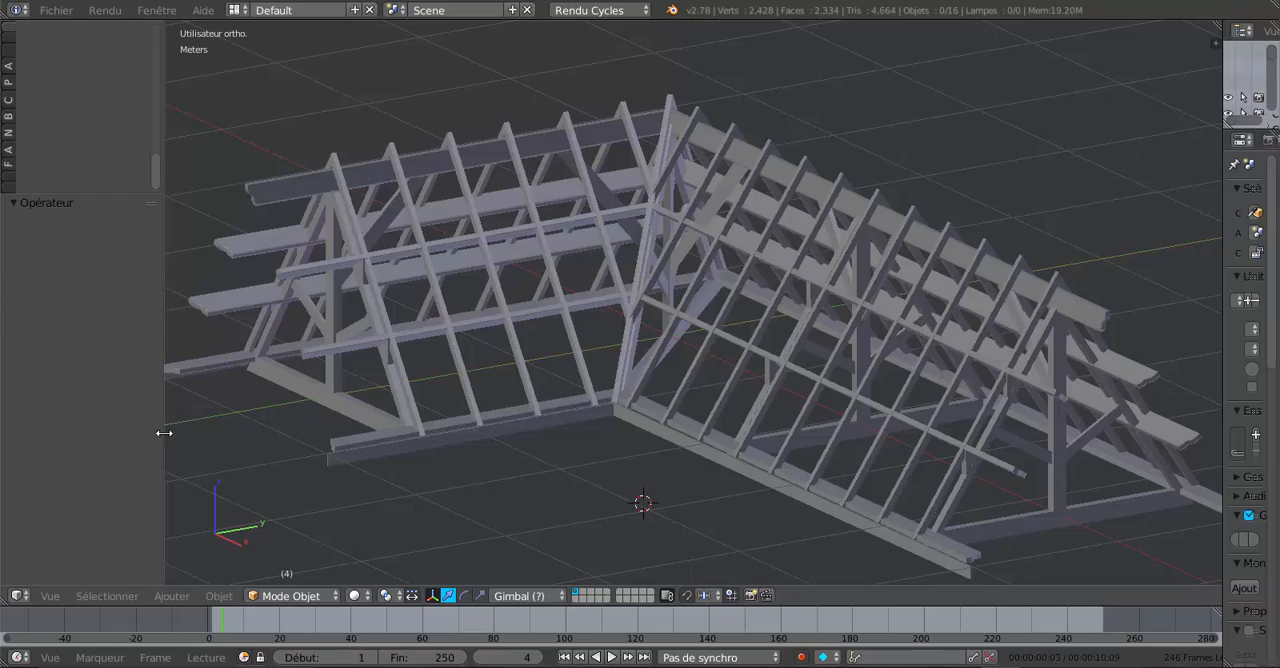
- Examine the finished timber roof frame from several angles, looking over the trusses, purlins and rafters of both wings
drag(162, 436, 126, 443)
scroll(406, 459, down, 2)
middle_drag(406, 452, 569, 472)
scroll(489, 480, up, 2)
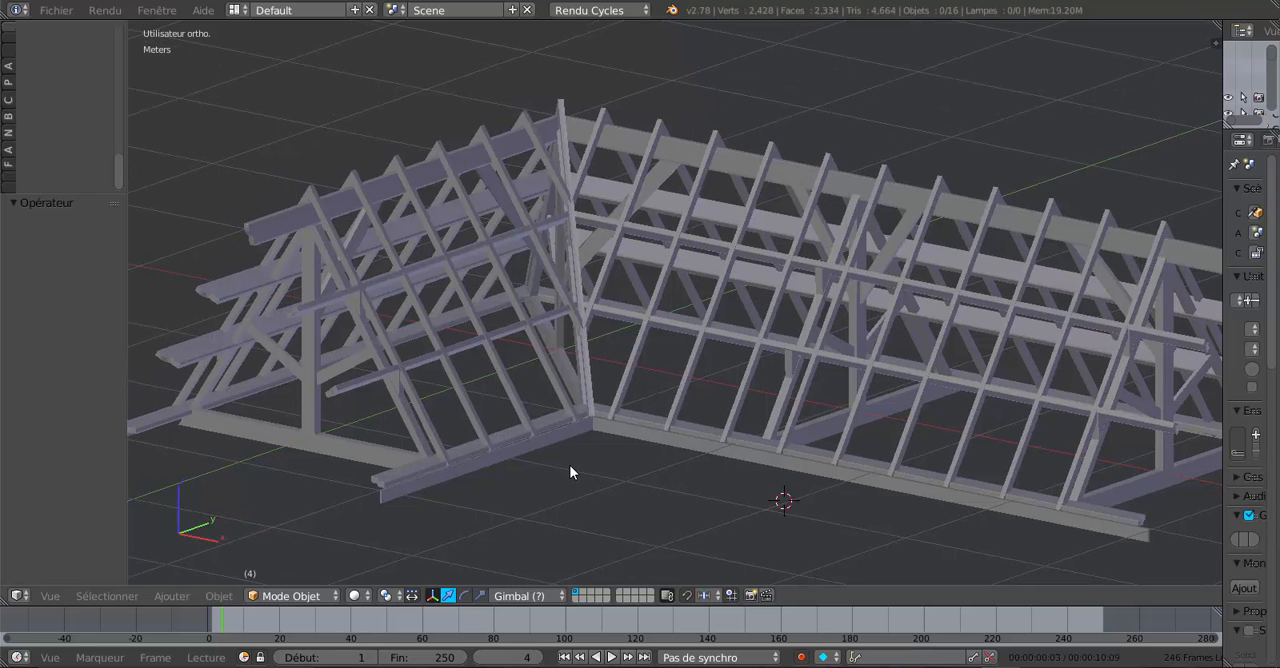
scroll(547, 380, down, 1)
middle_drag(545, 388, 565, 414)
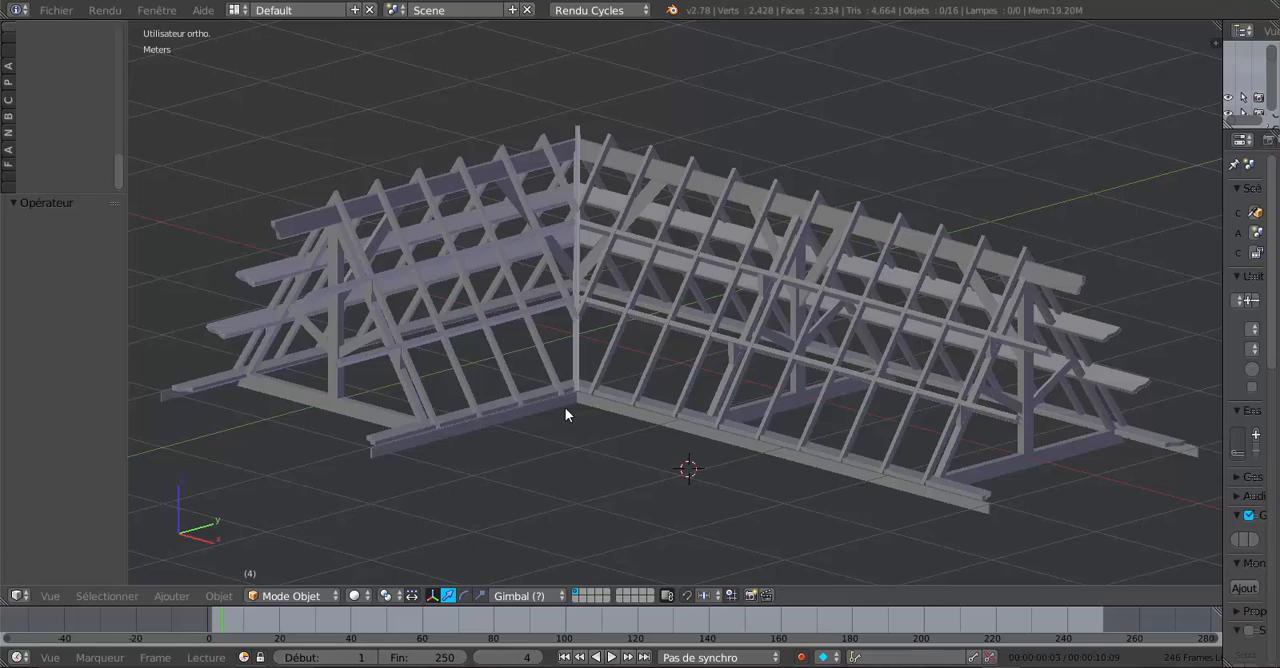
middle_drag(509, 443, 572, 437)
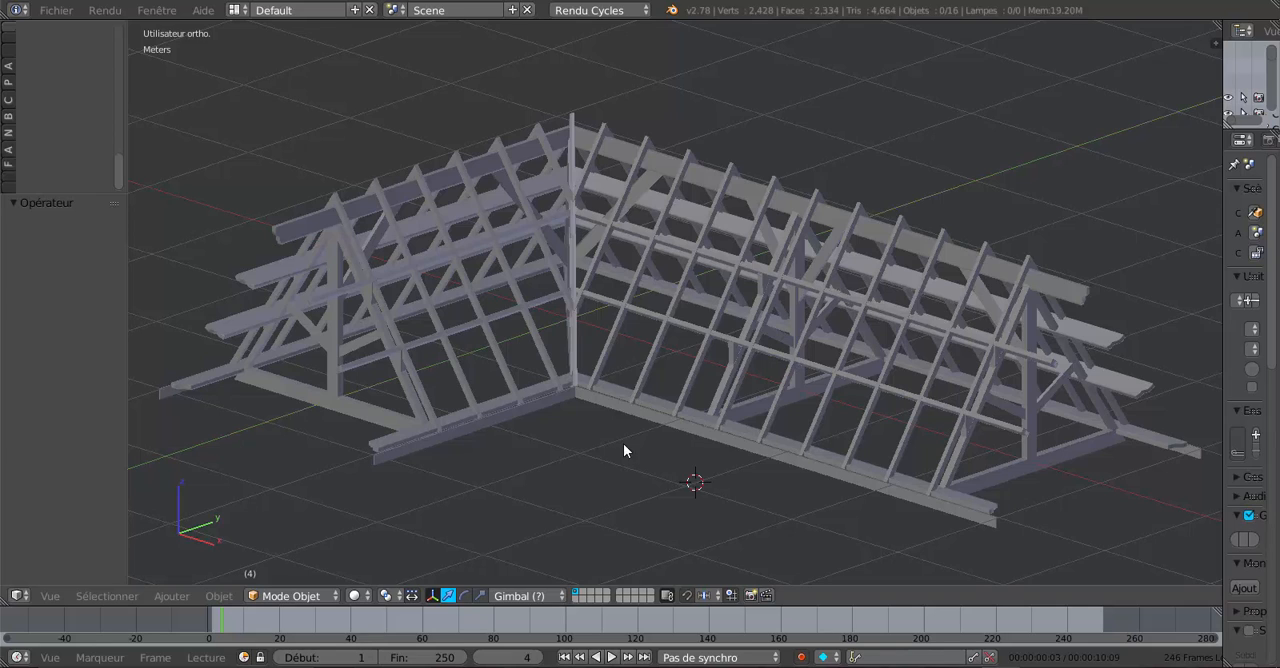
middle_drag(824, 426, 672, 390)
scroll(815, 435, up, 2)
scroll(796, 424, down, 5)
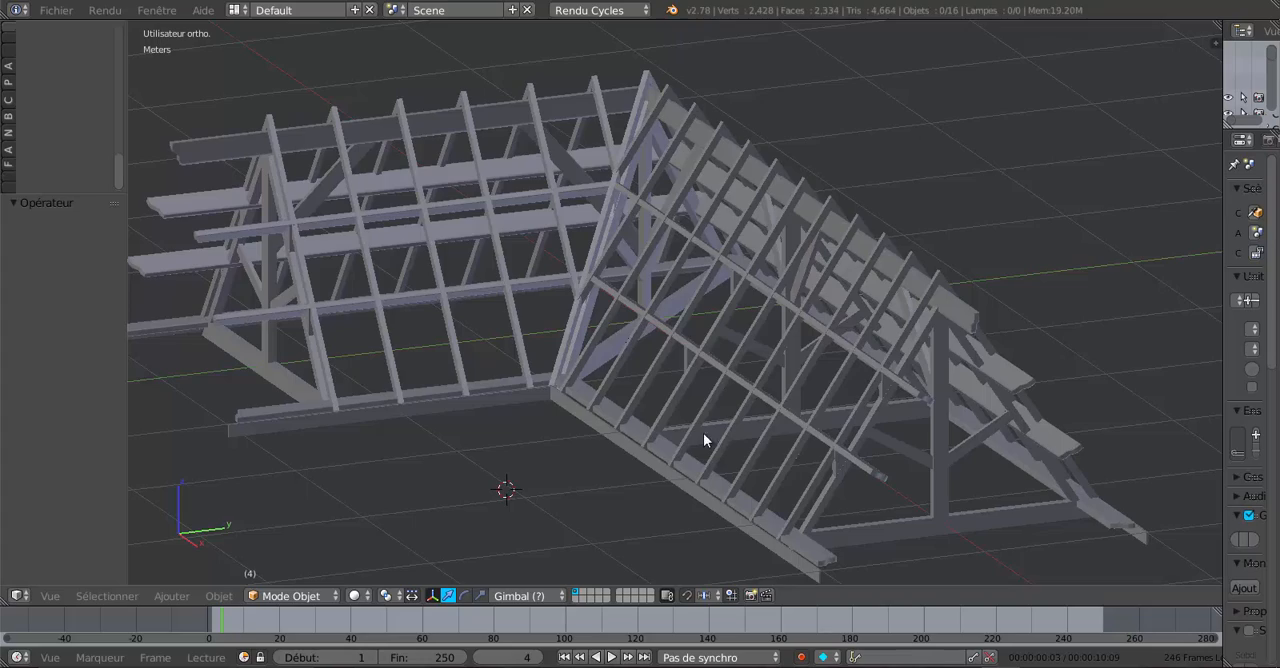
middle_drag(706, 443, 737, 463)
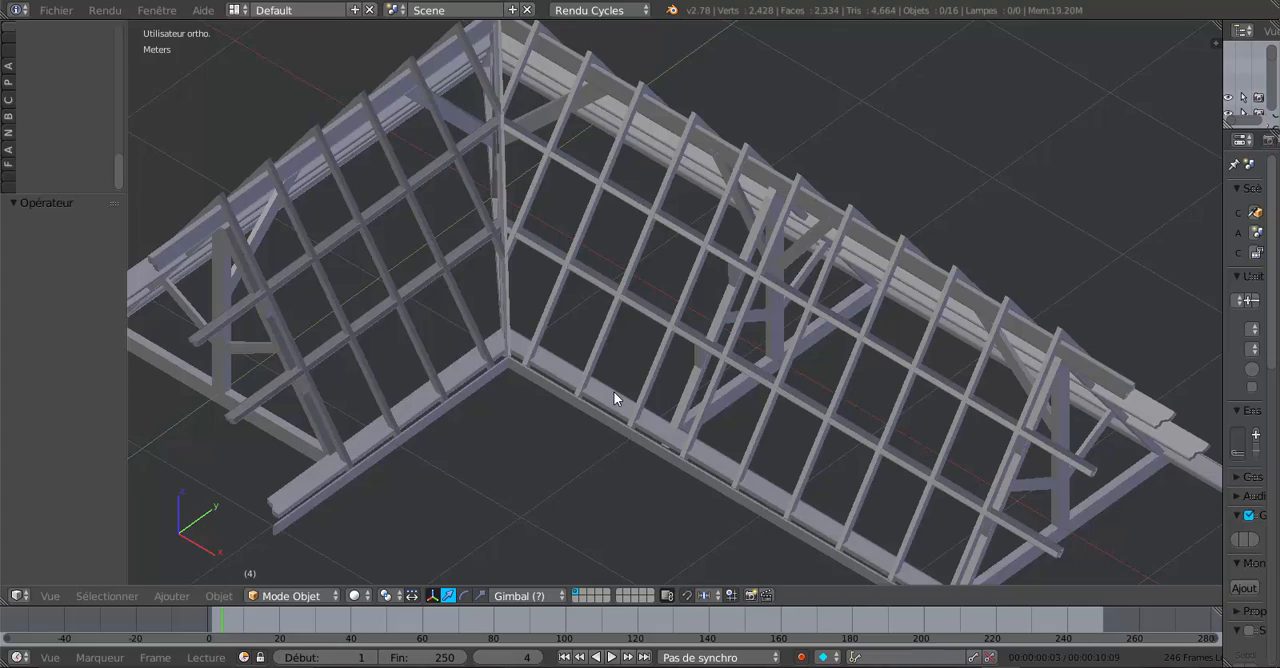
middle_drag(581, 466, 691, 429)
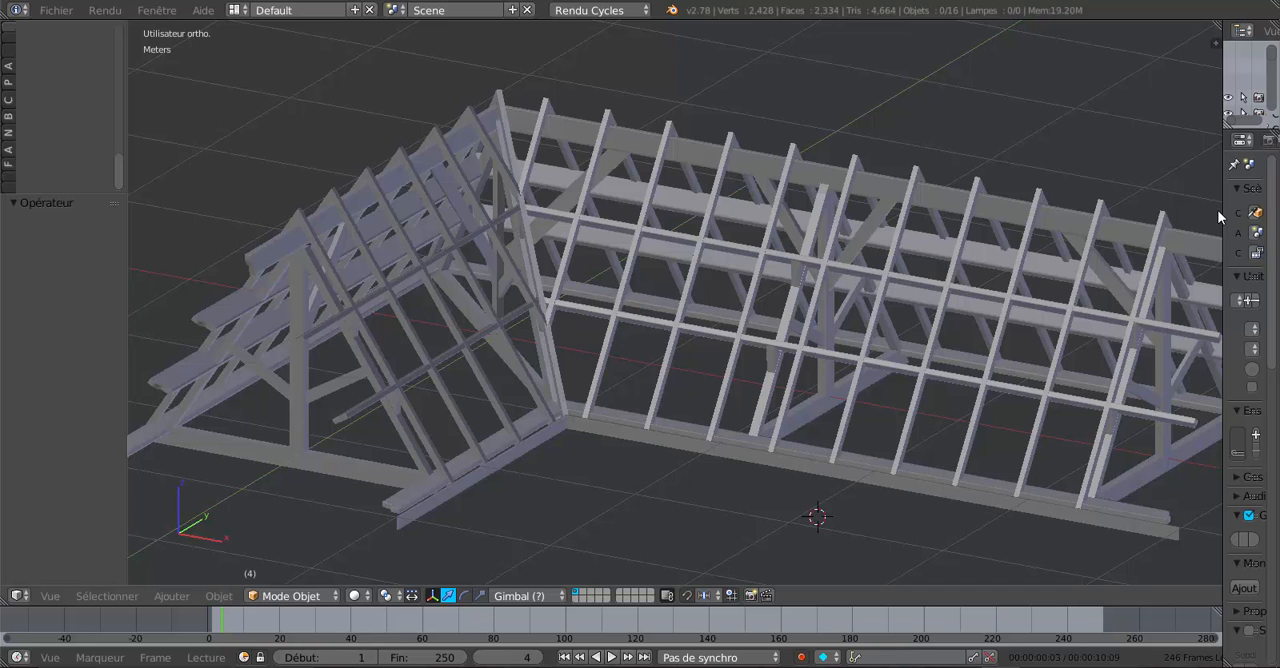
drag(1222, 203, 1188, 205)
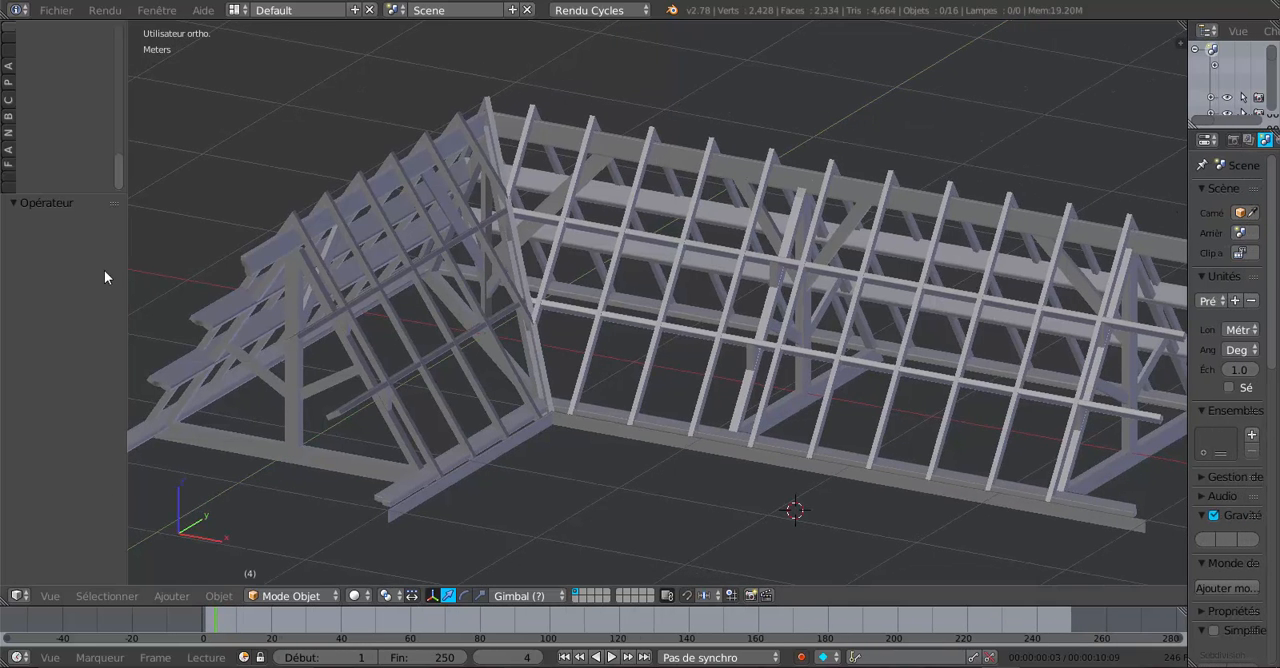
drag(127, 264, 143, 264)
scroll(610, 510, down, 2)
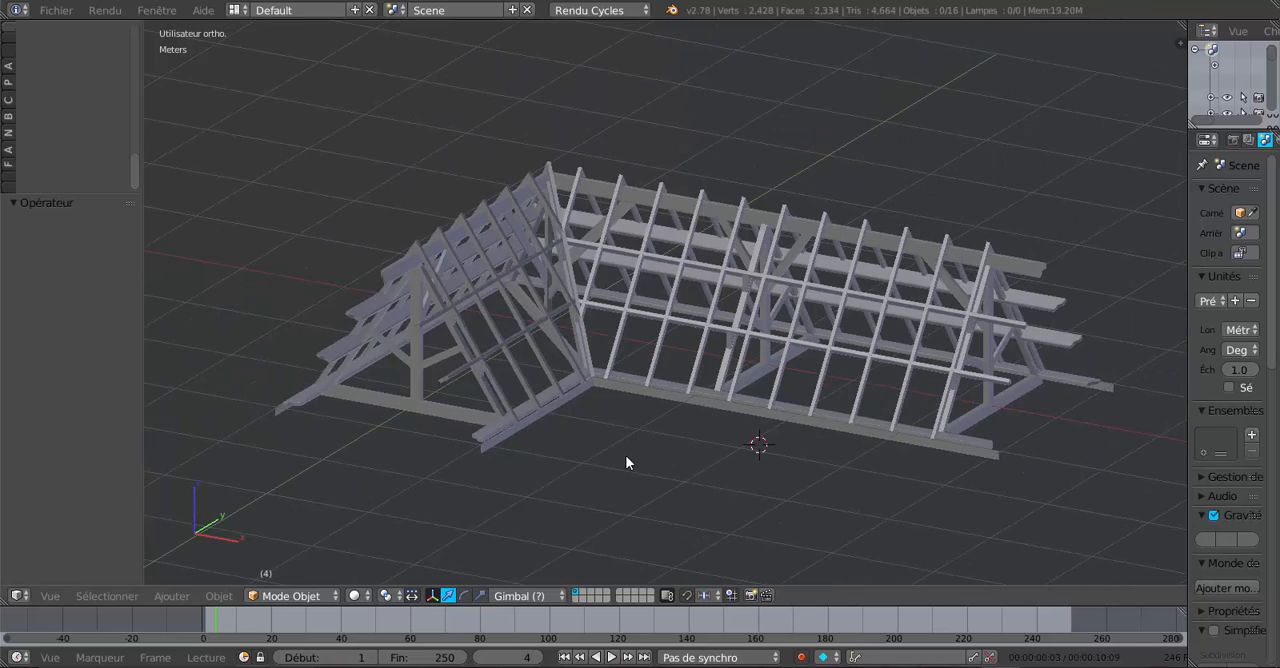
mouse_move(625, 455)
middle_down()
mouse_move(701, 446)
mouse_move(595, 453)
mouse_move(607, 447)
middle_up()
scroll(595, 453, up, 1)
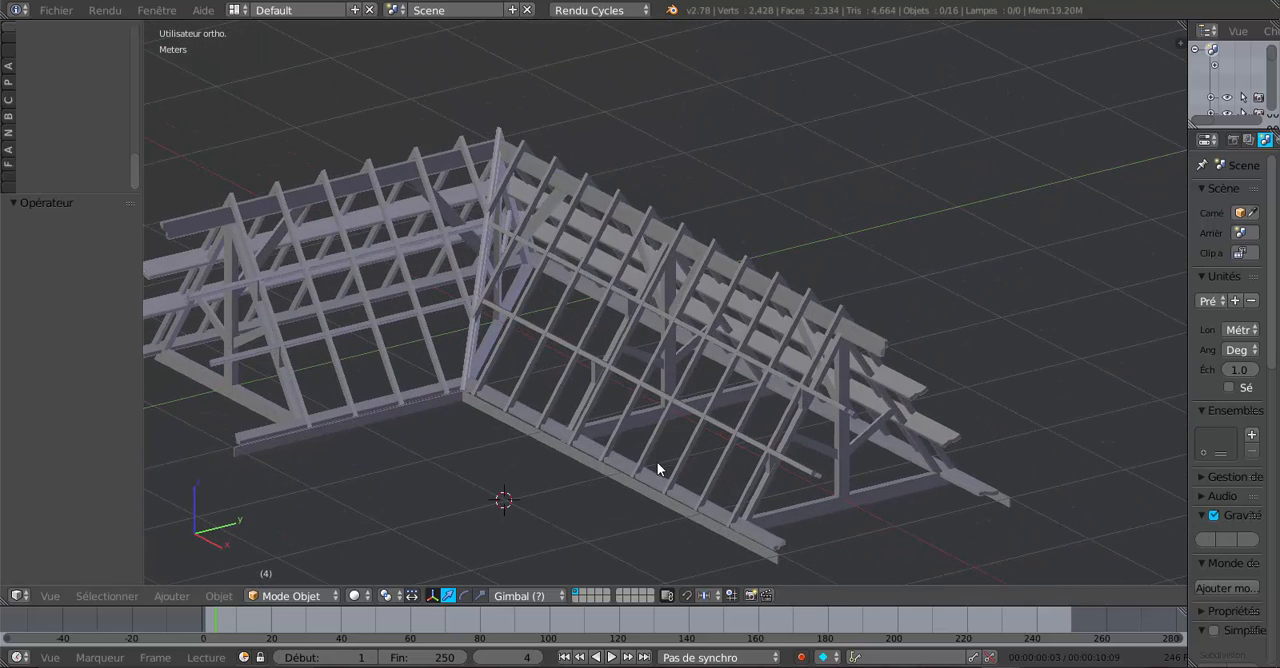
shift+middle_drag(645, 496, 729, 491)
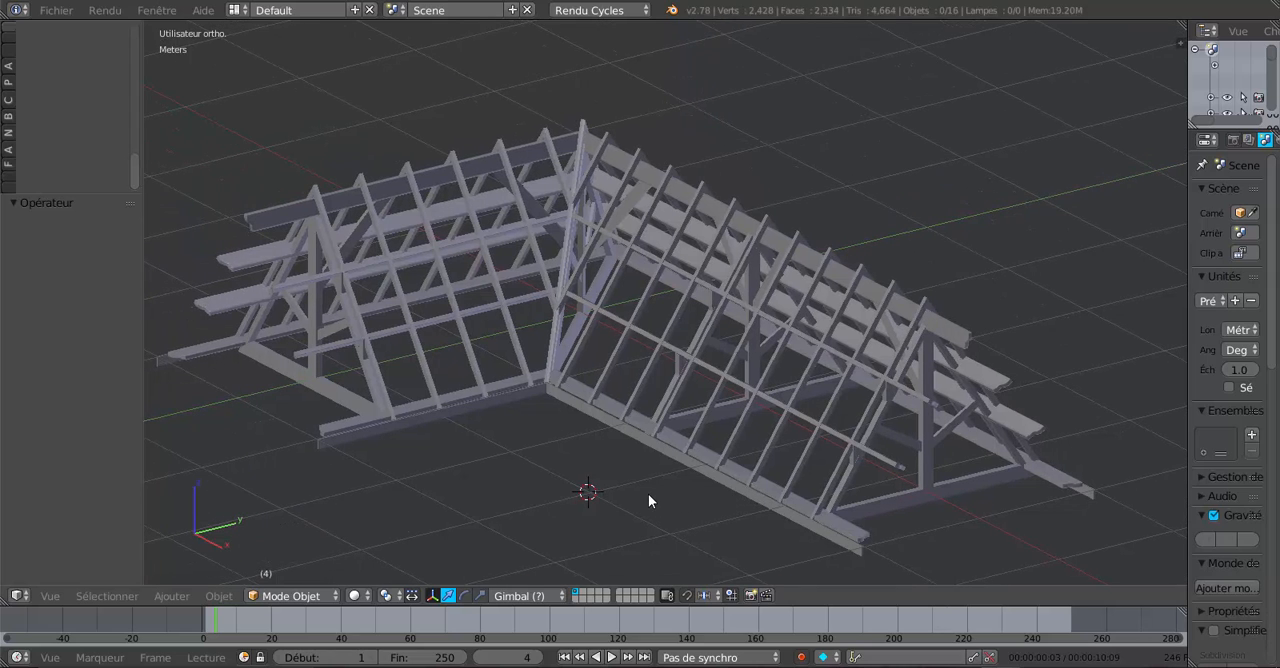
shift+middle_drag(635, 497, 669, 492)
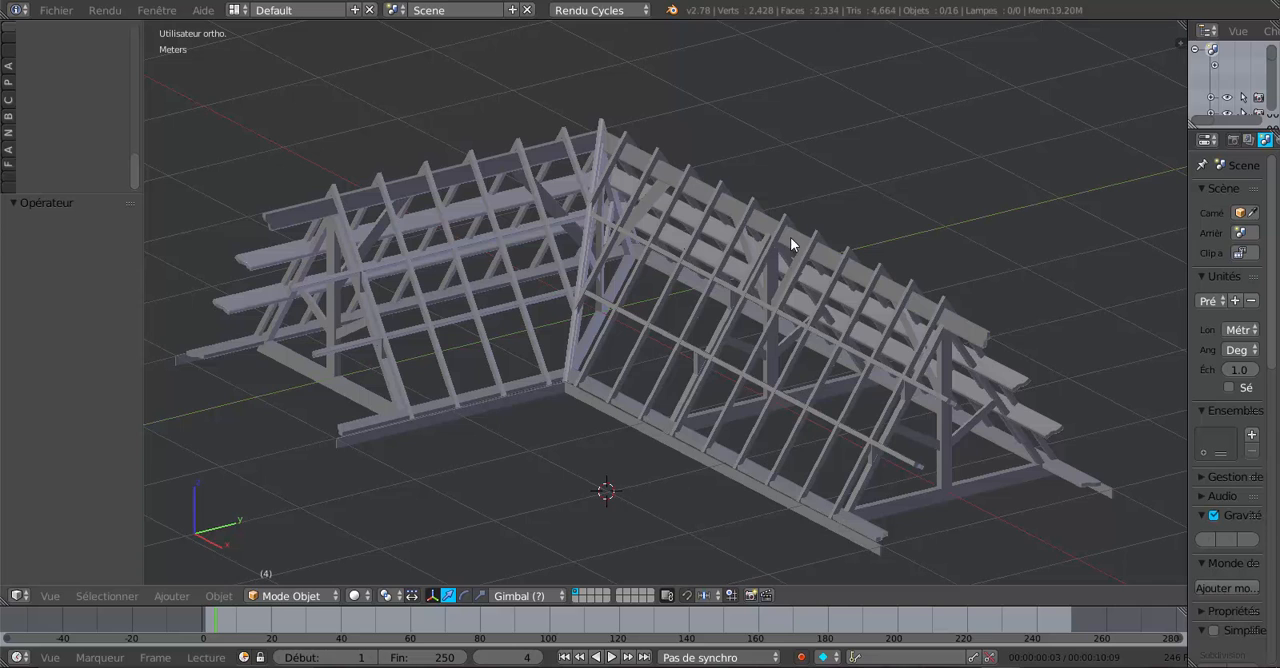
scroll(743, 377, up, 1)
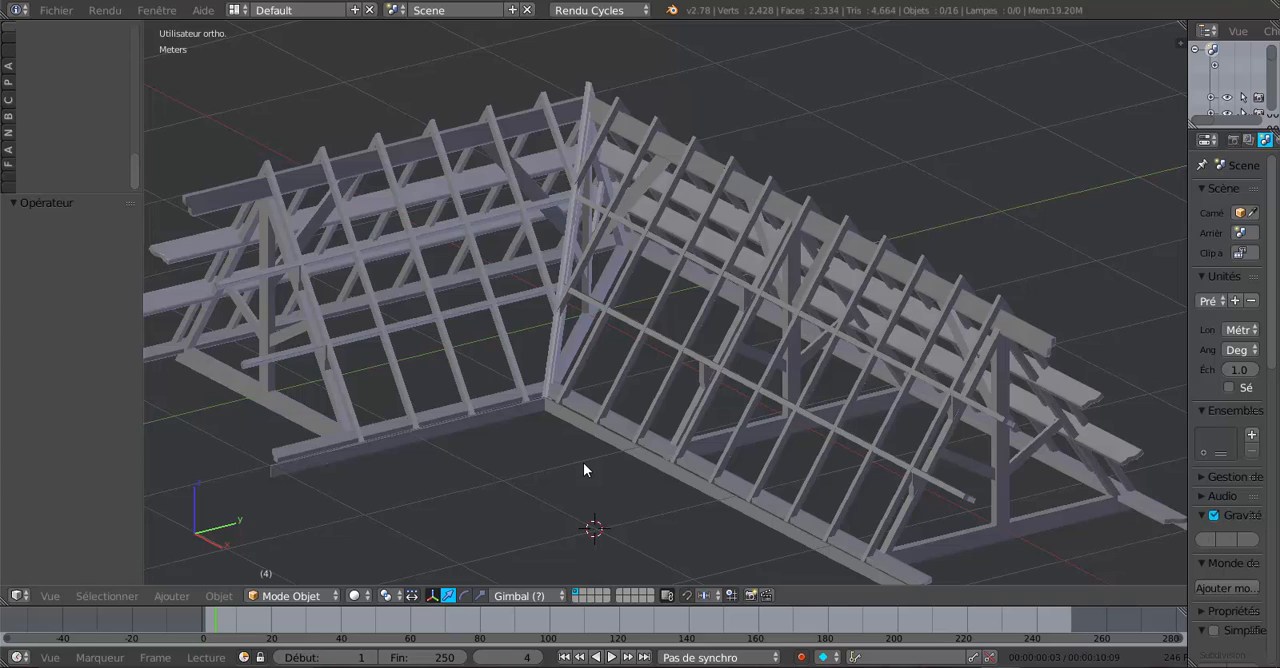
mouse_move(682, 492)
middle_down()
mouse_move(638, 464)
mouse_move(657, 379)
mouse_move(671, 476)
mouse_move(631, 500)
mouse_move(690, 485)
middle_up()
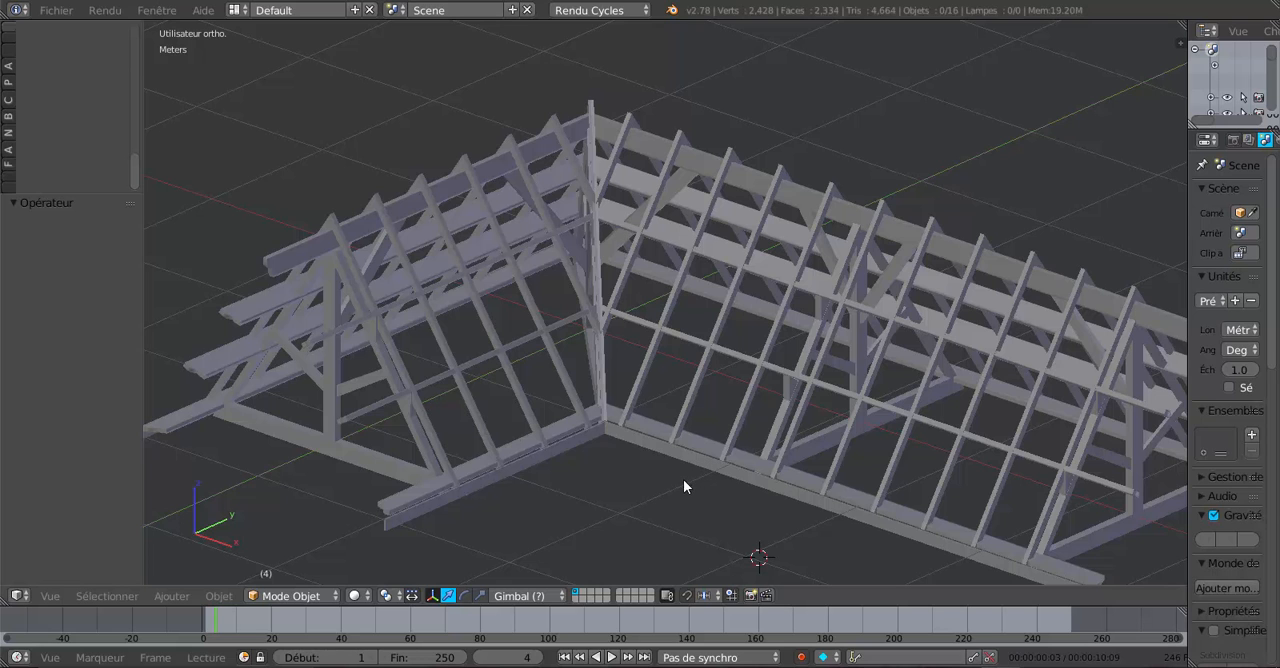
- Inspect close up the corner where the rafters and purlins of the two roof wings meet
middle_drag(640, 477, 645, 505)
scroll(653, 498, up, 6)
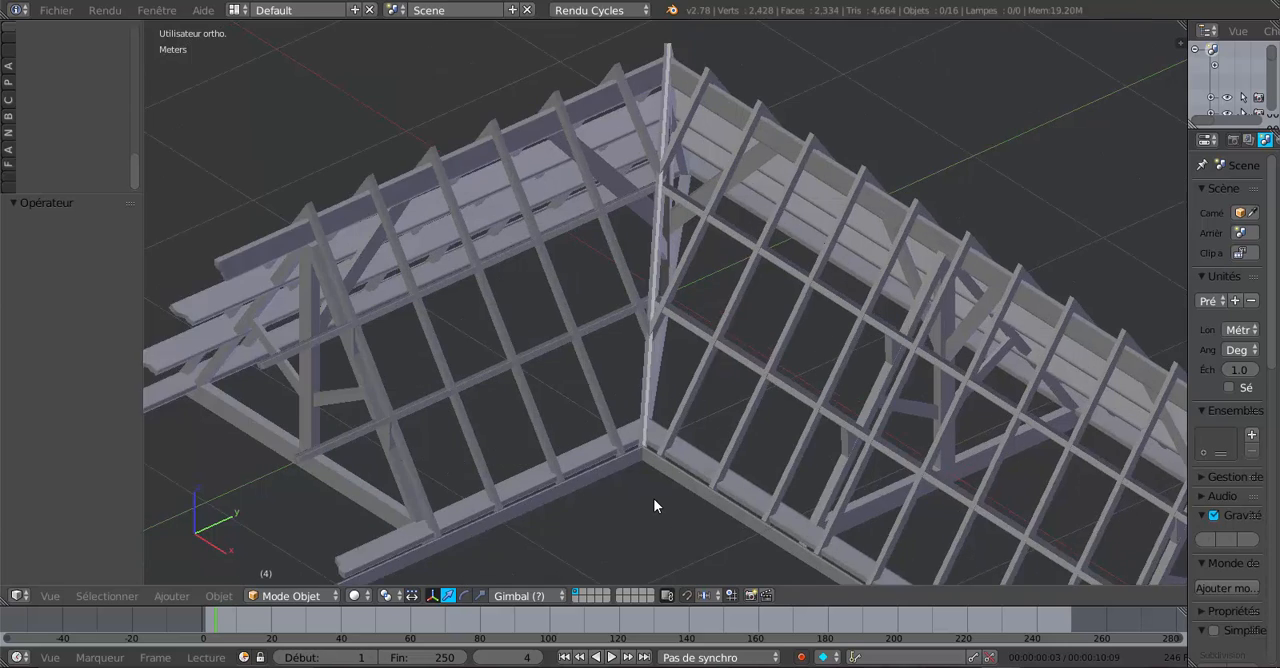
scroll(653, 498, up, 4)
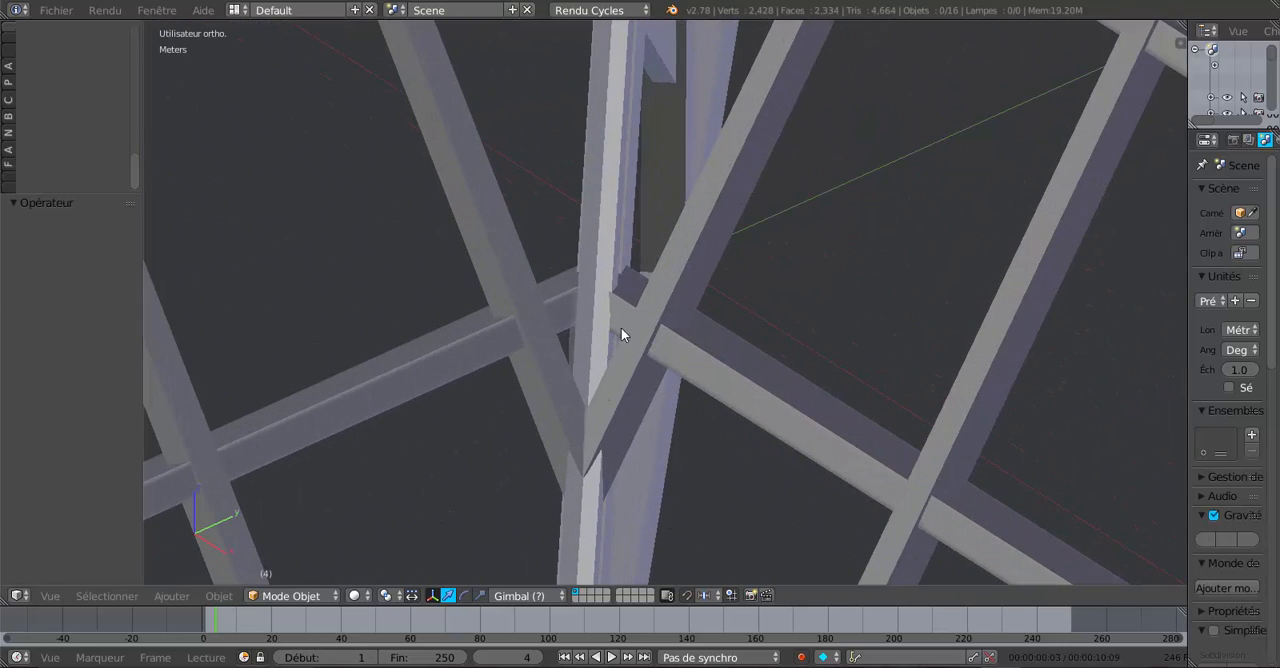
scroll(583, 457, down, 10)
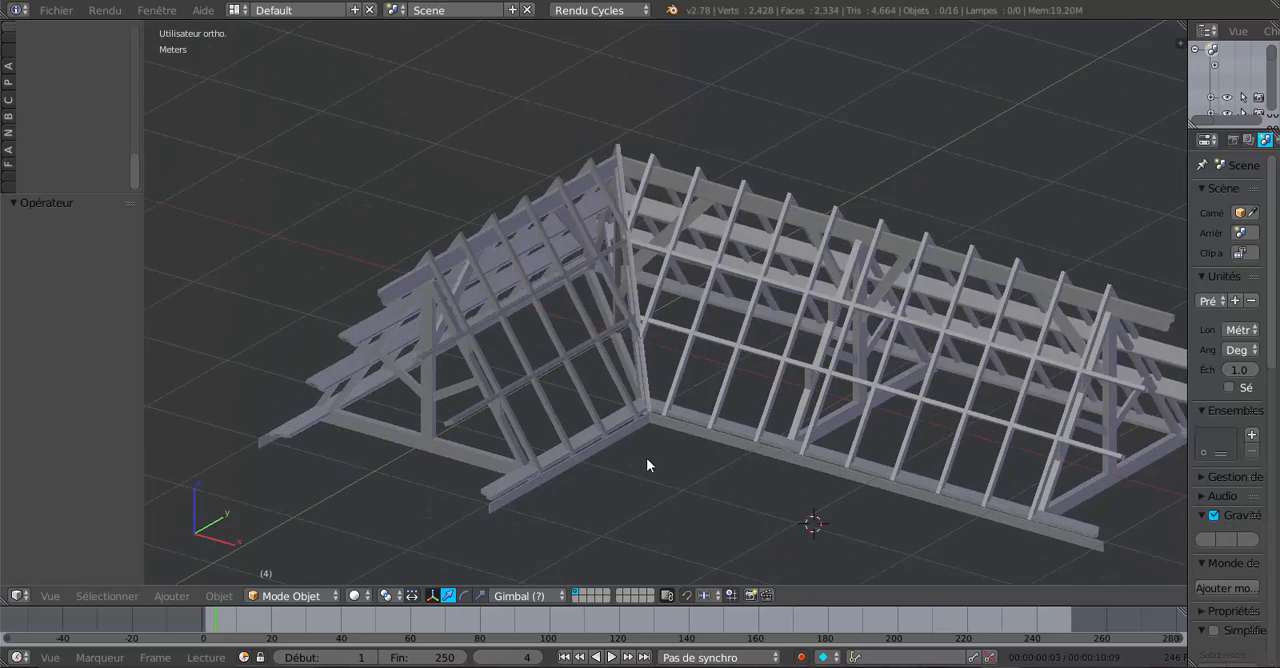
mouse_move(646, 457)
middle_down()
mouse_move(674, 443)
mouse_move(634, 440)
mouse_move(657, 443)
middle_up()
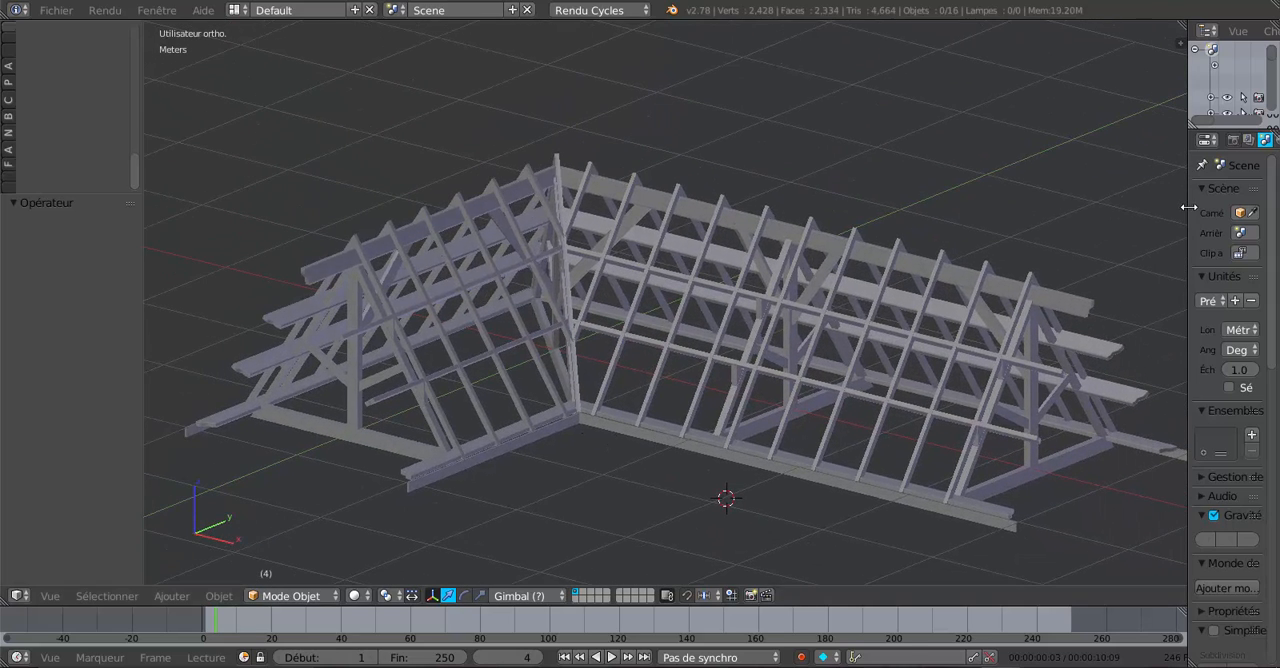
drag(1187, 210, 1200, 212)
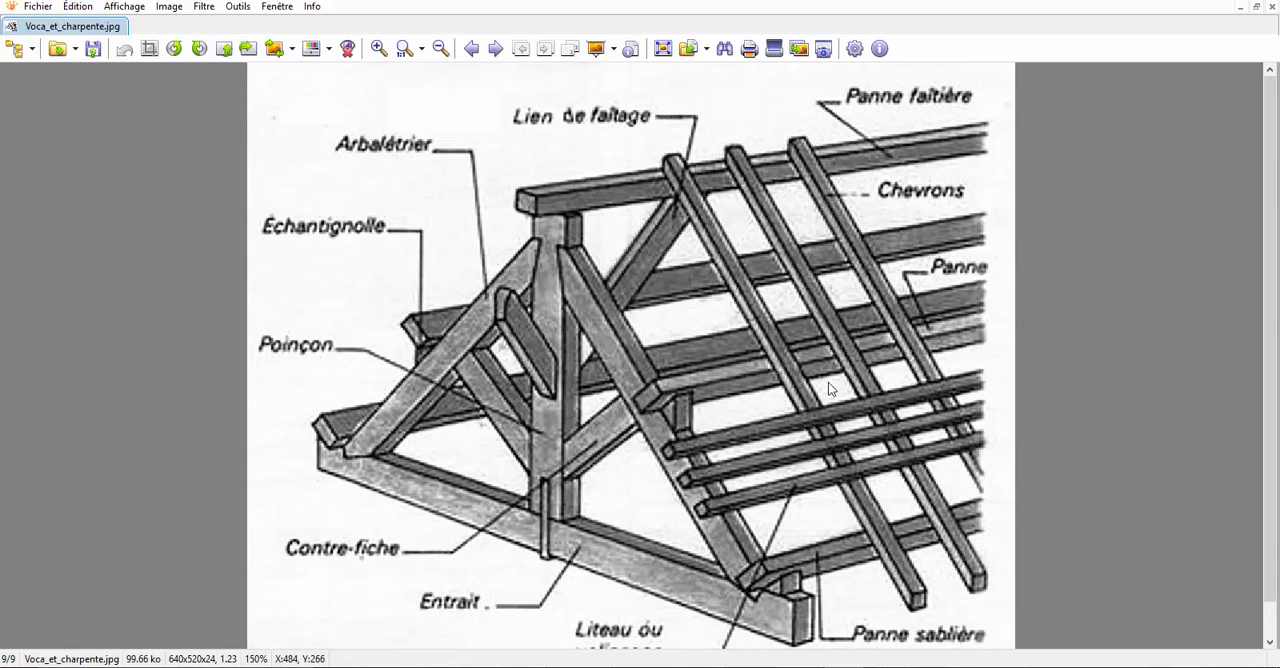
- Study the labelled roof framing vocabulary diagram in Voca_et_charpente.jpg, both as a whole and enlarged
ctrl+scroll(828, 382, down, 1)
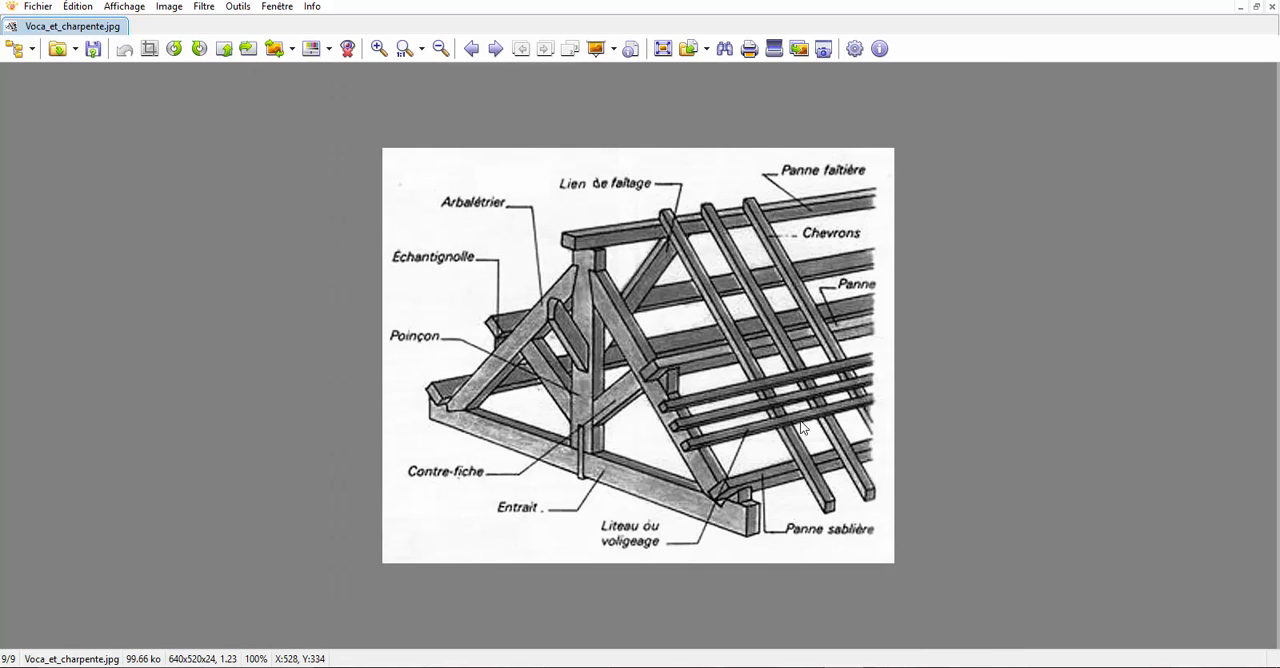
ctrl+scroll(799, 421, up, 1)
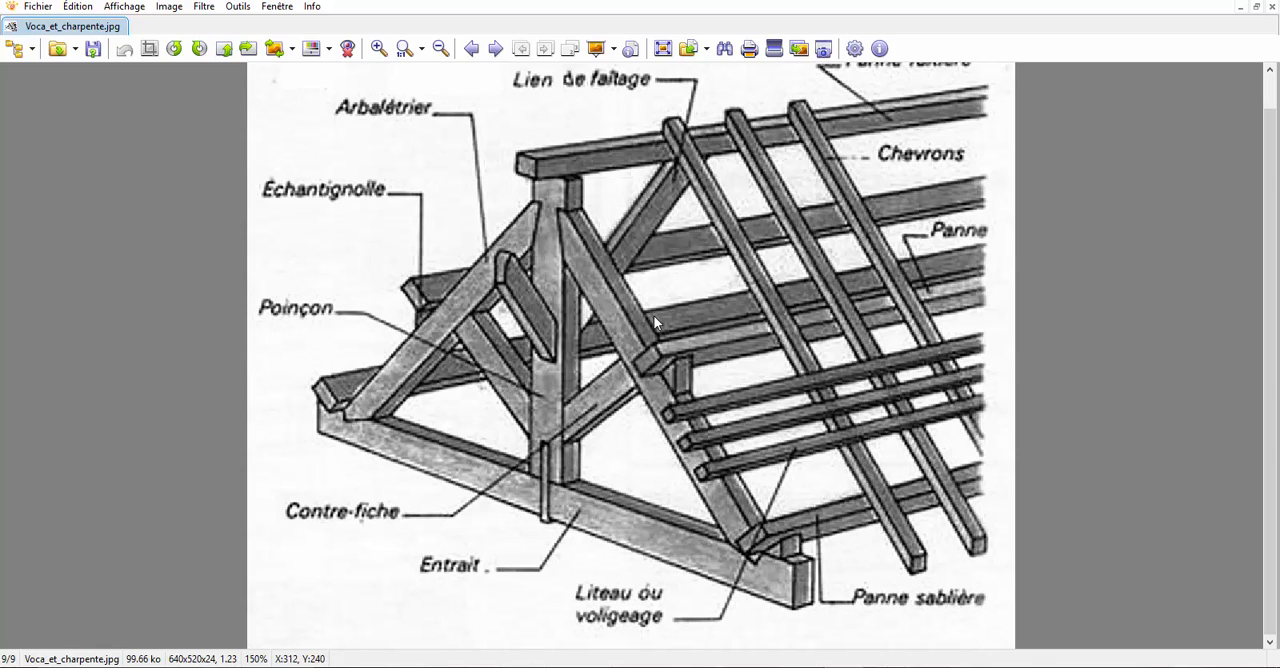
- Switch back to Blender and compare the truss members and corner of the modelled roof frame with the diagram
mouse_move(844, 667)
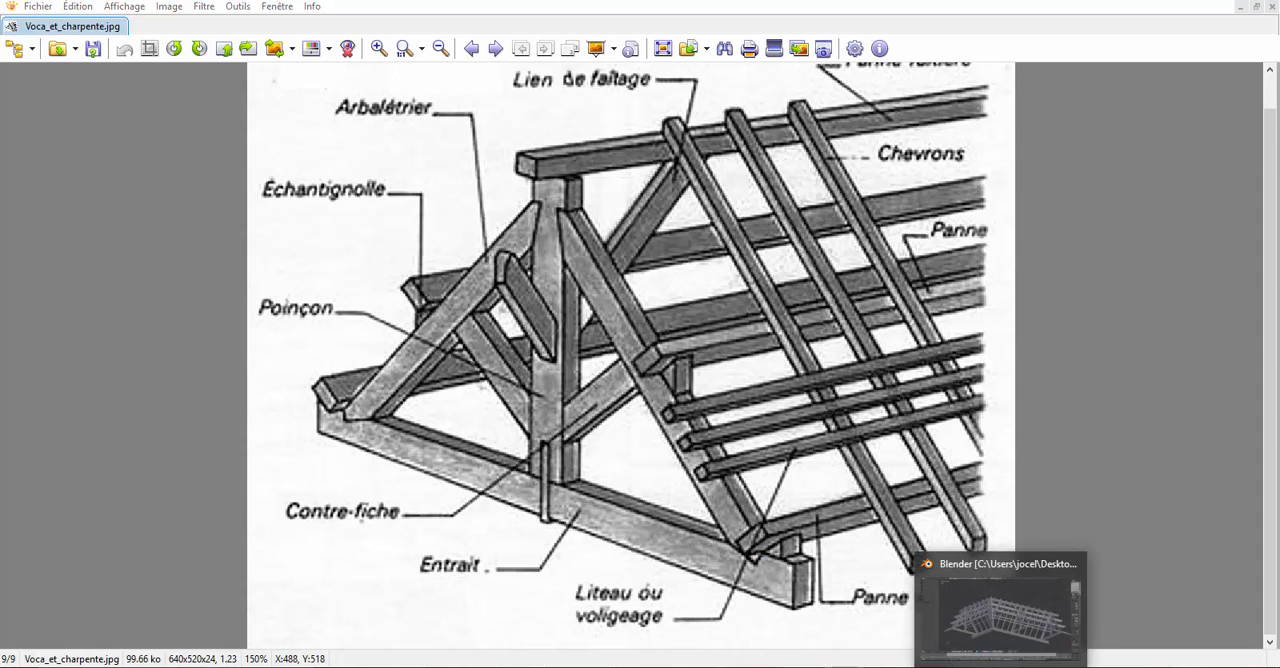
click(1000, 667)
middle_drag(786, 406, 790, 444)
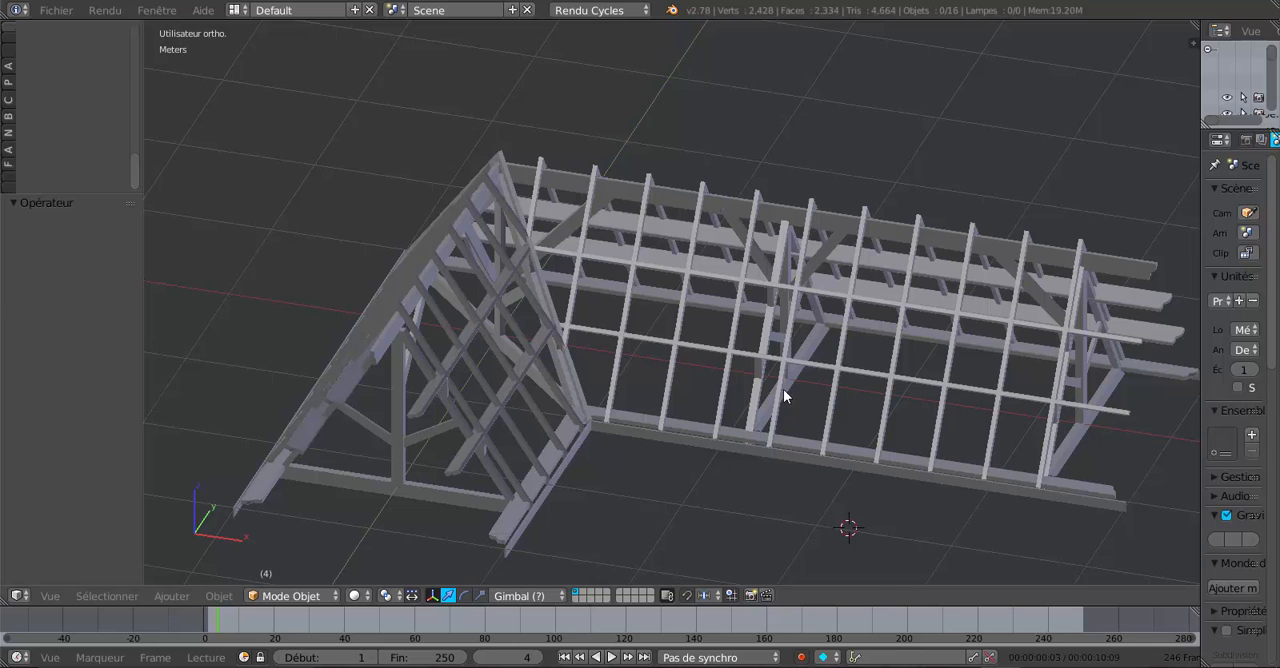
mouse_move(670, 492)
middle_down()
mouse_move(668, 477)
mouse_move(665, 493)
middle_up()
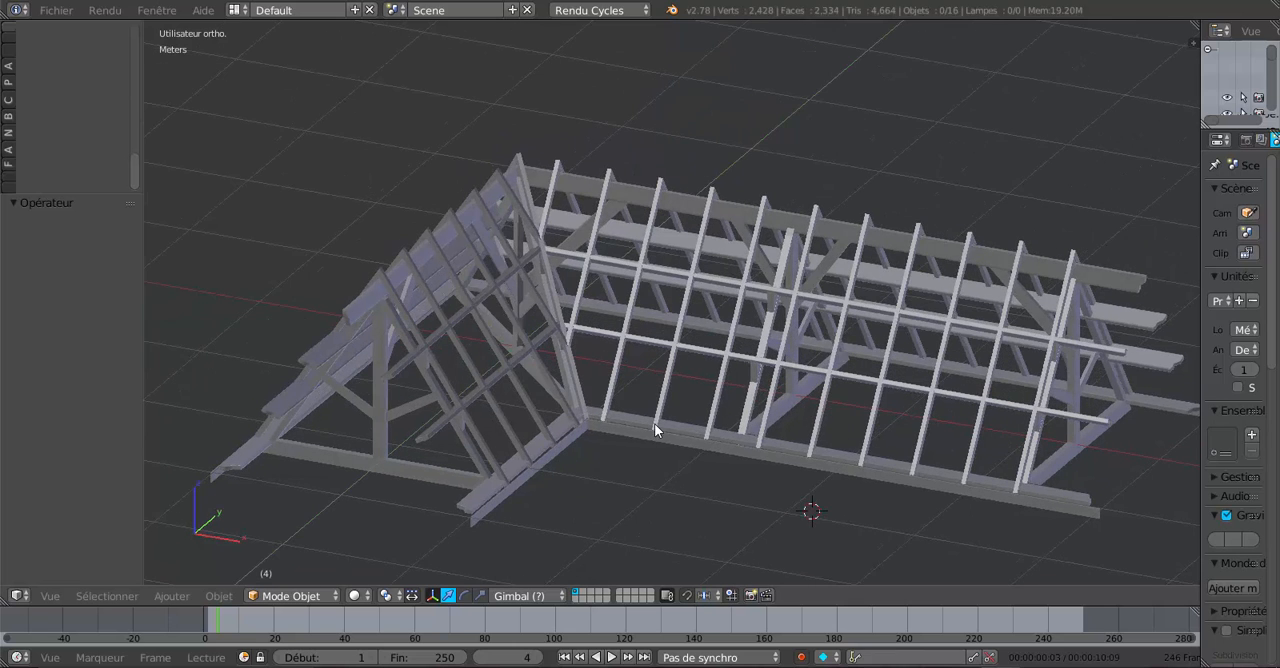
mouse_move(654, 423)
middle_down()
mouse_move(665, 426)
mouse_move(634, 437)
middle_up()
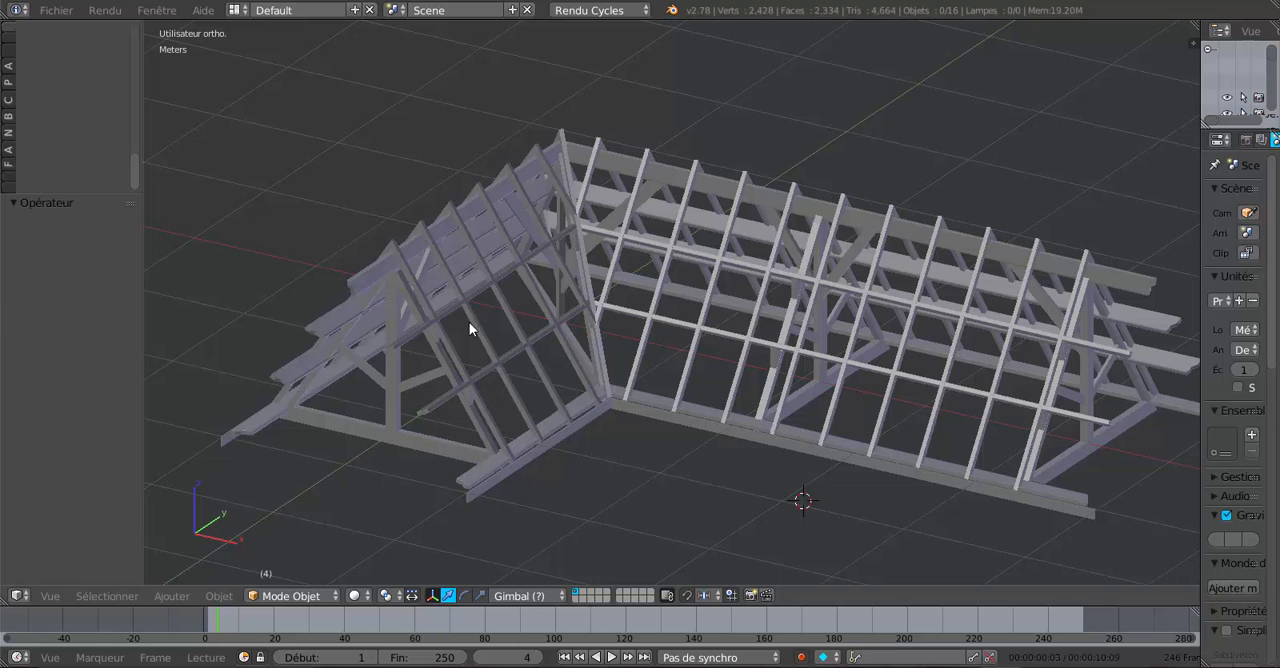
middle_drag(497, 365, 520, 377)
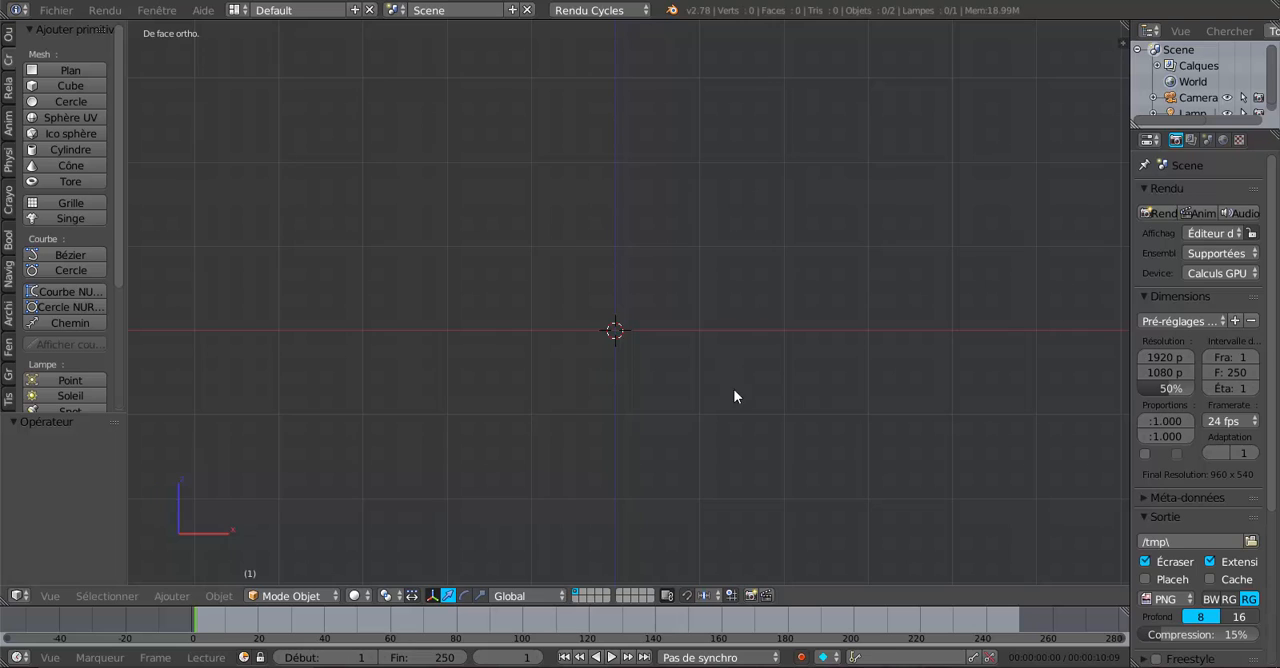
- Widen the 3D view of the new scene and add a plane mesh at the origin
scroll(660, 372, up, 1)
scroll(744, 375, up, 1)
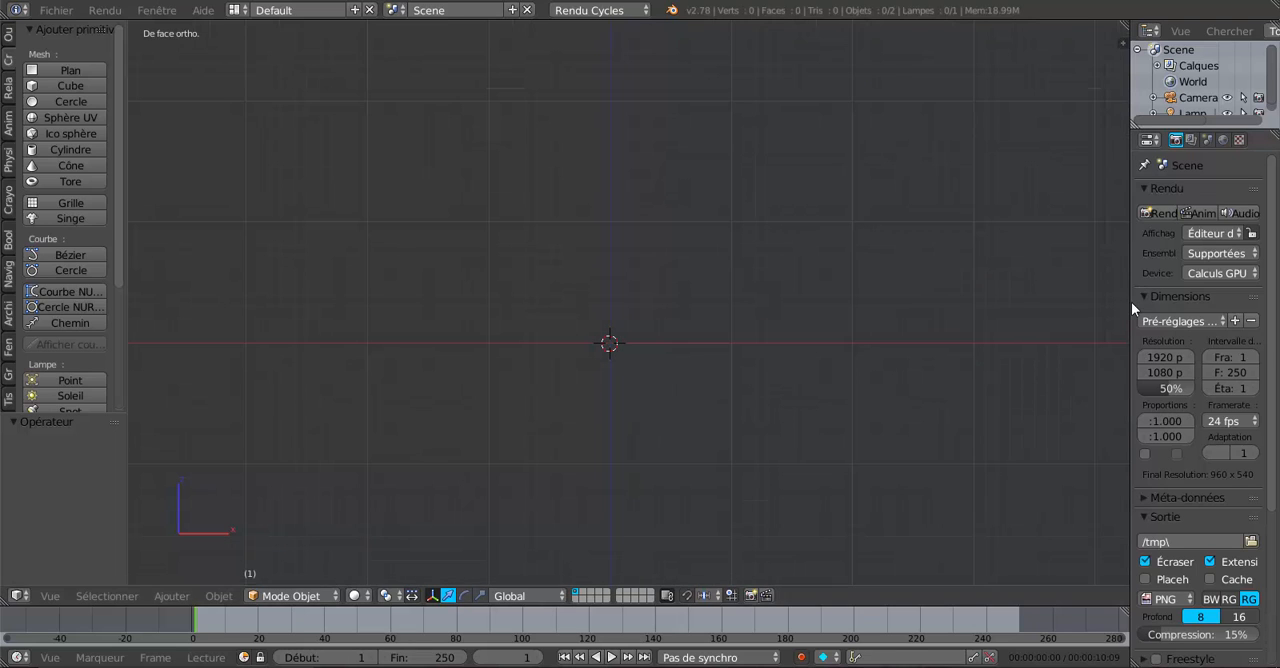
drag(1130, 305, 1208, 305)
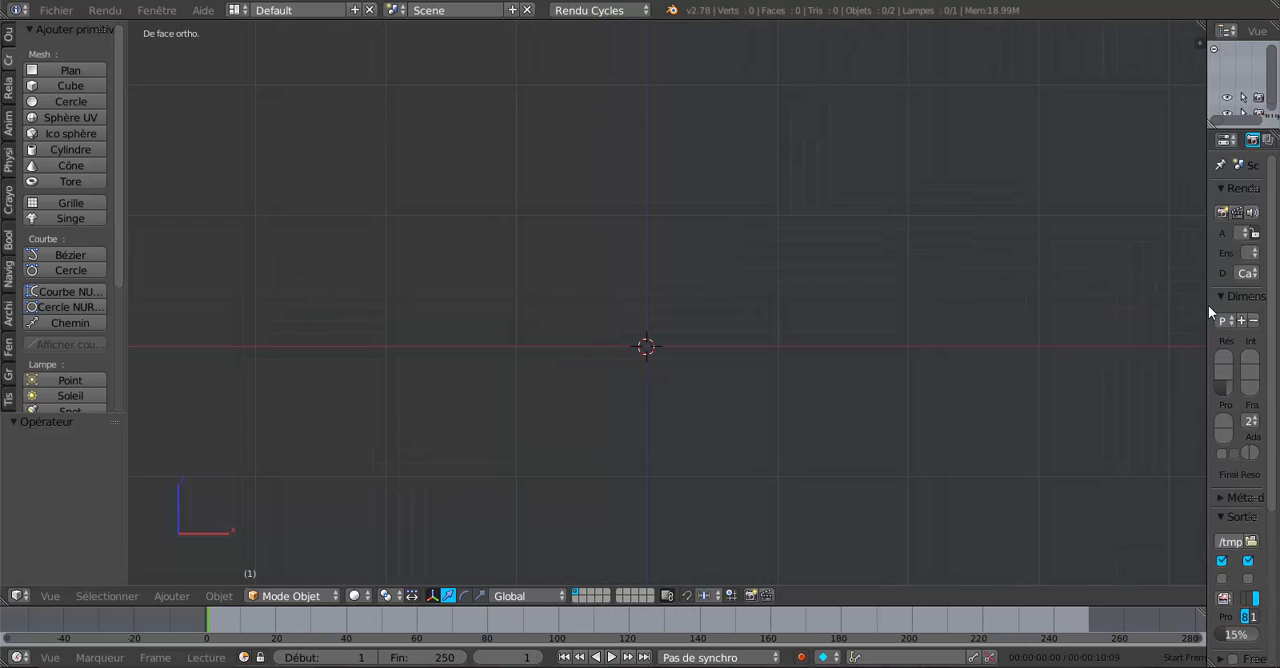
shift+middle_drag(708, 451, 635, 396)
scroll(636, 394, down, 2)
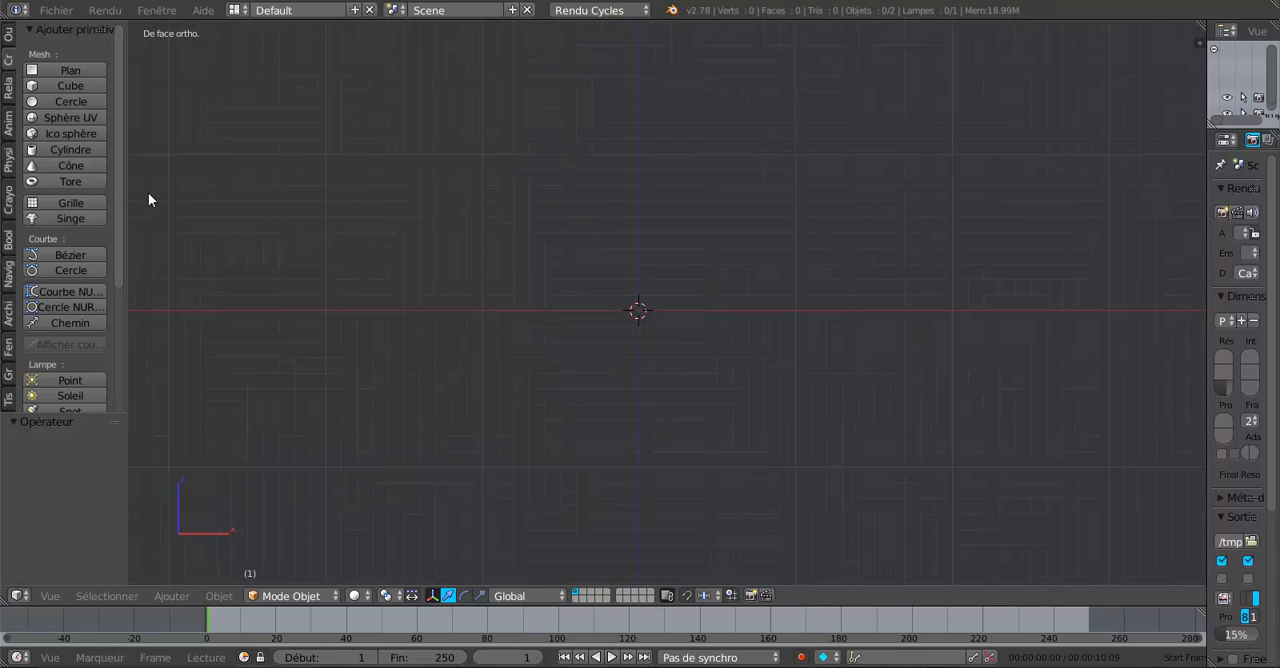
scroll(326, 222, up, 1)
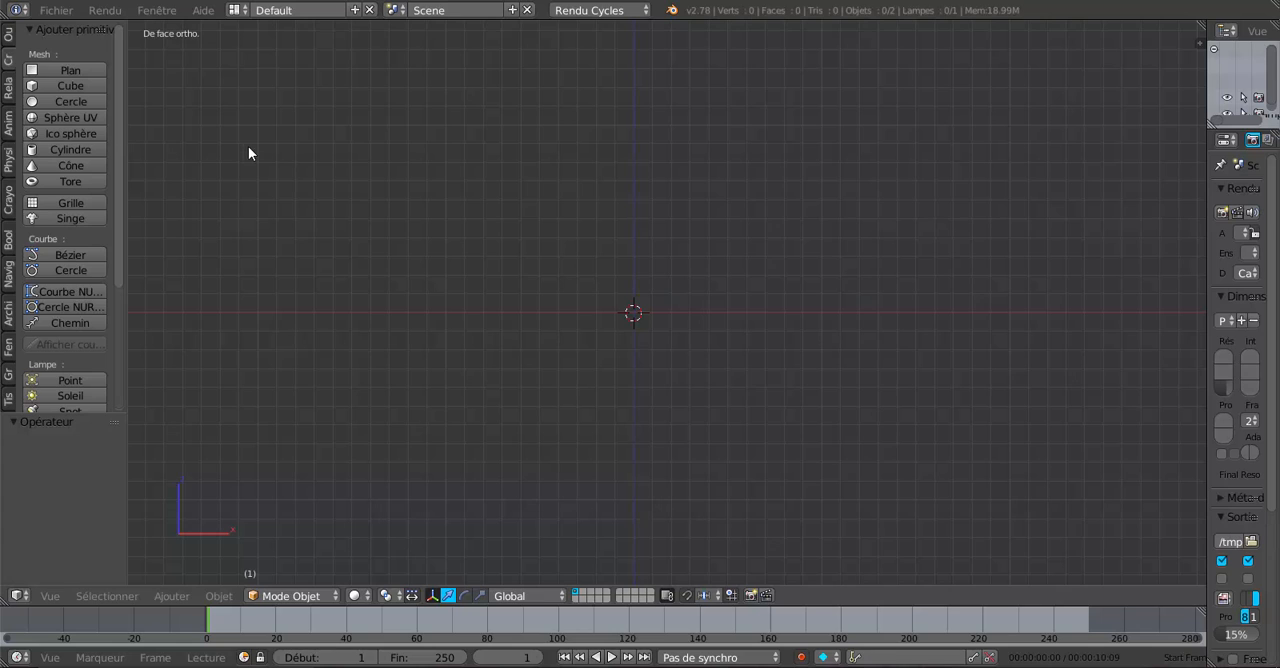
click(52, 71)
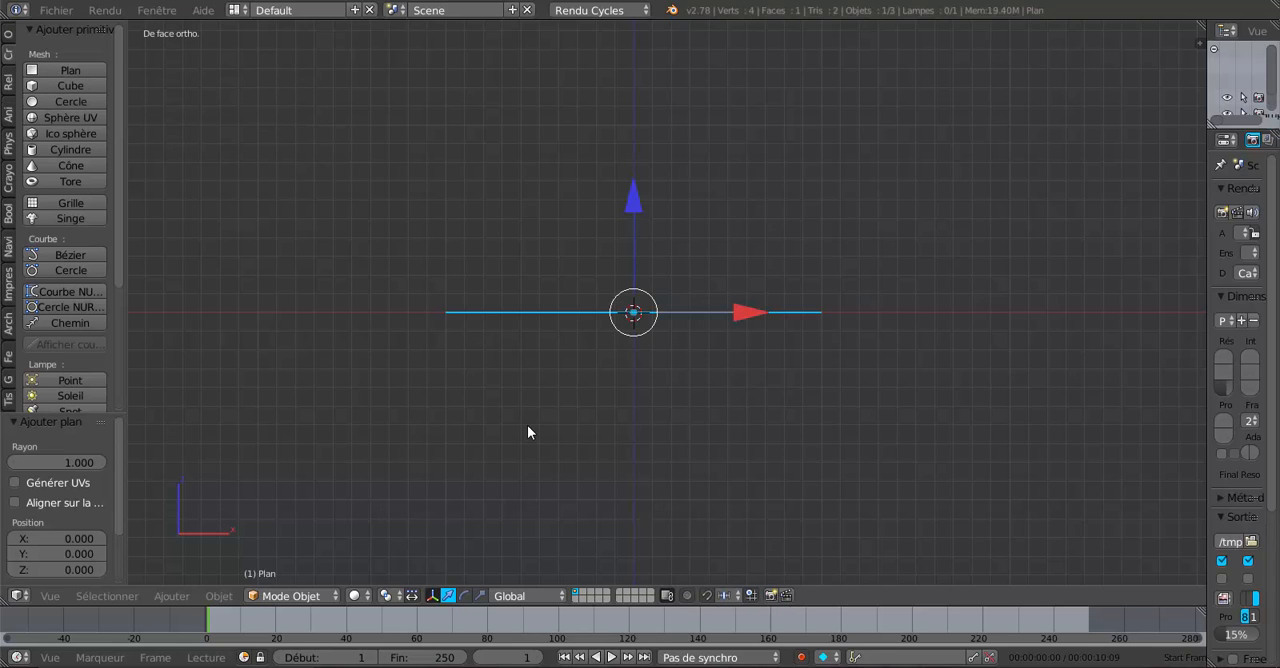
- Show the scene from above and delete the default lamp and camera around the plane
key(KP_7)
scroll(527, 432, down, 5)
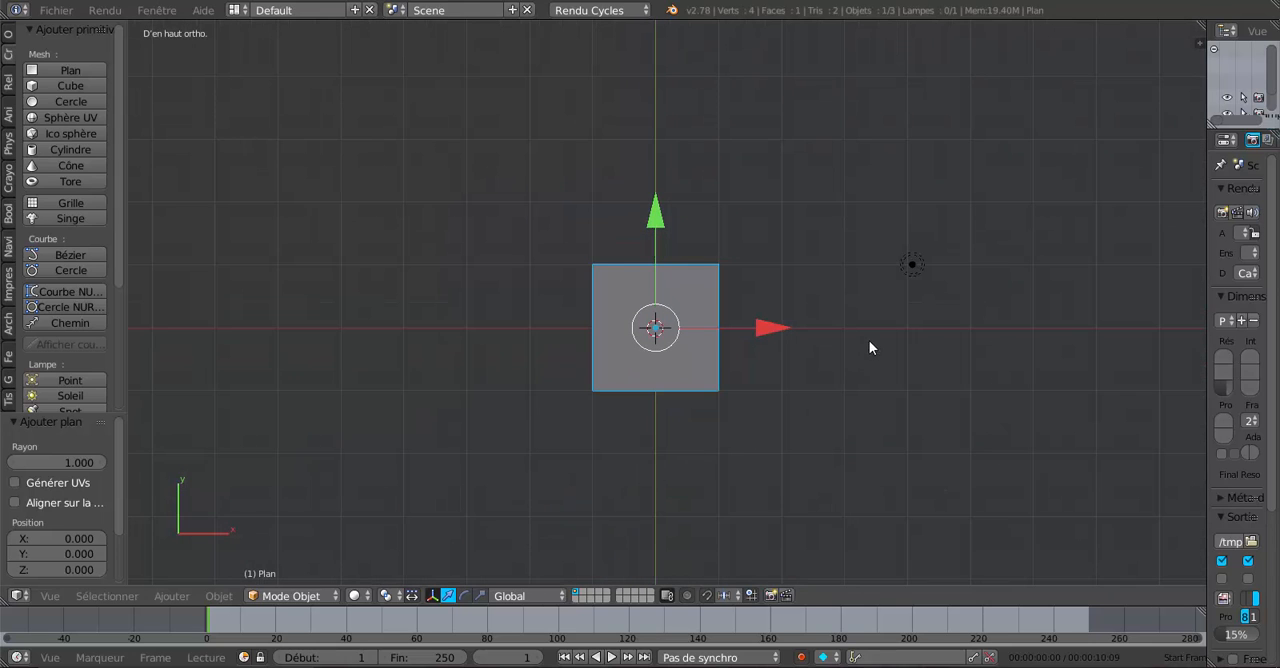
right_click(913, 270)
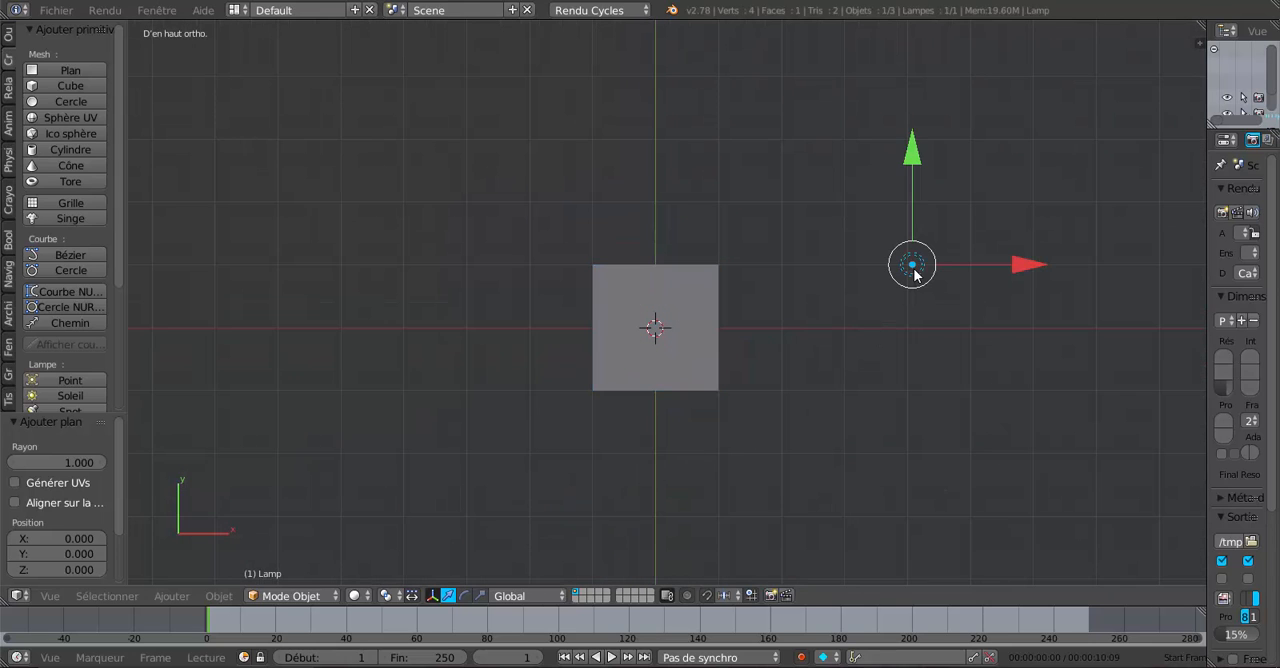
key(x)
click(892, 348)
scroll(893, 354, down, 1)
scroll(892, 354, down, 4)
right_click(801, 431)
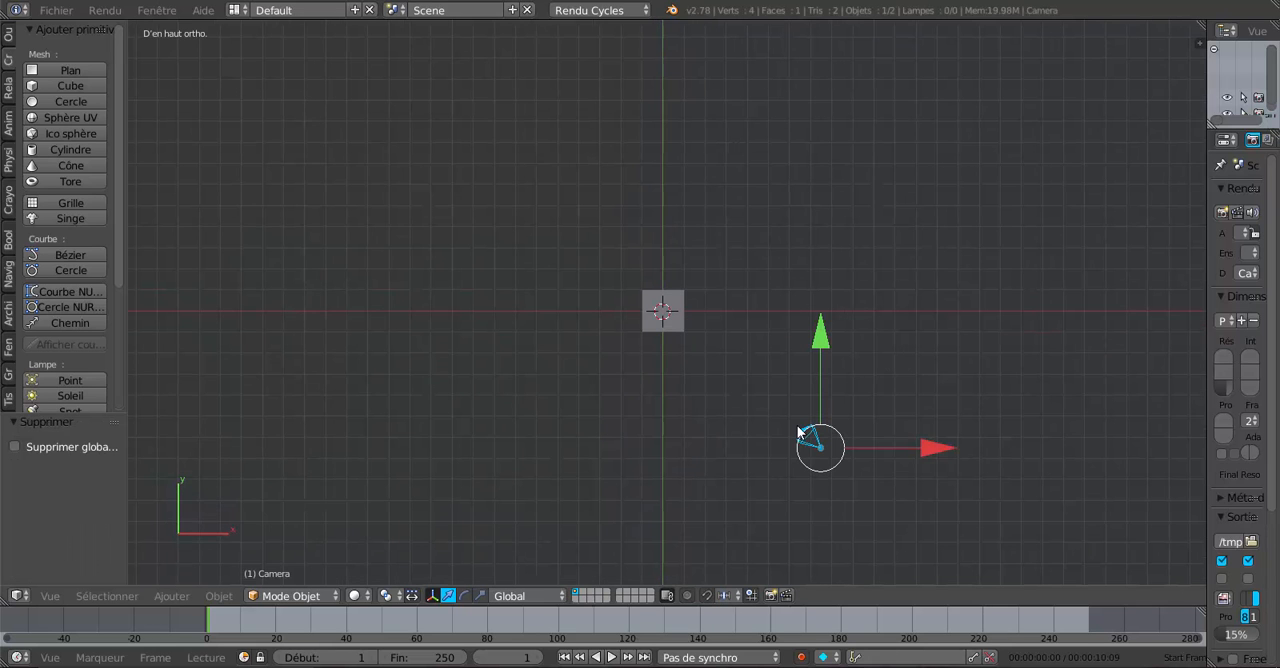
key(x)
click(797, 428)
scroll(797, 432, up, 6)
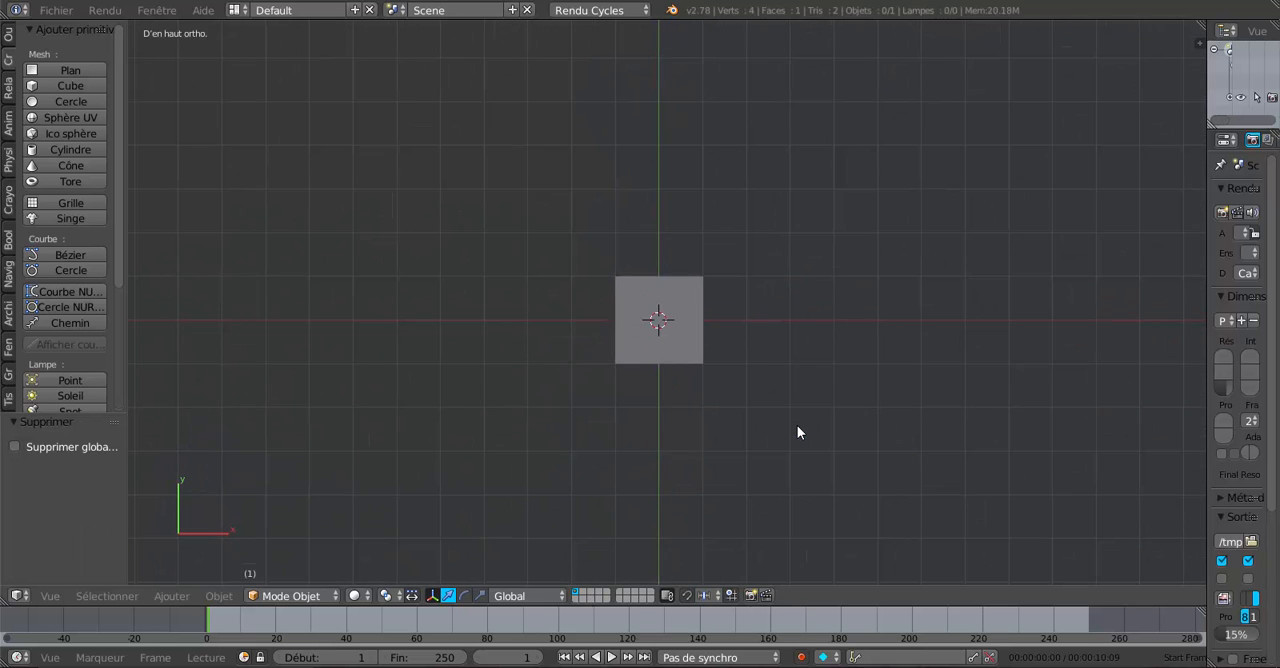
shift+middle_drag(797, 432, 783, 389)
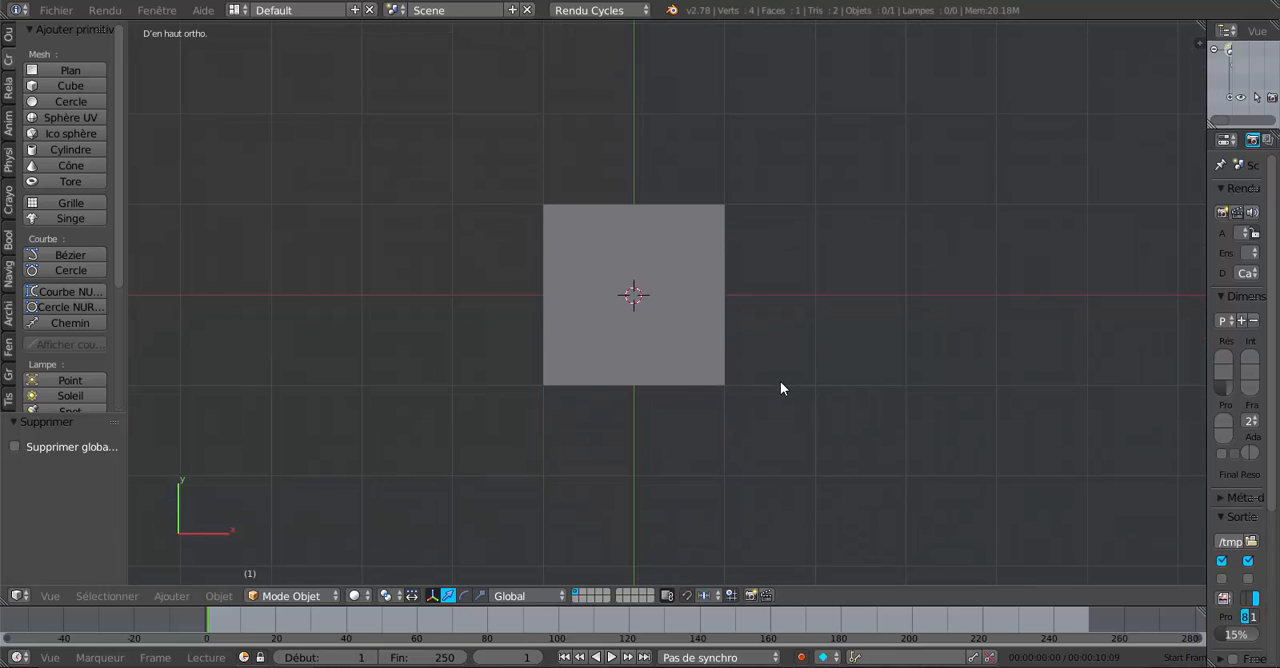
- Edit the plane's mesh in edge selection with snapping enabled, and move its right edge 3 units along X
right_click(718, 380)
key(Tab)
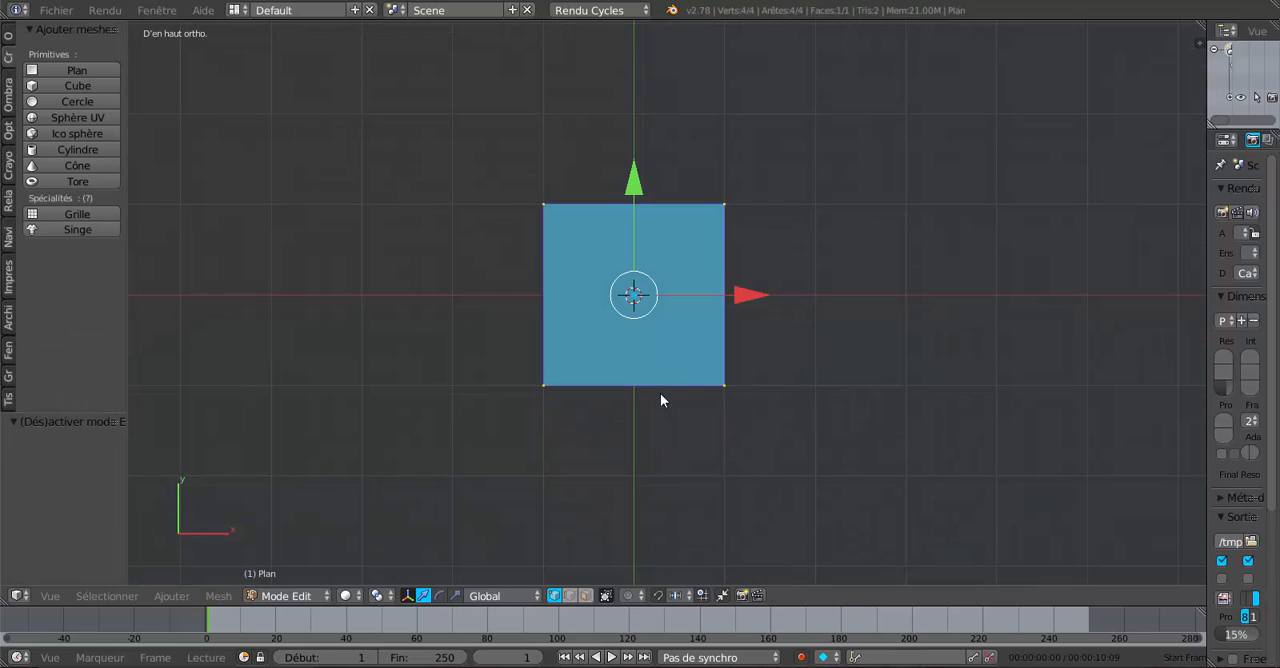
click(569, 595)
click(725, 300)
scroll(725, 300, down, 3)
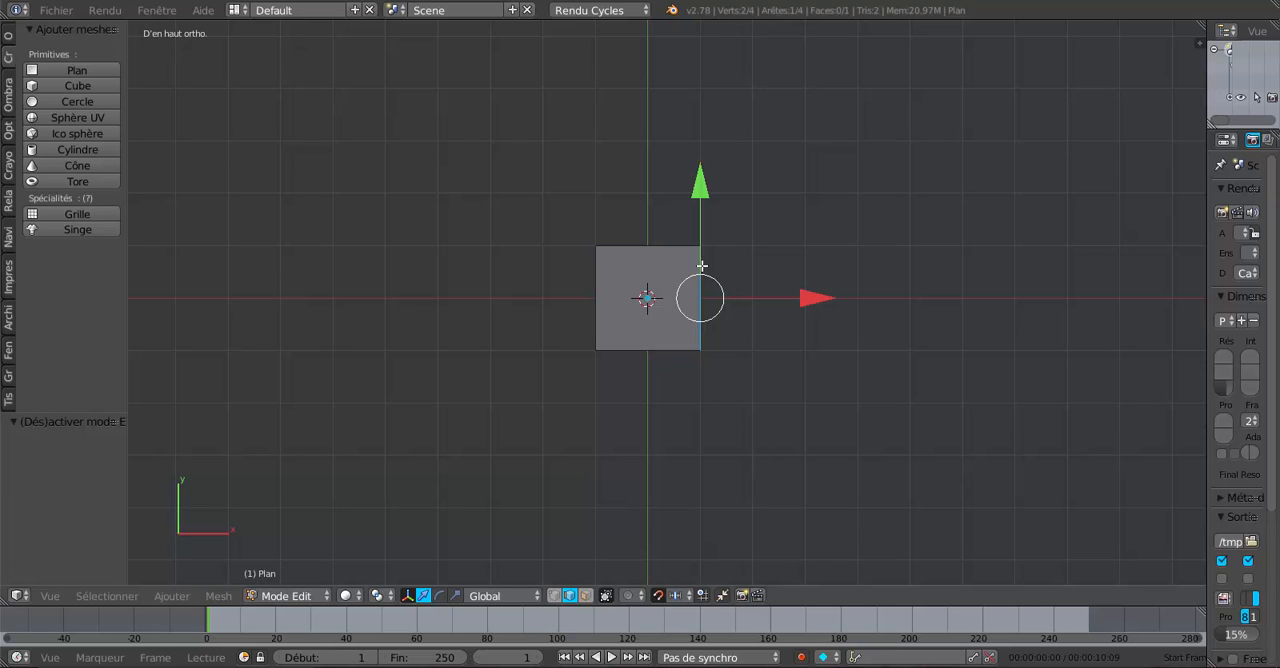
scroll(712, 261, up, 2)
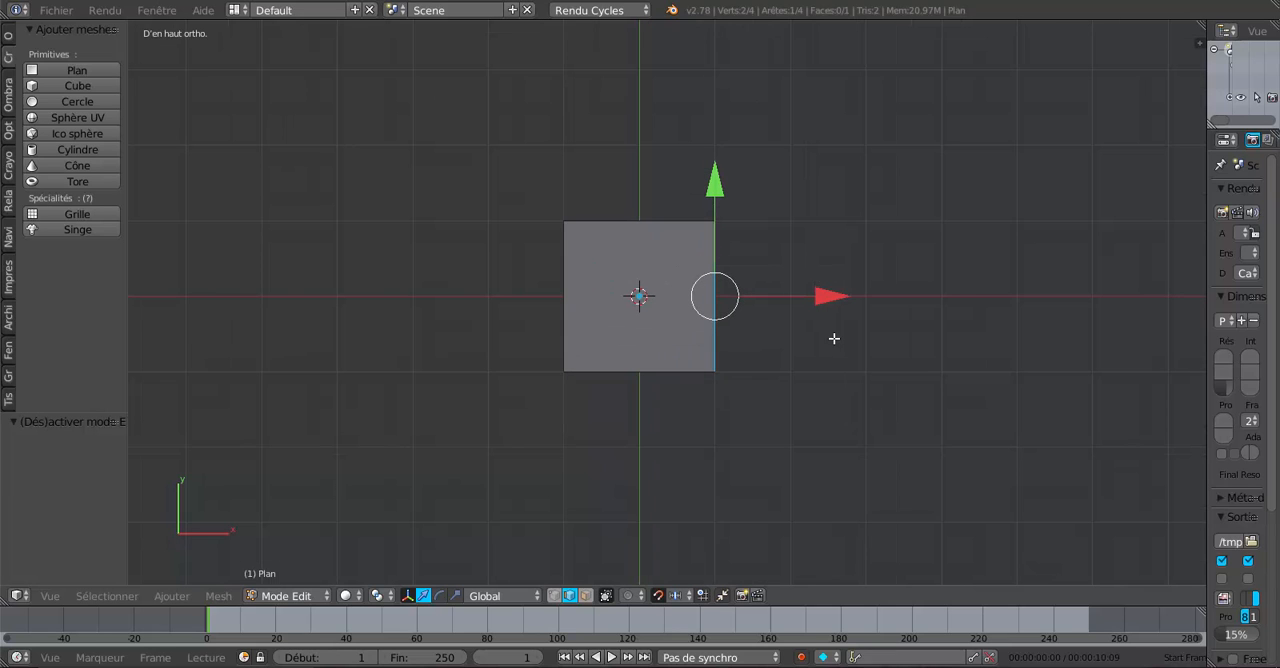
scroll(834, 338, down, 1)
shift+middle_drag(832, 338, 760, 329)
scroll(743, 320, up, 2)
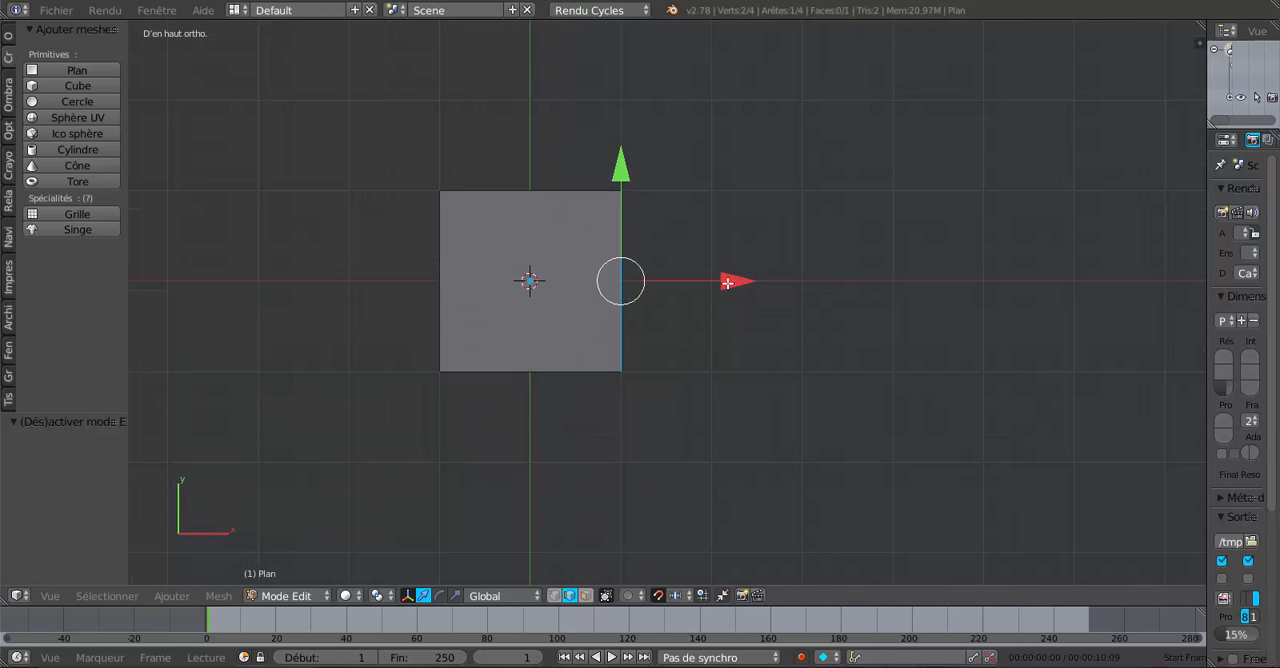
drag(731, 281, 1099, 289)
scroll(906, 329, down, 4)
scroll(761, 369, up, 1)
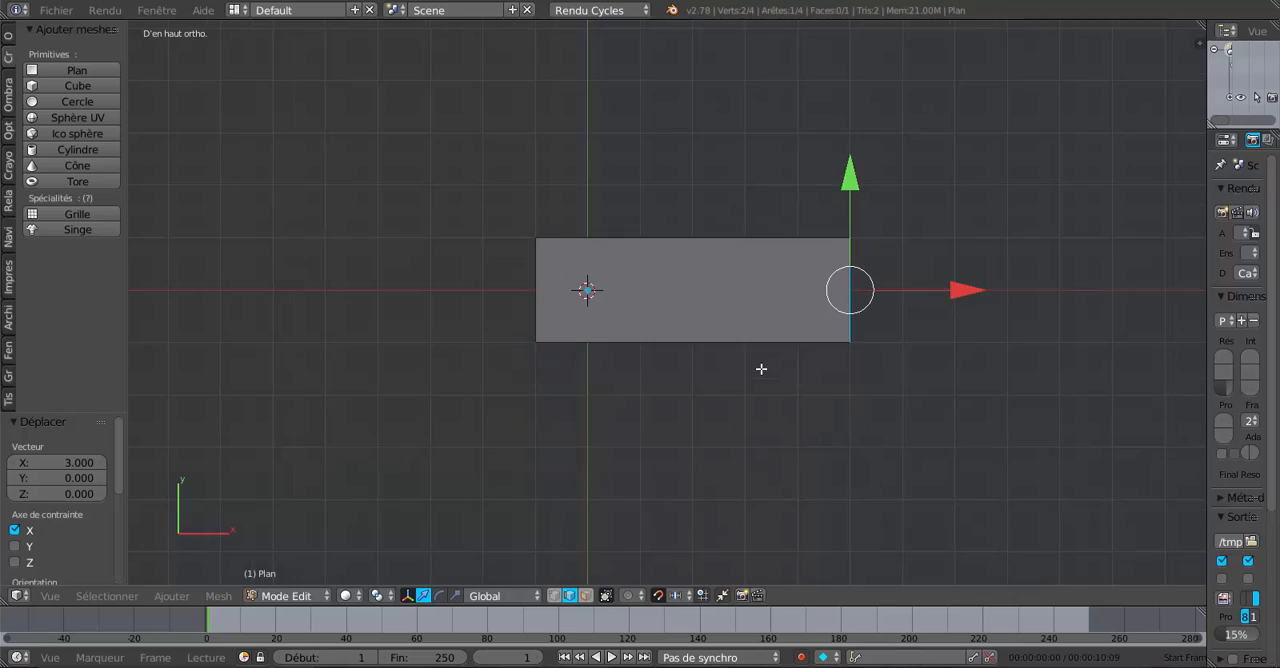
- Add one crosswise loop cut near the rectangle's left third and shift it 0.2 along X onto the grid line
scroll(761, 369, up, 2)
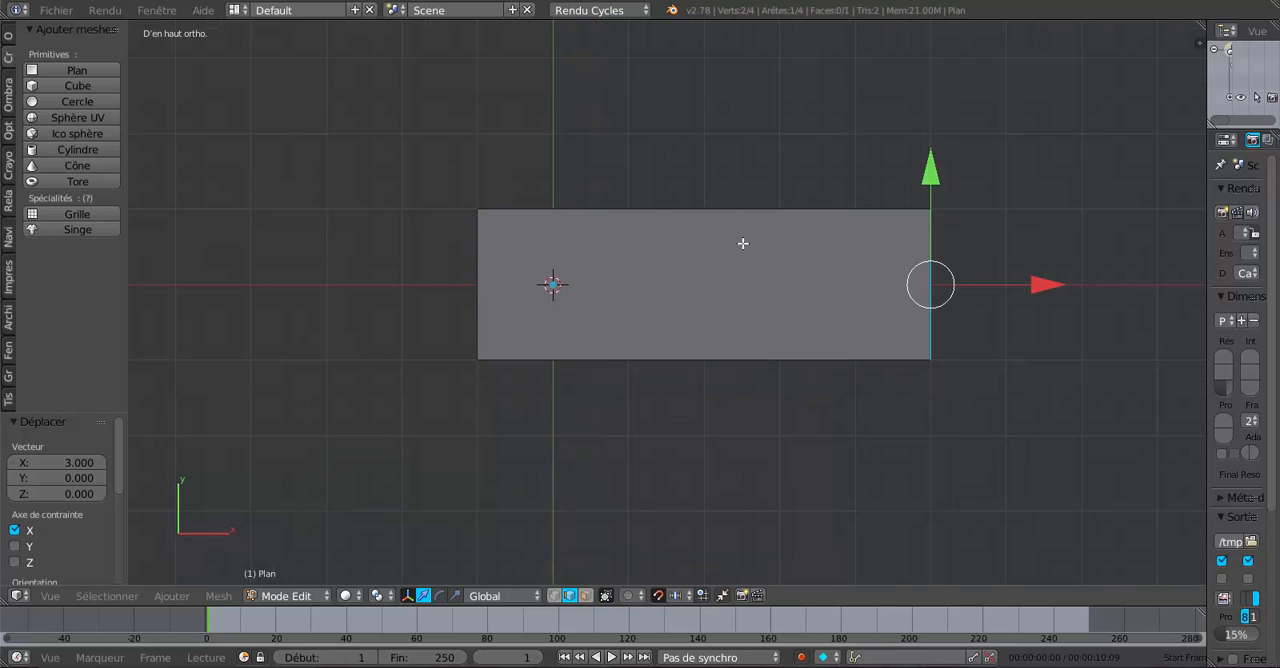
key(ctrl+r)
click(729, 214)
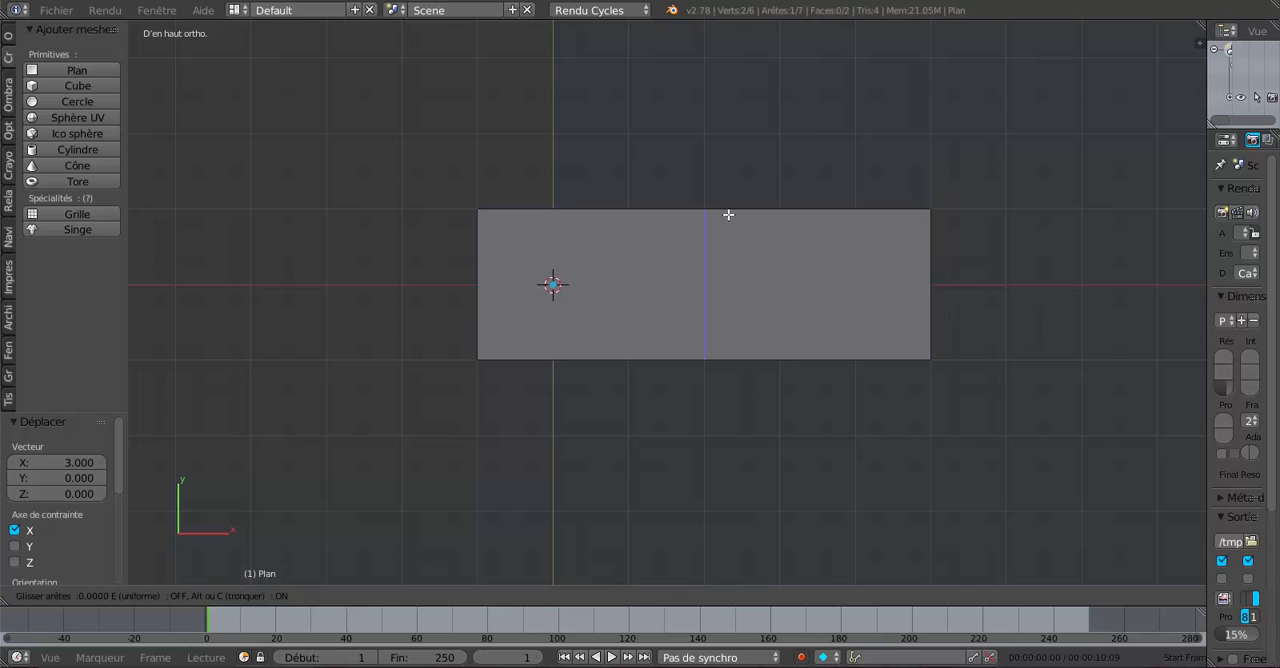
click(647, 226)
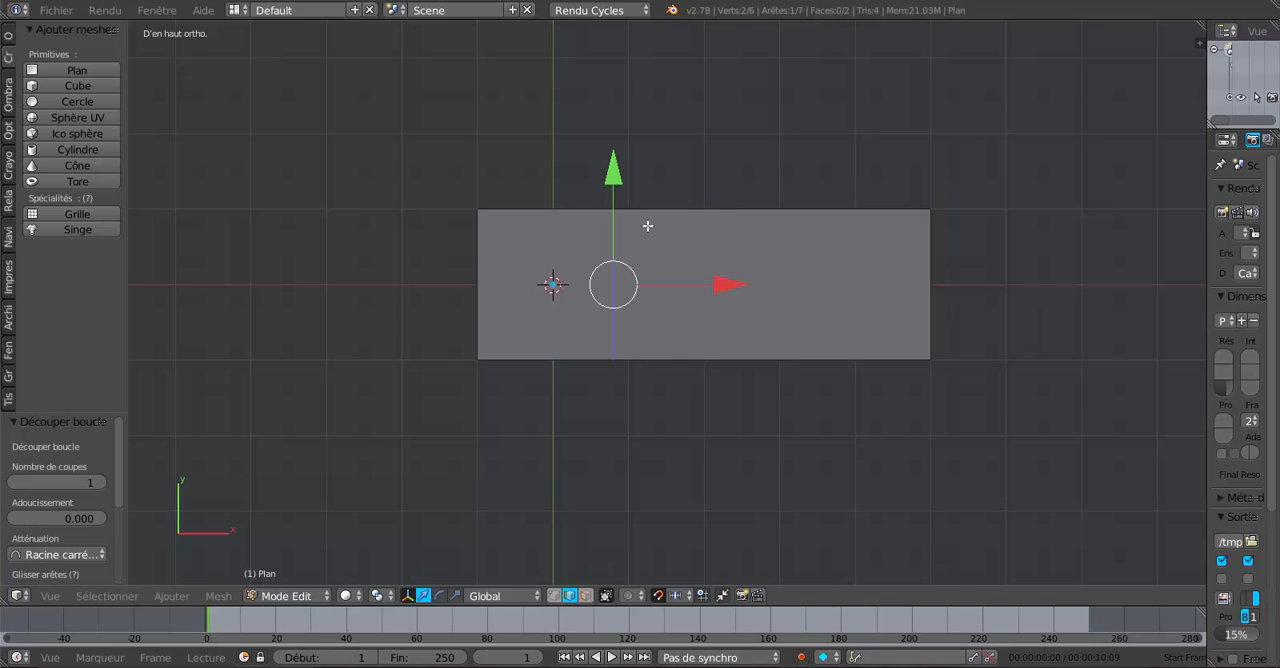
scroll(643, 227, up, 3)
key(g)
key(x)
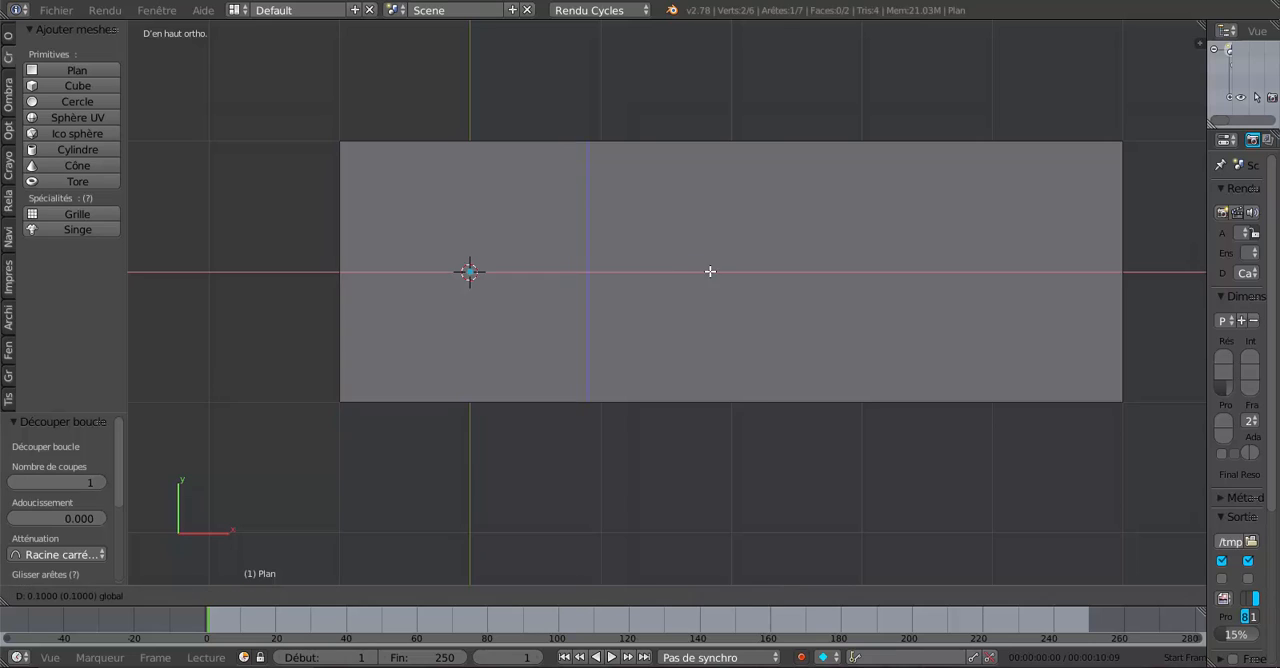
click(716, 271)
scroll(523, 206, down, 3)
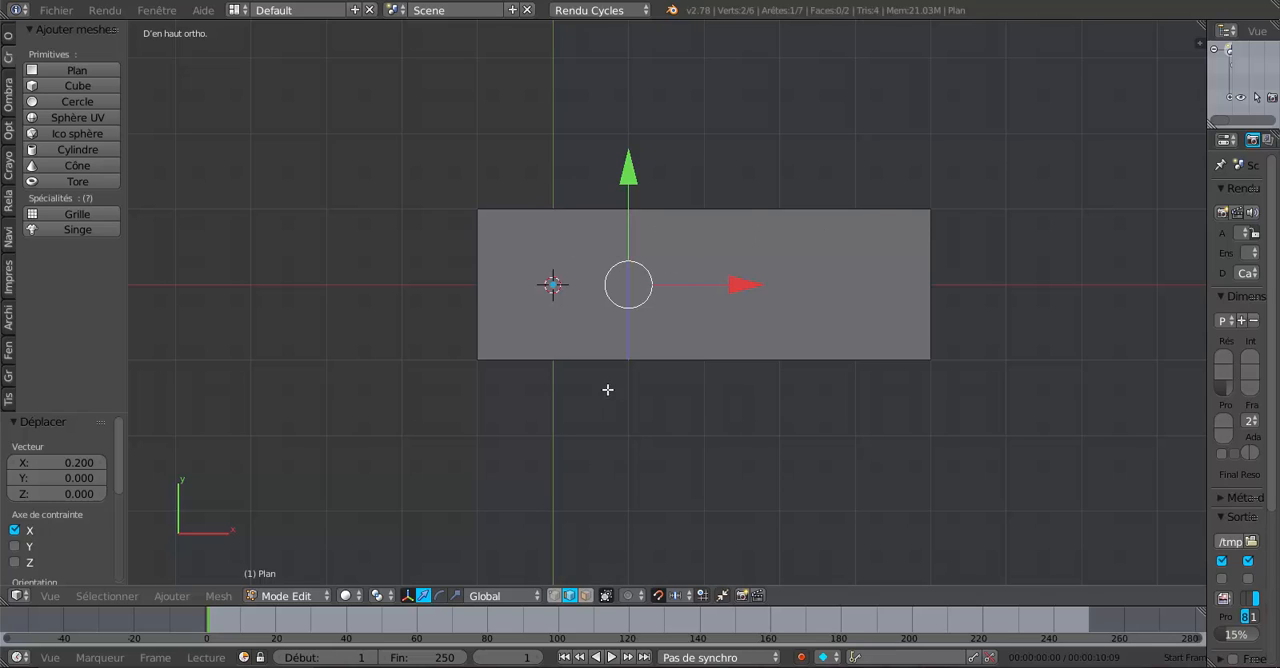
- Extrude the lower edge of the left section and move it -2 along Y to form an L-shaped plan
right_click(561, 357)
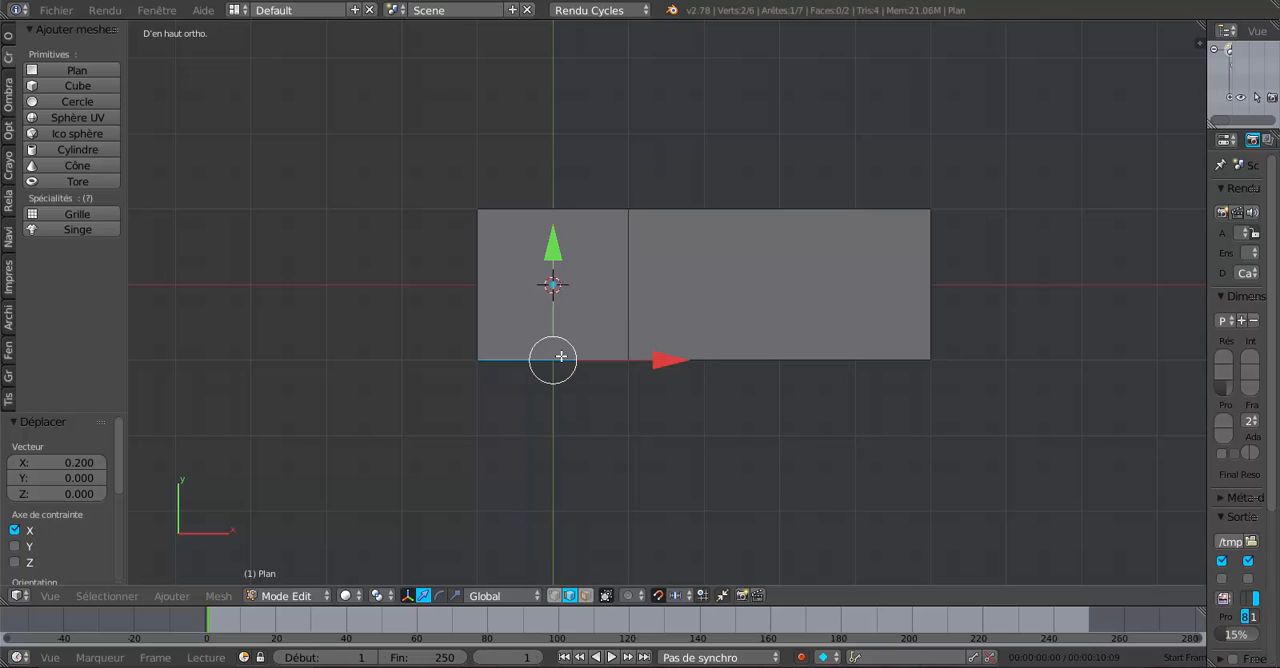
scroll(640, 434, down, 2)
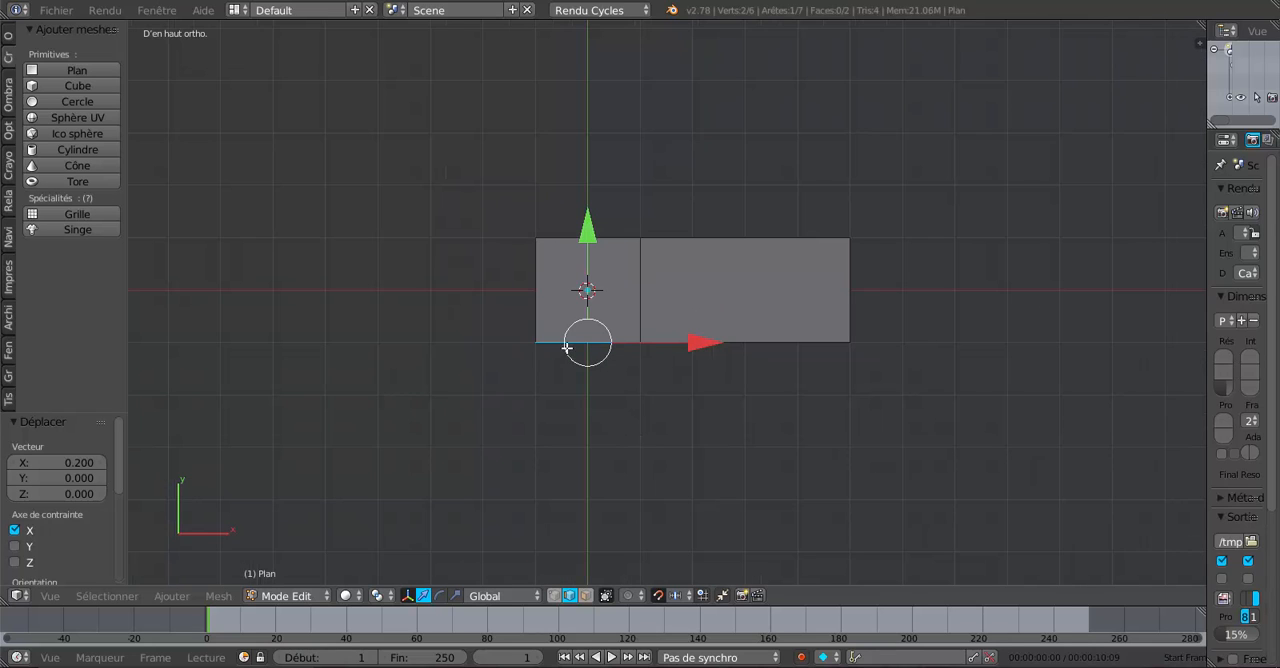
key(e)
right_click(598, 439)
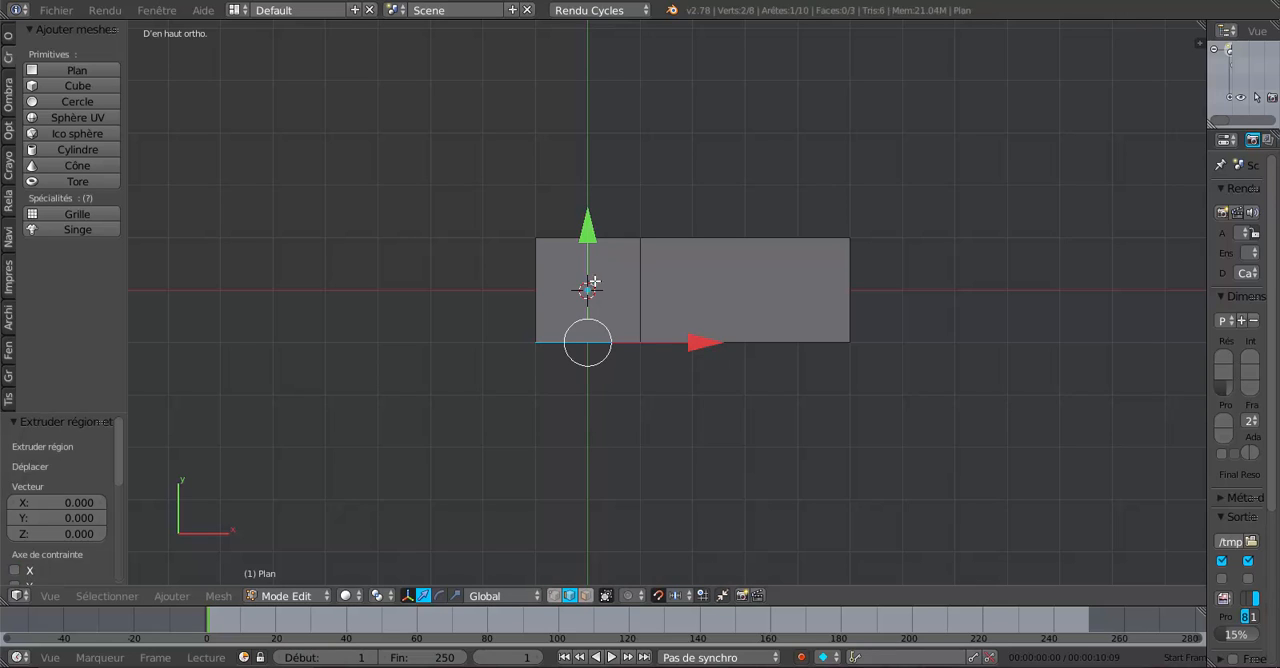
key(g)
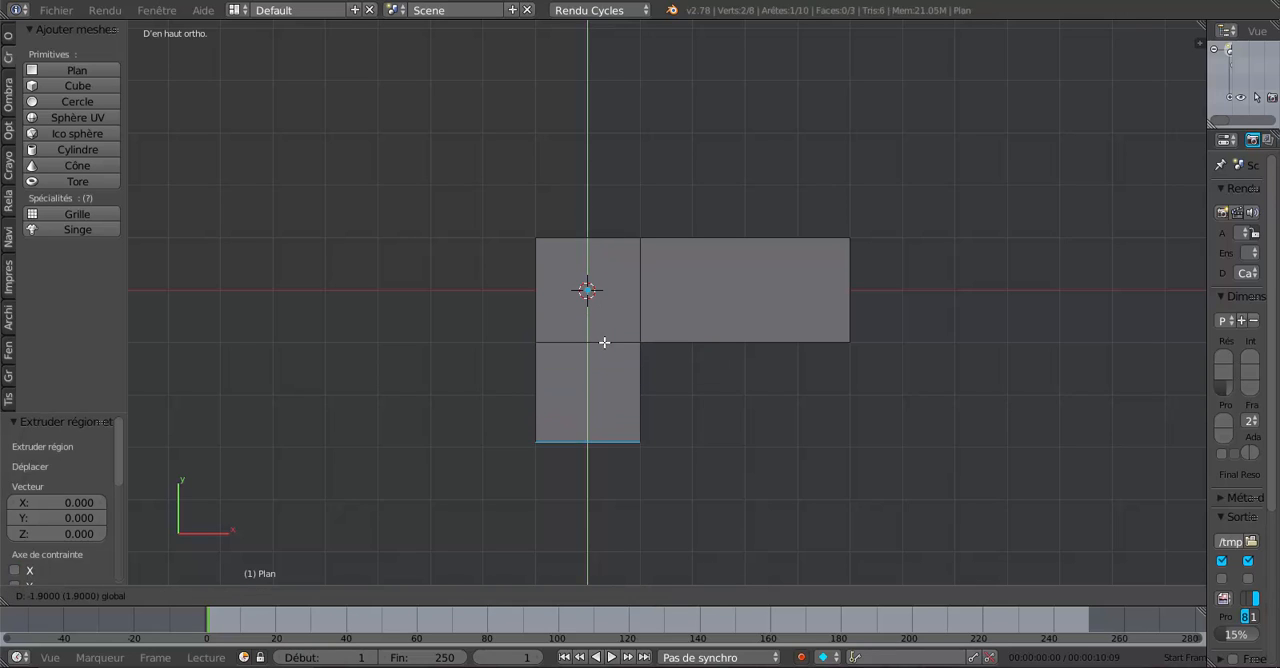
click(604, 343)
scroll(610, 389, up, 2)
shift+middle_drag(600, 428, 622, 260)
scroll(622, 260, up, 4)
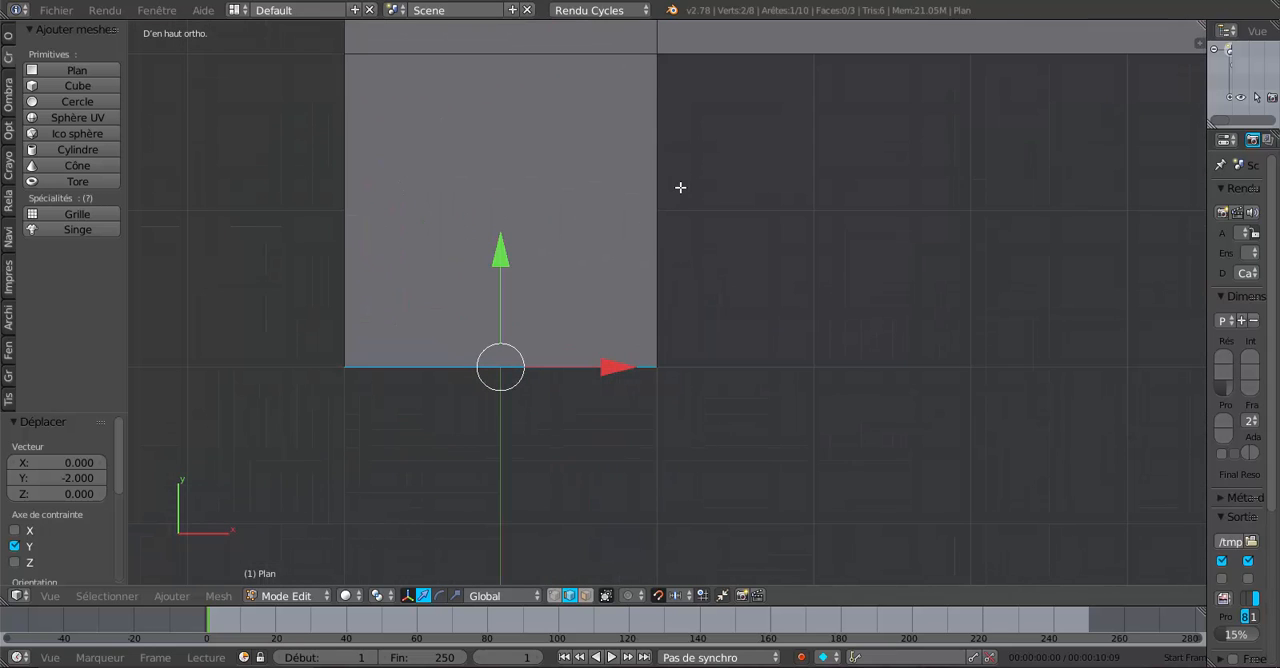
scroll(680, 188, down, 5)
shift+middle_drag(680, 194, 669, 269)
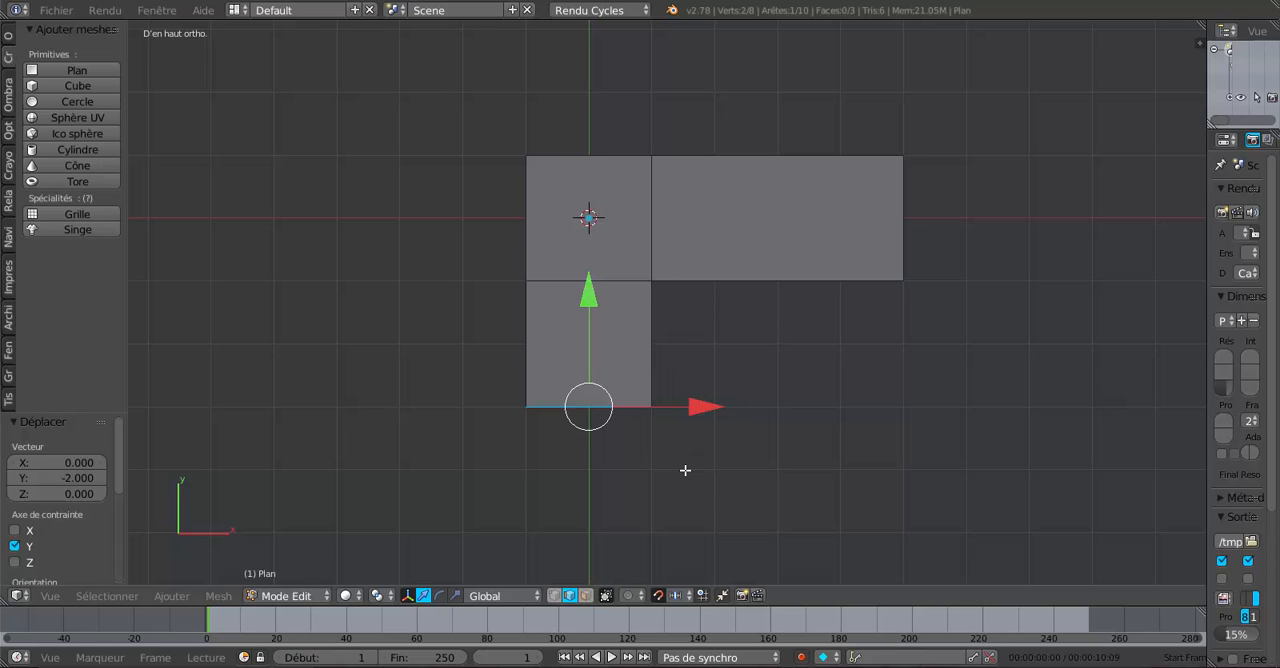
- Slide the upper and left vertices of the two cut lines fully onto the outer corner, leaving a diagonal across the L
click(553, 596)
scroll(600, 495, up, 3)
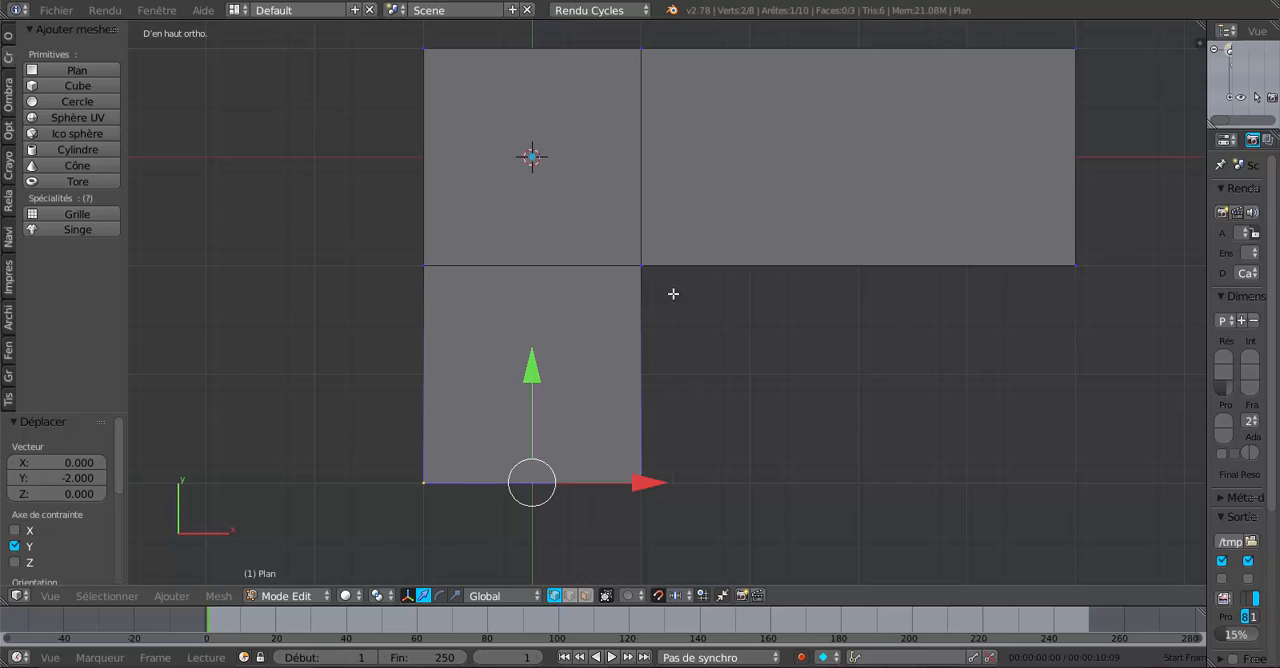
shift+middle_drag(673, 293, 689, 374)
right_click(665, 136)
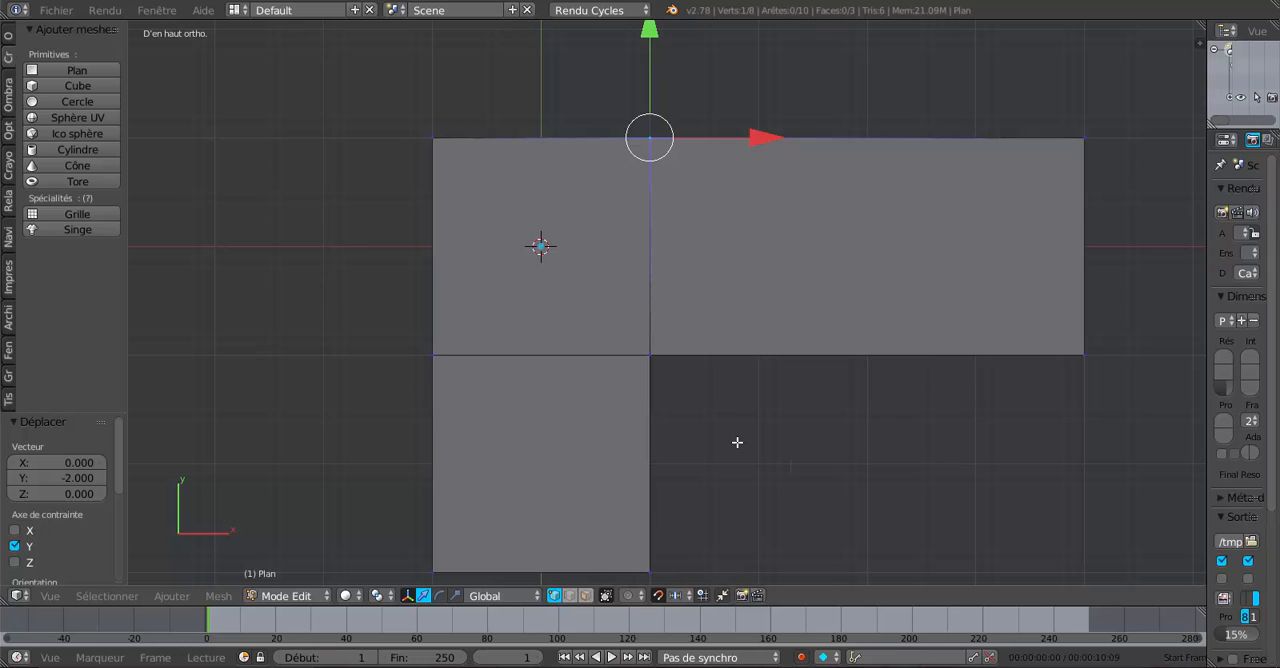
key(shift+v)
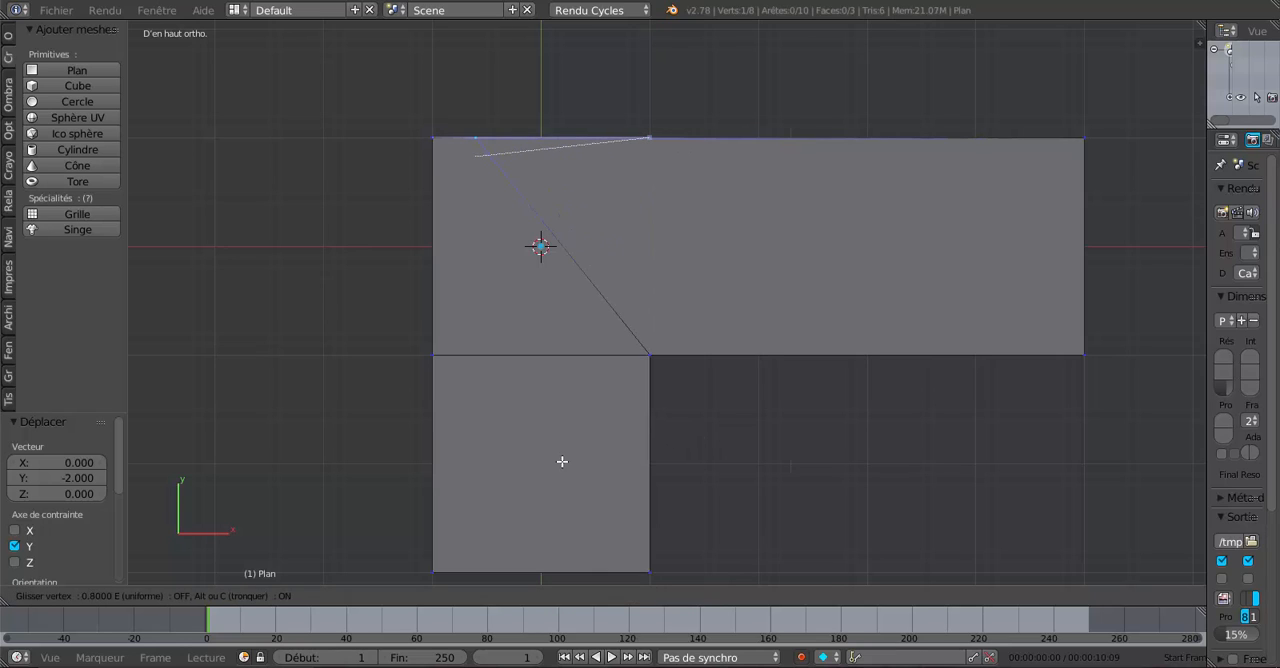
click(508, 466)
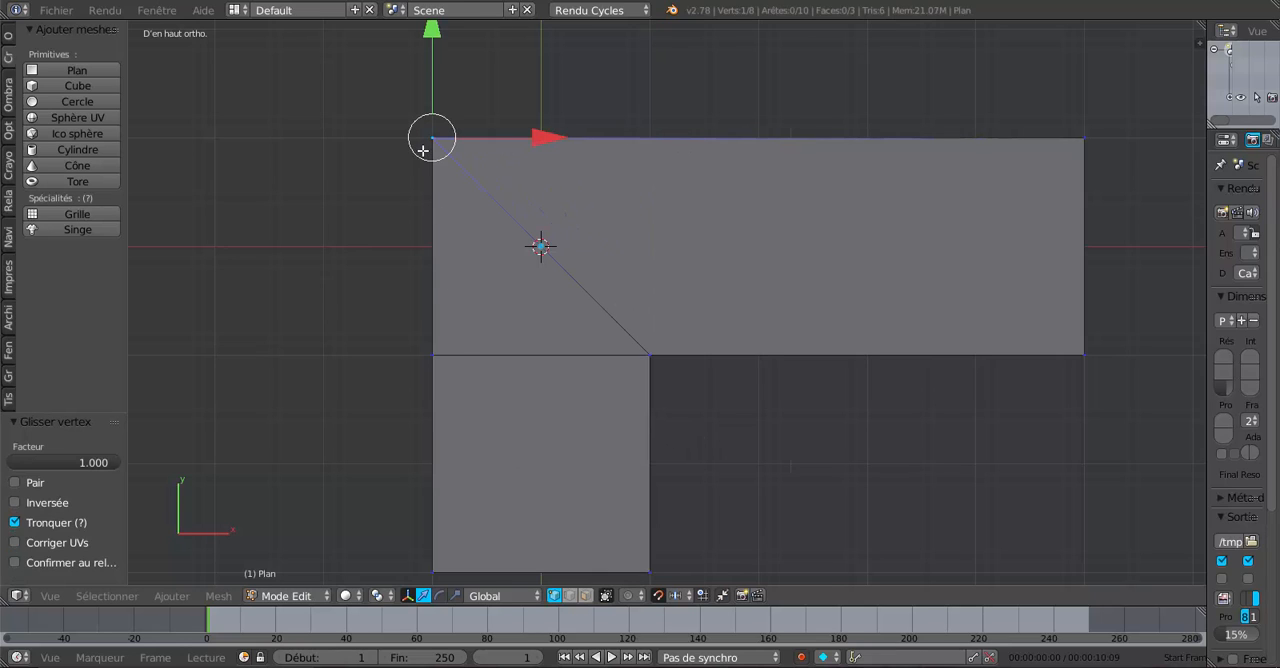
right_click(431, 362)
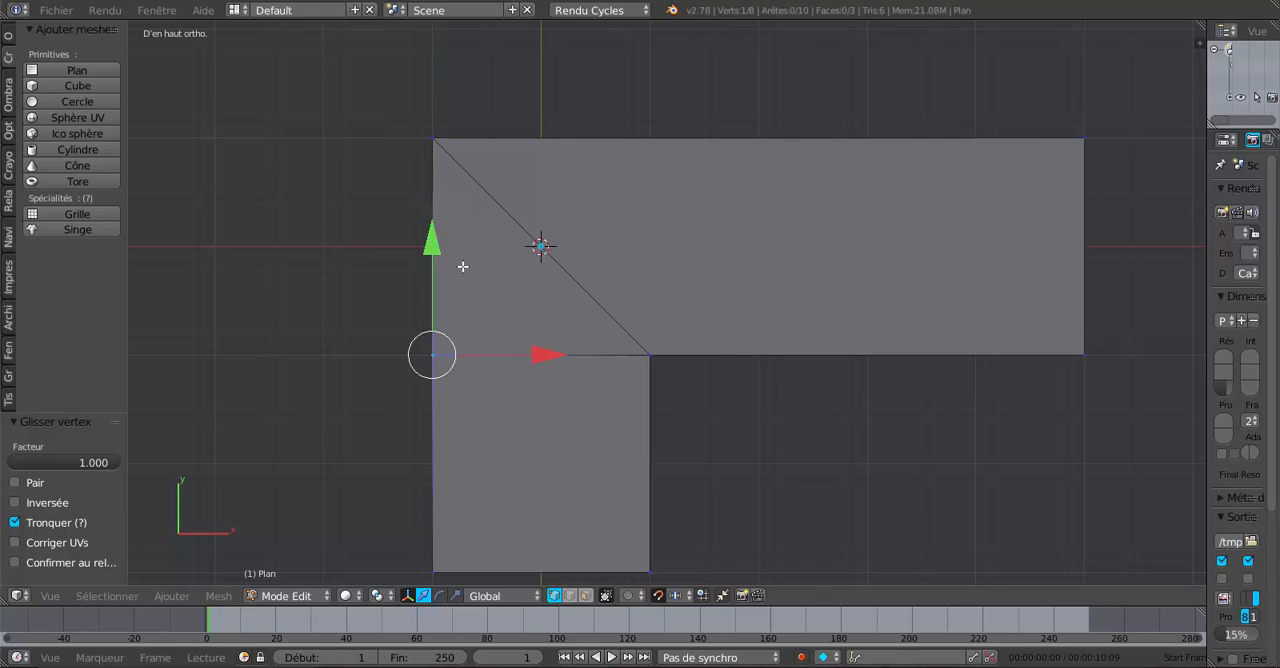
key(shift+v)
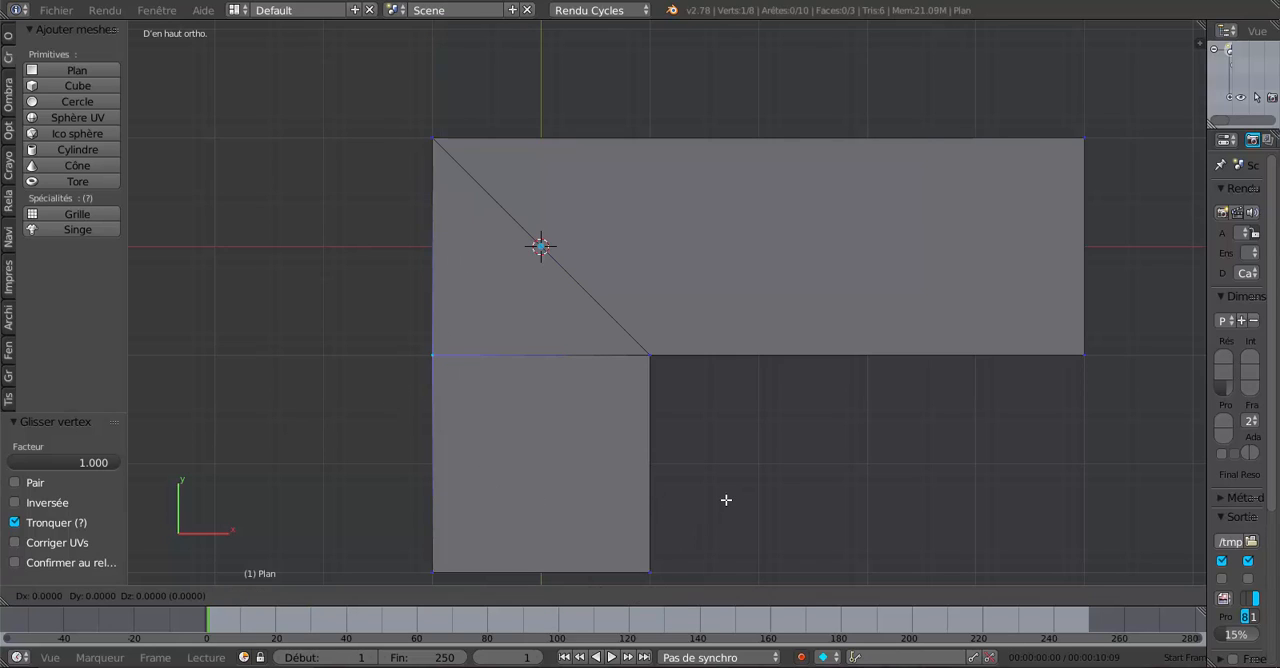
click(694, 286)
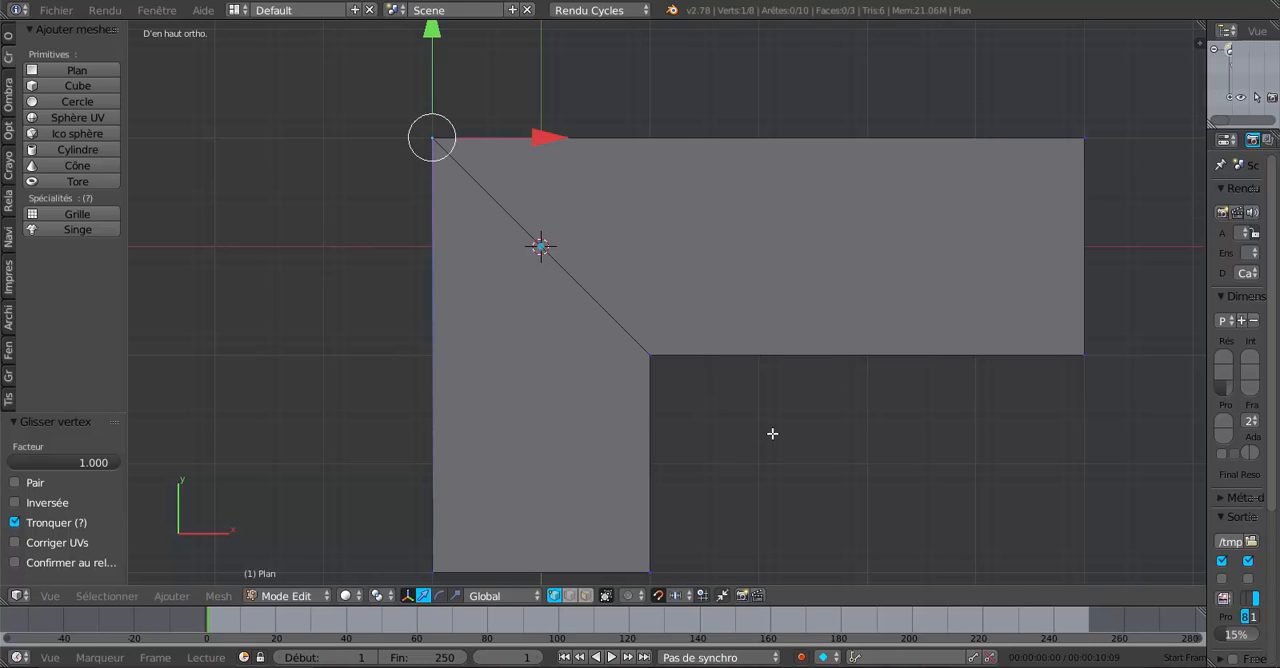
- Remove duplicate vertices from the whole L-shaped mesh with a merge distance of 0.0001, then clear the selection
shift+middle_drag(780, 423, 857, 440)
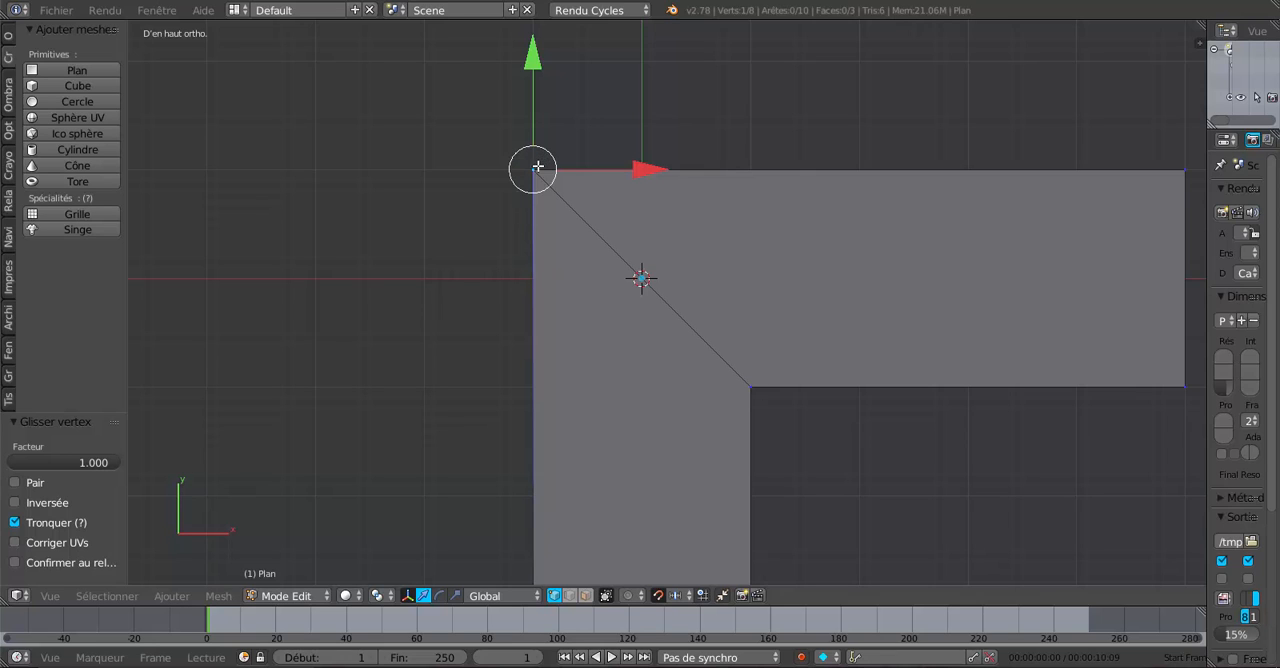
scroll(524, 245, up, 1)
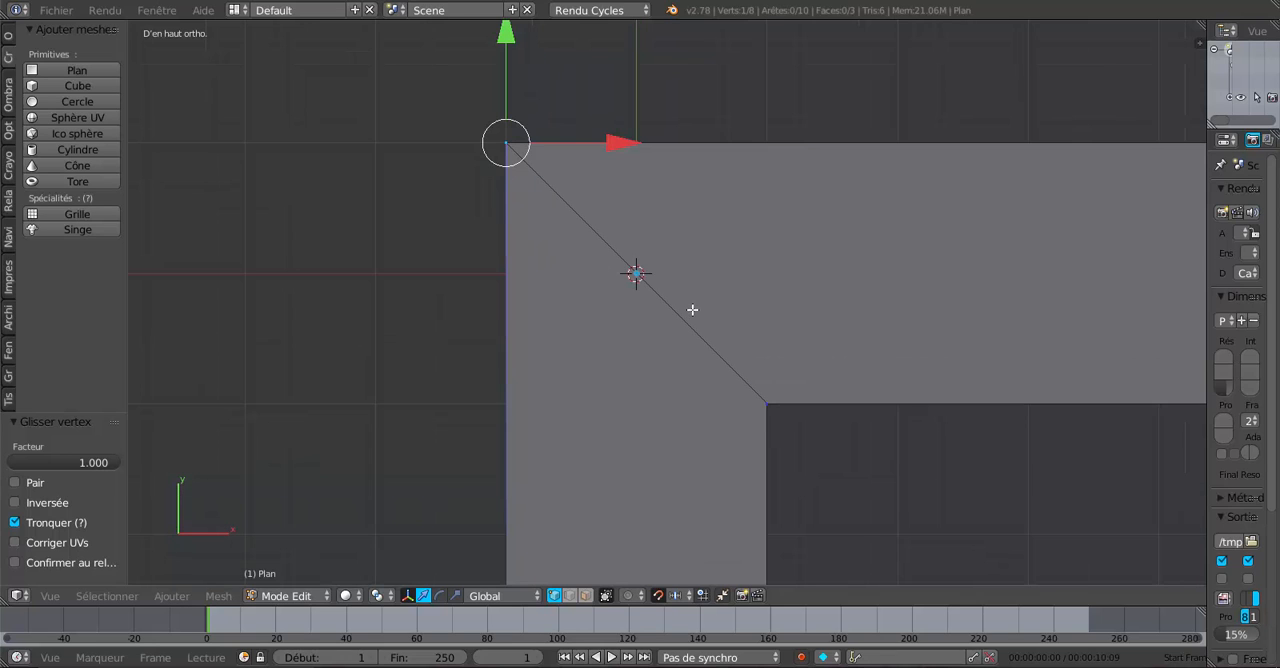
scroll(692, 310, down, 3)
key(a)
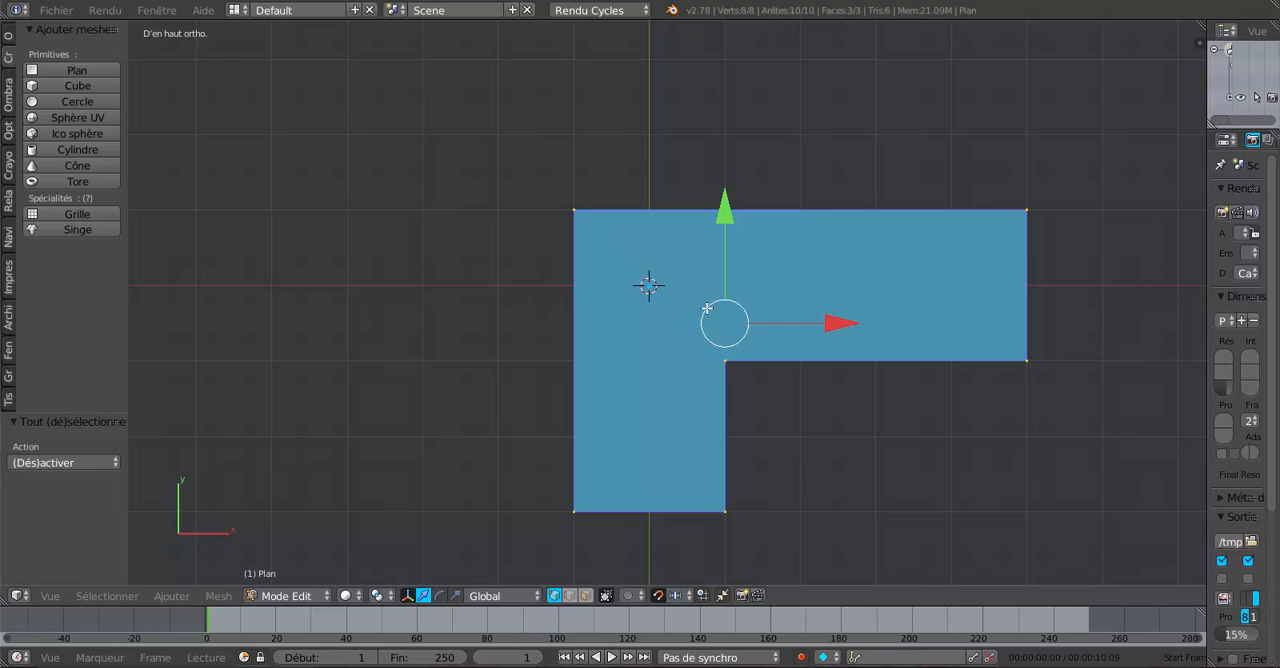
shift+middle_drag(758, 395, 624, 386)
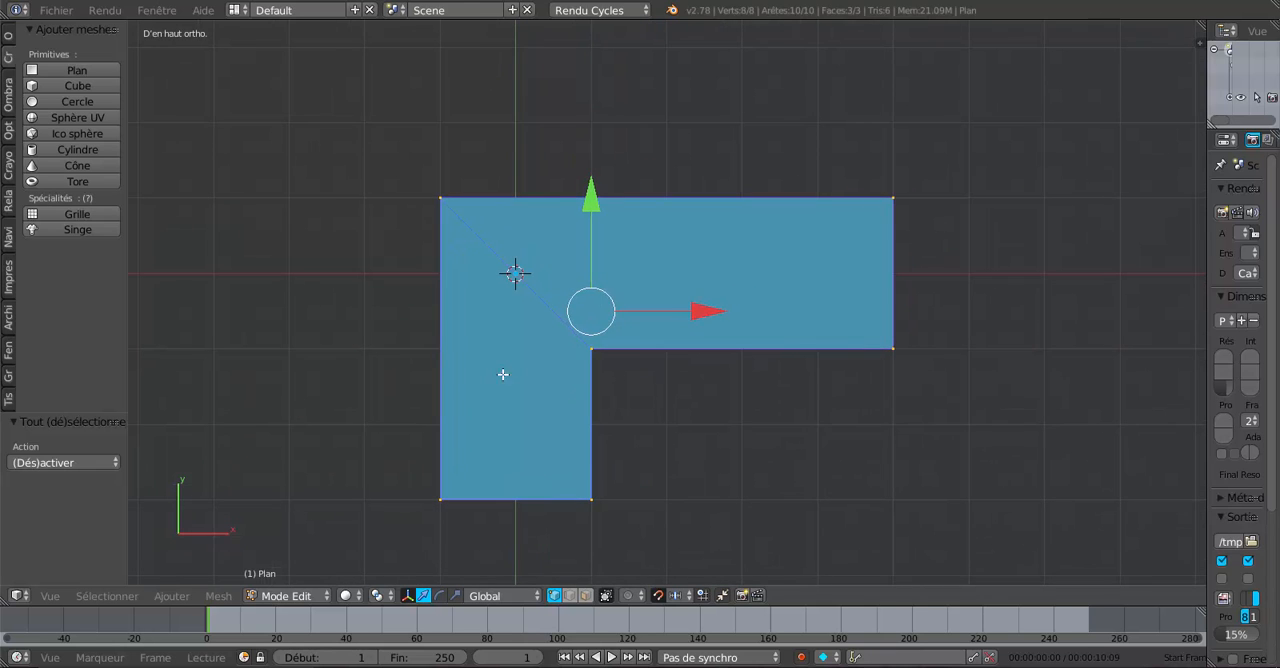
click(8, 37)
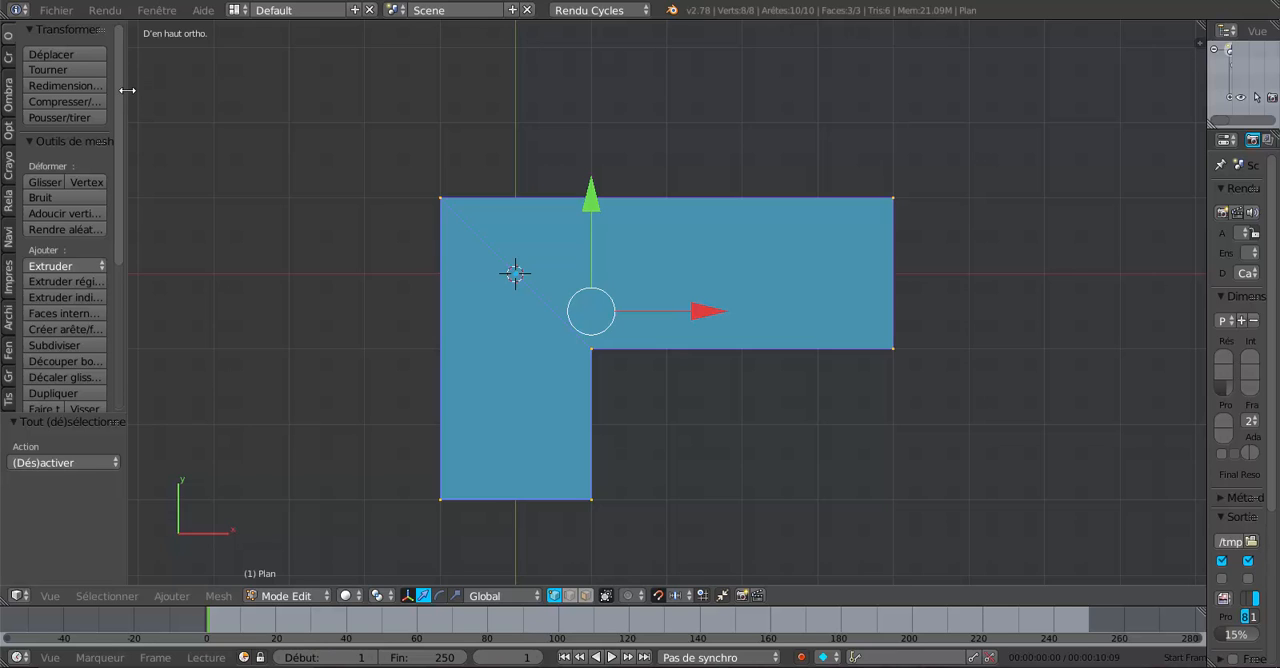
drag(124, 88, 170, 100)
scroll(63, 182, down, 2)
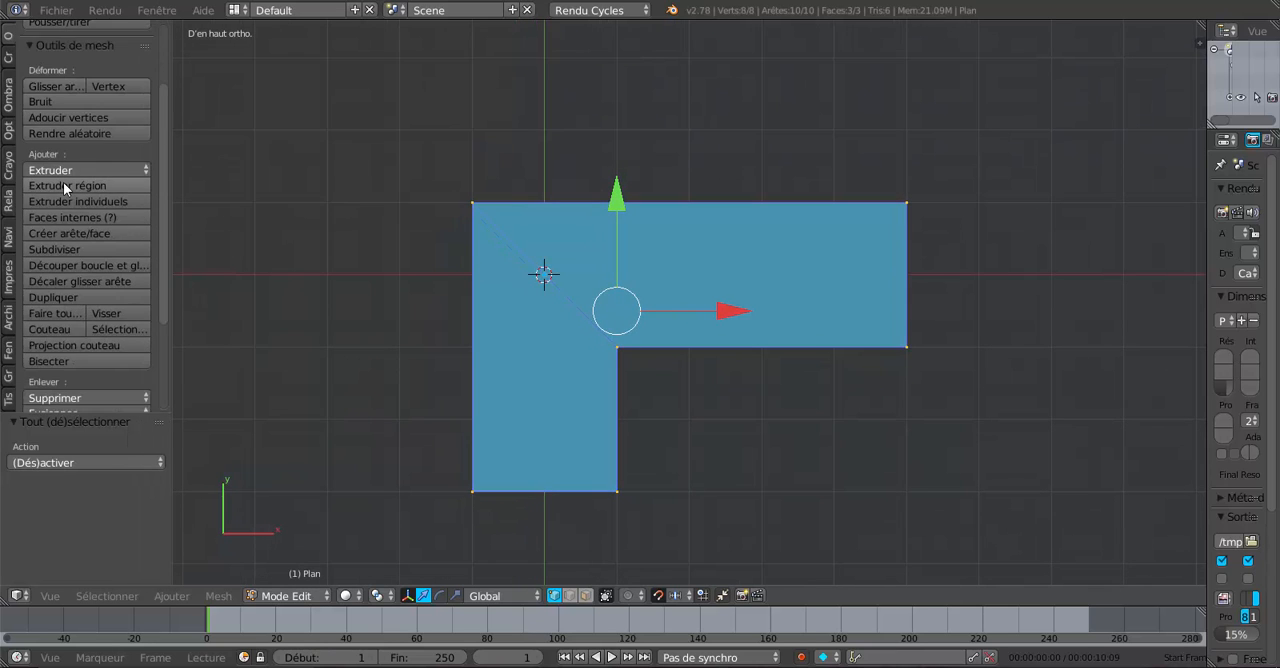
scroll(65, 188, down, 5)
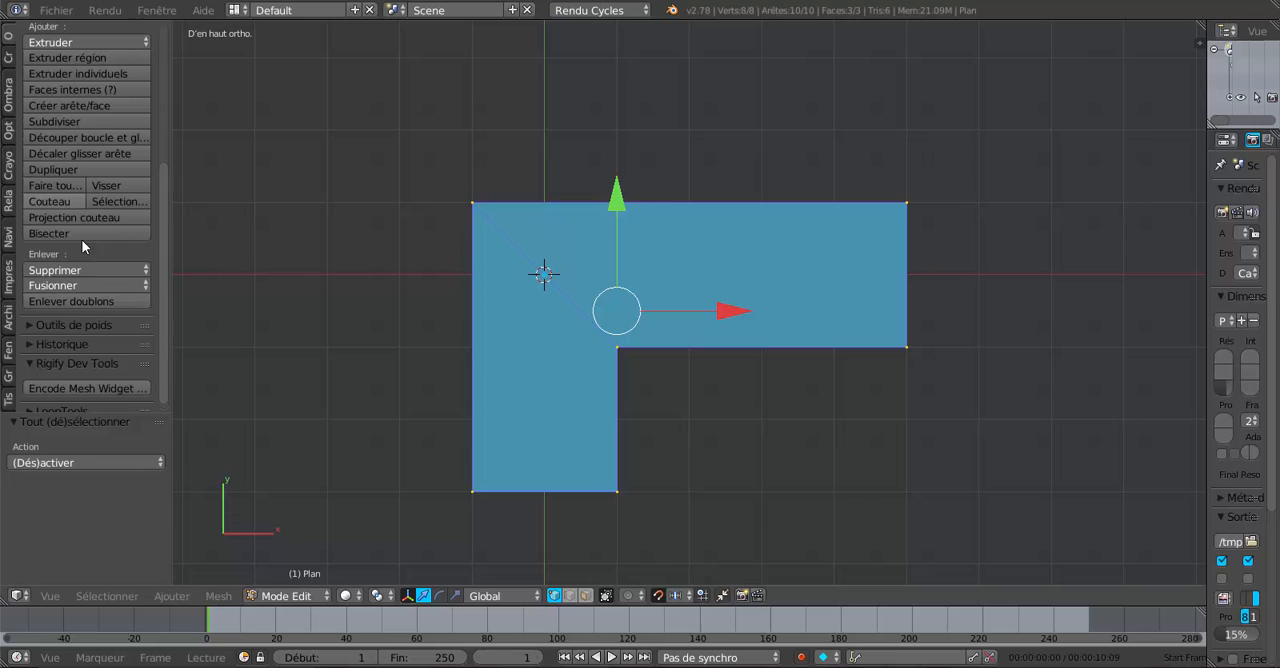
click(76, 299)
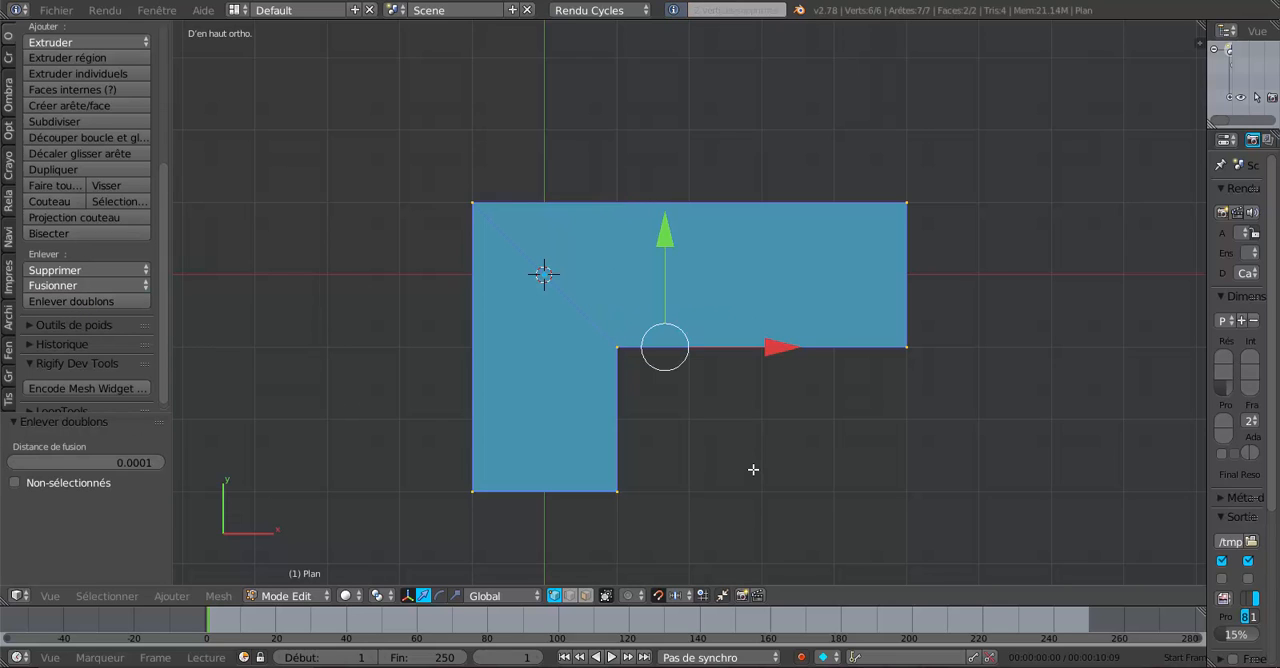
key(a)
- Add one centred lengthwise loop cut running through both wings of the L as the ridge line
scroll(707, 458, up, 3)
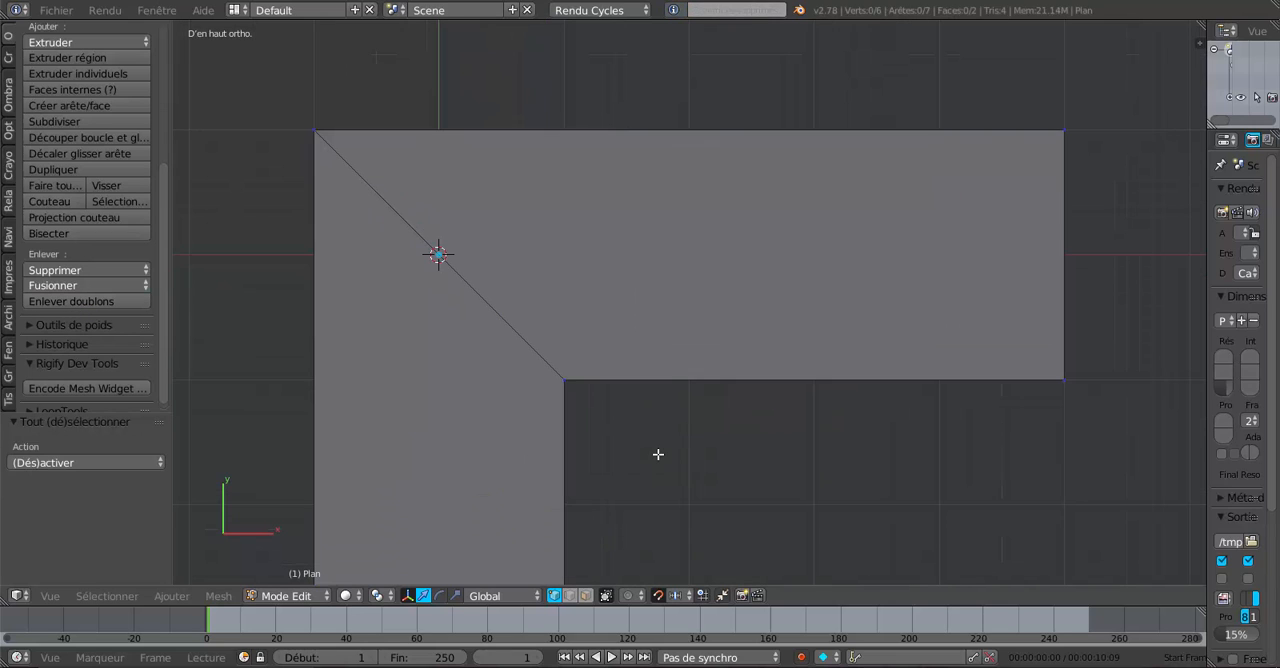
scroll(567, 377, down, 3)
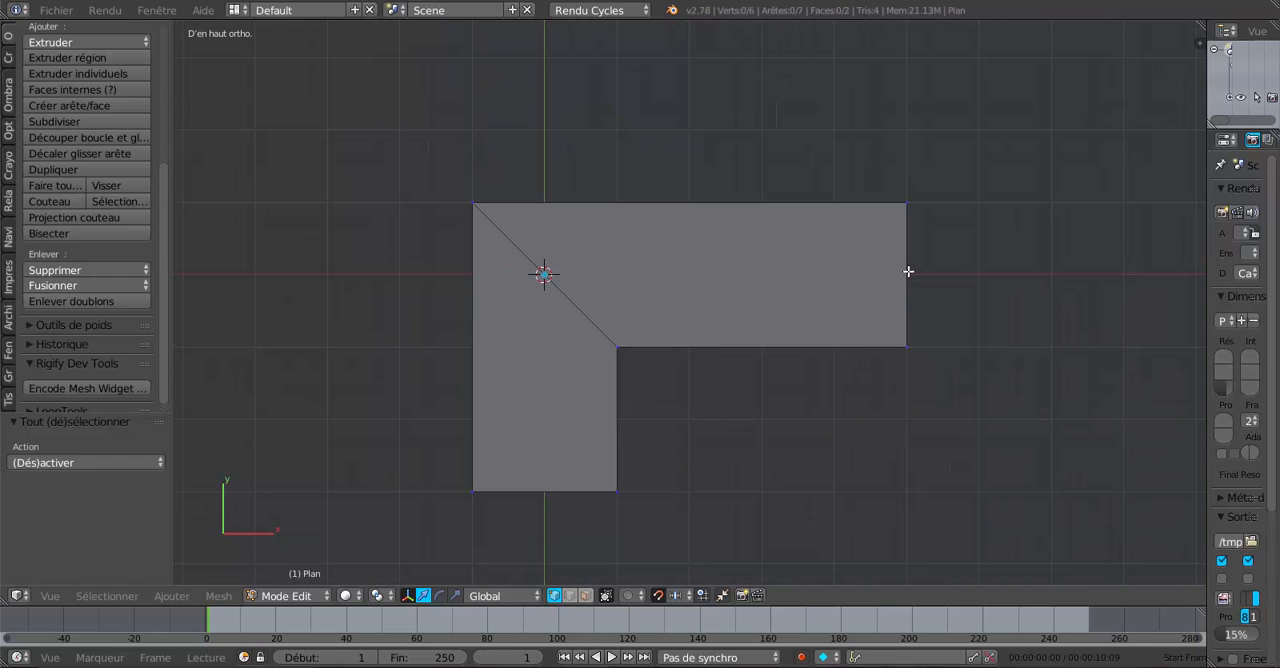
key(ctrl+r)
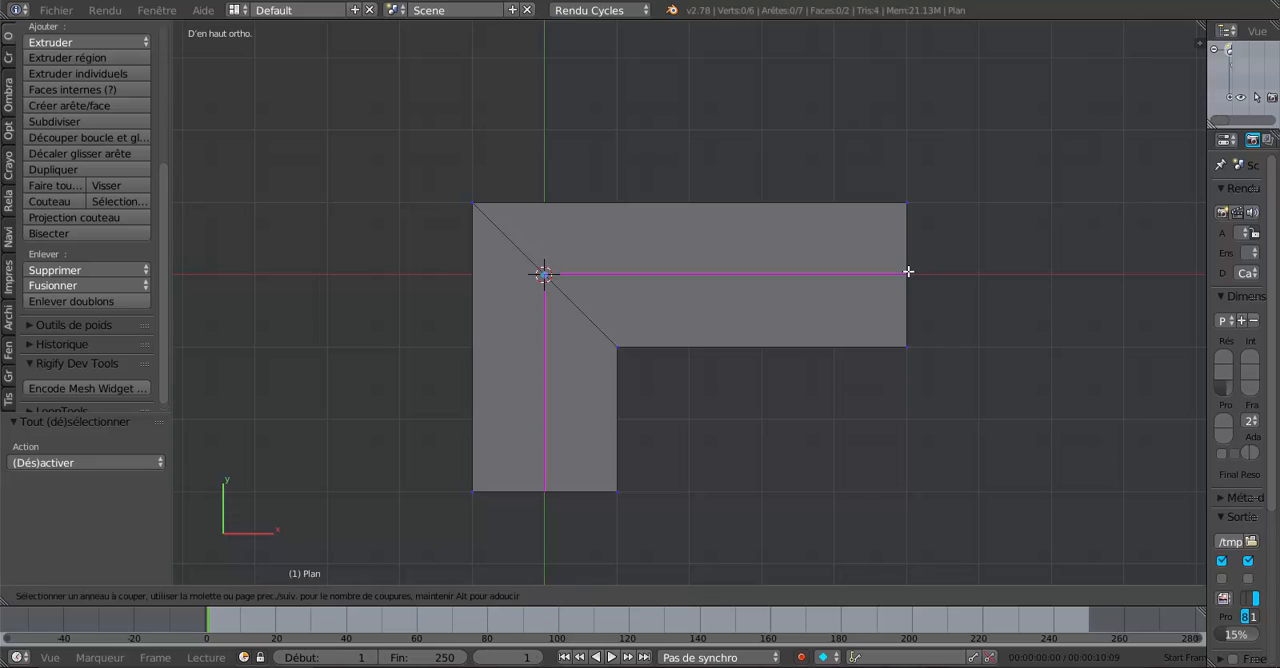
click(908, 271)
click(908, 271)
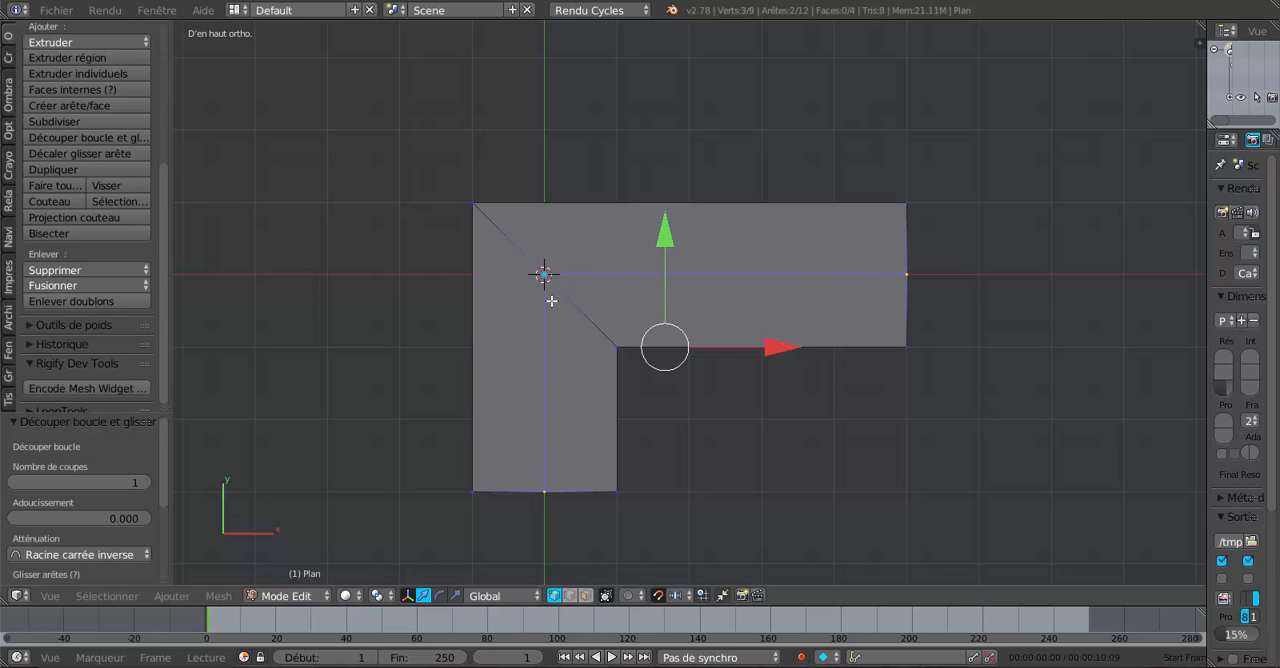
- Raise the ridge line of both wings 1.4 along Z, and then lower it by 0.1
key(KP_1)
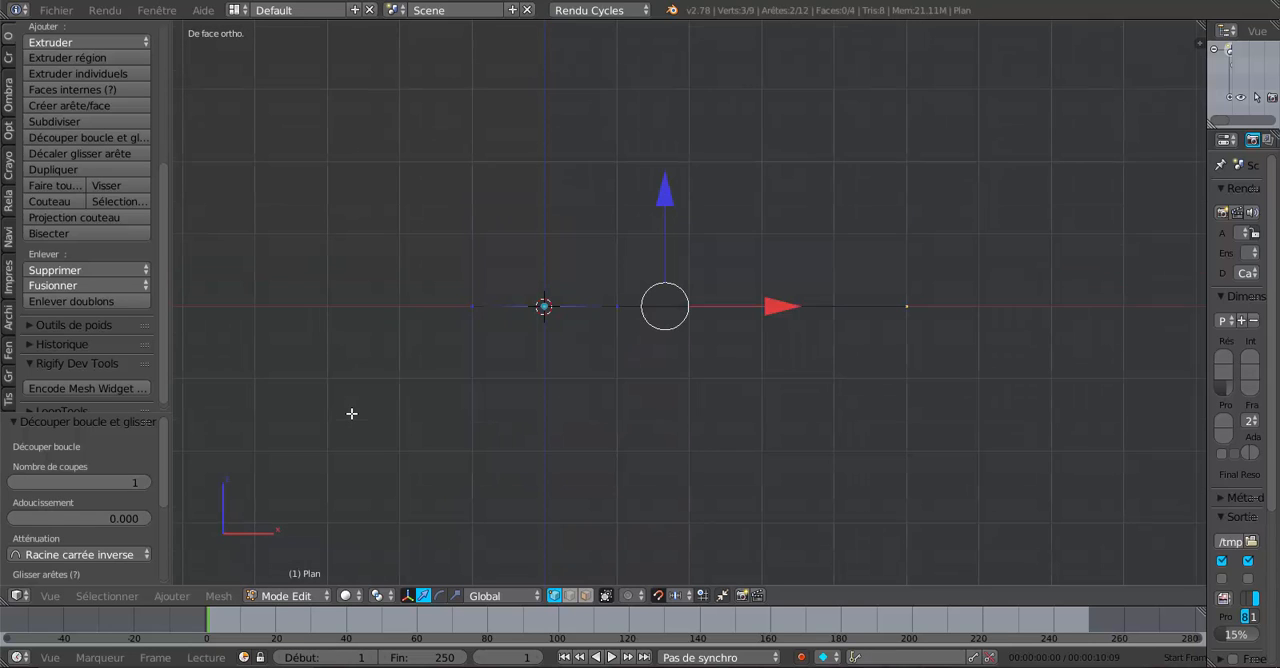
shift+middle_drag(392, 396, 395, 444)
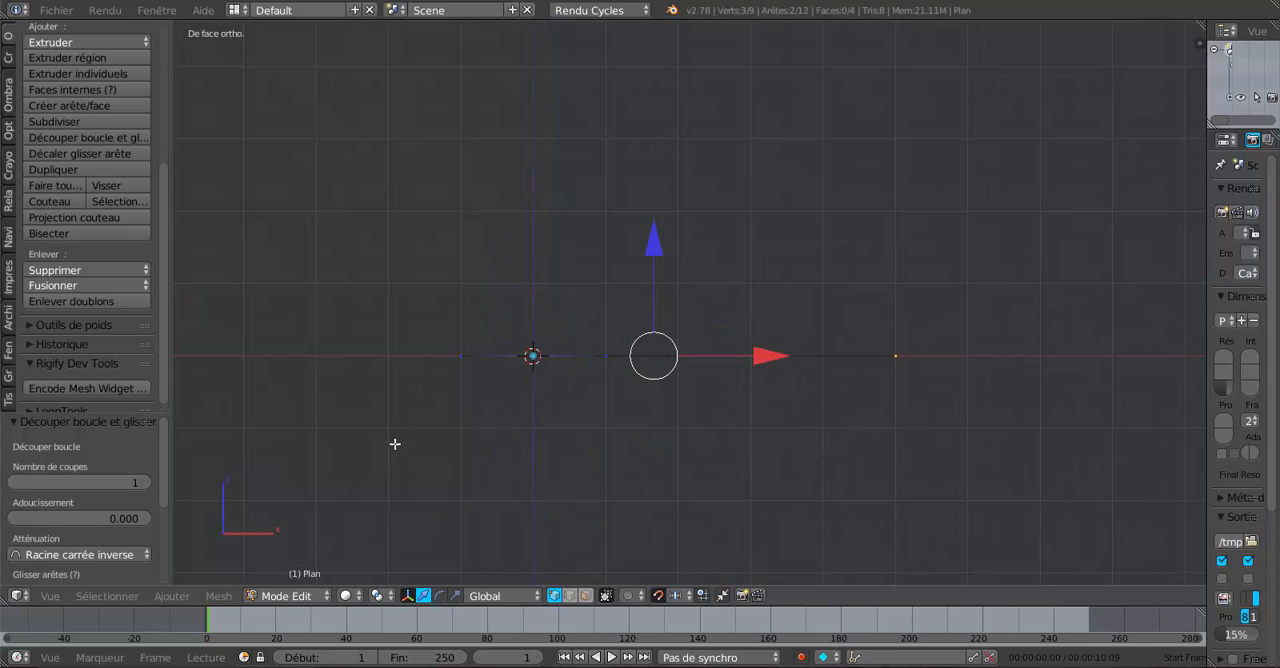
key(e)
key(z)
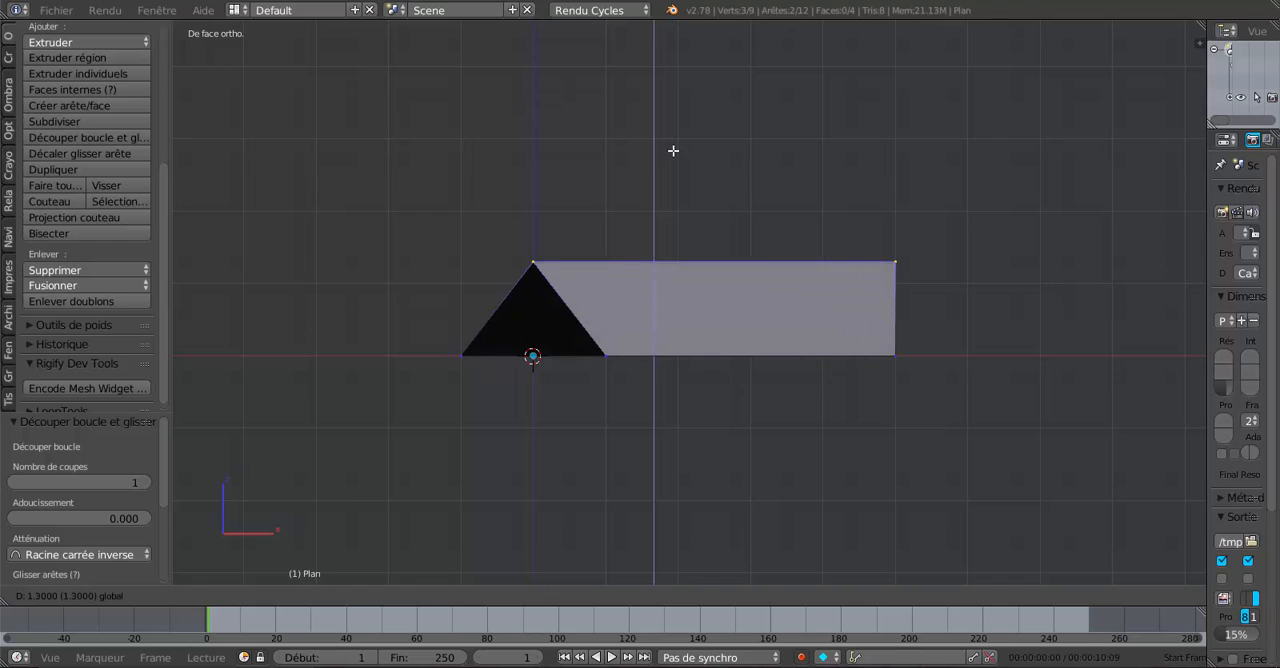
click(673, 147)
scroll(670, 152, up, 2)
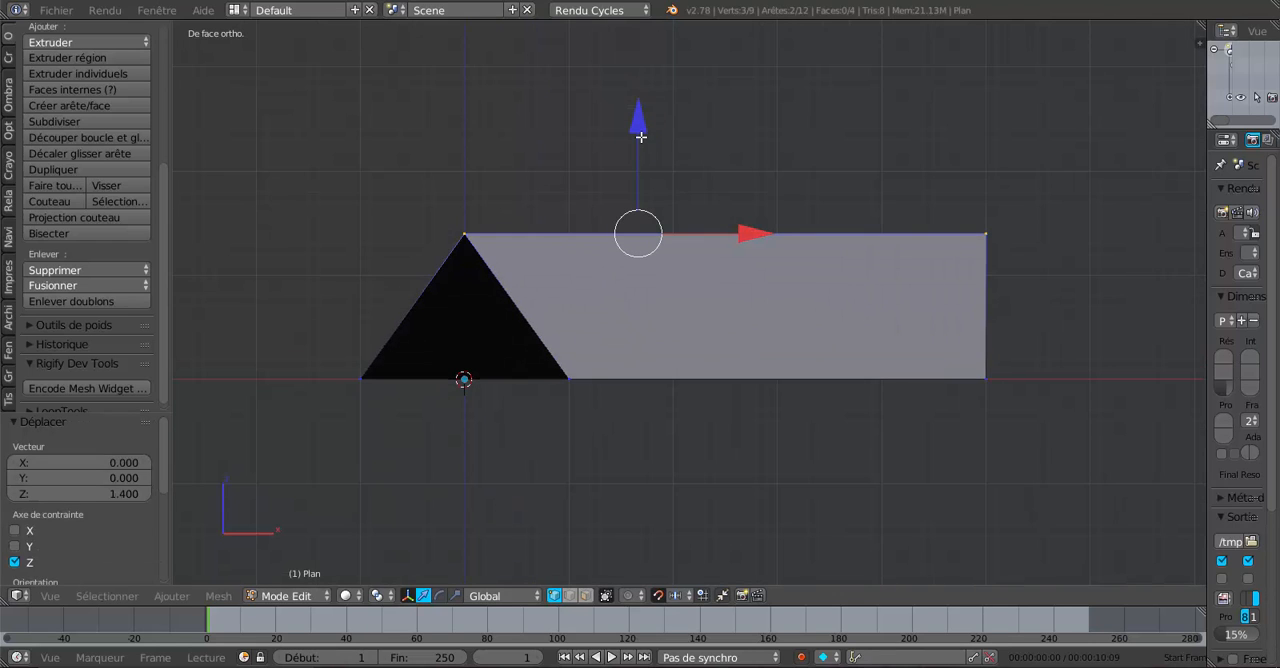
mouse_move(641, 136)
mouse_down()
mouse_move(650, 105)
mouse_move(658, 148)
mouse_up()
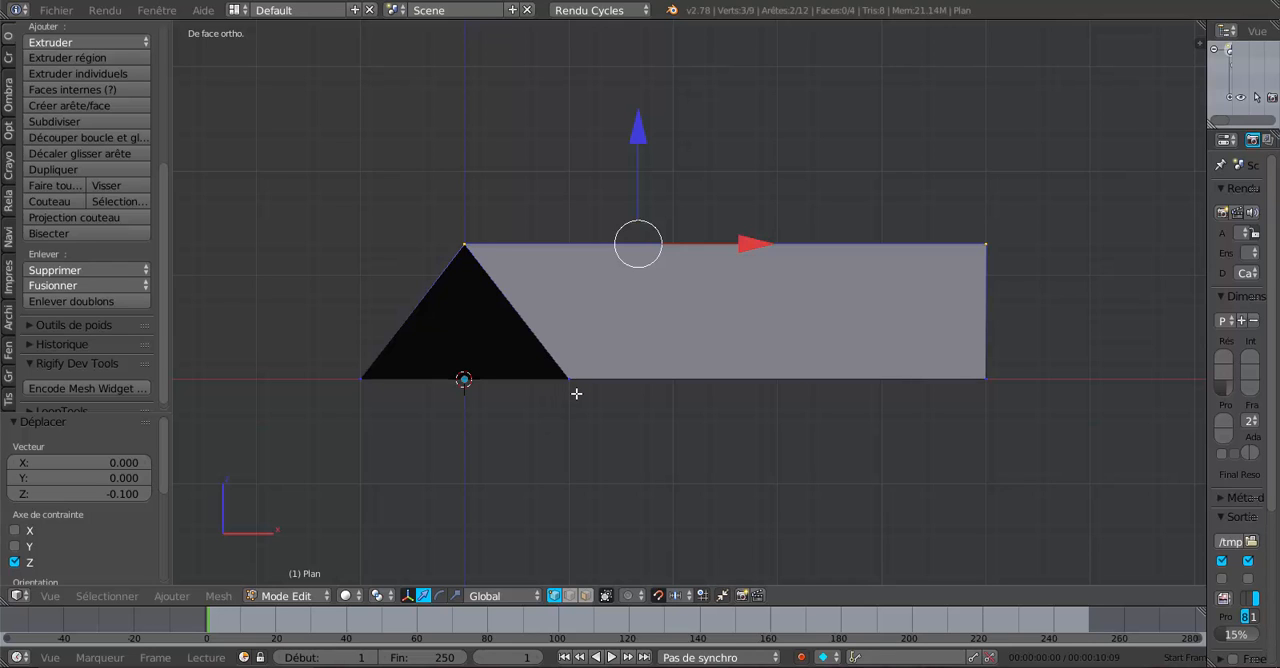
- Fill the open triangular gable at the end of the shorter wing with a face built from its two sloping edges
middle_drag(685, 446, 663, 473)
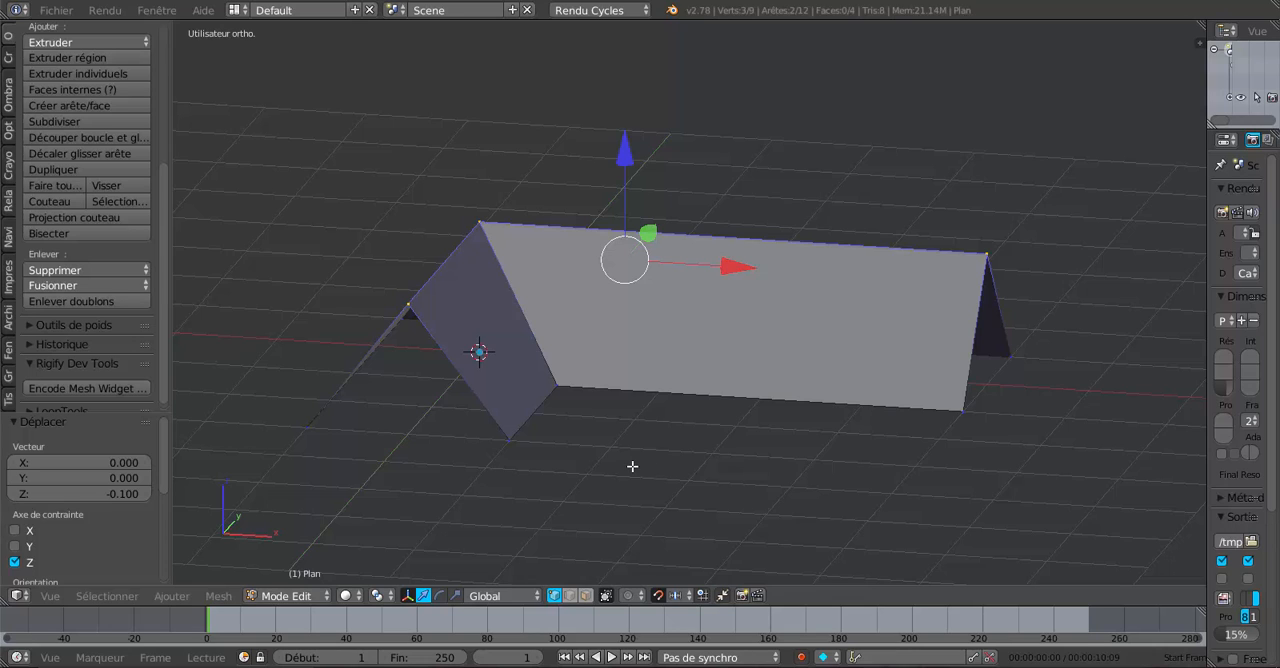
click(570, 595)
right_click(393, 346)
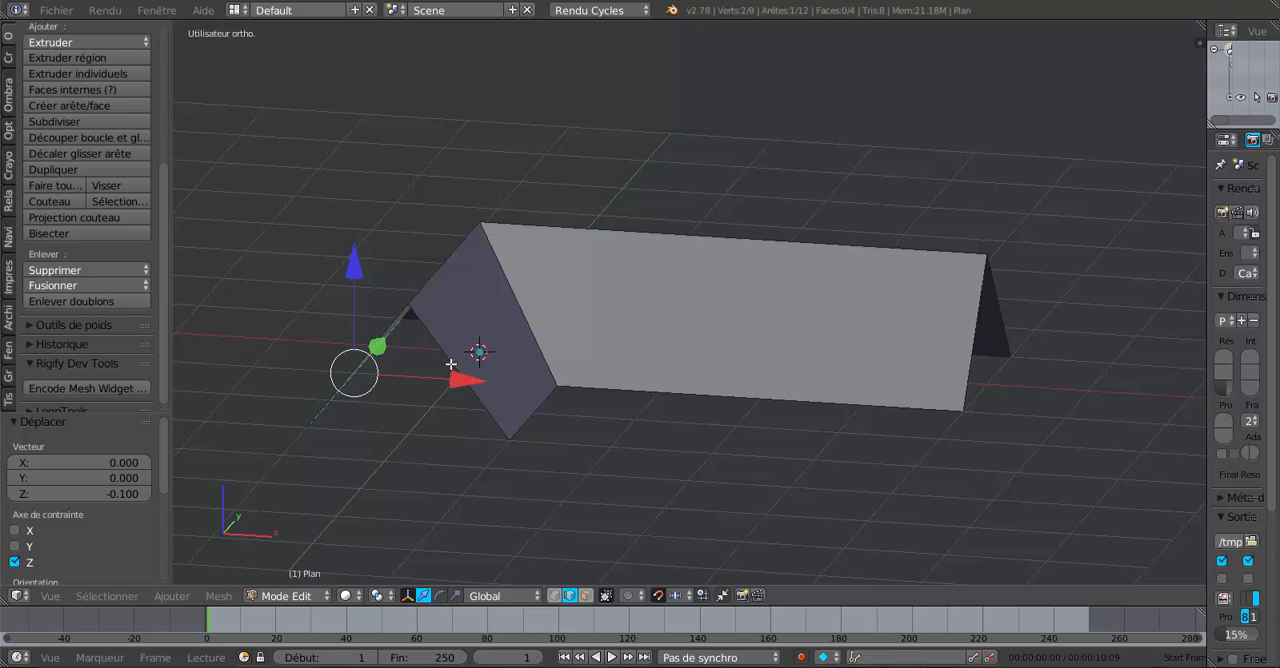
middle_drag(451, 364, 480, 462)
right_click(380, 412)
shift+right_click(445, 409)
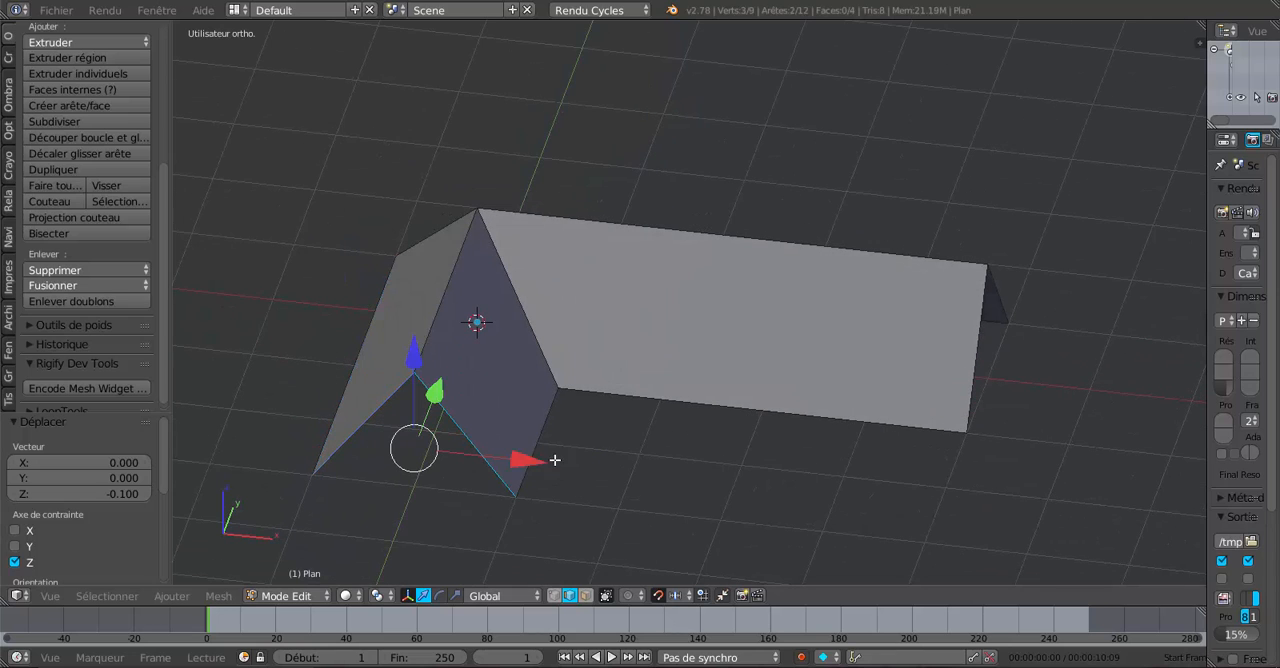
middle_drag(686, 537, 683, 477)
key(f)
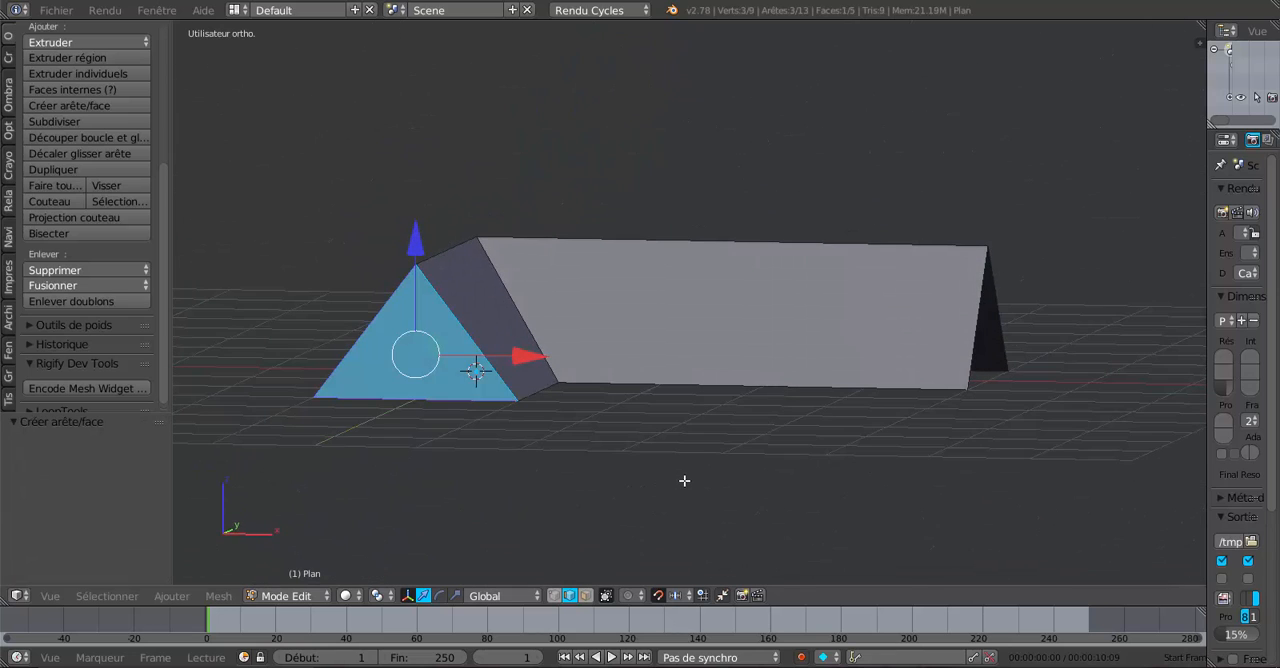
click(684, 480)
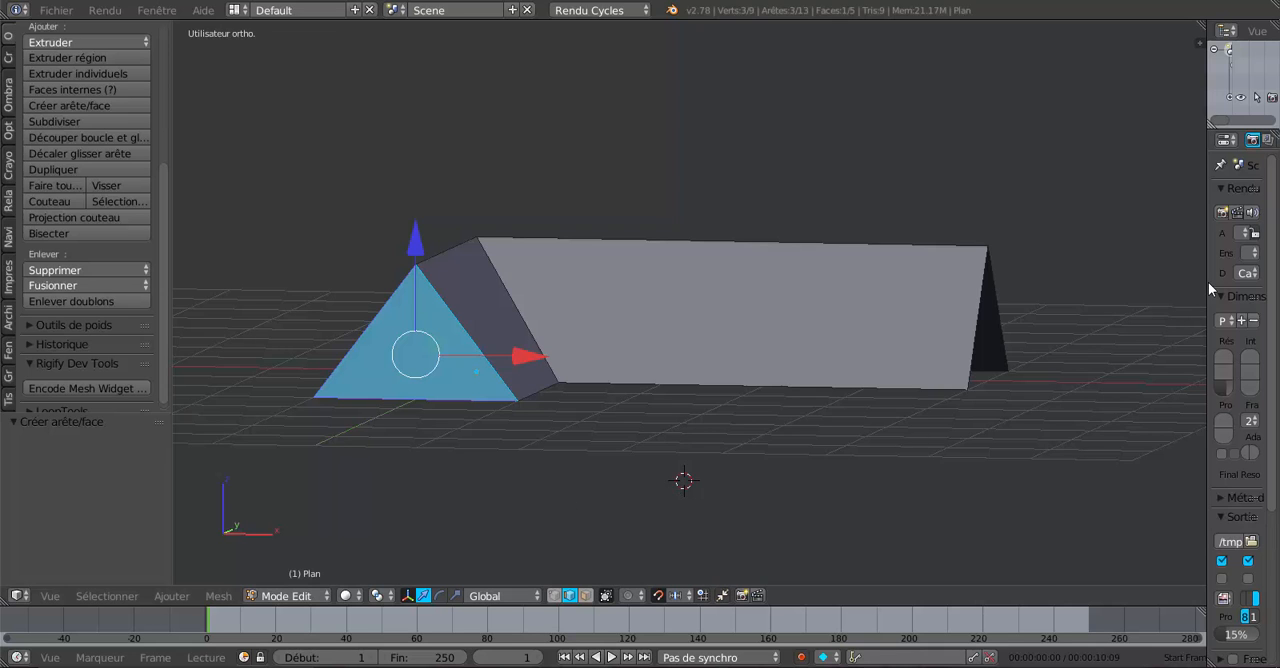
- Set the scene's length units to metric, enlarging the properties area for the change and shrinking it again
drag(1208, 284, 1035, 322)
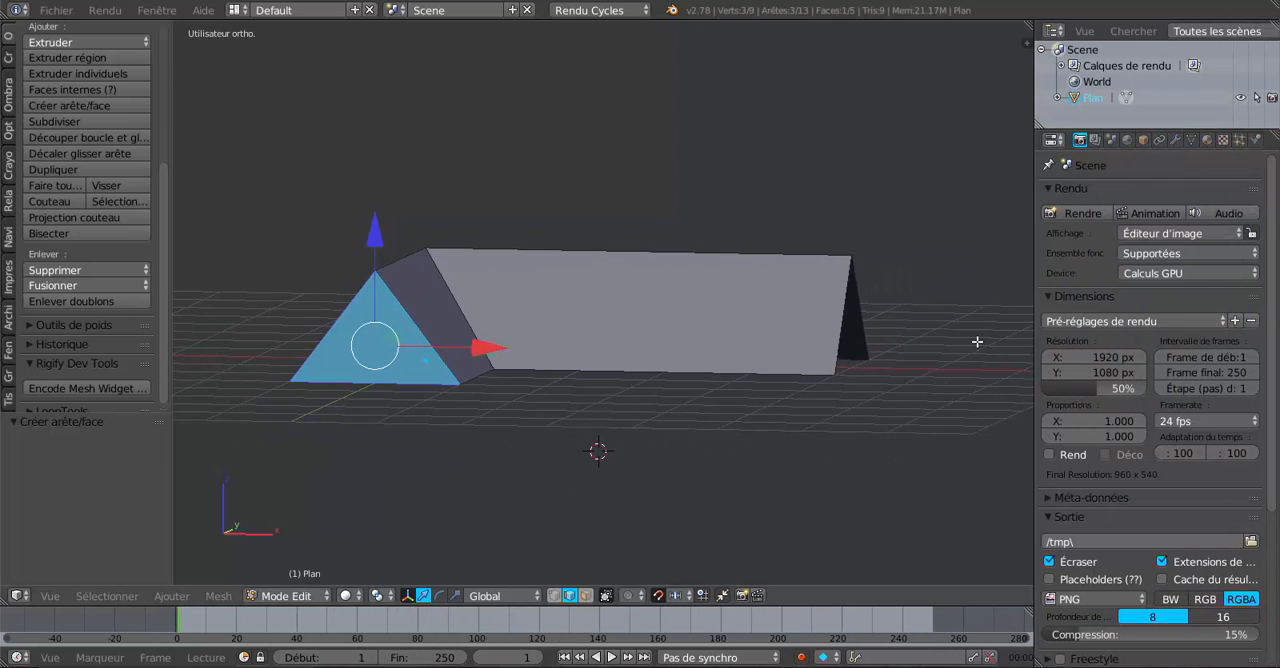
click(1112, 141)
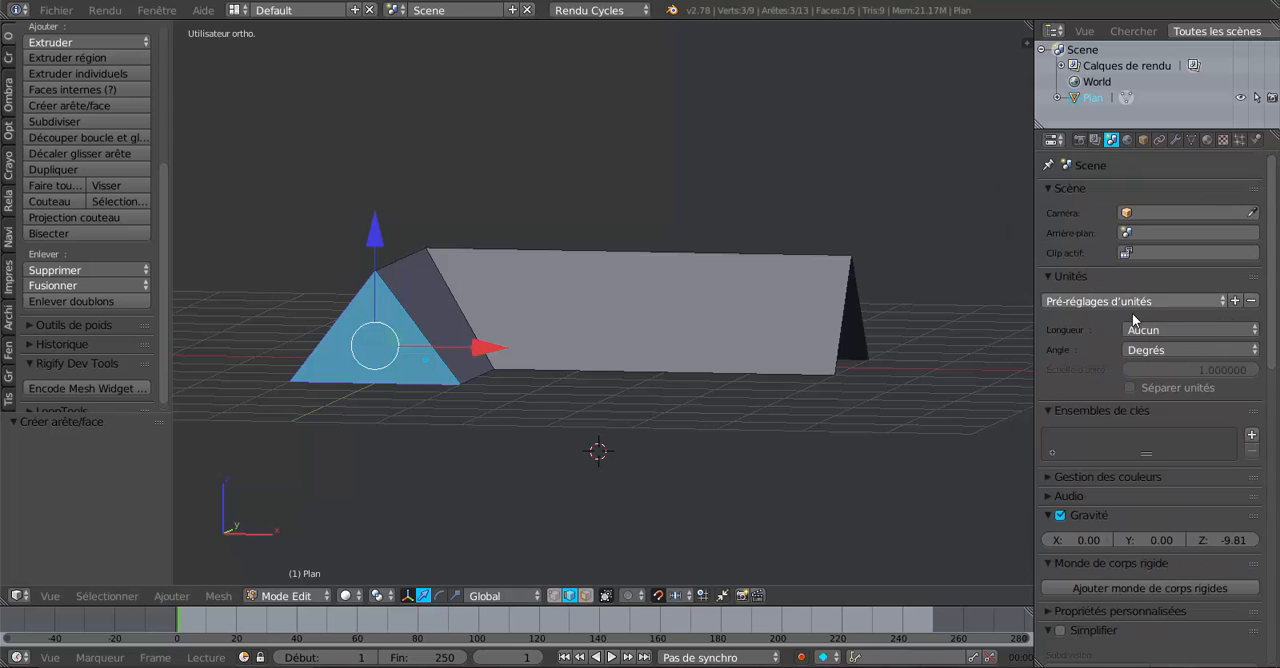
click(1171, 336)
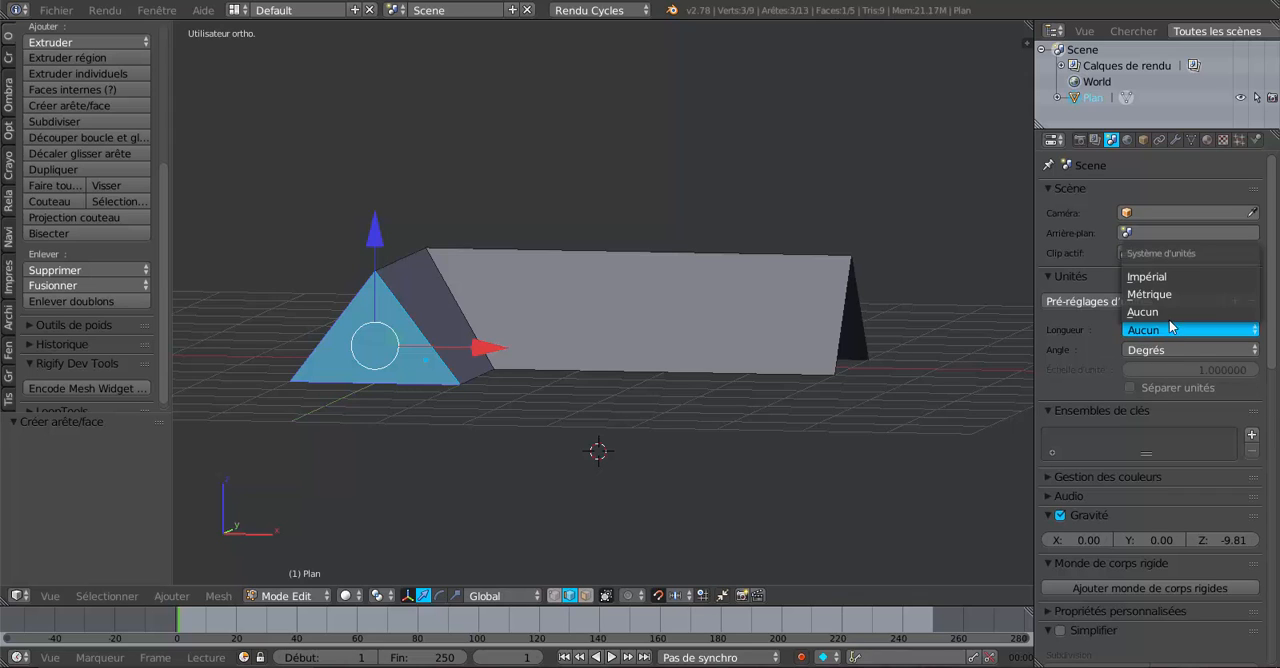
click(1169, 294)
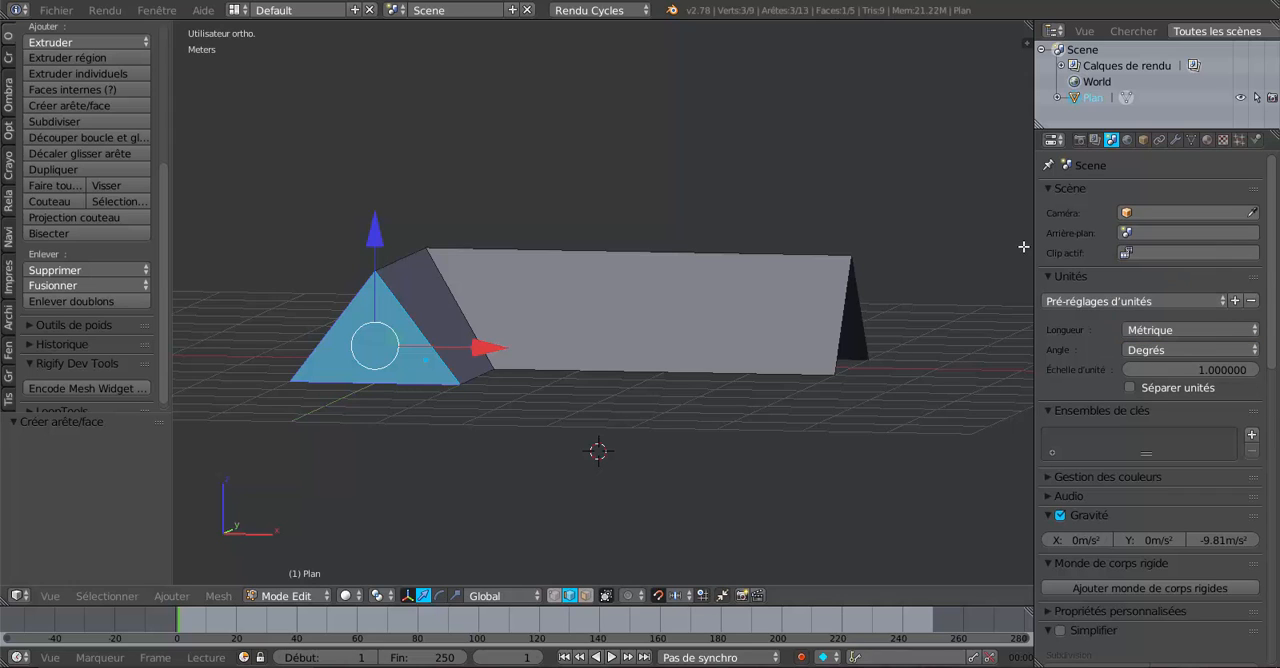
drag(1033, 247, 1166, 255)
shift+middle_drag(932, 326, 897, 326)
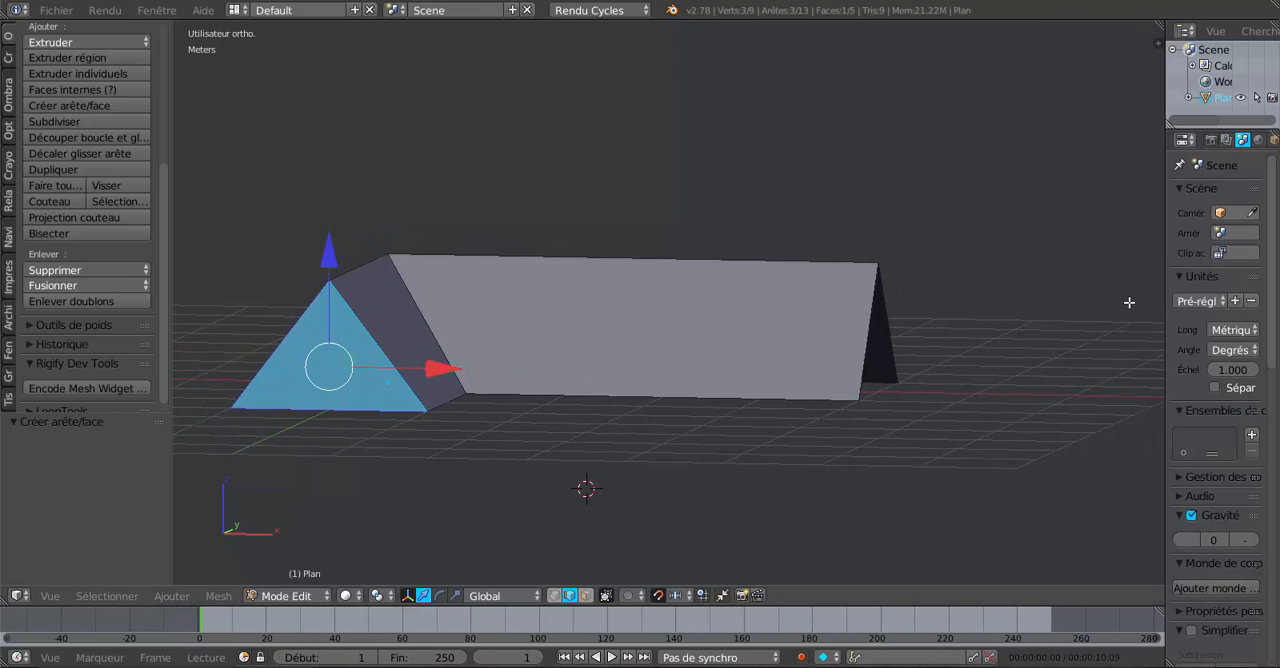
- Turn on the mesh display of edge lengths, edge angles, face areas and face angles
key(n)
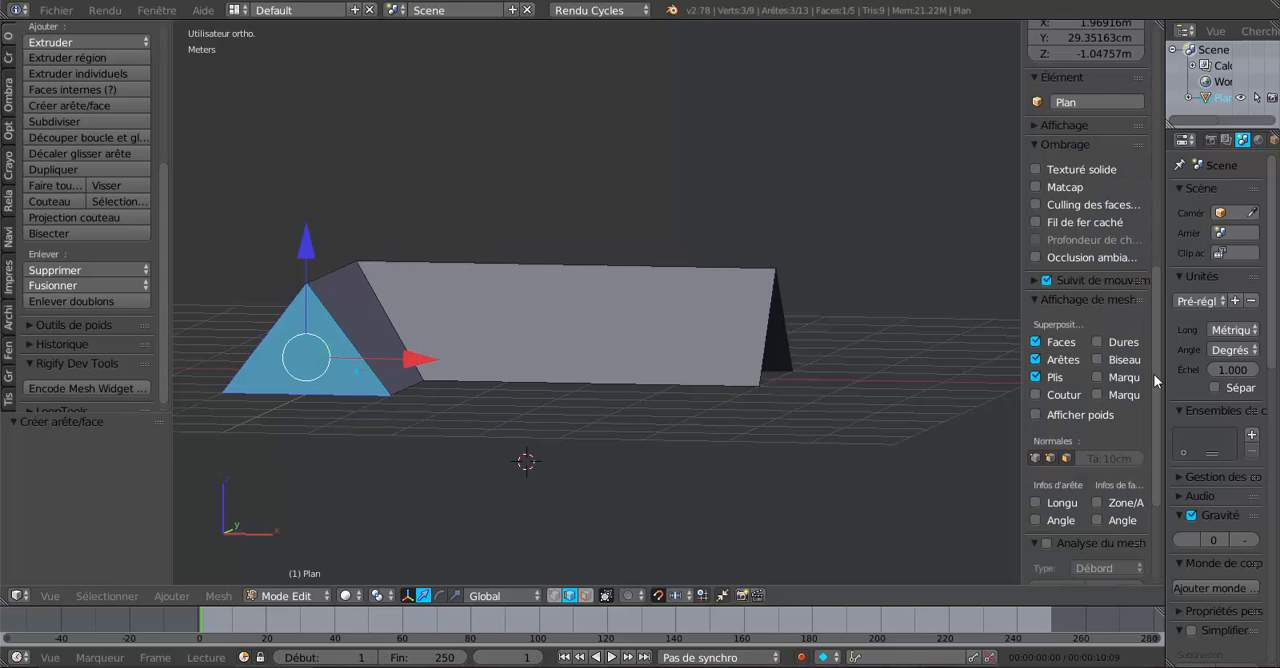
scroll(1155, 388, down, 5)
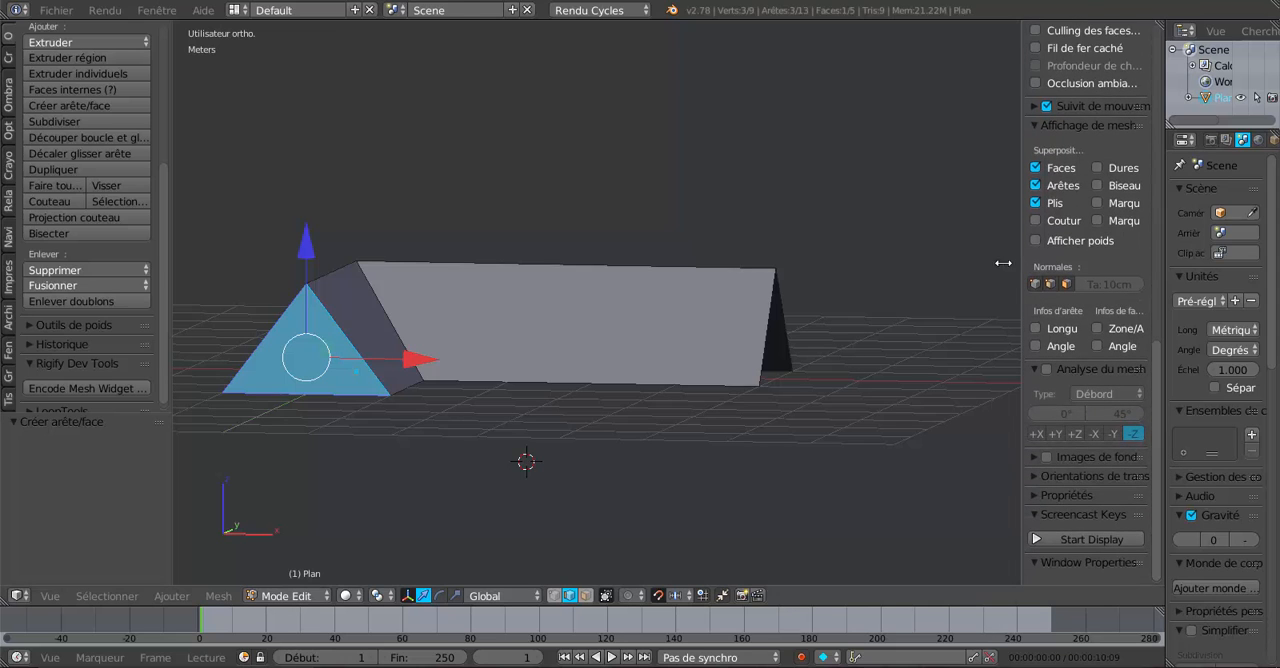
drag(1019, 259, 932, 259)
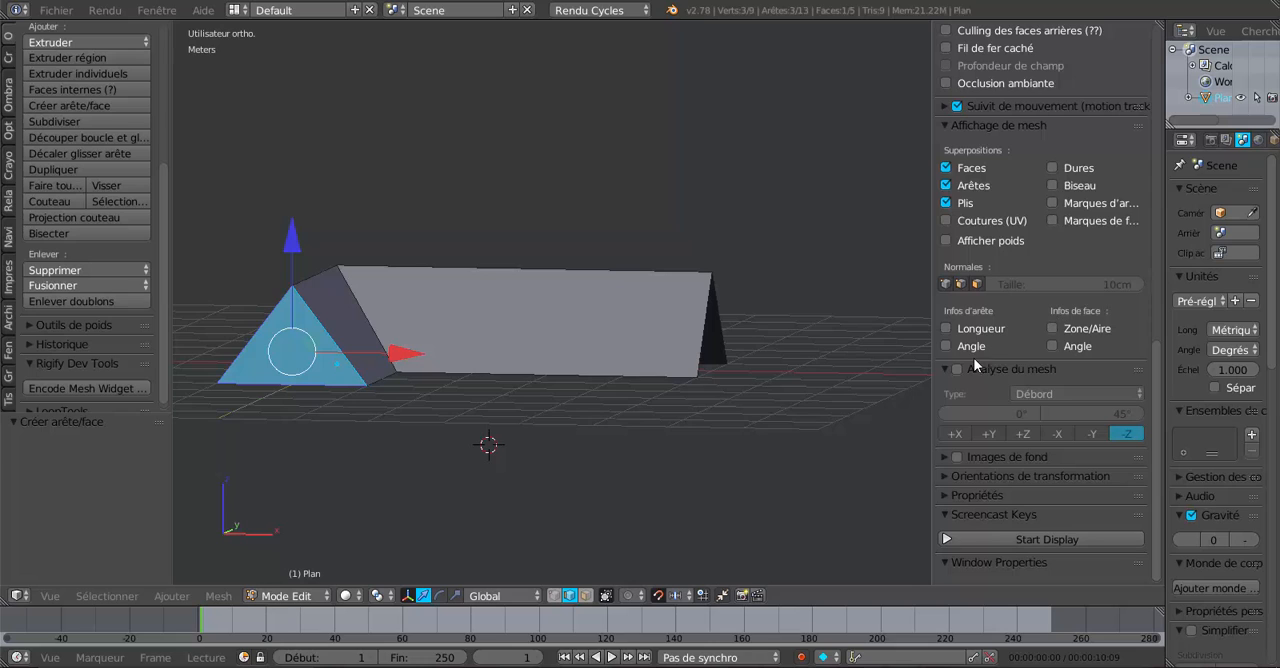
click(946, 329)
click(946, 346)
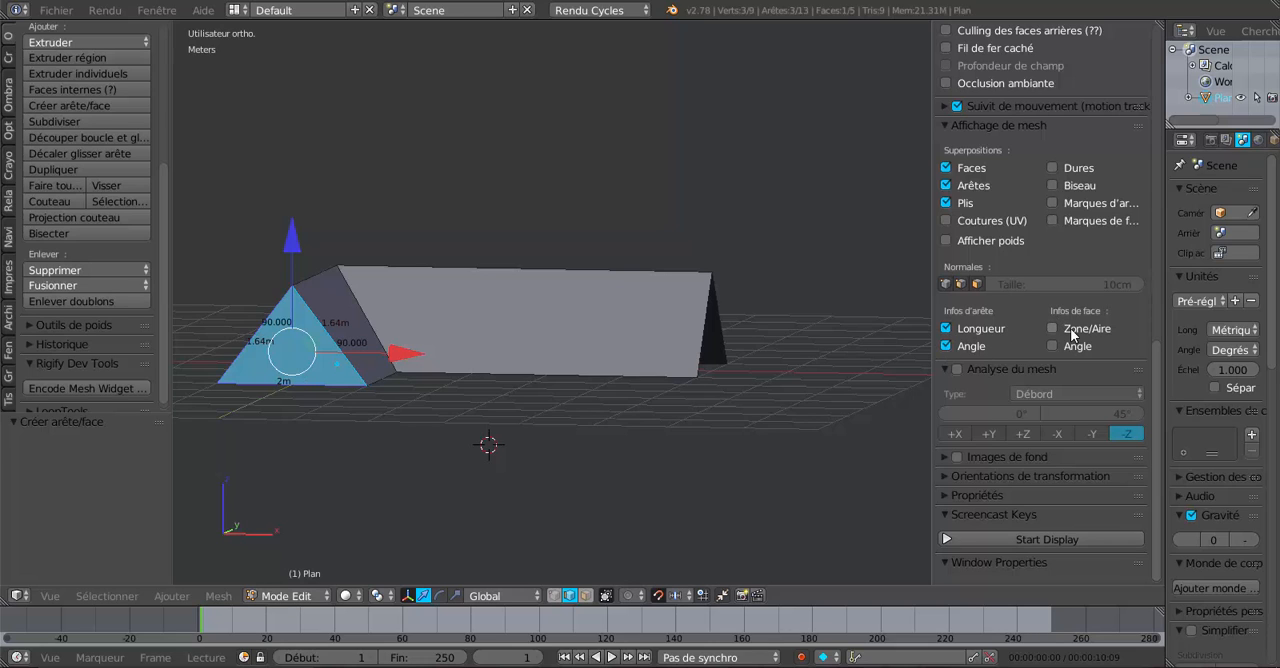
click(1052, 328)
click(1053, 346)
- Examine the edge lengths, corner angles and area labelled on the gable face from up close
scroll(916, 393, up, 2)
scroll(1115, 335, up, 1)
scroll(1115, 335, down, 1)
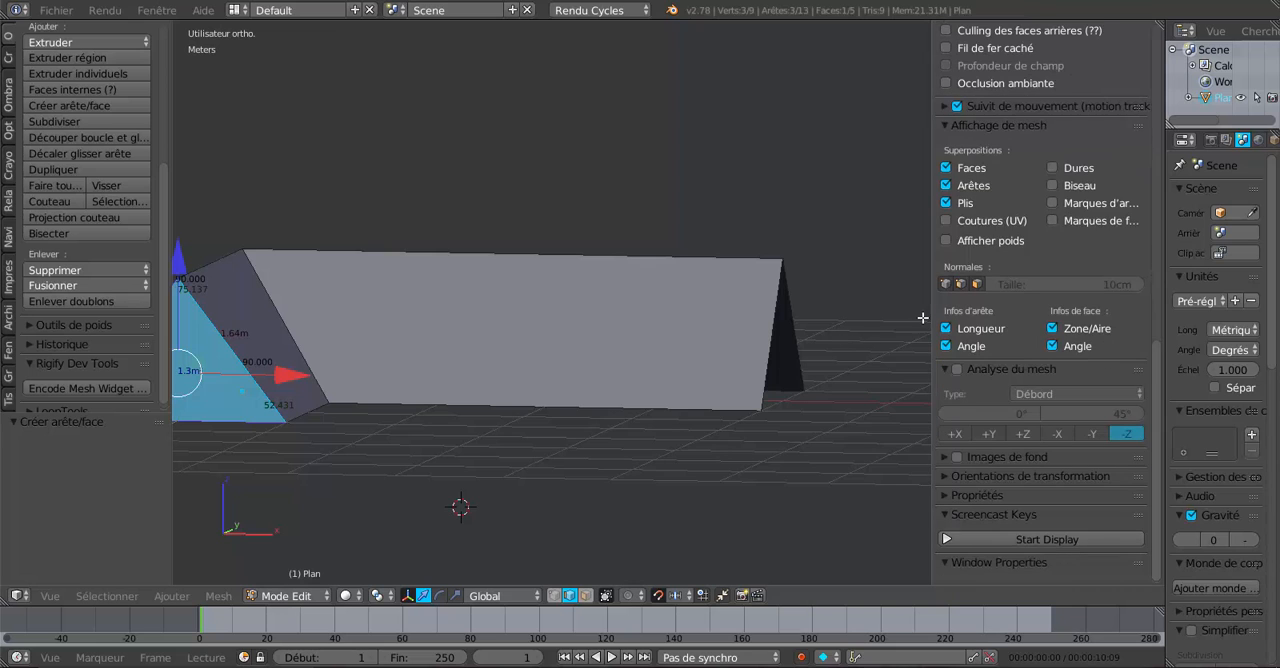
scroll(766, 366, down, 2)
shift+middle_drag(594, 370, 754, 342)
scroll(572, 342, up, 3)
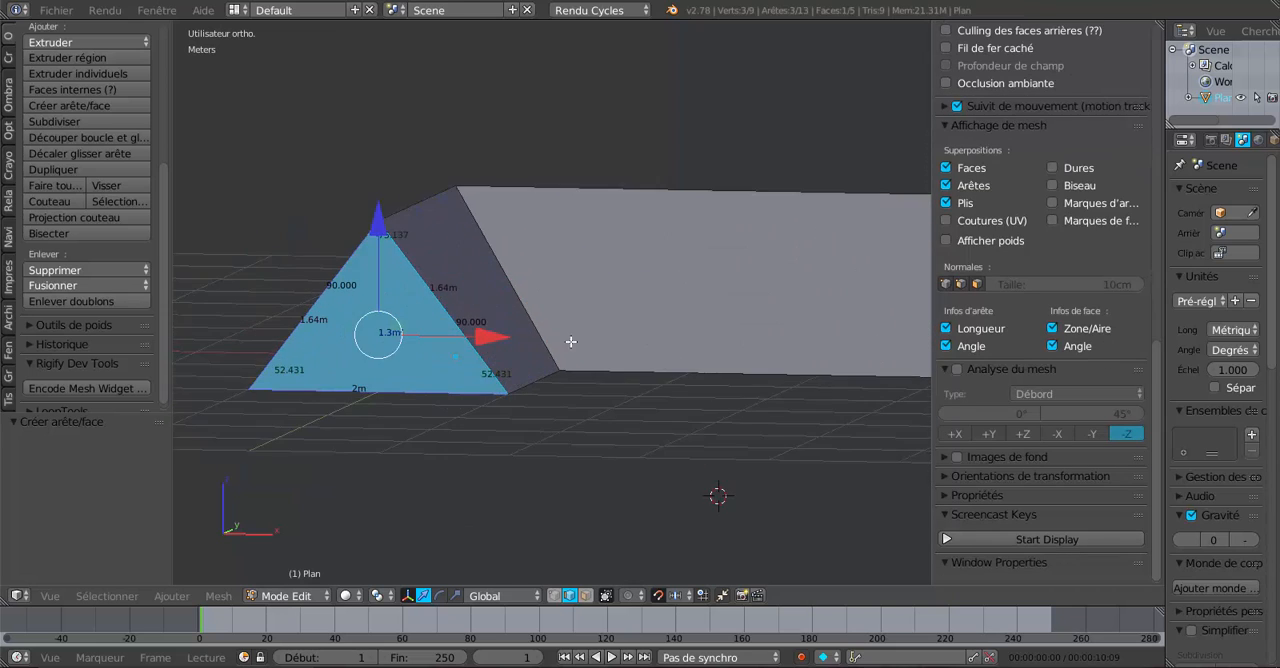
shift+middle_drag(480, 327, 664, 311)
scroll(664, 313, up, 3)
shift+middle_drag(690, 328, 603, 338)
scroll(494, 283, up, 1)
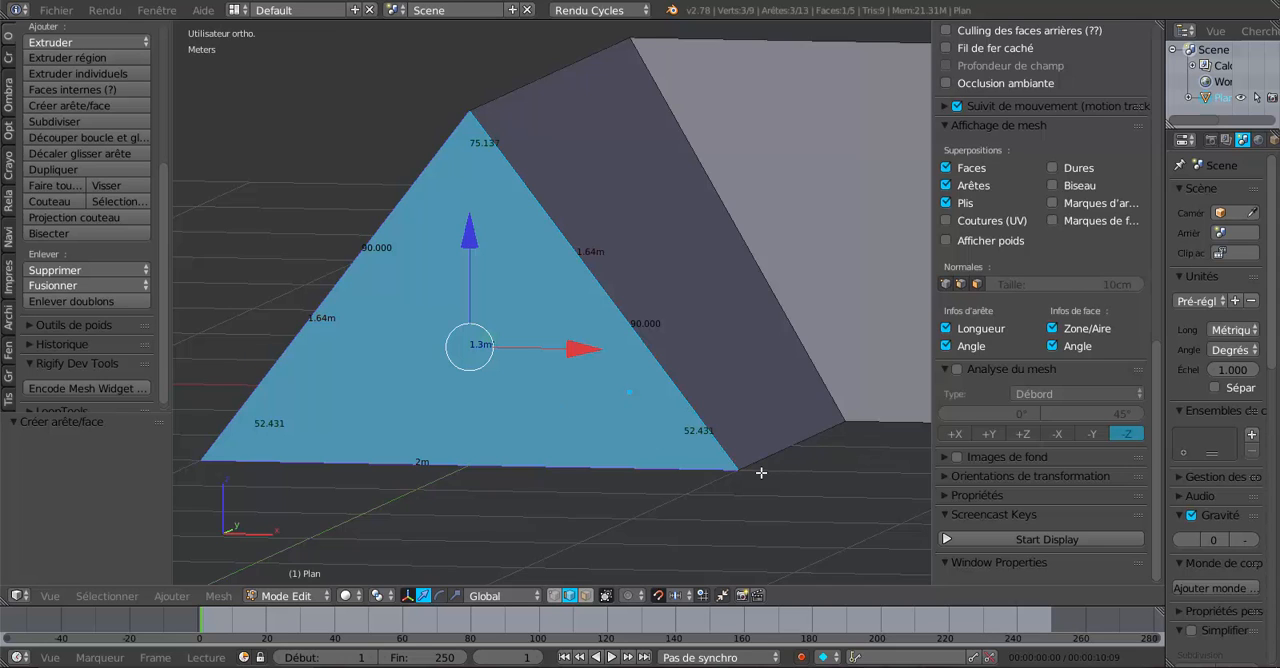
scroll(761, 472, down, 2)
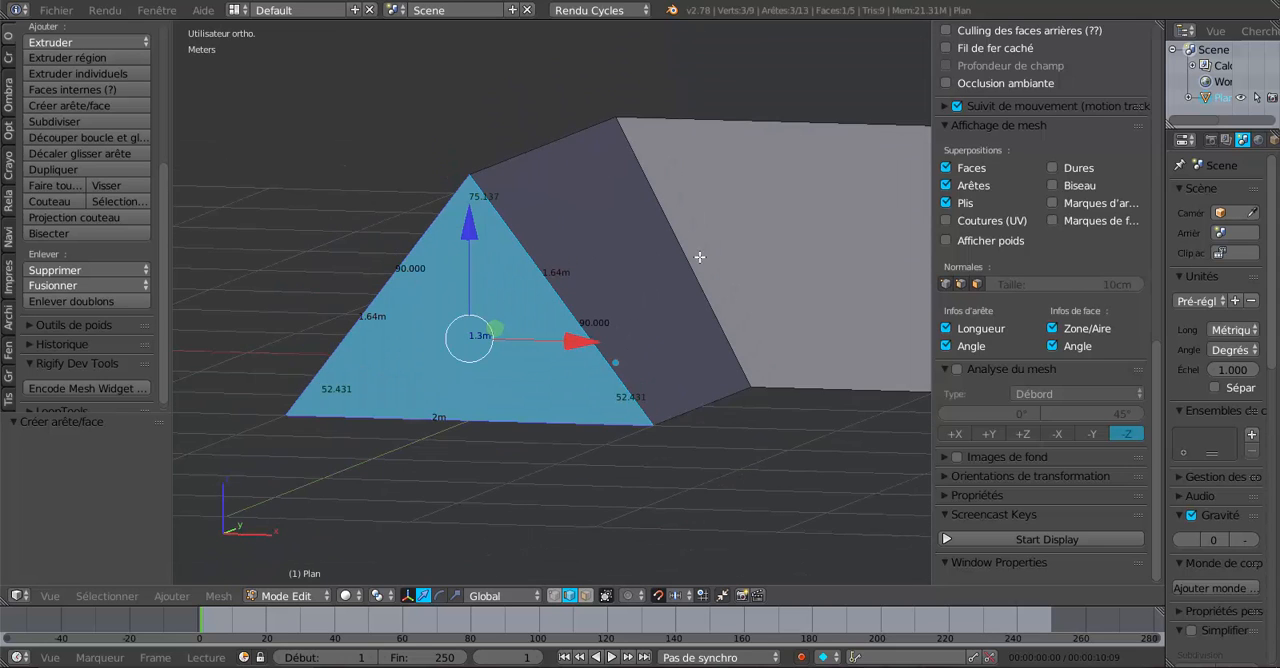
- Select the ridge edges of both wings and lower them 30 cm along Z in the front view
click(567, 596)
right_click(531, 150)
shift+right_click(711, 114)
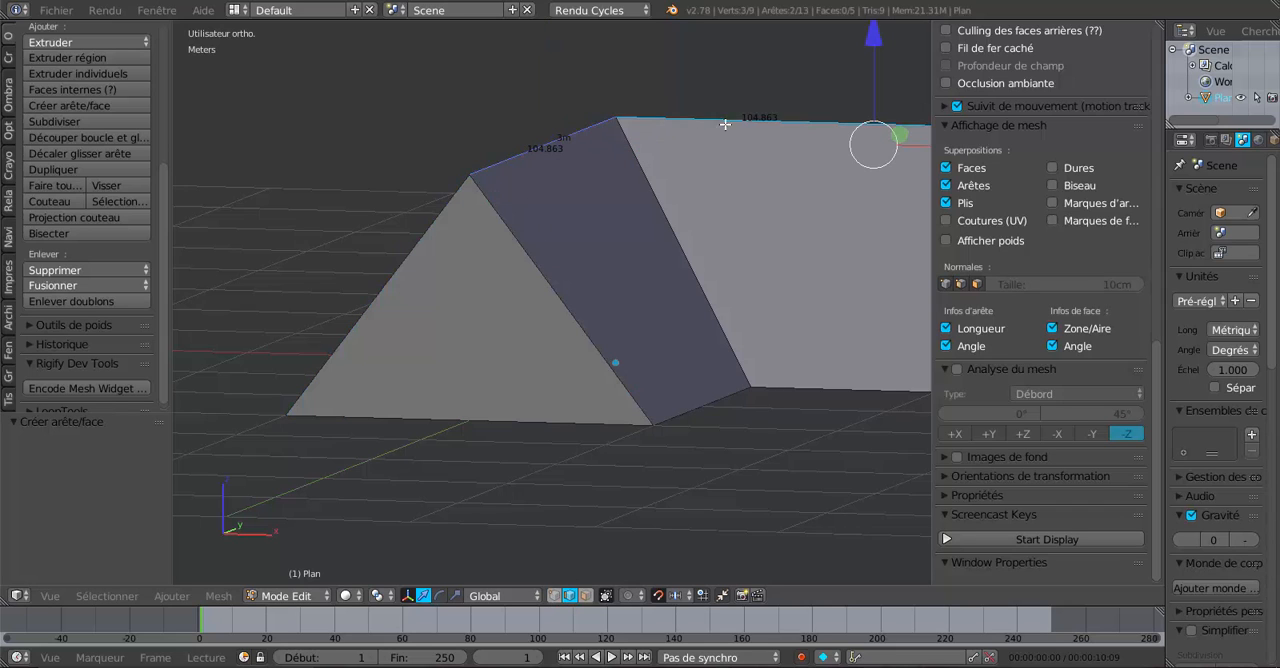
scroll(812, 104, down, 1)
click(820, 62)
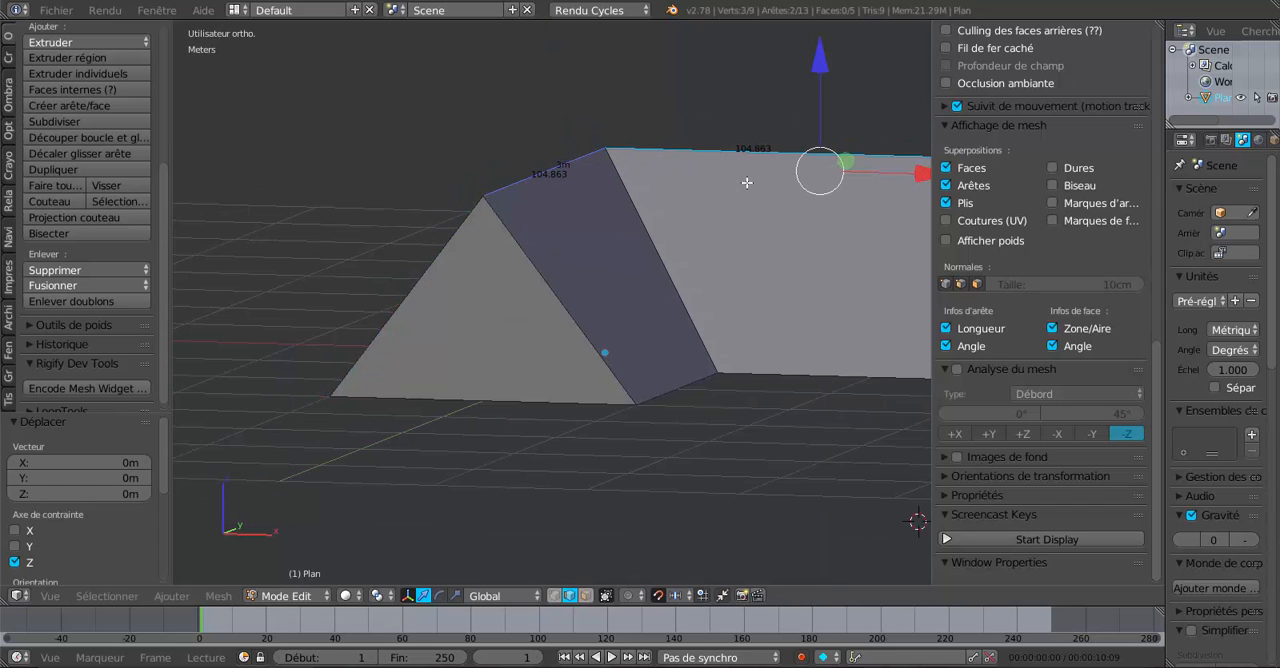
key(KP_1)
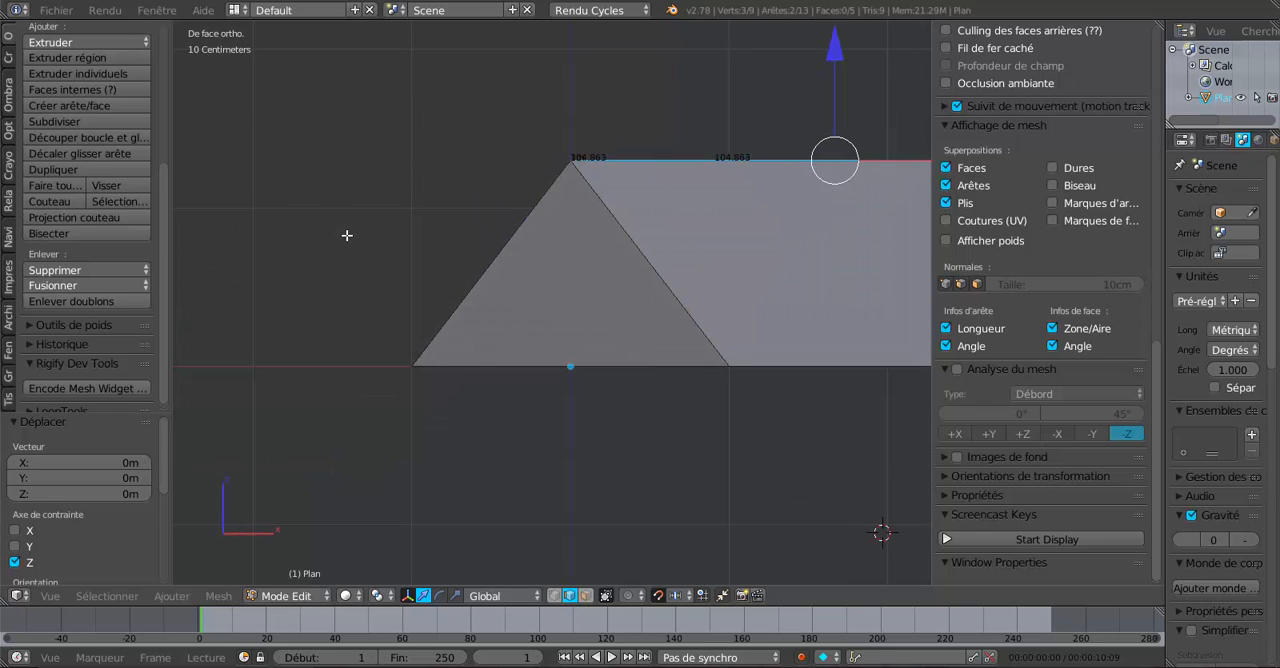
shift+middle_drag(626, 286, 571, 293)
drag(757, 59, 781, 95)
scroll(686, 191, up, 1)
scroll(686, 191, up, 1)
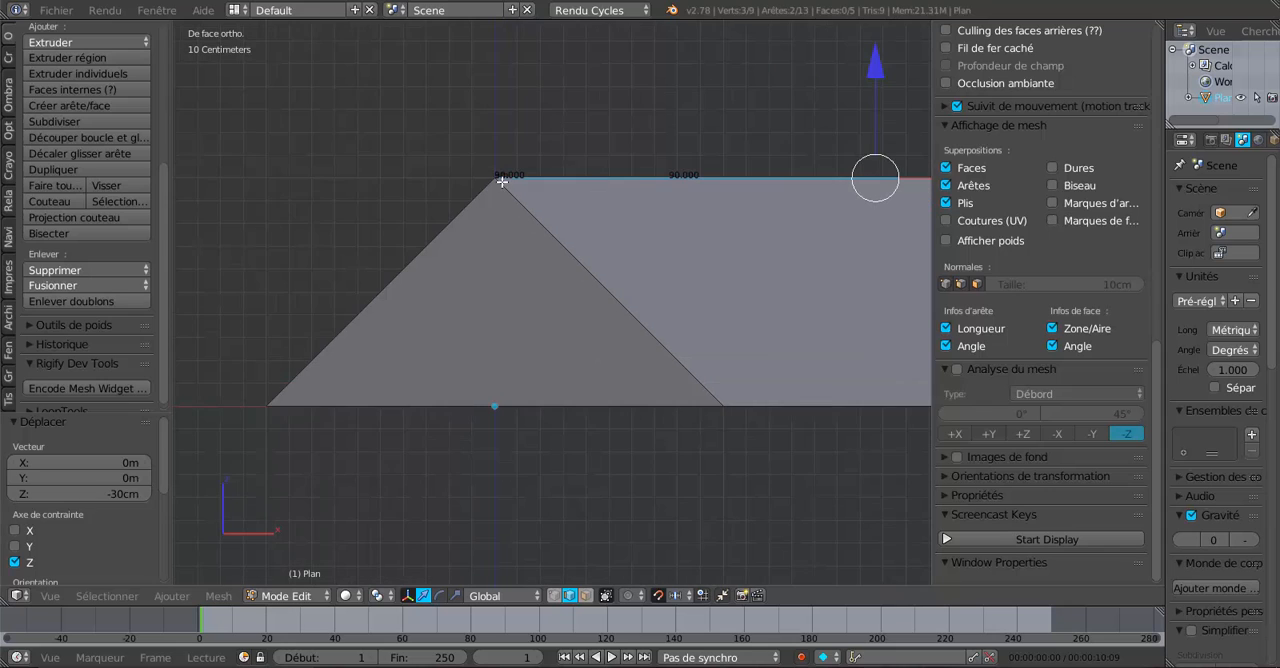
scroll(410, 249, down, 4)
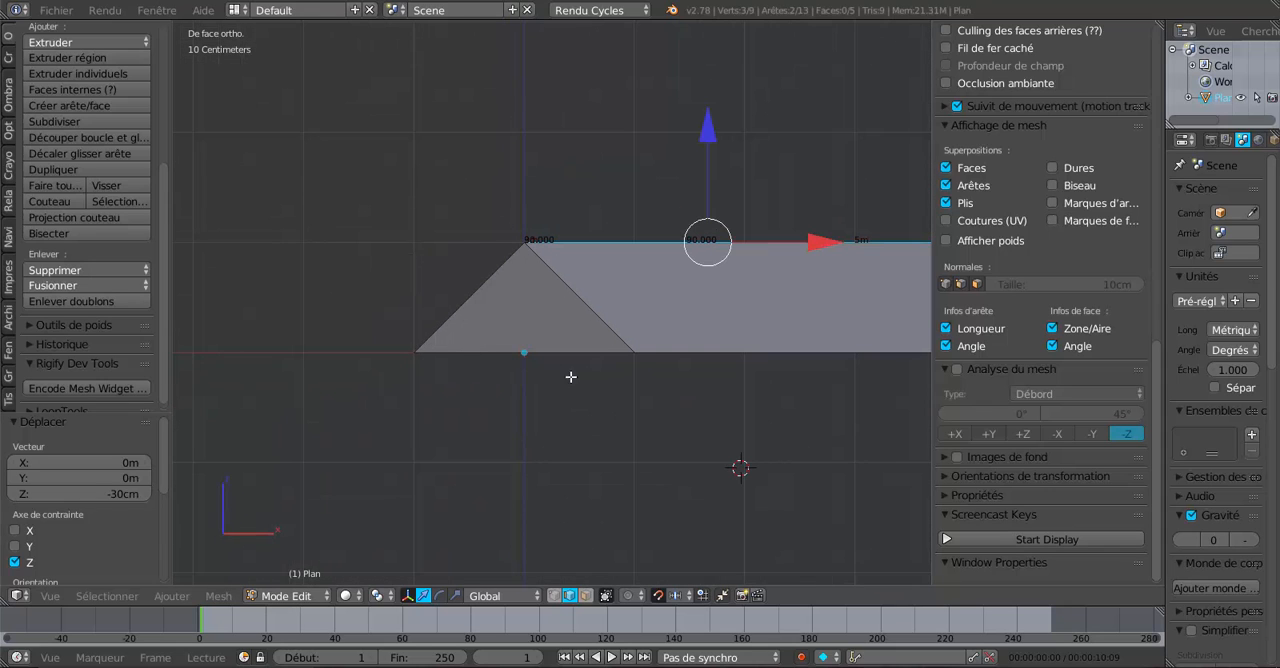
scroll(598, 351, up, 2)
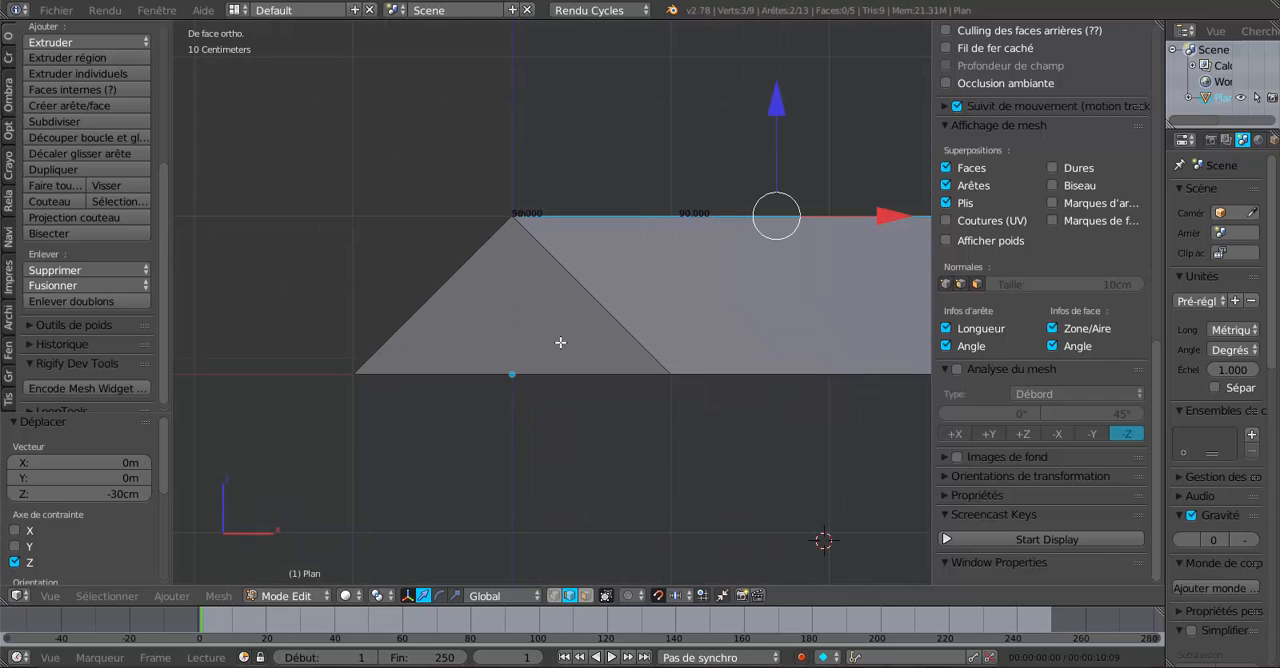
drag(783, 104, 781, 104)
scroll(551, 490, up, 2)
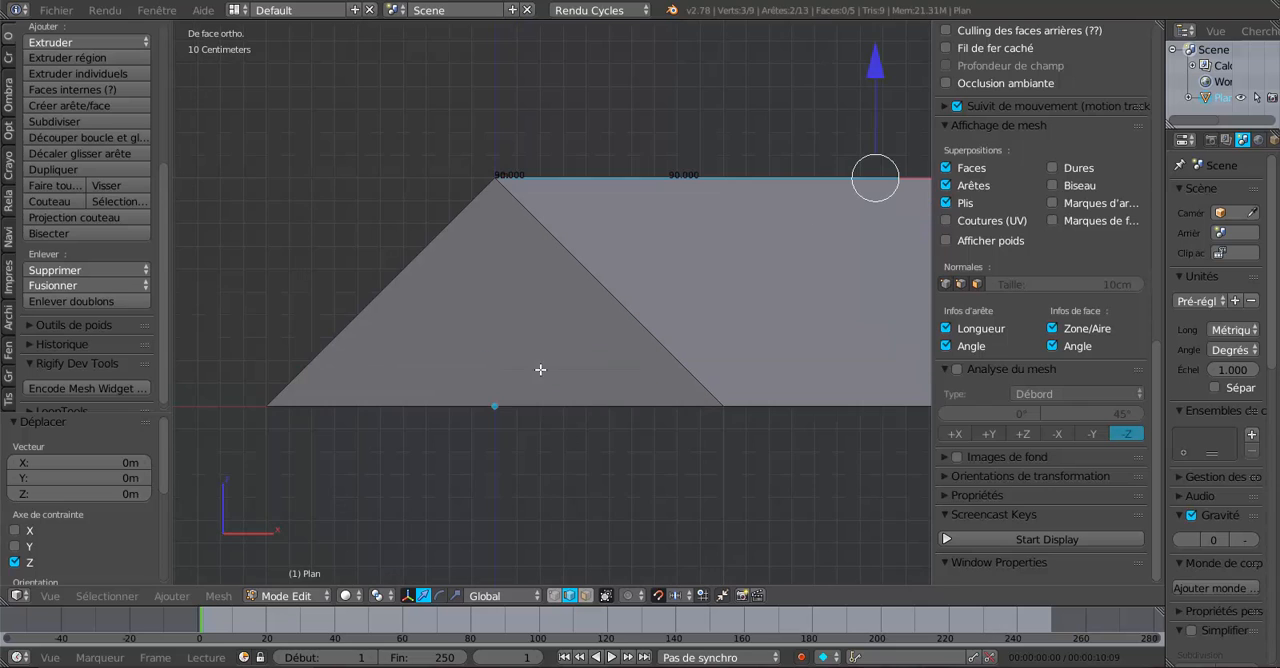
- Select the triangular gable face in face mode and check its corner angles and edge lengths, then narrow the view properties
click(584, 596)
right_click(556, 352)
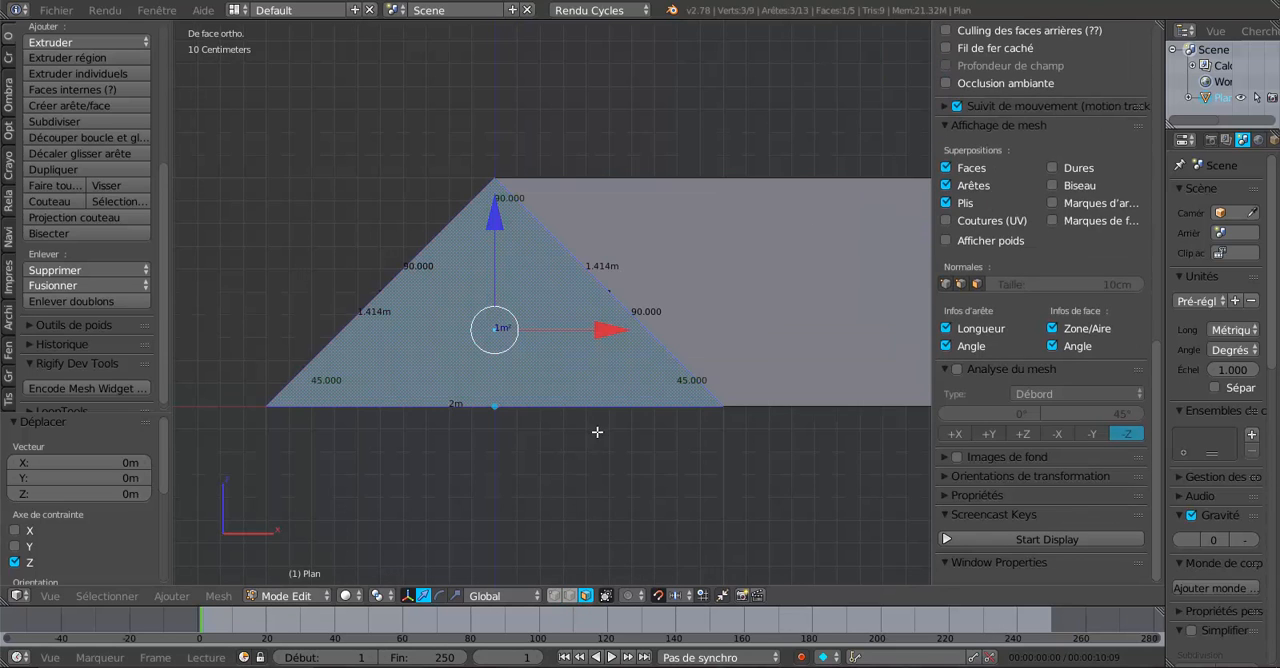
scroll(534, 450, up, 2)
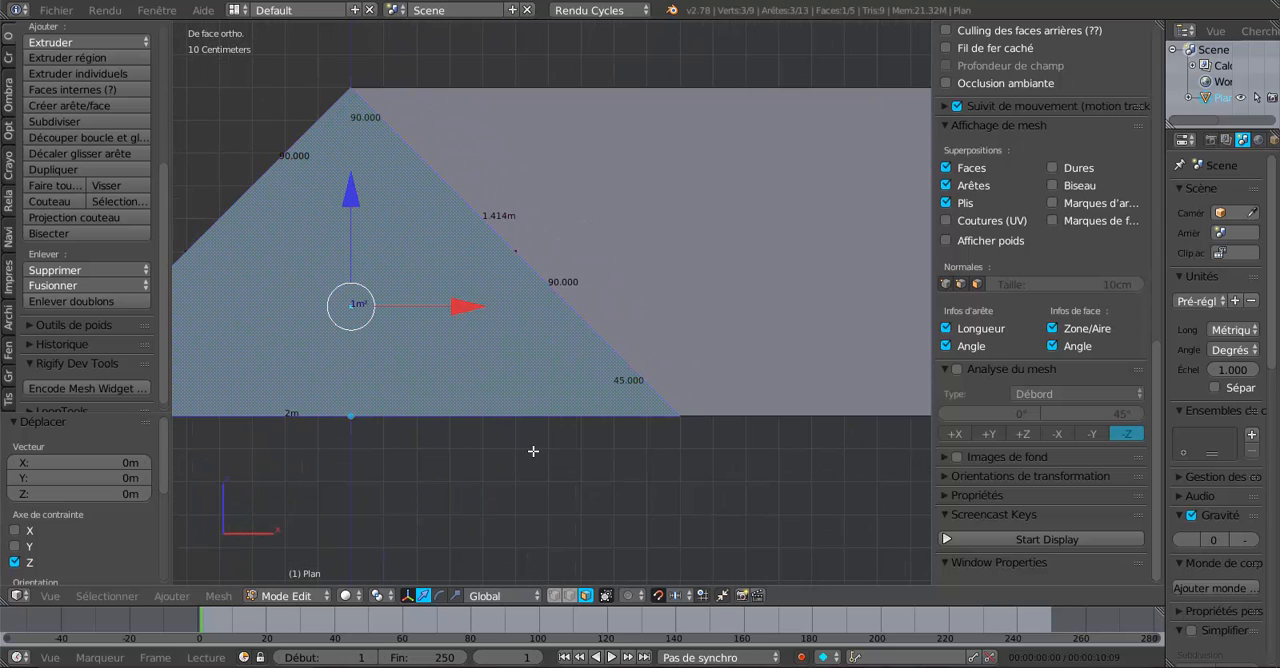
scroll(673, 397, up, 1)
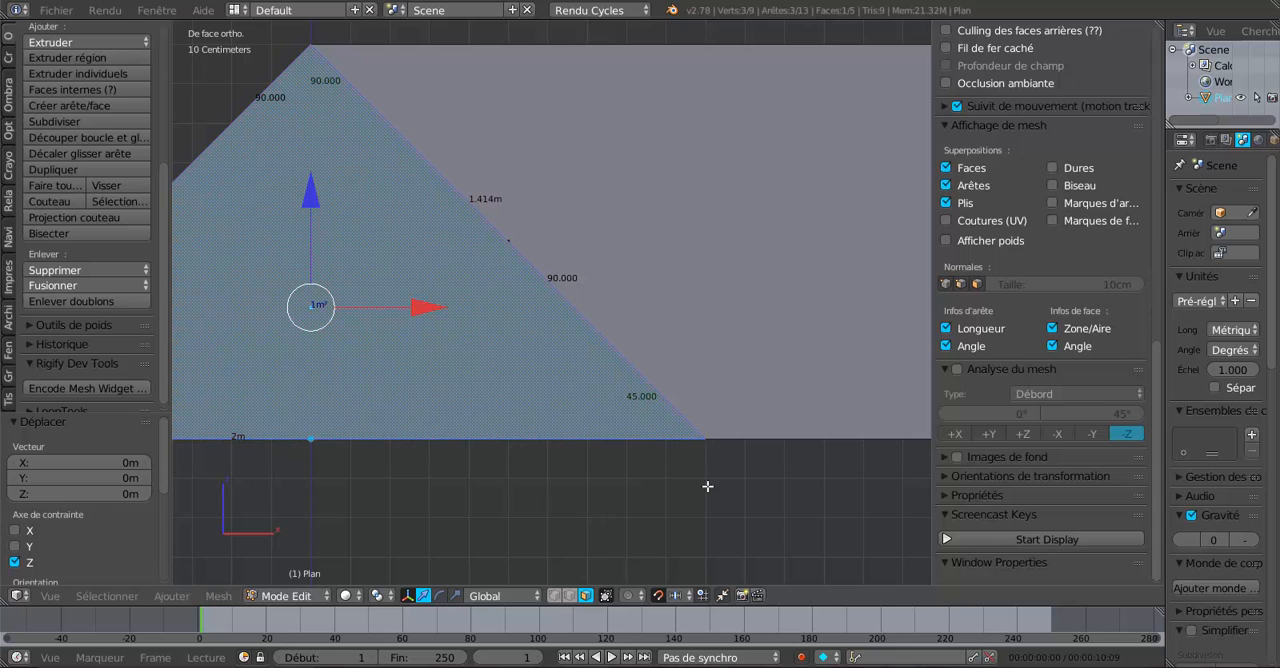
scroll(660, 405, down, 3)
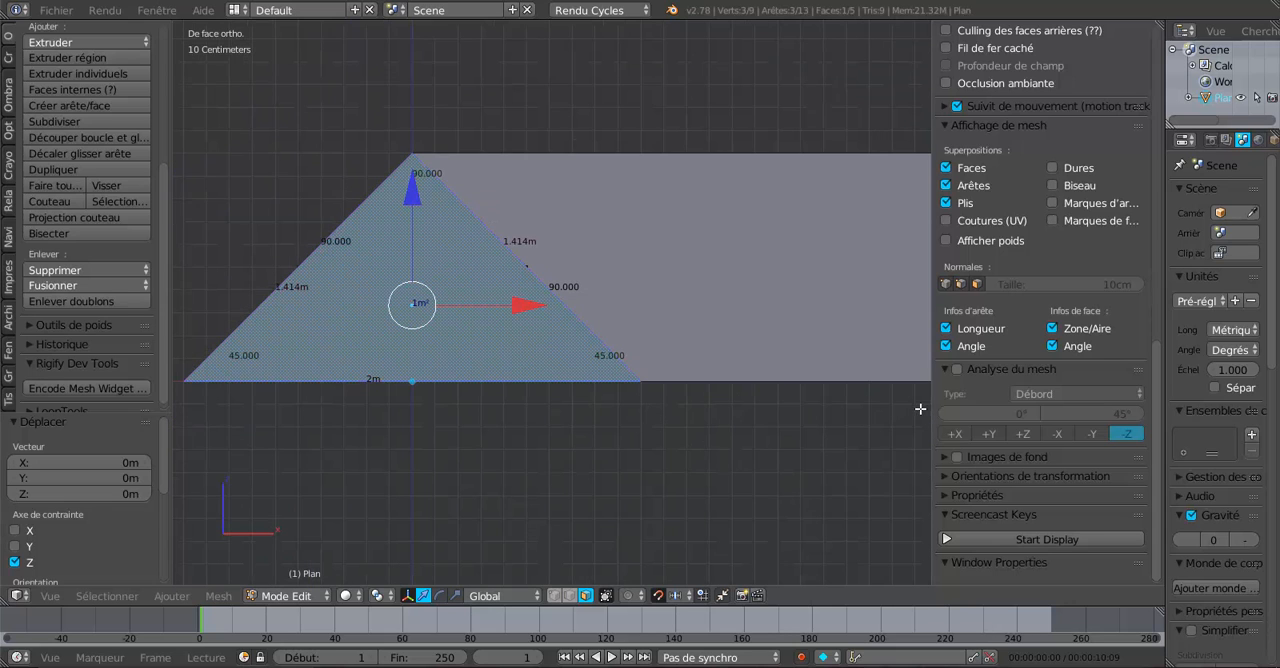
drag(938, 401, 1040, 401)
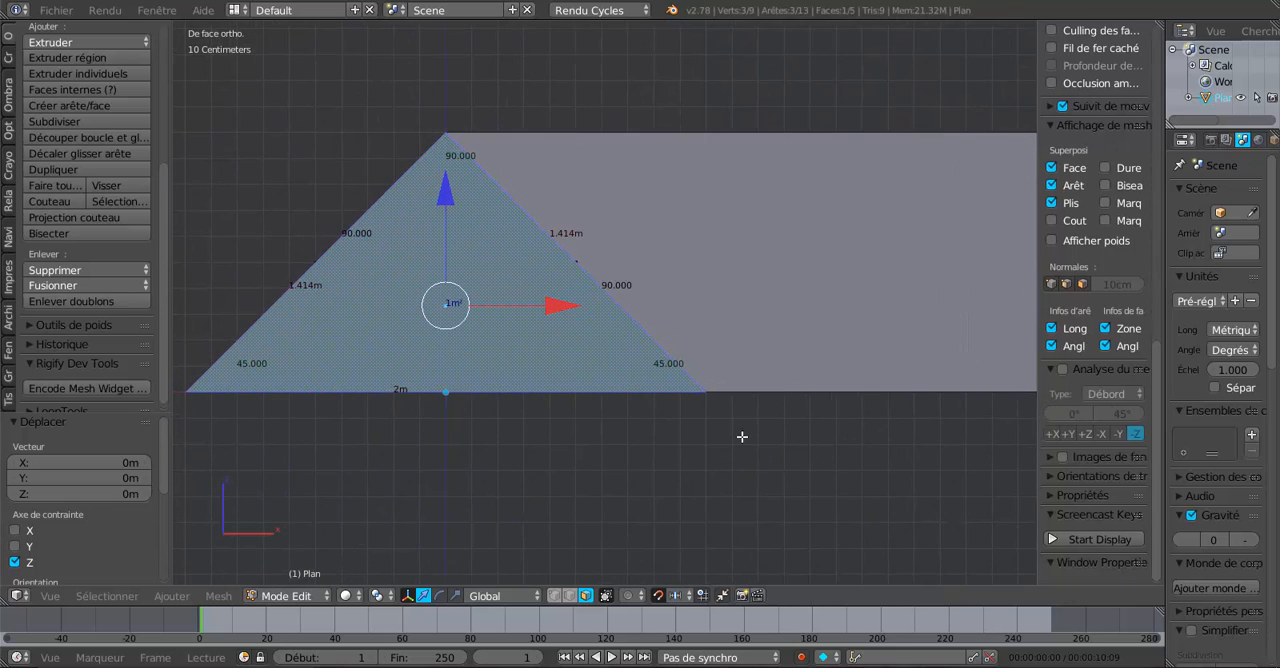
- Examine the corner angles and edge lengths labelled on the triangular gable face, from the front and at an oblique angle
middle_drag(740, 436, 667, 486)
scroll(660, 486, up, 3)
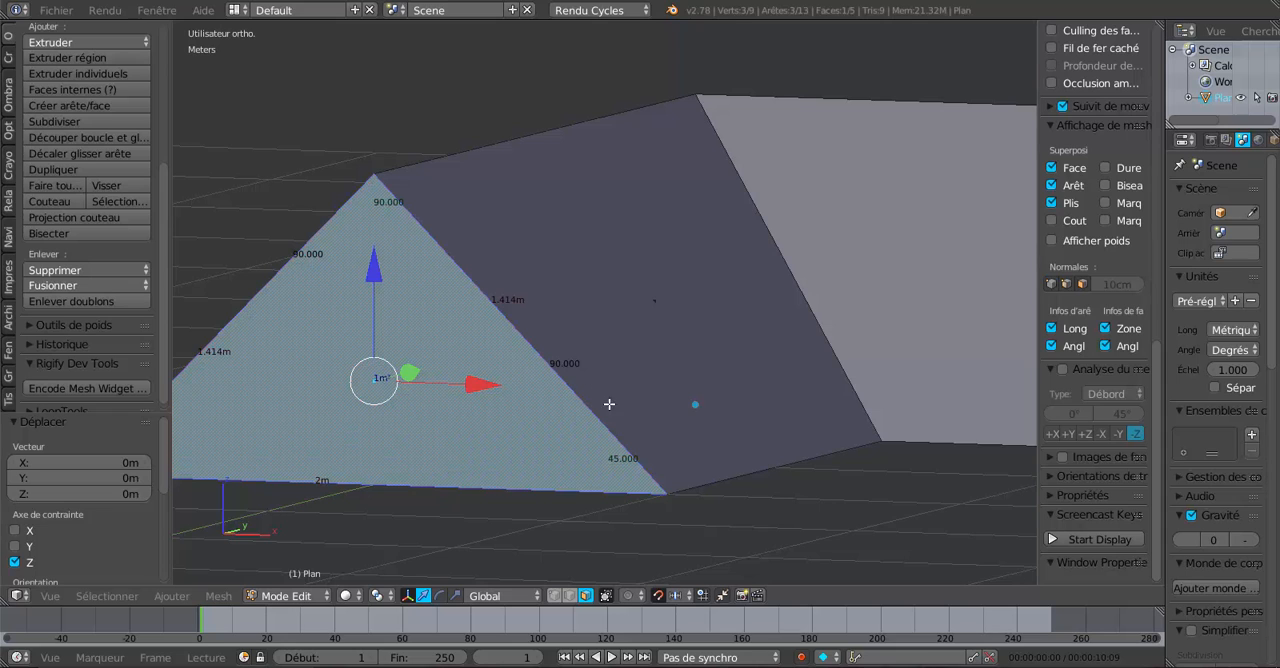
middle_drag(609, 404, 630, 402)
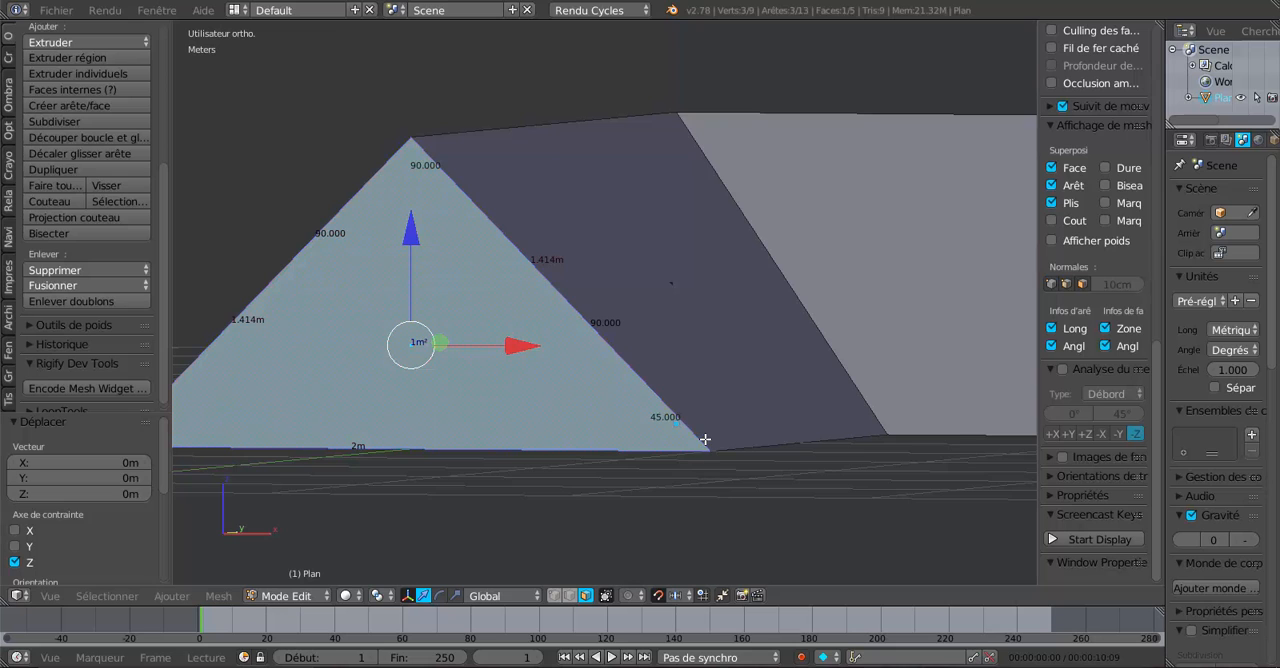
scroll(711, 457, up, 1)
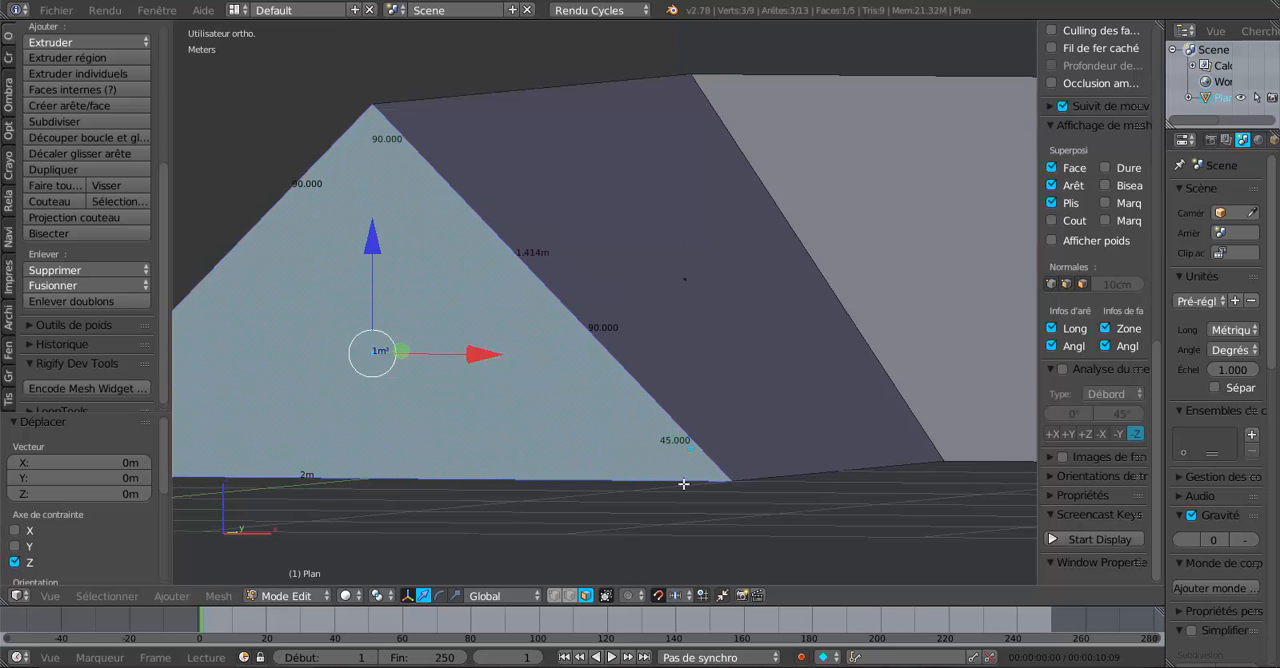
scroll(683, 484, up, 2)
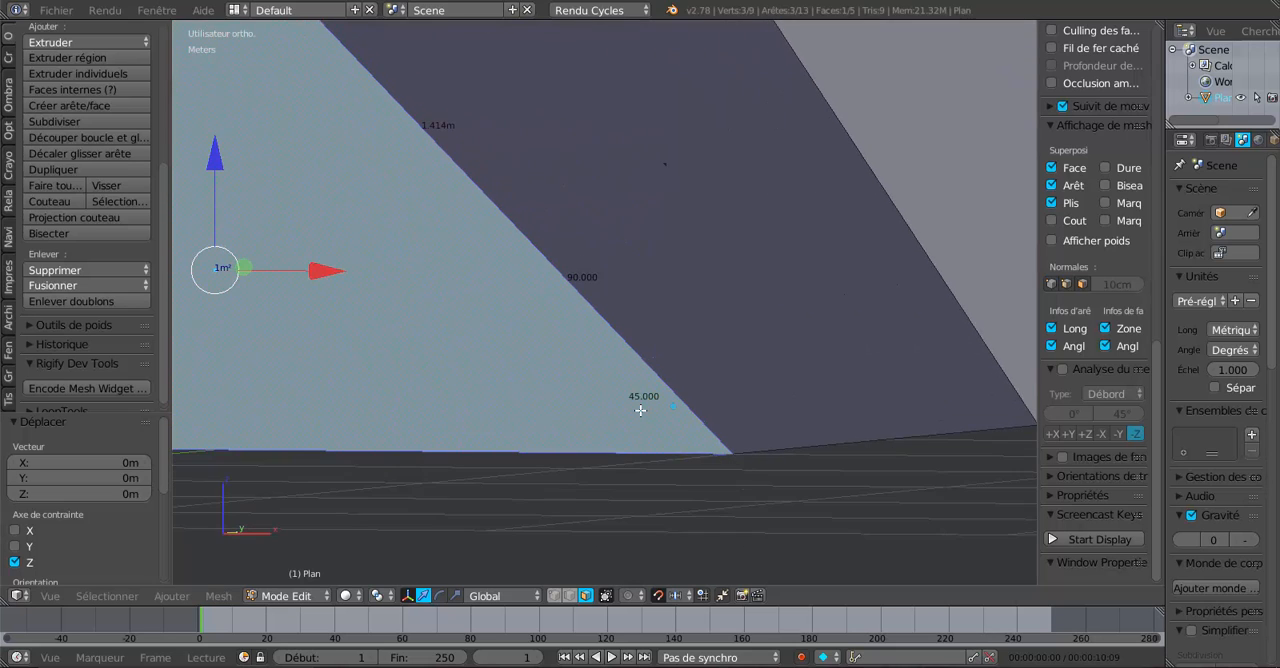
scroll(656, 410, down, 2)
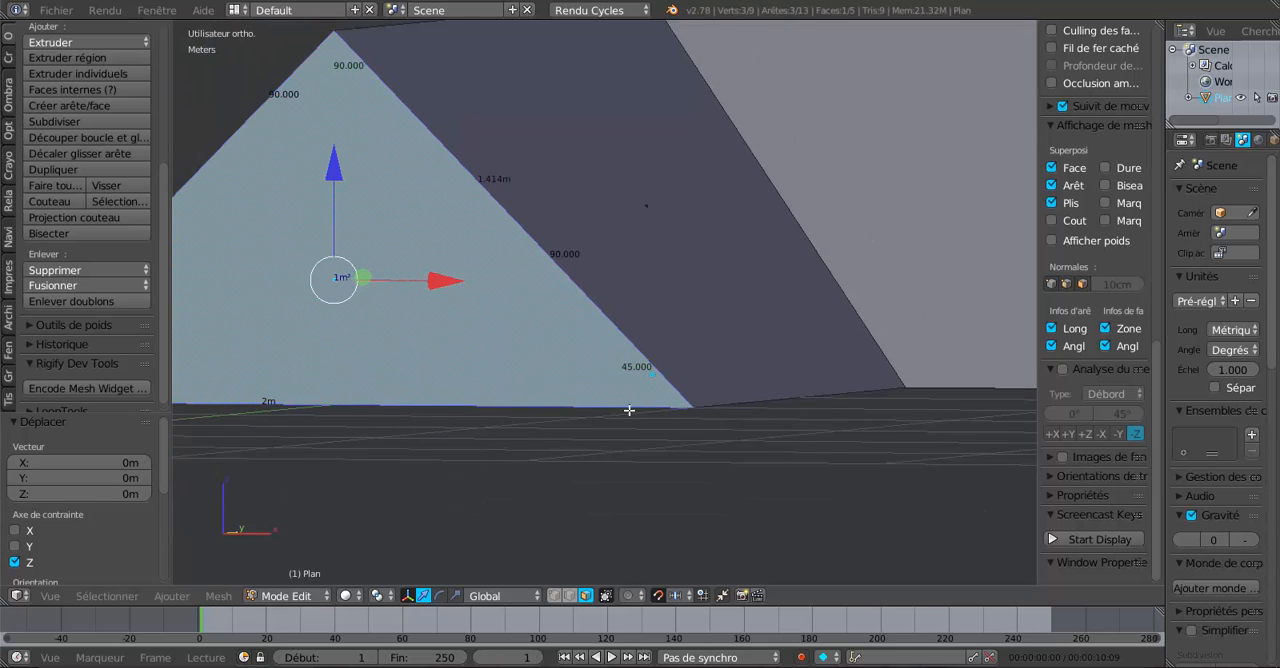
scroll(700, 357, down, 1)
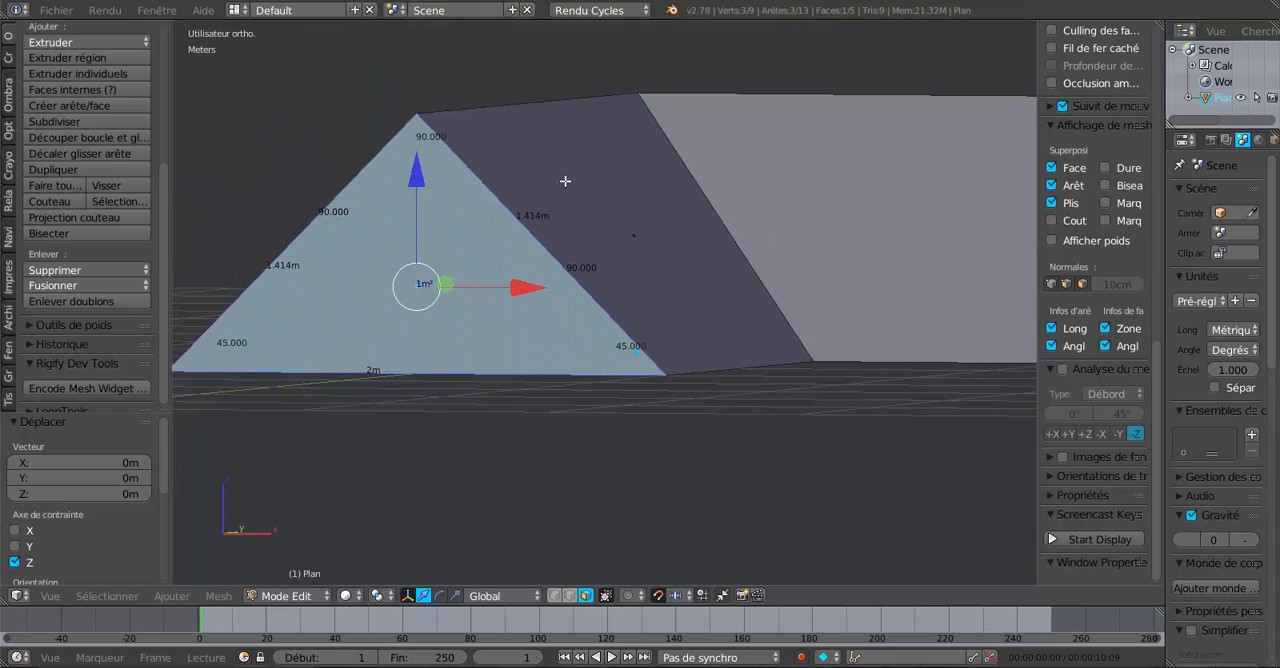
middle_drag(710, 382, 715, 479)
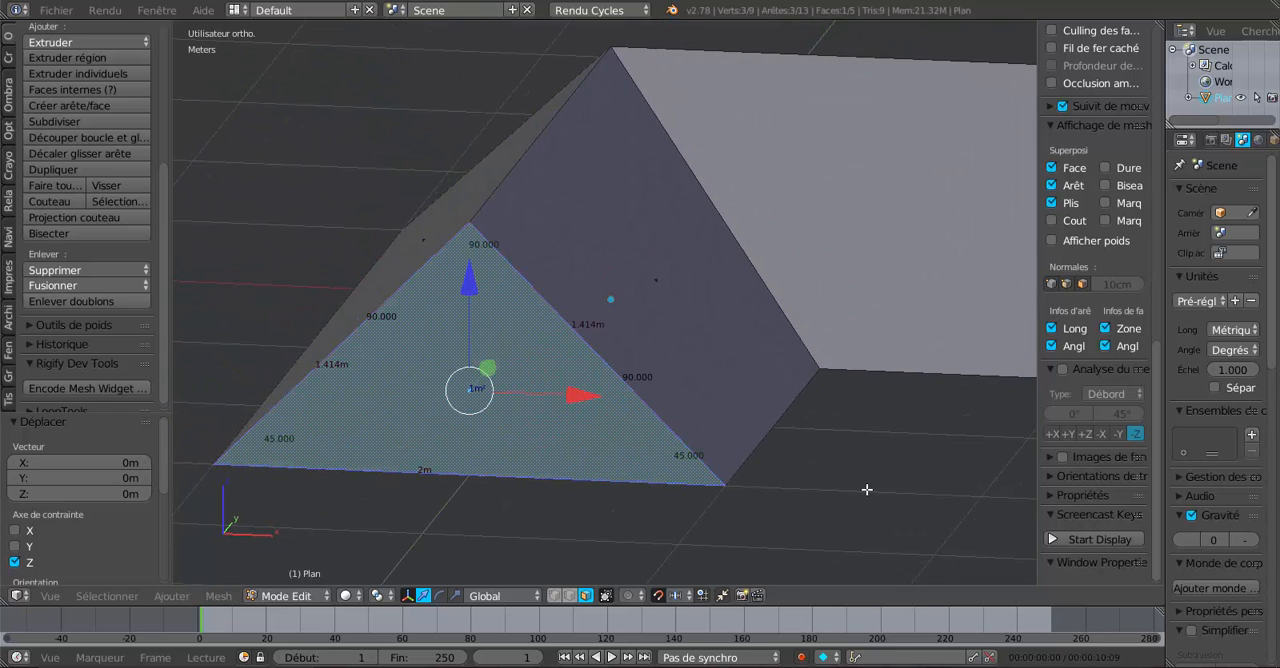
key(KP_1)
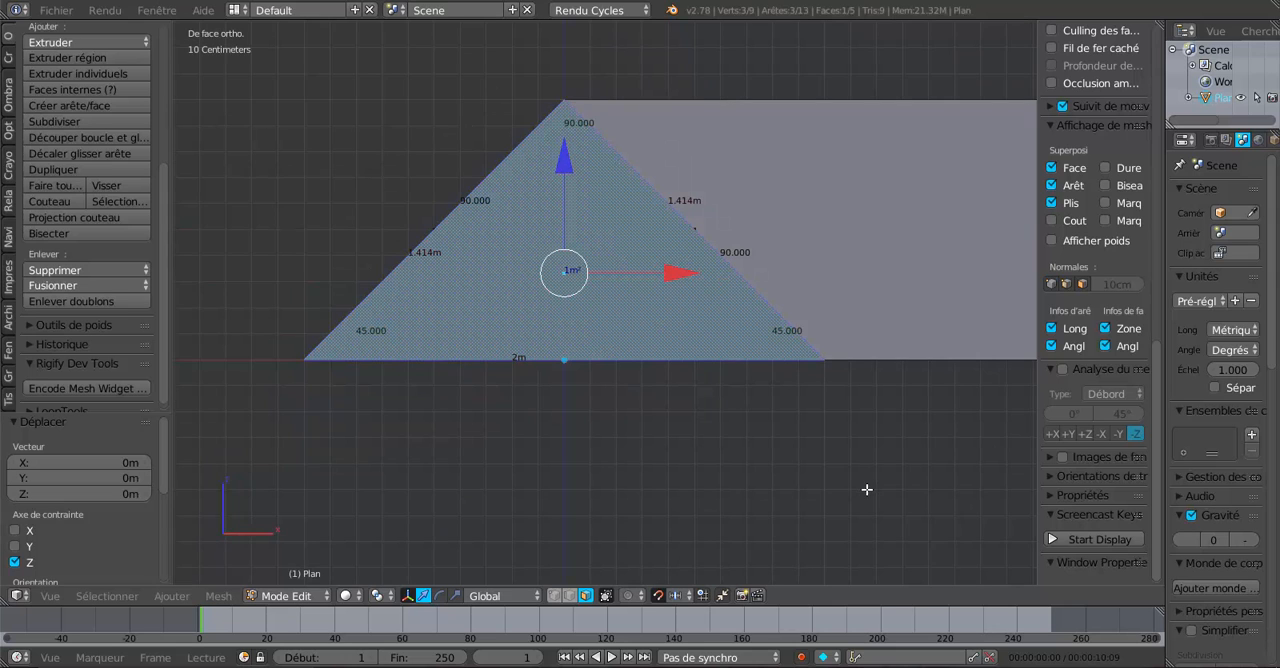
shift+middle_drag(863, 418, 746, 526)
middle_drag(772, 421, 726, 434)
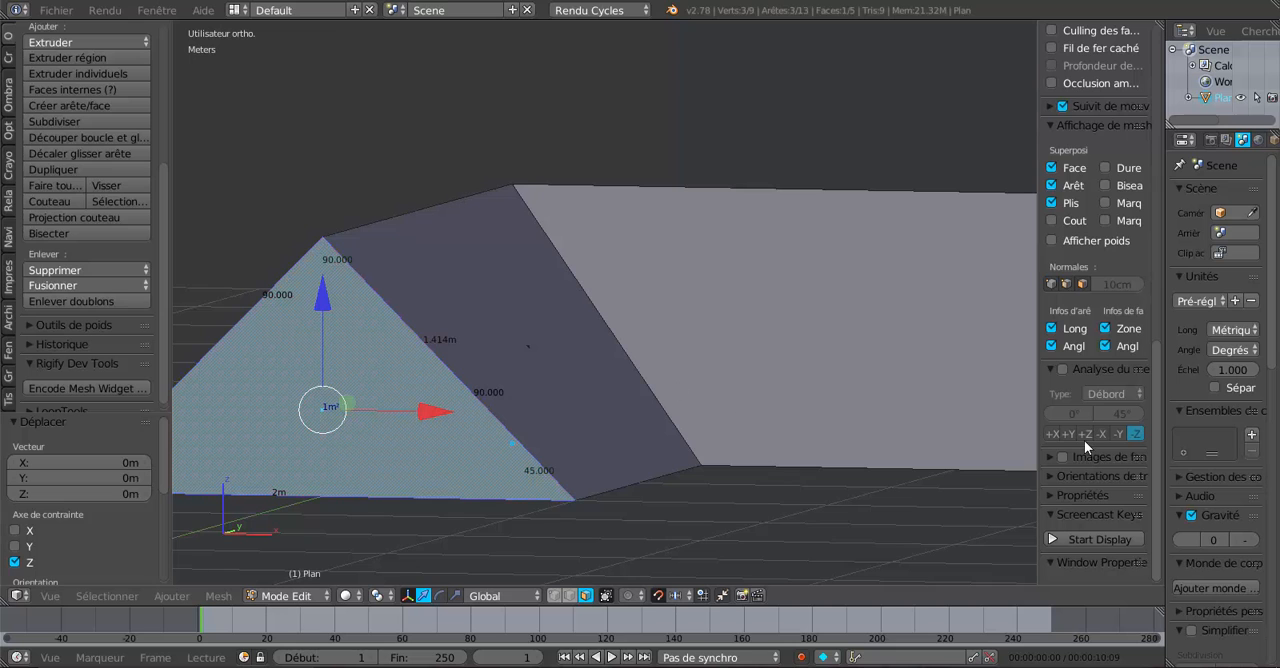
- Turn off the mesh display of edge lengths, edge angles, face areas and face angles, and hide the view properties to enlarge the viewport
drag(1040, 376, 993, 398)
click(1017, 328)
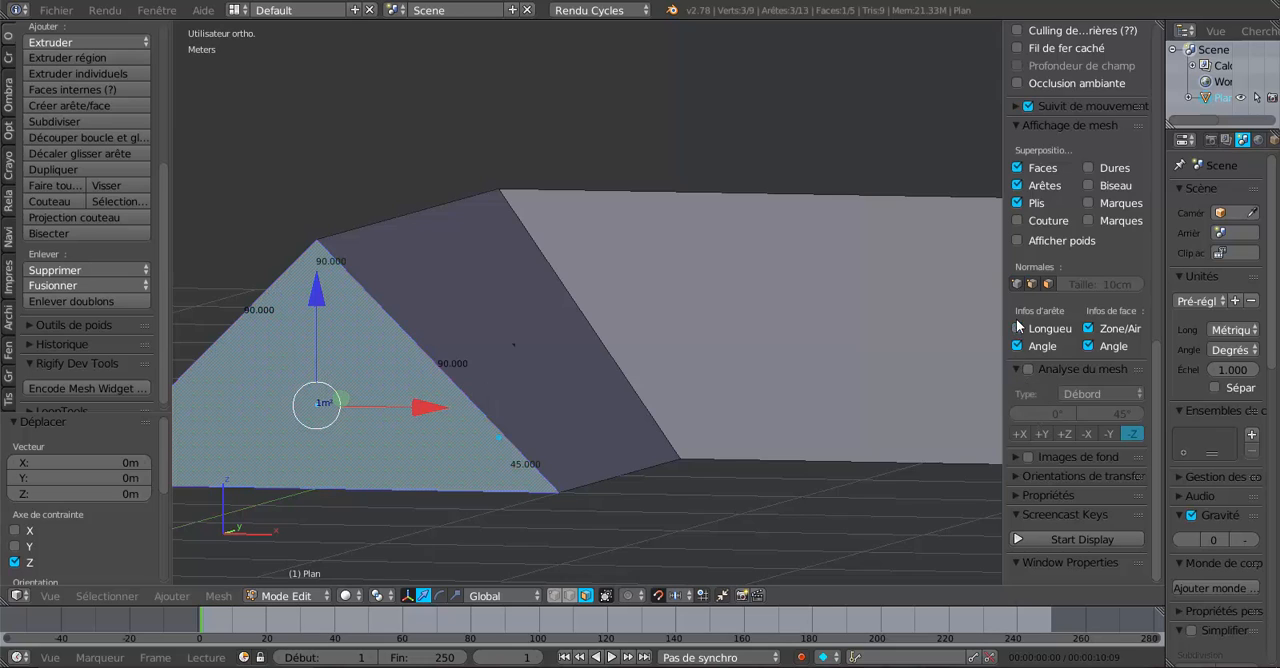
click(1017, 346)
click(1089, 328)
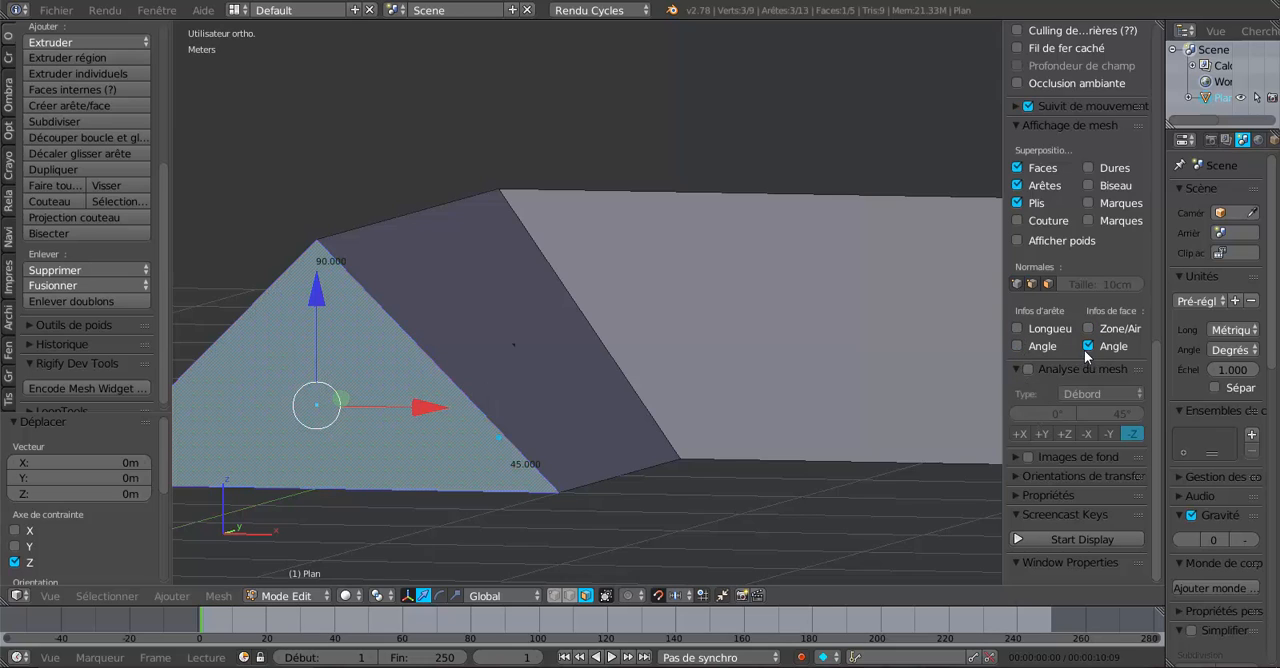
click(1088, 346)
drag(1004, 306, 1170, 320)
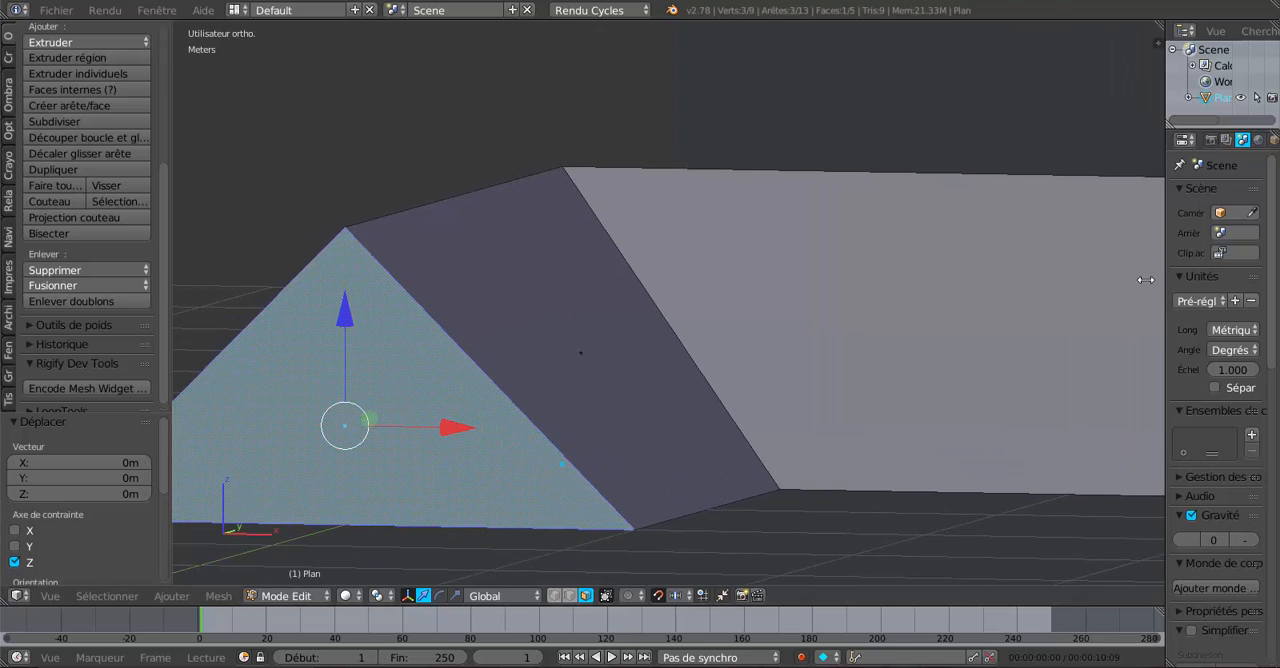
drag(1146, 280, 1008, 300)
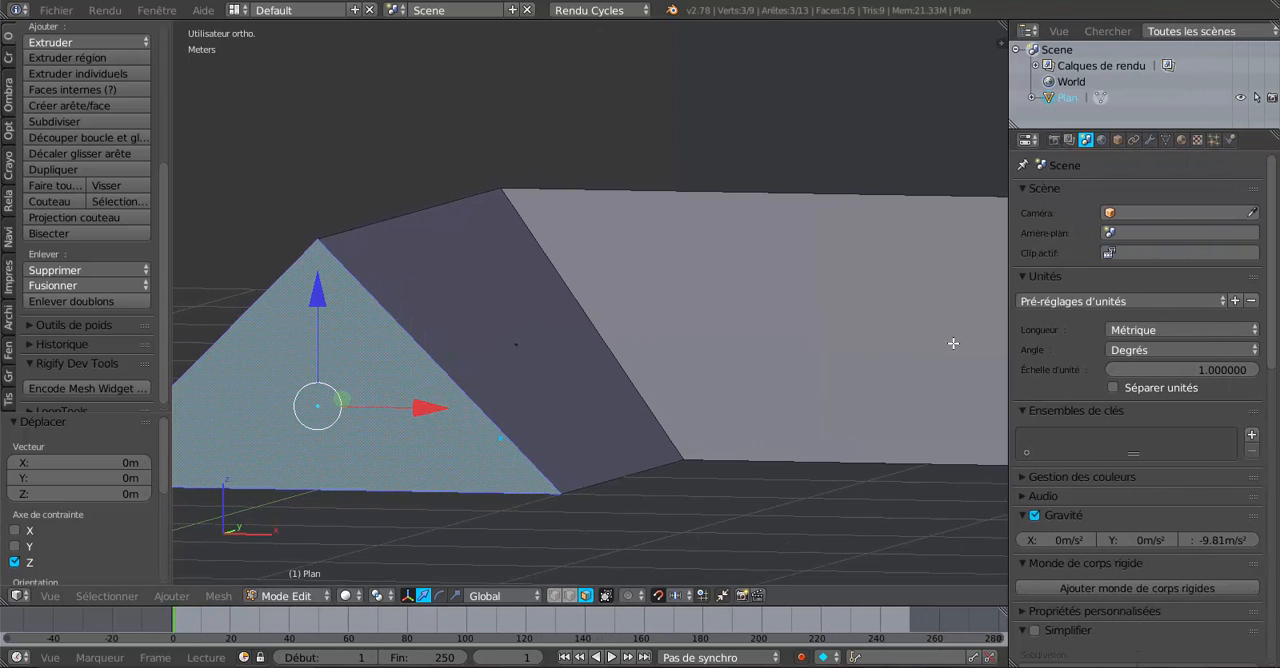
drag(1008, 295, 1124, 300)
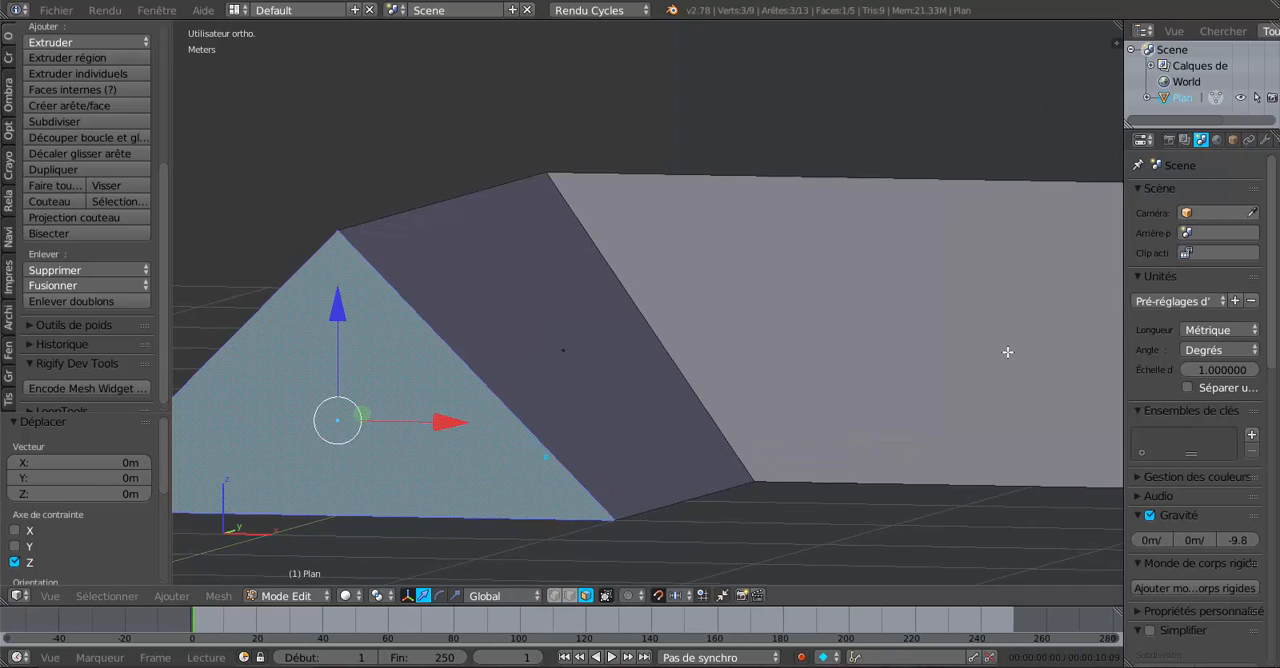
- Try to delete the vertices of the triangular gable face, and undo the deletion
scroll(1008, 352, down, 3)
middle_drag(920, 363, 886, 372)
key(x)
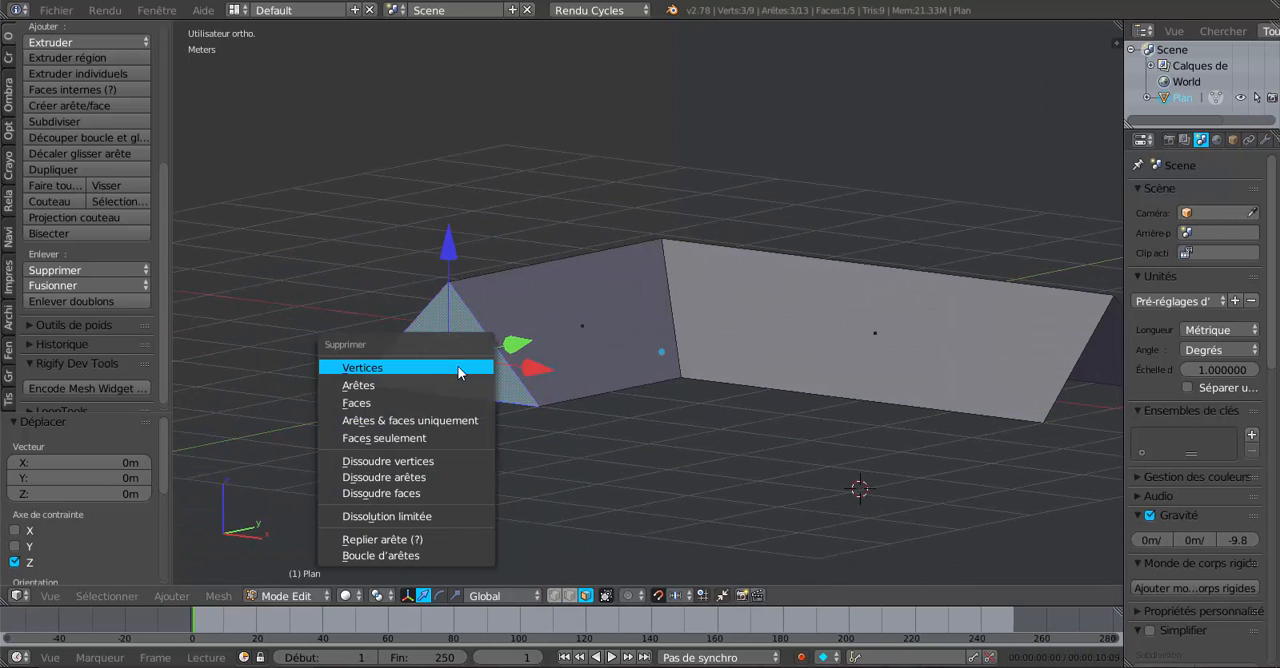
click(458, 370)
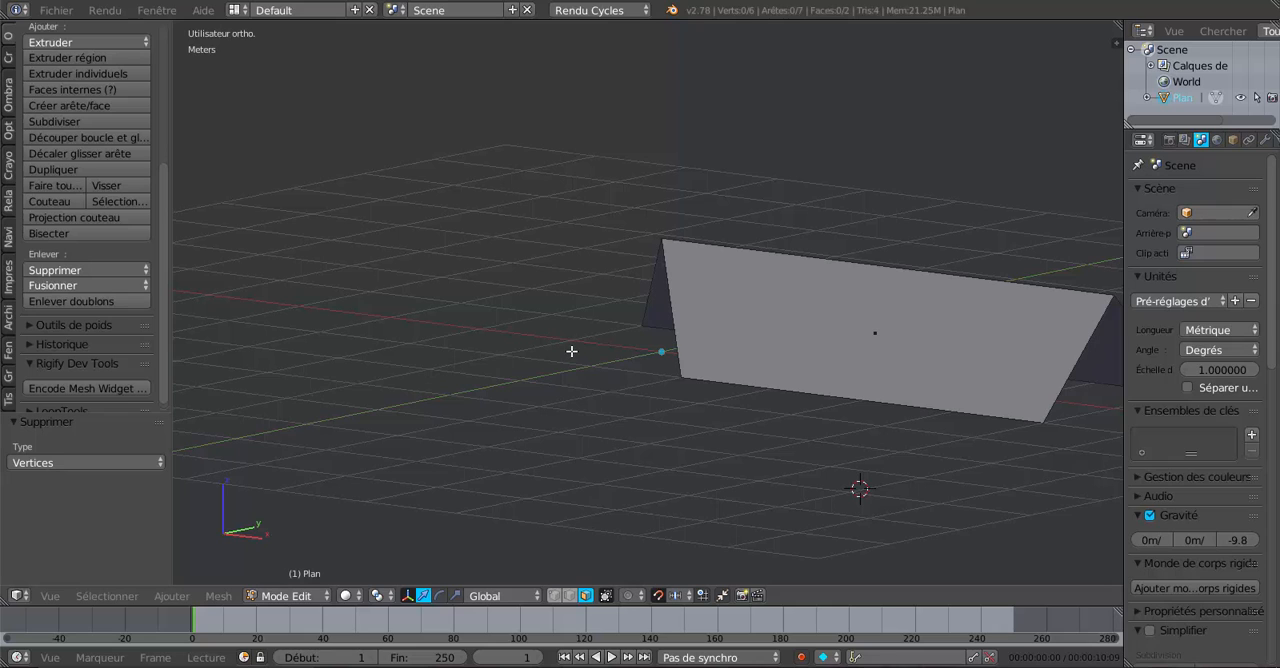
key(ctrl+z)
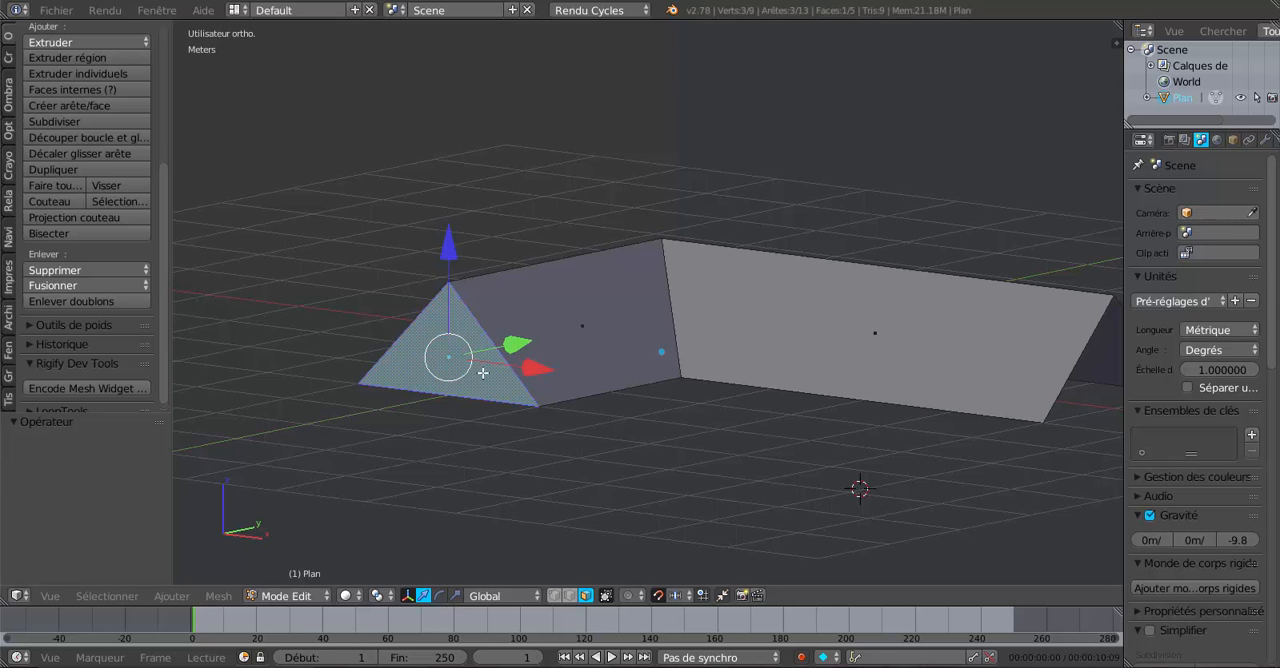
- Delete the triangular gable at the end of the short wing using the Faces deletion type
key(x)
click(446, 409)
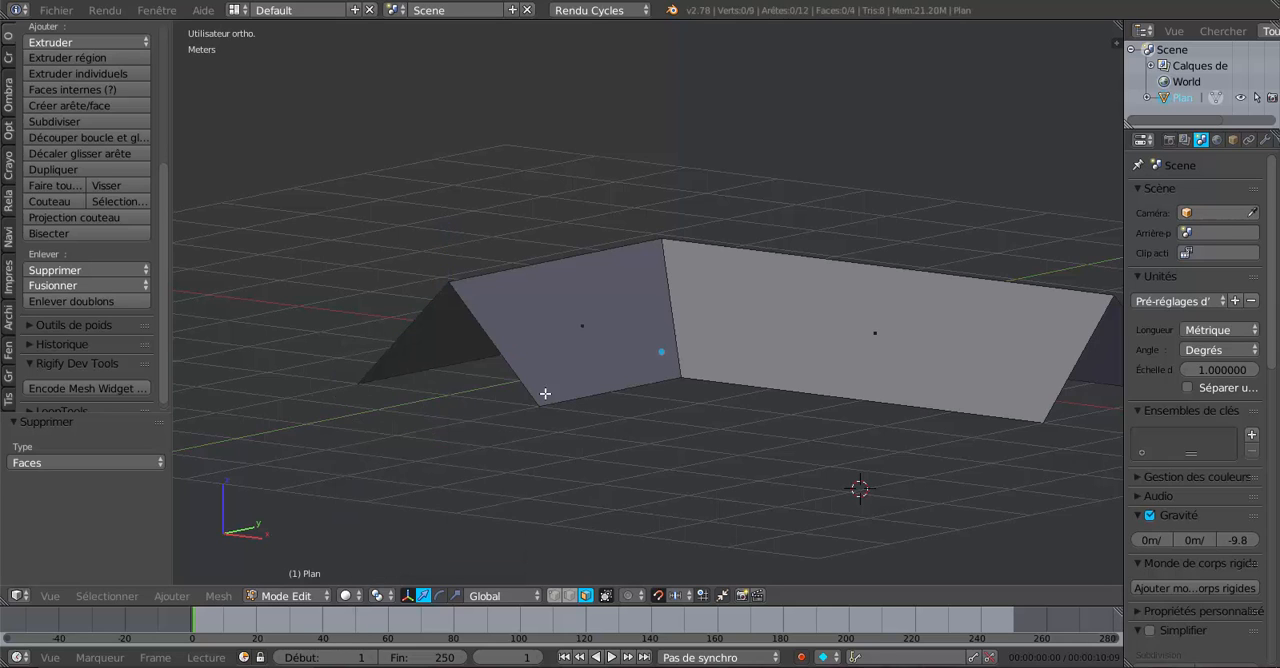
- Select the ridge edges of both wings in edge mode and raise them 30 cm along Z in the front view
scroll(545, 393, down, 2)
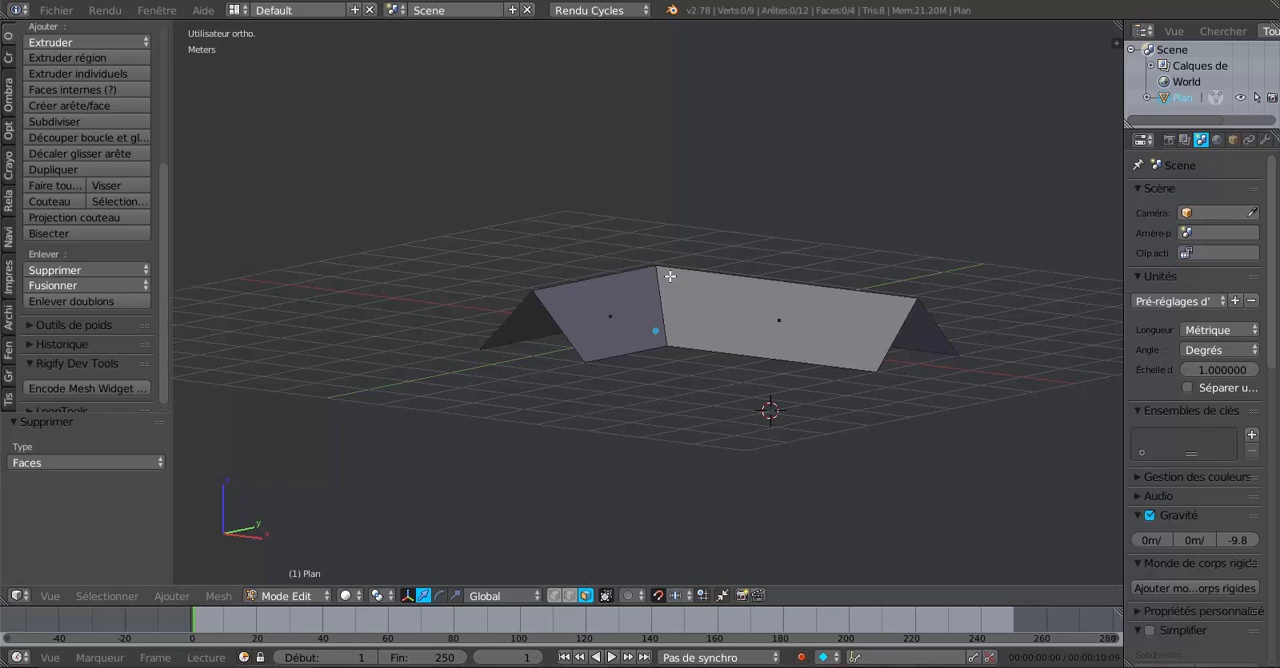
click(568, 598)
click(576, 284)
shift+click(730, 274)
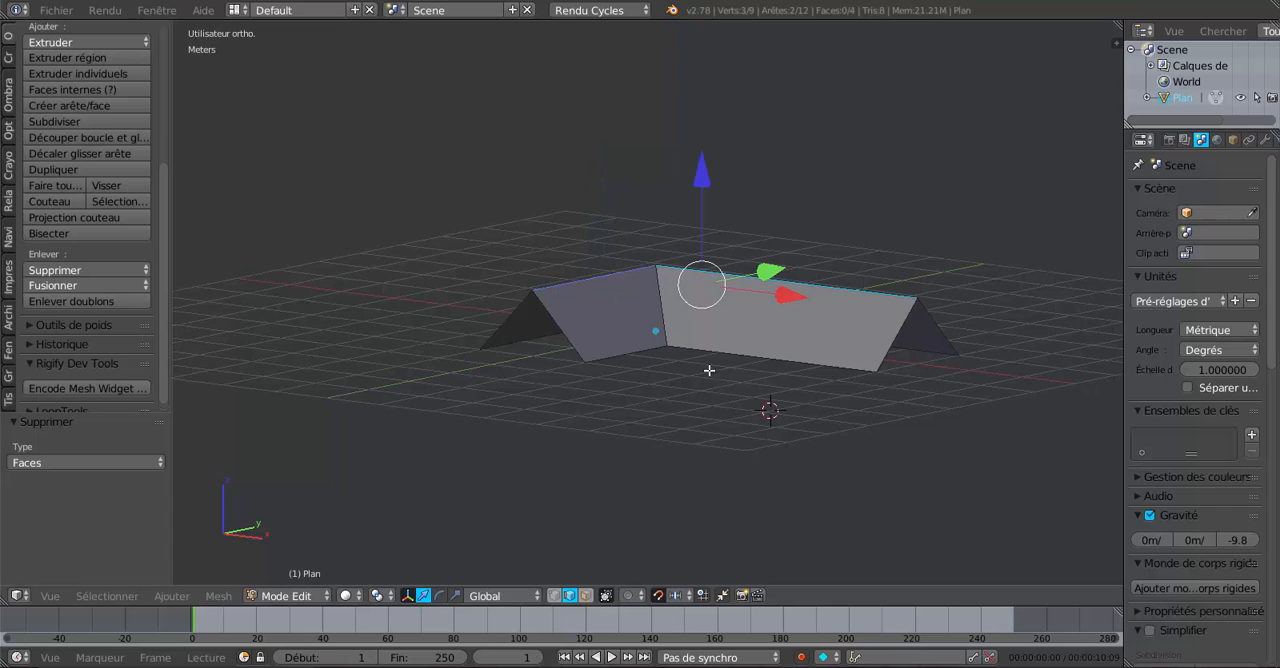
key(KP_1)
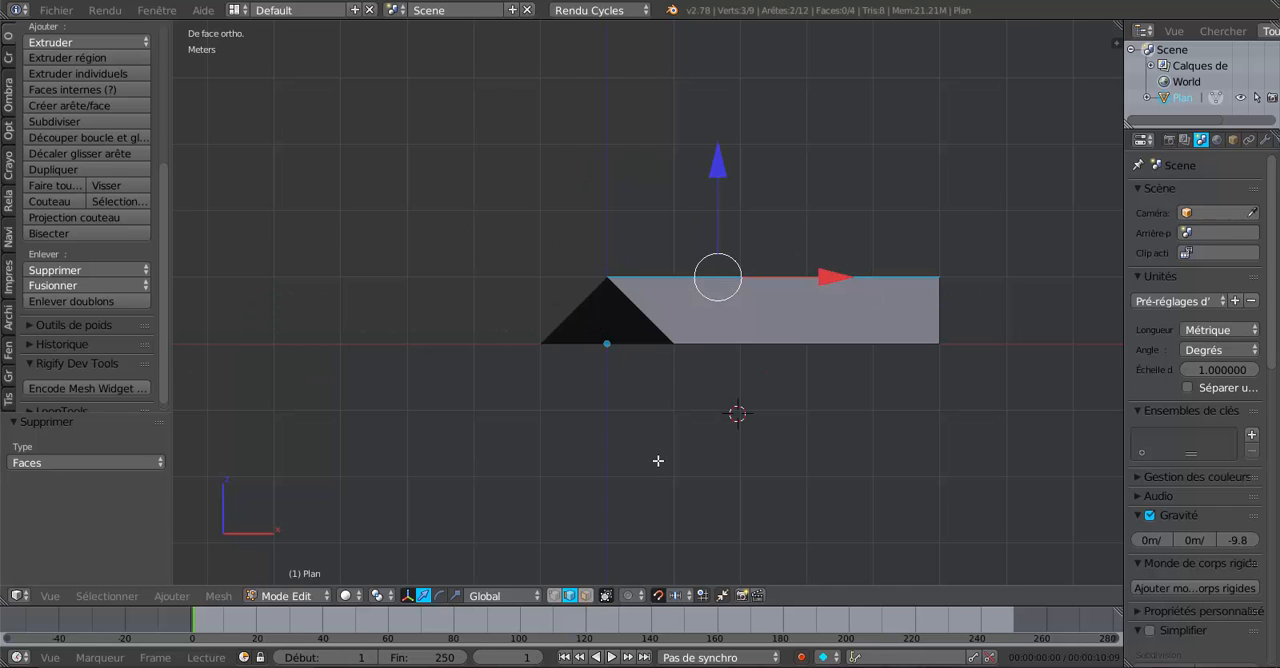
shift+middle_drag(692, 438, 613, 446)
scroll(613, 447, up, 3)
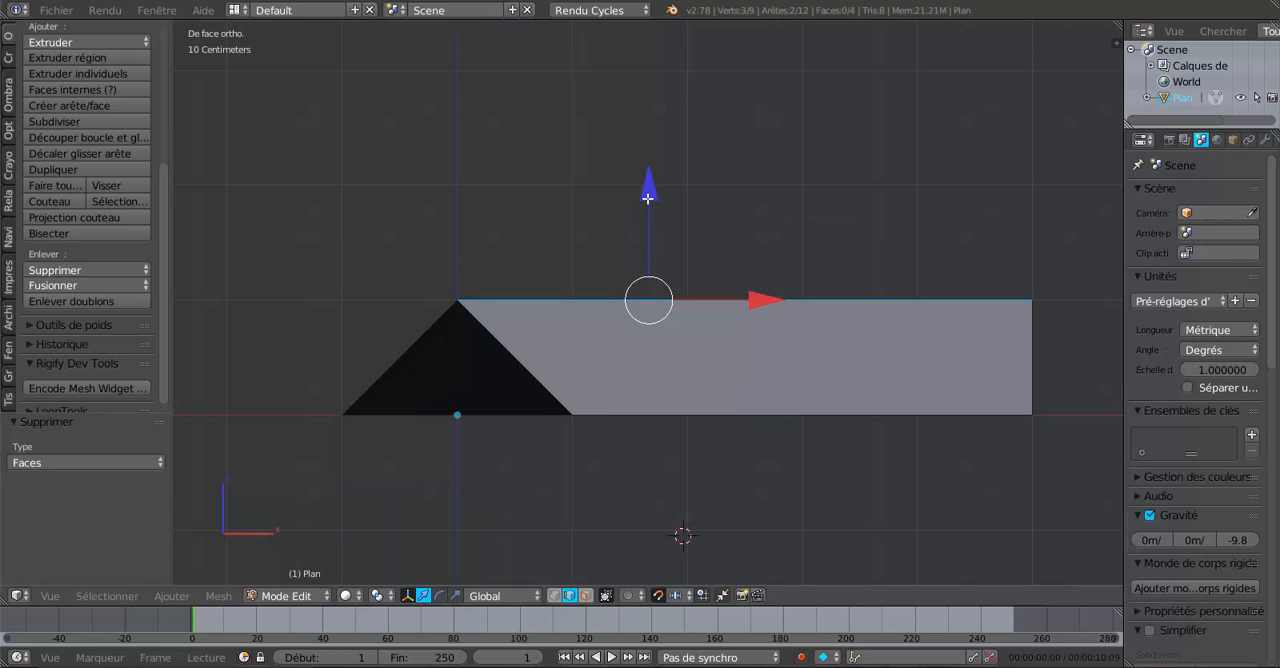
drag(648, 197, 662, 166)
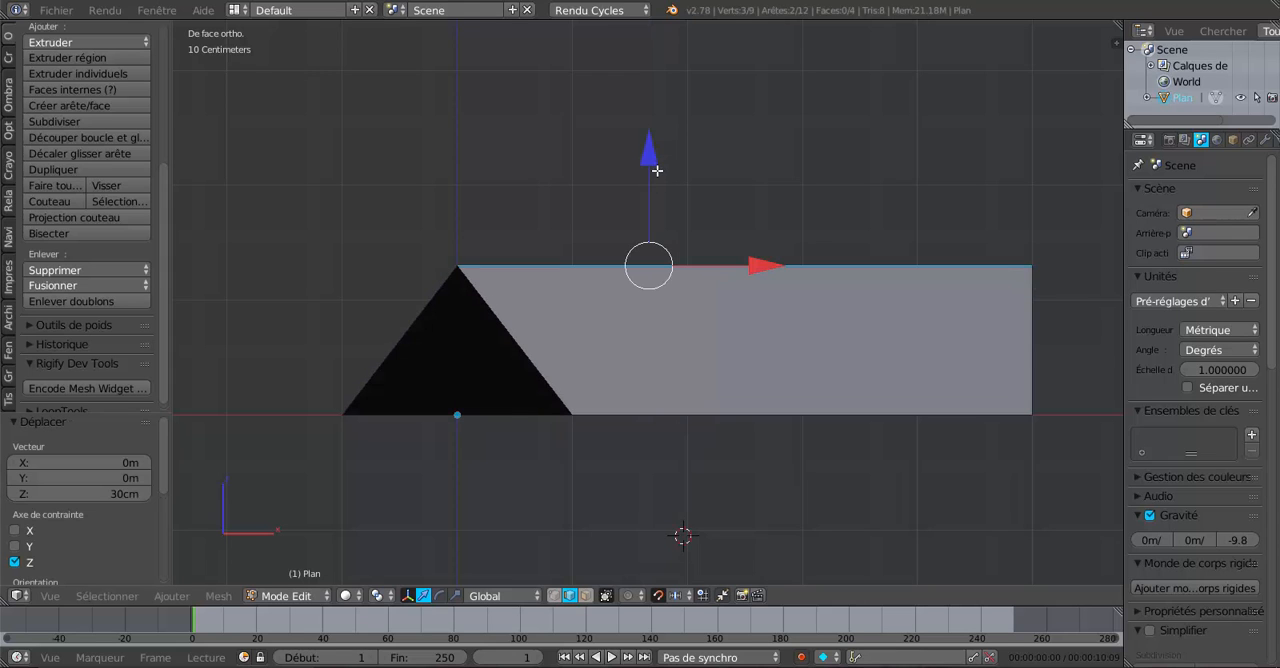
scroll(732, 233, up, 2)
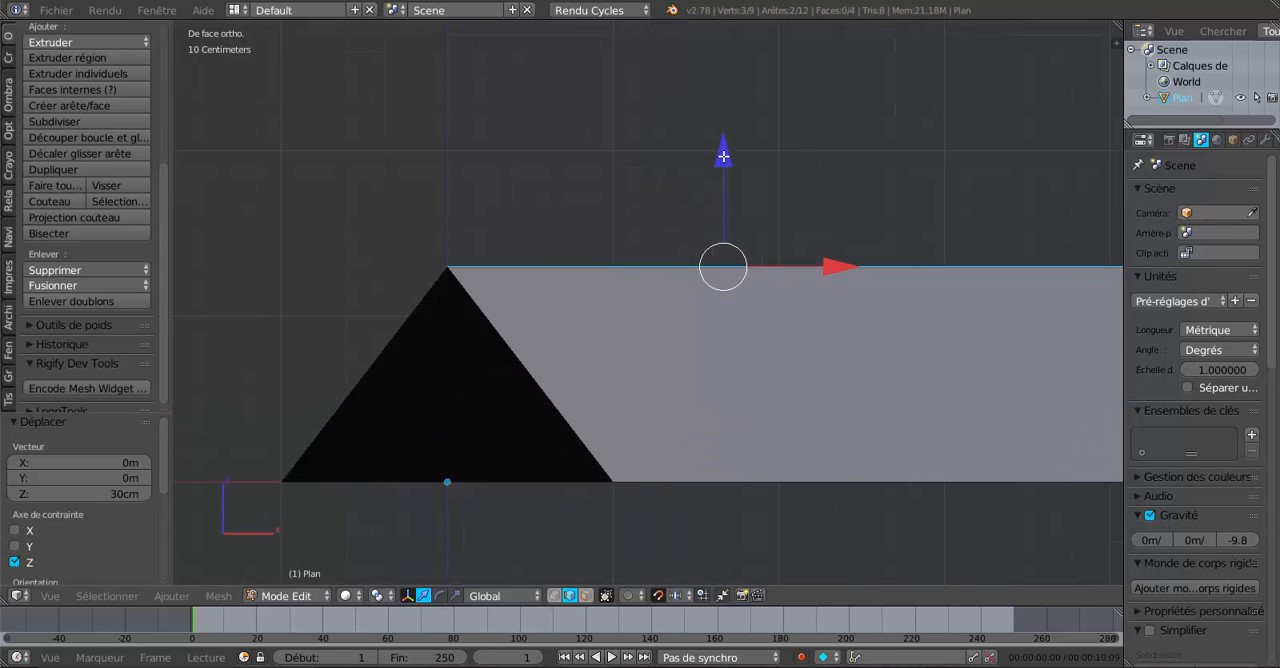
click(724, 159)
- Examine the gable profile and slopes of both roof wings from the front and at oblique angles
drag(1124, 203, 1186, 205)
scroll(728, 189, down, 1)
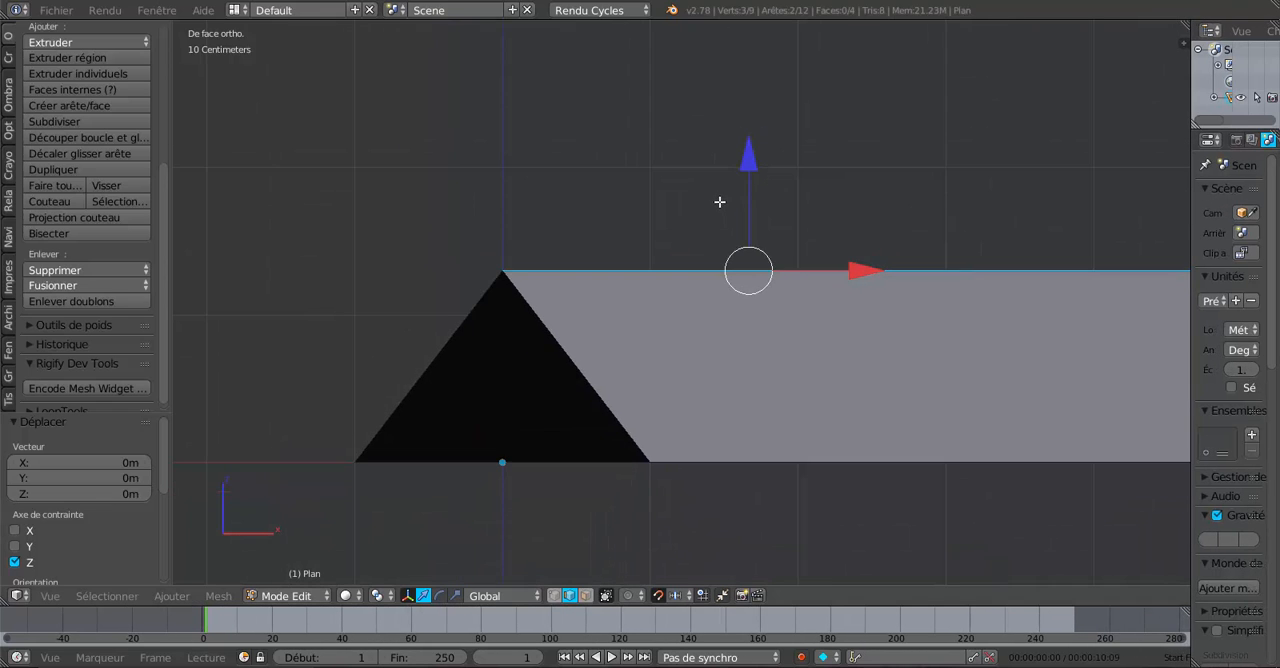
middle_drag(721, 202, 675, 181)
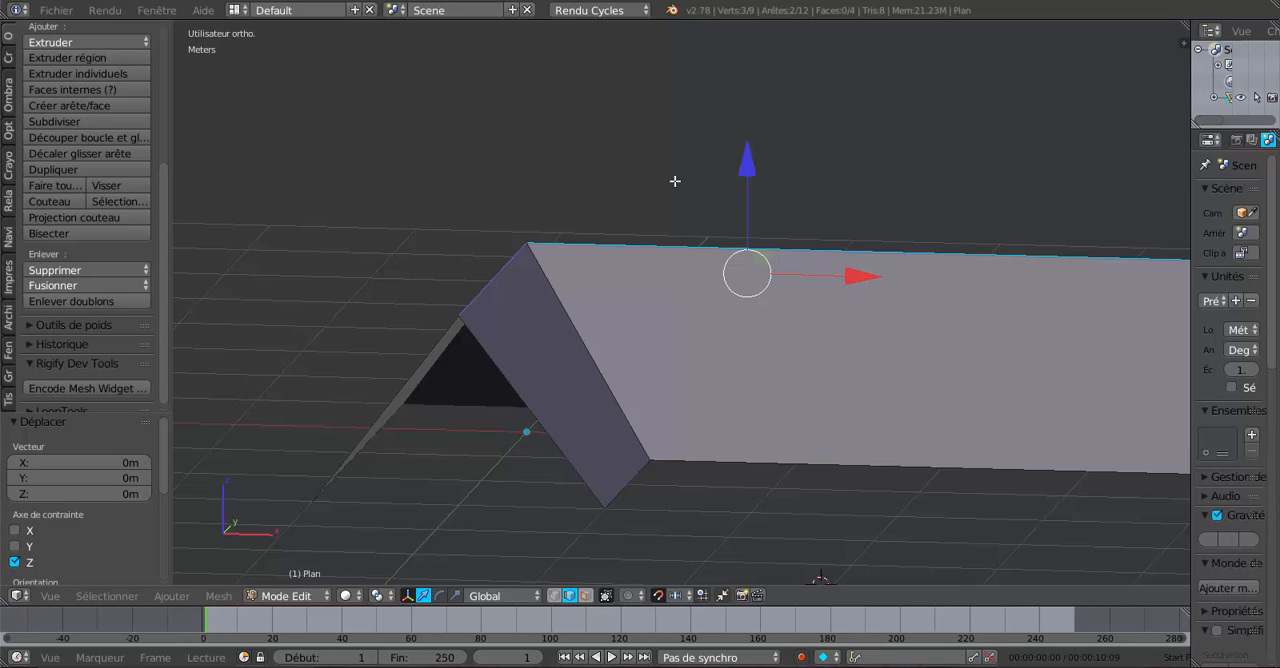
key(KP_1)
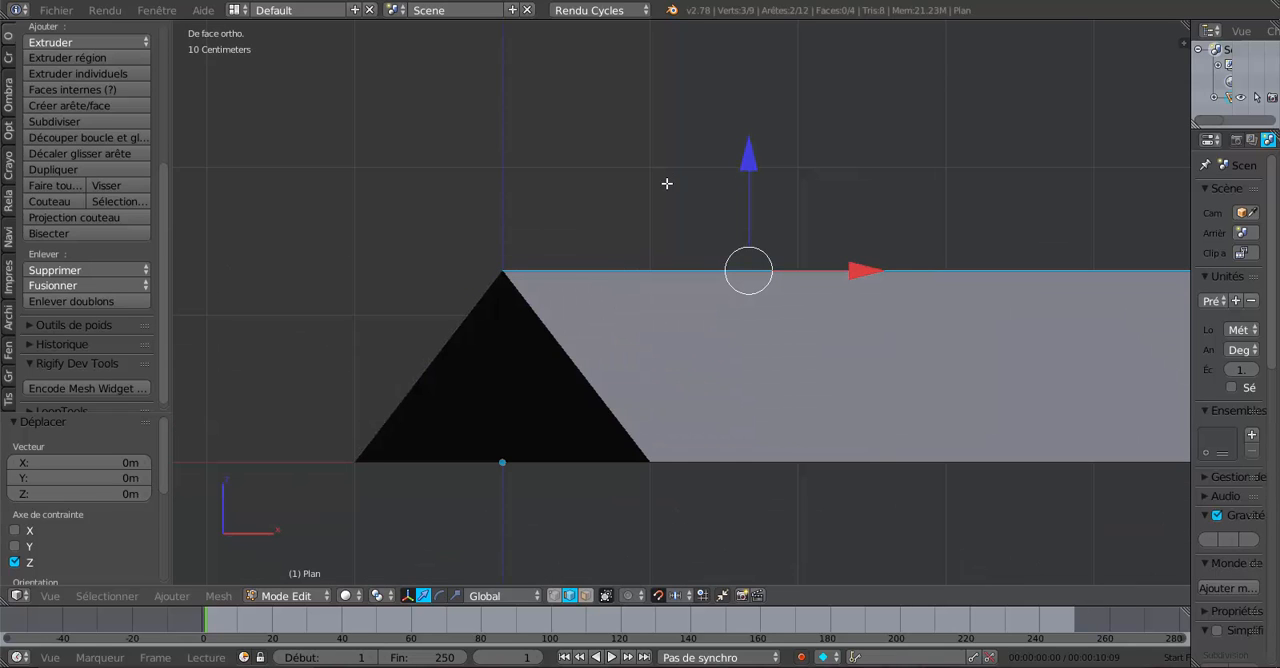
scroll(667, 183, up, 1)
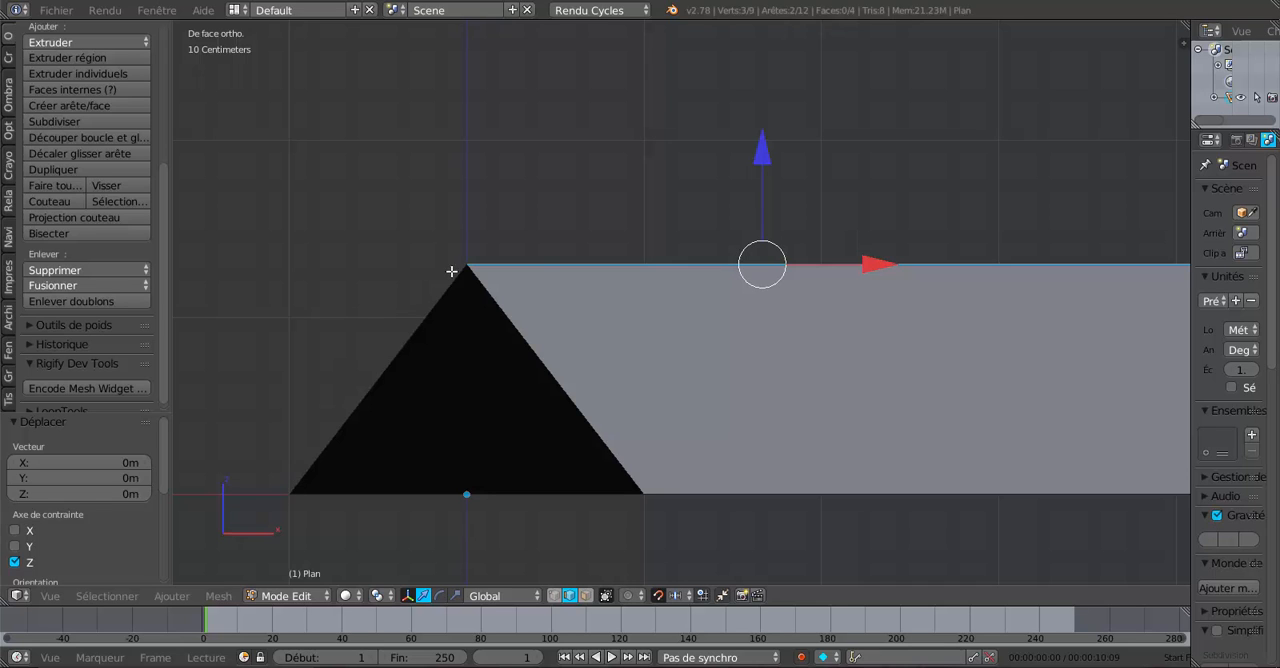
scroll(680, 337, down, 3)
middle_drag(680, 337, 518, 435)
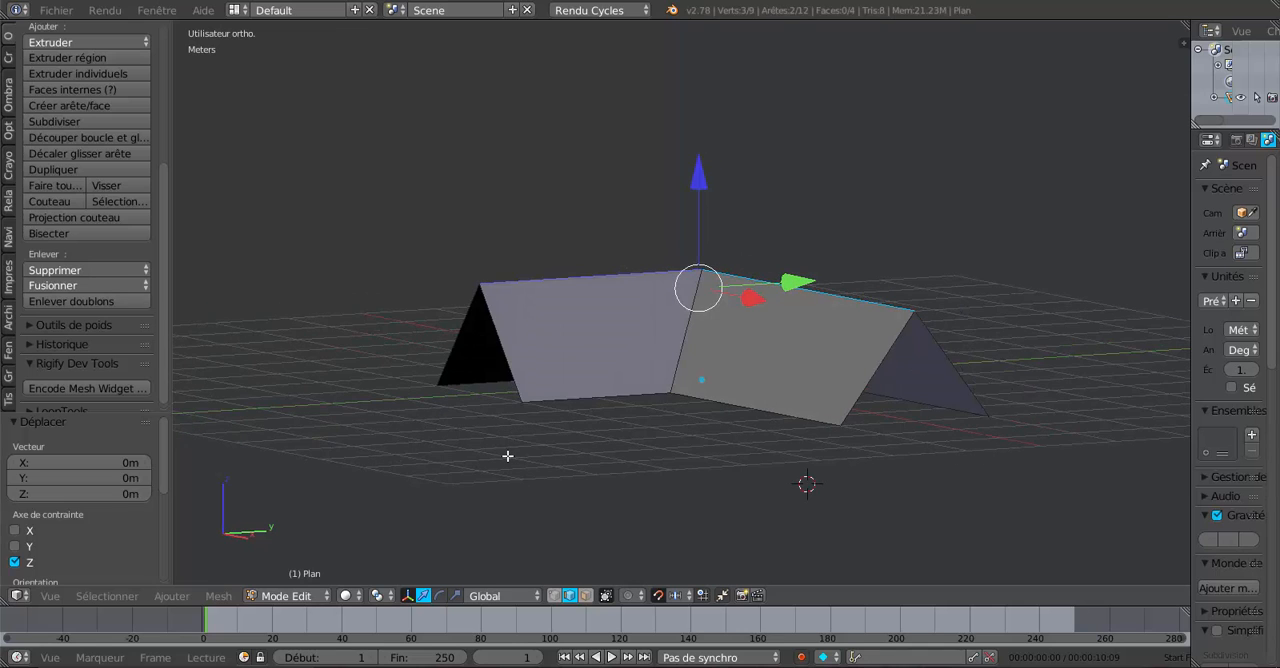
key(KP_1)
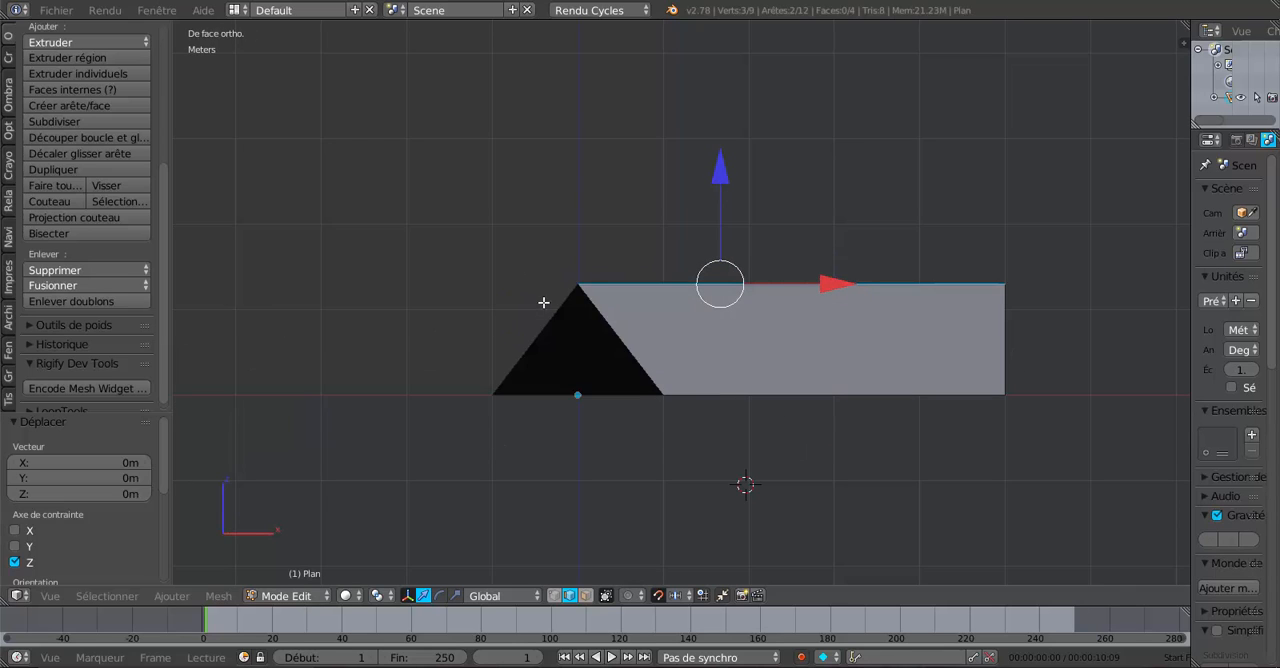
scroll(616, 338, up, 1)
middle_drag(659, 346, 627, 351)
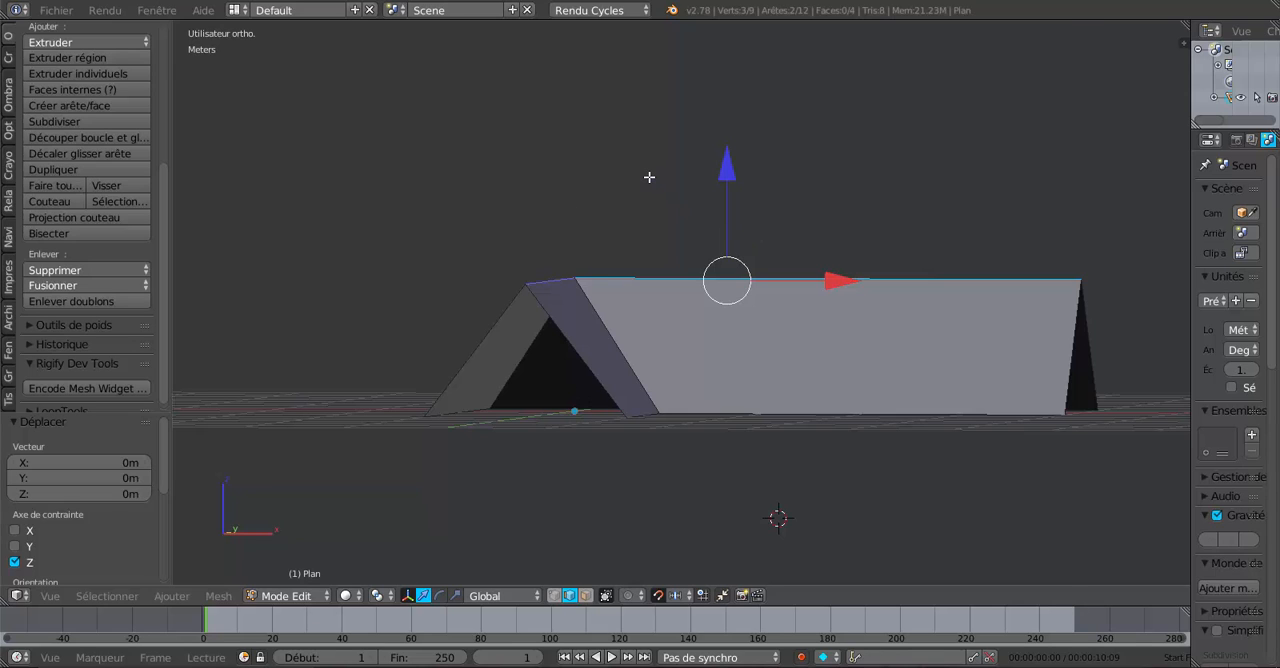
key(KP_1)
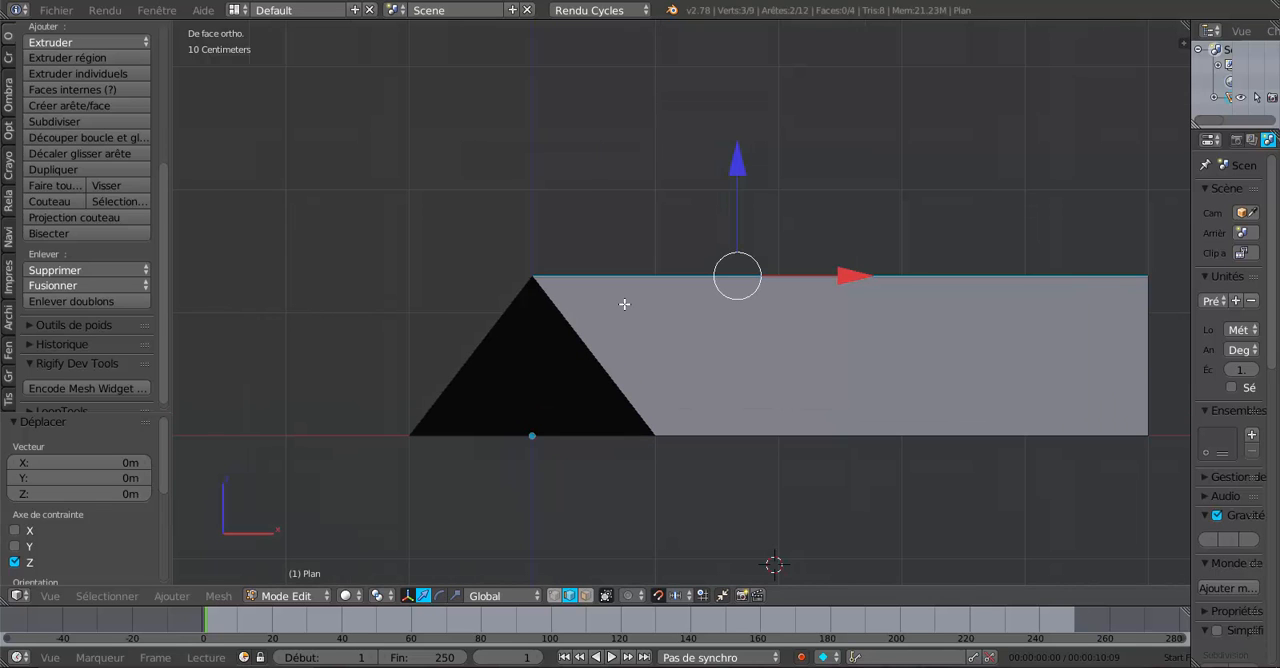
- View the roof in object mode, return to edit mode and select the entire roof mesh
key(Tab)
scroll(660, 327, down, 2)
middle_drag(673, 333, 724, 381)
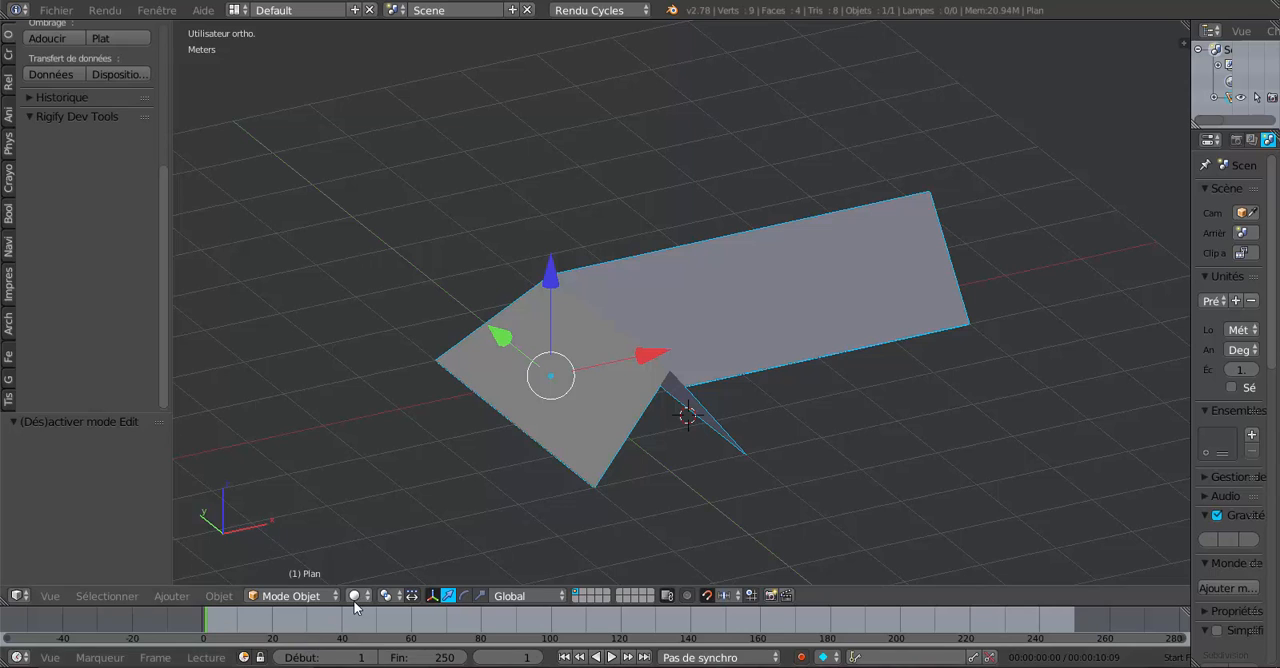
click(291, 596)
click(293, 560)
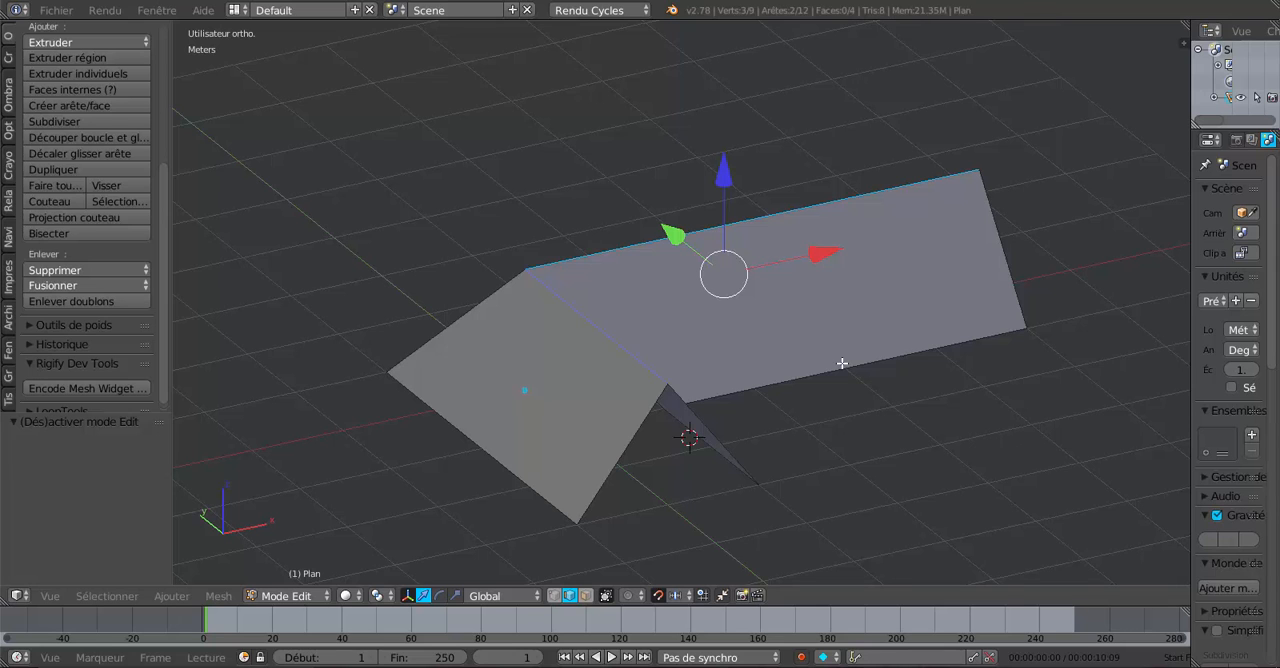
key(a)
key(a)
middle_drag(838, 365, 735, 385)
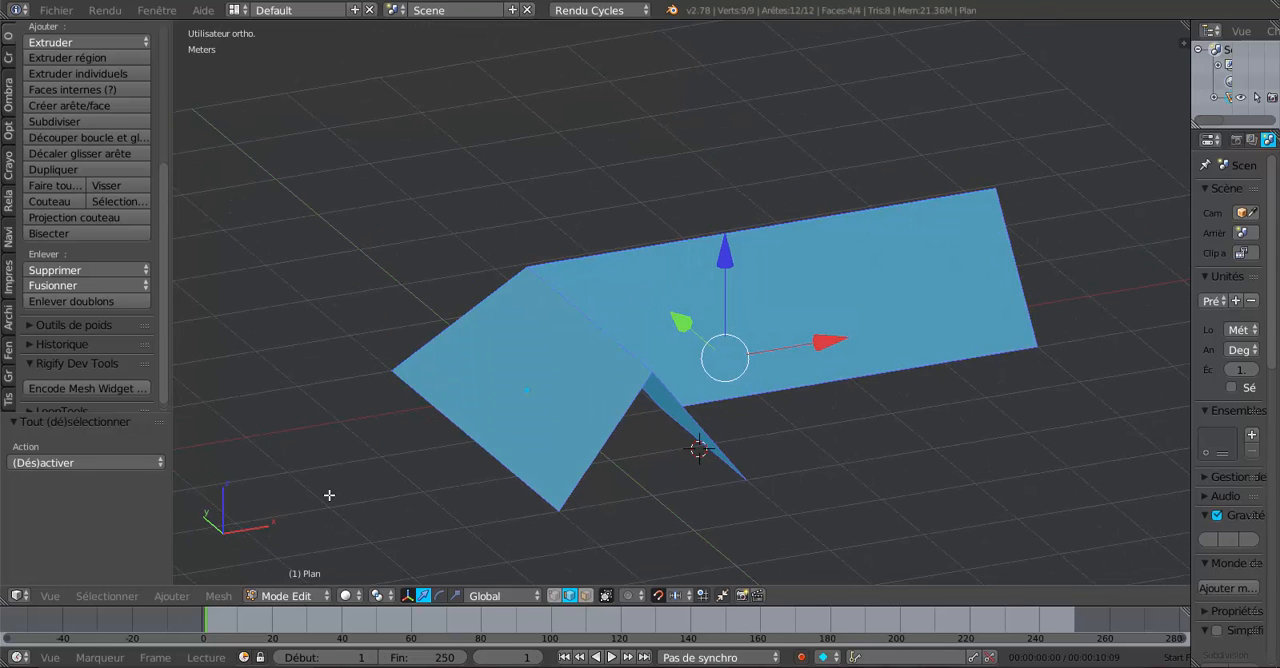
- Solidify all faces of the roof mesh with a thickness of 2.1 cm
click(218, 596)
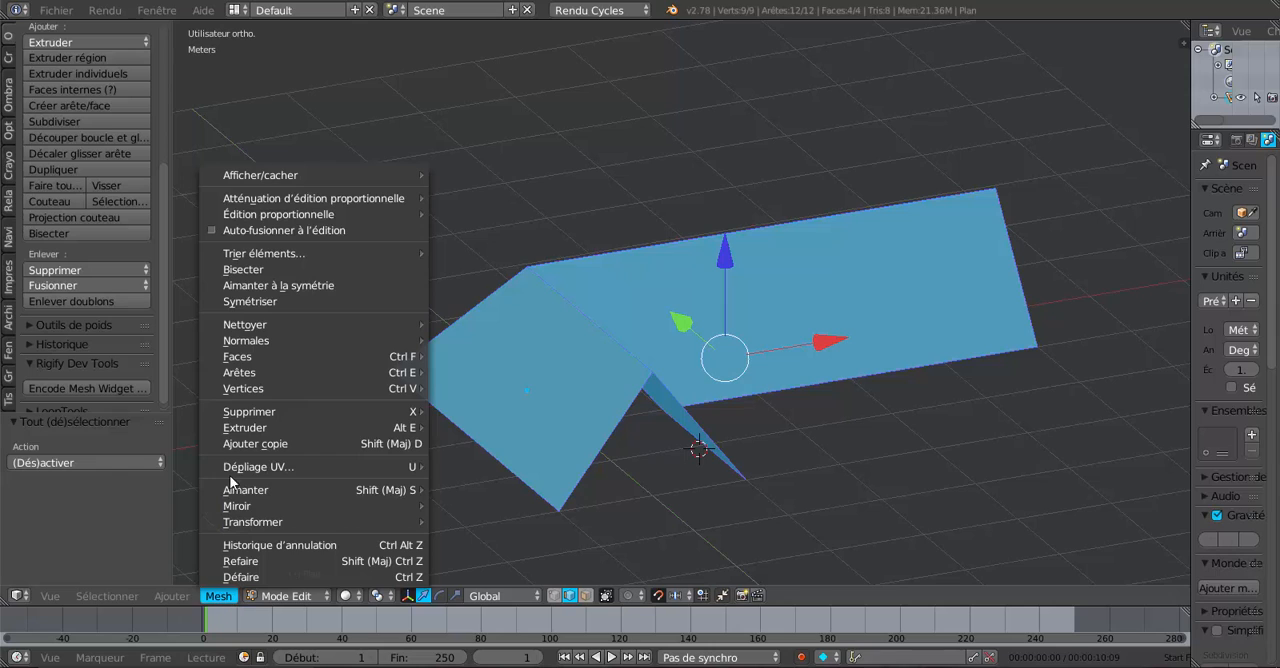
mouse_move(231, 369)
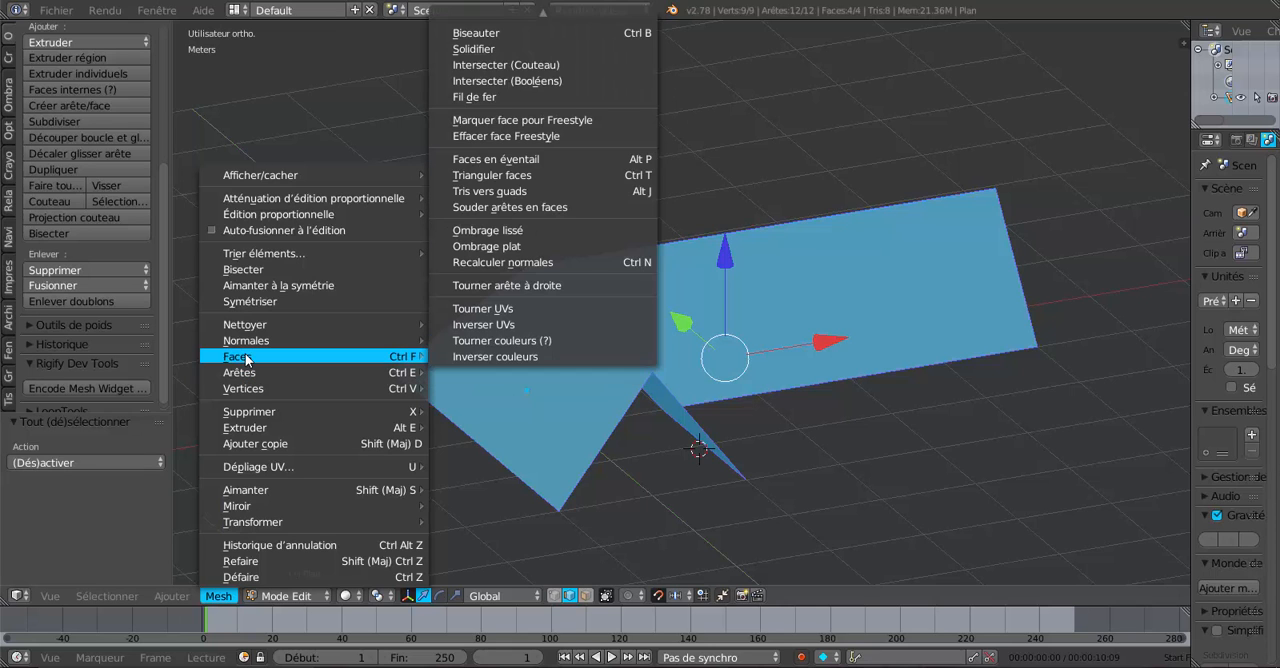
click(486, 50)
scroll(513, 297, down, 2)
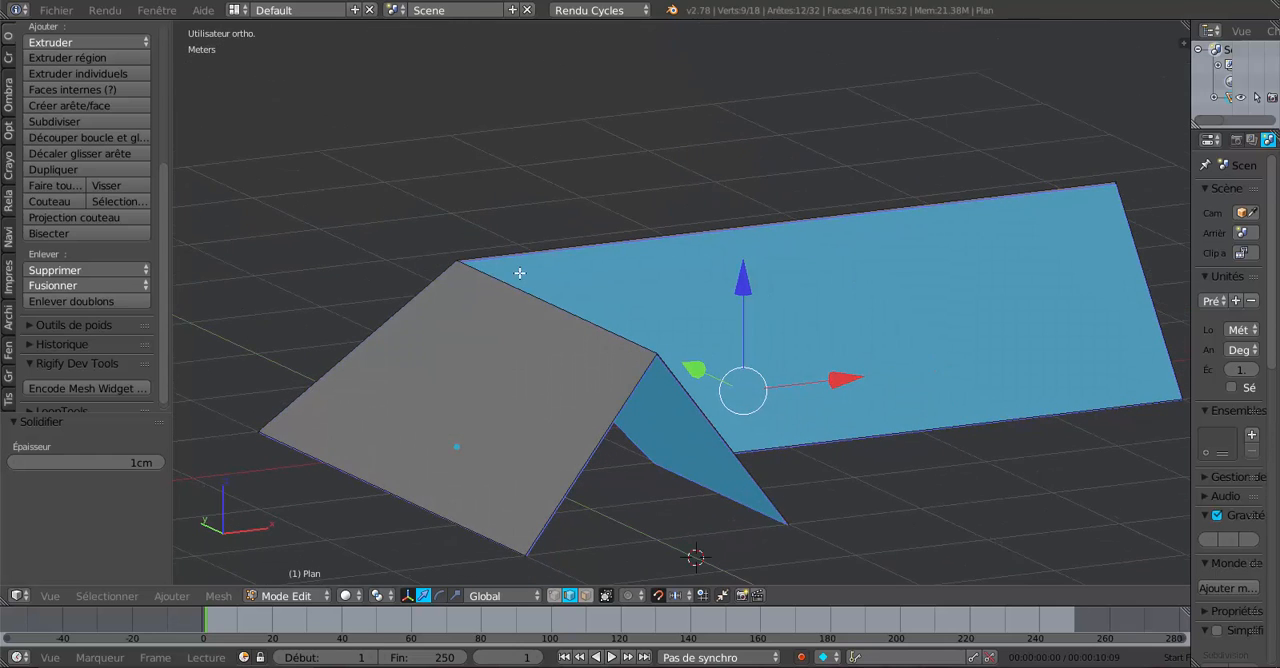
middle_drag(246, 437, 323, 311)
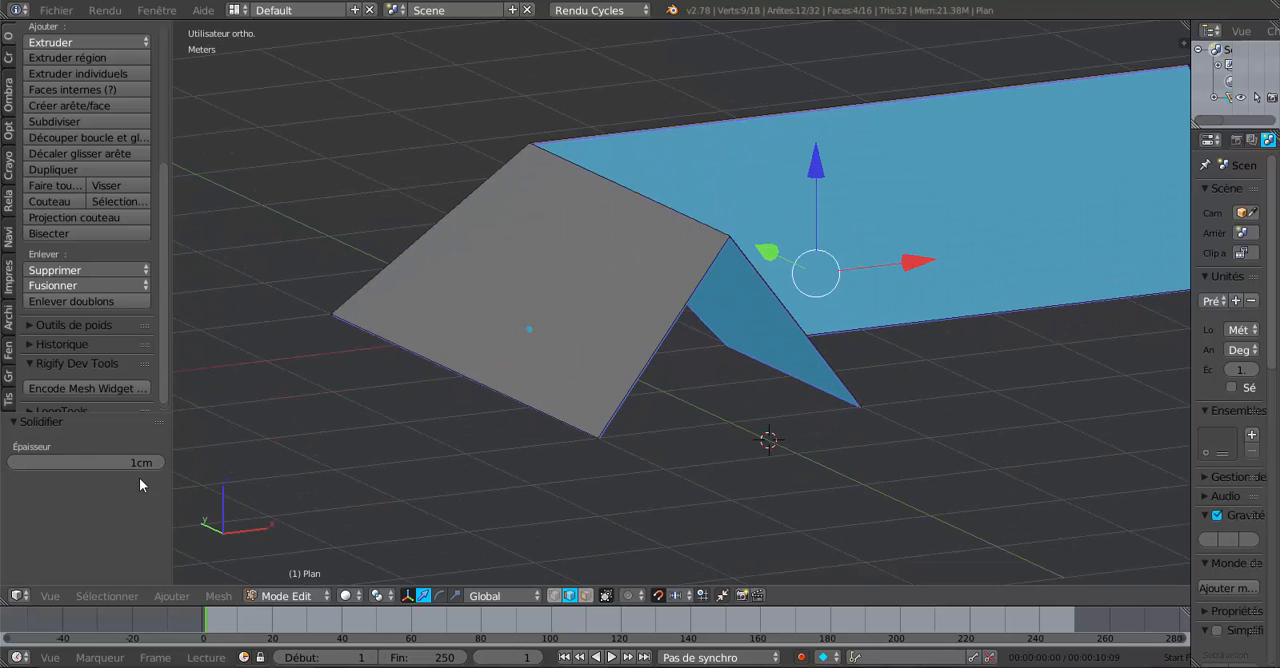
mouse_move(145, 463)
mouse_down()
mouse_move(175, 463)
mouse_move(123, 465)
mouse_up()
scroll(355, 380, up, 2)
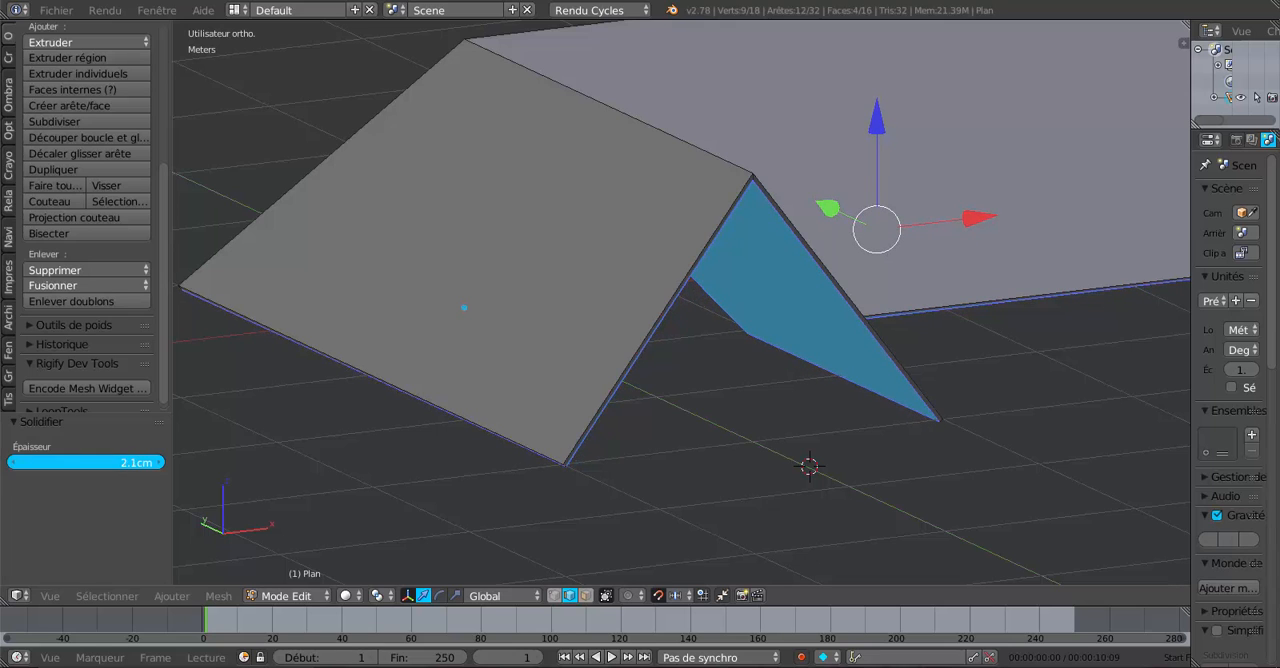
drag(123, 465, 123, 465)
- Examine the roof thickness at the short wing's open end and from above, and consult the framing diagram in the image viewer
middle_drag(462, 346, 659, 356)
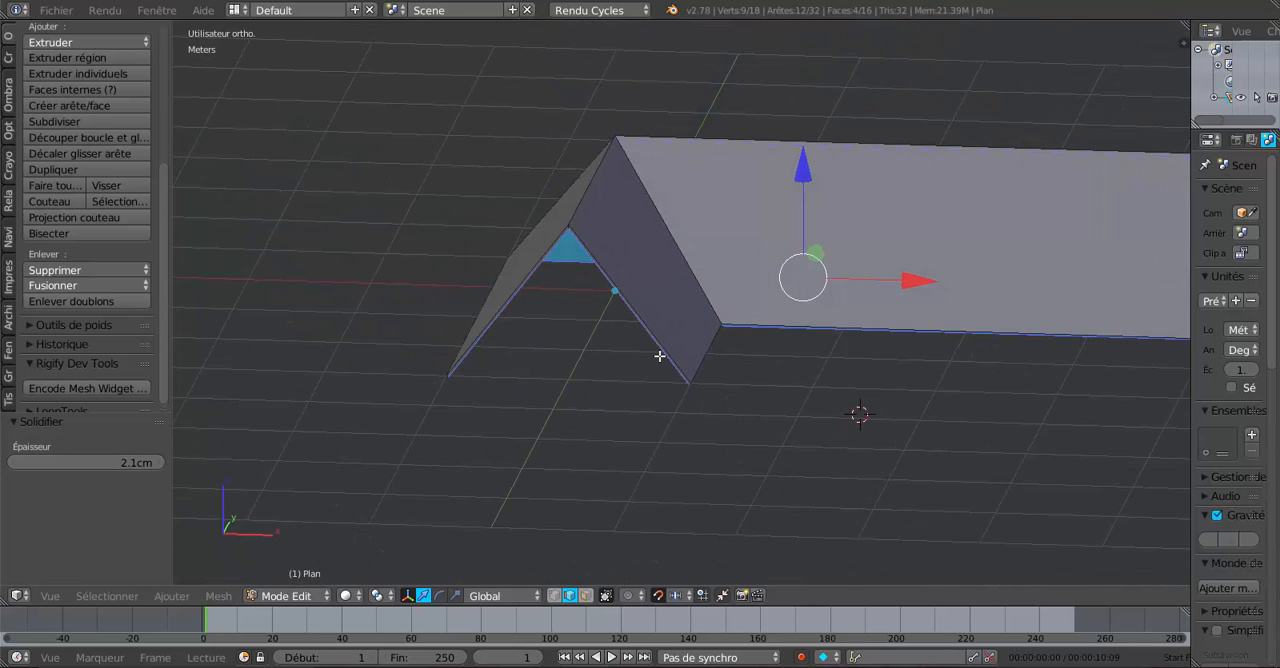
scroll(659, 356, up, 5)
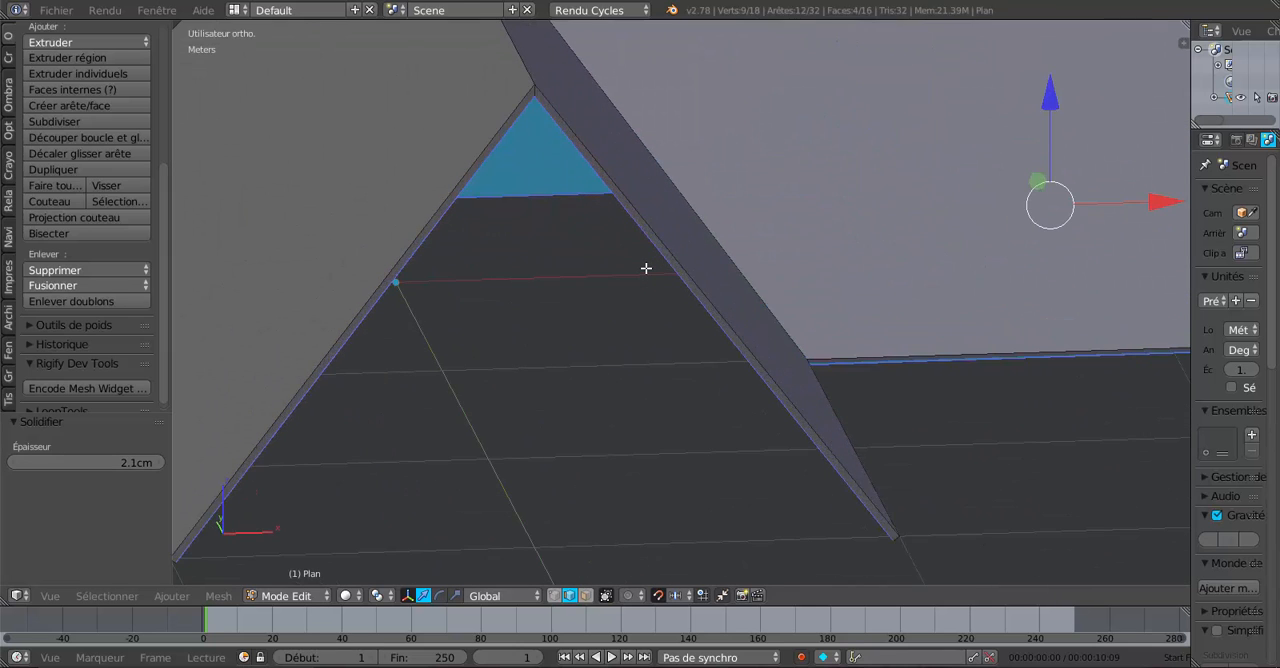
scroll(646, 268, down, 2)
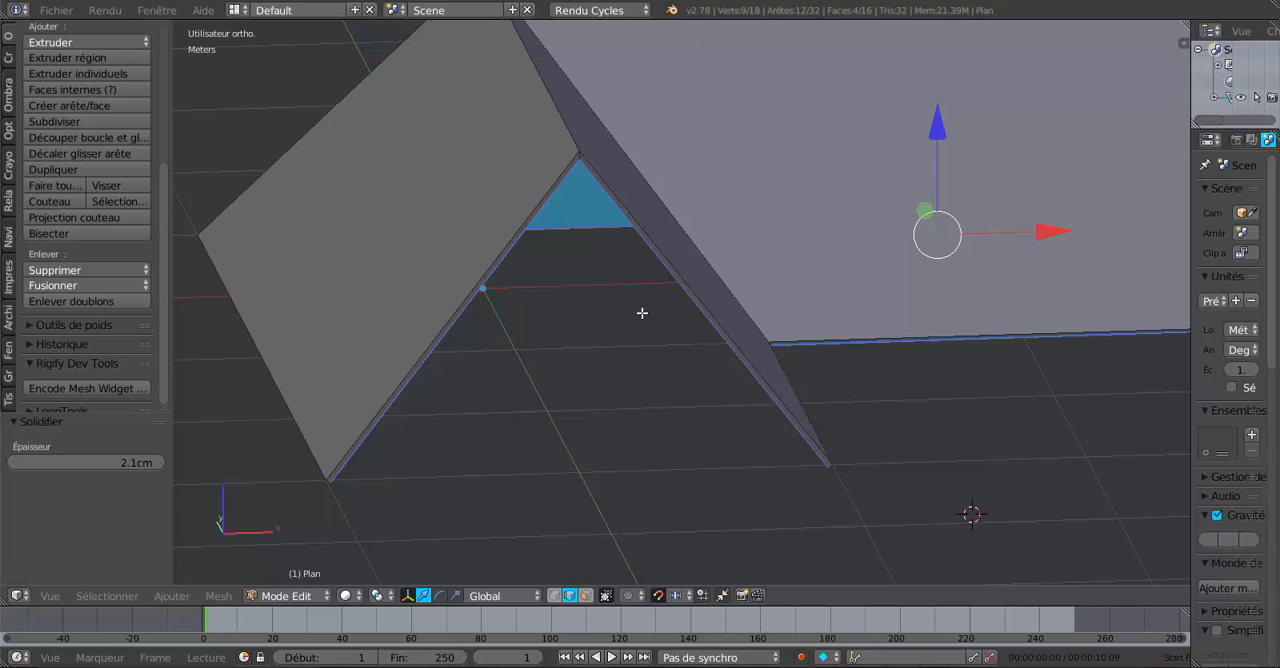
scroll(643, 314, down, 3)
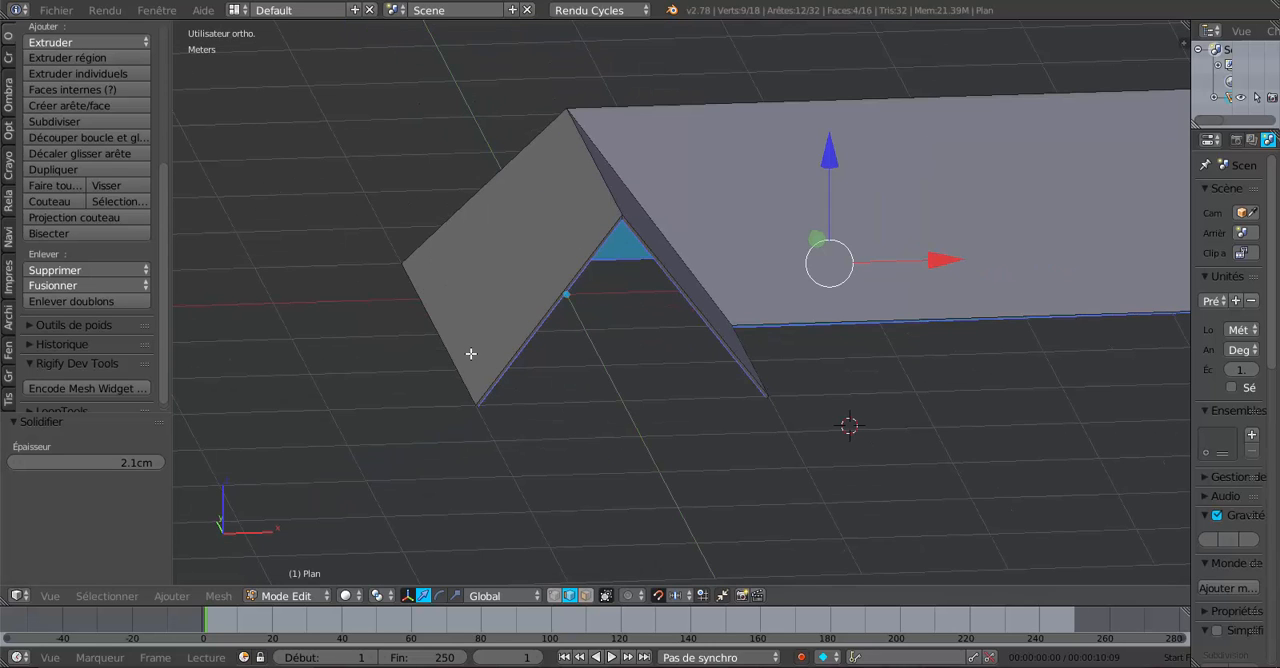
key(KP_7)
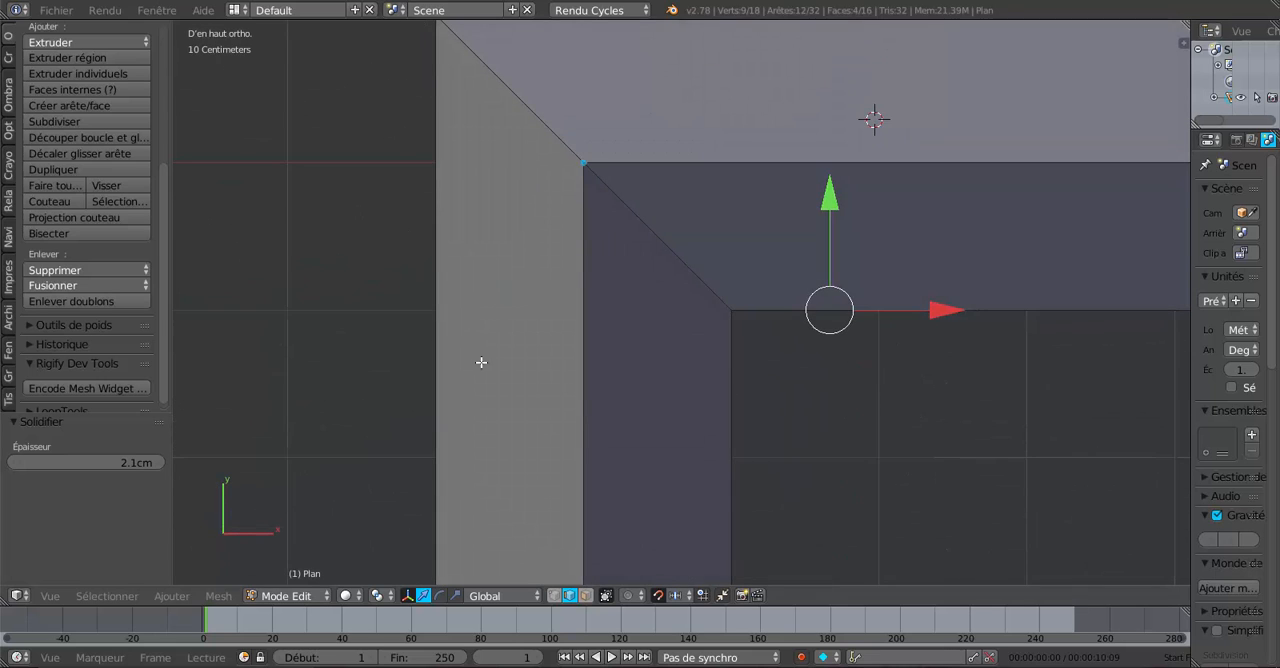
scroll(700, 460, down, 1)
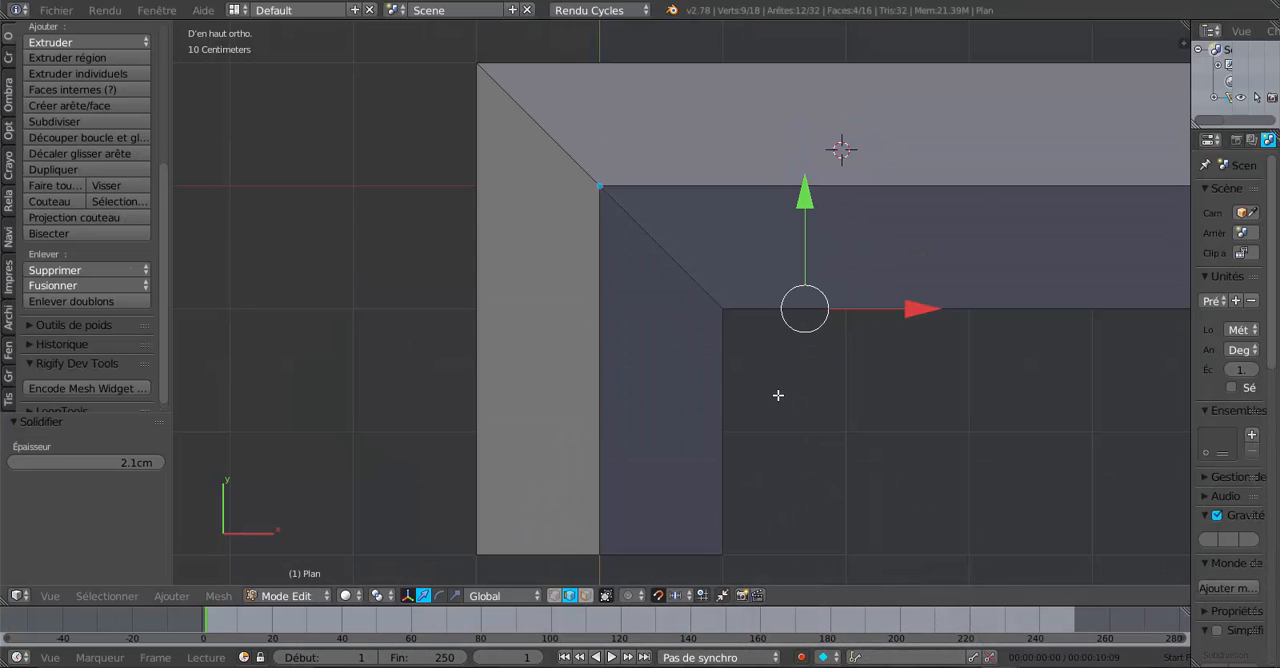
shift+middle_drag(771, 510, 774, 467)
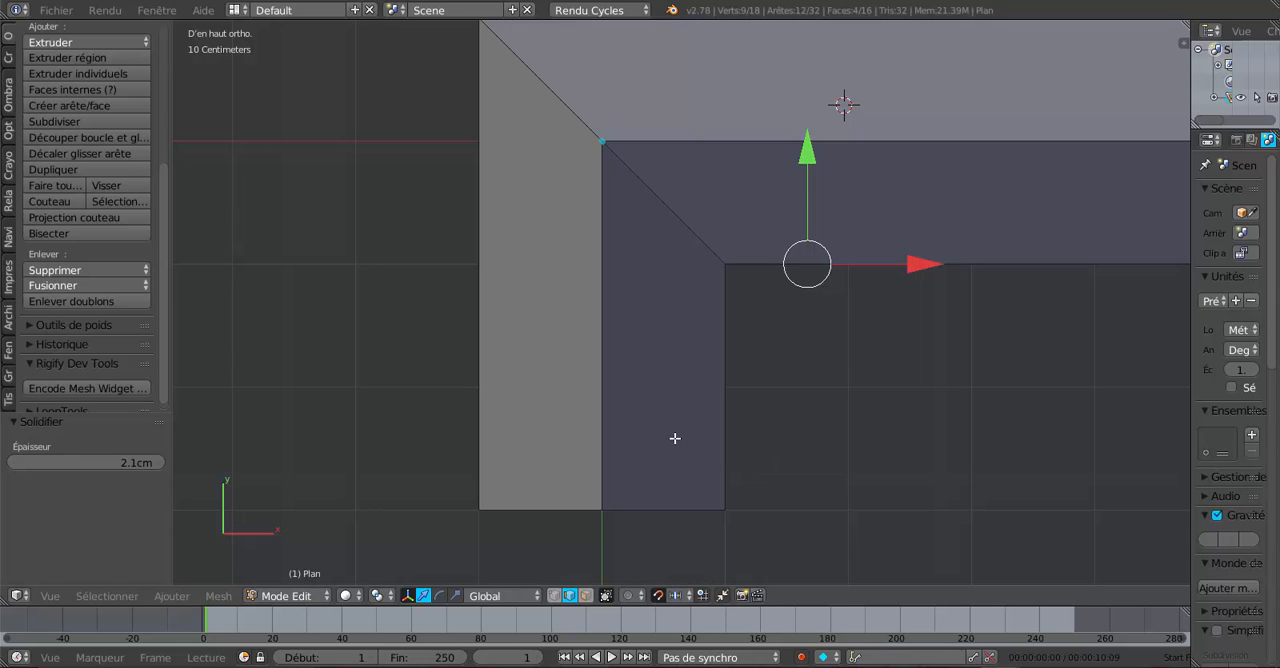
- Add one loop cut across the short wing, slide it to the open end and move it 70 cm along Y
key(a)
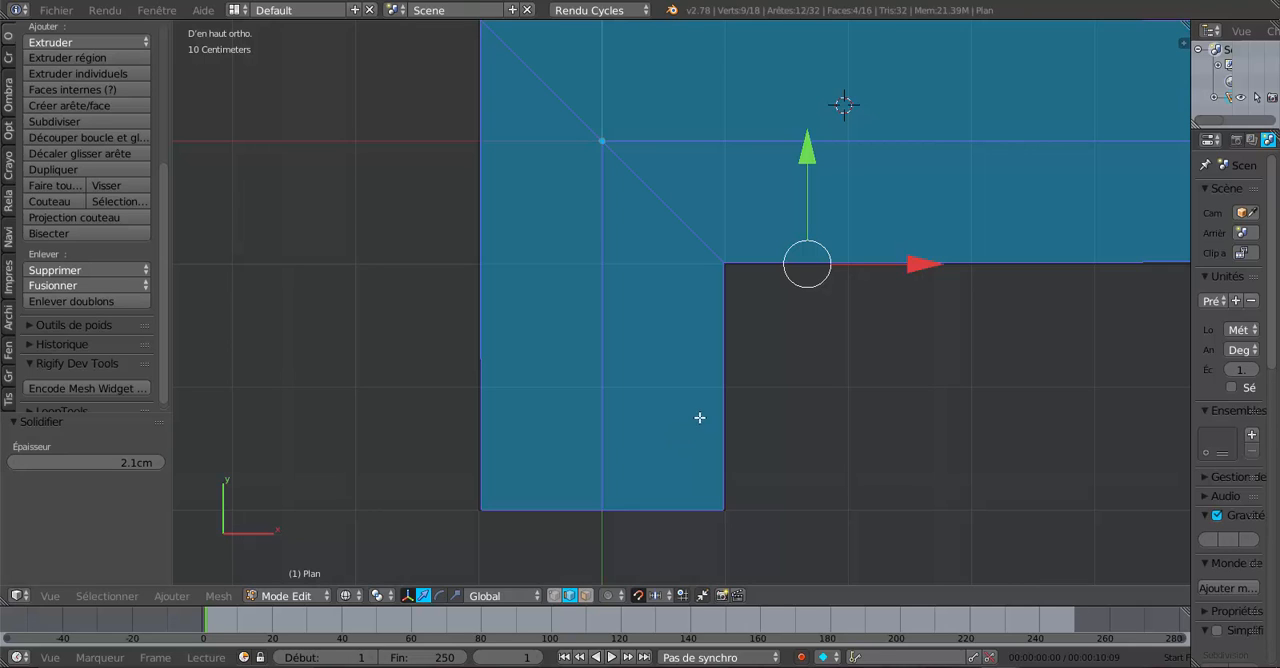
key(a)
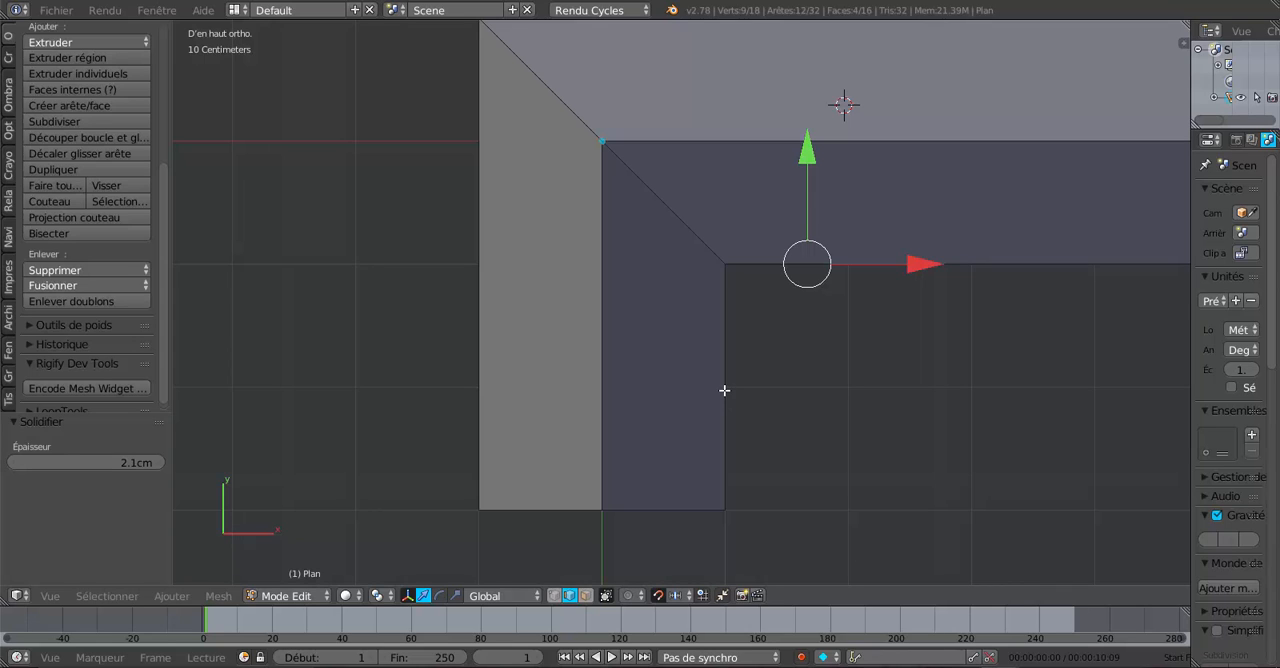
key(ctrl+r)
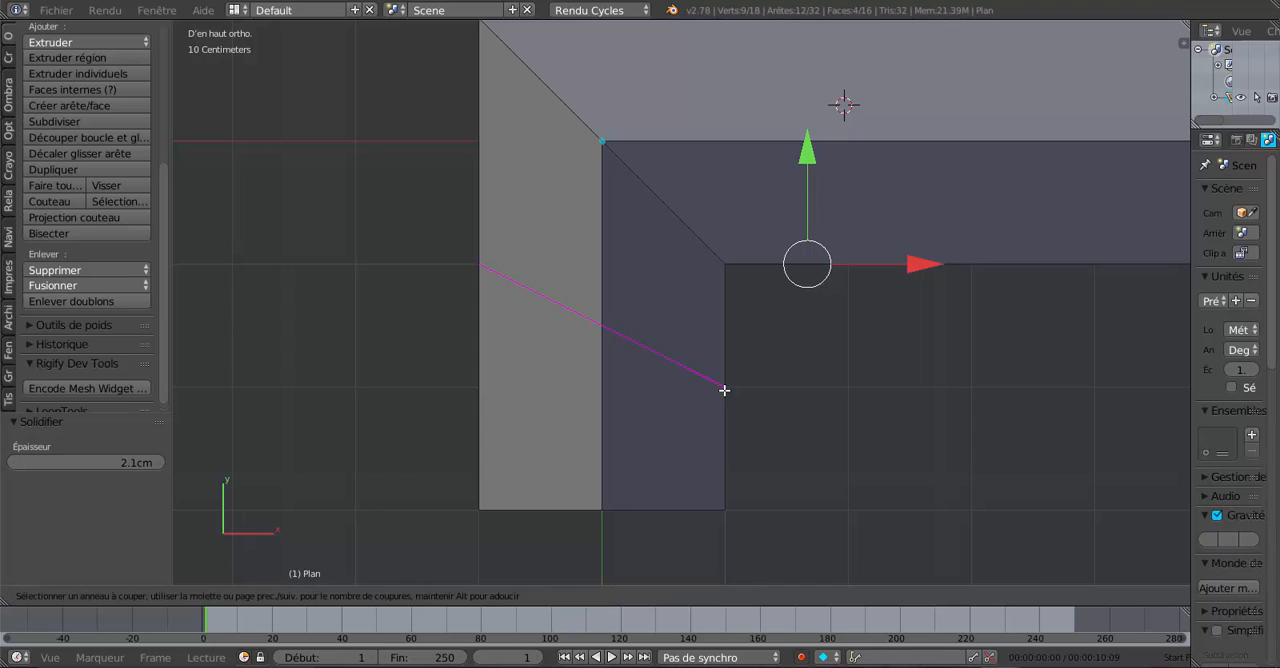
click(724, 390)
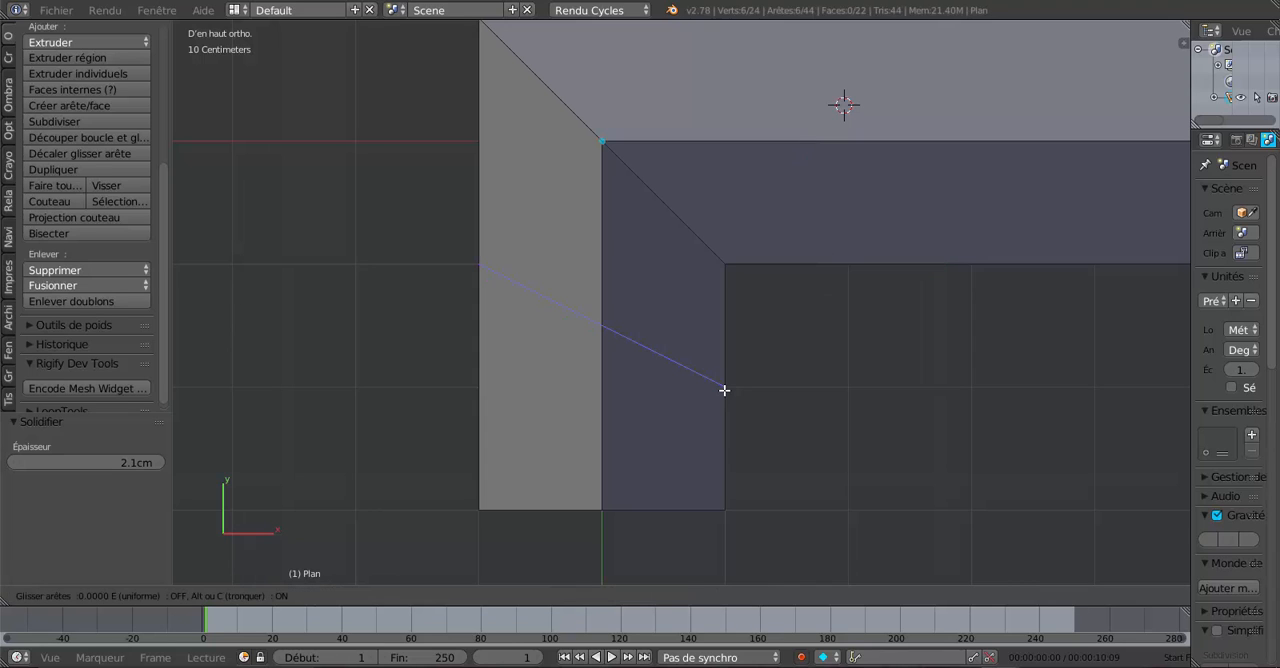
click(726, 515)
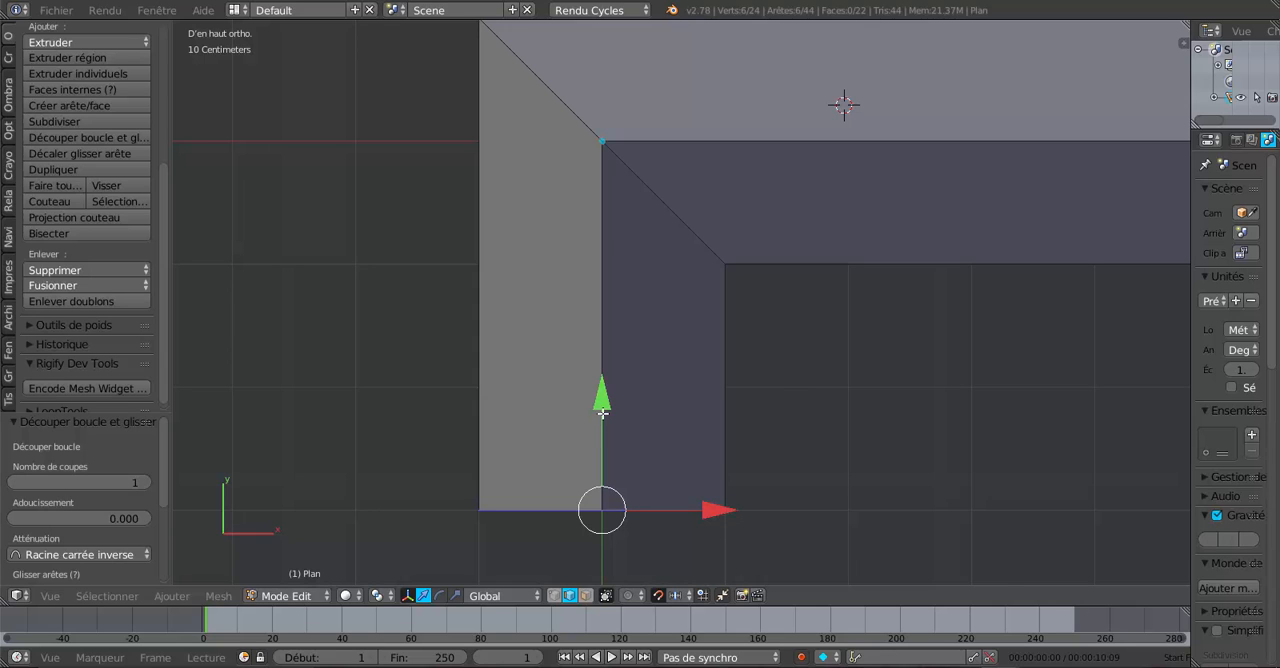
key(g)
key(y)
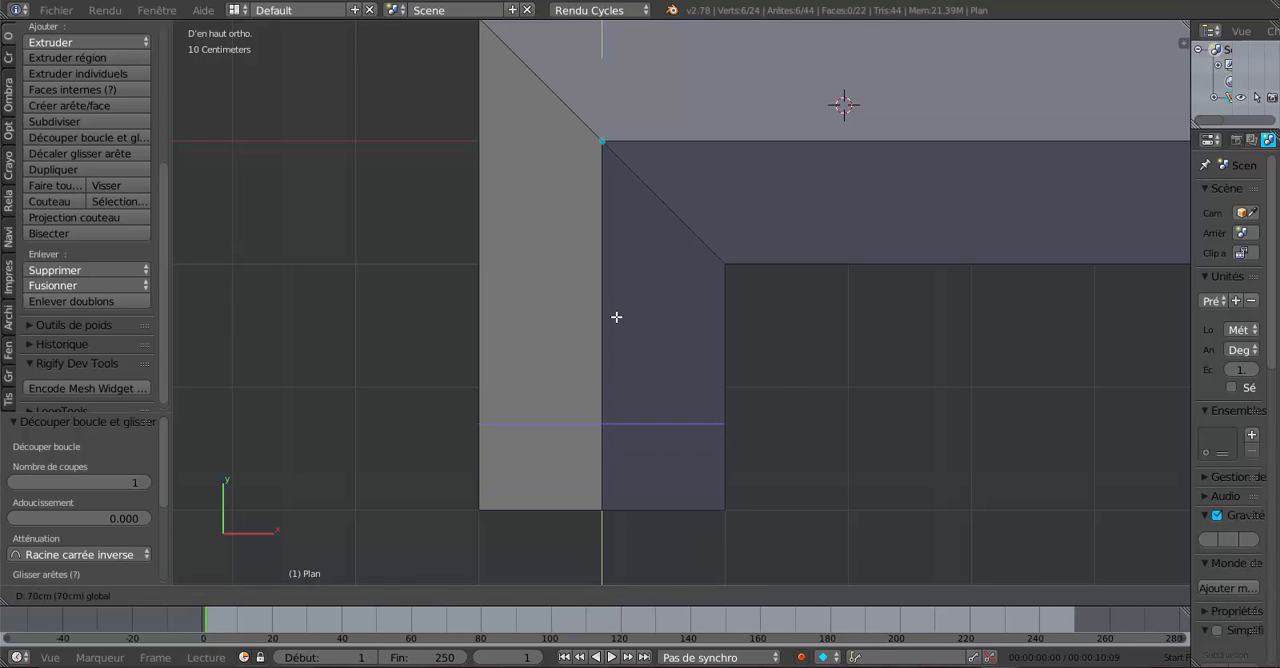
click(617, 318)
- Add a second loop cut between the first cut and the short wing's open end, slid 0.7 towards the first cut
scroll(605, 440, up, 4)
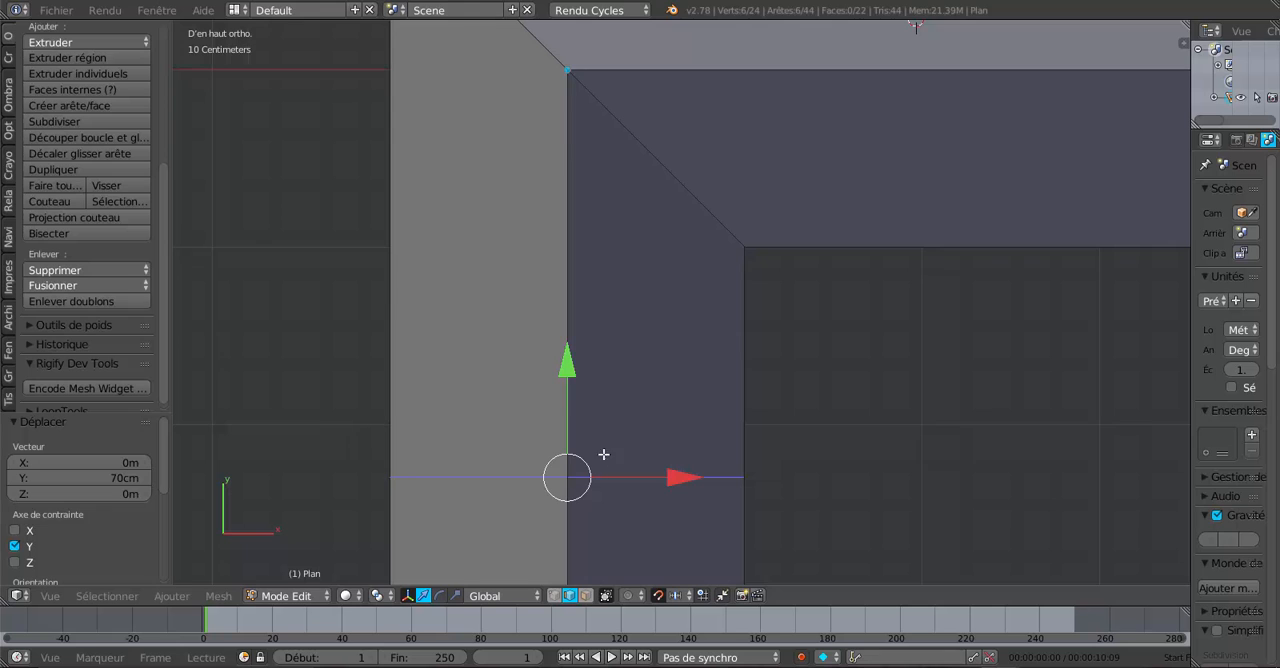
scroll(650, 339, down, 5)
shift+middle_drag(605, 495, 671, 330)
scroll(668, 346, up, 1)
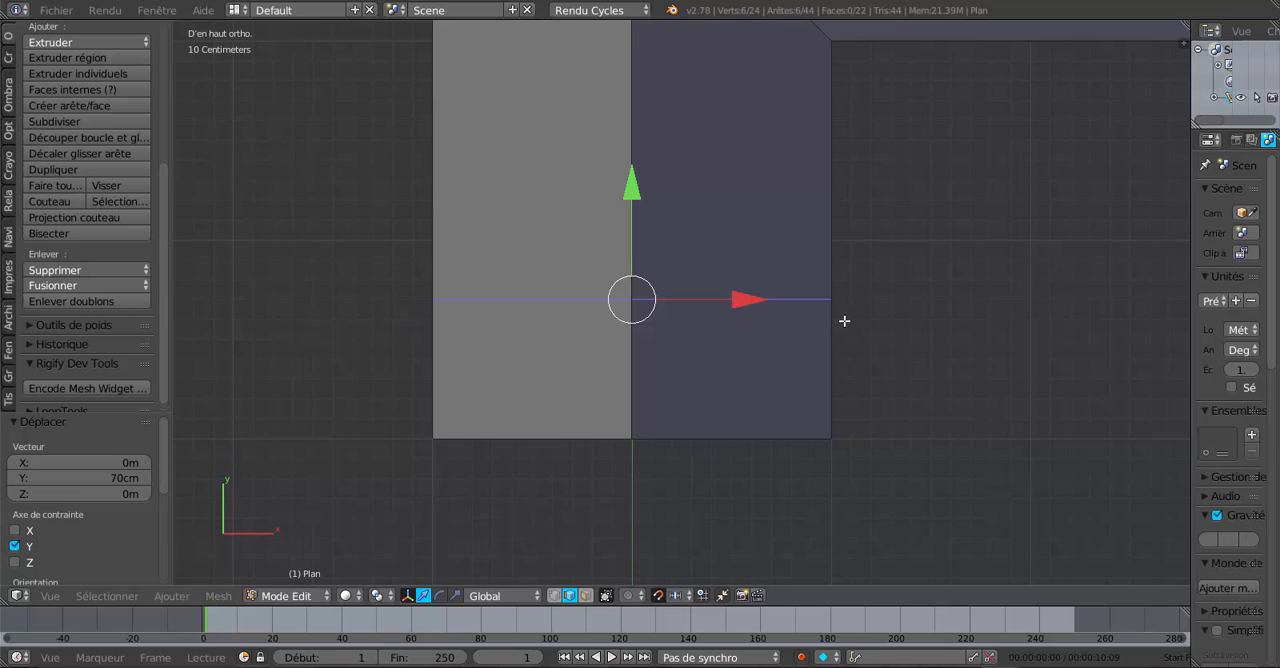
key(ctrl+r)
click(632, 363)
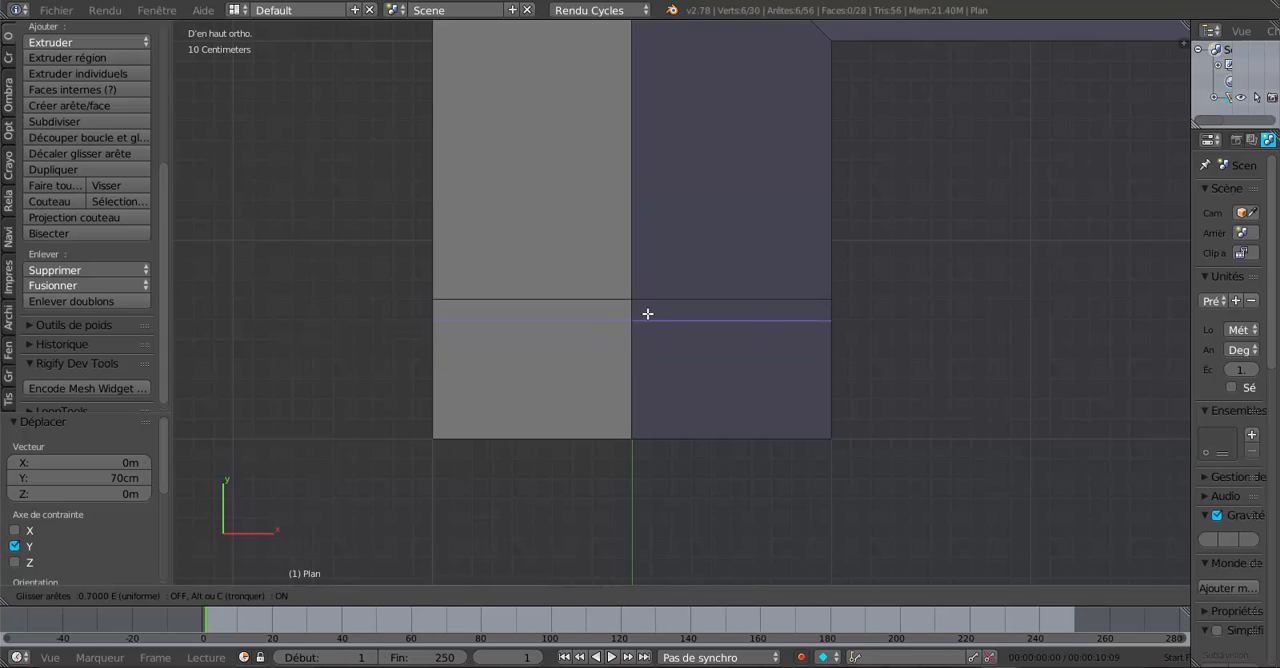
click(647, 314)
scroll(690, 412, up, 2)
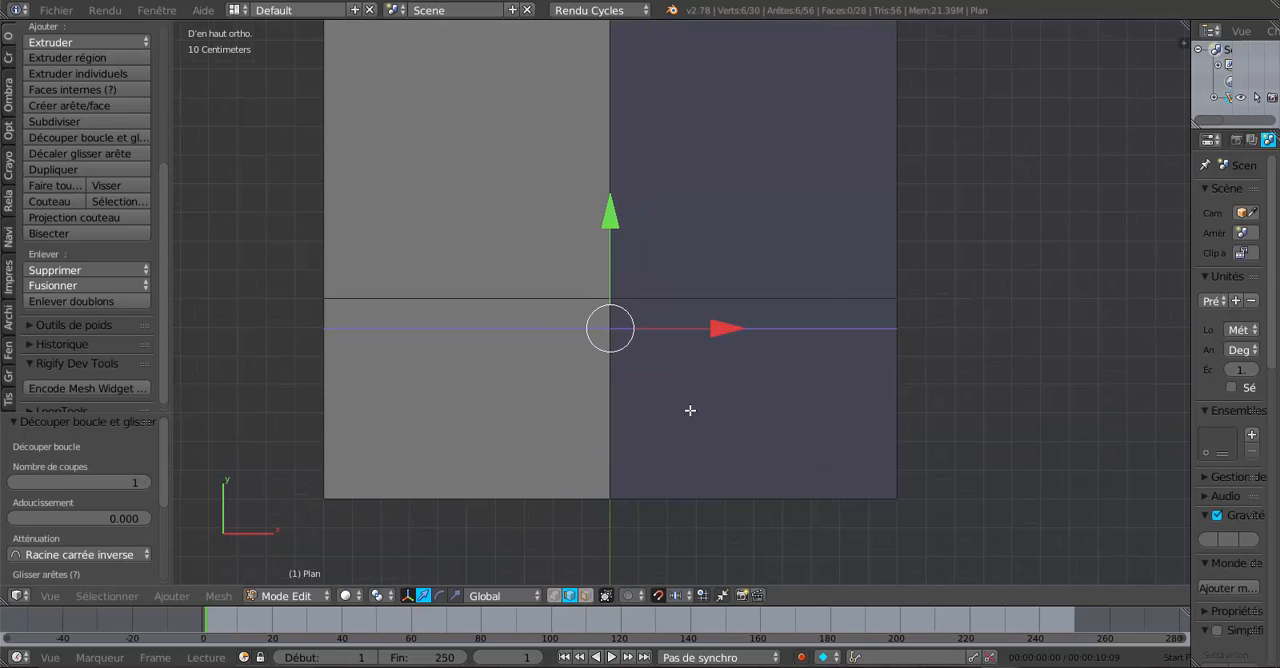
- Disable snapping and move the second loop cut 5.577 cm along Y, closer to the first cut
click(657, 595)
drag(611, 217, 624, 203)
scroll(638, 356, up, 3)
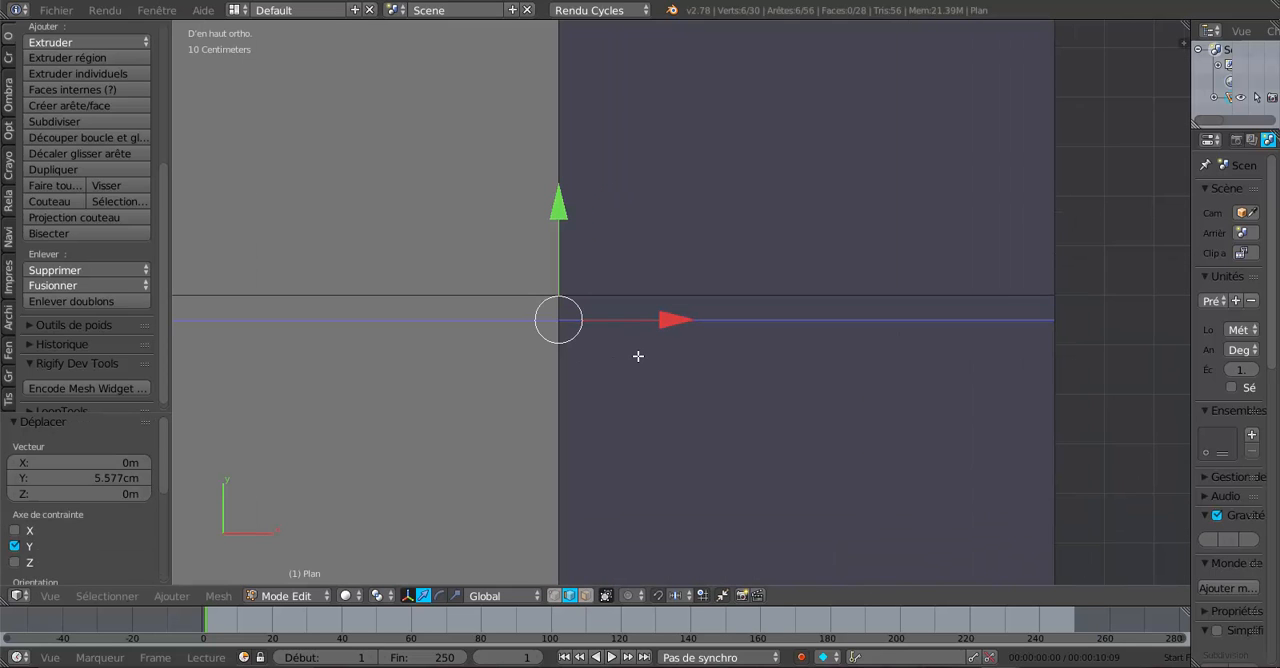
scroll(638, 356, down, 2)
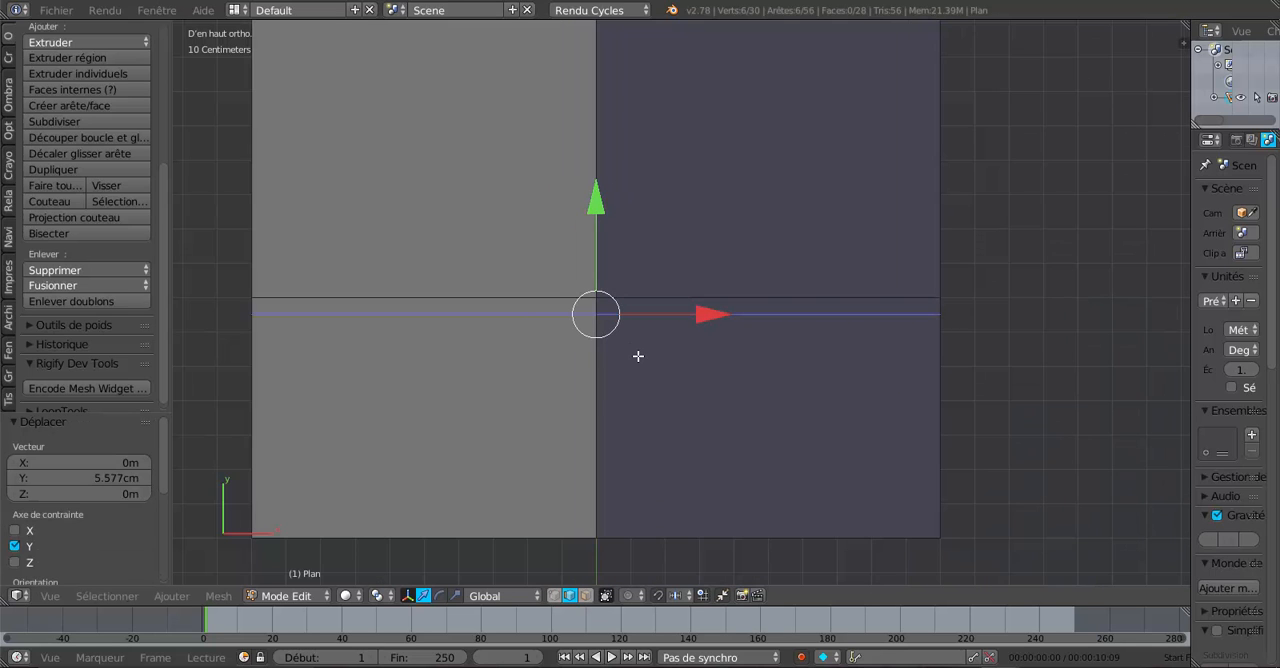
- Switch to face selection and select the narrow strip between the two cuts on both upper slopes of the short wing
click(585, 596)
right_click(511, 304)
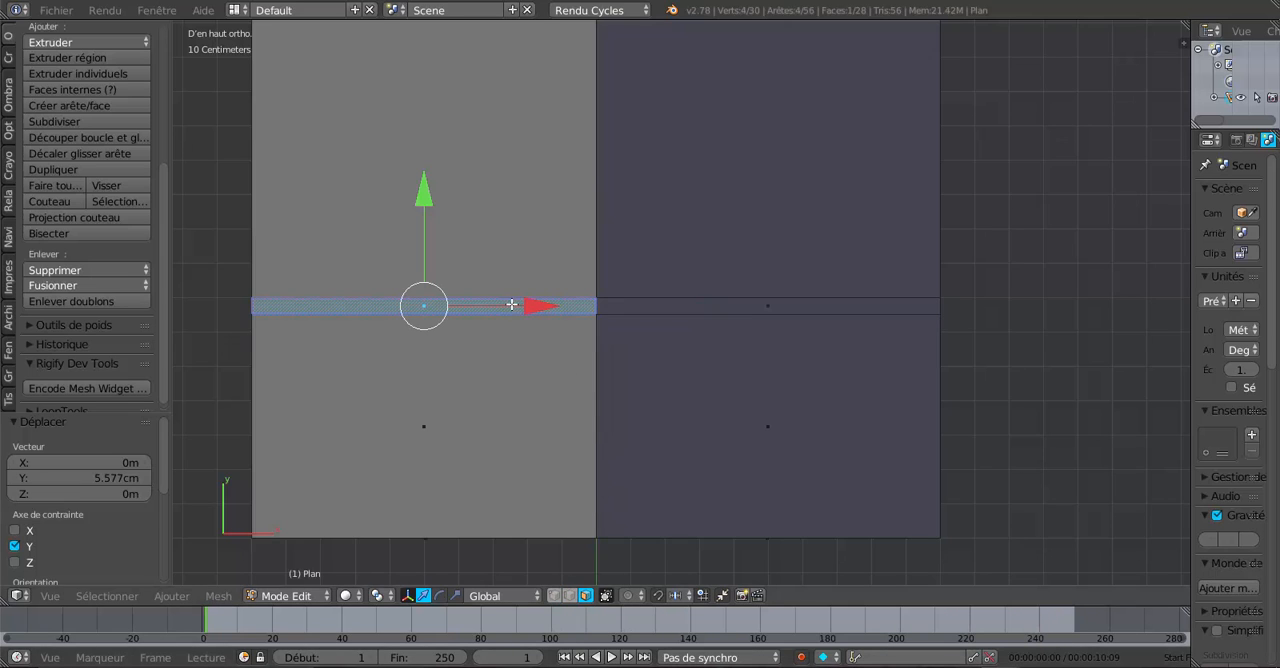
ctrl+right_click(700, 310)
scroll(540, 453, down, 3)
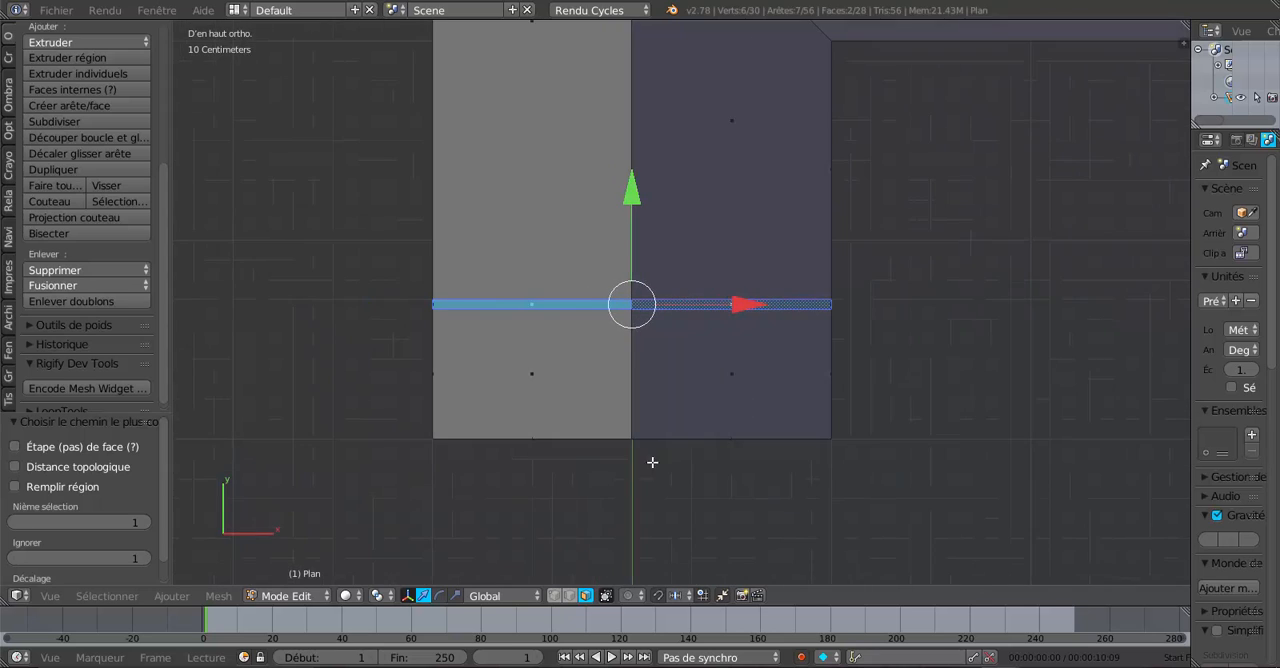
middle_drag(652, 462, 720, 355)
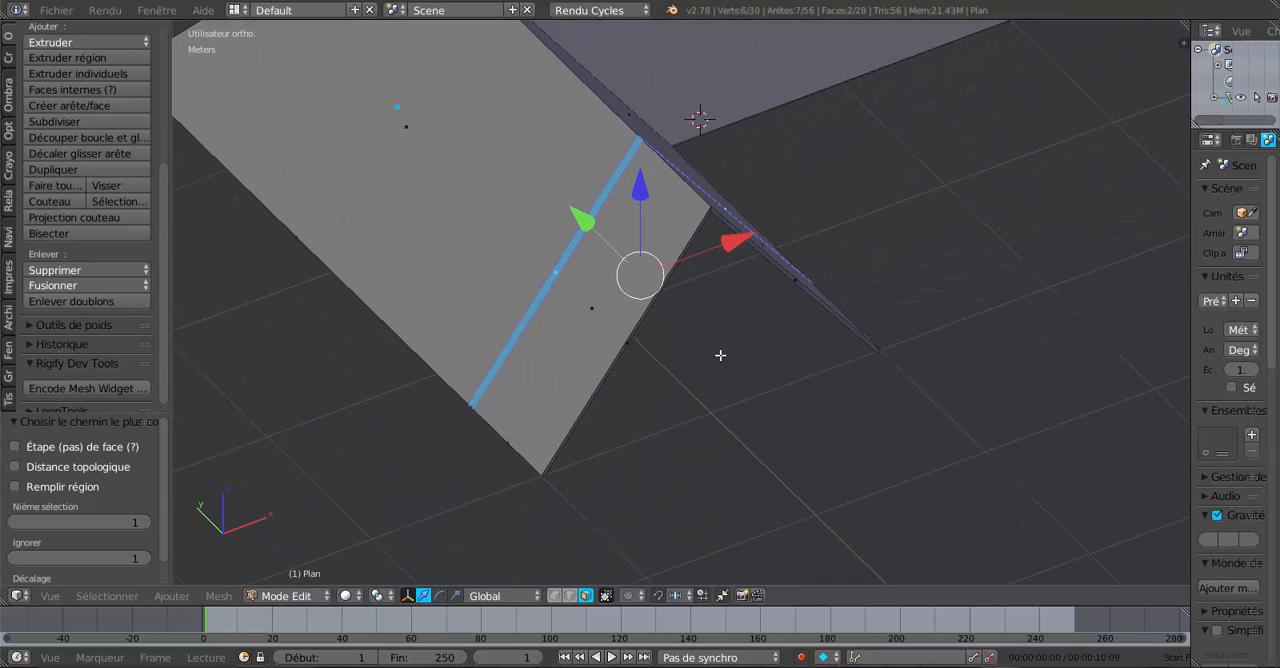
- Try to duplicate the two upper strip faces and move the copy -1.265 m along Y
key(shift+d)
right_click(720, 355)
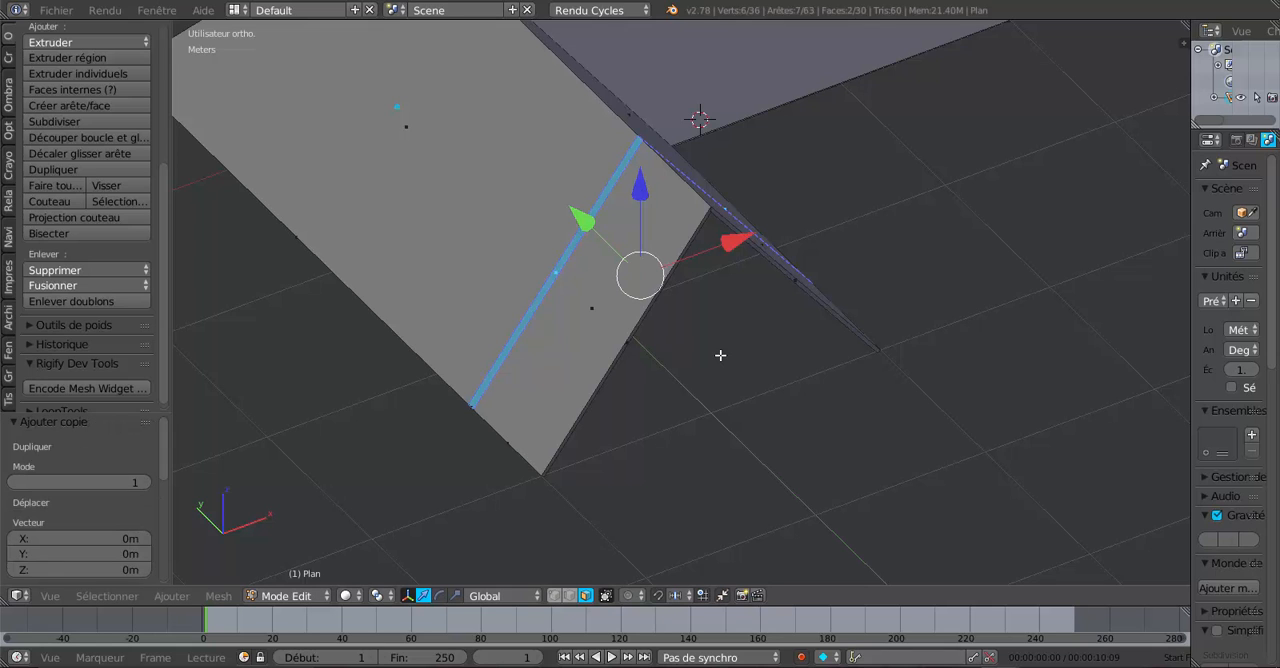
drag(582, 226, 712, 346)
middle_drag(723, 391, 676, 357)
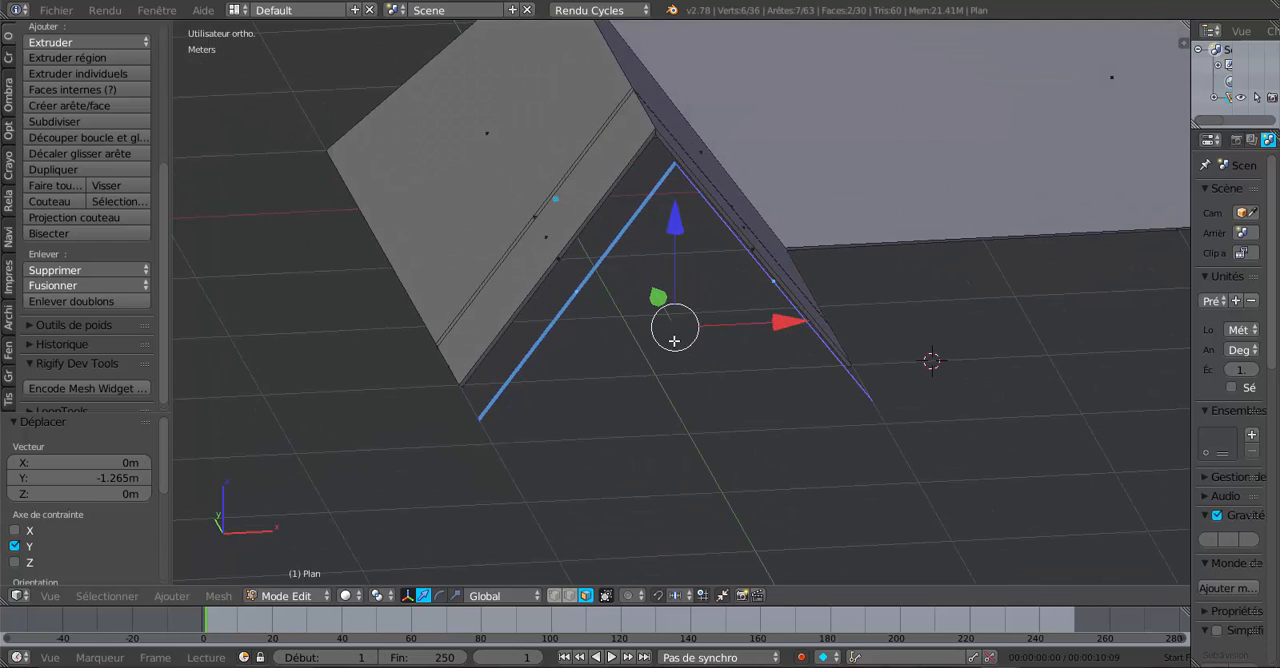
key(ctrl+z)
key(ctrl+z)
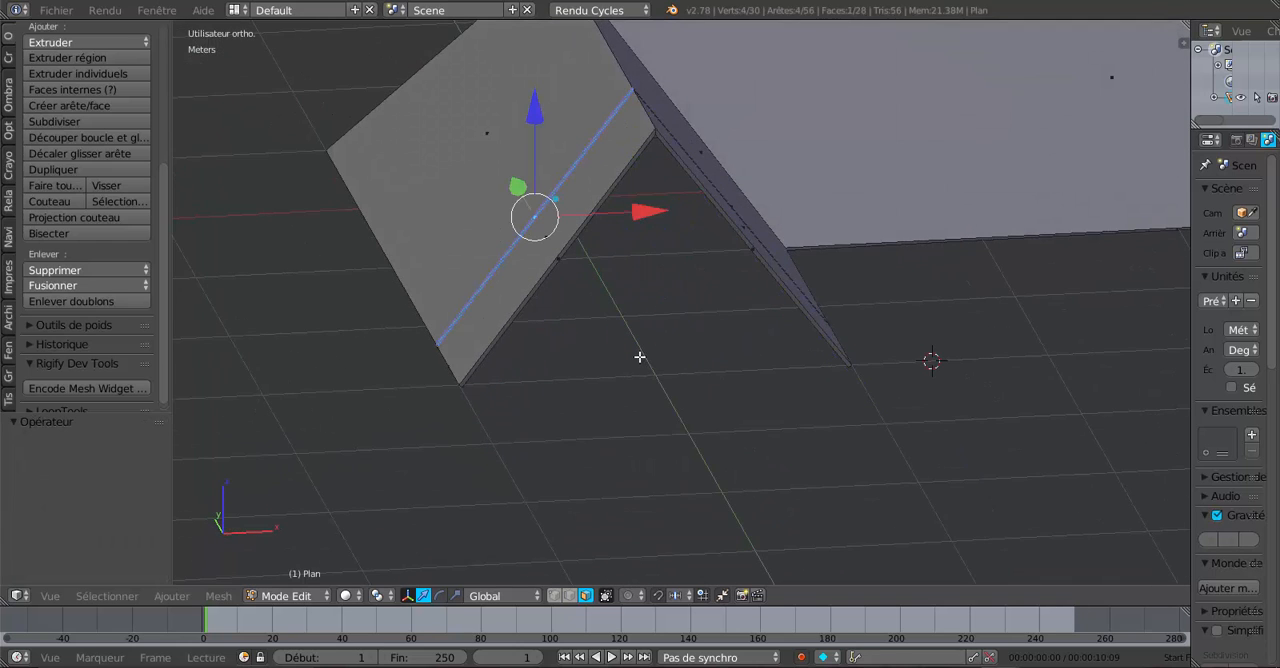
- Clear the selection and select the narrow strip faces on the underside of both short-wing slopes
middle_drag(640, 357, 582, 258)
key(a)
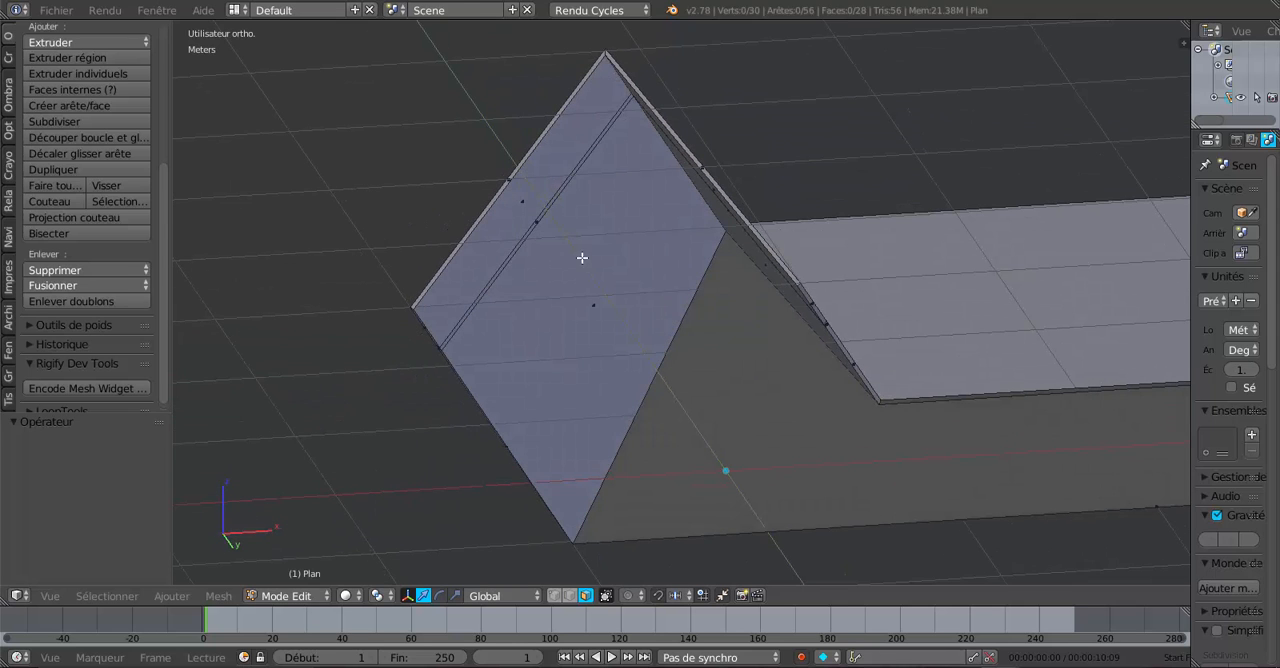
right_click(540, 220)
middle_drag(699, 277, 740, 240)
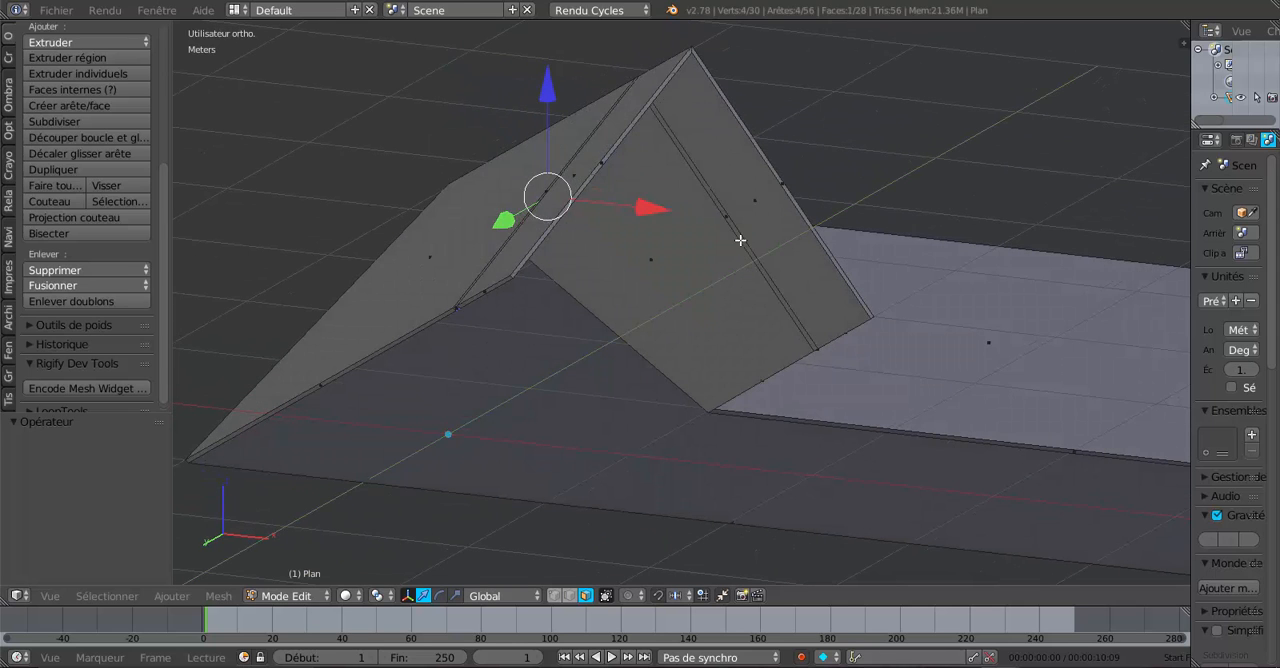
shift+right_click(740, 240)
- Duplicate the two underside strip faces and move the copy -1.549 m along Y, clear of the roof
key(shift+d)
right_click(700, 338)
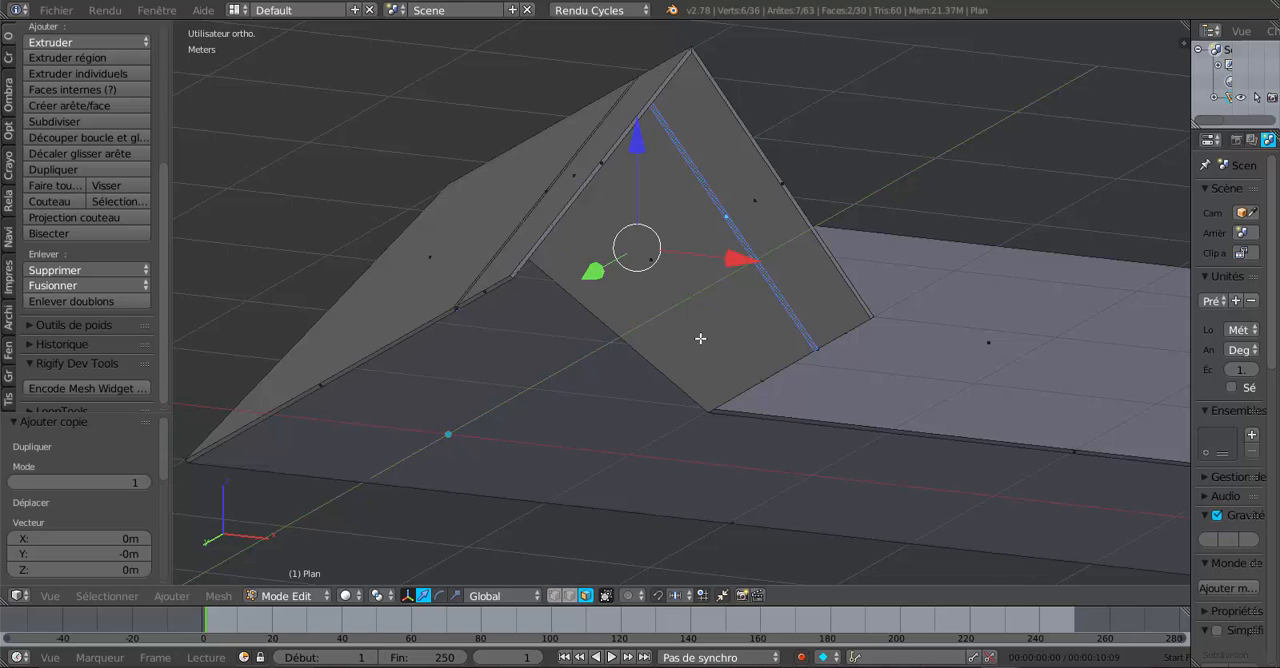
middle_drag(700, 340, 712, 450)
drag(607, 246, 757, 374)
middle_drag(757, 374, 820, 420)
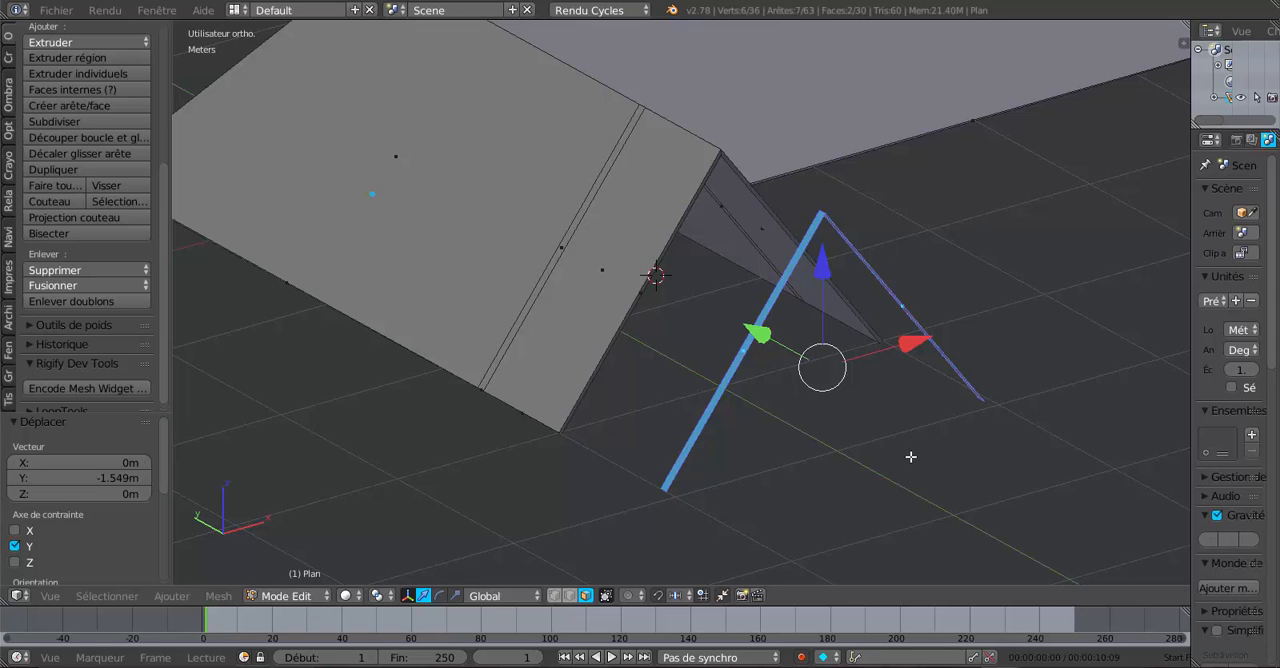
- Separate the two duplicated underside strip faces into their own object and return to Object Mode
key(p)
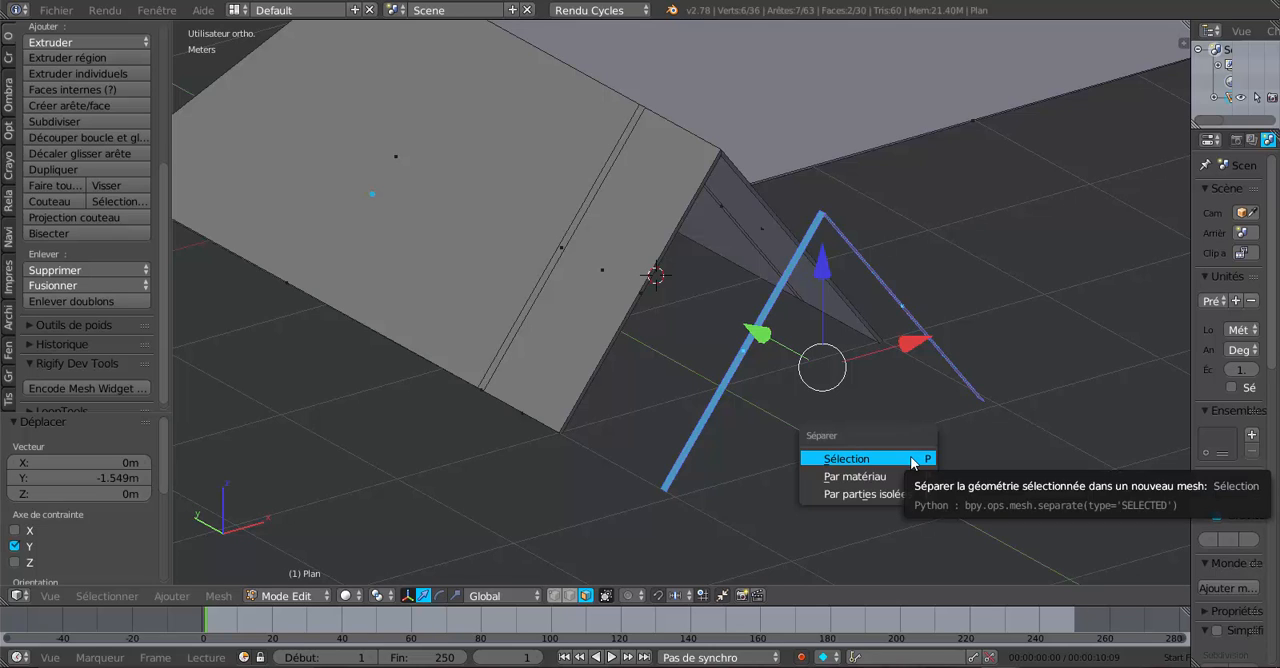
click(895, 465)
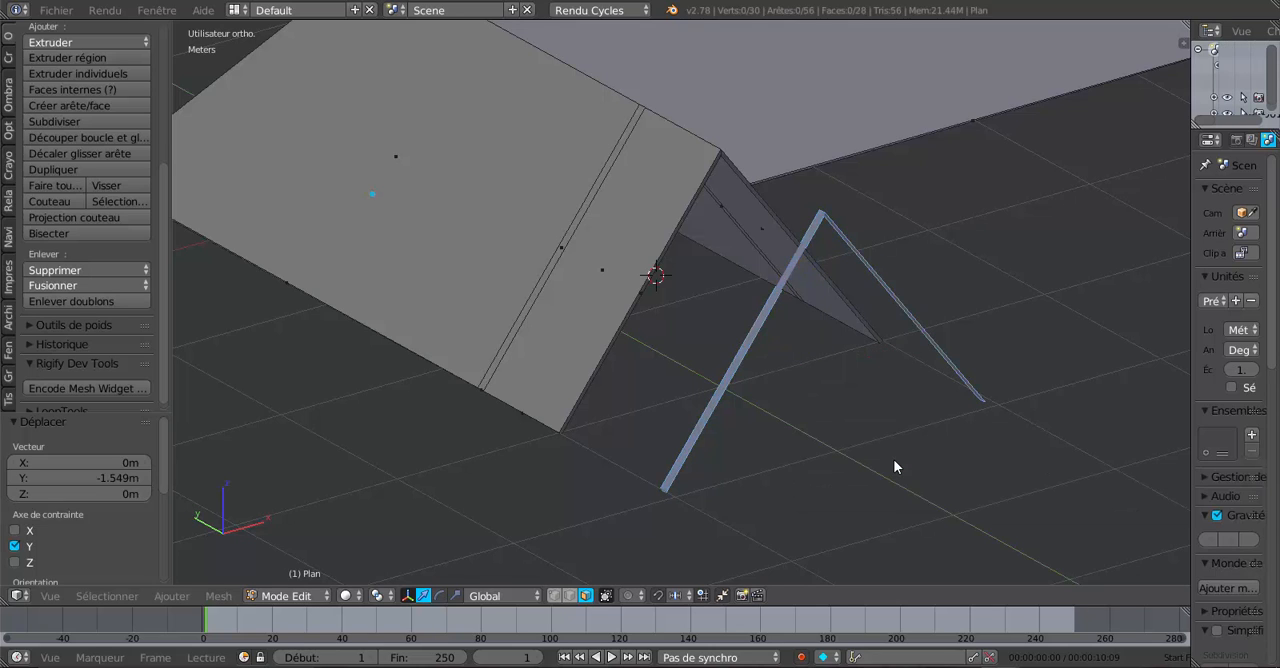
key(Tab)
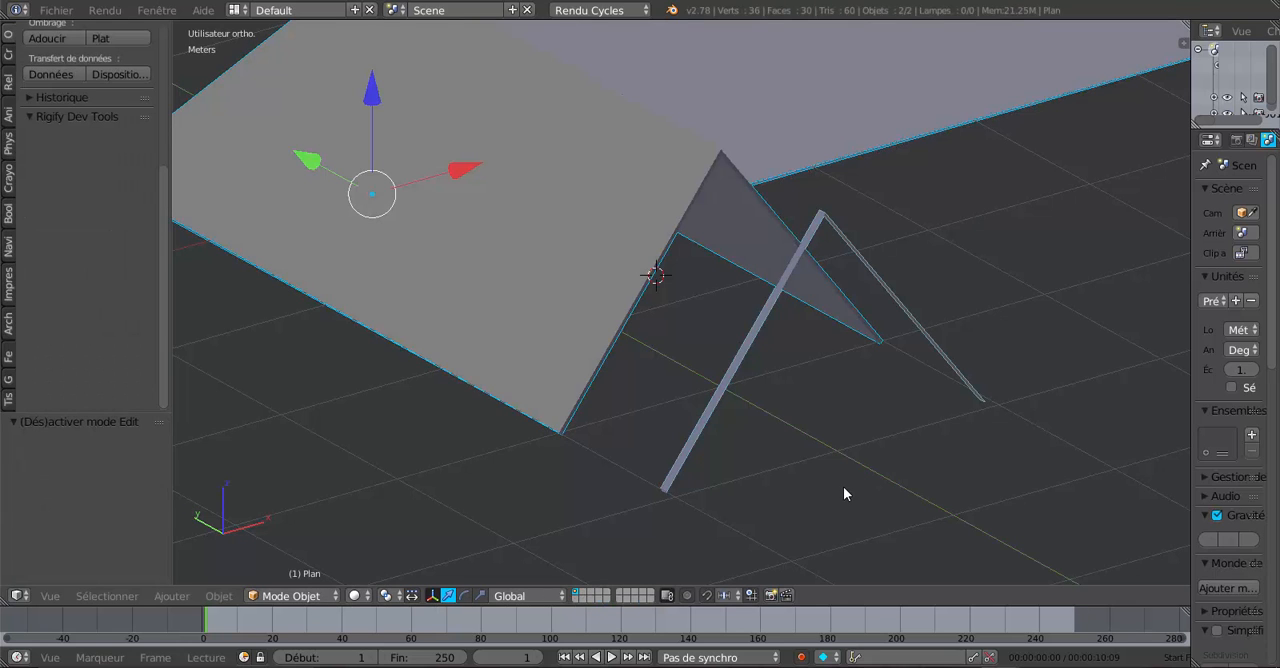
- Select only the separated strip object in front of the short wing, leaving the roof unselected
middle_drag(777, 461, 769, 507)
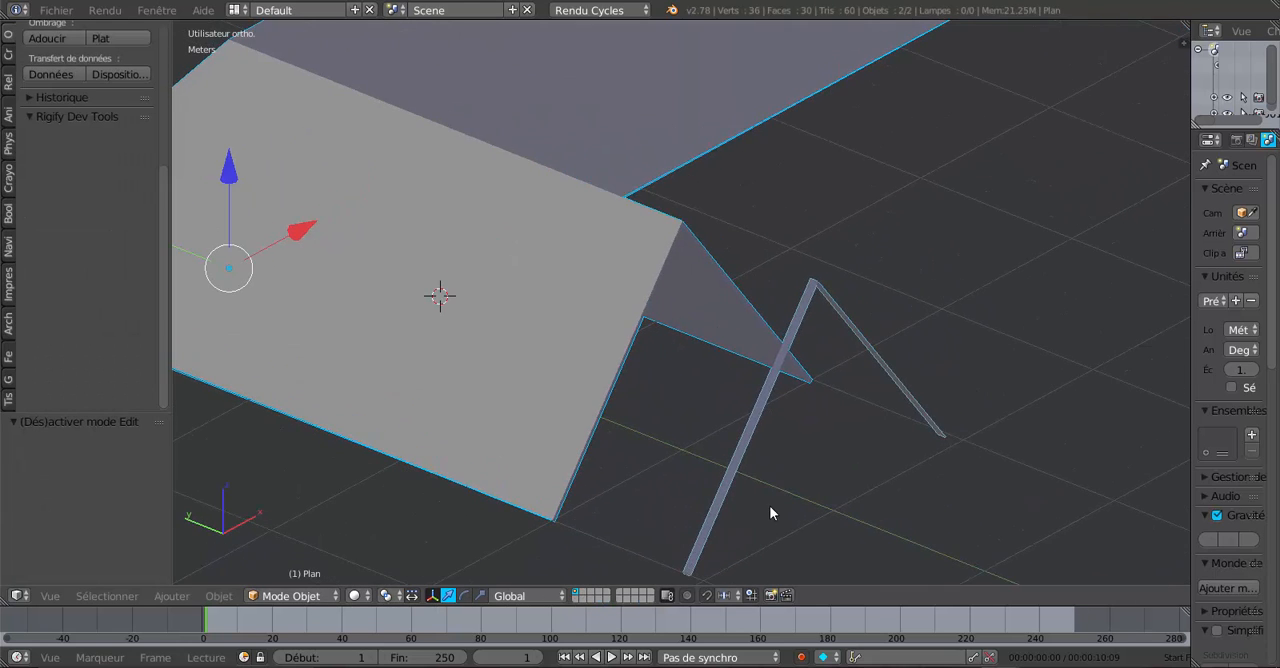
right_click(762, 410)
right_click(597, 334)
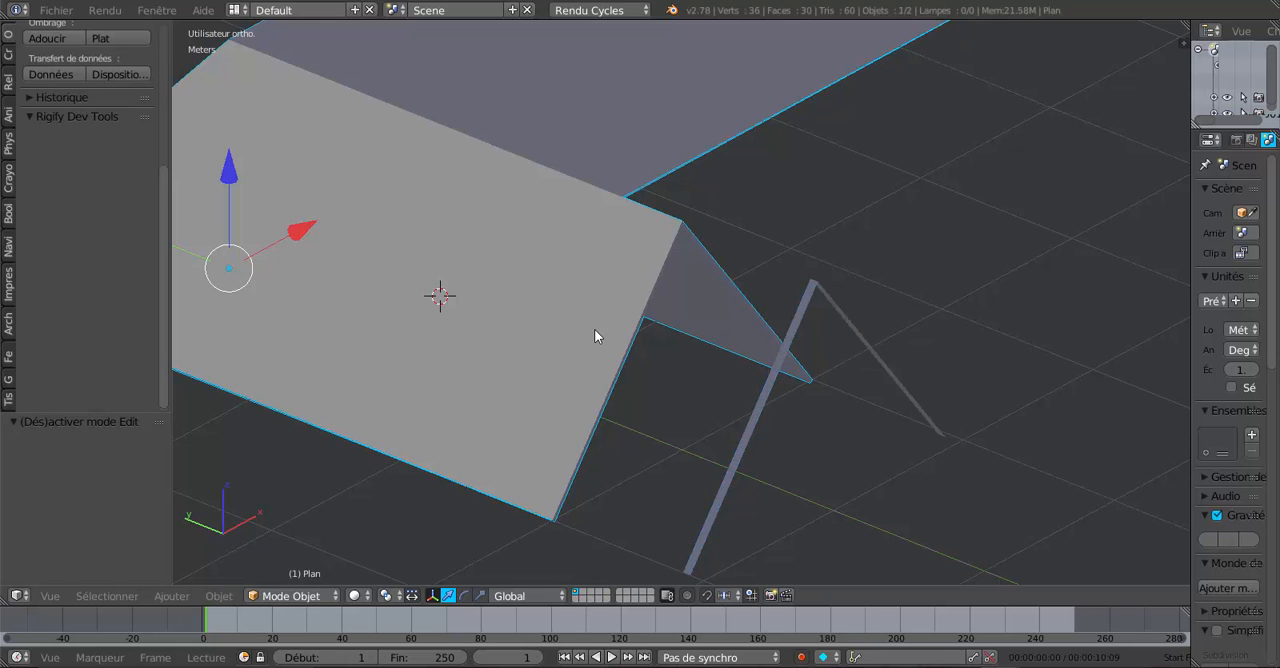
right_click(749, 423)
right_click(661, 357)
right_click(765, 402)
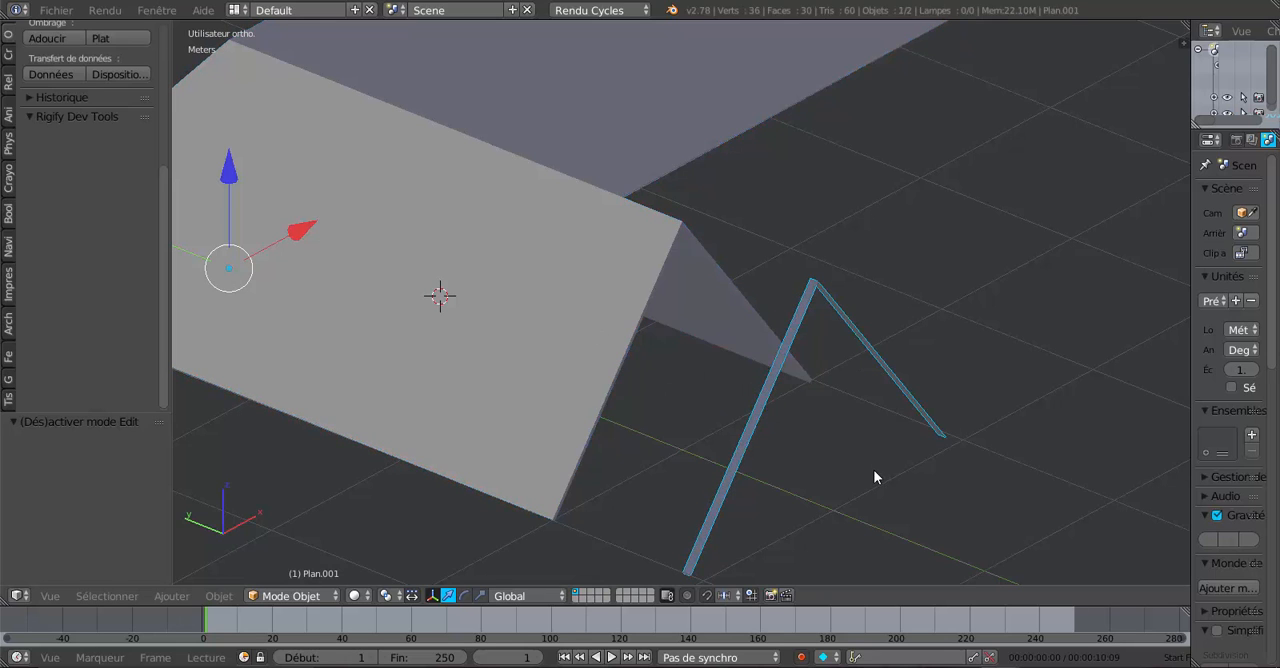
- Extrude both faces of the strip object and move the extrusion -8.641 cm along Z to give the rafters thickness
middle_drag(874, 474, 852, 459)
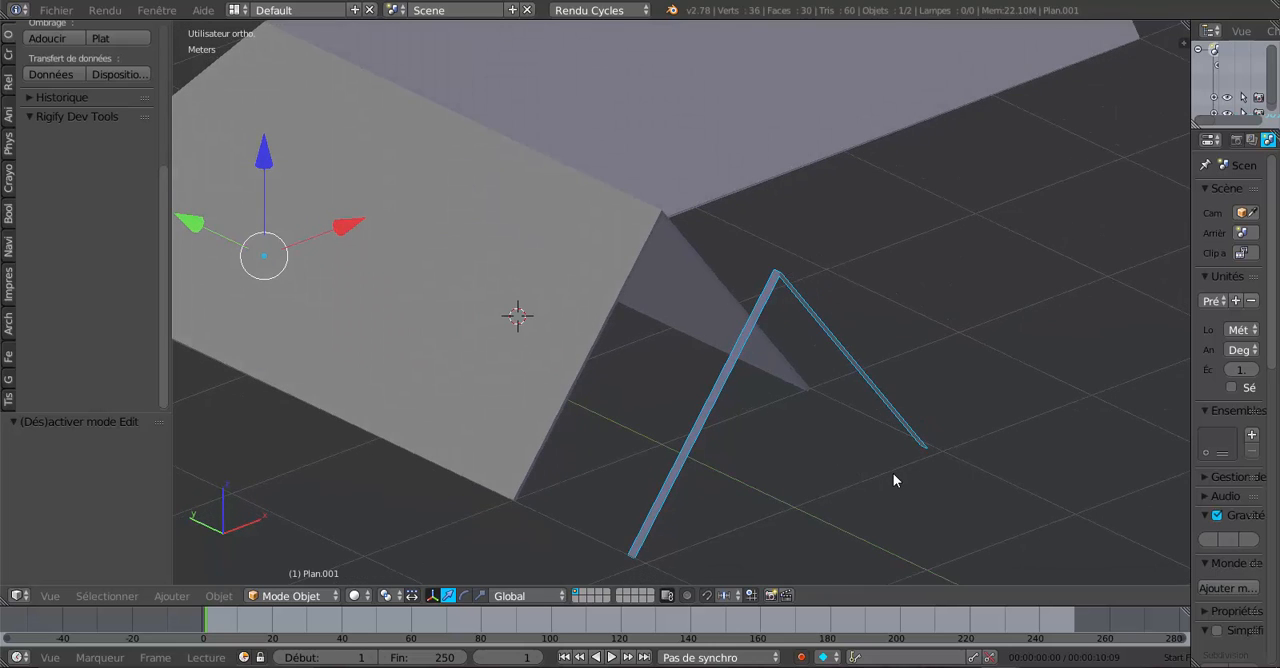
middle_drag(831, 511, 820, 503)
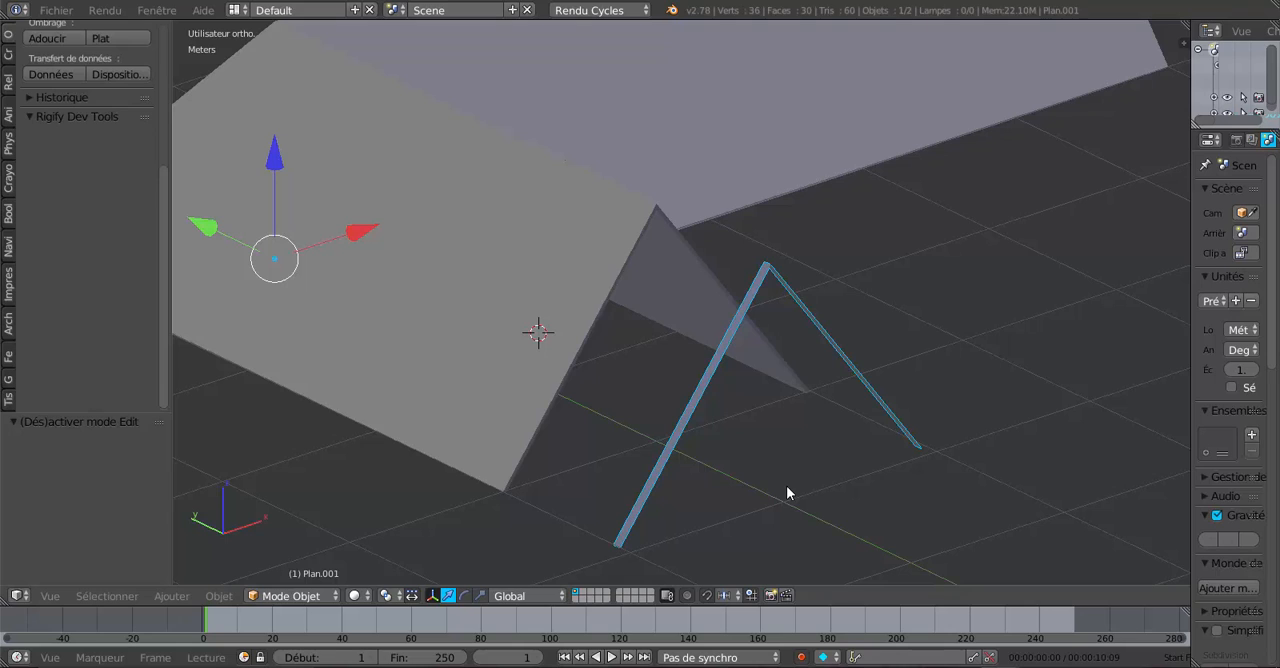
key(Tab)
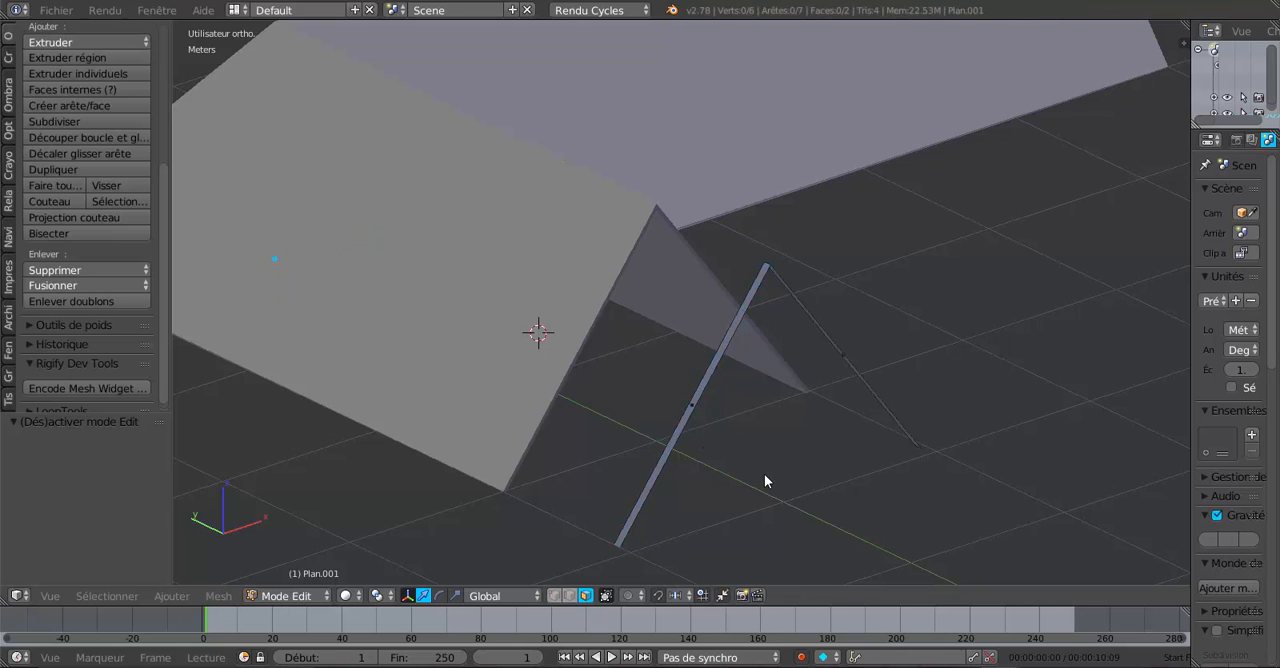
key(a)
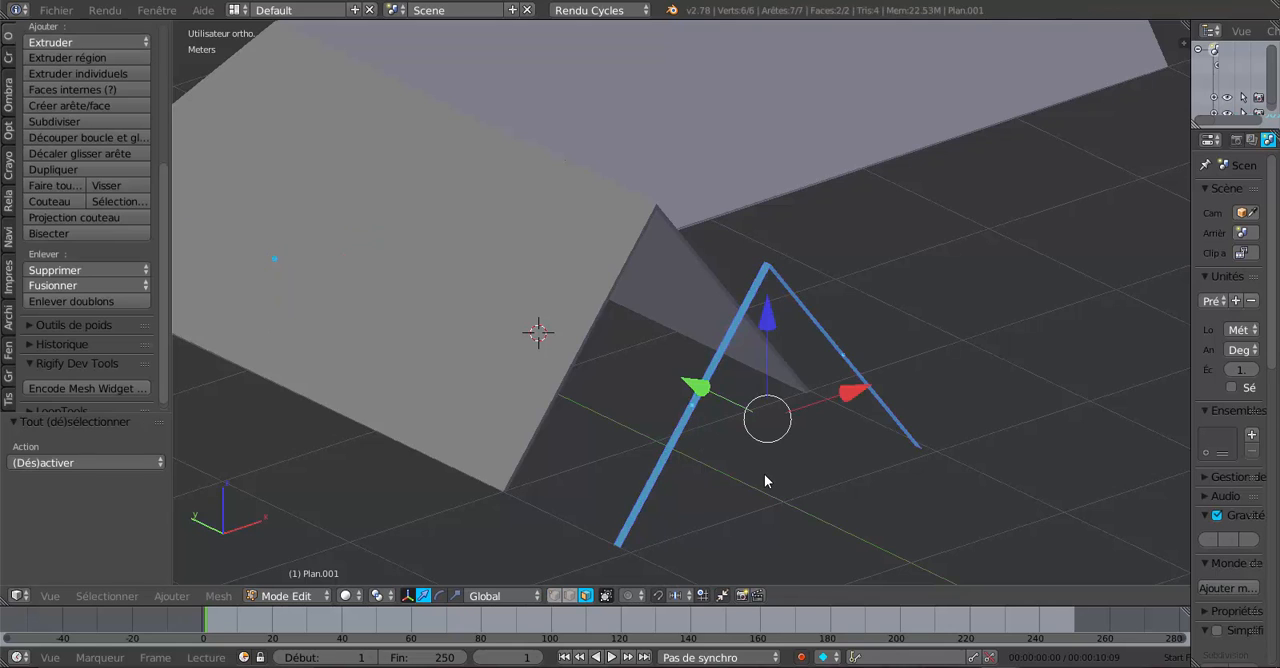
middle_drag(780, 489, 759, 473)
scroll(721, 453, up, 1)
key(e)
right_click(759, 473)
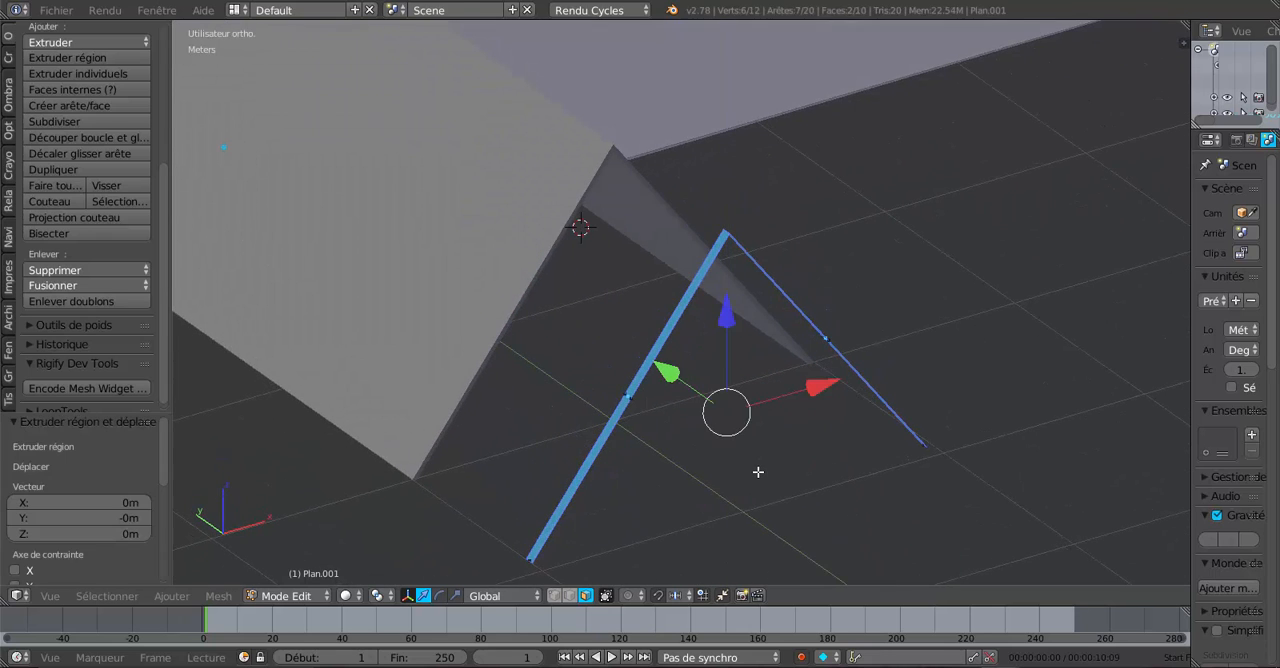
key(g)
key(z)
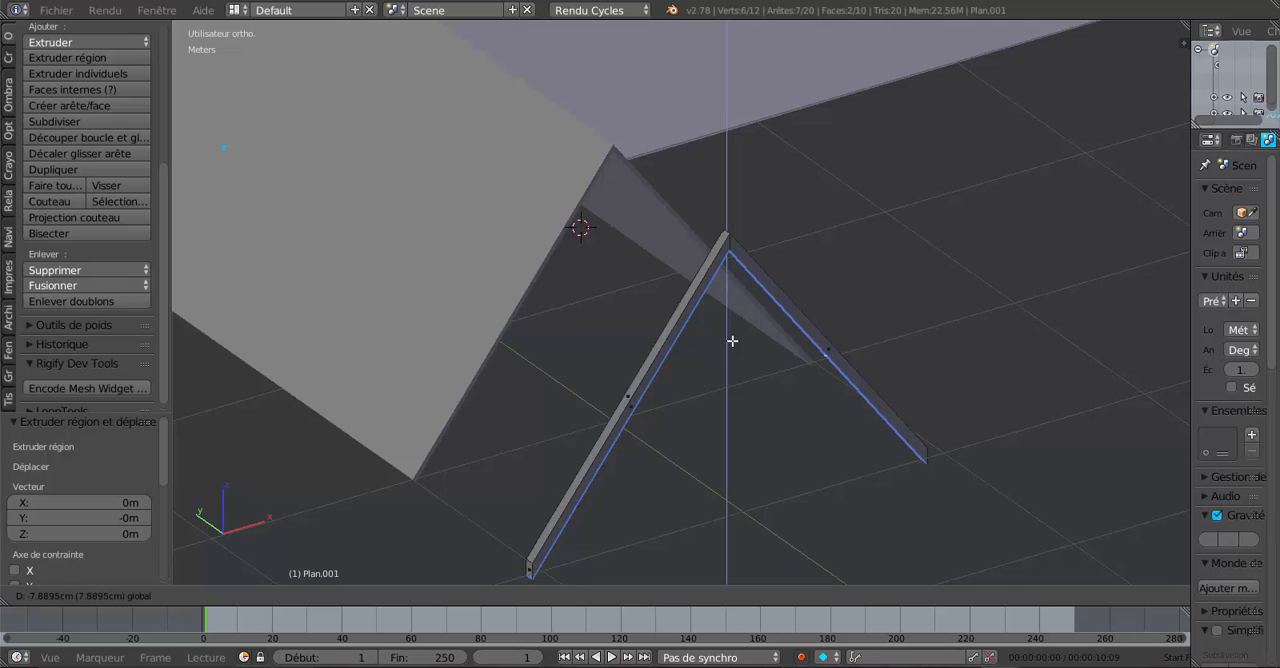
click(734, 343)
- Move the extruded underside faces of the rafter pair 1.039 cm up along Z
middle_drag(734, 343, 689, 371)
key(g)
key(z)
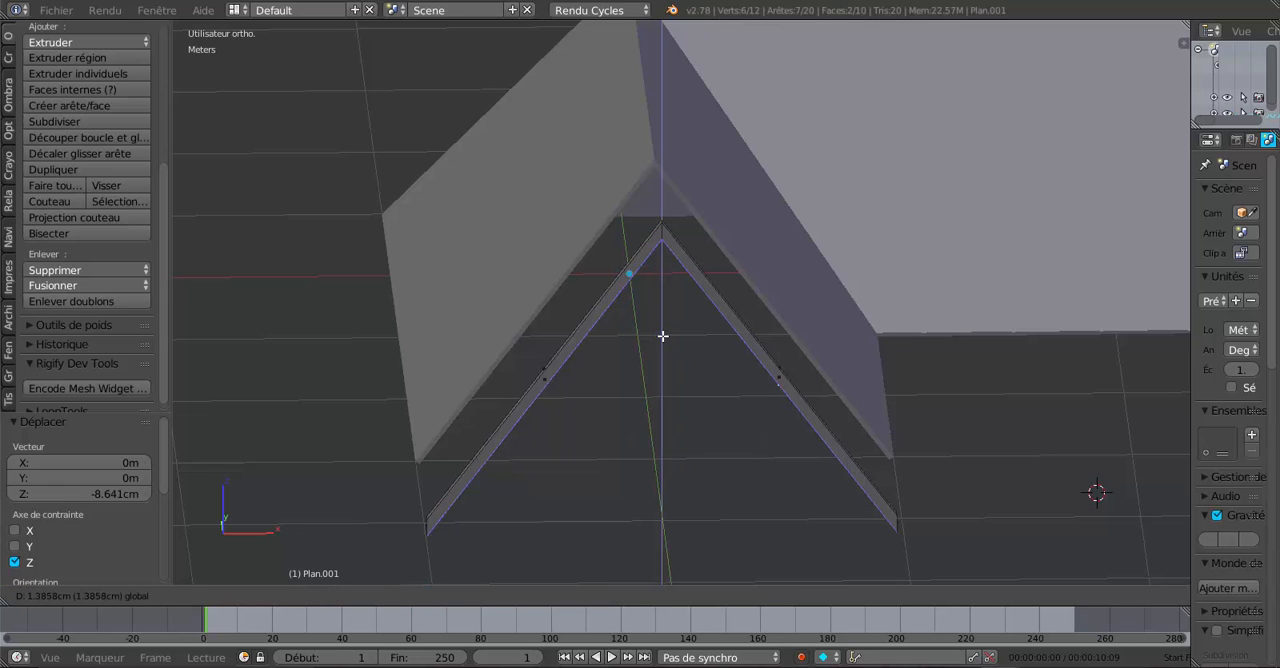
click(663, 337)
- Inspect the rafter pair's thickness and lower ends from the front, and compare them with the chevrons in the framing diagram
scroll(656, 359, up, 2)
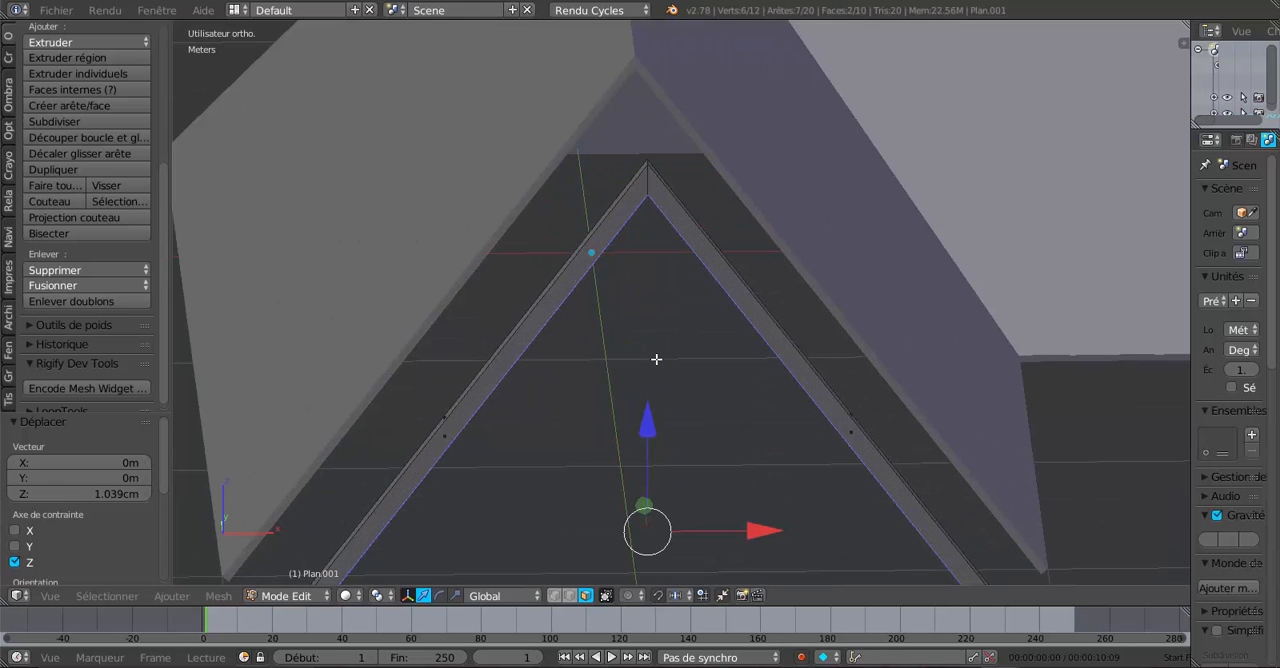
key(KP_1)
scroll(656, 359, down, 2)
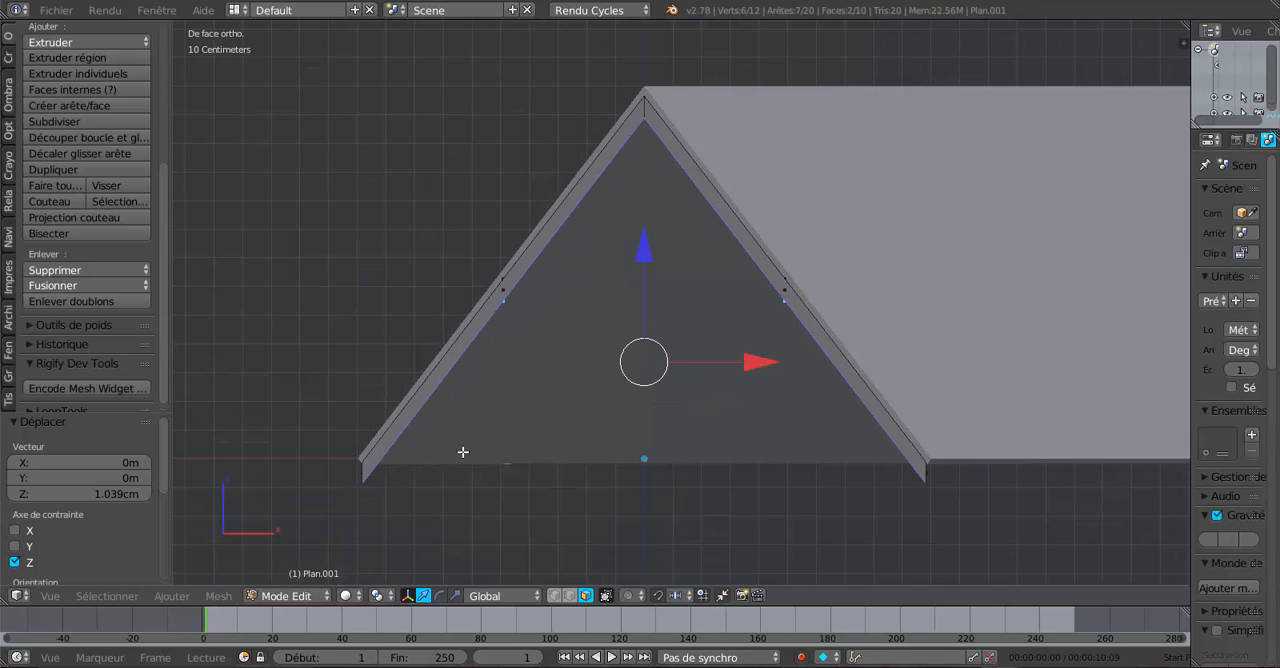
scroll(934, 500, up, 3)
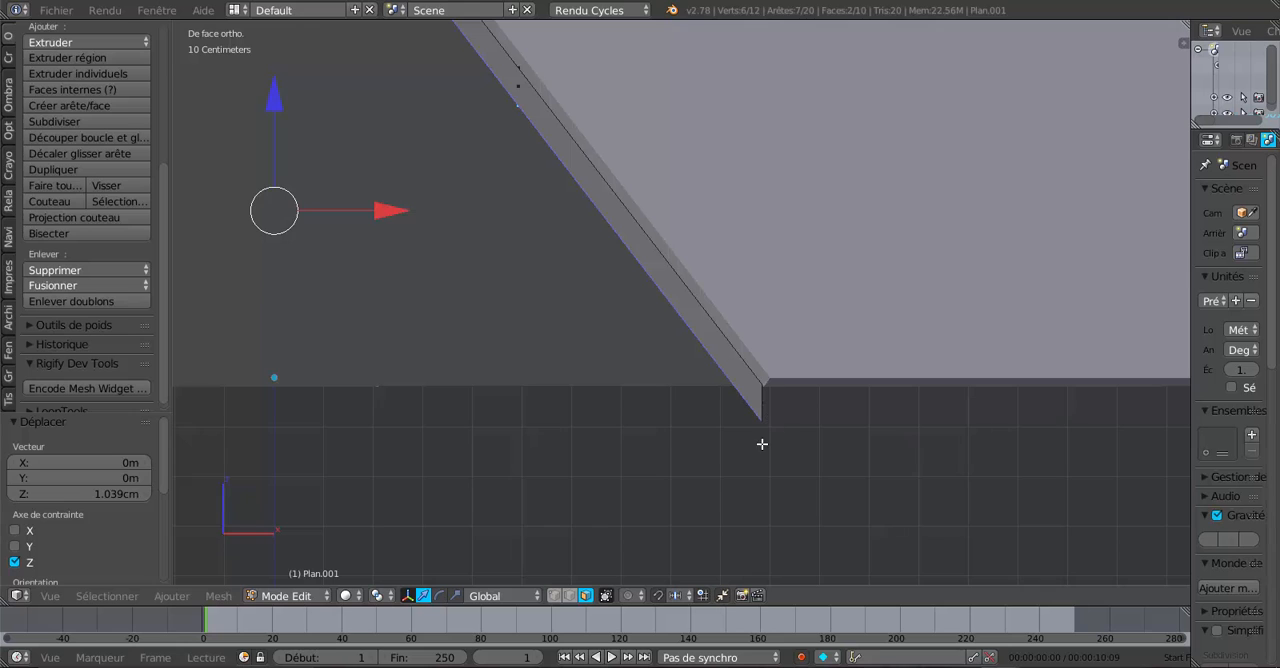
scroll(760, 443, down, 5)
middle_drag(560, 383, 663, 414)
scroll(683, 407, up, 1)
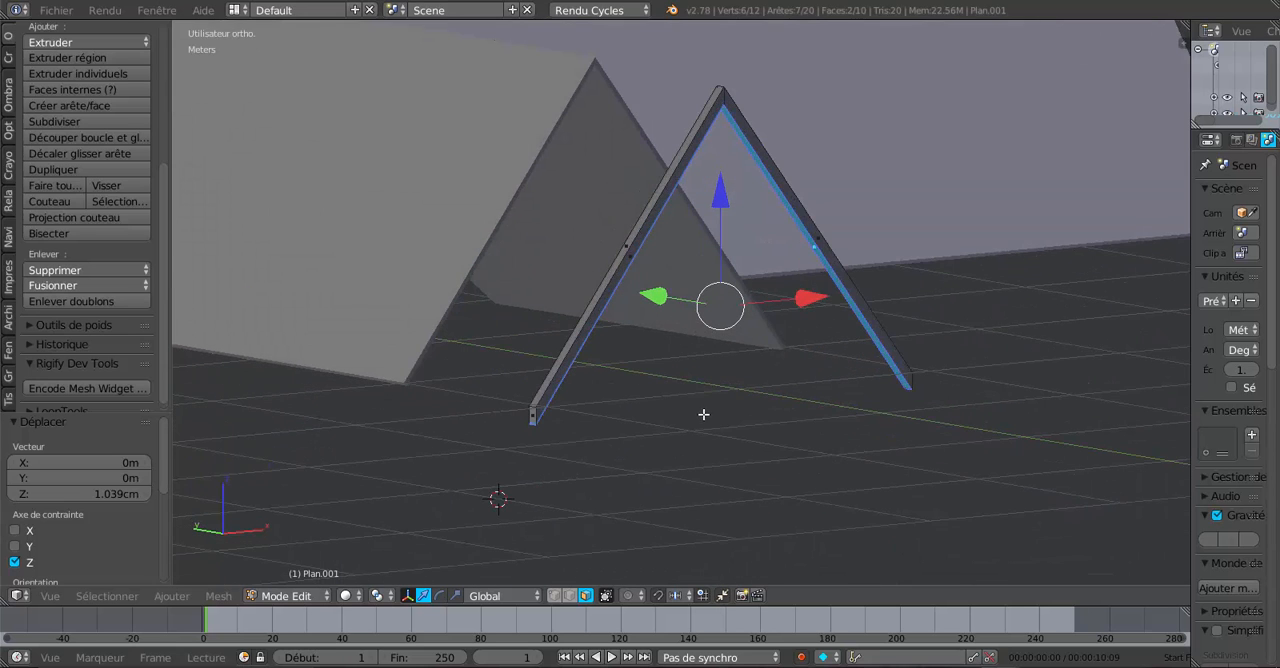
click(845, 667)
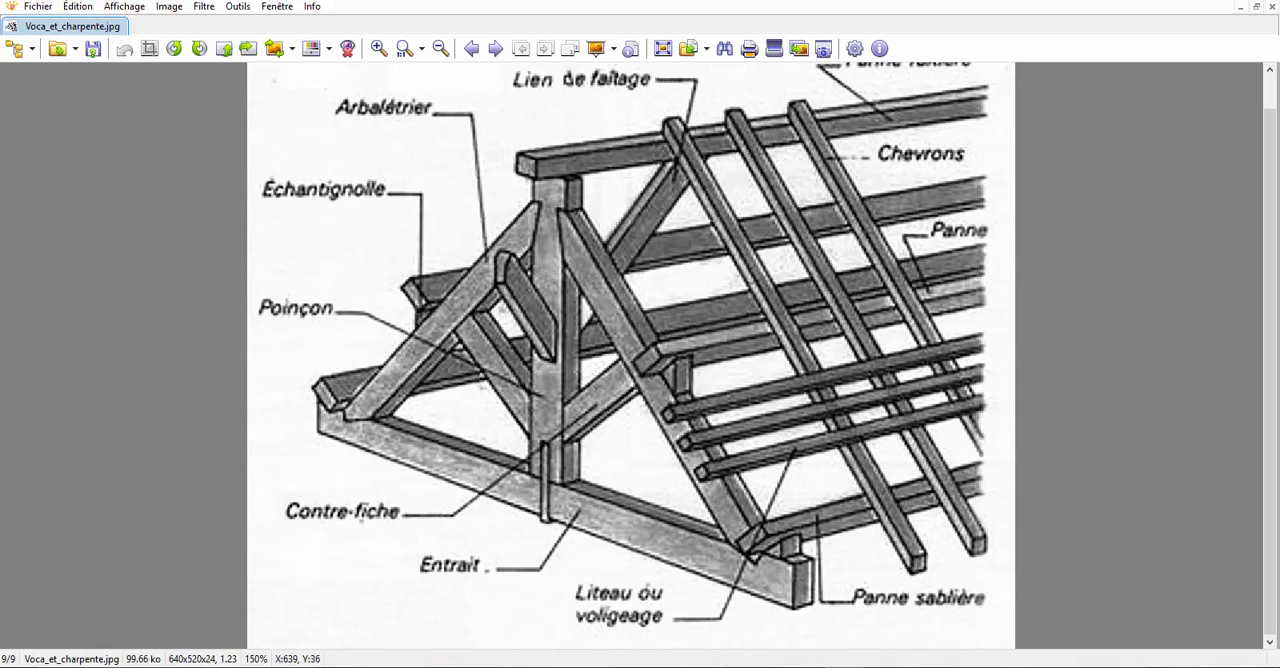
click(845, 667)
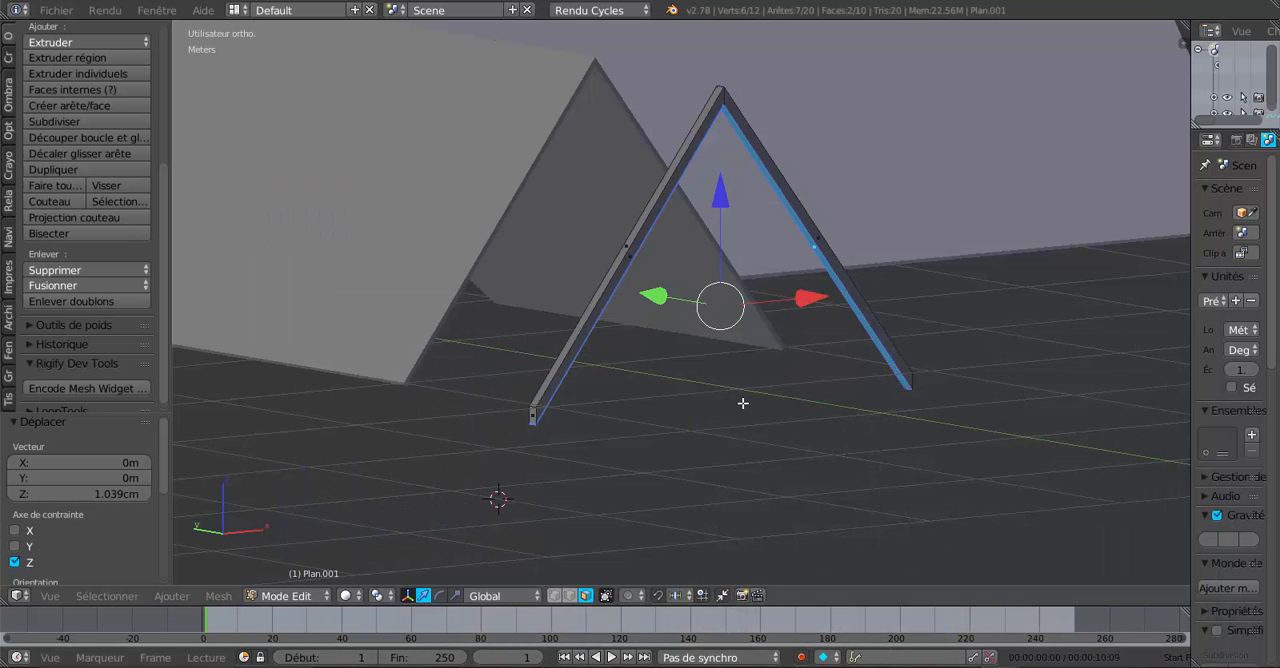
middle_drag(743, 403, 804, 481)
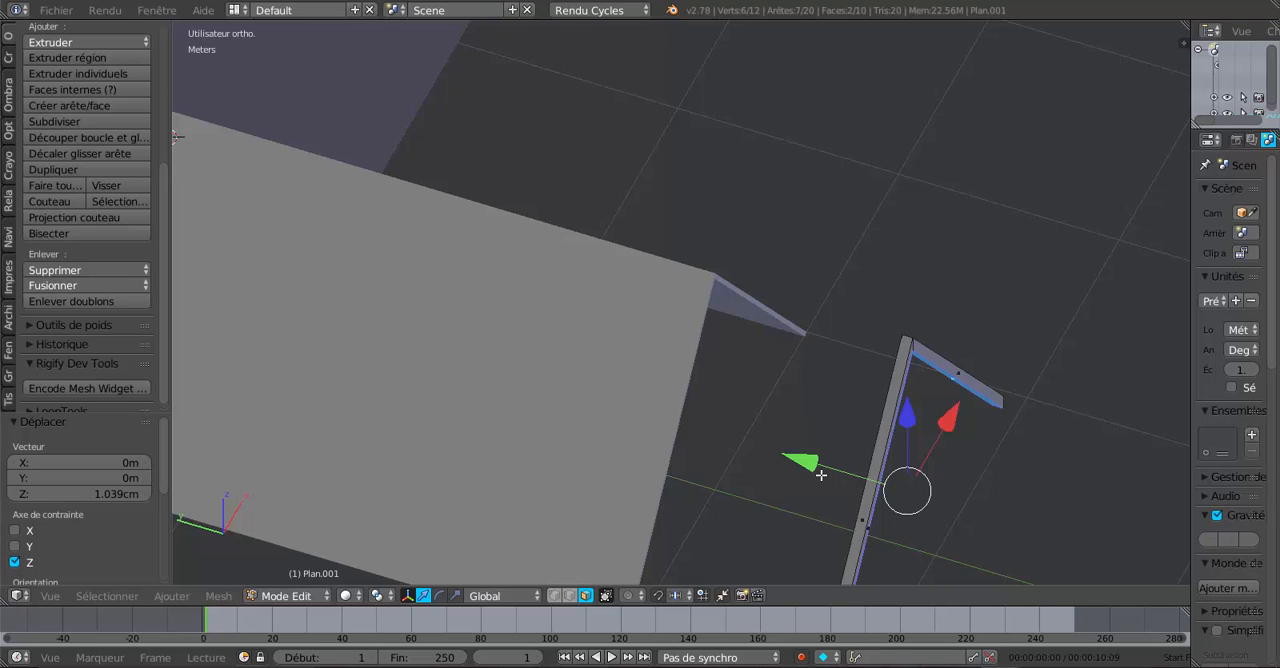
- Return to Object Mode and display the roof and rafter pair in wireframe from the top view
key(Tab)
scroll(821, 474, down, 2)
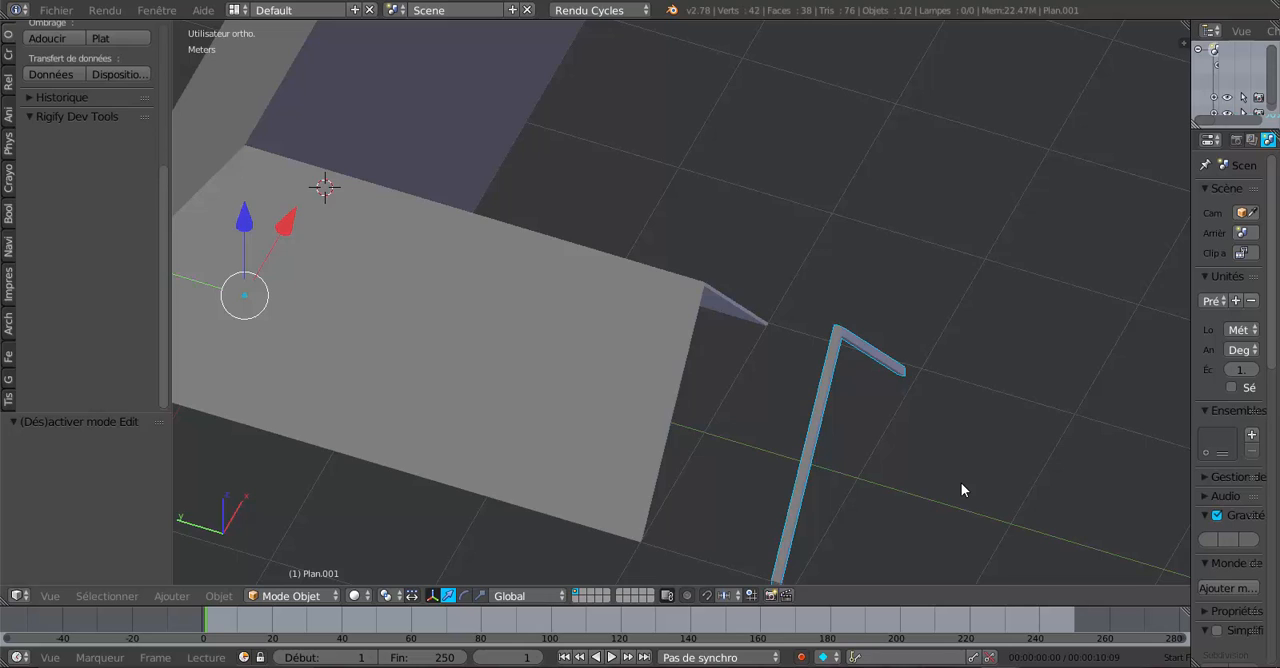
key(z)
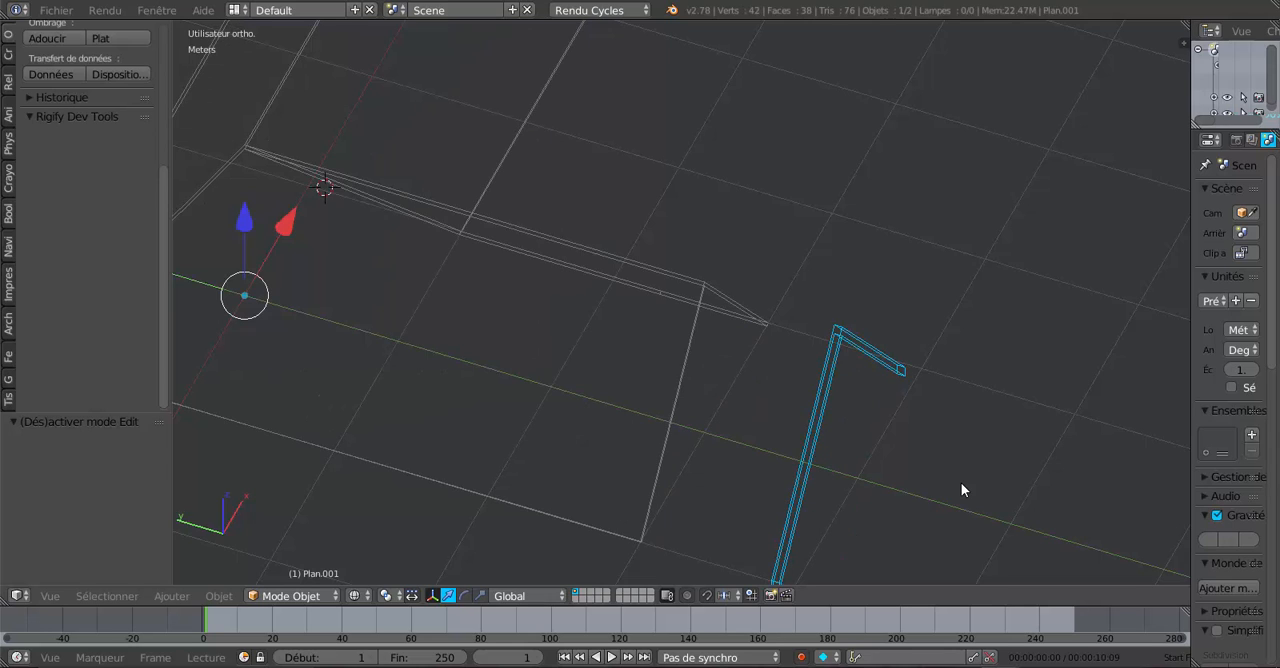
key(KP_7)
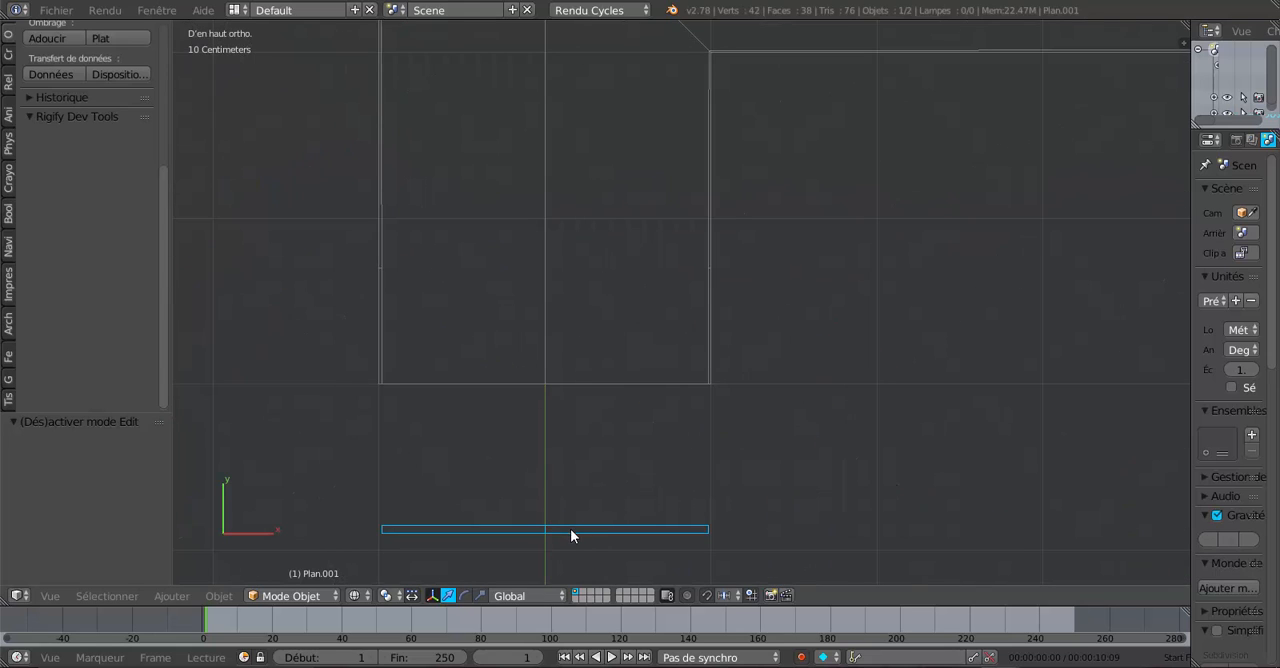
scroll(581, 498, down, 3)
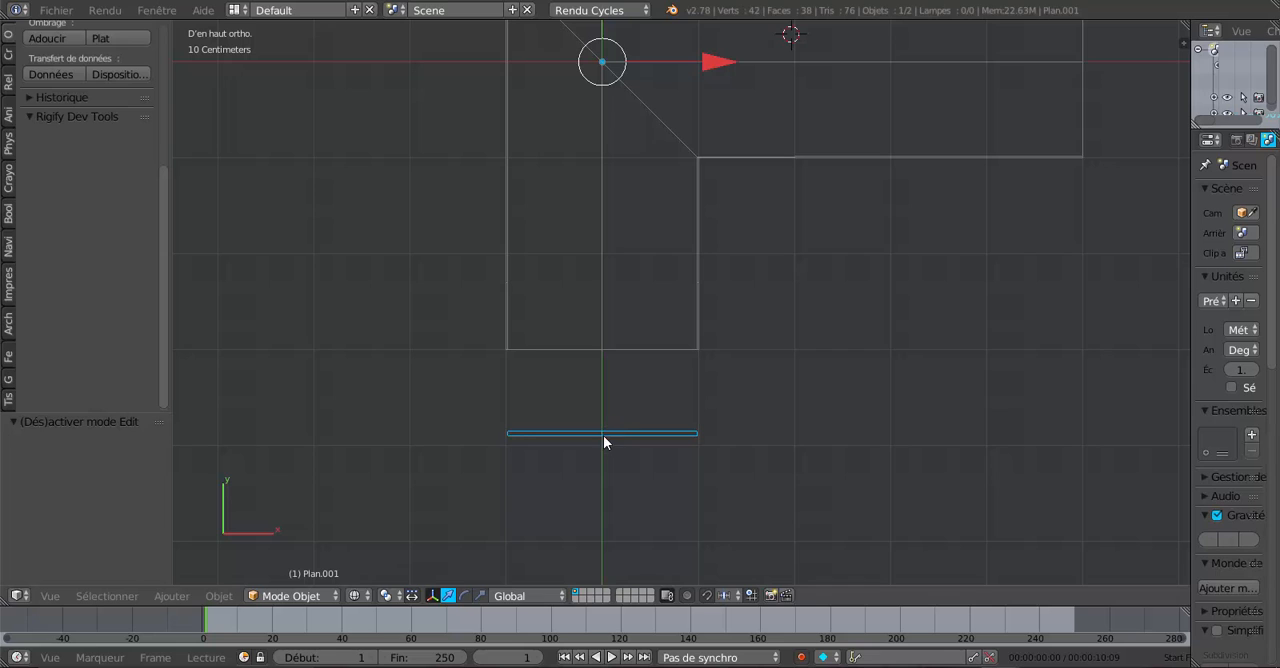
- Set the rafter pair's origin to its geometry
drag(185, 221, 253, 230)
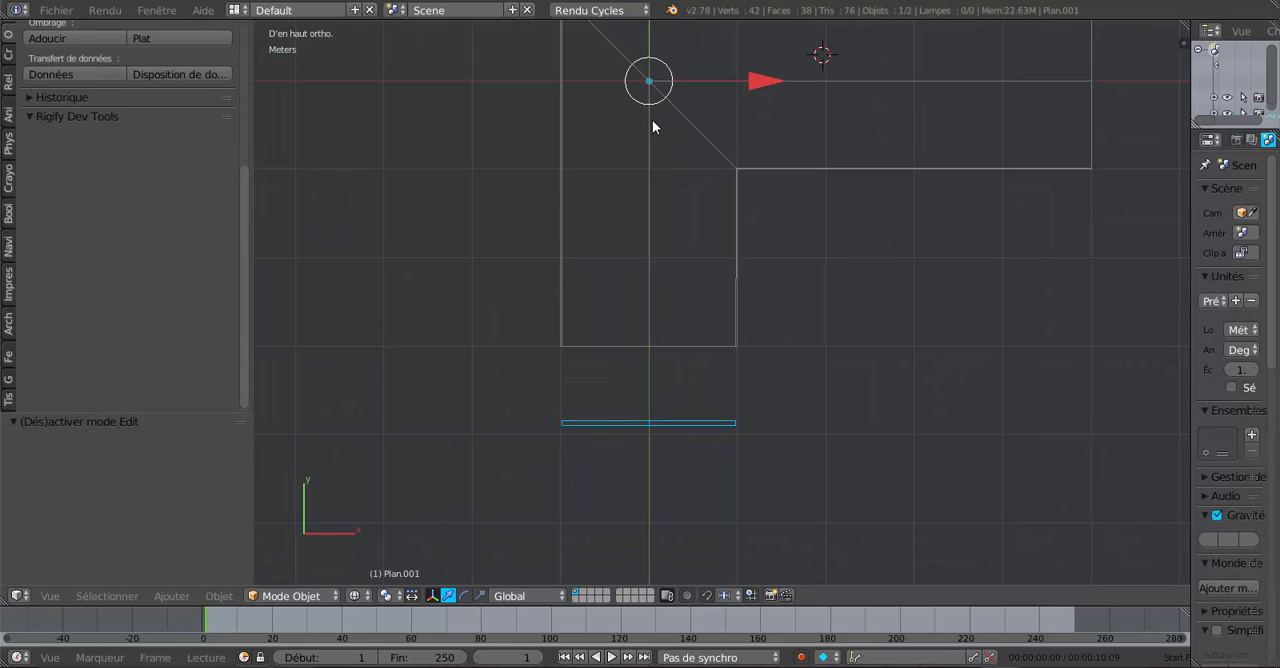
scroll(652, 119, down, 1)
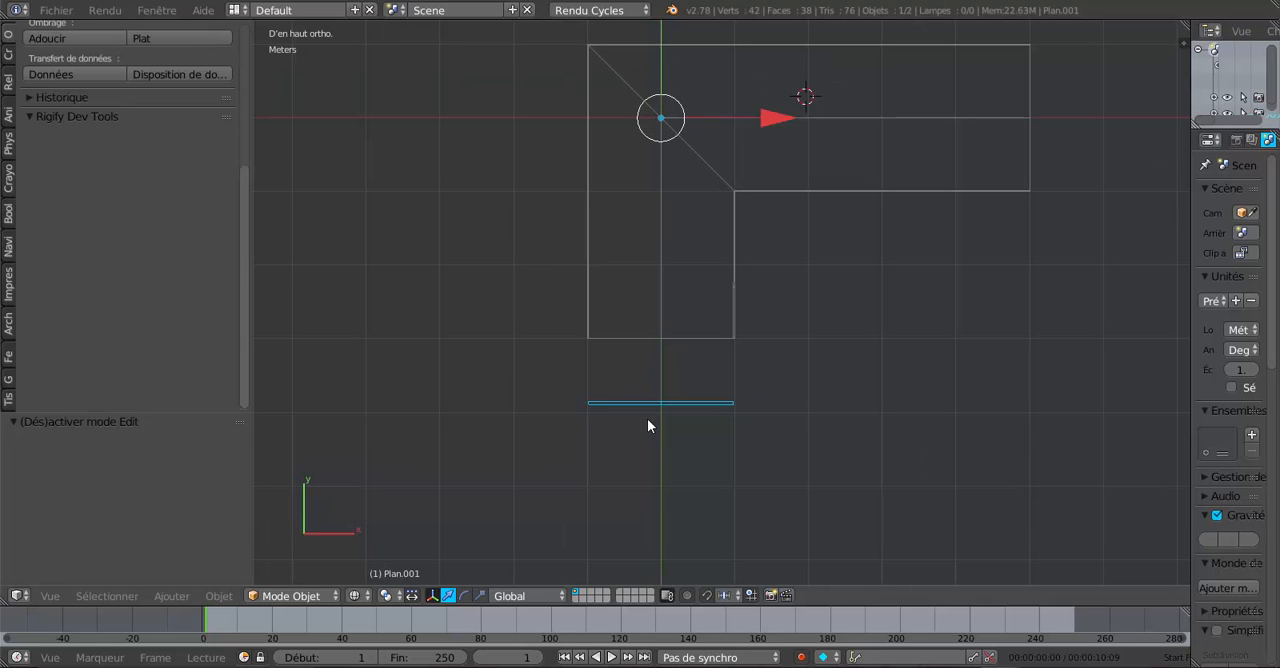
scroll(136, 248, up, 2)
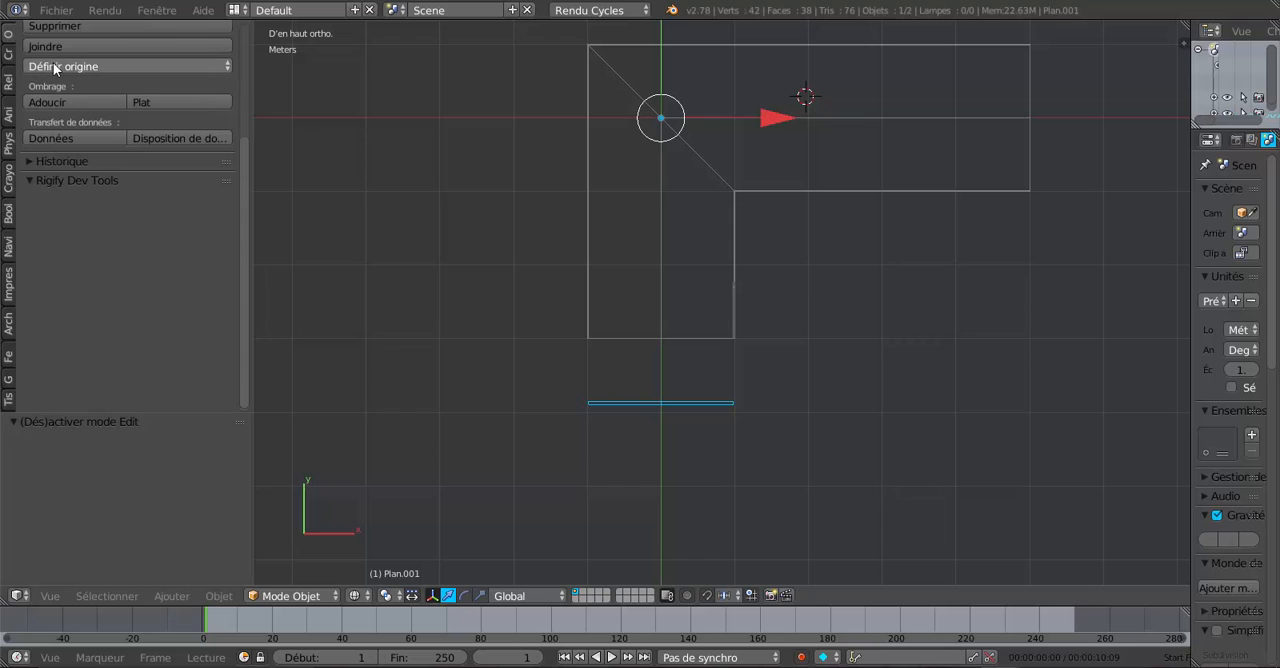
click(10, 38)
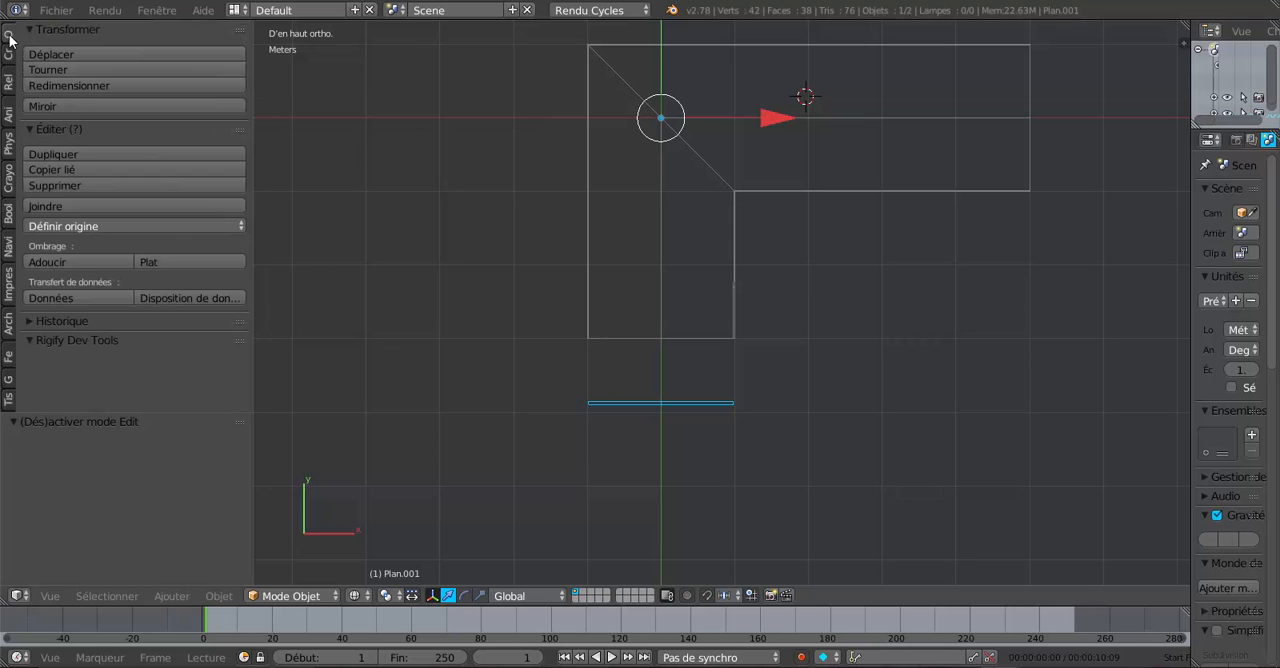
click(82, 226)
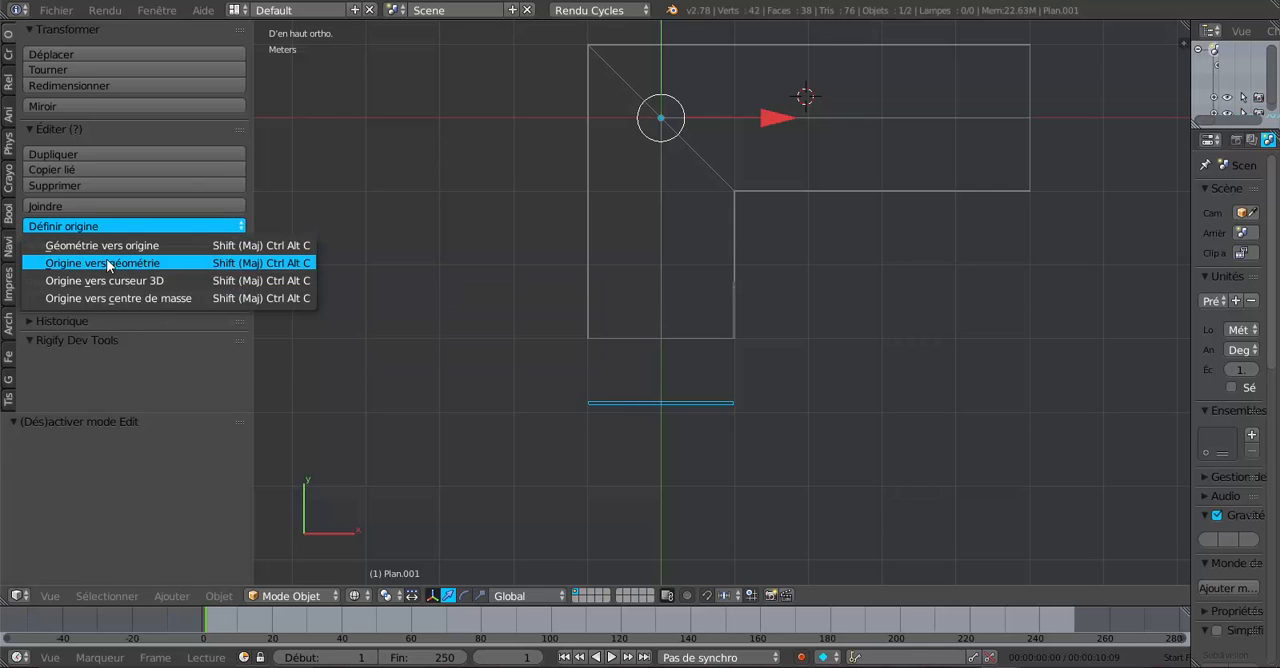
click(108, 263)
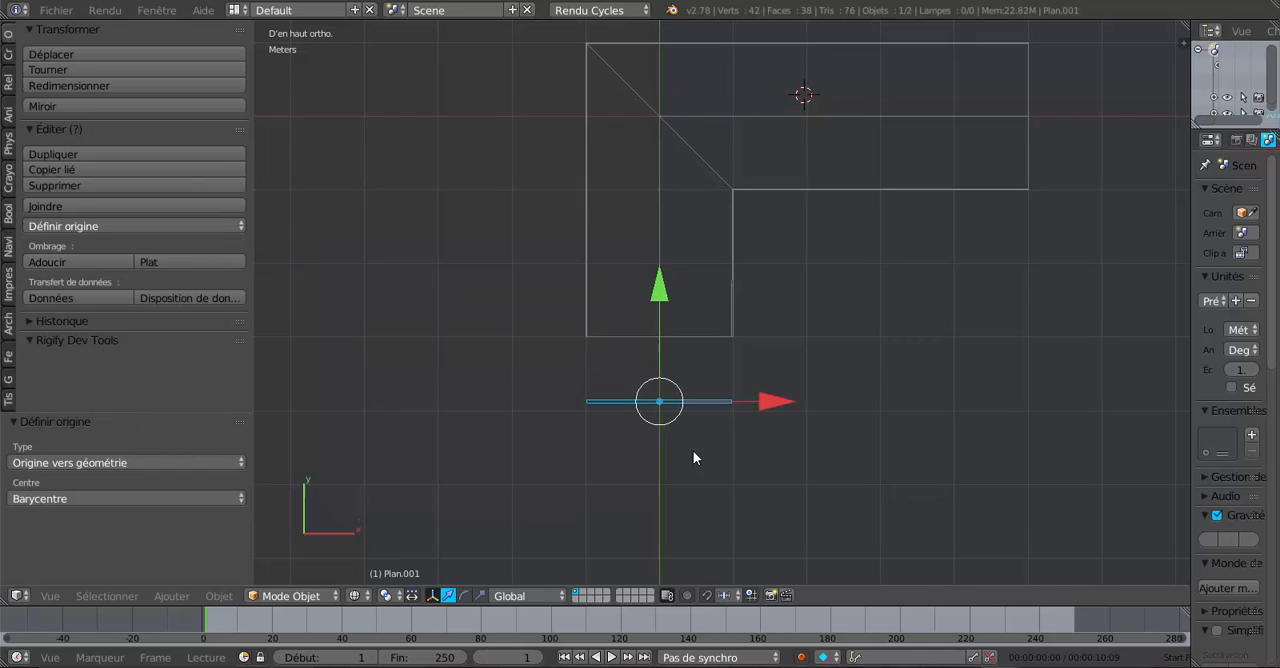
- In top view, move the rafter pair 1.146 m along Y to just inside the short wing's gable end
middle_drag(693, 458, 921, 404)
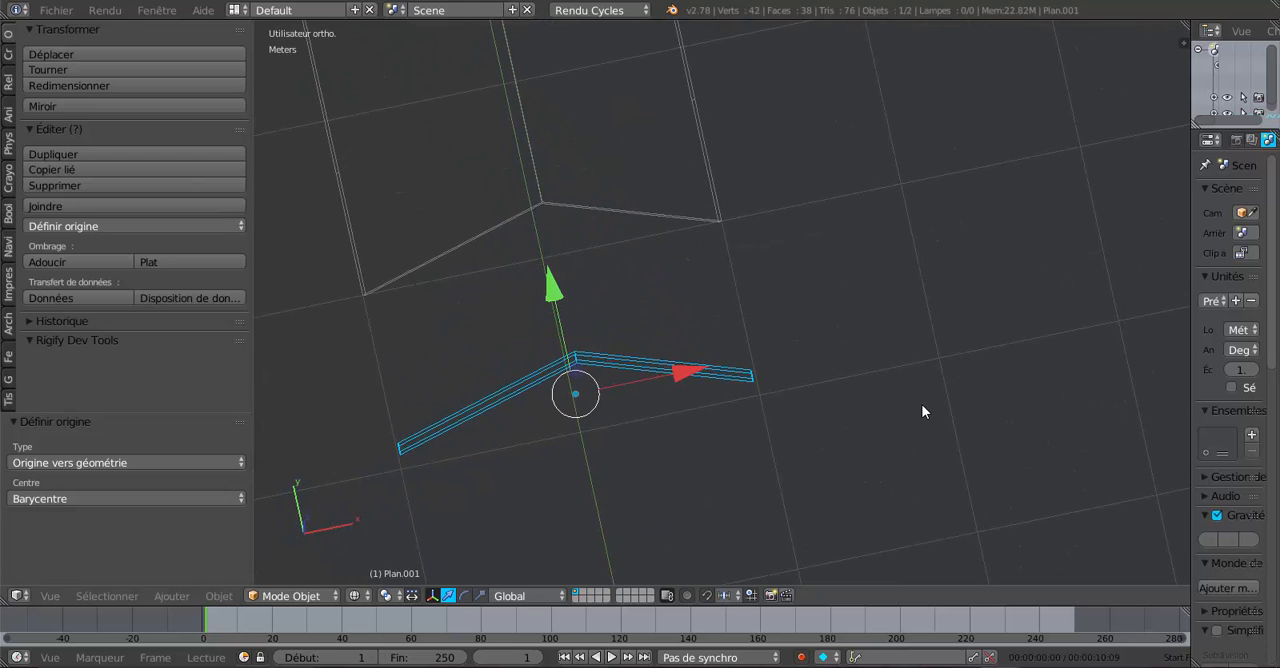
key(KP_7)
scroll(921, 404, down, 1)
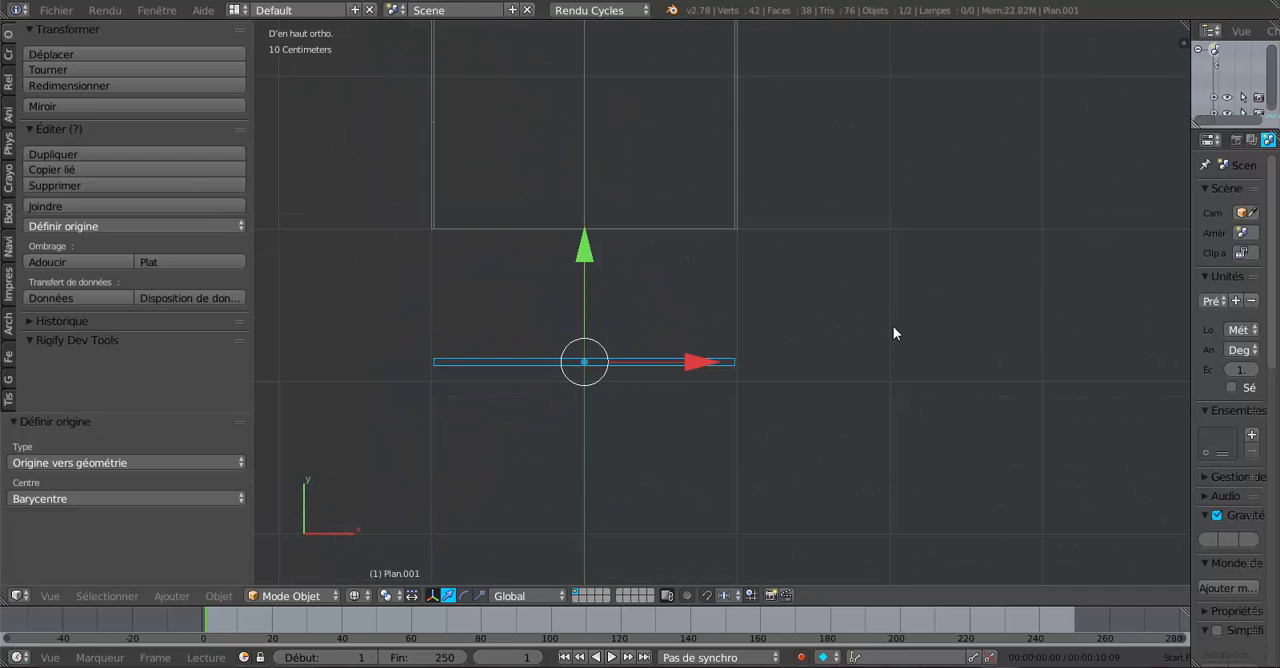
shift+middle_drag(880, 322, 925, 434)
drag(633, 362, 626, 190)
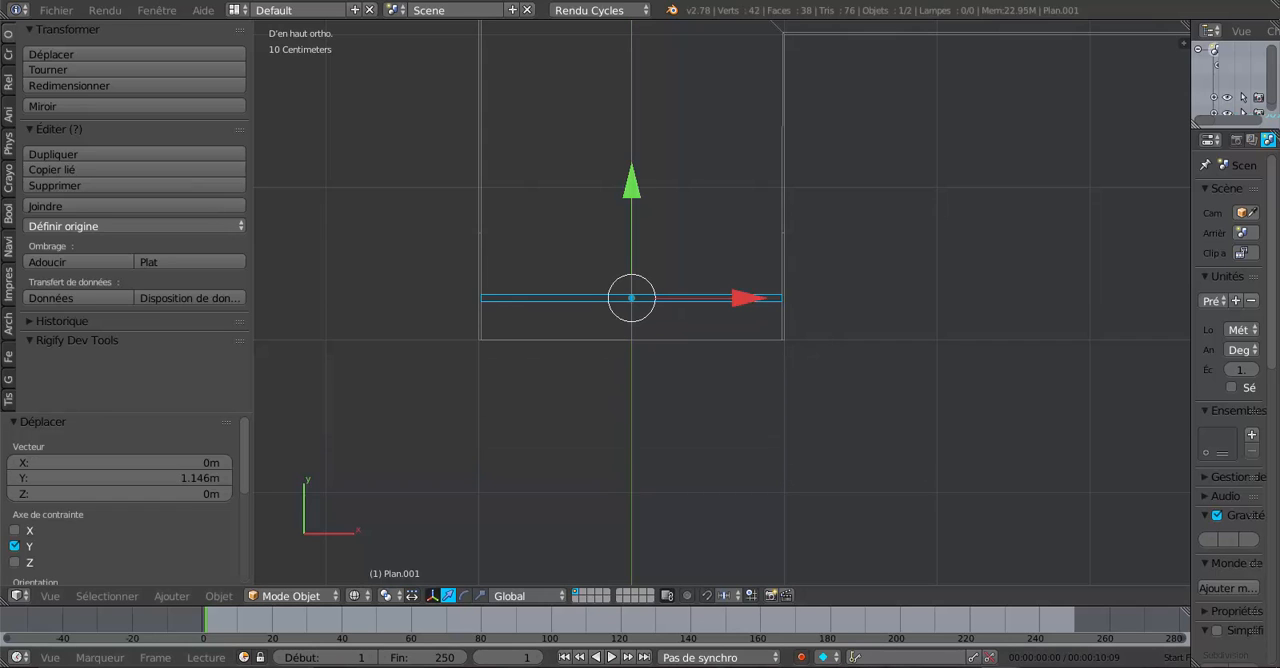
- Switch to the Blender window with the finished frame and examine the rafter positions at the short wing's end from above
mouse_move(985, 666)
click(937, 622)
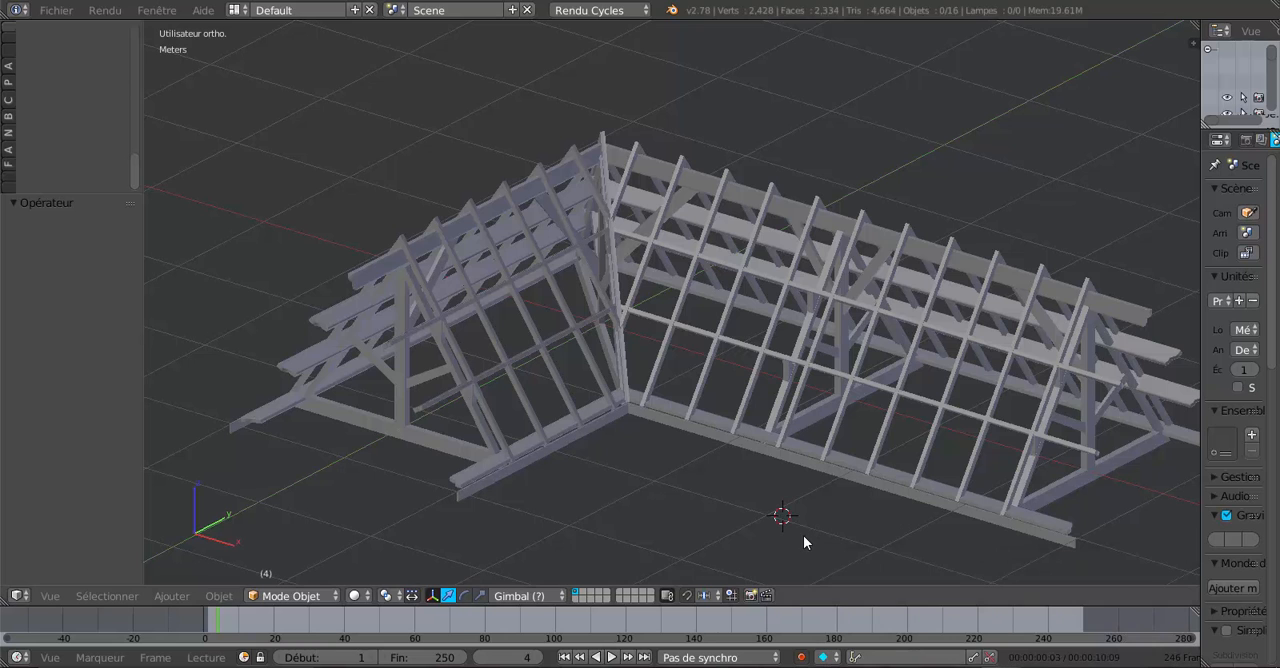
key(KP_7)
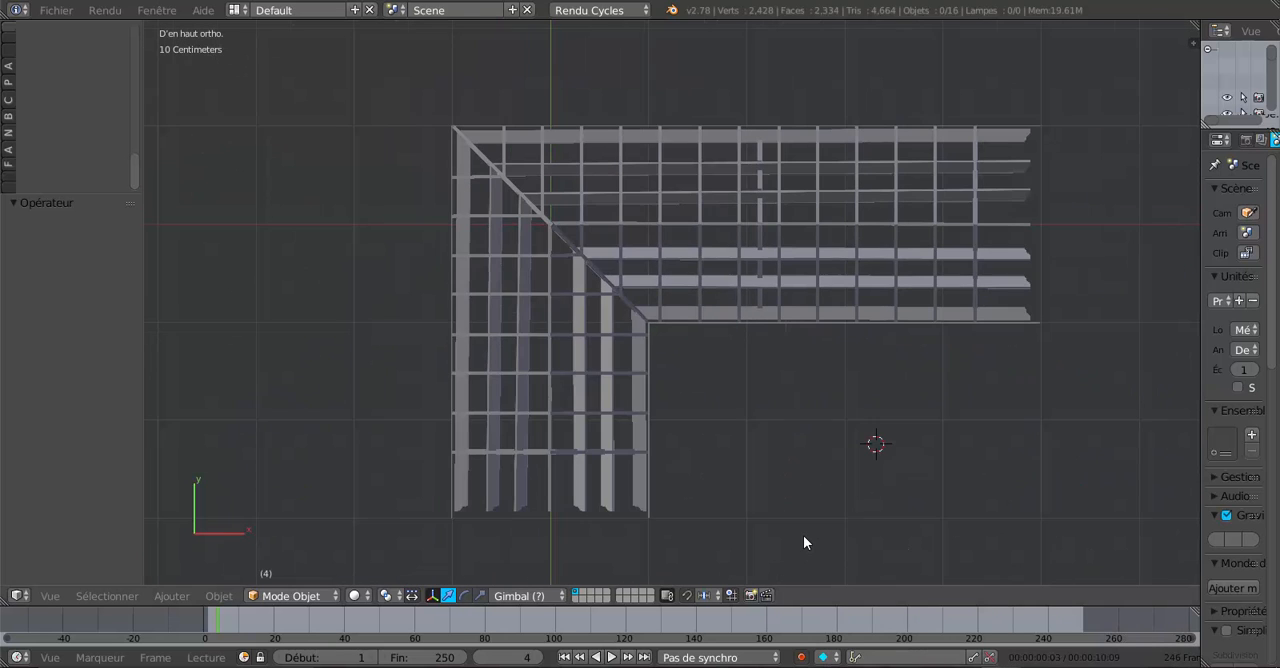
shift+middle_drag(941, 491, 943, 337)
scroll(886, 433, up, 2)
scroll(840, 317, up, 3)
shift+middle_drag(840, 317, 770, 460)
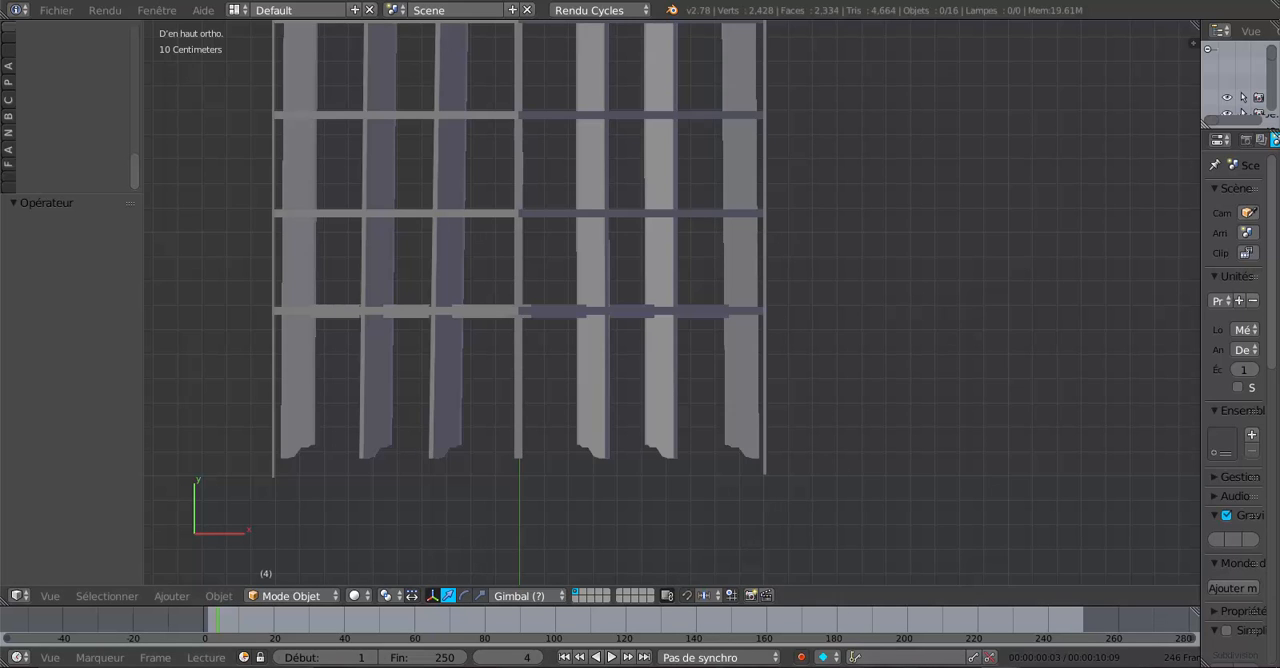
- Switch back to the working model's window and move the rafter pair about 30 cm along Y, further in from the short wing's gable end
mouse_move(844, 667)
mouse_move(1000, 667)
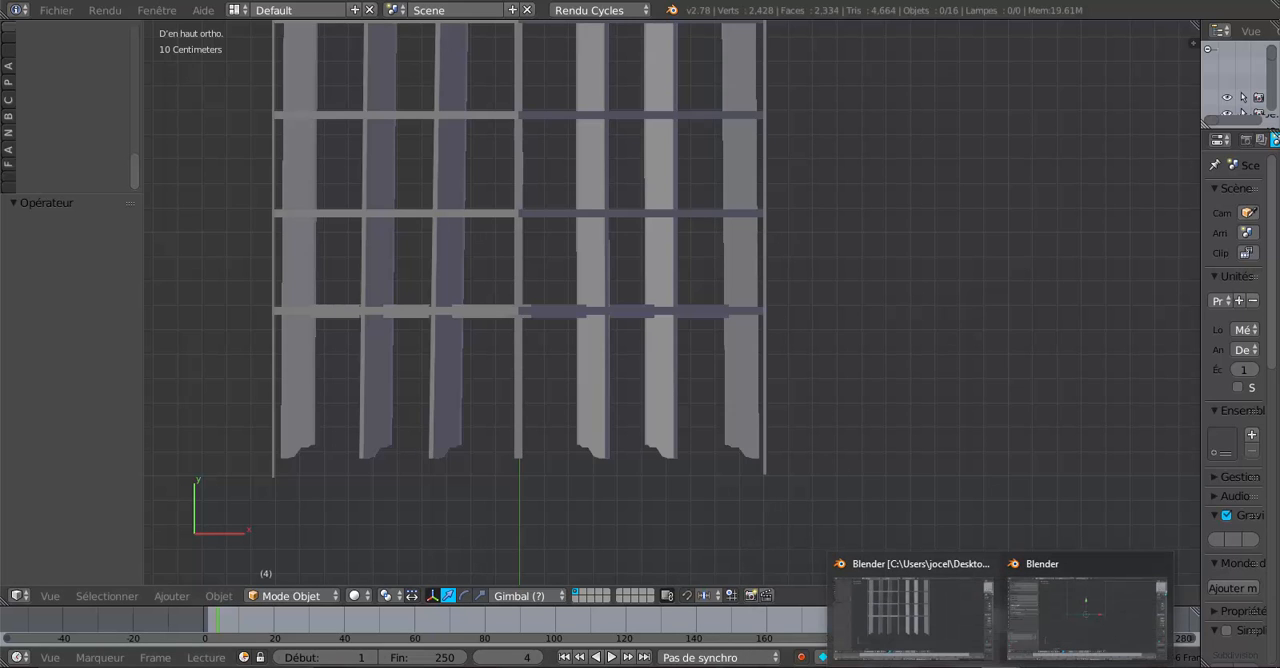
click(1085, 615)
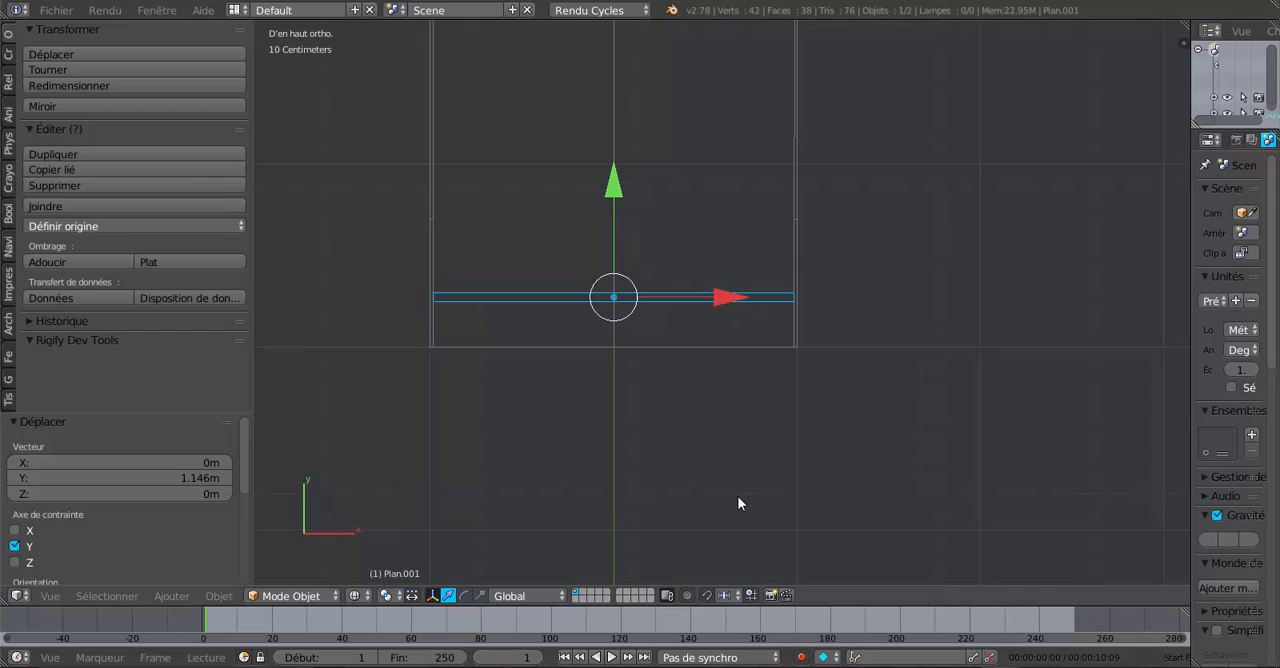
shift+middle_drag(709, 435, 750, 523)
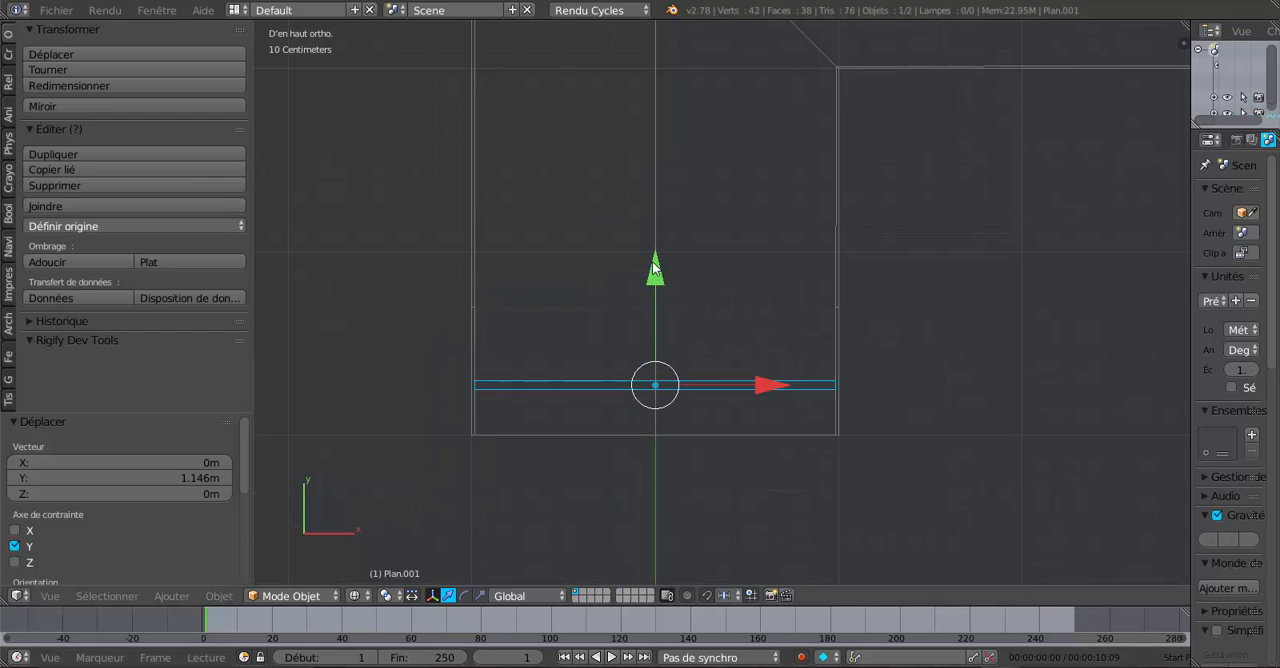
drag(656, 287, 654, 245)
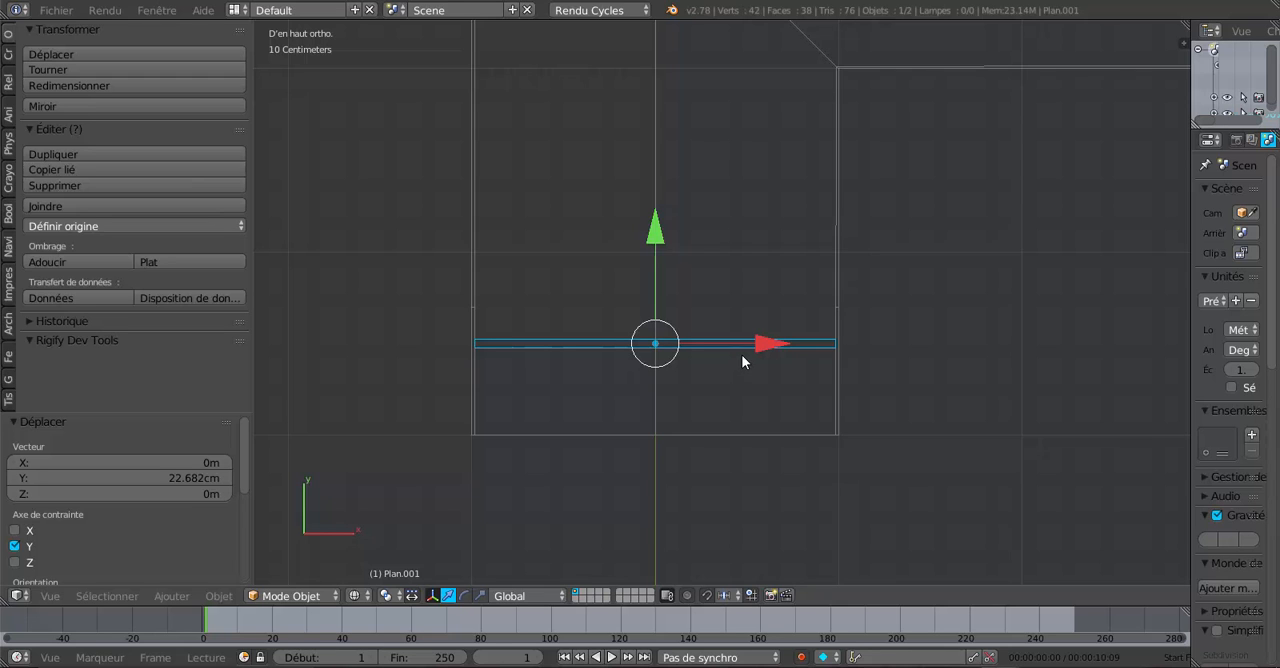
drag(652, 246, 657, 234)
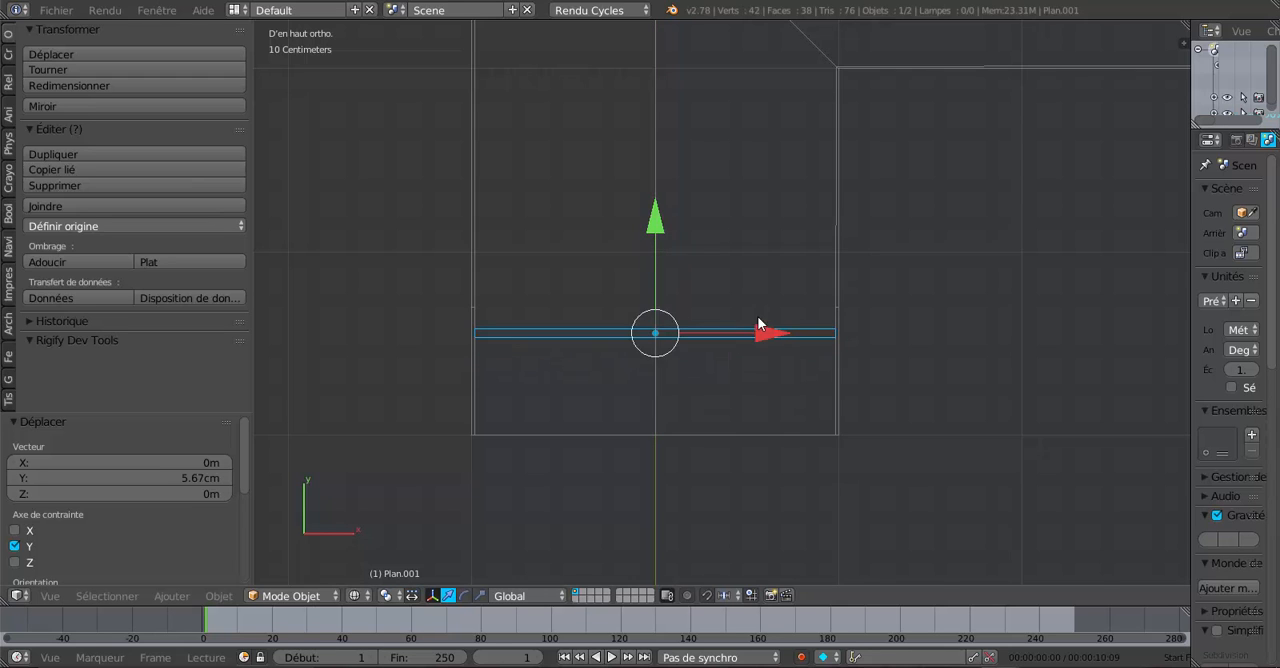
scroll(782, 436, up, 3)
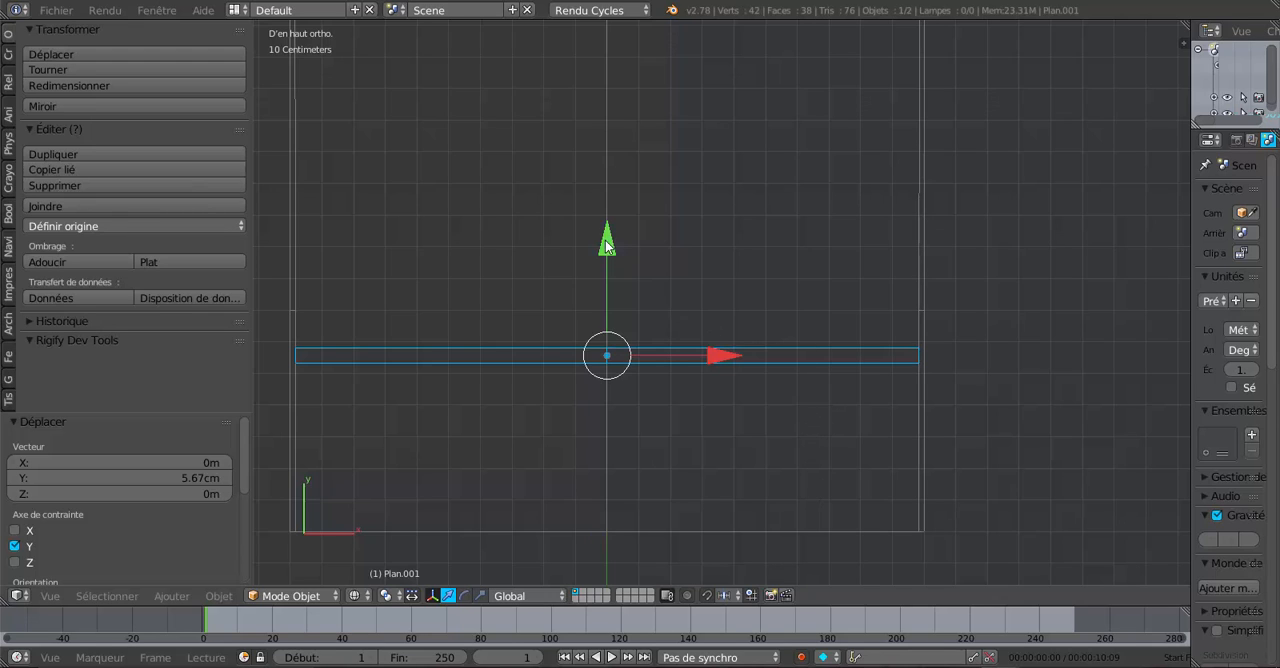
drag(608, 242, 611, 237)
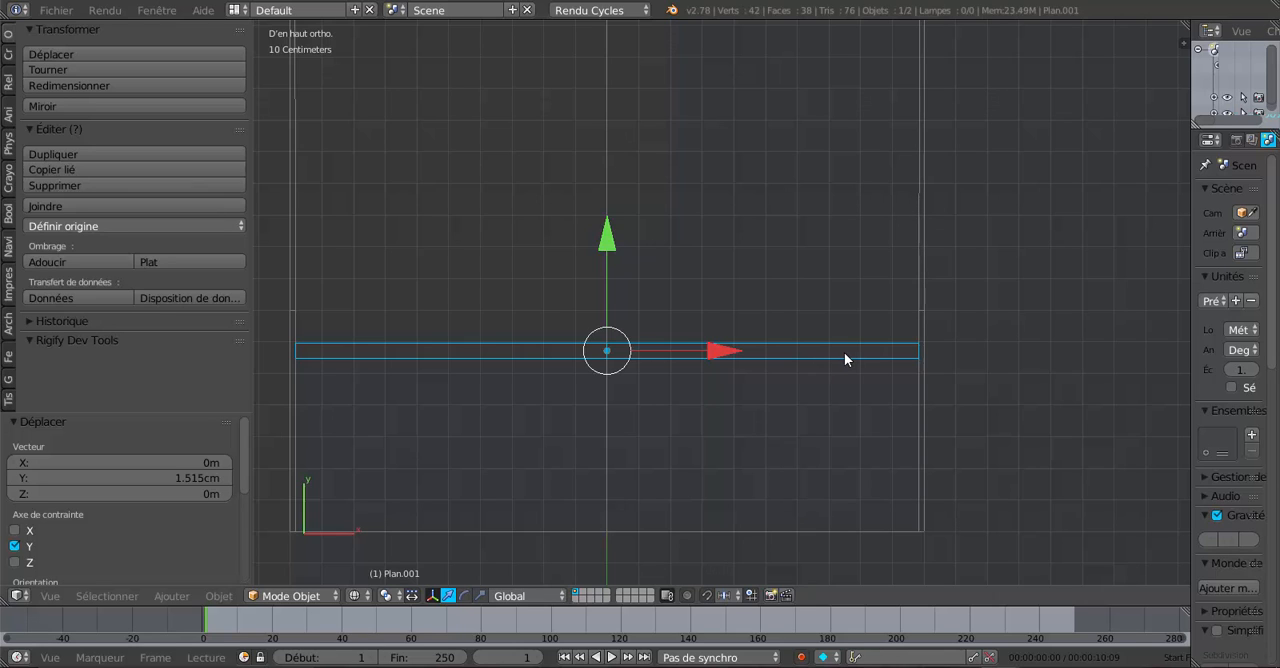
scroll(826, 405, down, 1)
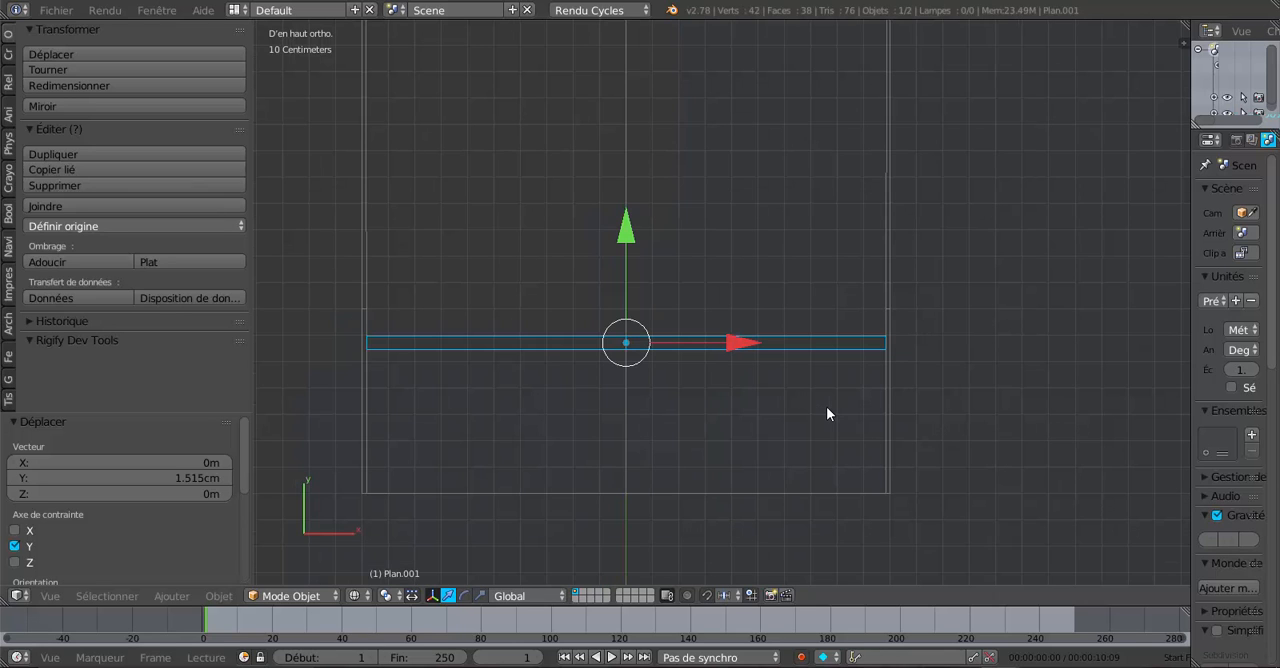
- Check the spacing between rafter pairs in the finished frame's window, and return to the working model
mouse_move(1000, 667)
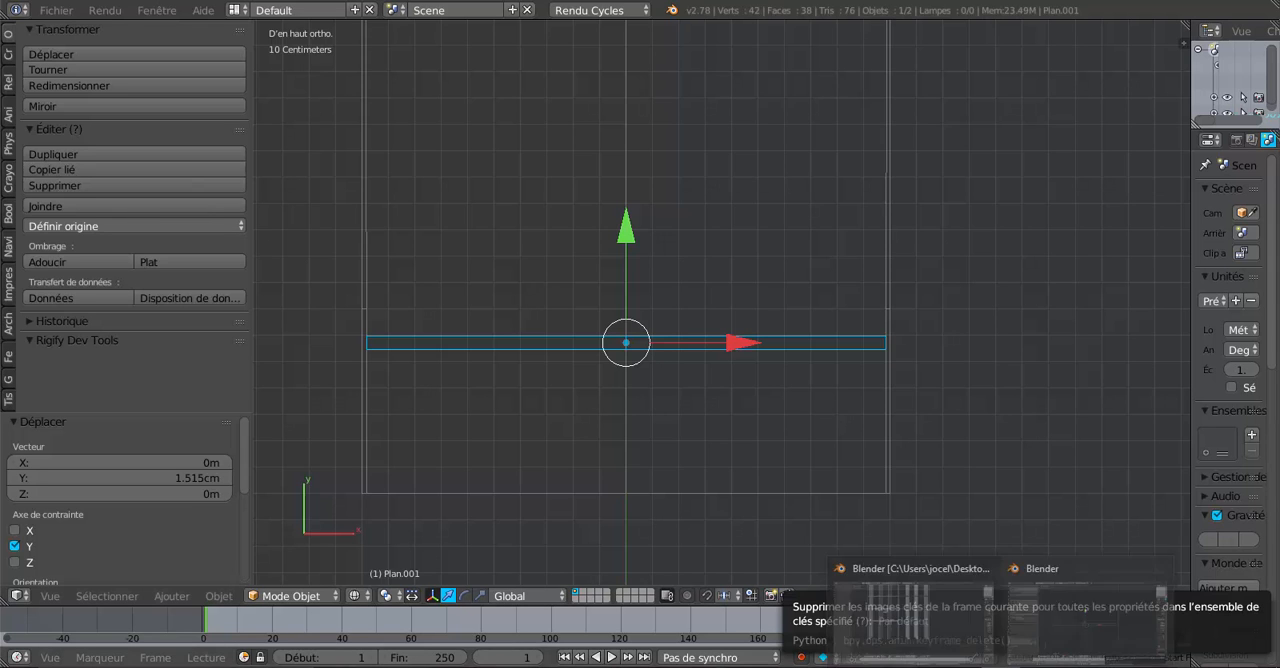
click(962, 628)
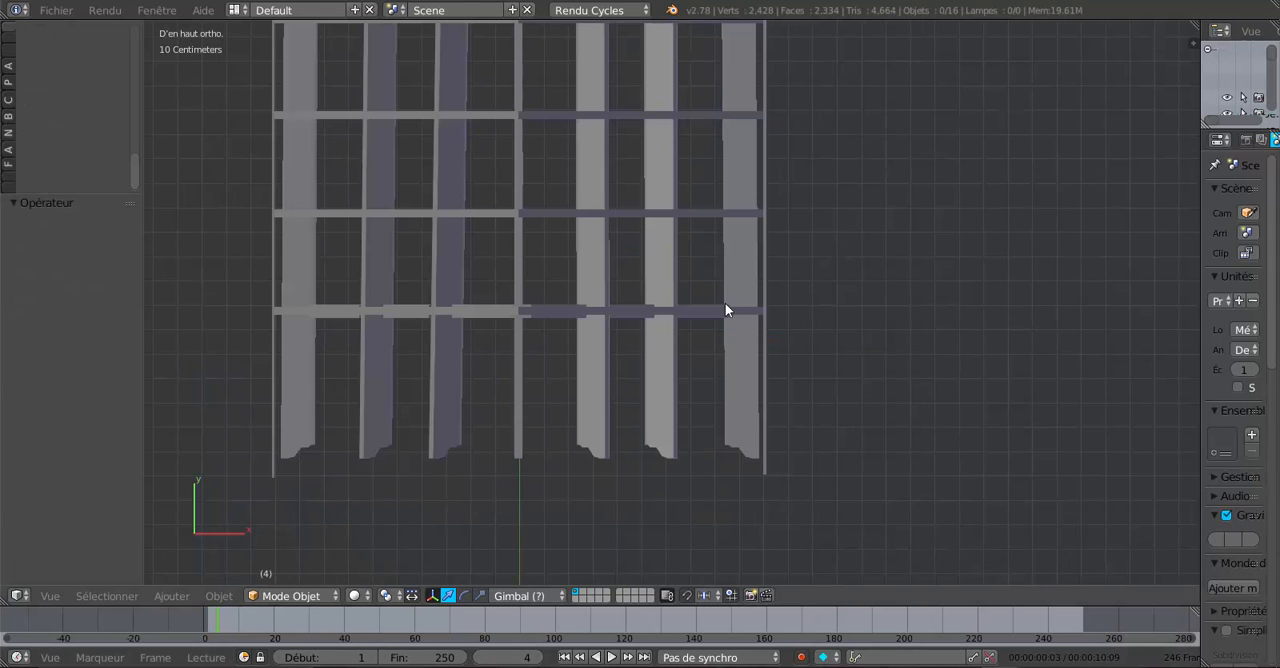
scroll(720, 285, up, 3)
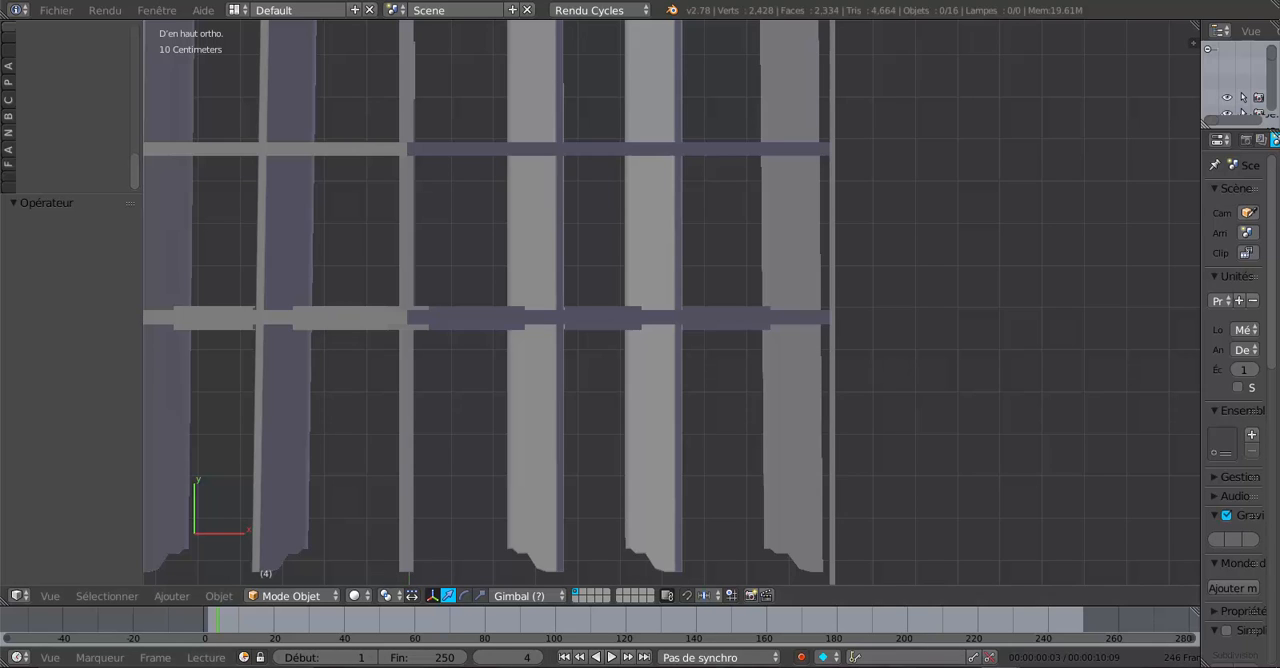
click(1066, 636)
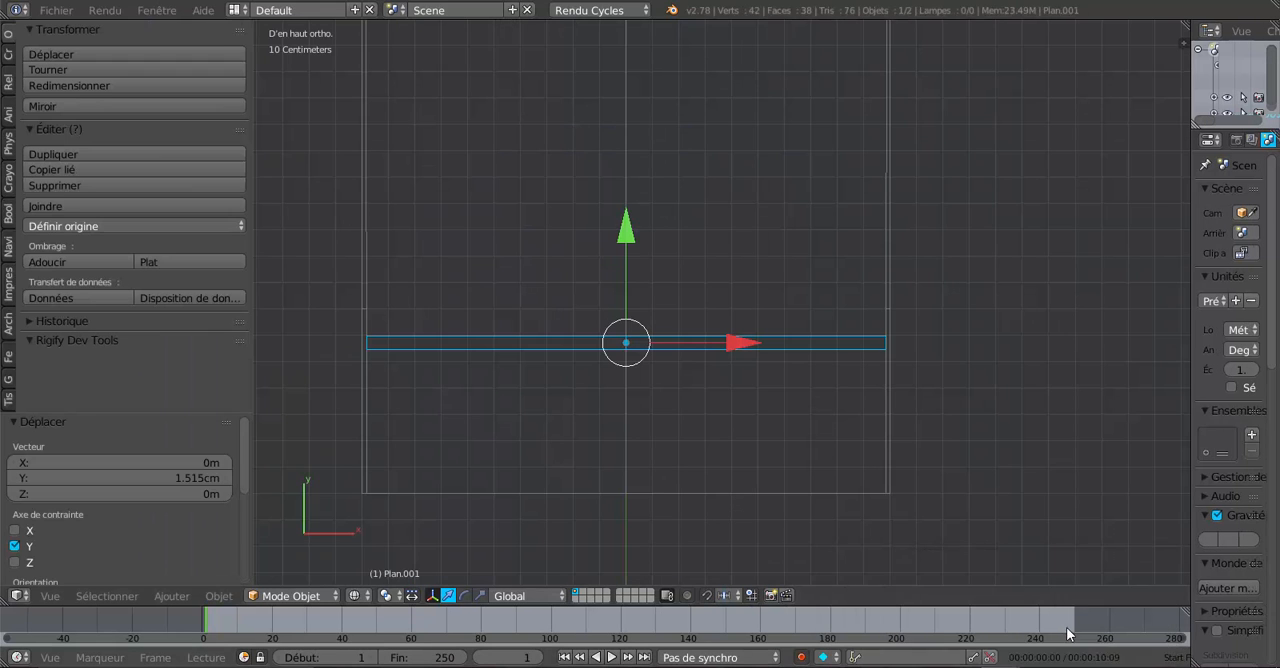
- Duplicate the rafter pair twice along Y toward the roof corner, spacing the copies about 40 cm apart
key(shift+d)
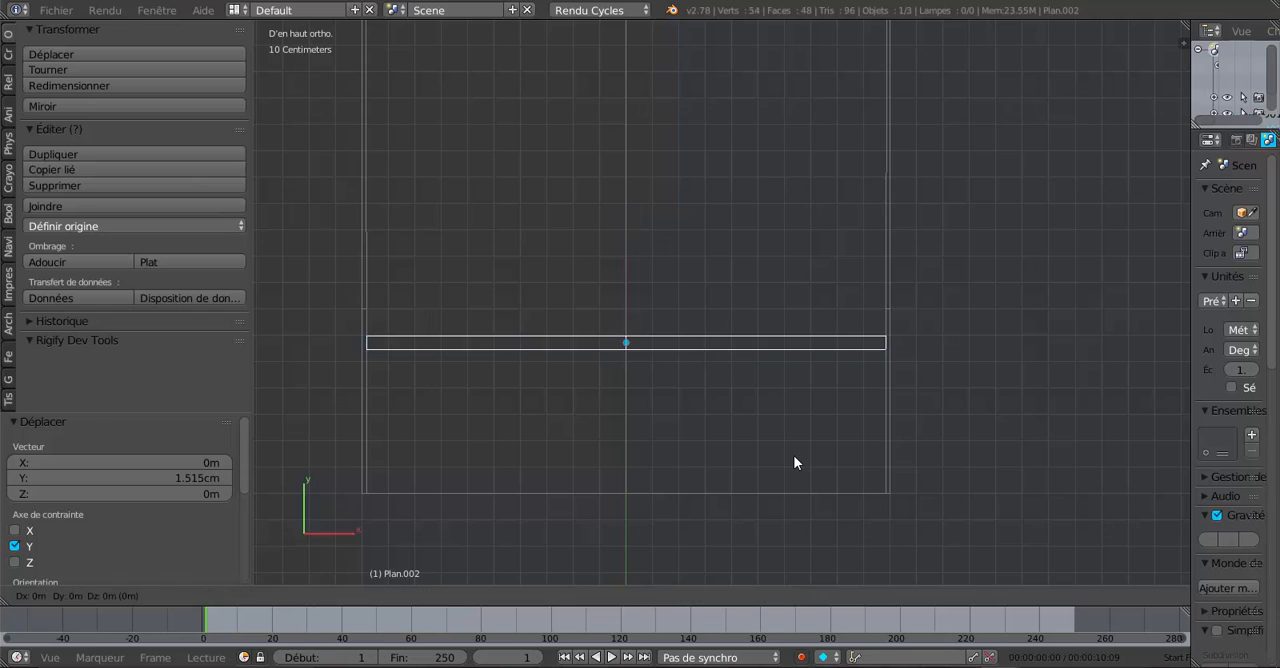
click(790, 462)
drag(619, 244, 646, 132)
scroll(822, 400, down, 3)
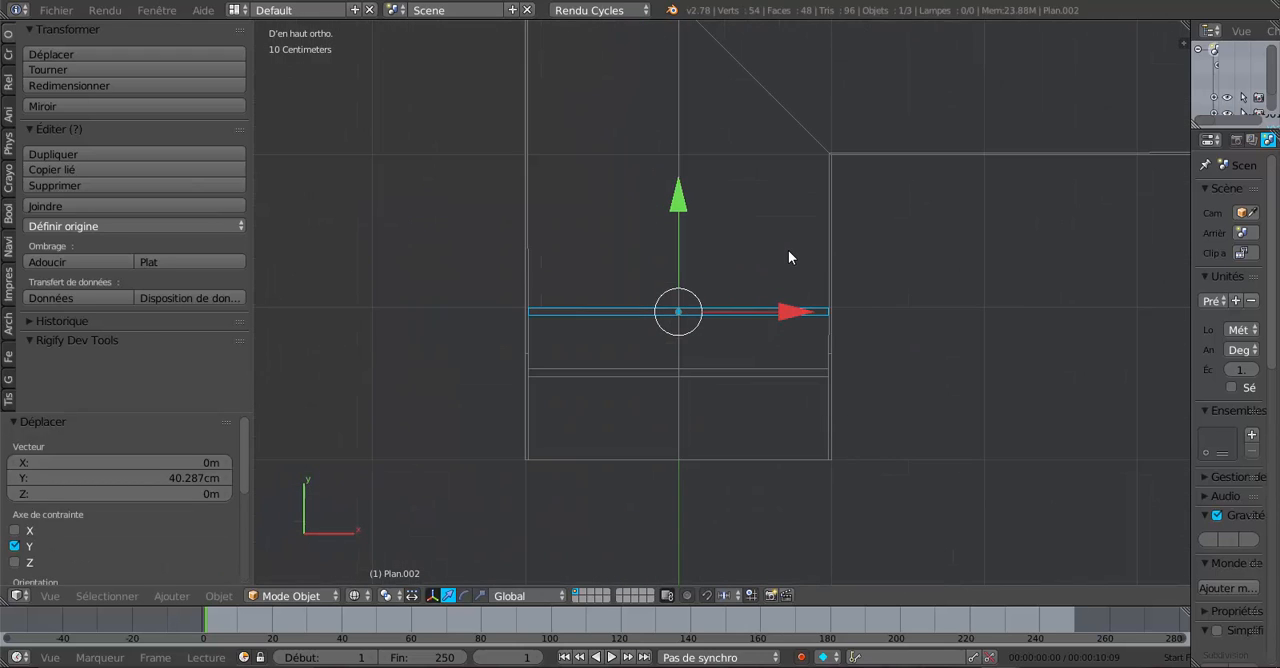
key(shift+d)
right_click(747, 222)
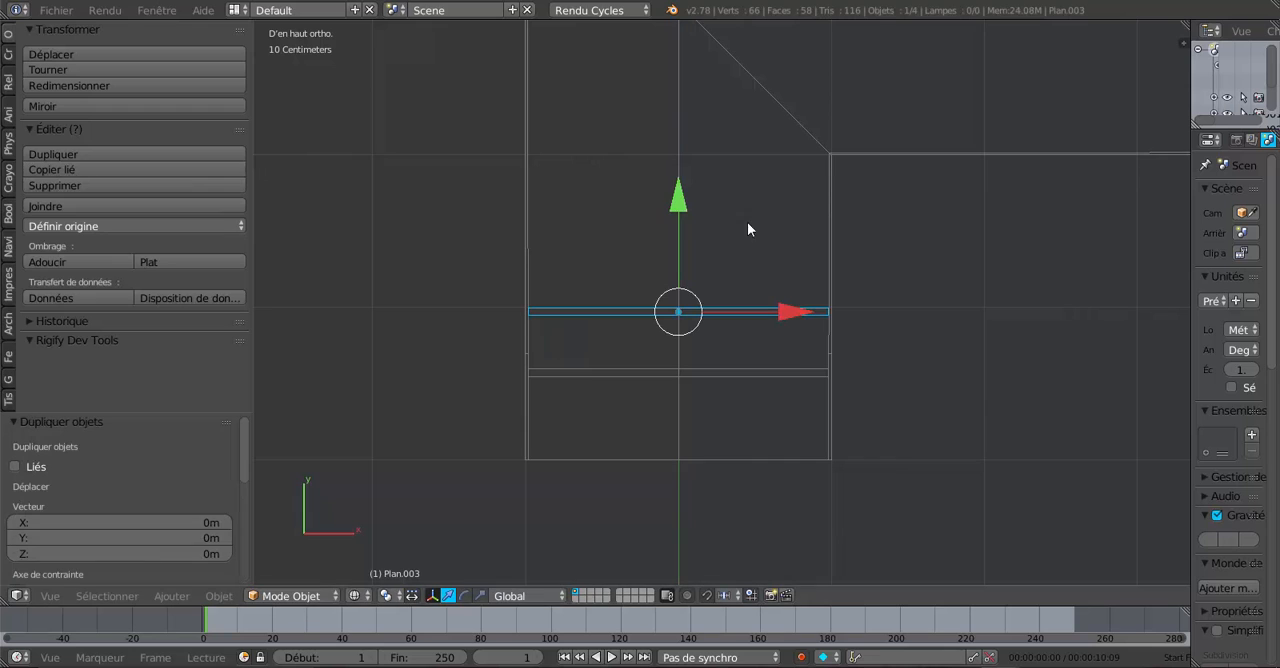
drag(662, 205, 694, 163)
scroll(694, 206, up, 4)
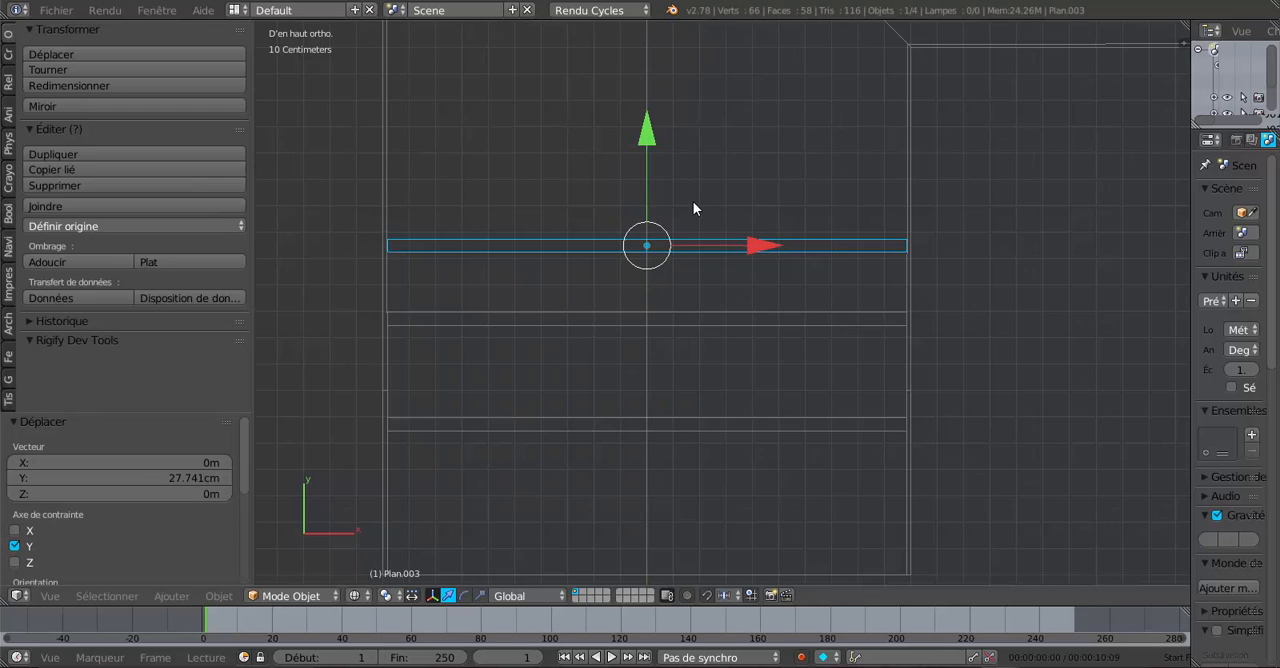
drag(639, 119, 657, 88)
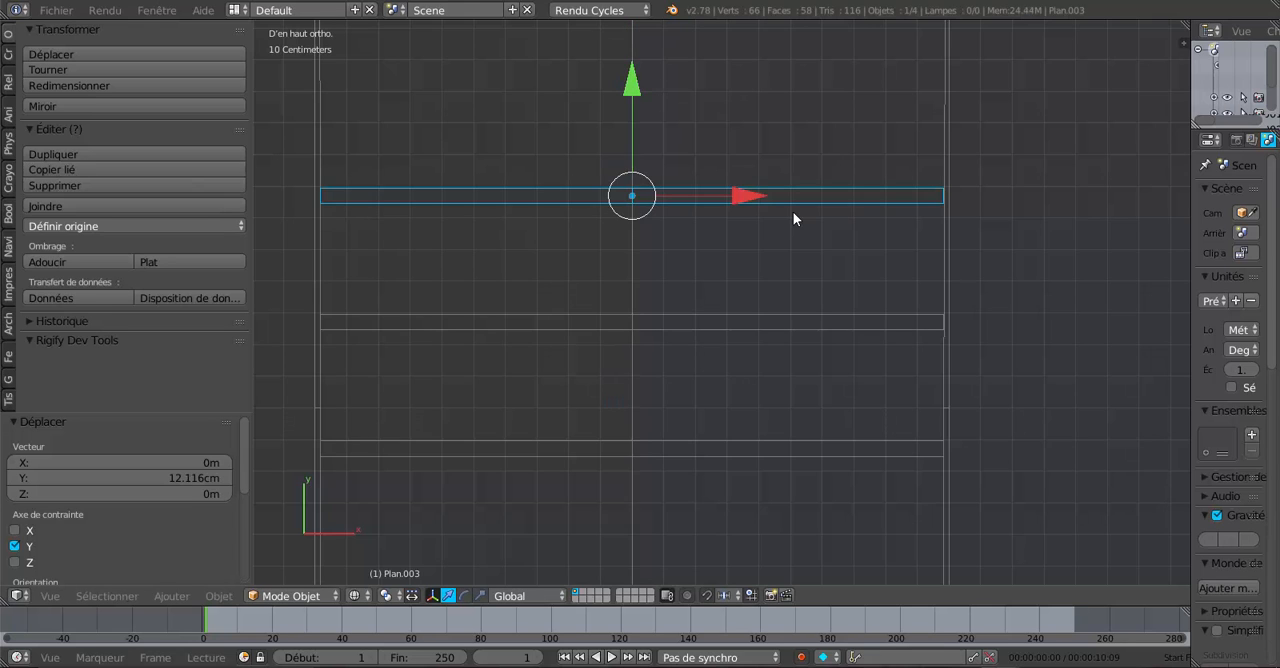
- Add two more rafter pair copies along Y at 39.883 cm and 40.135 cm spacing, ending just past the inner corner
shift+middle_drag(798, 238, 796, 310)
key(shift+d)
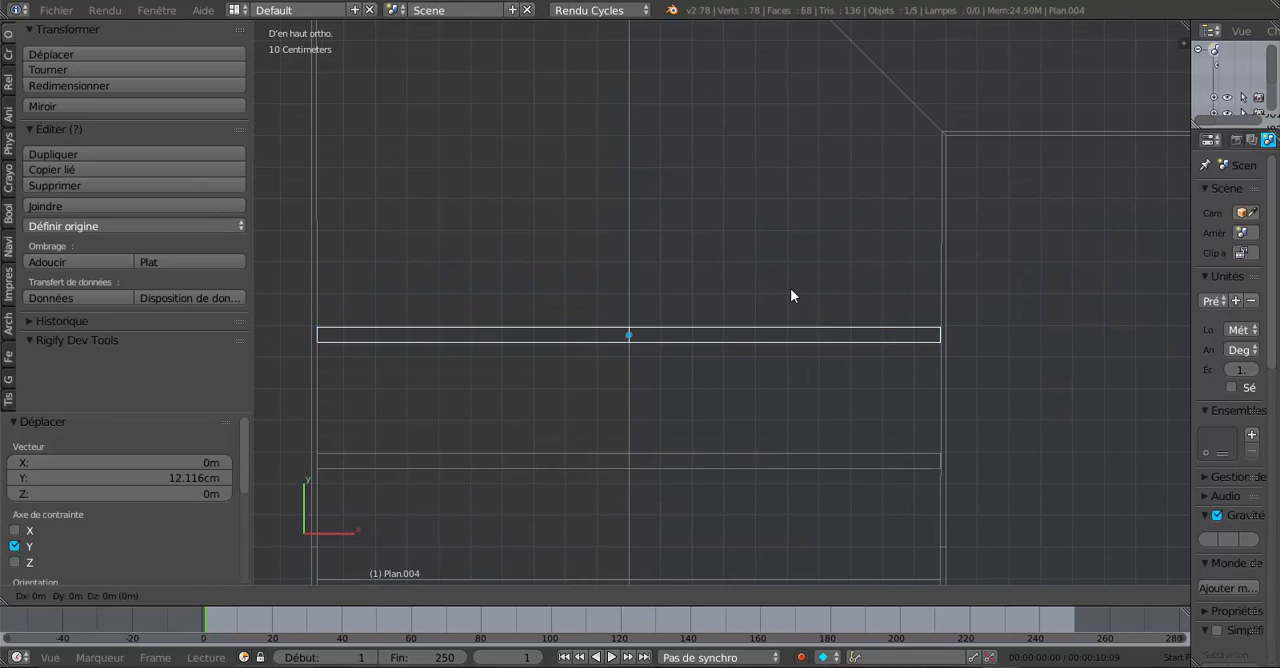
right_click(790, 288)
drag(636, 218, 665, 96)
shift+middle_drag(684, 172, 688, 308)
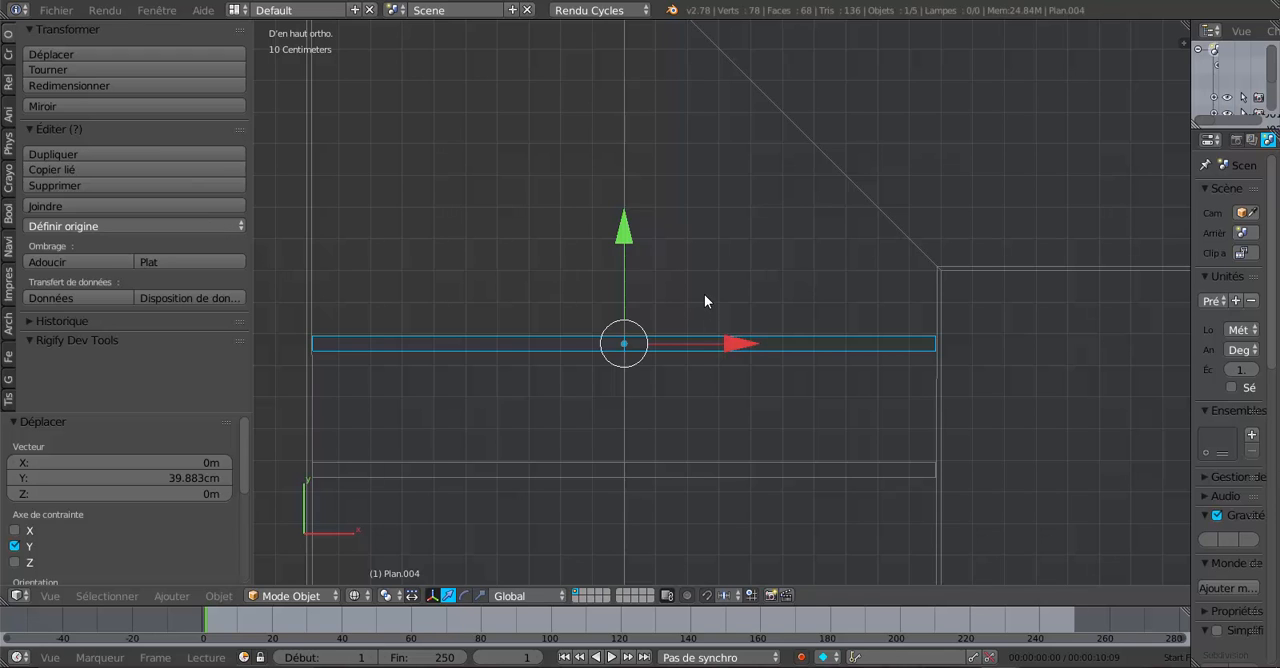
key(shift+d)
click(704, 293)
drag(625, 206, 657, 101)
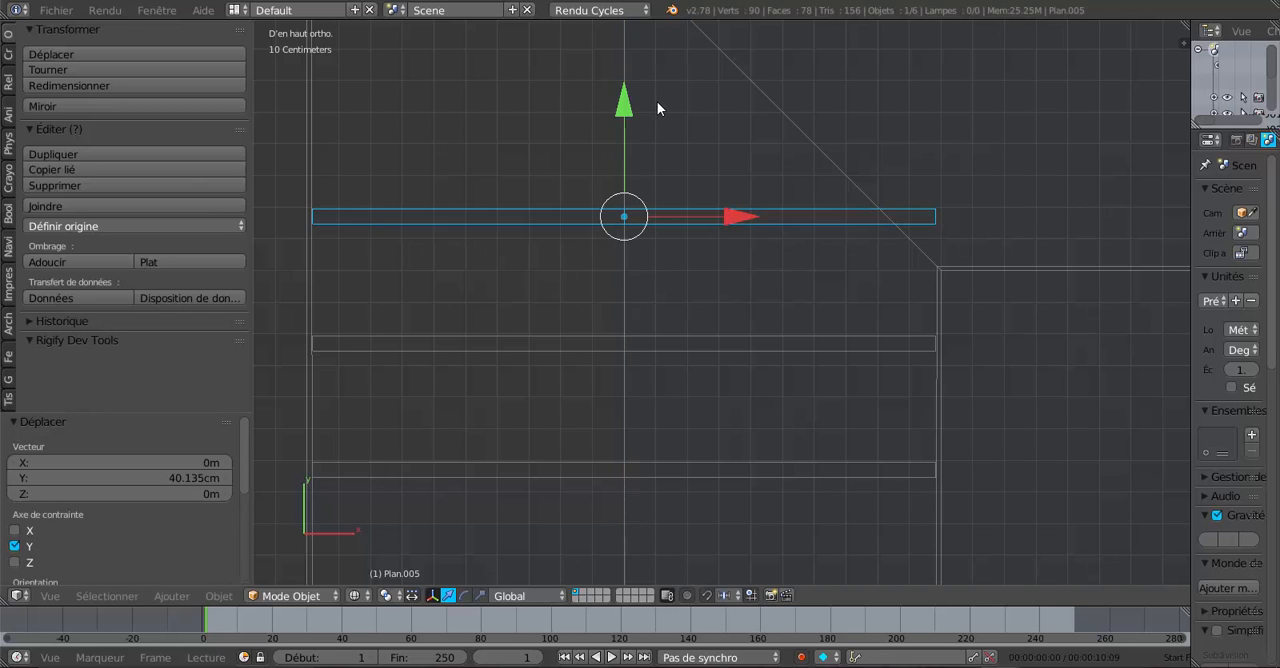
- Continue the row with two rafter pair copies offset 40.135 cm and about 40 cm along Y, ending near the long wing's ridge
shift+middle_drag(671, 176, 705, 383)
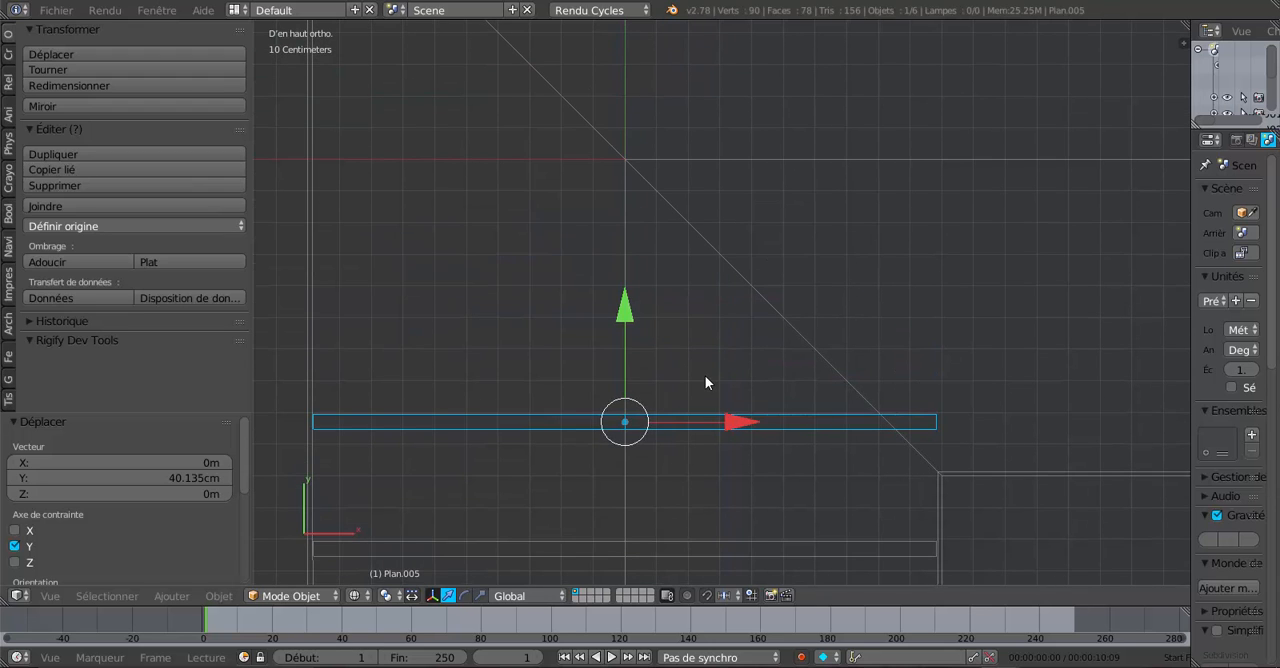
key(shift+d)
key(y)
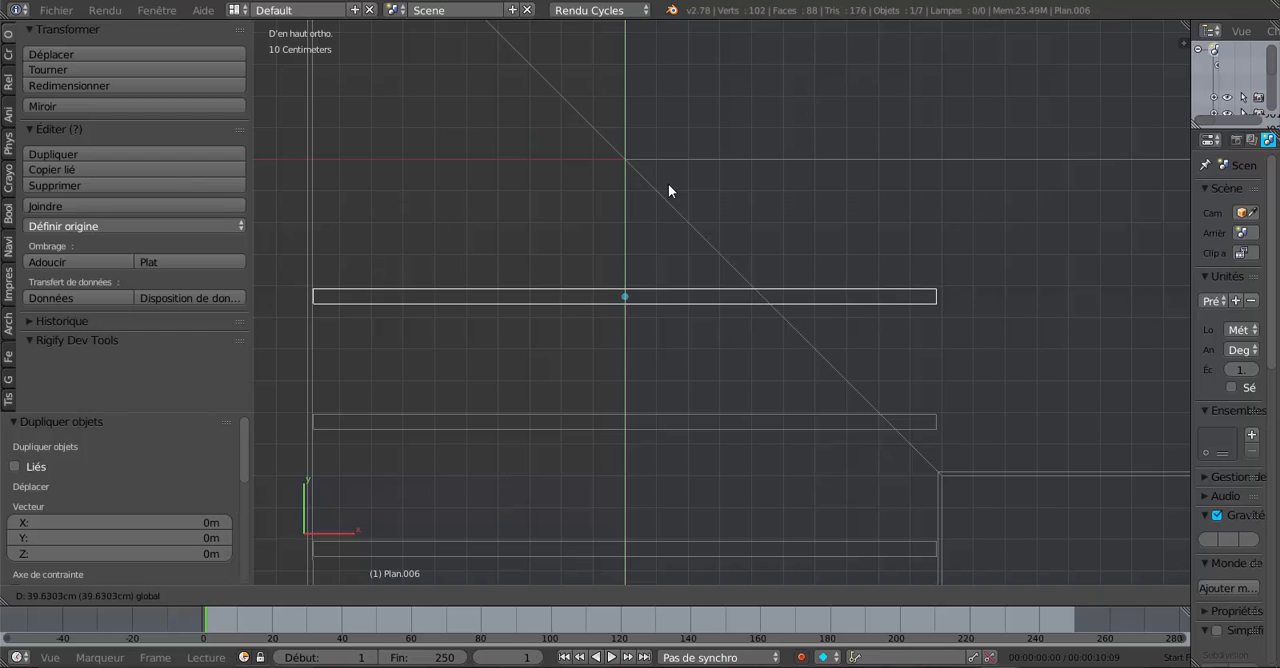
click(673, 189)
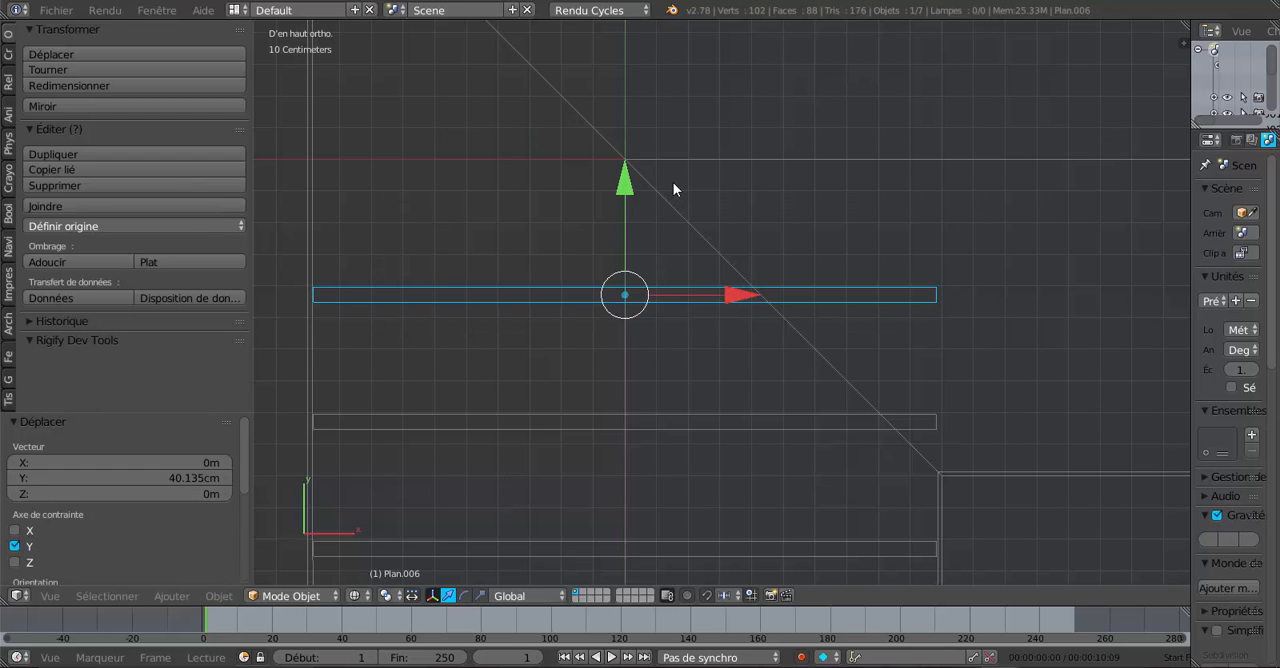
scroll(718, 229, down, 1)
key(shift+d)
click(718, 230)
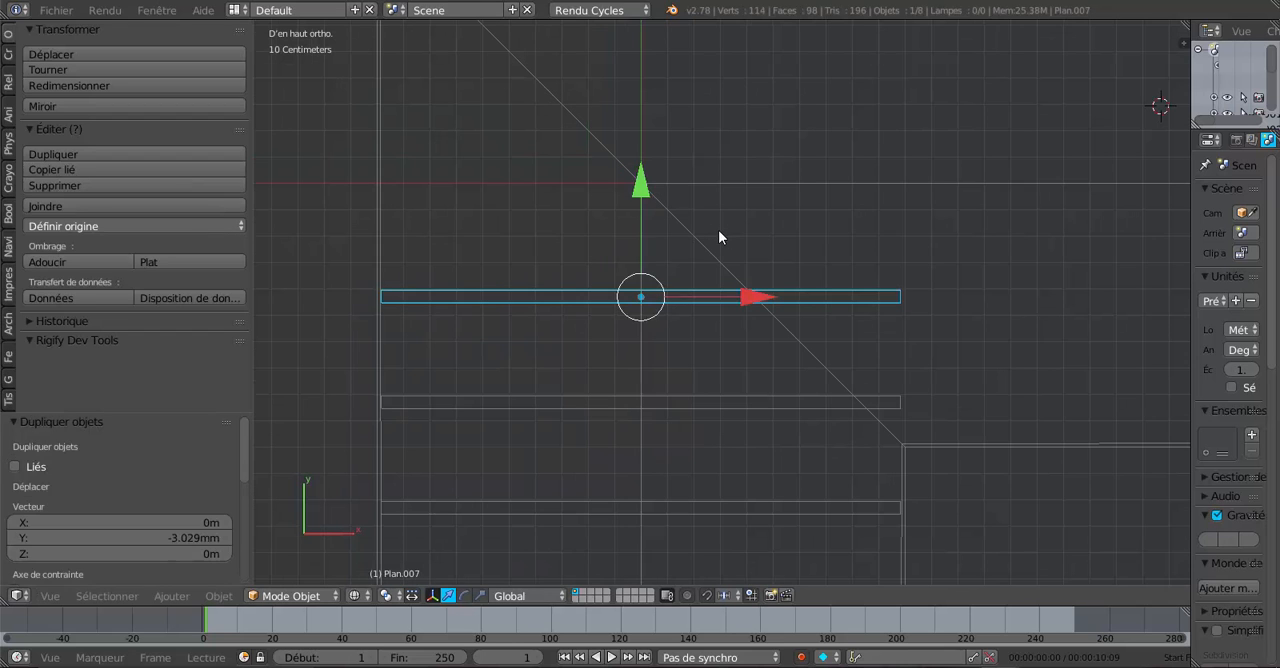
shift+middle_drag(734, 232, 738, 389)
drag(643, 320, 682, 213)
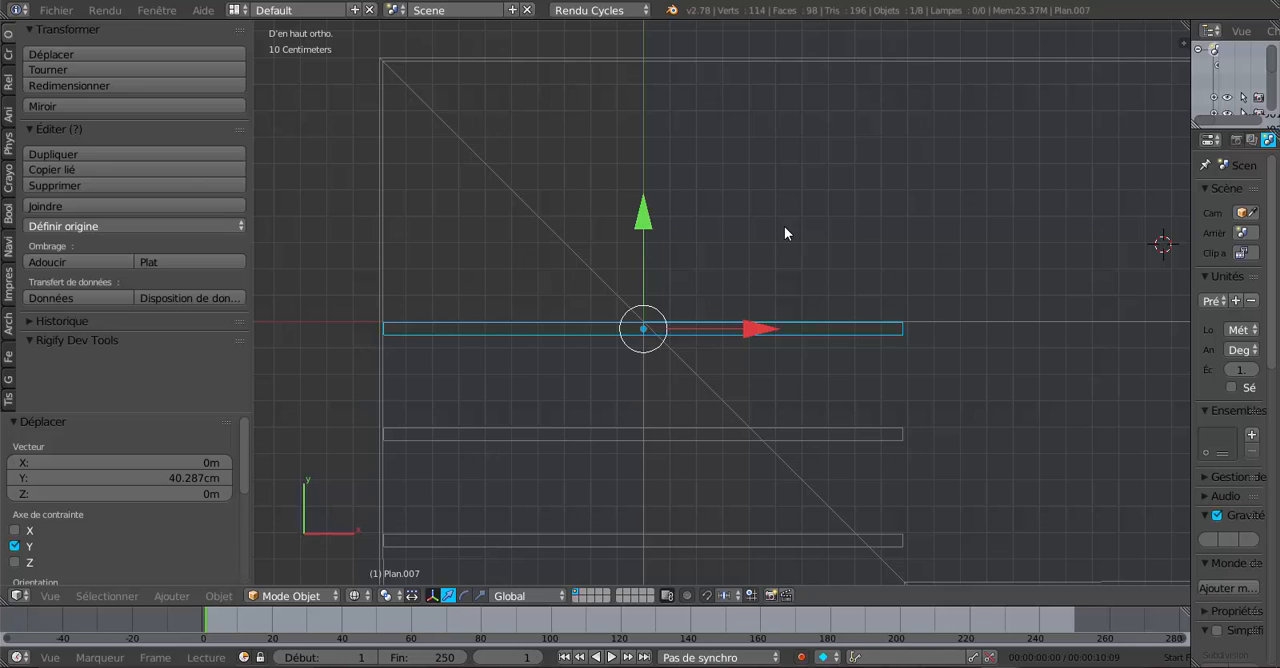
- Place the row's last two rafter pair copies beyond the long wing's ridge, offset about 39.5 cm and 39.883 cm along Y
key(shift+d)
right_click(675, 269)
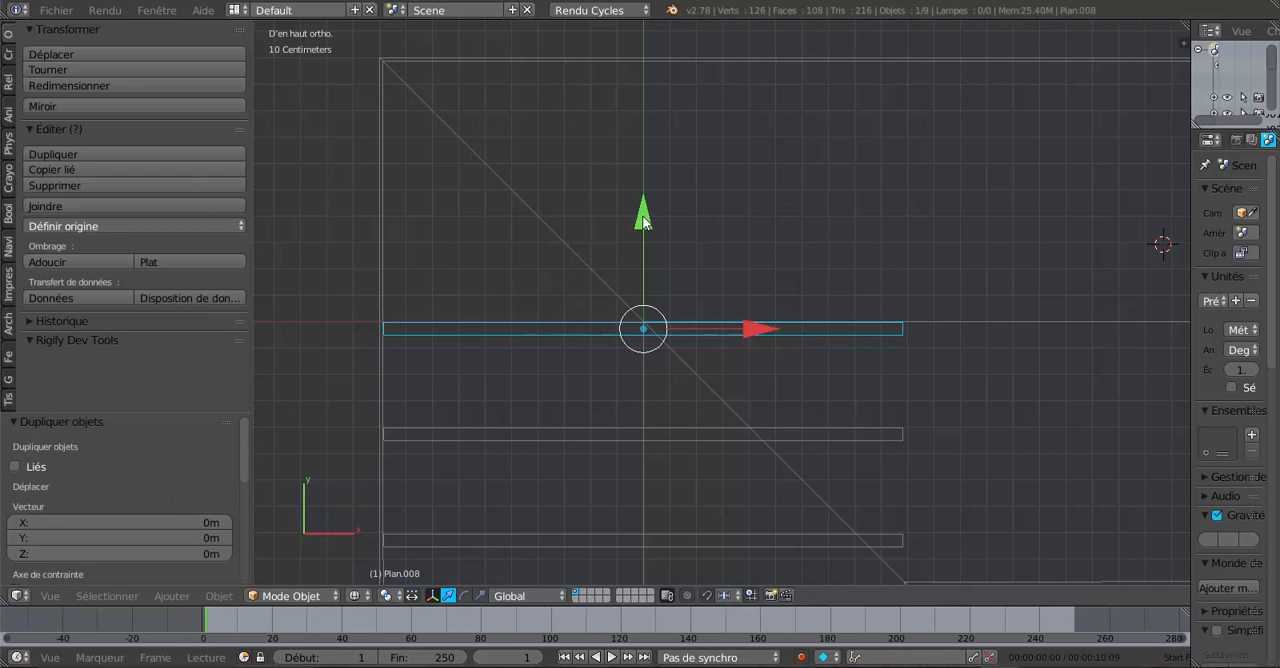
drag(643, 222, 671, 115)
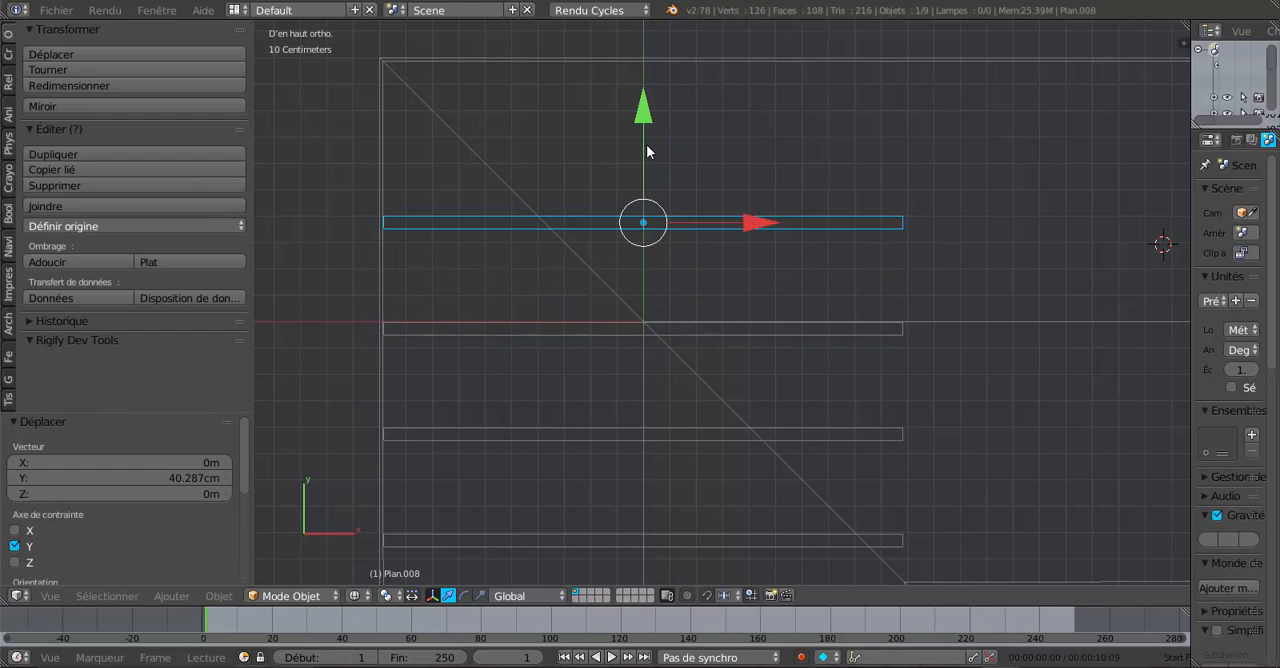
scroll(645, 142, up, 1)
key(g)
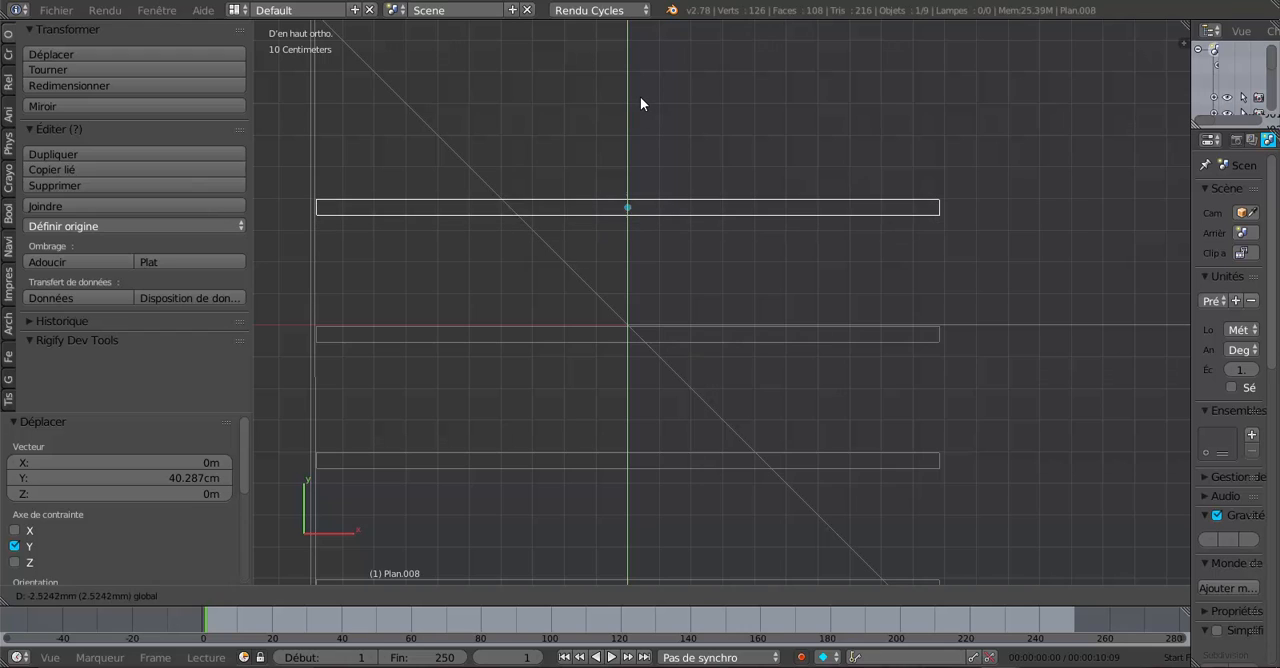
click(640, 100)
shift+middle_drag(797, 156, 805, 302)
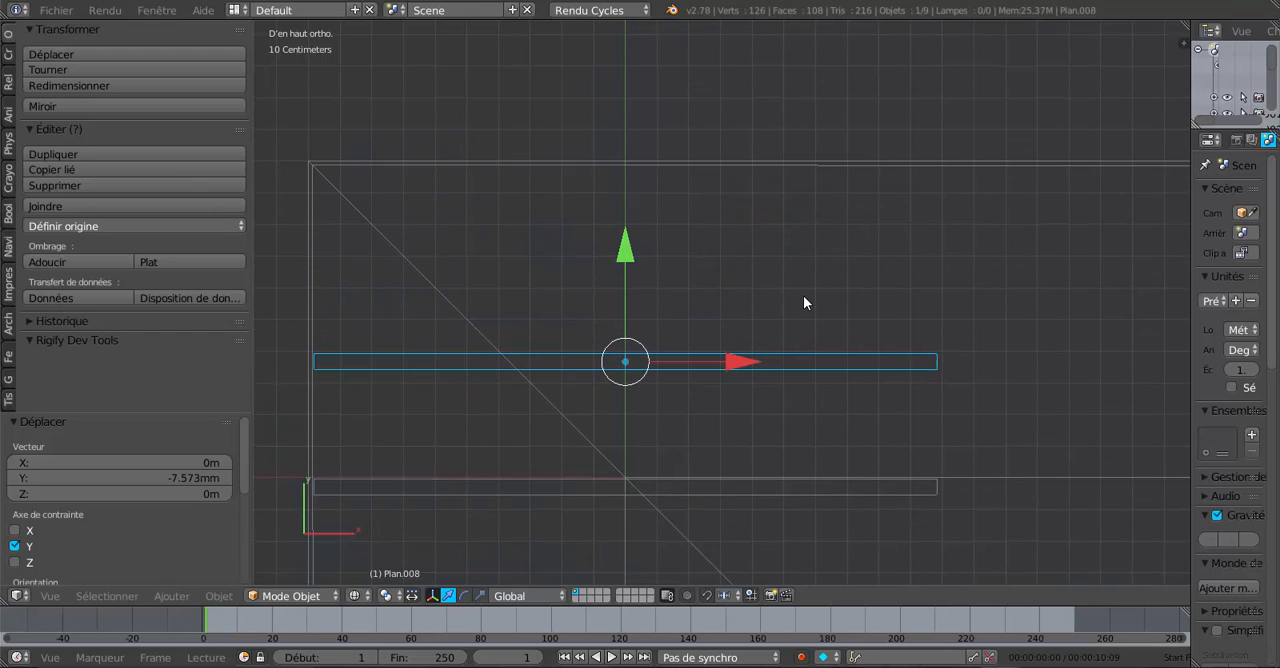
key(shift+d)
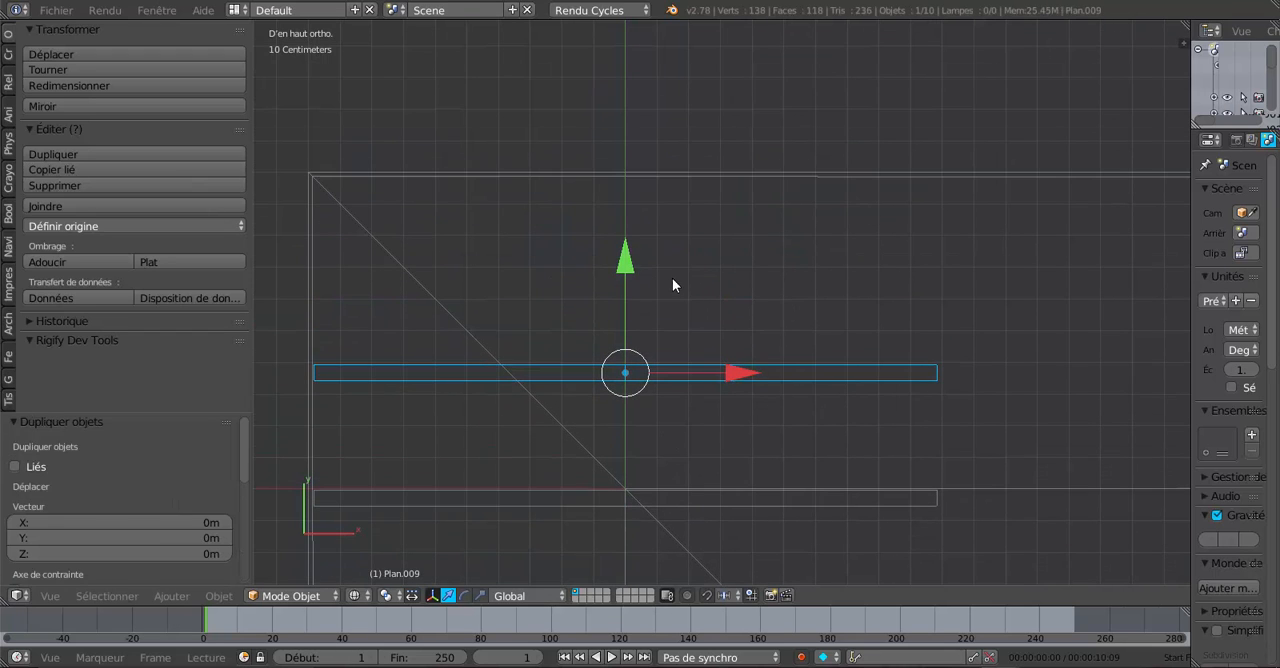
key(y)
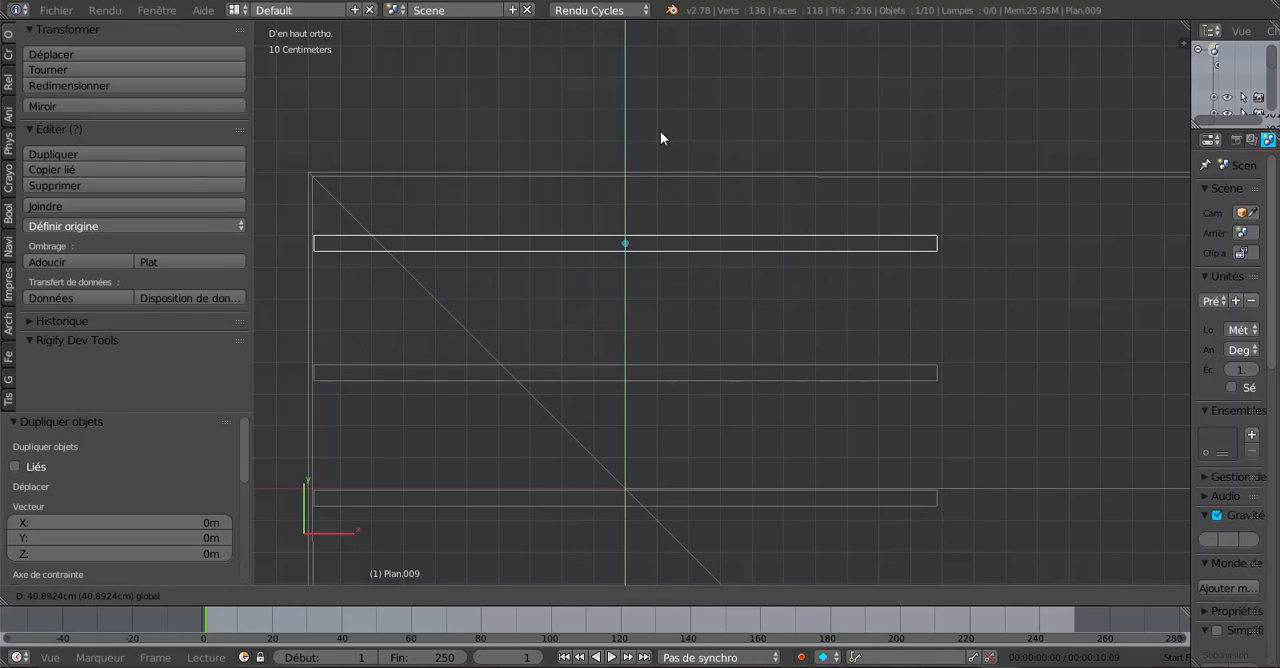
click(662, 134)
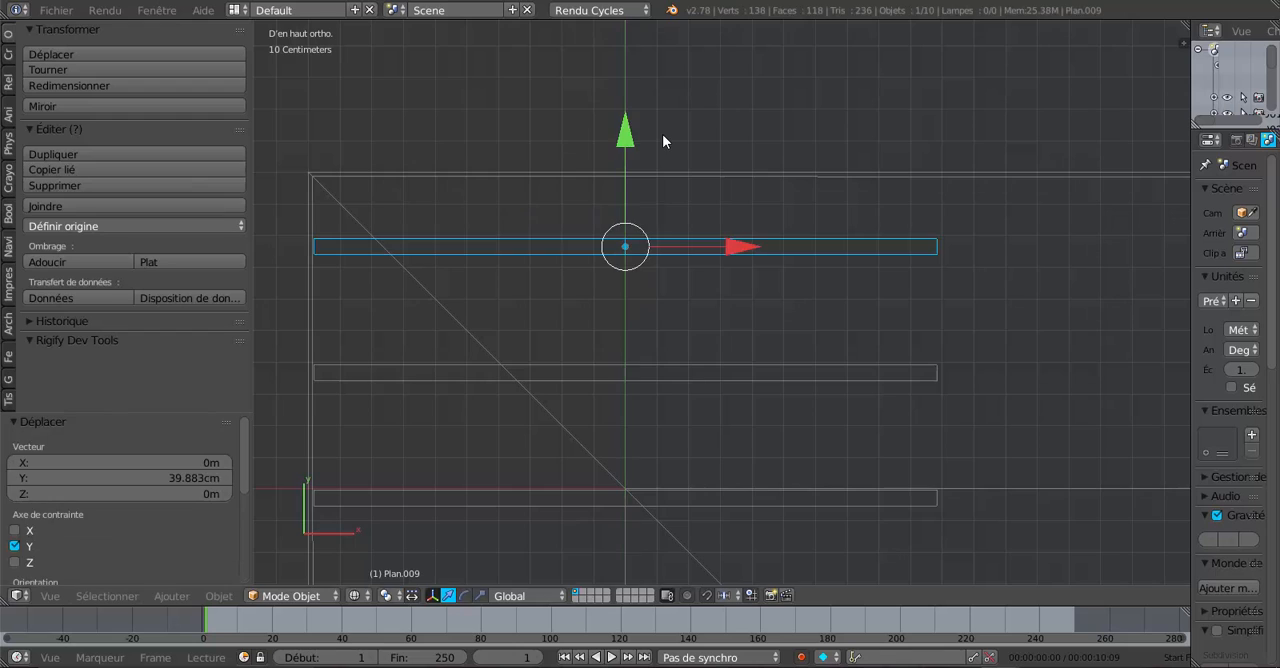
- Duplicate the row's last rafter pair in place and rotate the copy 90° around Z
scroll(622, 316, down, 5)
shift+middle_drag(988, 426, 791, 394)
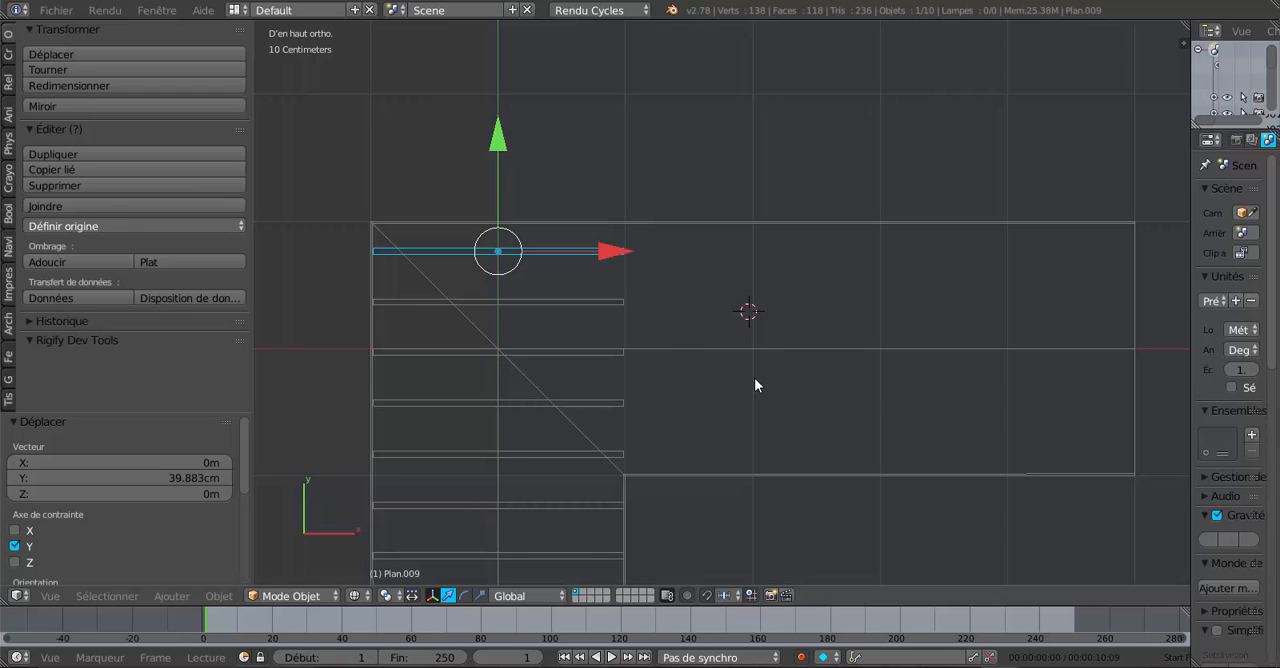
key(shift+d)
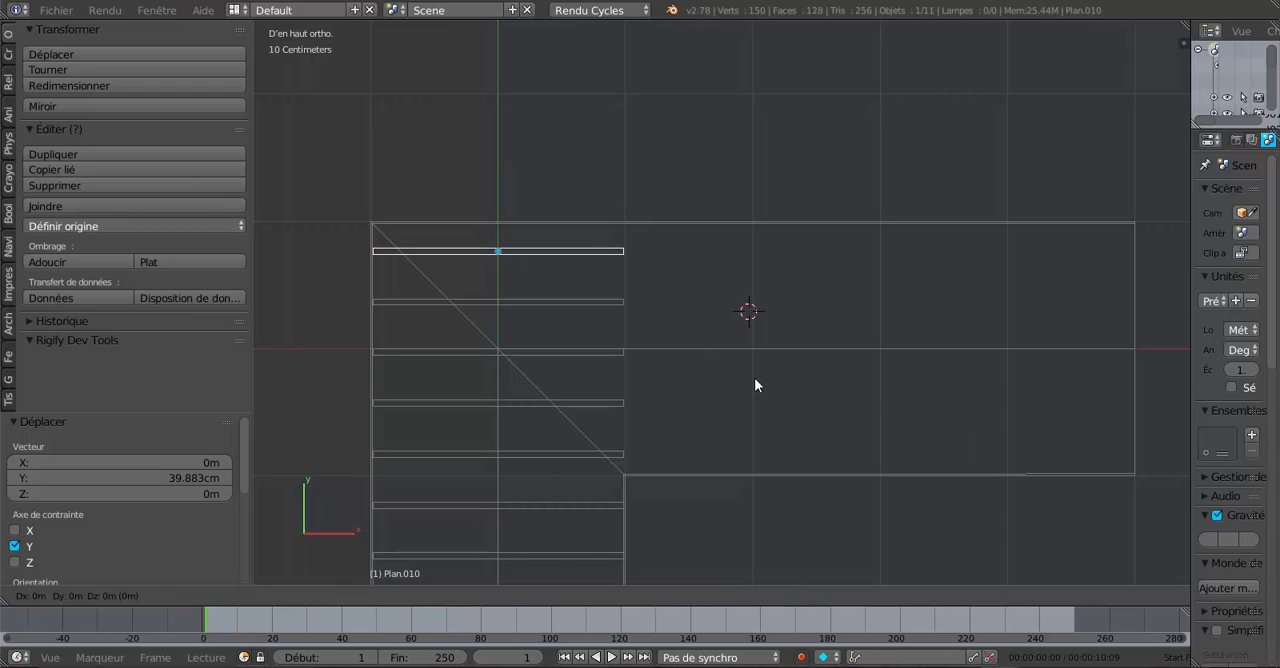
right_click(754, 377)
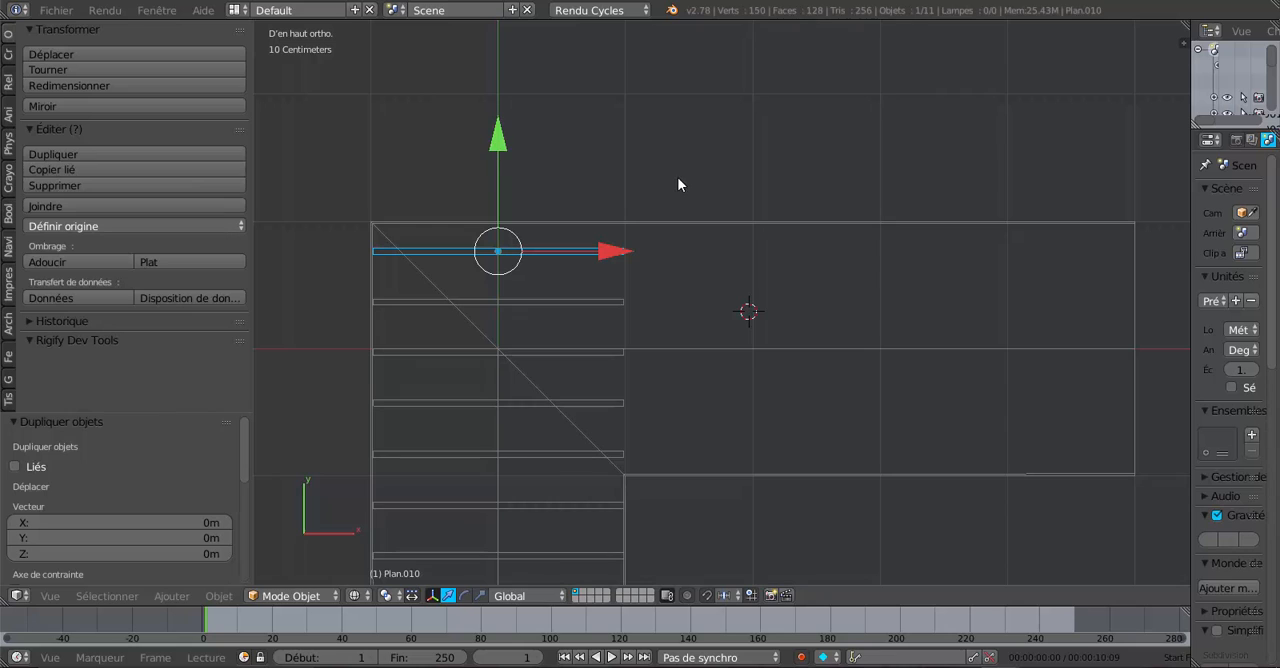
text(rz)
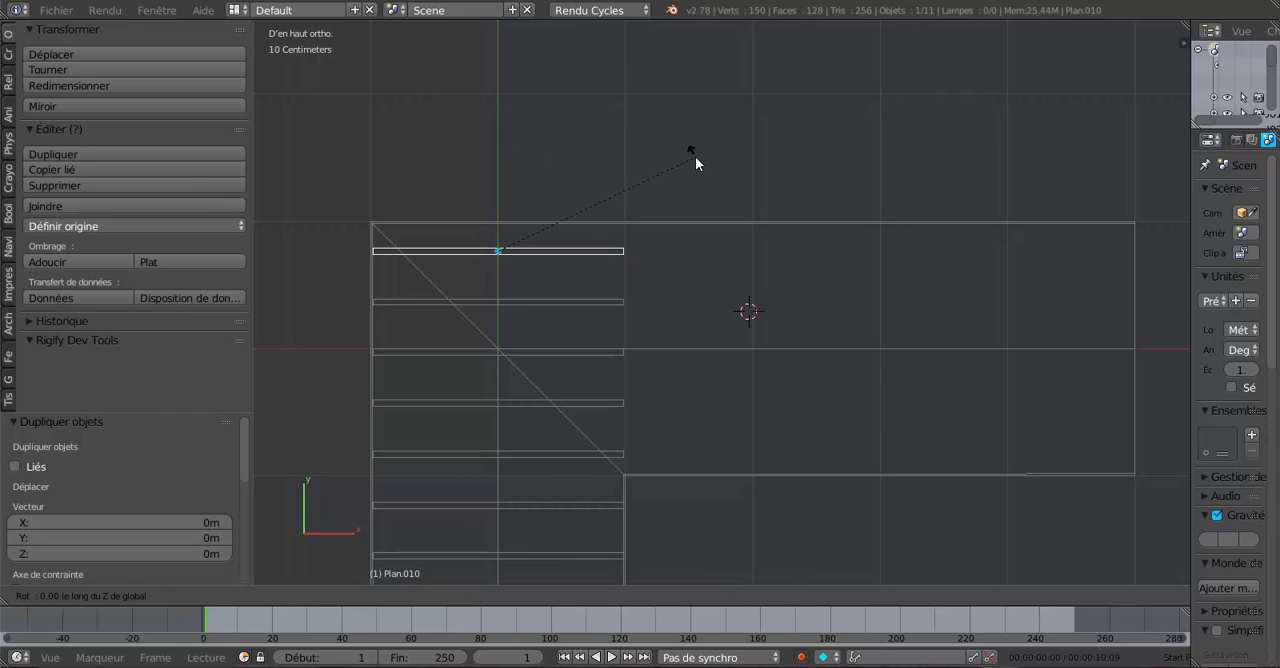
text(90)
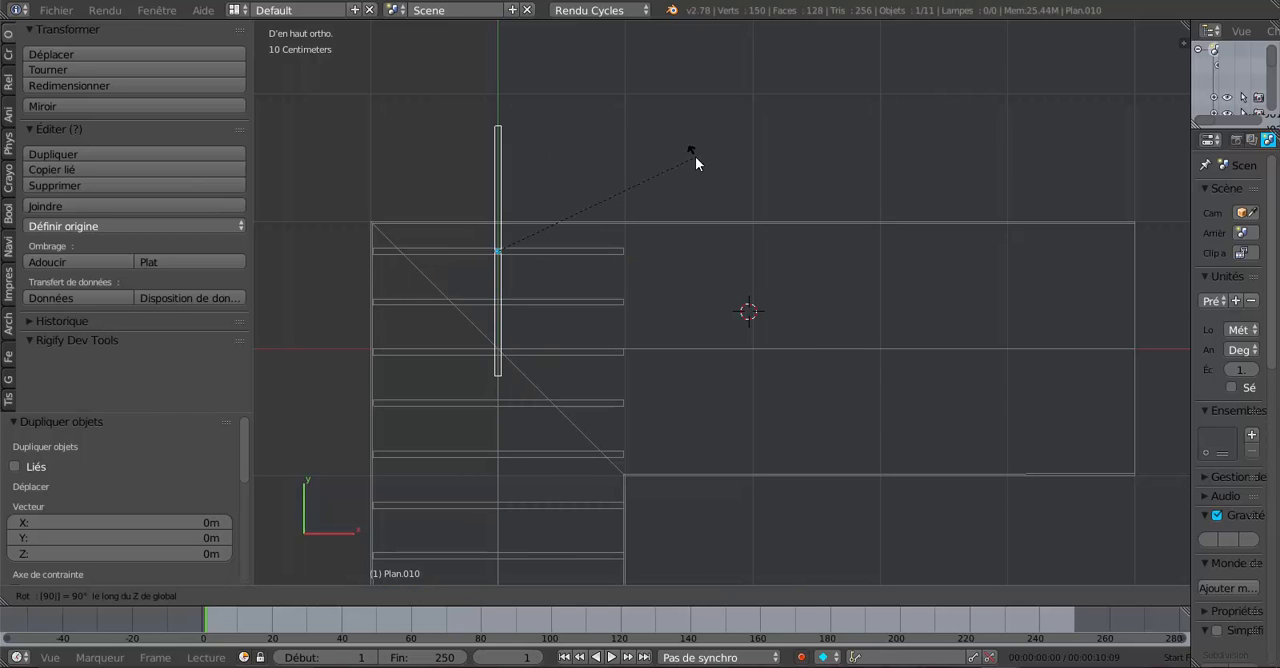
key(Return)
- Move the rotated rafter pair -76.001 cm along Y across the long wing, and 1.702 m plus 2.575 m along X toward its end
drag(612, 252, 829, 263)
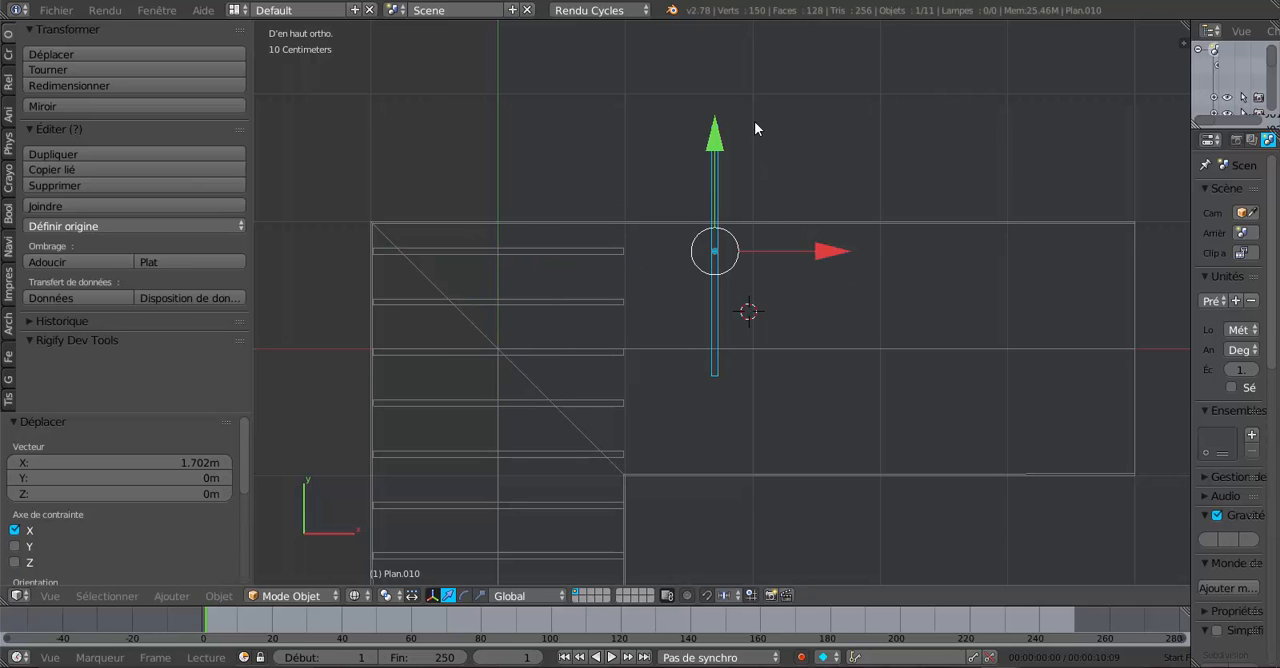
drag(715, 140, 731, 233)
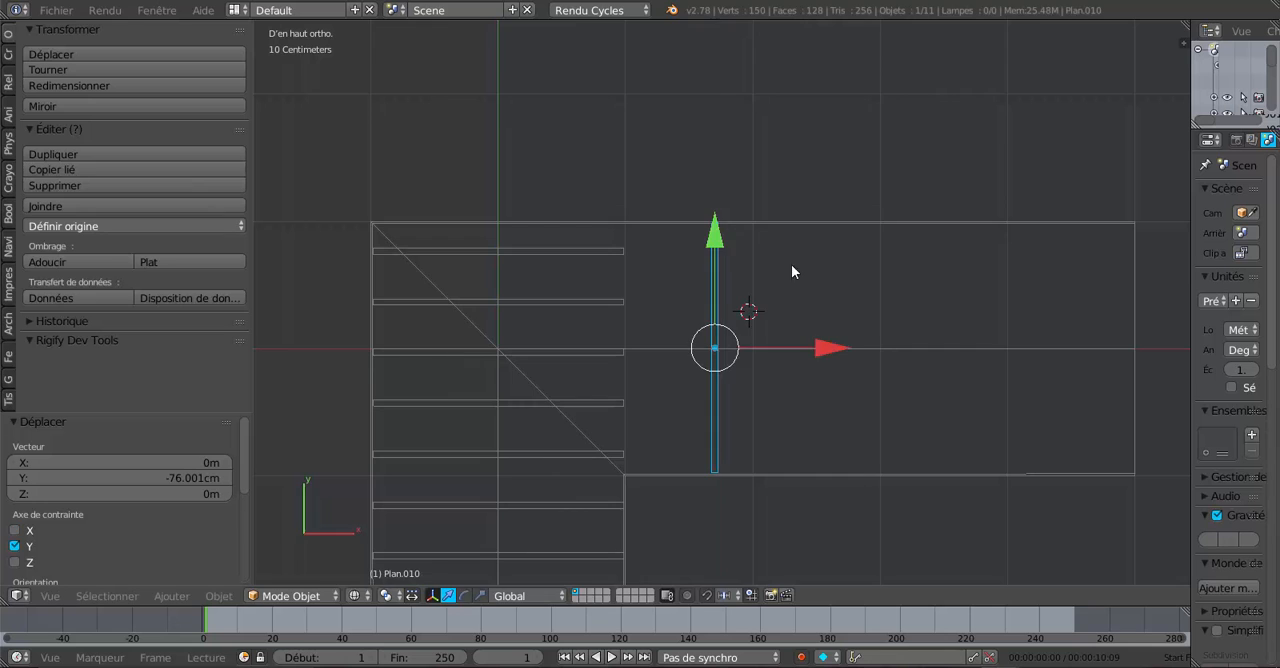
shift+middle_drag(791, 264, 621, 208)
drag(655, 292, 985, 333)
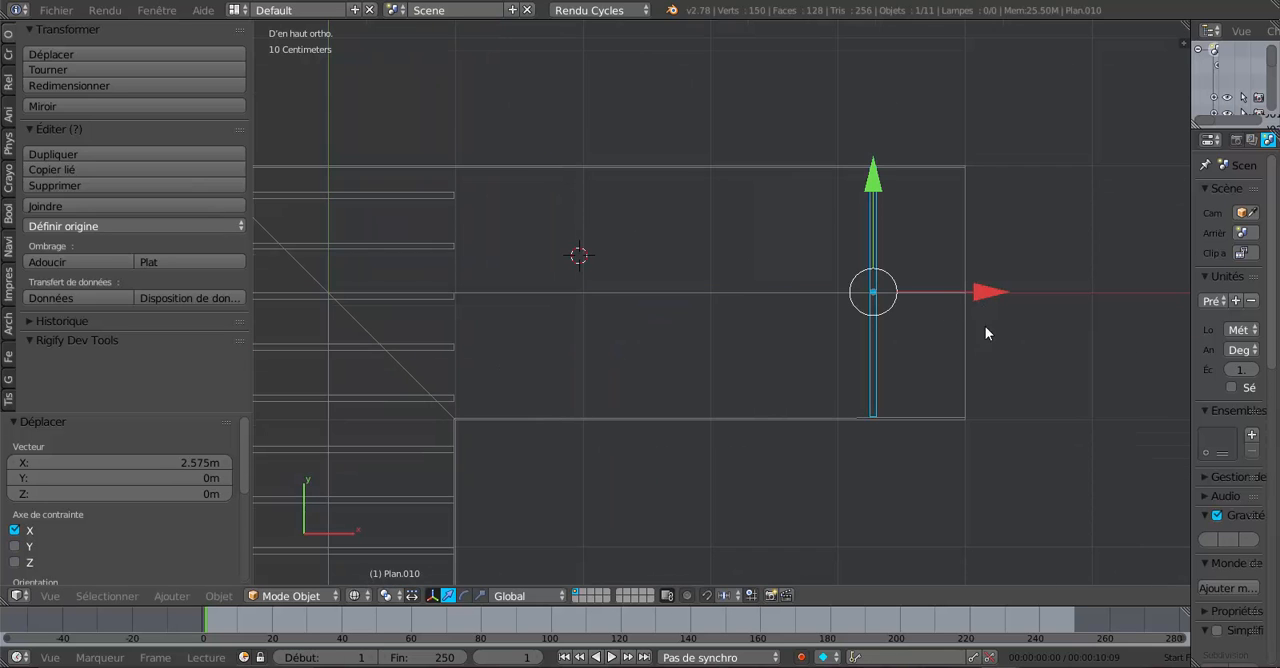
- Switch to the reference roof model and examine the rafter layout at the long wing's end and where rafters meet the corner hip
click(927, 616)
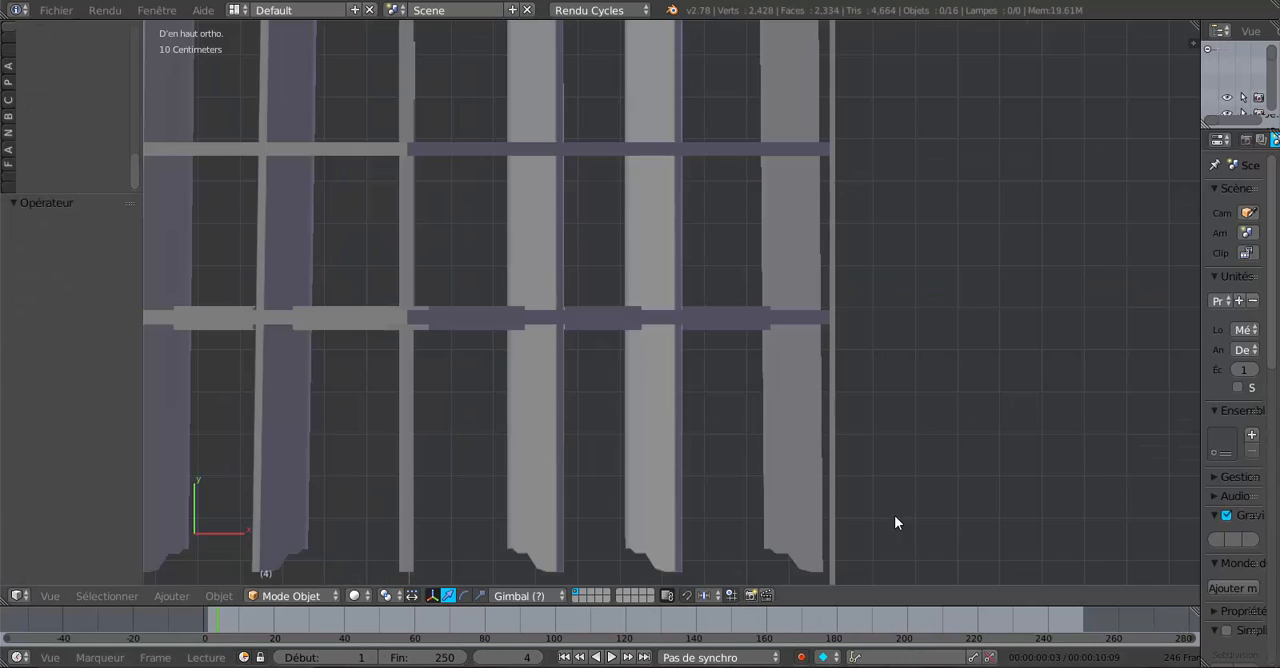
scroll(856, 412, down, 8)
shift+middle_drag(888, 335, 560, 512)
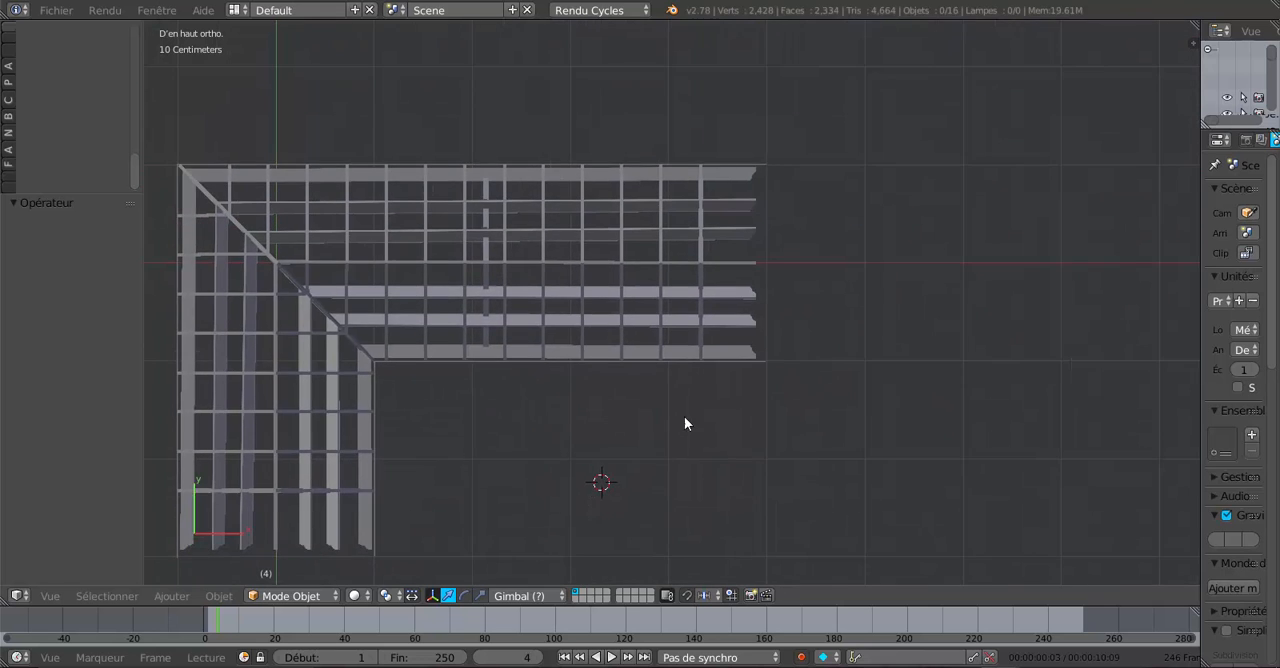
scroll(684, 416, up, 3)
shift+middle_drag(811, 215, 733, 409)
scroll(733, 409, up, 4)
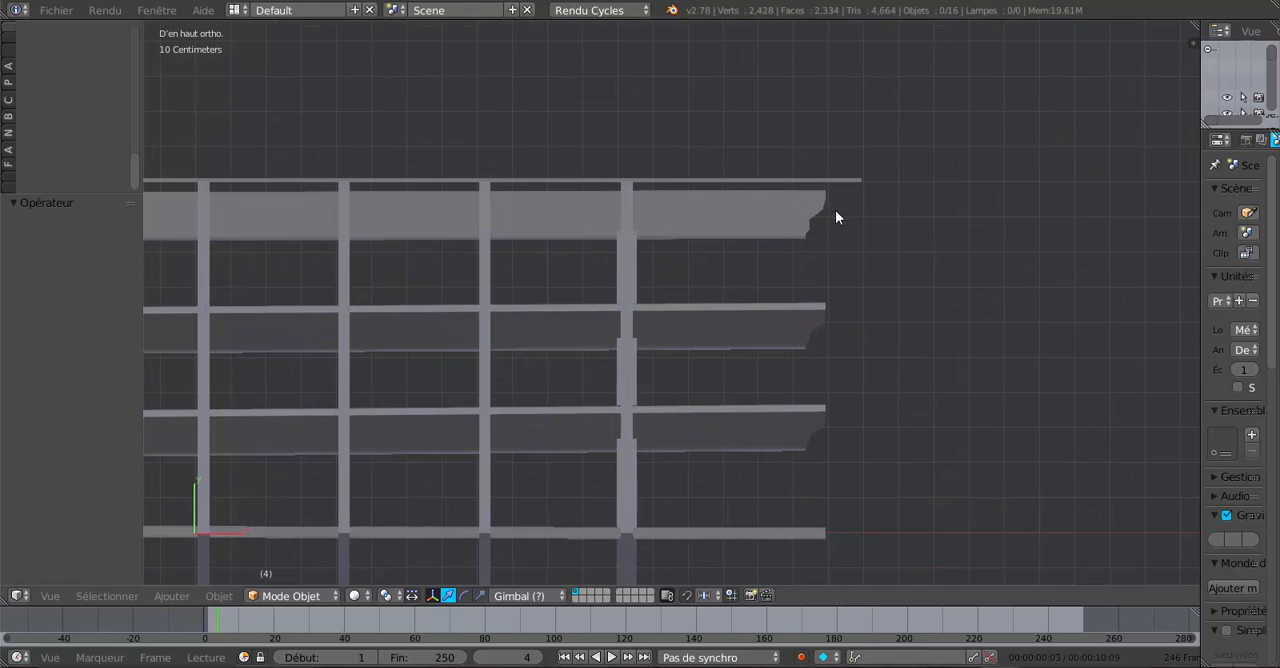
shift+middle_drag(836, 217, 848, 341)
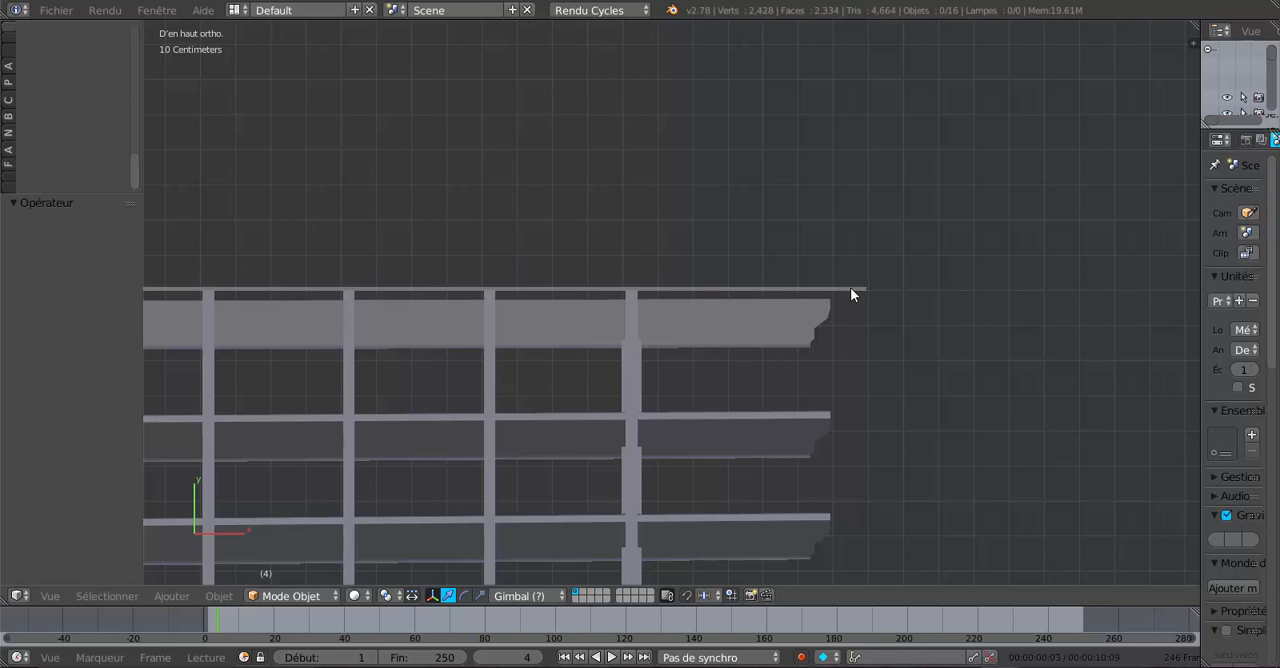
scroll(850, 287, down, 5)
shift+middle_drag(555, 363, 1123, 337)
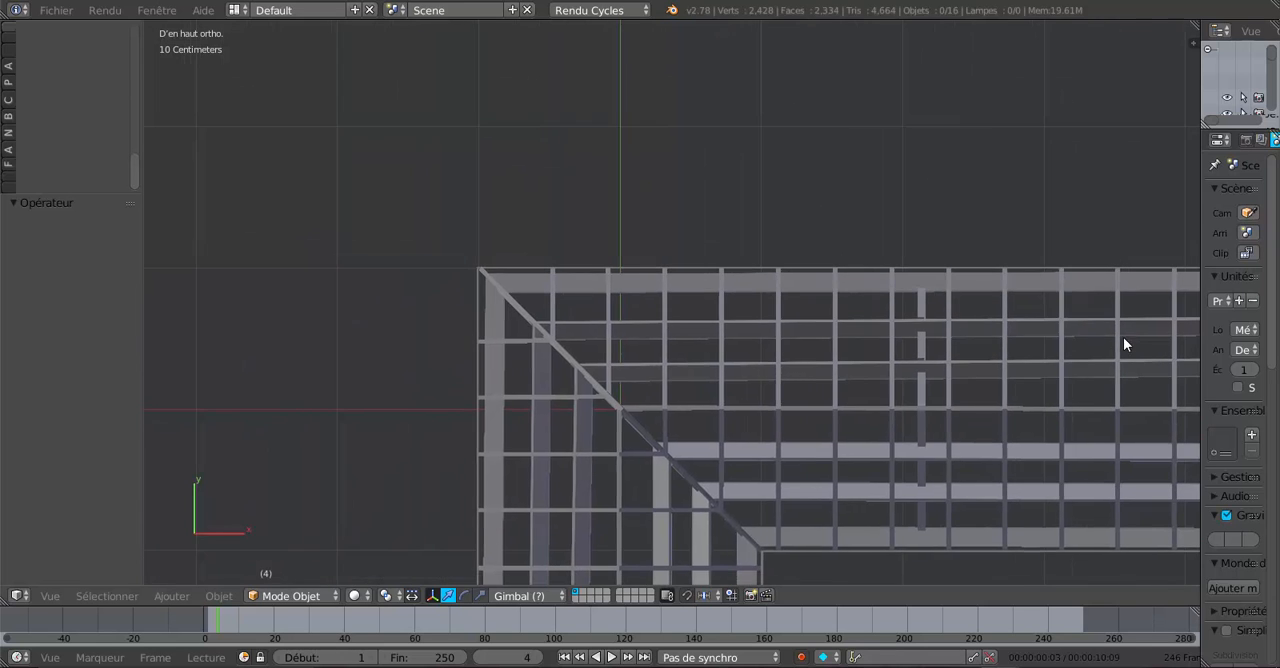
scroll(653, 316, up, 4)
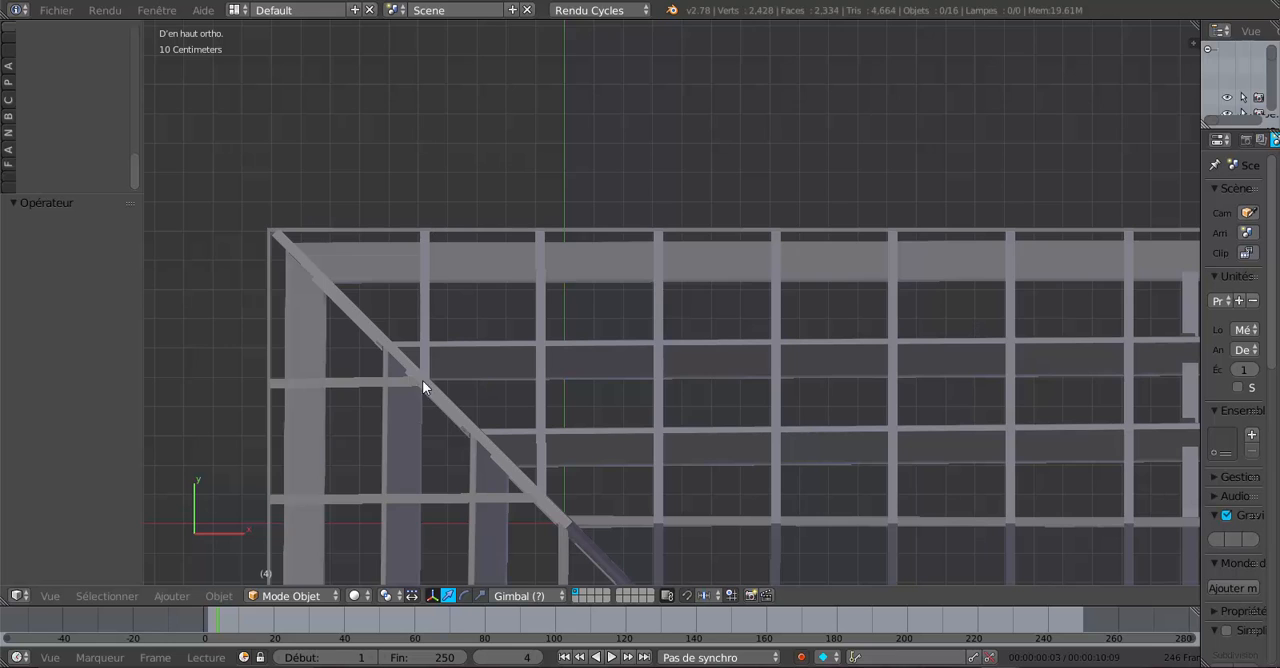
scroll(655, 426, down, 4)
shift+middle_drag(702, 417, 516, 150)
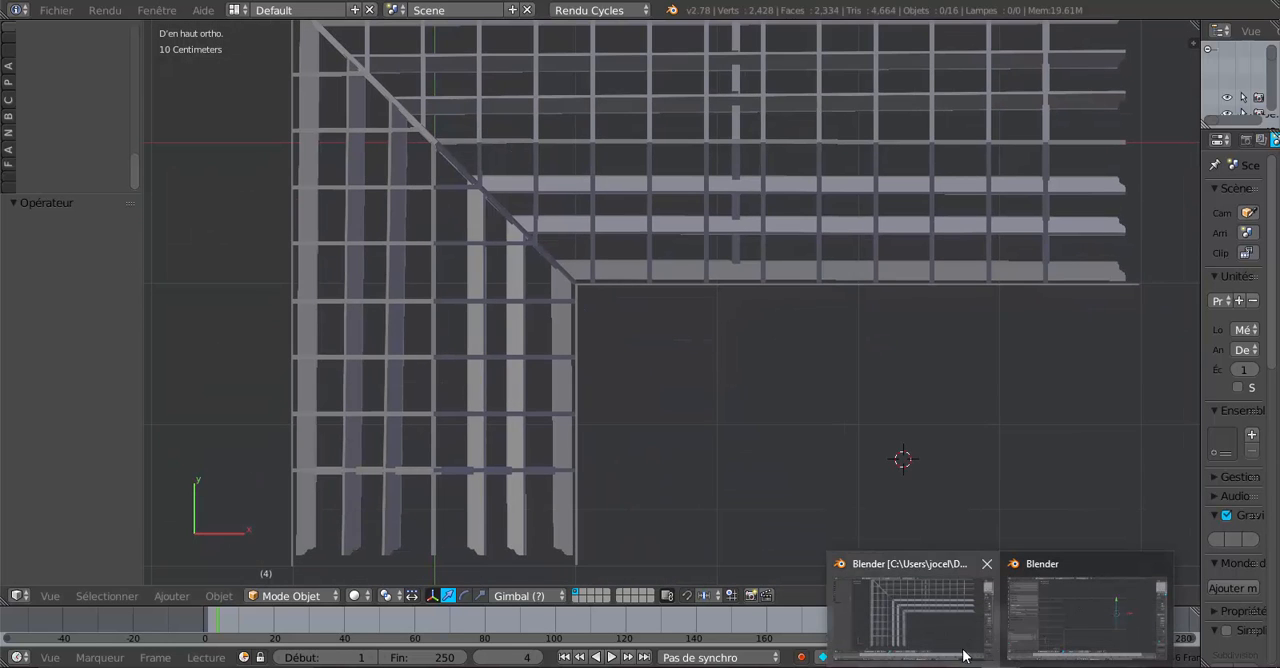
- Return to the working roof model and move the rotated rafter pair -4.007 m and -1.003 m along X toward the outer corner
click(1055, 629)
drag(973, 295, 467, 300)
shift+middle_drag(467, 300, 859, 367)
scroll(830, 372, up, 2)
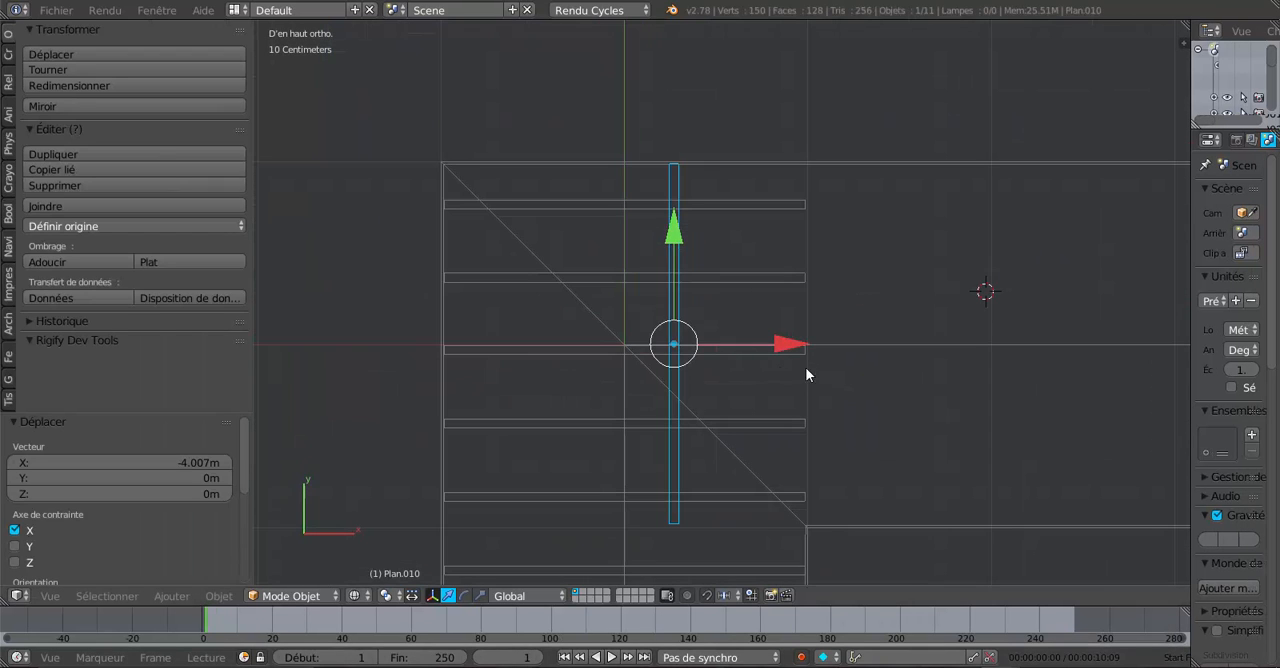
drag(757, 345, 598, 354)
shift+middle_drag(674, 381, 836, 427)
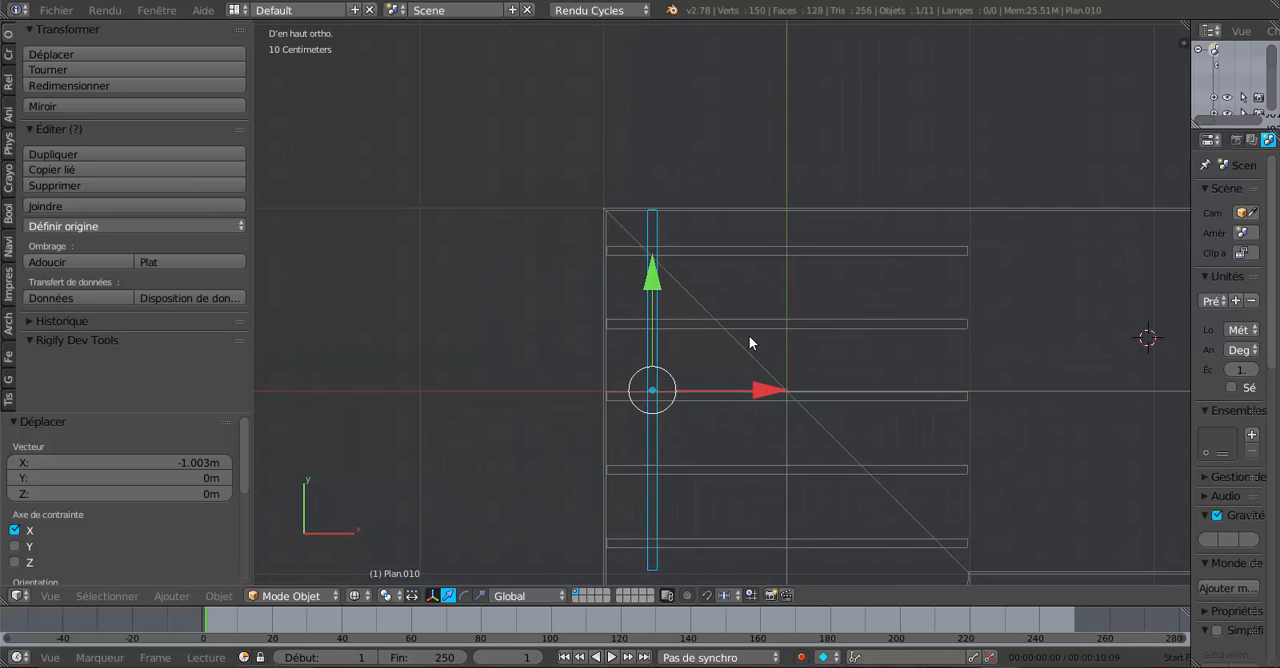
- Nudge the rotated rafter pair -2.735 cm along X to meet the outermost rafter pair on the corner diagonal
scroll(708, 297, up, 2)
shift+middle_drag(691, 310, 696, 342)
scroll(653, 319, up, 2)
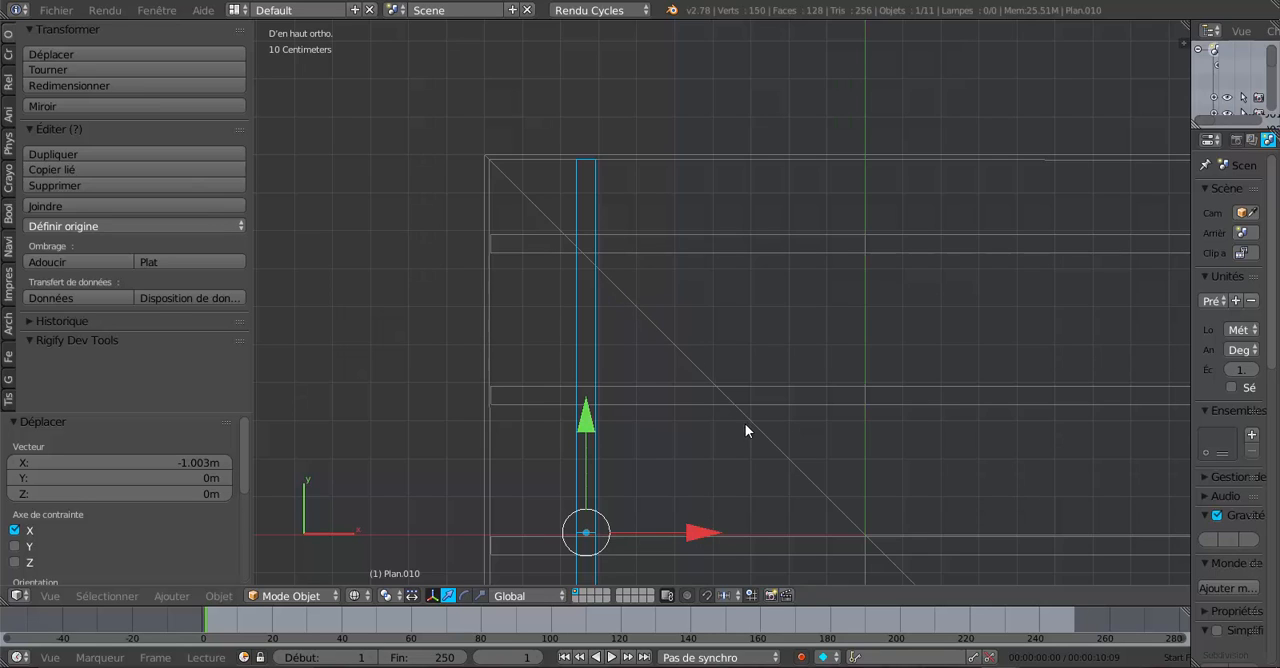
drag(697, 535, 686, 544)
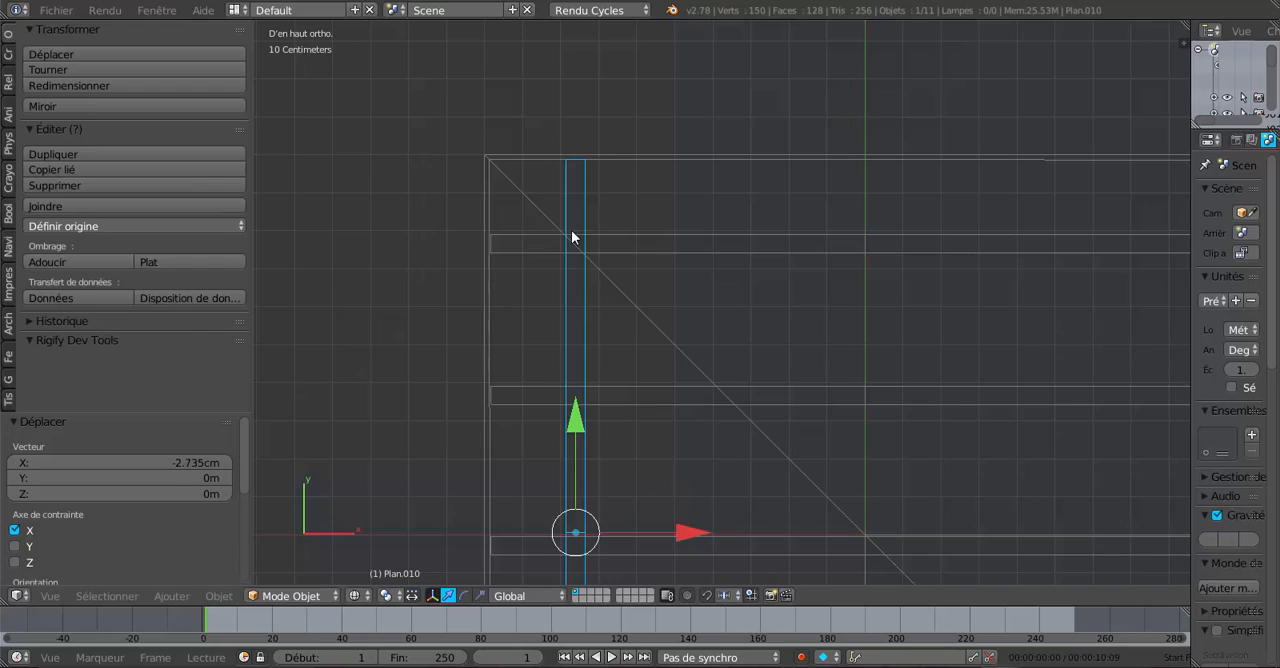
scroll(610, 258, up, 2)
shift+middle_drag(610, 258, 693, 265)
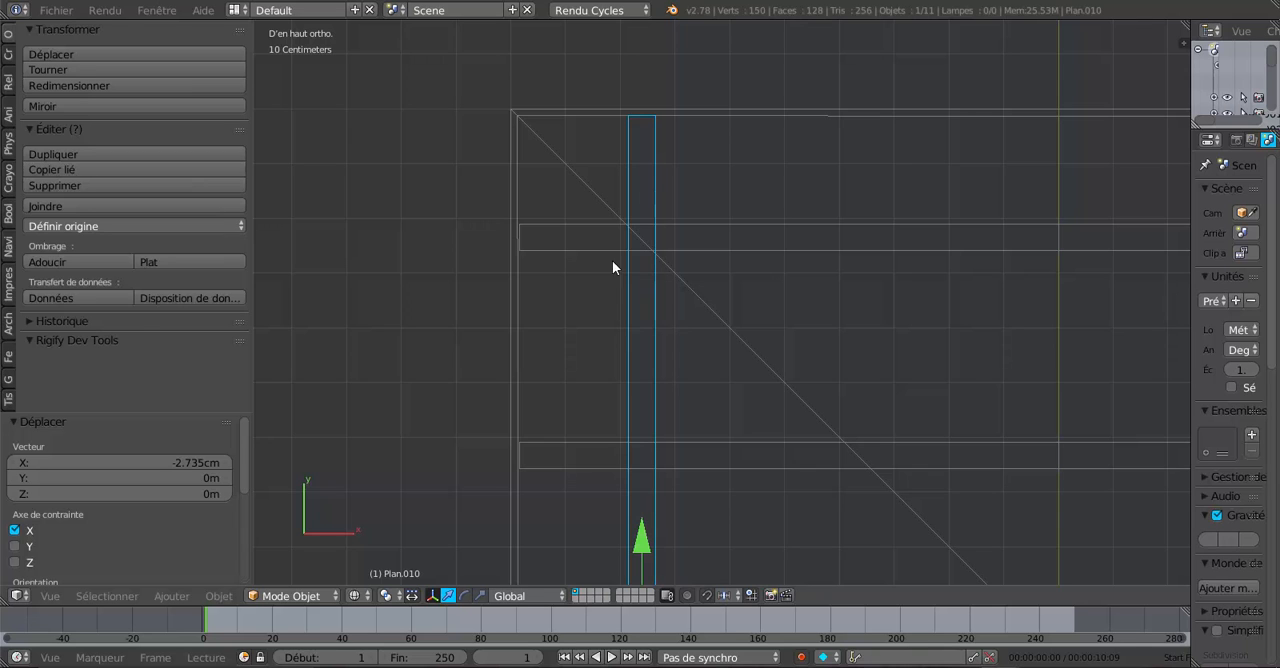
scroll(683, 248, down, 5)
shift+middle_drag(766, 349, 600, 252)
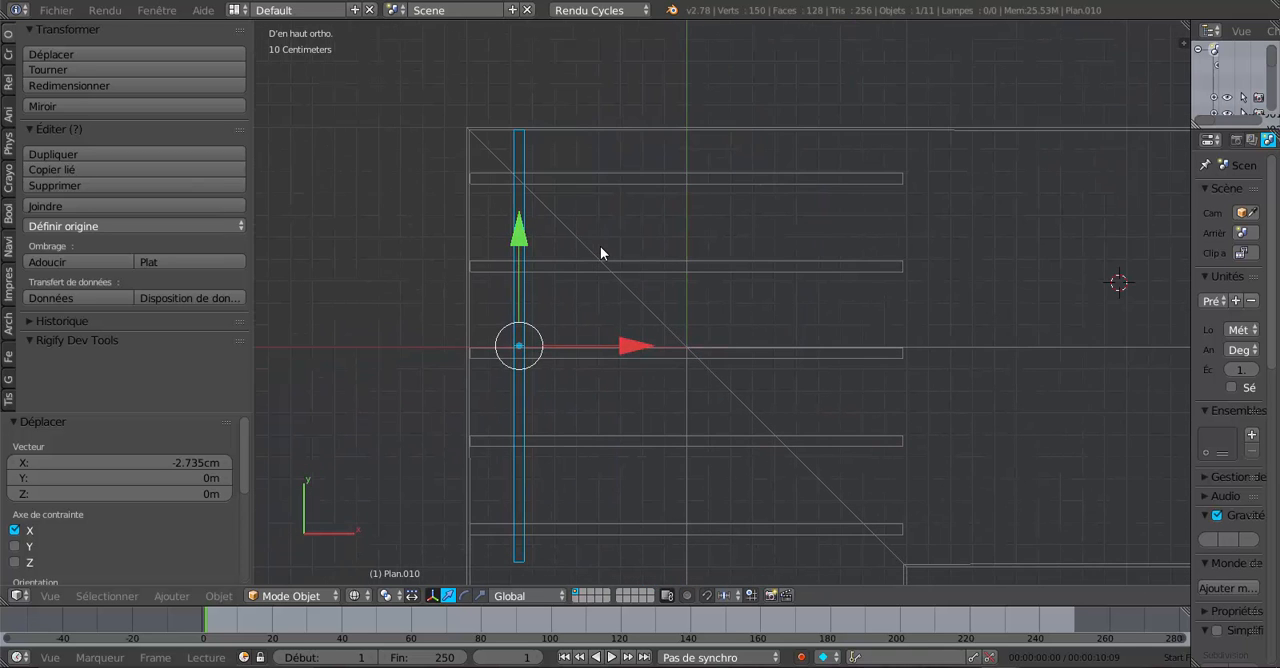
- Shift the rotated rafter pair -3.506 mm along Y so its end fits inside the wing's outer edge
shift+middle_drag(678, 270, 743, 323)
scroll(614, 298, up, 2)
shift+middle_drag(669, 307, 754, 336)
scroll(648, 315, up, 2)
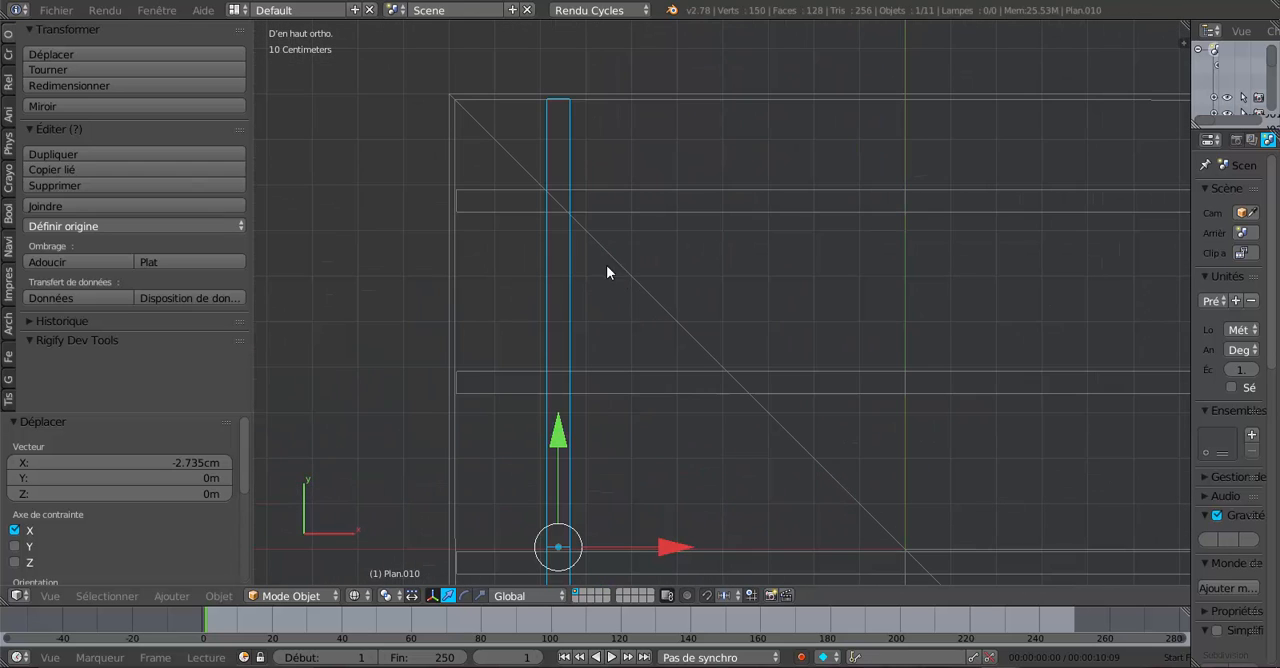
key(g)
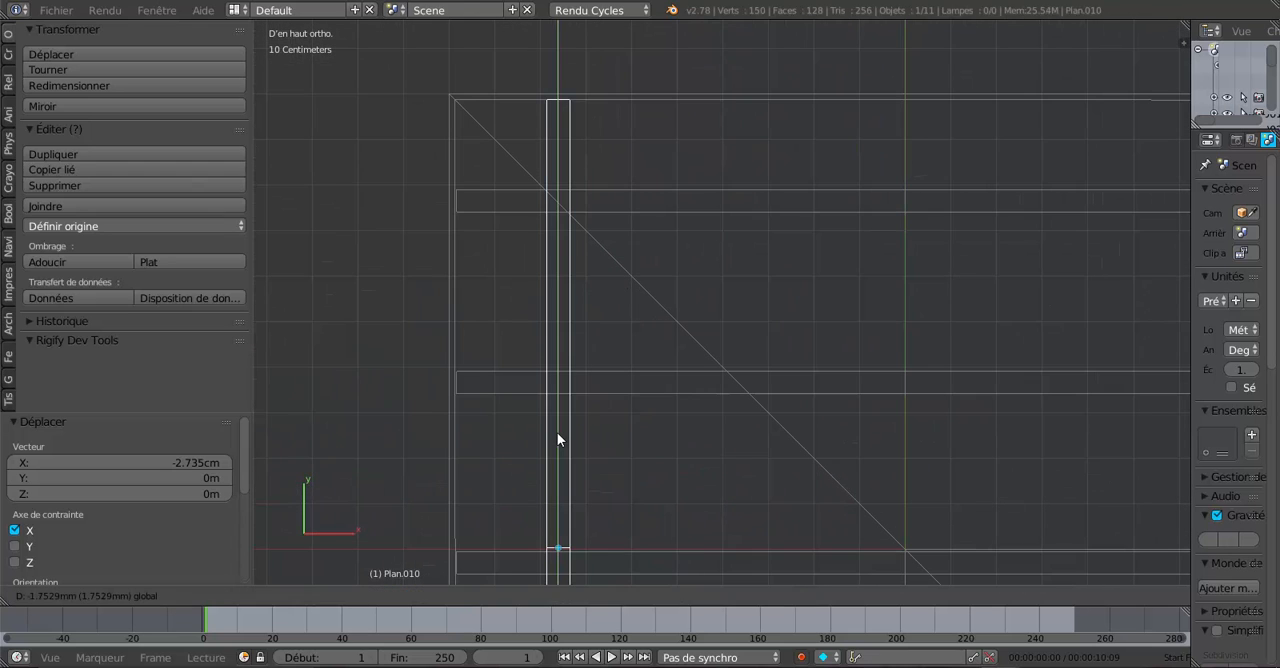
key(y)
click(557, 432)
shift+middle_drag(590, 277, 625, 433)
scroll(586, 254, up, 2)
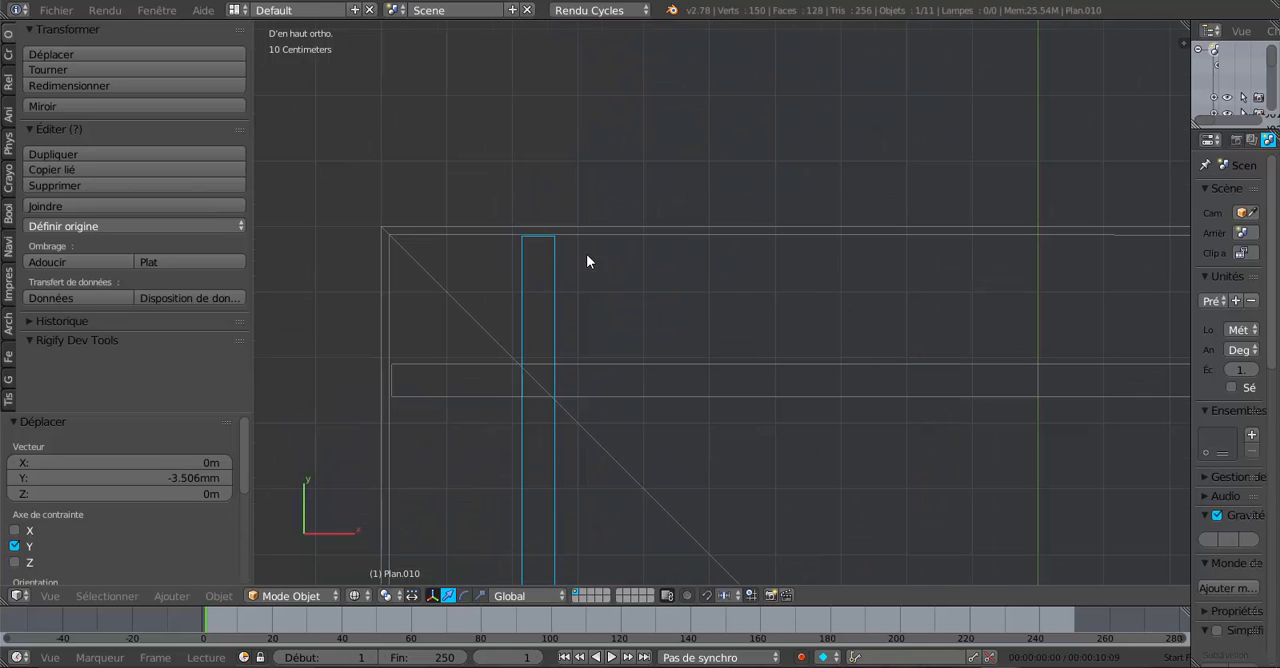
- Duplicate the rotated rafter pair and move the copy 44.491 cm along X
scroll(540, 244, down, 5)
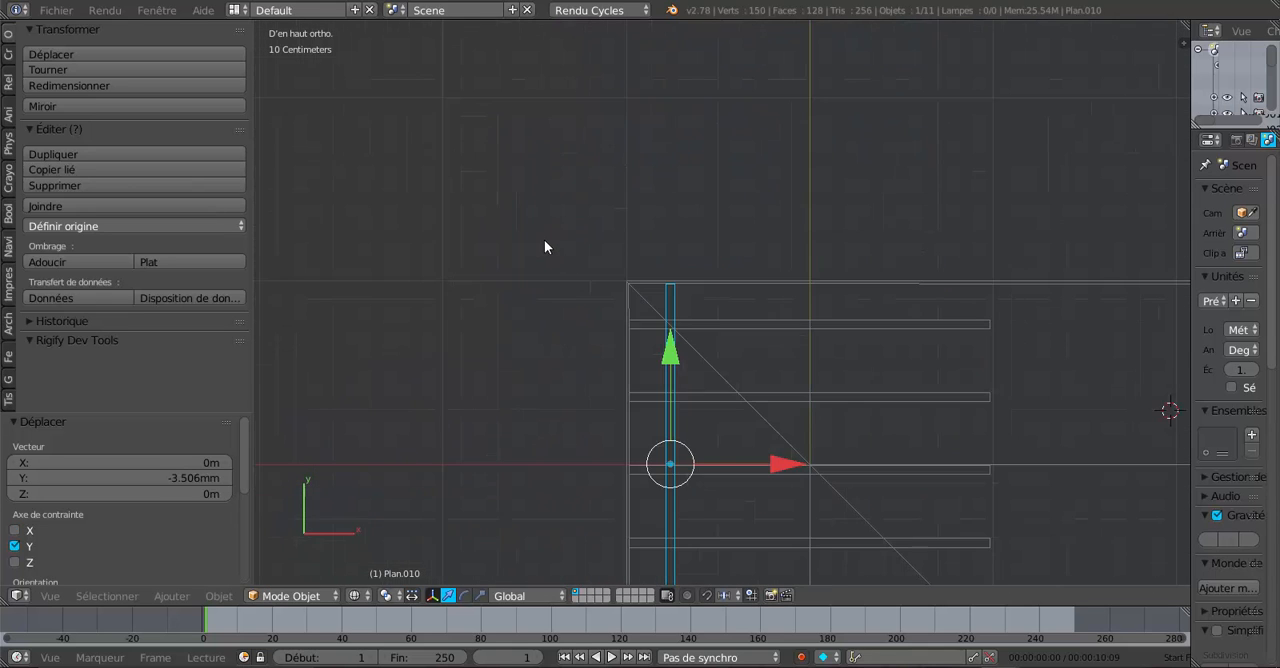
shift+middle_drag(717, 408, 611, 262)
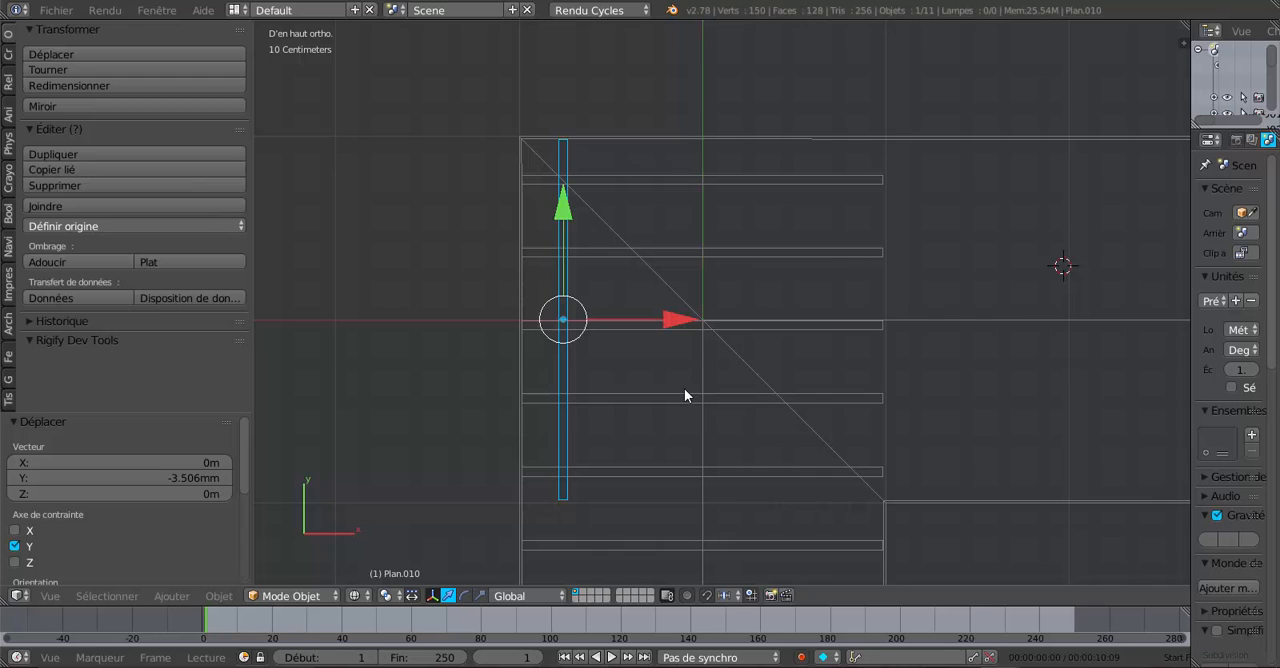
shift+middle_drag(733, 324, 711, 495)
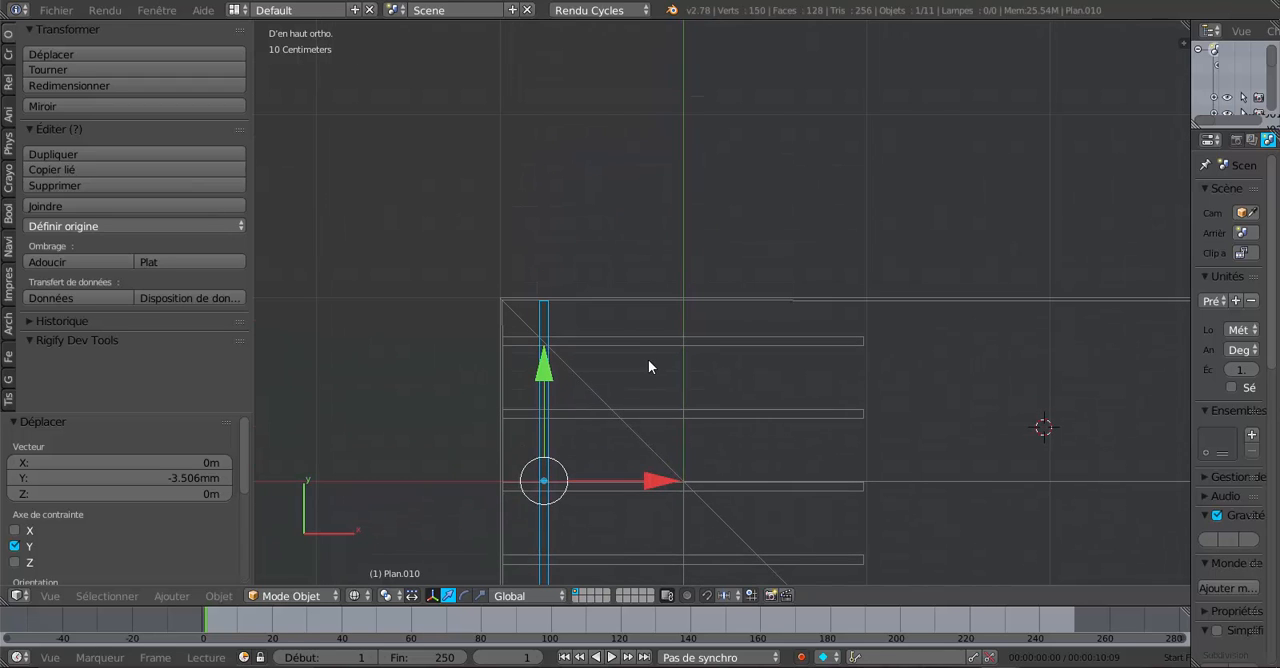
key(shift+d)
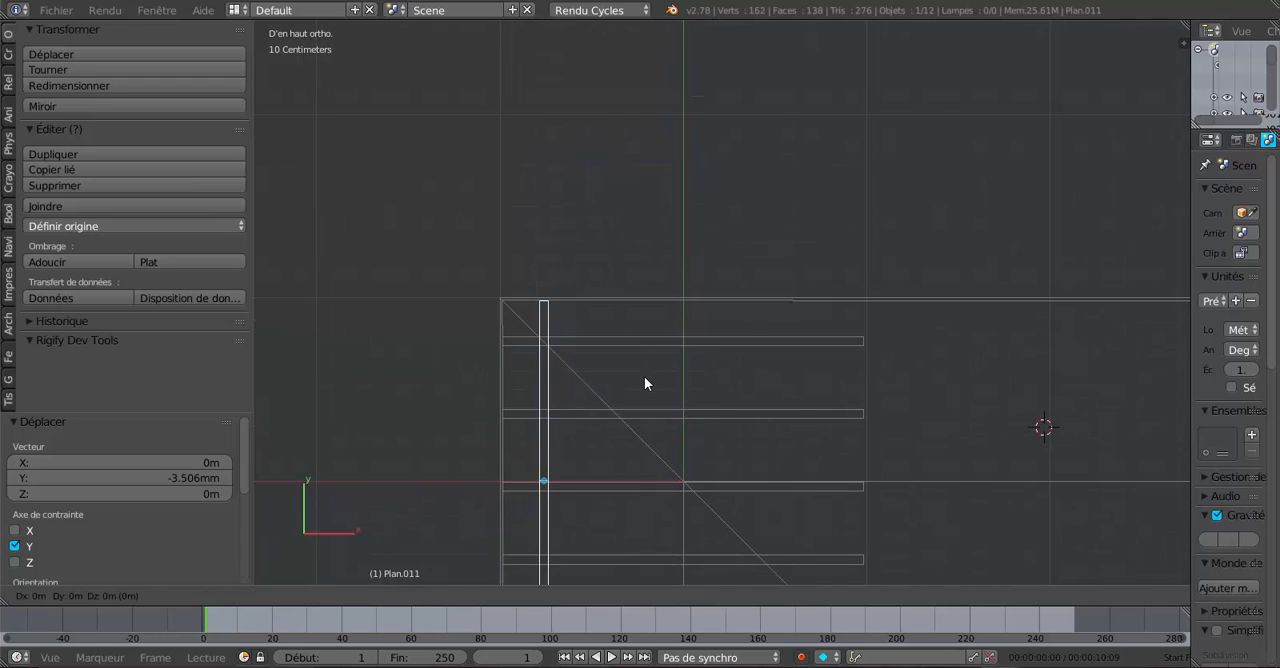
key(Escape)
key(g)
key(x)
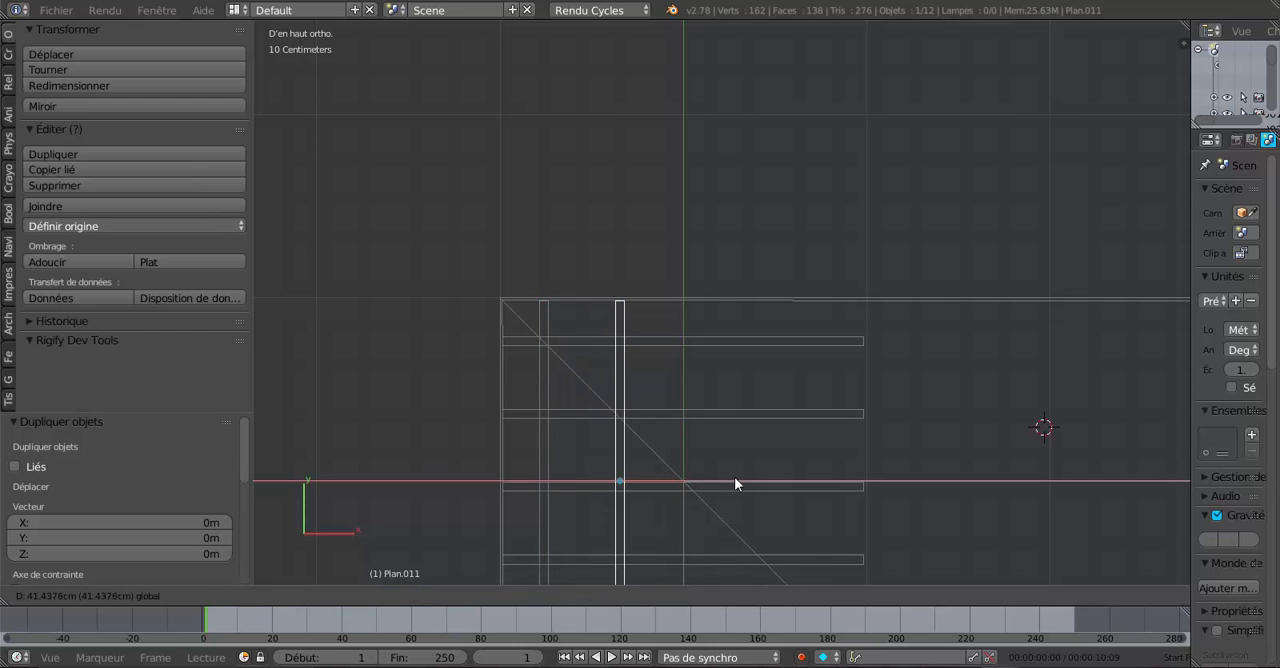
click(739, 477)
- Shift the new copy -1.683 cm along X to meet the second rafter pair on the corner diagonal
scroll(728, 462, up, 4)
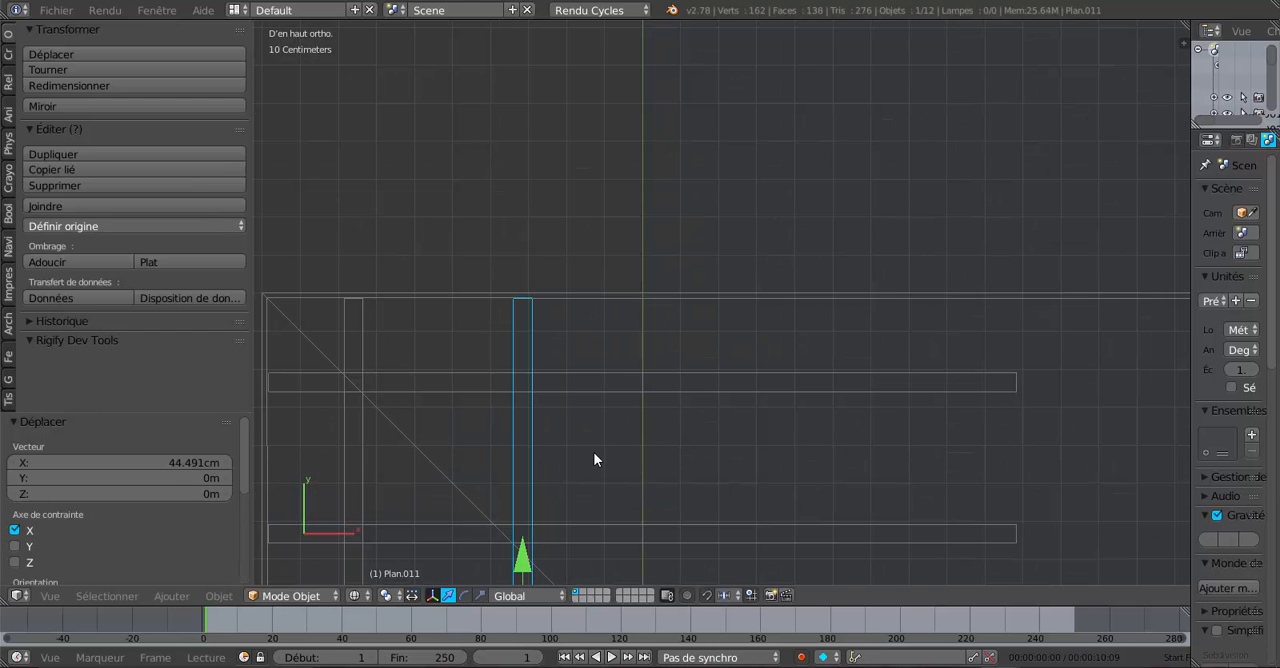
shift+middle_drag(591, 459, 708, 345)
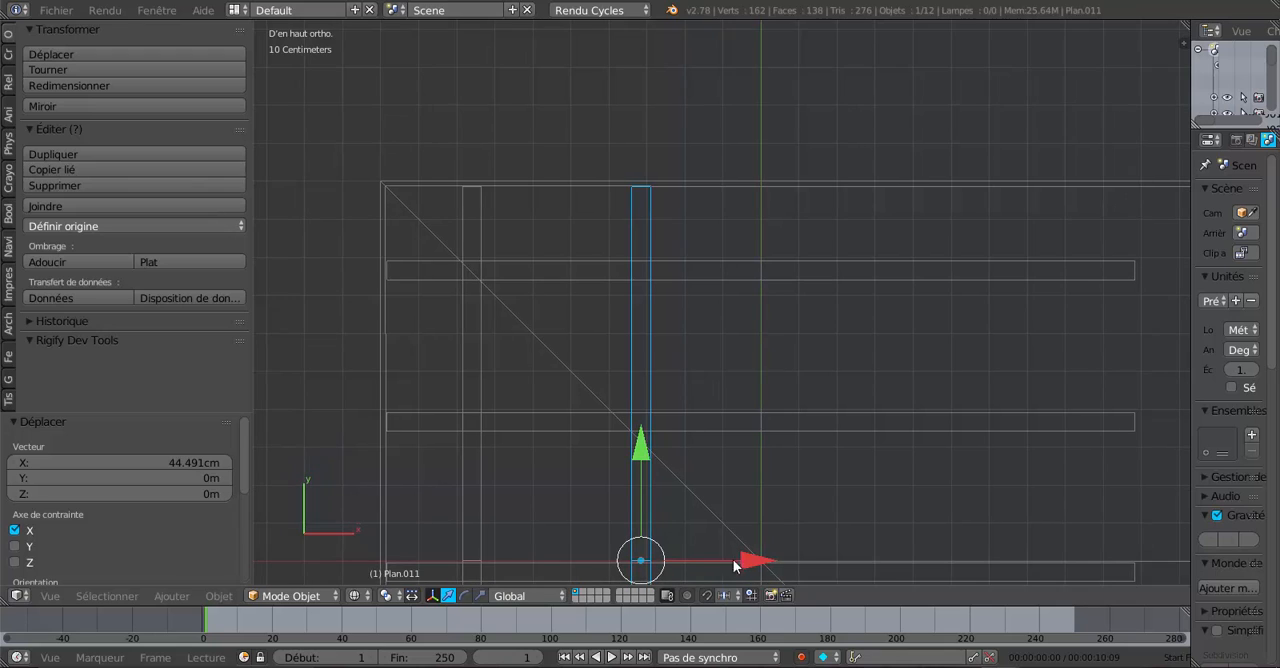
key(g)
key(x)
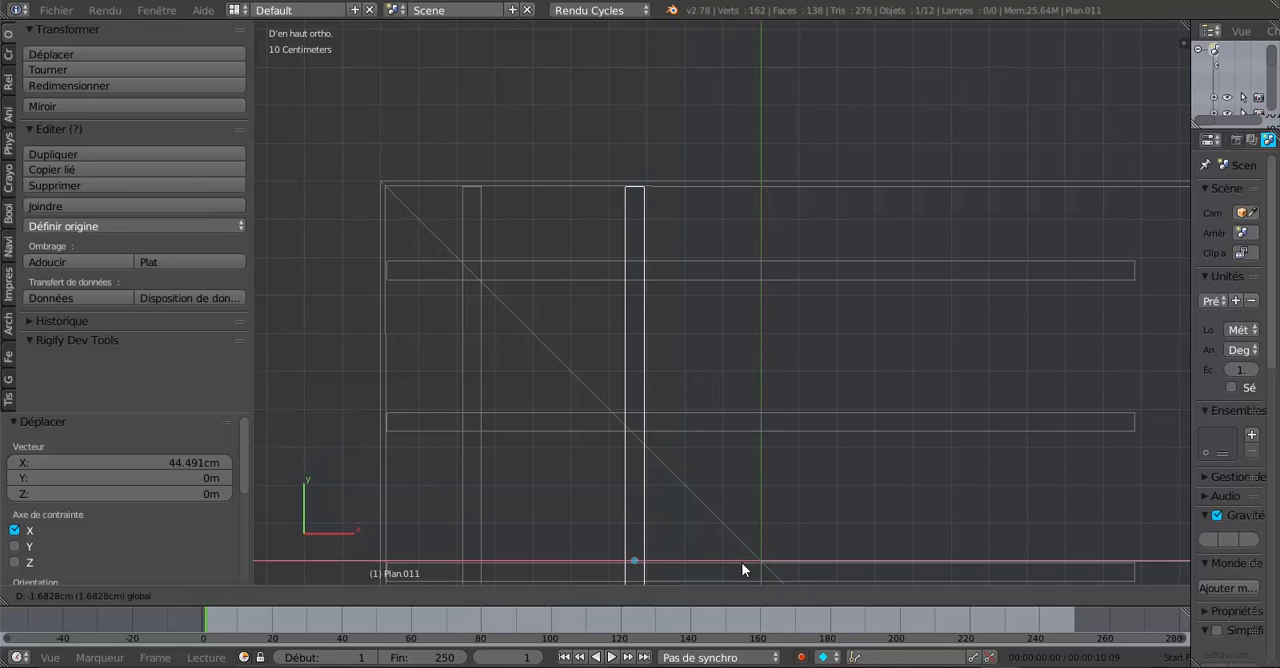
click(741, 568)
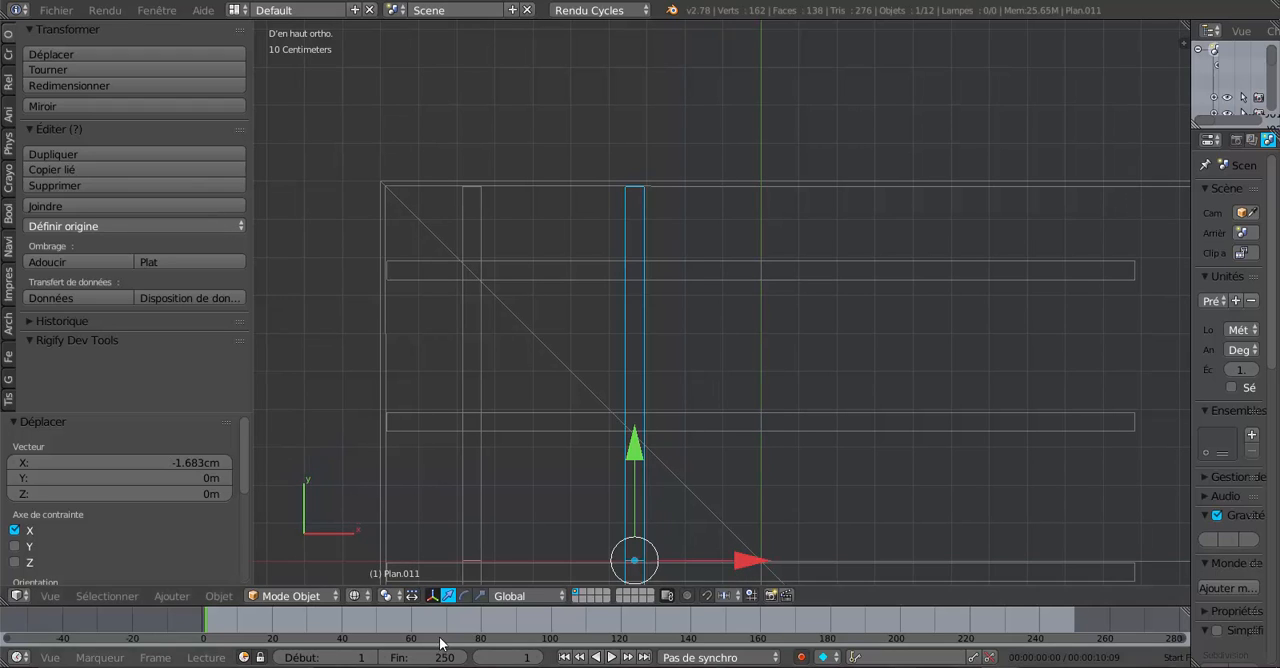
- Set the pivot point to the 3D cursor and place the cursor inside the long wing near its outer edge
click(386, 595)
click(425, 559)
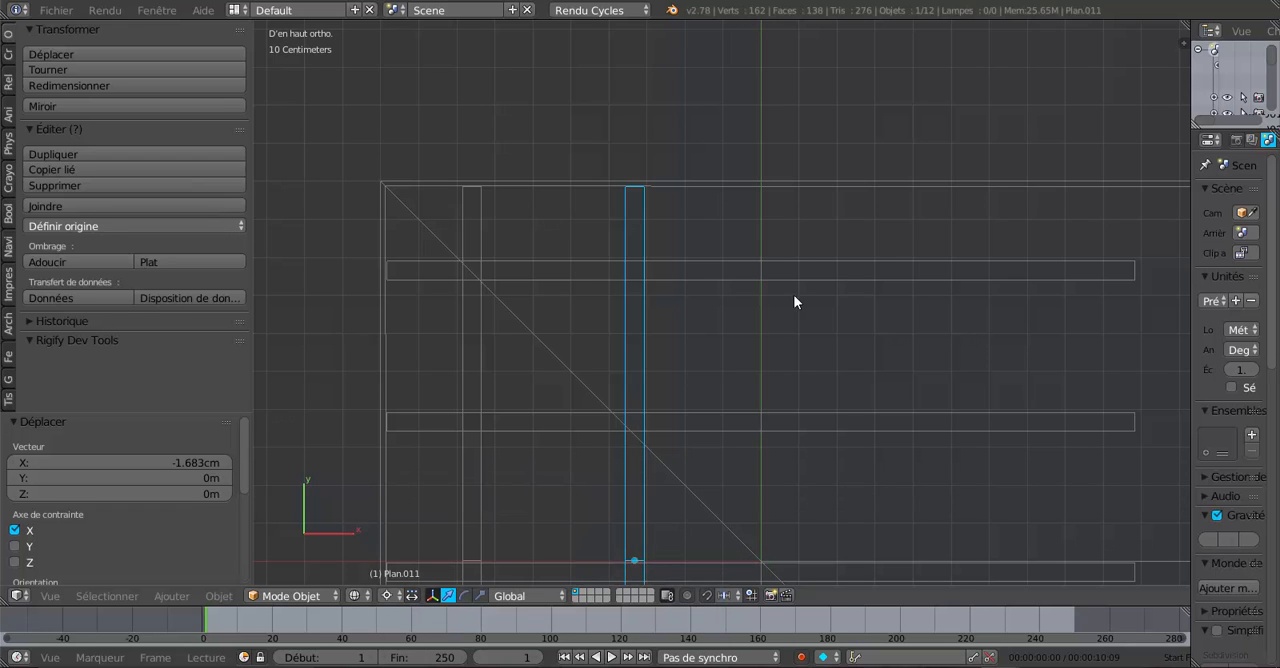
click(911, 226)
shift+middle_drag(786, 351, 720, 377)
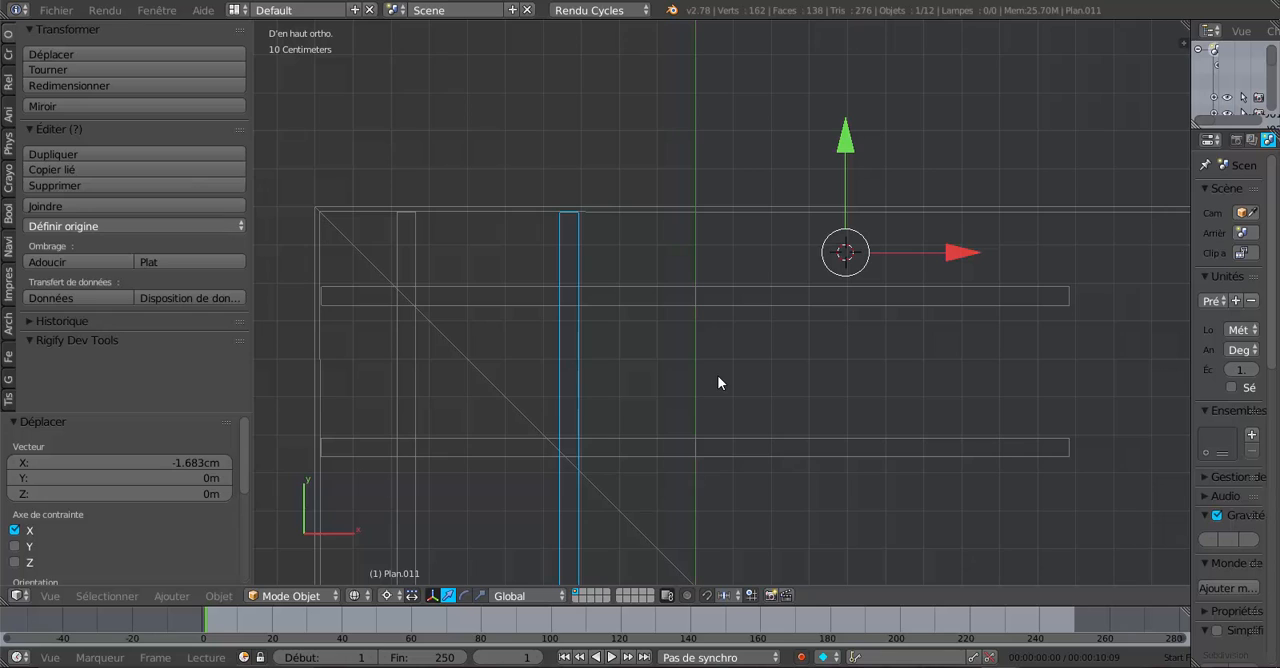
- Duplicate the rotated rafter pair at the hip diagonal and move the copy 40.177 cm along X
key(shift+d)
key(Escape)
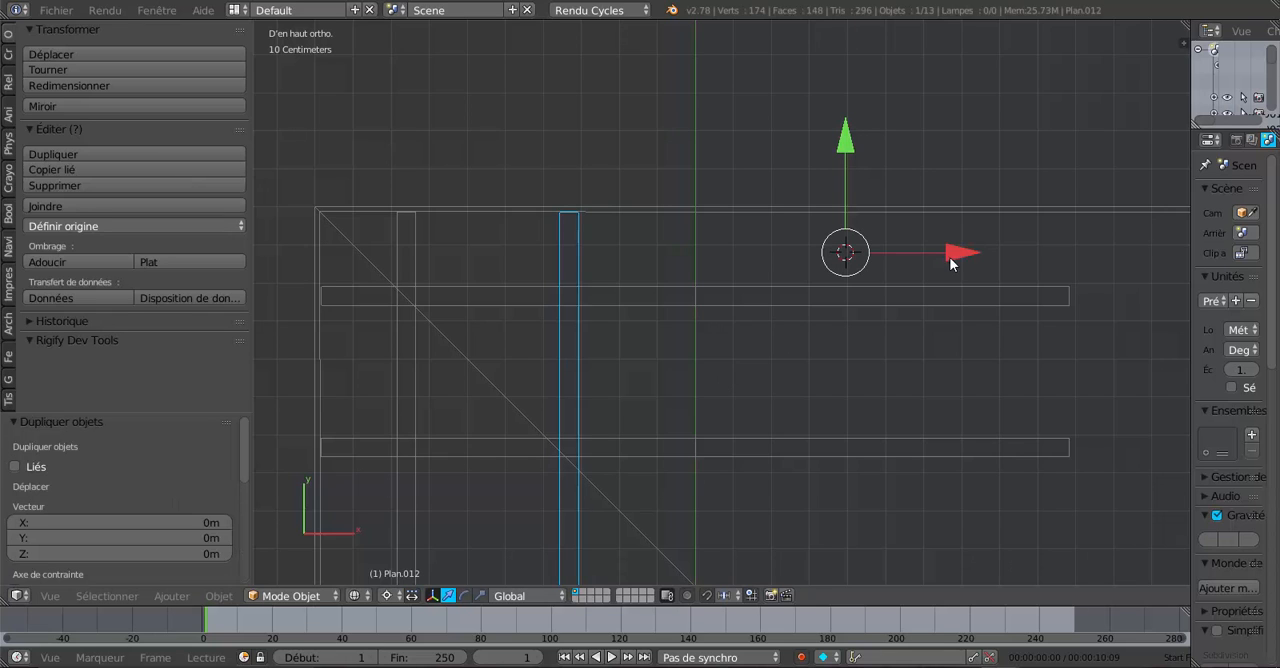
drag(950, 262, 1105, 268)
- Place the 3D cursor beside the newest rafter pair, duplicate the pair and move the copy 40.273 cm along X
shift+middle_drag(918, 350, 809, 394)
scroll(641, 329, up, 3)
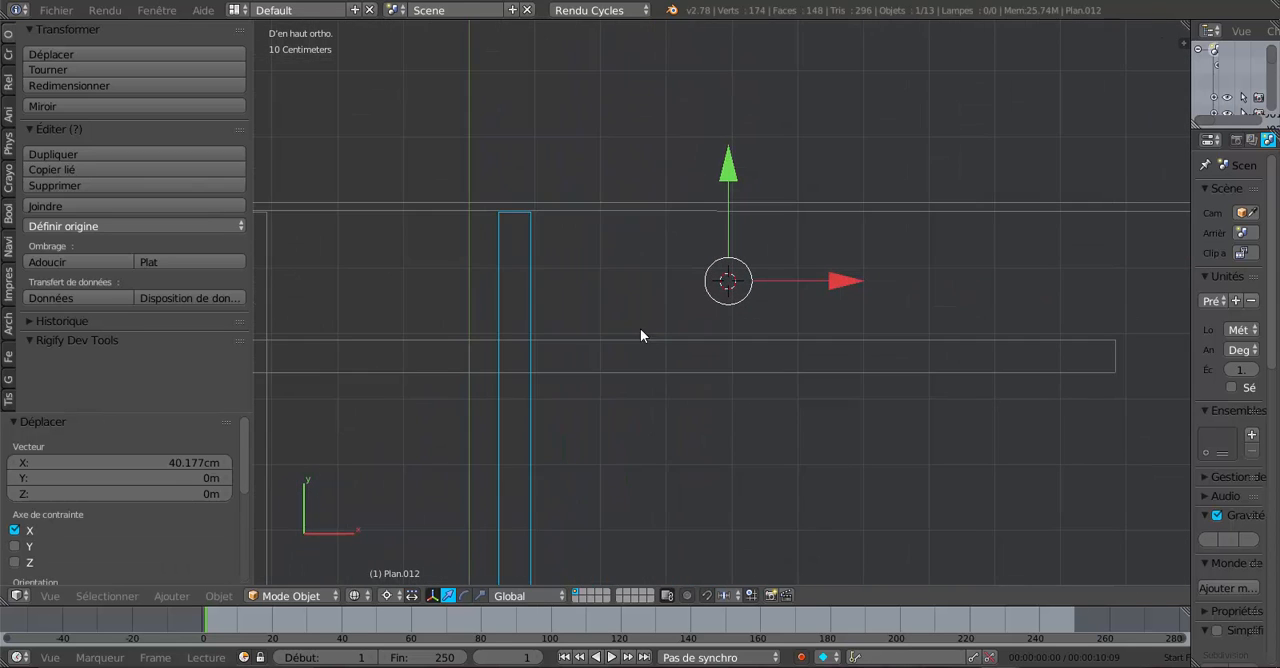
scroll(636, 326, up, 2)
click(522, 267)
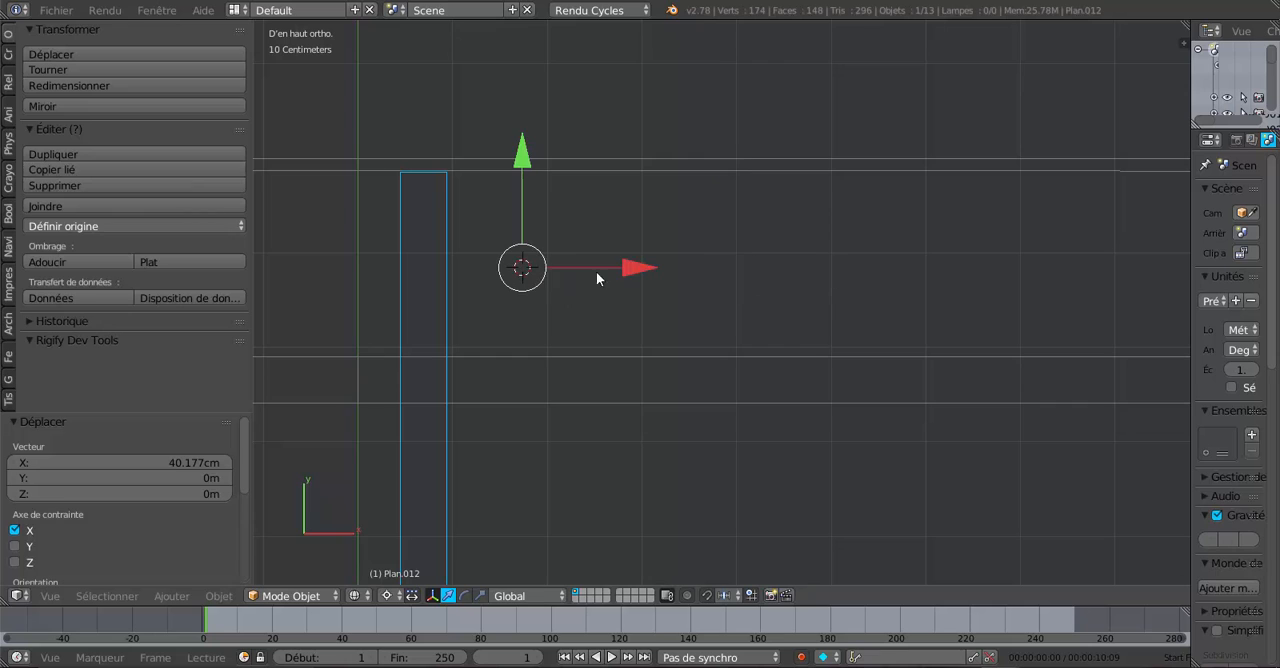
drag(630, 263, 973, 275)
scroll(638, 300, down, 1)
key(shift+d)
right_click(645, 347)
shift+middle_drag(849, 306, 690, 345)
- Place the 3D cursor beside the newest rafter copy and shift that copy 0.815 mm along X
scroll(754, 307, up, 3)
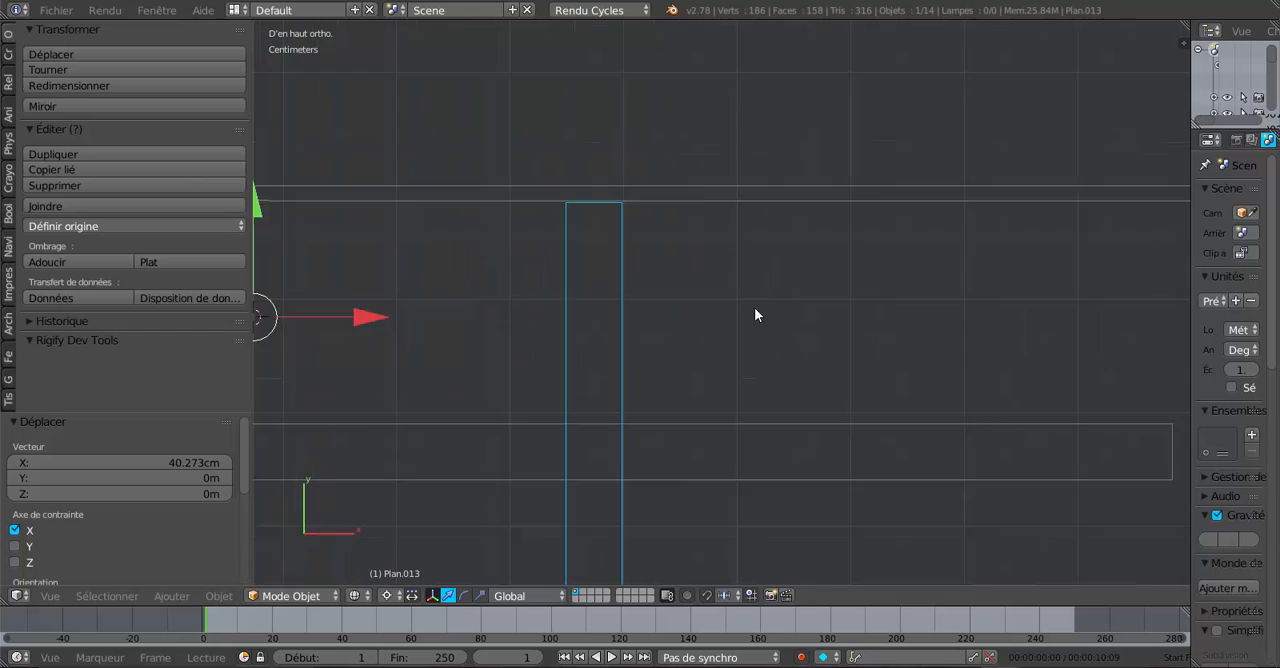
click(634, 270)
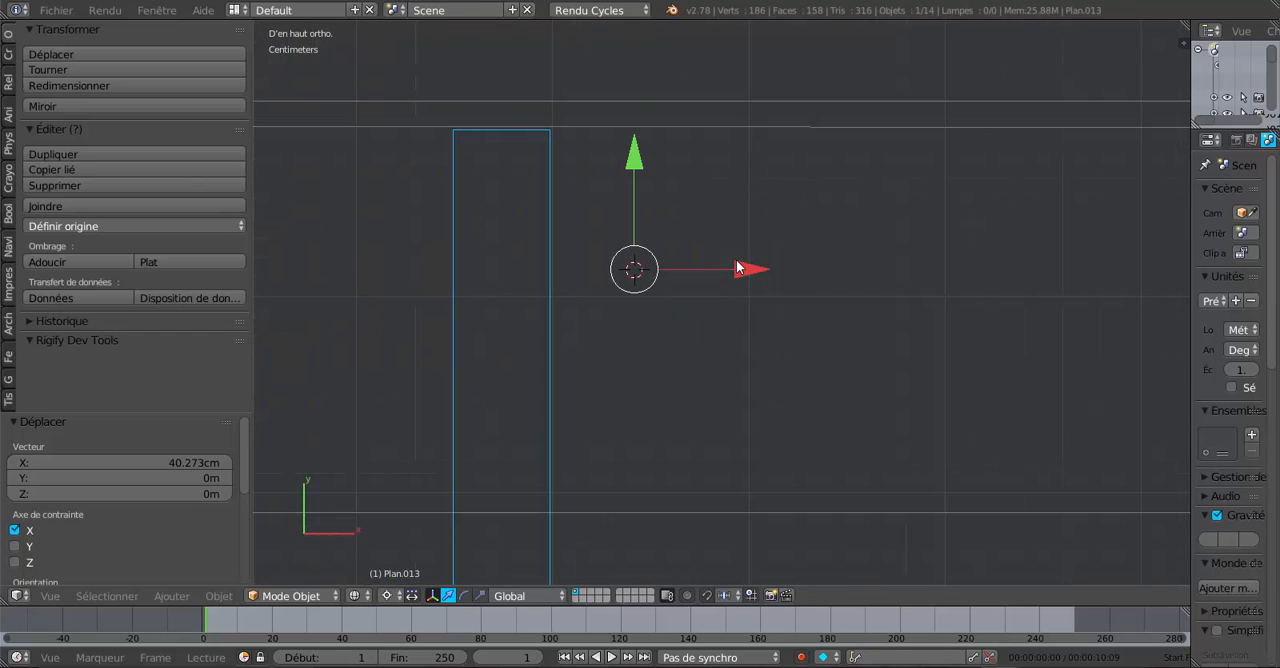
drag(745, 268, 737, 268)
scroll(737, 270, down, 3)
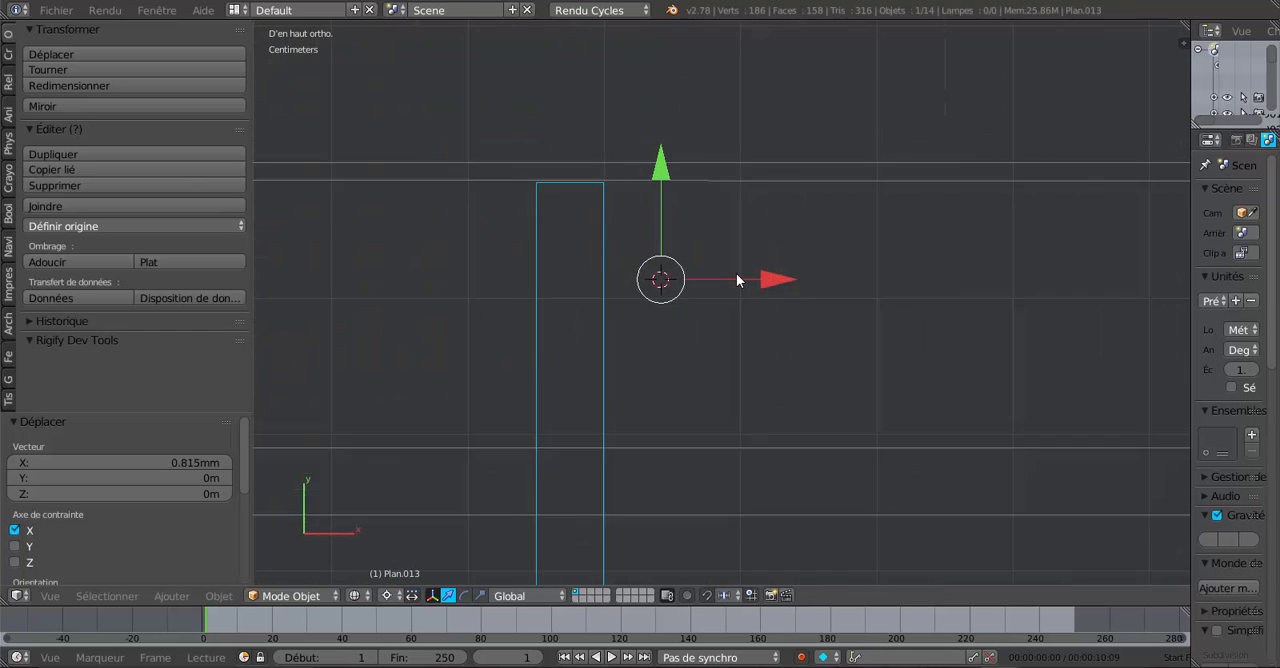
- Duplicate the newest rafter pair and move the copy about 40 cm along X in two moves, the second one 15.318 cm
key(shift+d)
right_click(739, 380)
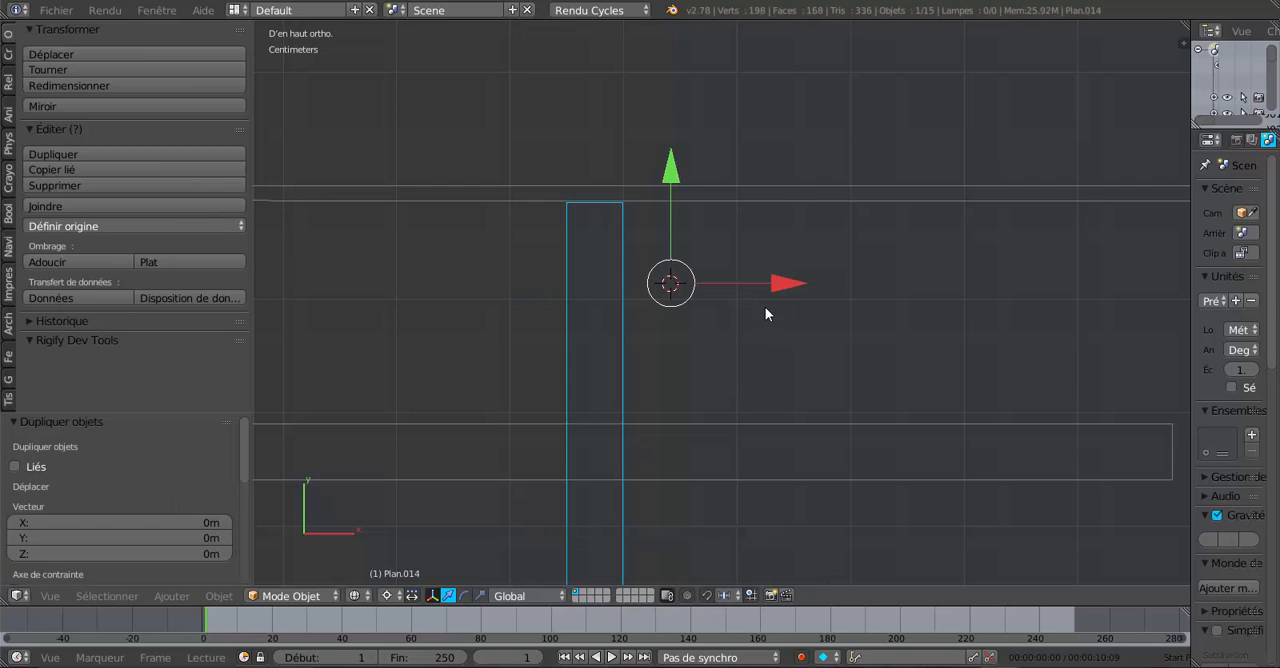
drag(800, 285, 1063, 309)
scroll(1050, 324, down, 2)
shift+middle_drag(918, 323, 713, 319)
drag(591, 283, 713, 287)
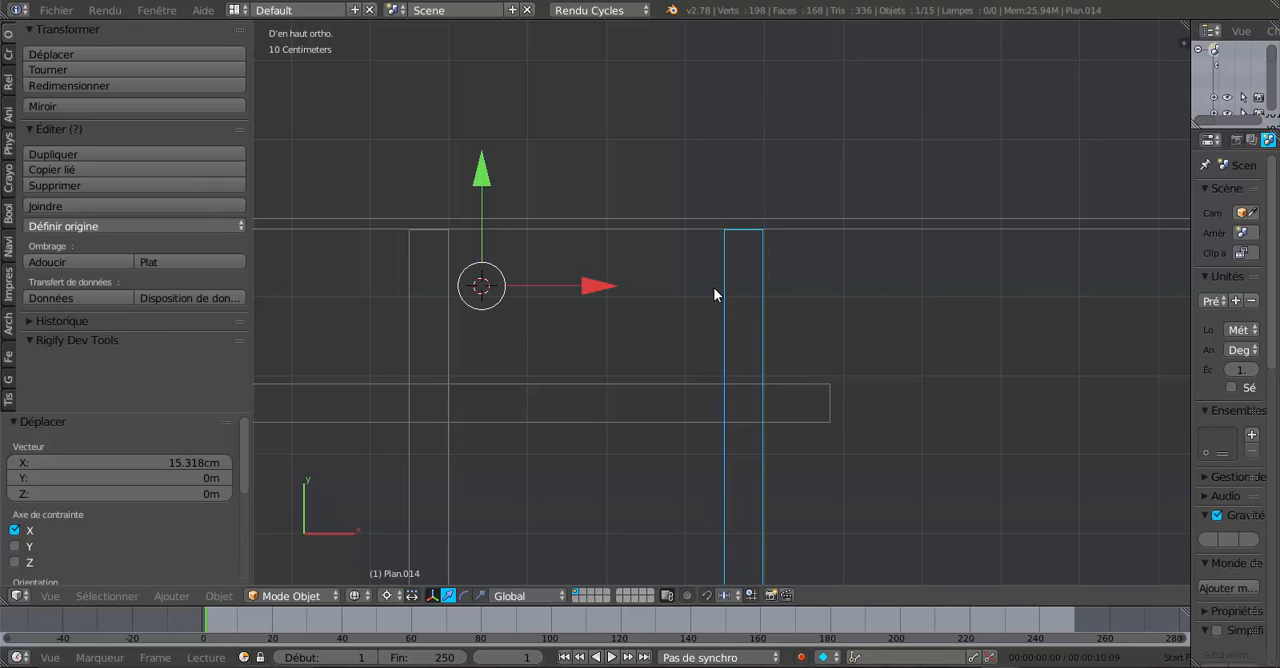
- Place the 3D cursor beside the outer end of the newest rafter copy and shift that copy 1.223 mm along X
scroll(713, 287, up, 3)
shift+middle_drag(833, 284, 773, 329)
scroll(774, 330, up, 2)
click(771, 247)
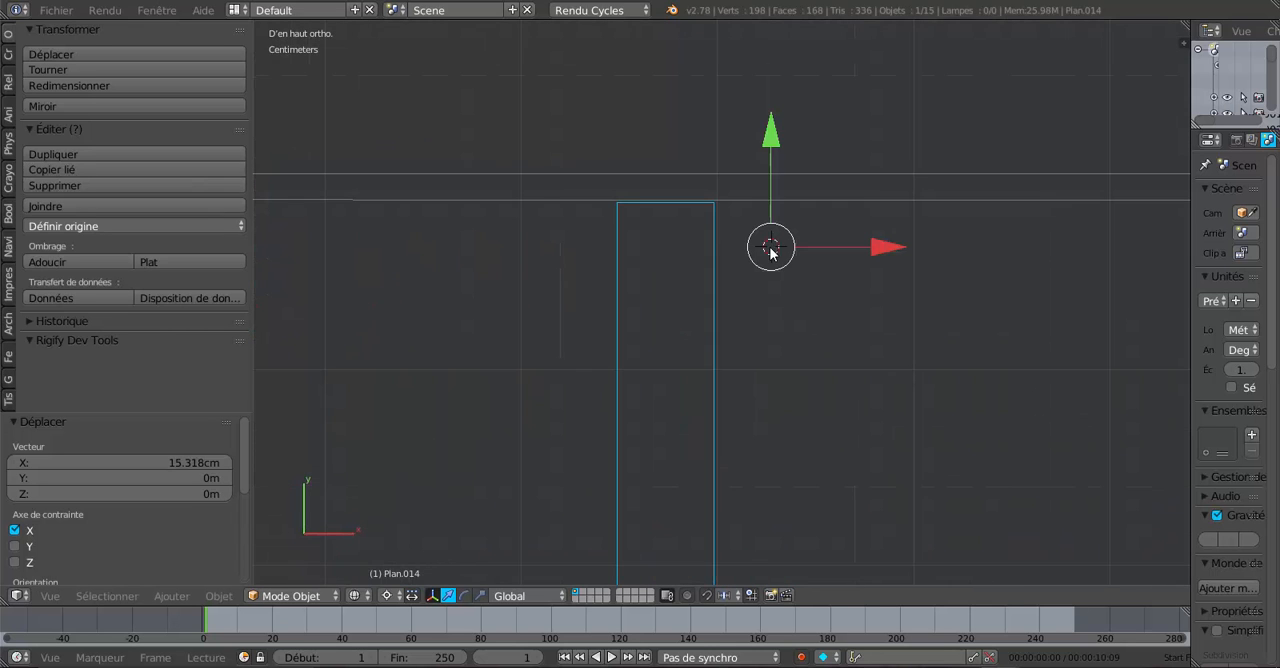
drag(873, 243, 875, 244)
scroll(872, 282, down, 5)
shift+middle_drag(882, 339, 820, 294)
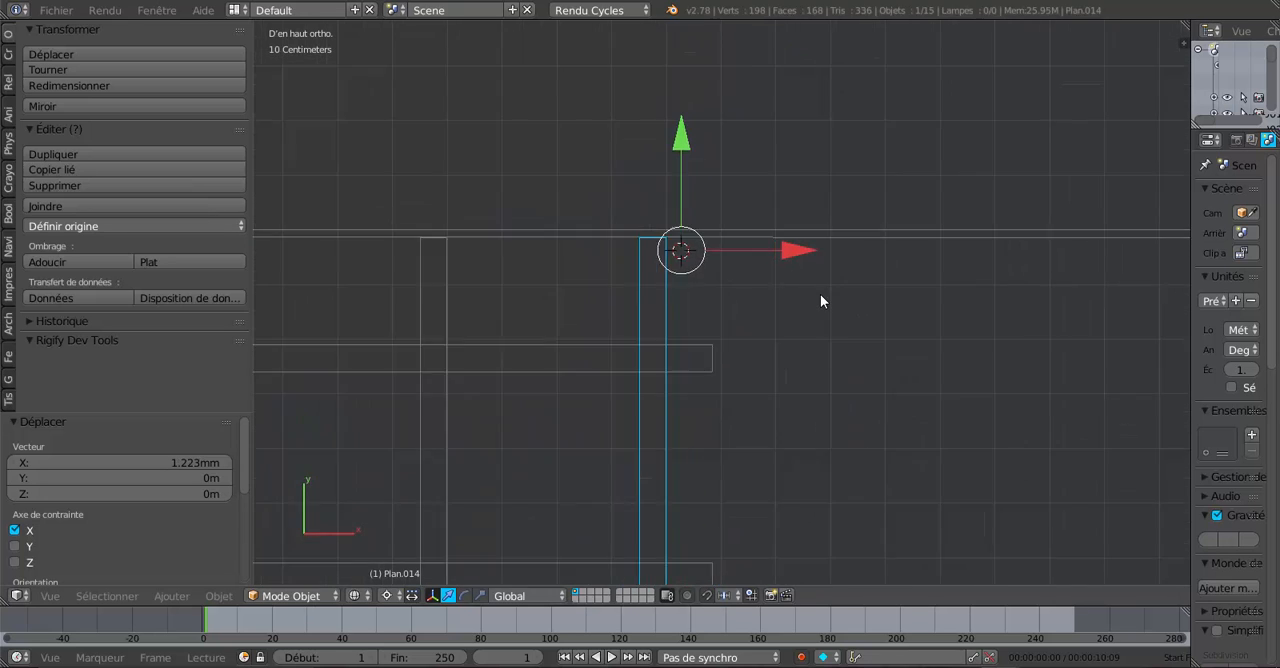
scroll(820, 294, down, 10)
scroll(808, 326, up, 9)
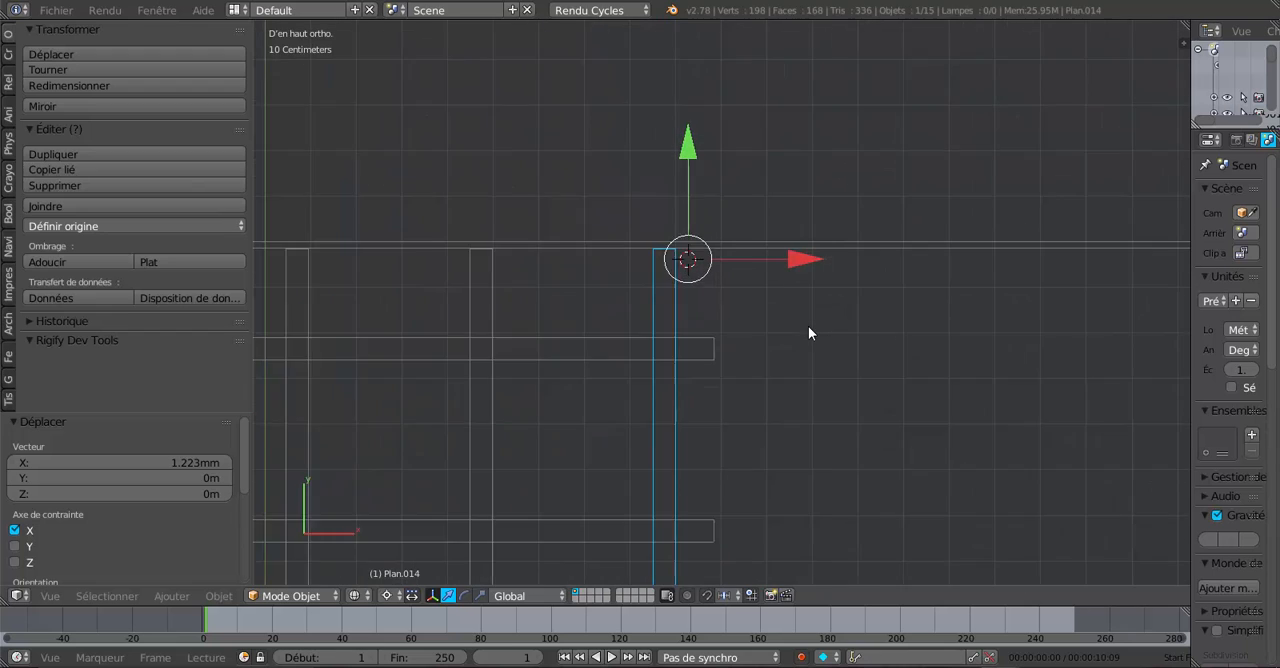
scroll(808, 326, up, 1)
shift+middle_drag(803, 323, 733, 326)
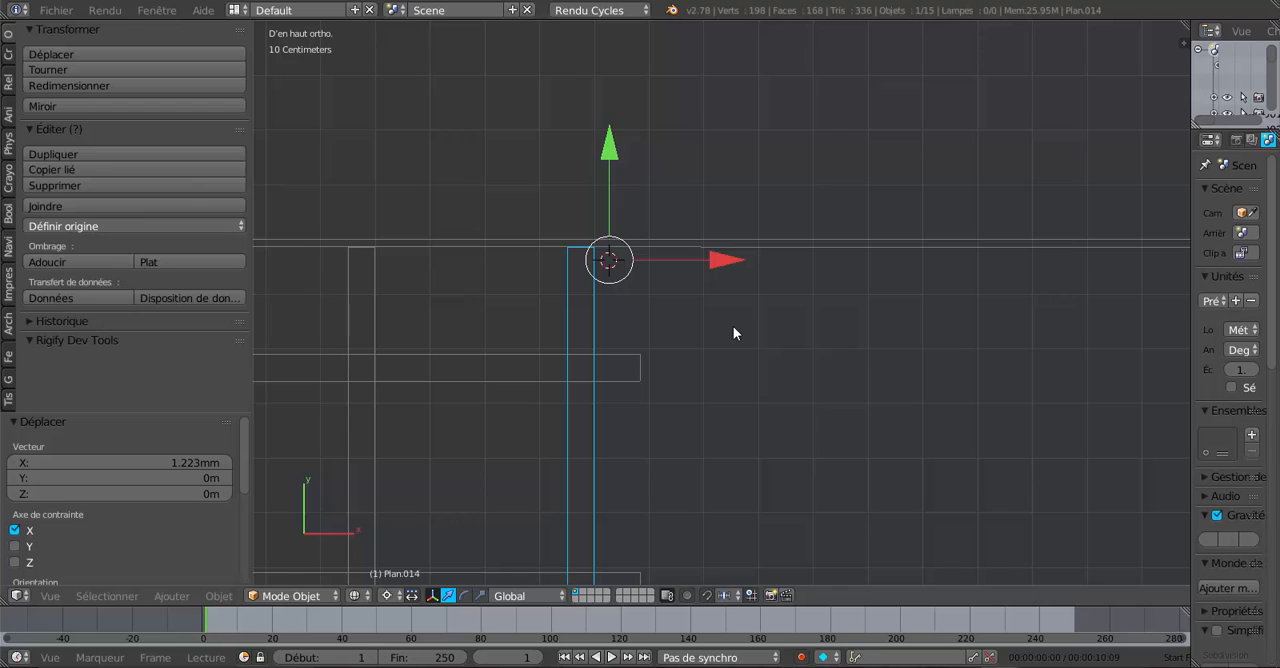
- Duplicate the newest rafter pair, place the 3D cursor beyond it and move the copy 40.025 cm along X
key(shift+d)
click(733, 327)
click(720, 248)
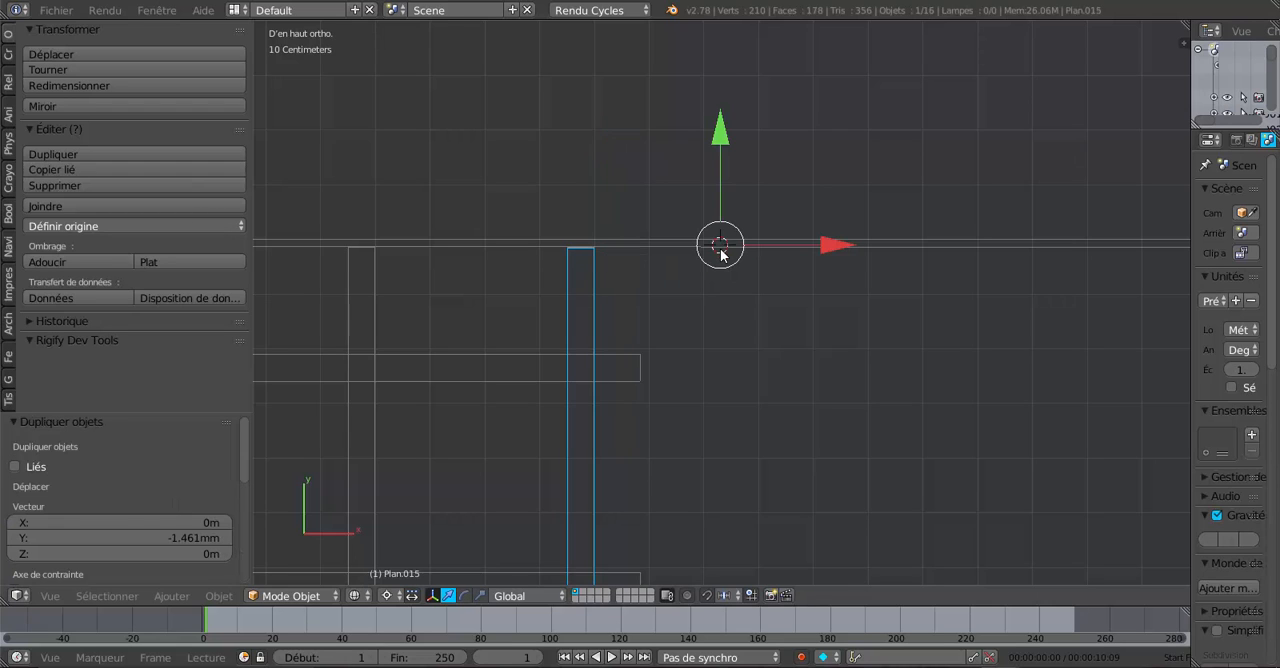
key(g)
key(x)
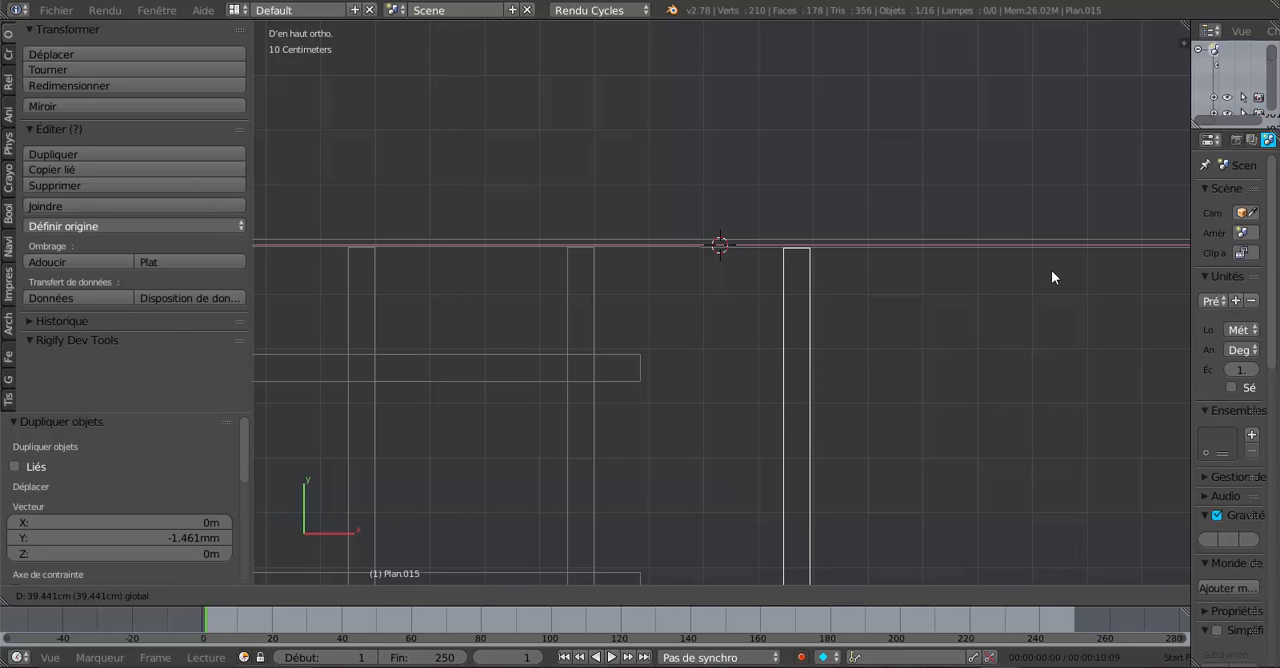
click(1053, 270)
- Place the 3D cursor beside the outer end of the newest rafter copy
scroll(1017, 298, up, 3)
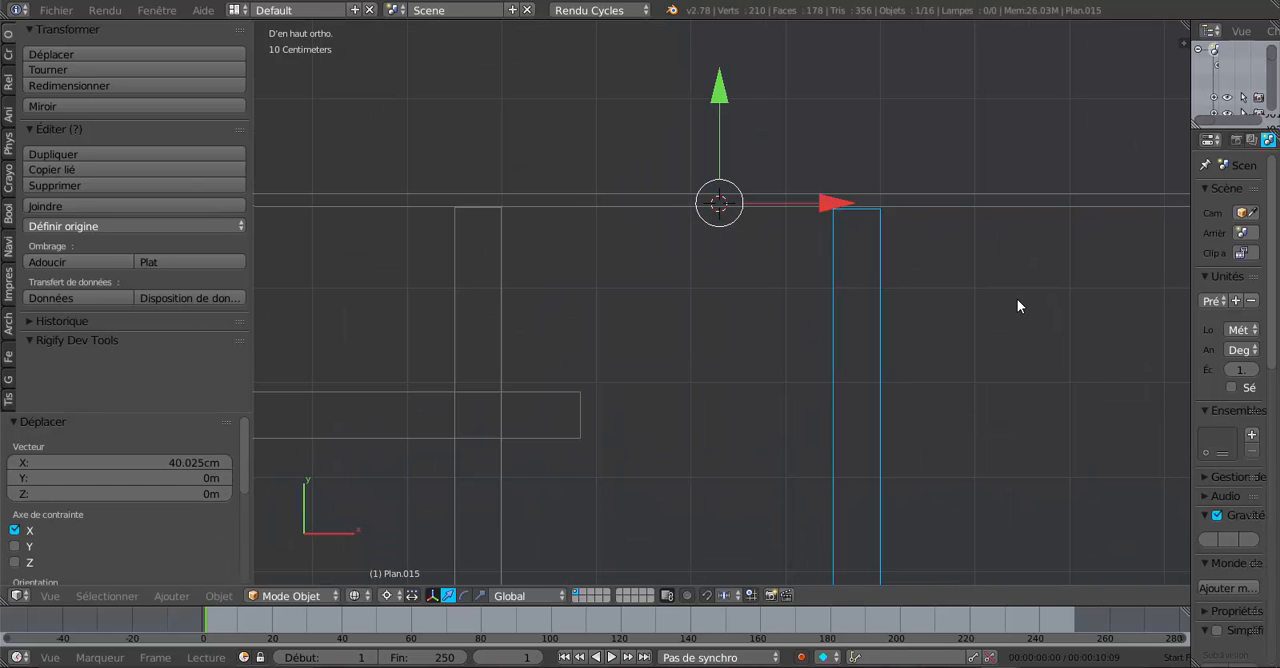
shift+middle_drag(1017, 299, 700, 263)
scroll(700, 263, up, 1)
click(663, 223)
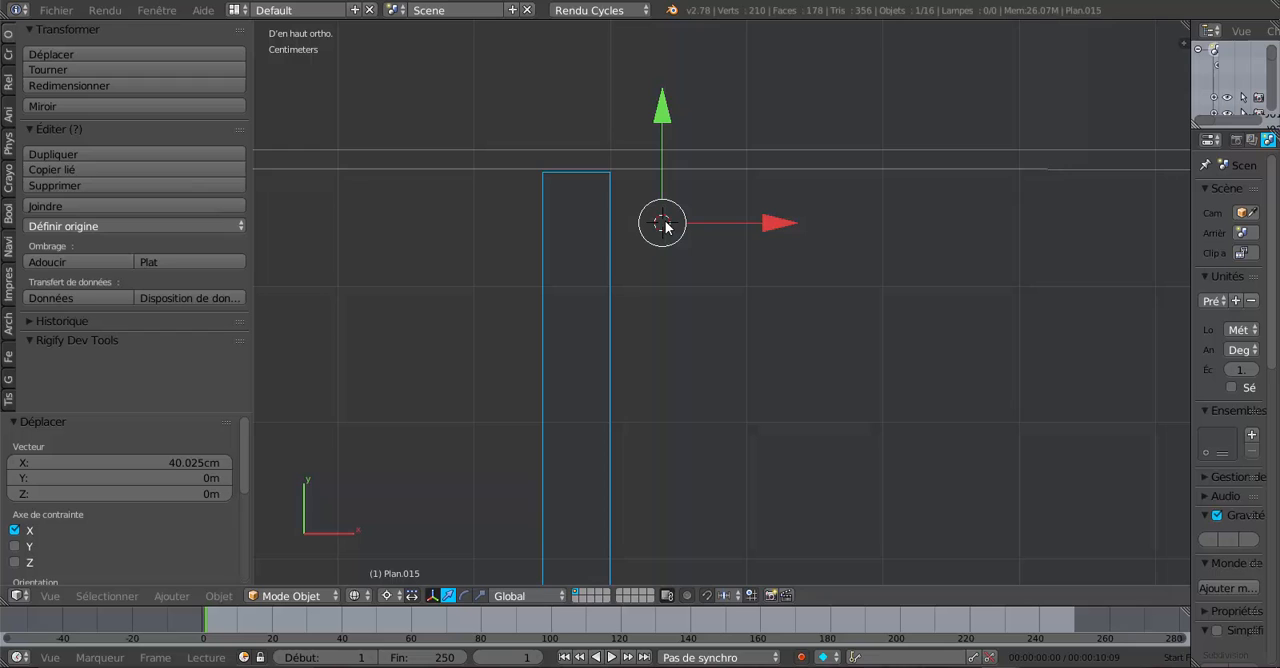
click(769, 220)
- Duplicate the newest rafter pair, move the copy 39.967 cm along X and shift it a further 0.587 mm from a 3D cursor beside it
scroll(795, 311, down, 6)
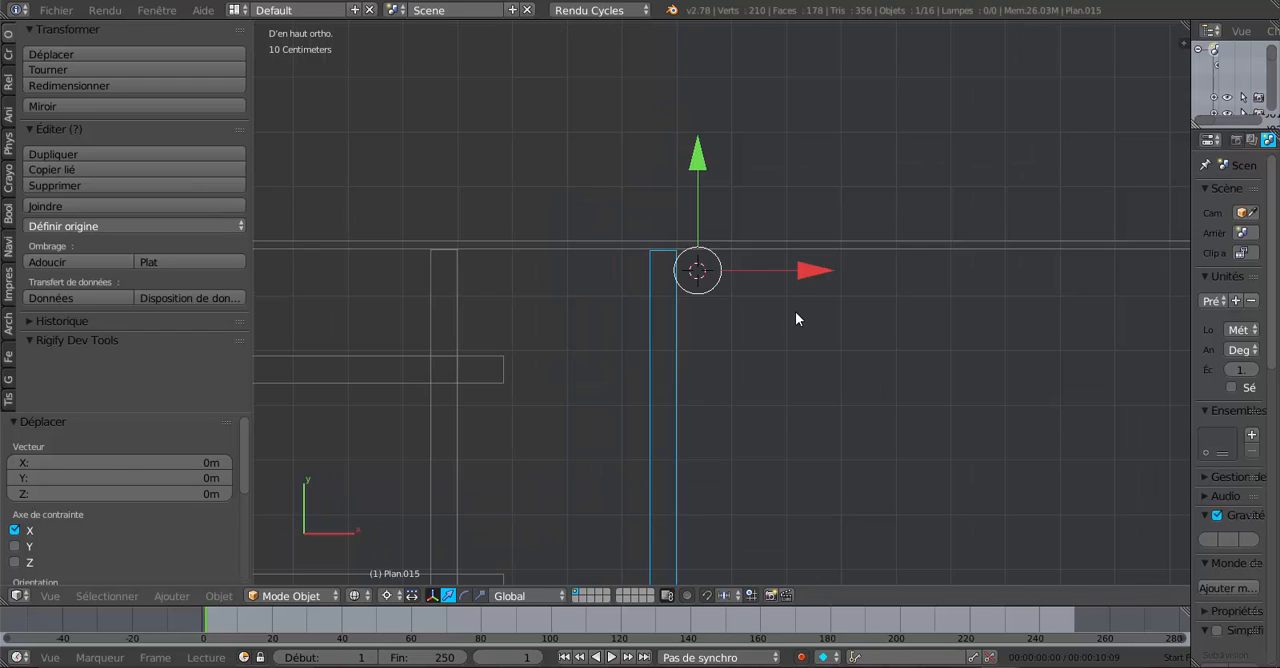
key(shift+d)
key(Escape)
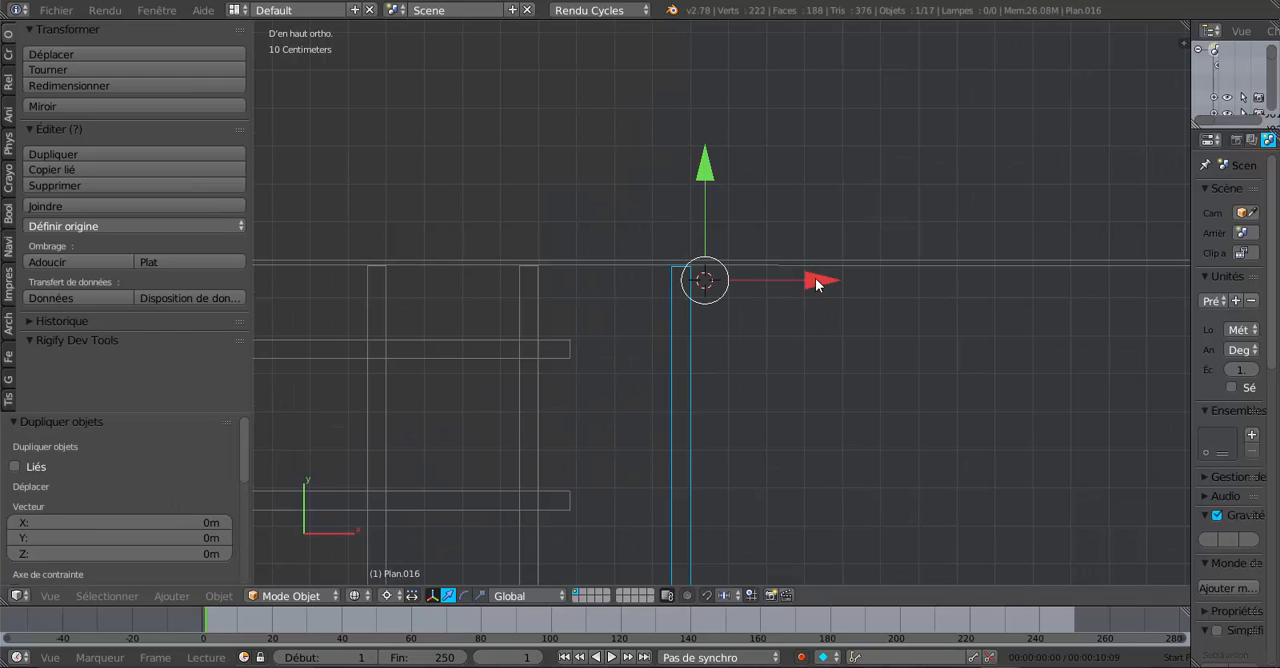
drag(815, 281, 961, 287)
scroll(791, 288, up, 4)
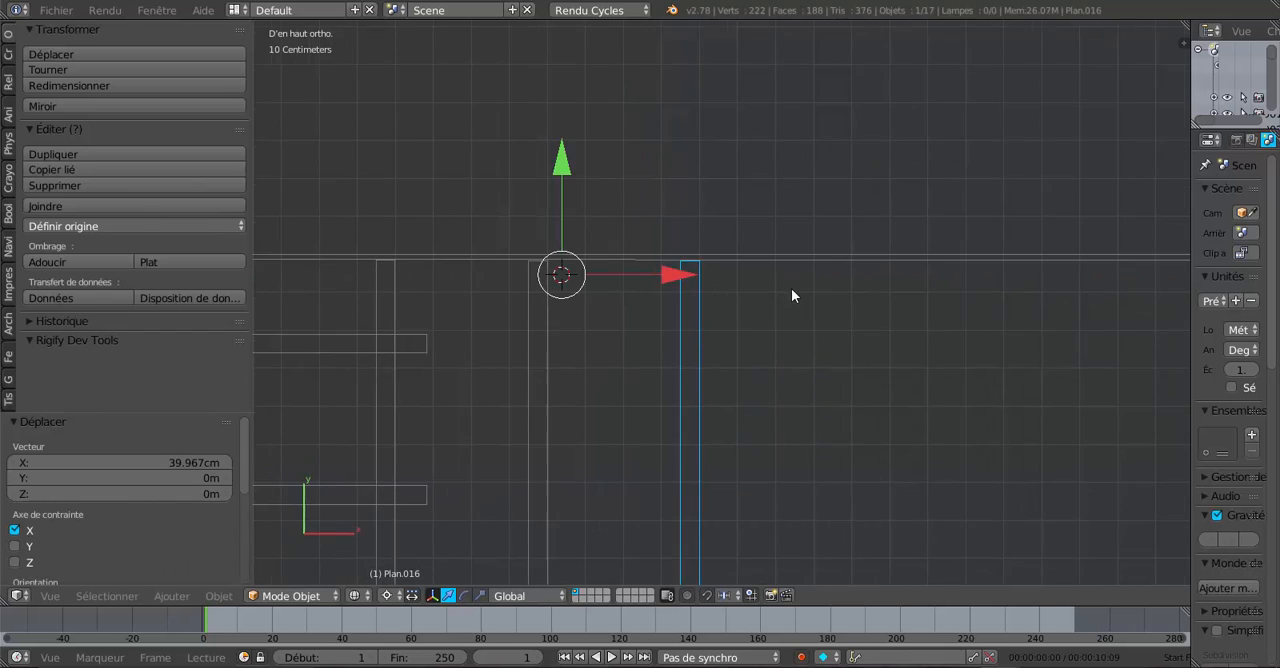
scroll(708, 245, up, 3)
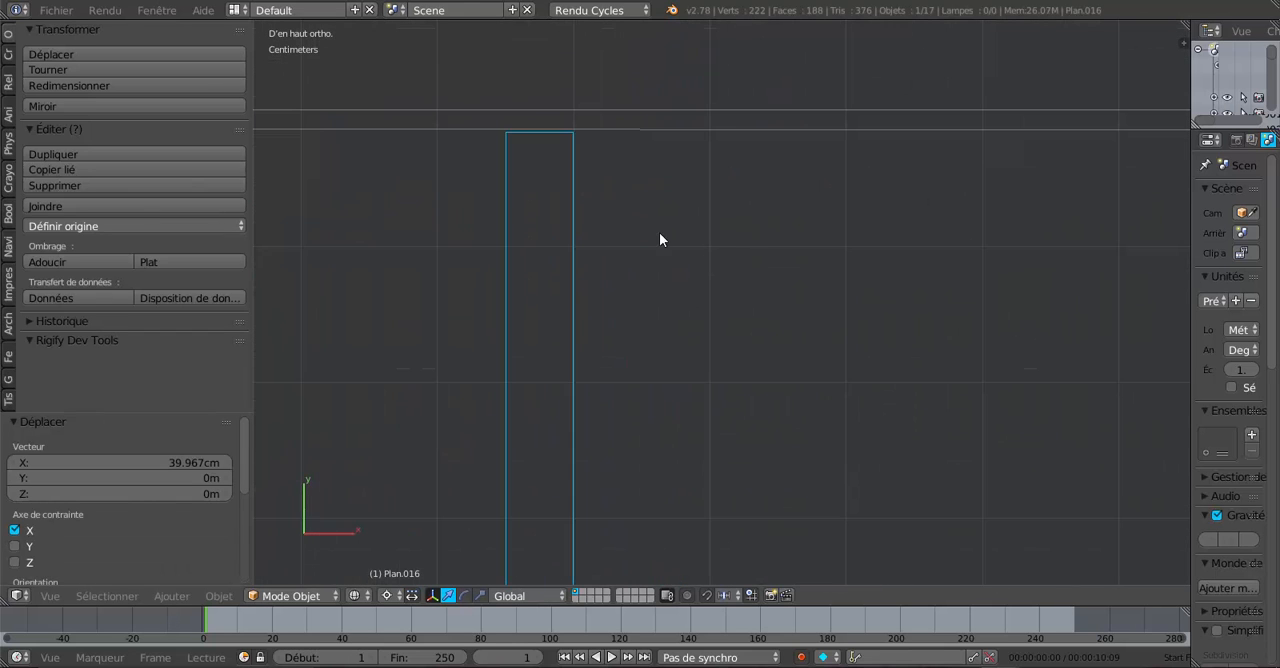
click(659, 233)
drag(764, 233, 763, 234)
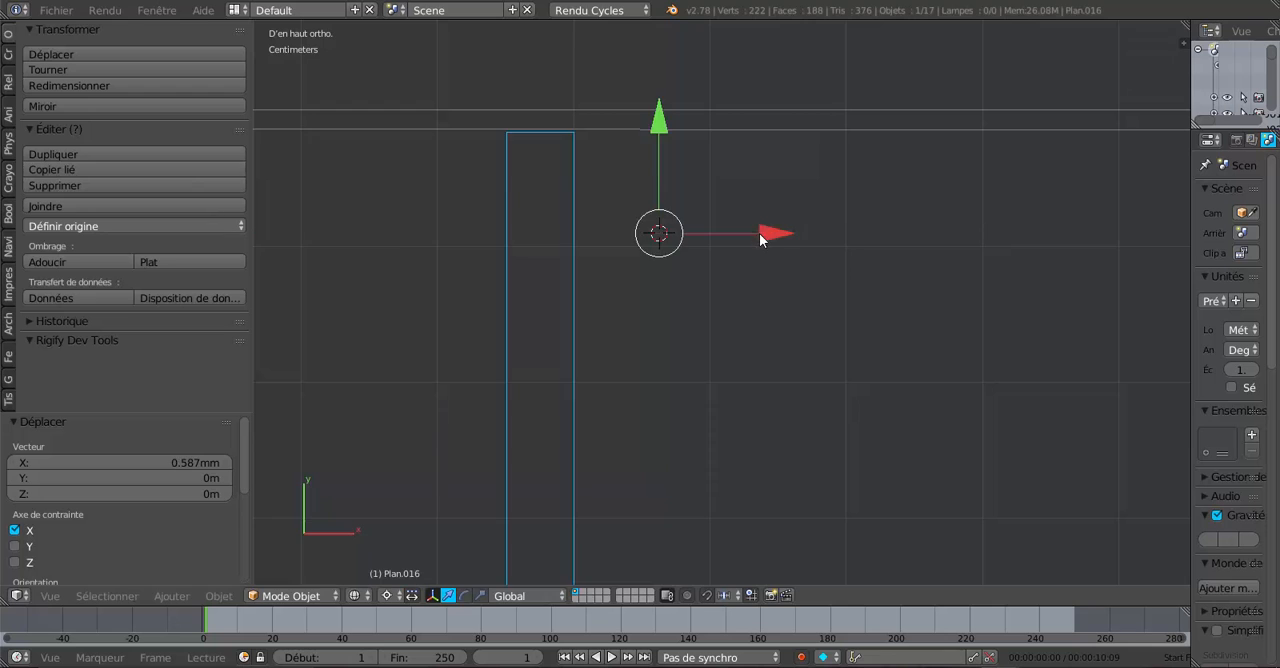
- Duplicate the newest rafter pair and move the copy 50.161 cm along X, adjusting it back by 9.466 cm
scroll(854, 337, down, 7)
shift+middle_drag(854, 337, 752, 317)
scroll(758, 326, down, 3)
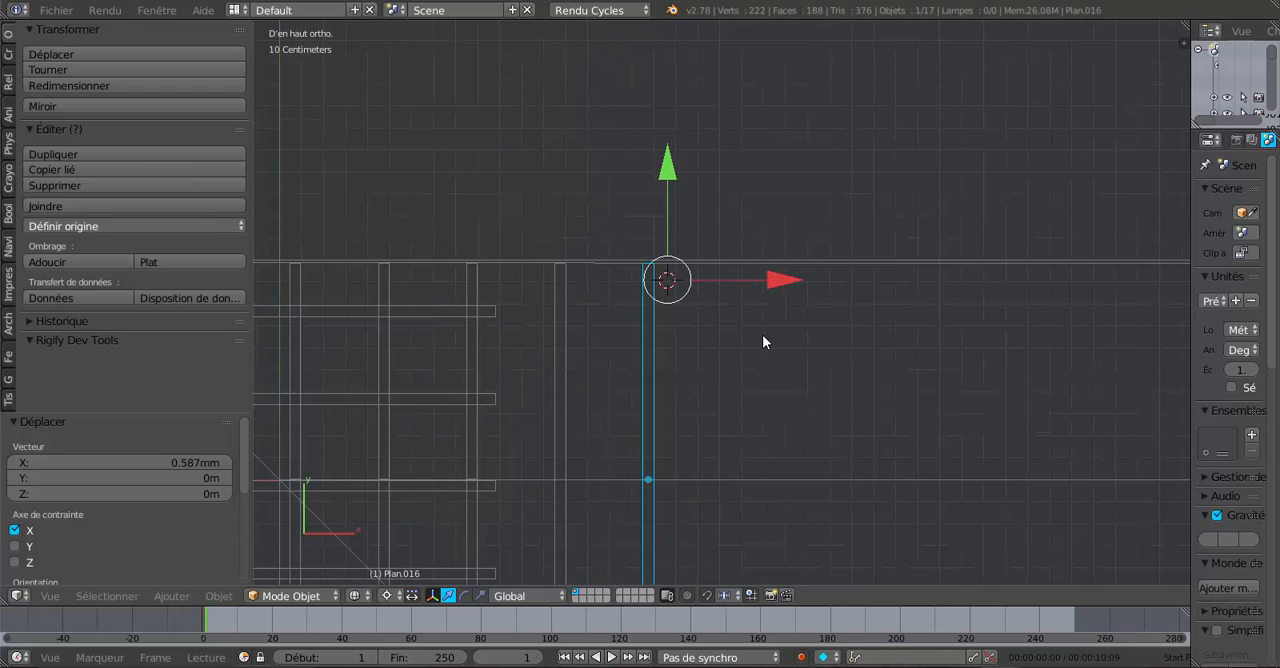
key(shift+d)
key(x)
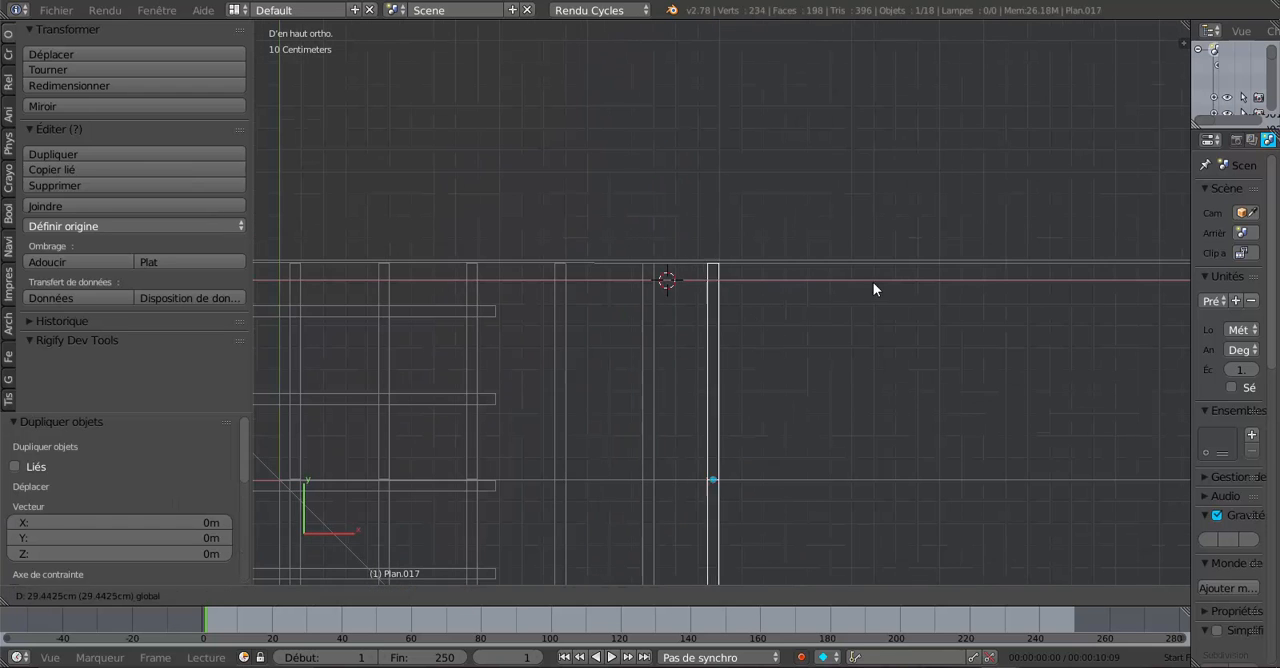
click(885, 284)
scroll(876, 318, up, 2)
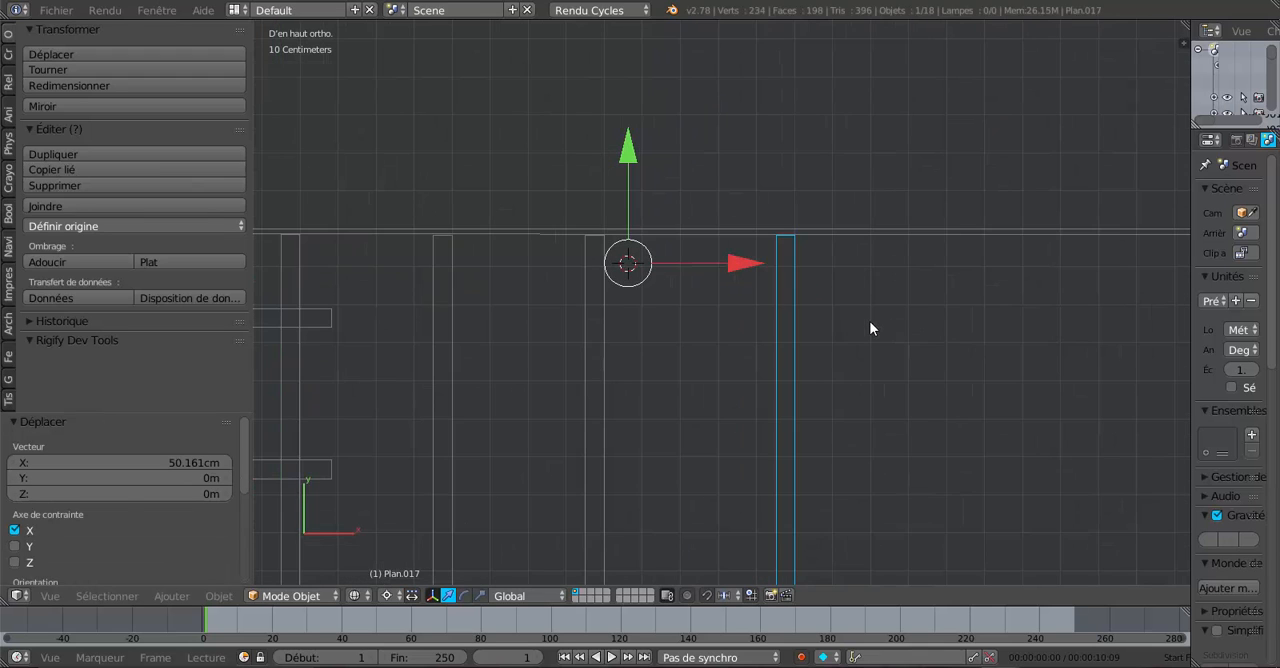
shift+middle_drag(871, 328, 764, 330)
drag(656, 260, 622, 264)
- Place the 3D cursor beside the outer end of the newest rafter copy and shift that copy -7.749 mm along X
scroll(628, 262, up, 5)
shift+middle_drag(689, 237, 760, 337)
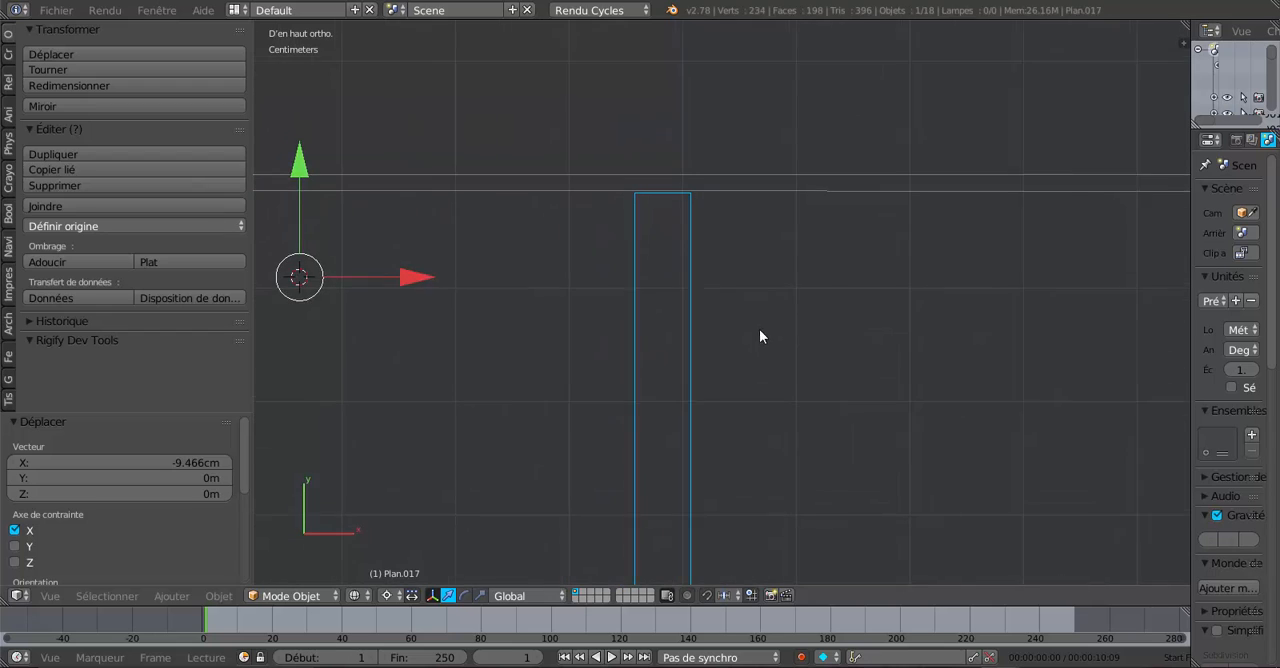
click(729, 214)
key(g)
key(x)
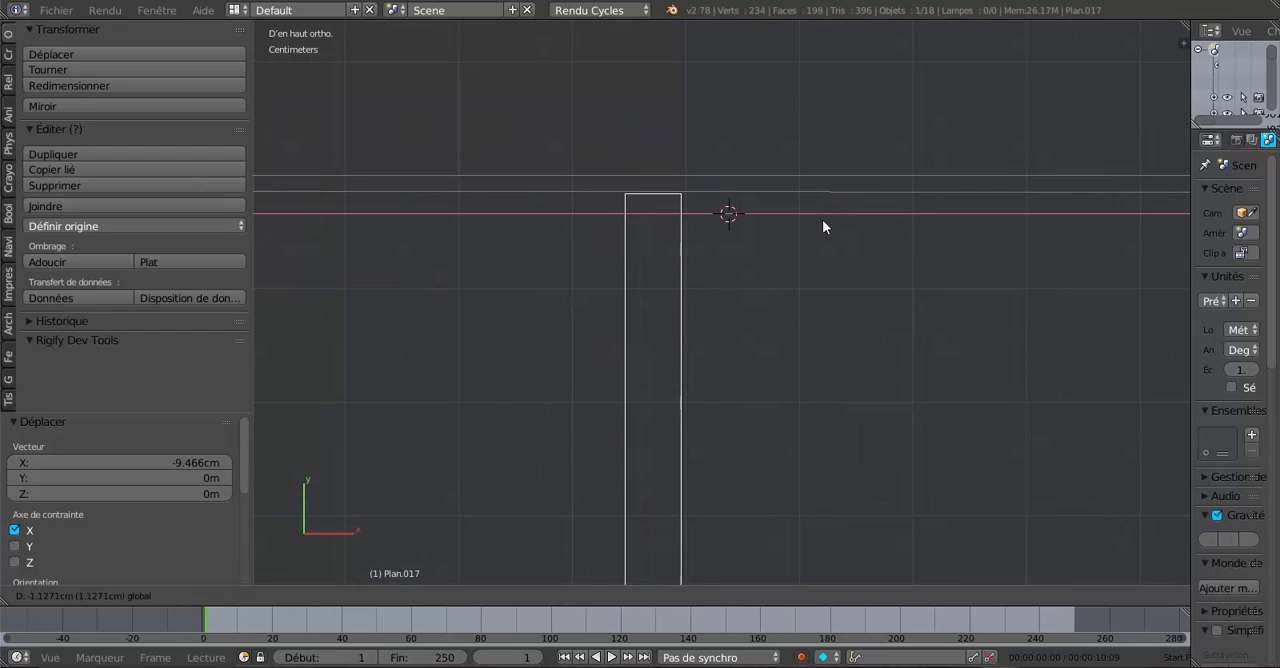
drag(827, 217, 827, 217)
- Duplicate the newest rafter pair and move the copy 39.336 cm along X
scroll(828, 225, down, 6)
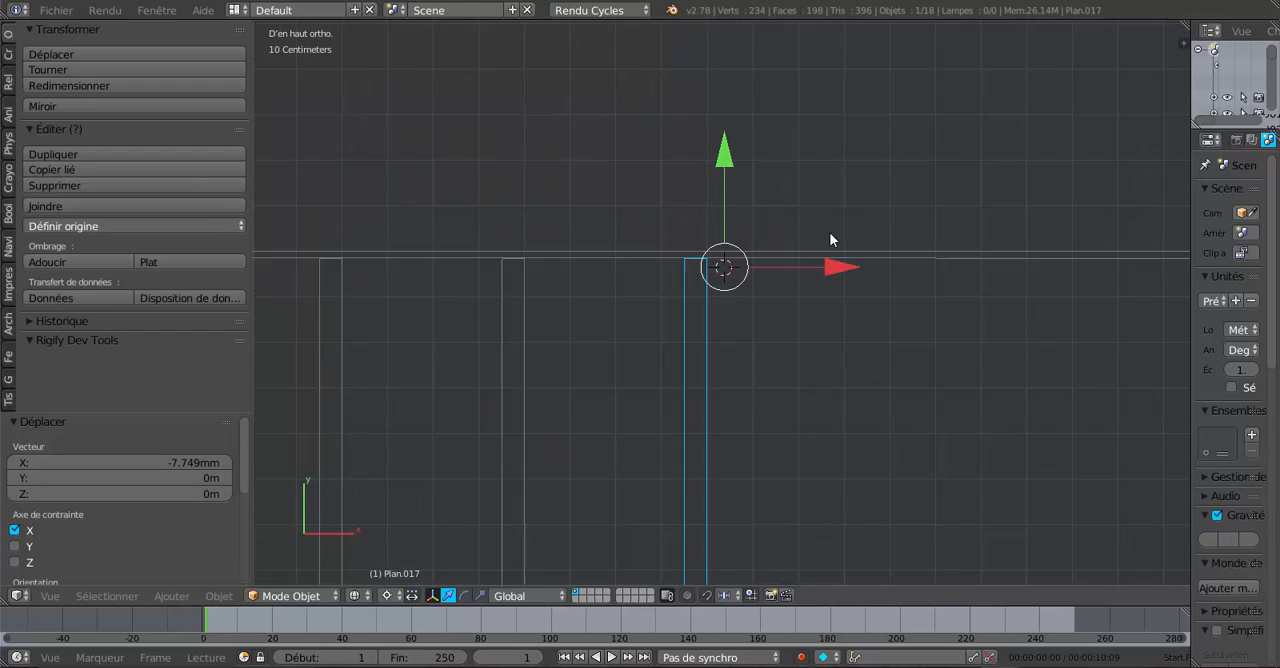
shift+middle_drag(830, 346, 687, 327)
key(shift+d)
right_click(686, 325)
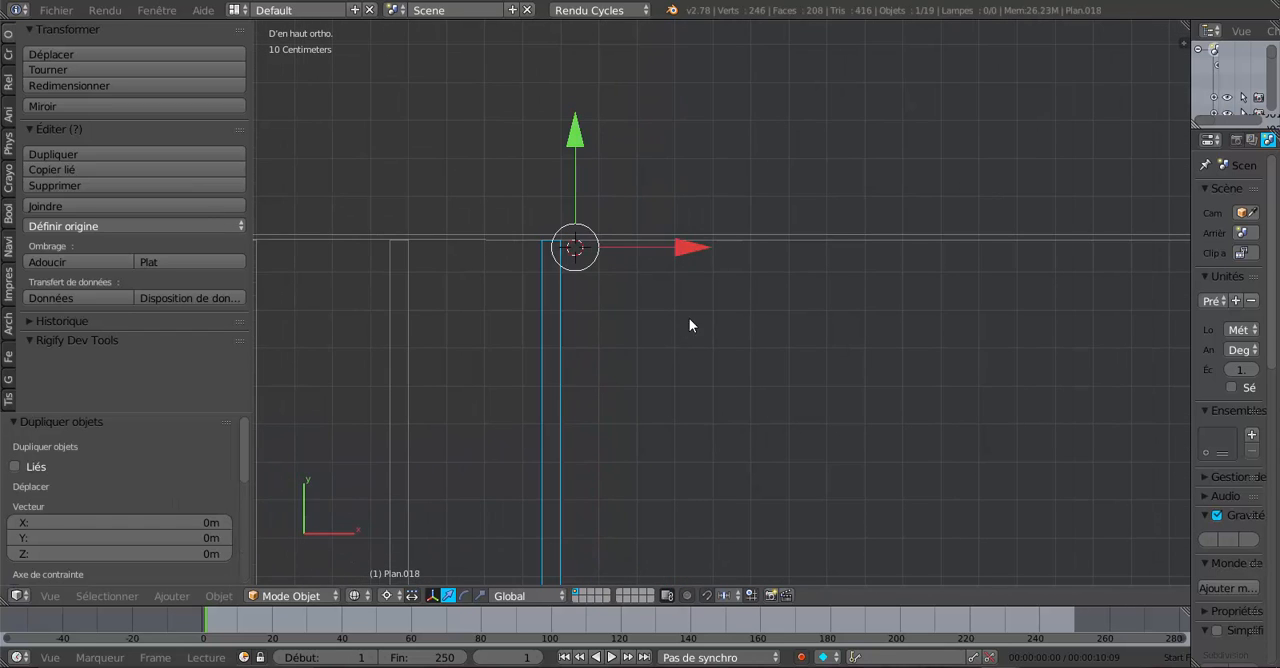
key(g)
key(x)
click(829, 248)
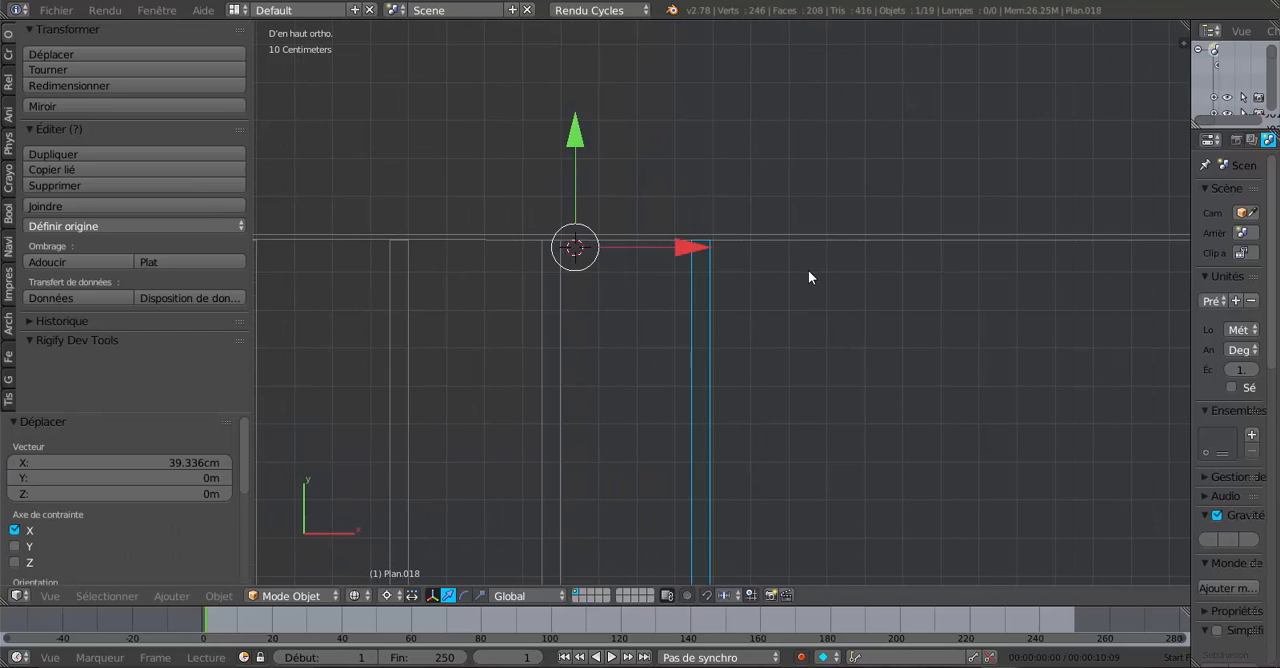
- Place the 3D cursor beside the newest rafter copy and shift that copy 5.636 mm along X
scroll(790, 261, up, 6)
click(748, 240)
drag(855, 236, 860, 230)
- Duplicate the newest rafter pair, move the copy 39.336 cm along X and shift it a further 8.454 mm from a 3D cursor beside it
scroll(850, 244, down, 5)
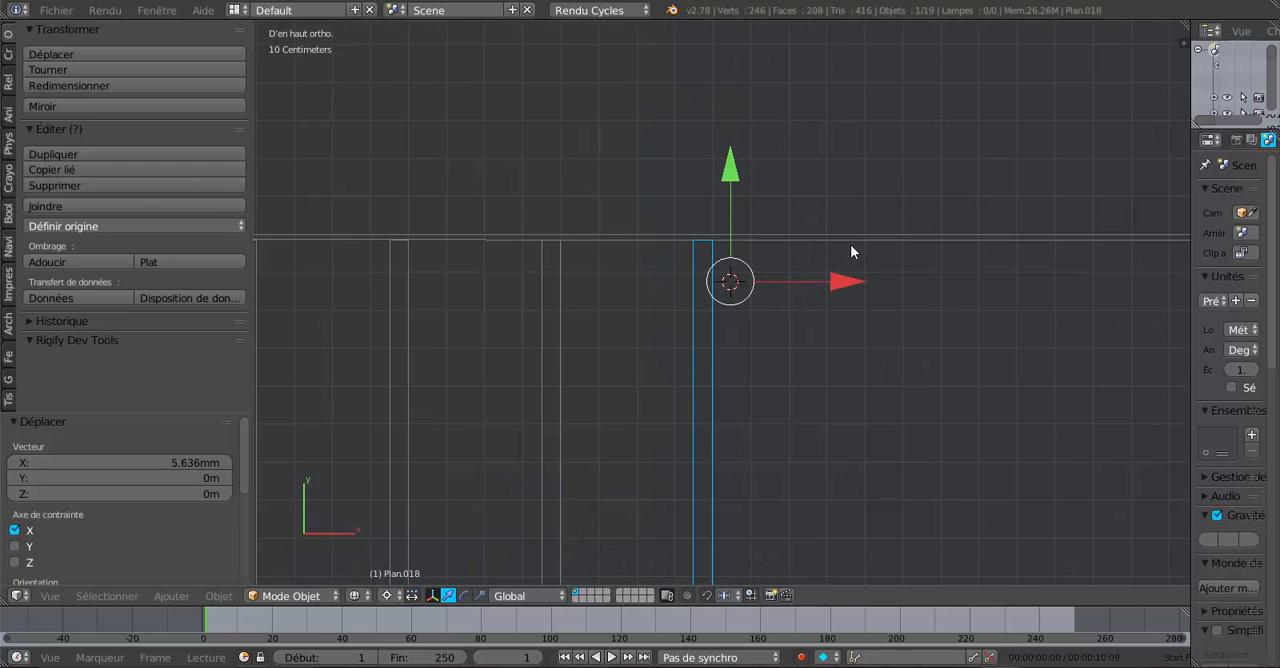
key(shift+d)
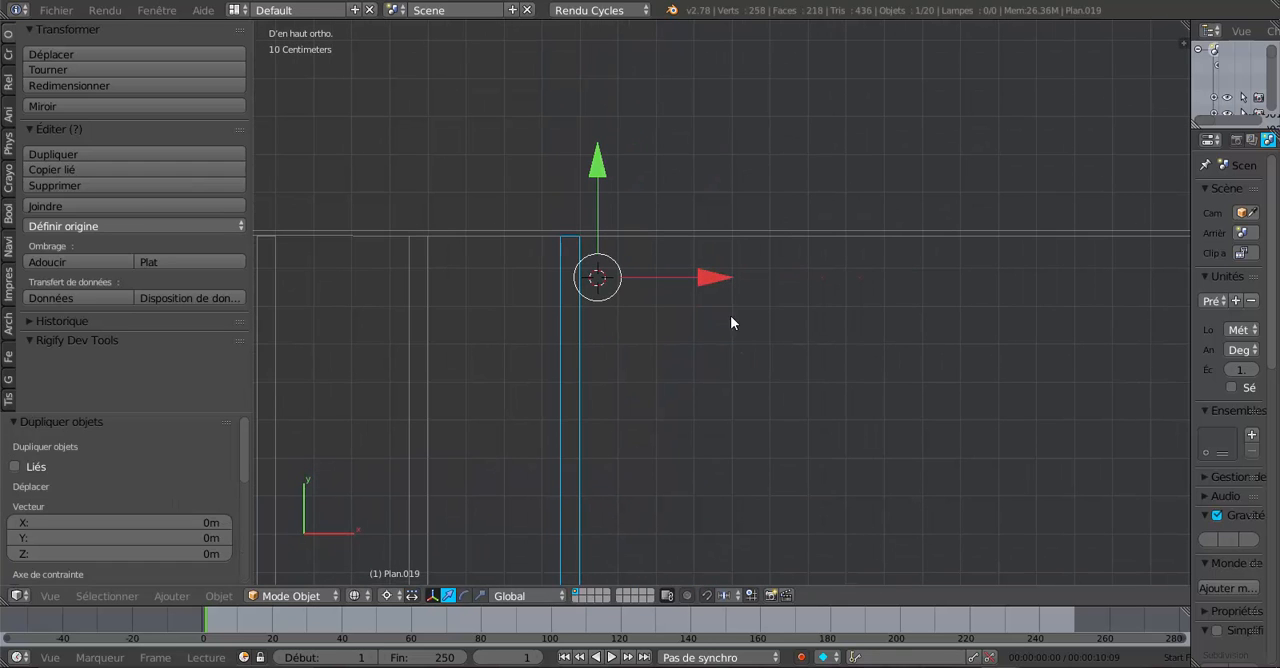
key(x)
click(857, 279)
scroll(800, 271, up, 5)
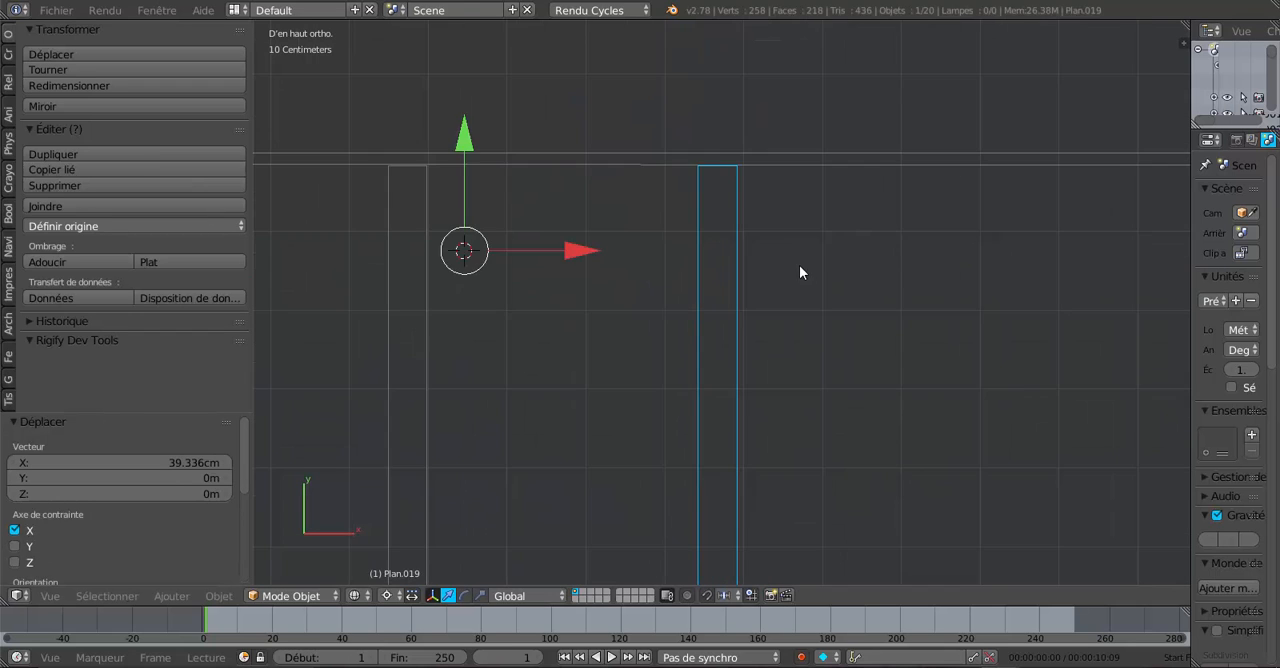
click(797, 252)
drag(891, 253, 901, 251)
- Duplicate the newest rafter pair and move the copy 38.166 cm along X
scroll(886, 310, down, 5)
shift+middle_drag(879, 355, 732, 341)
scroll(732, 341, down, 3)
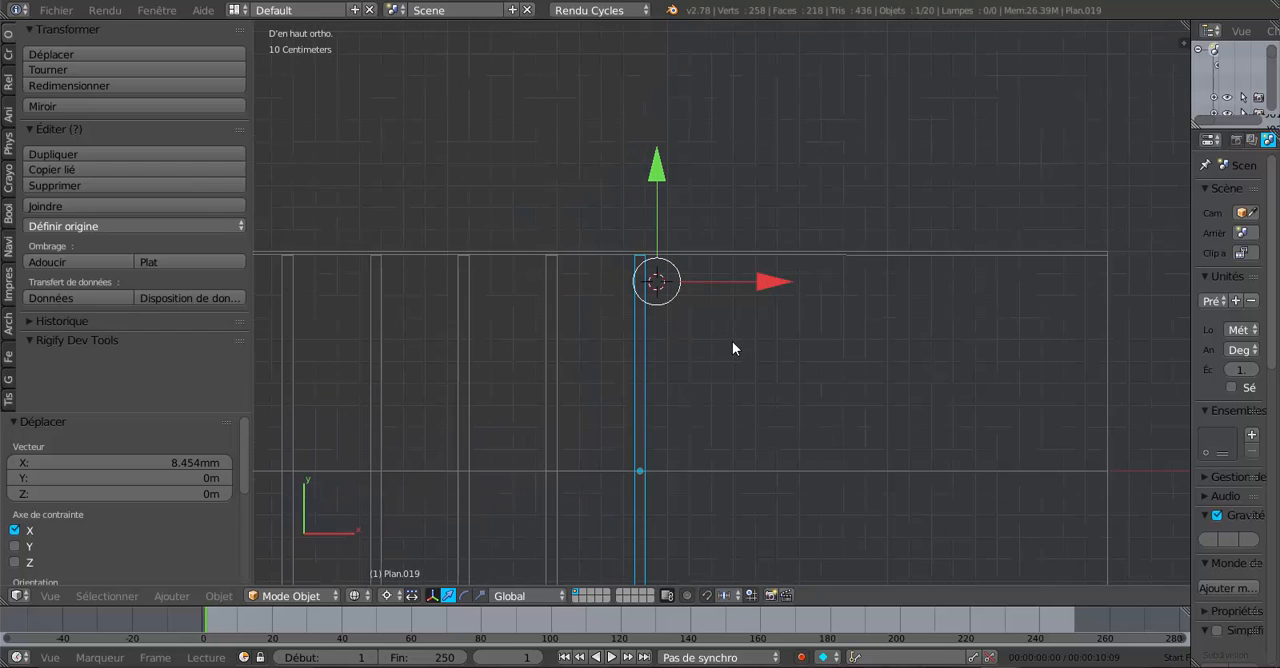
key(shift+d)
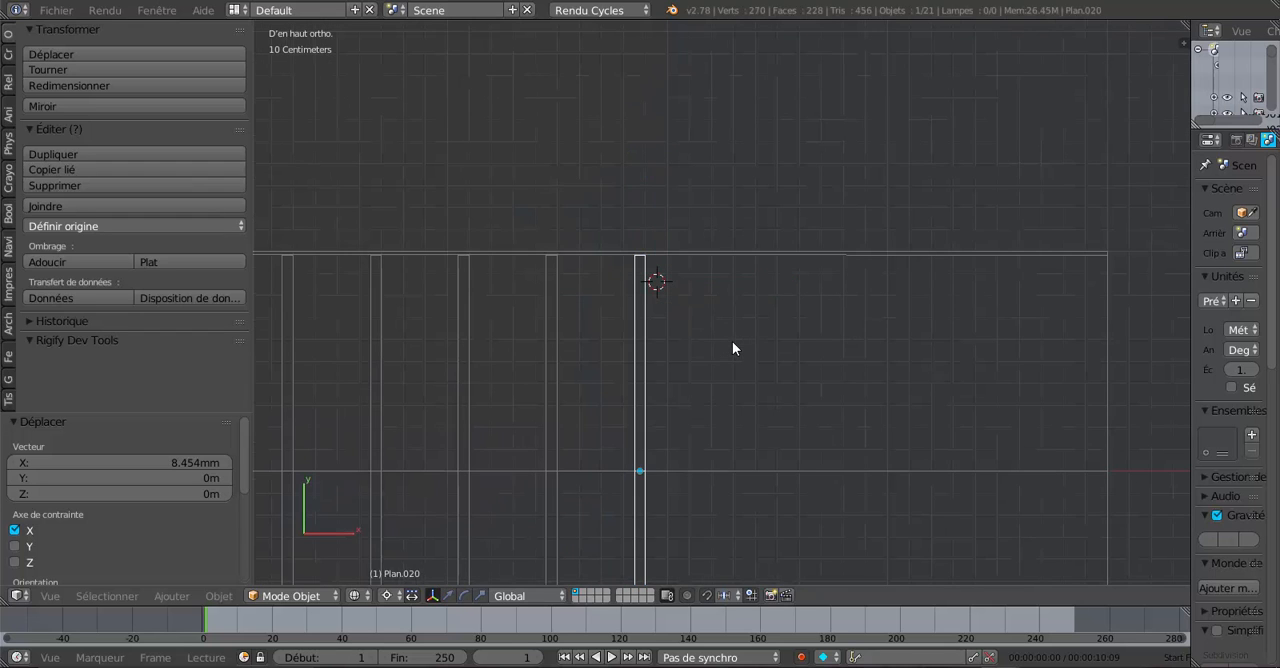
right_click(745, 311)
drag(788, 282, 840, 296)
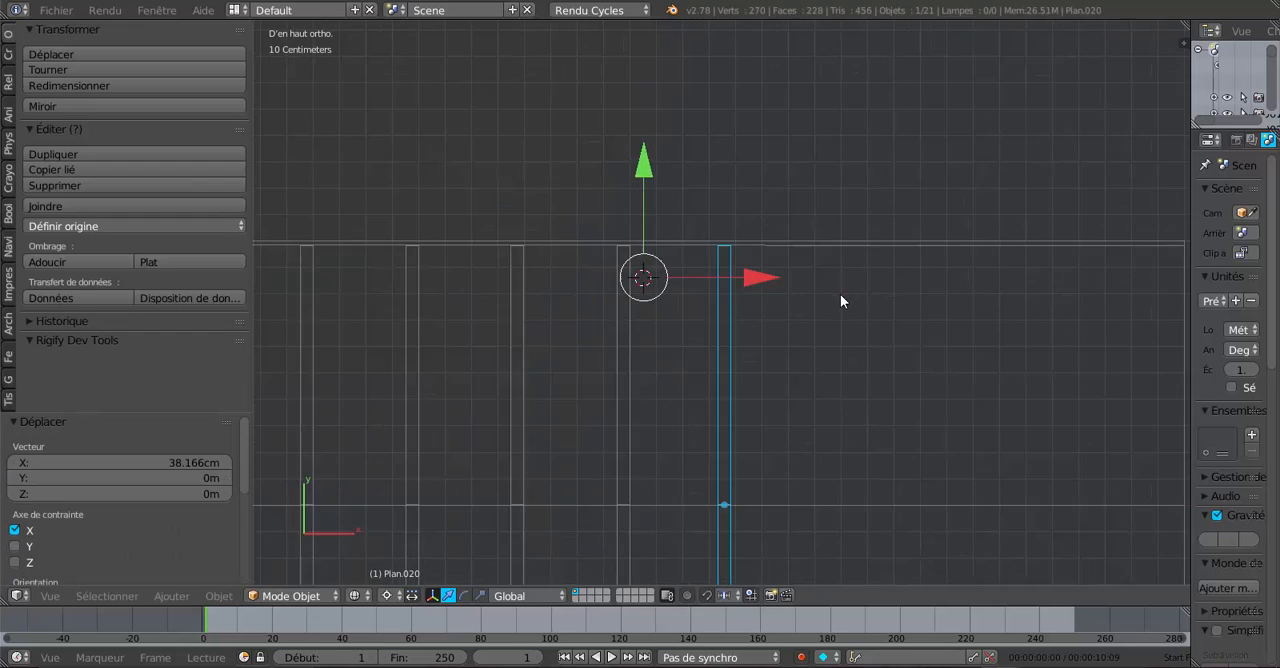
- Fine-tune the newest rafter copy's spacing by moving it 3.997 cm and -2.069 cm along X
scroll(840, 296, up, 3)
drag(726, 266, 740, 266)
scroll(738, 268, up, 3)
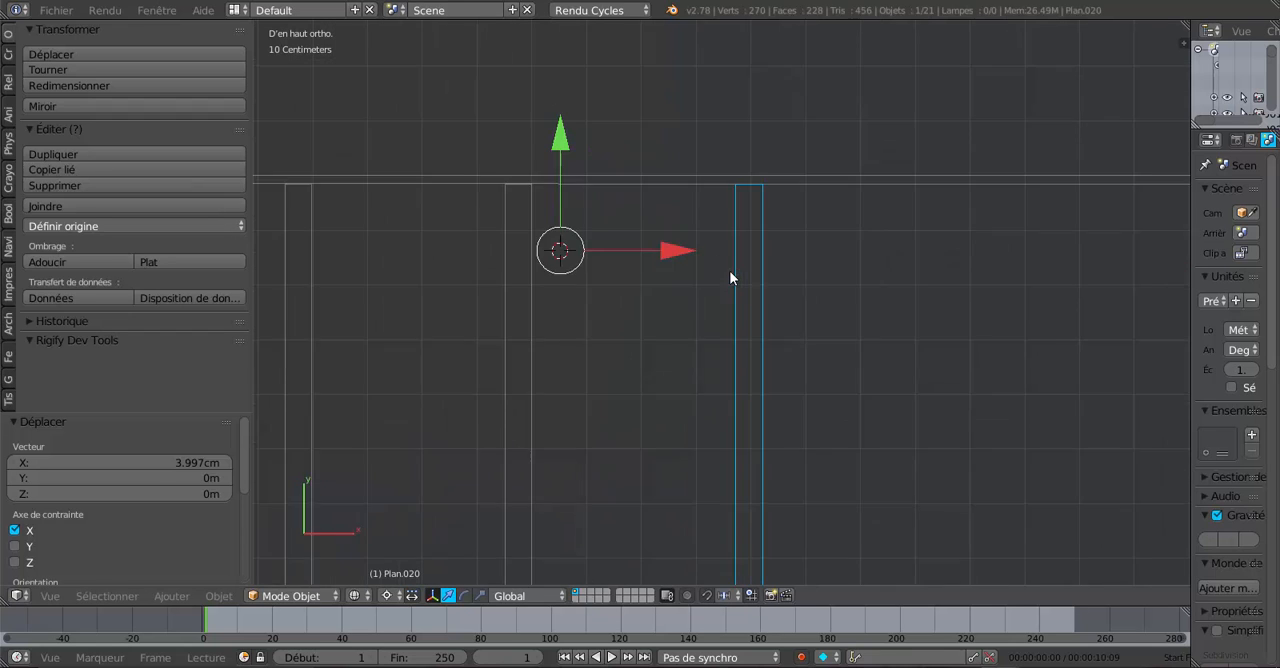
drag(630, 238, 621, 244)
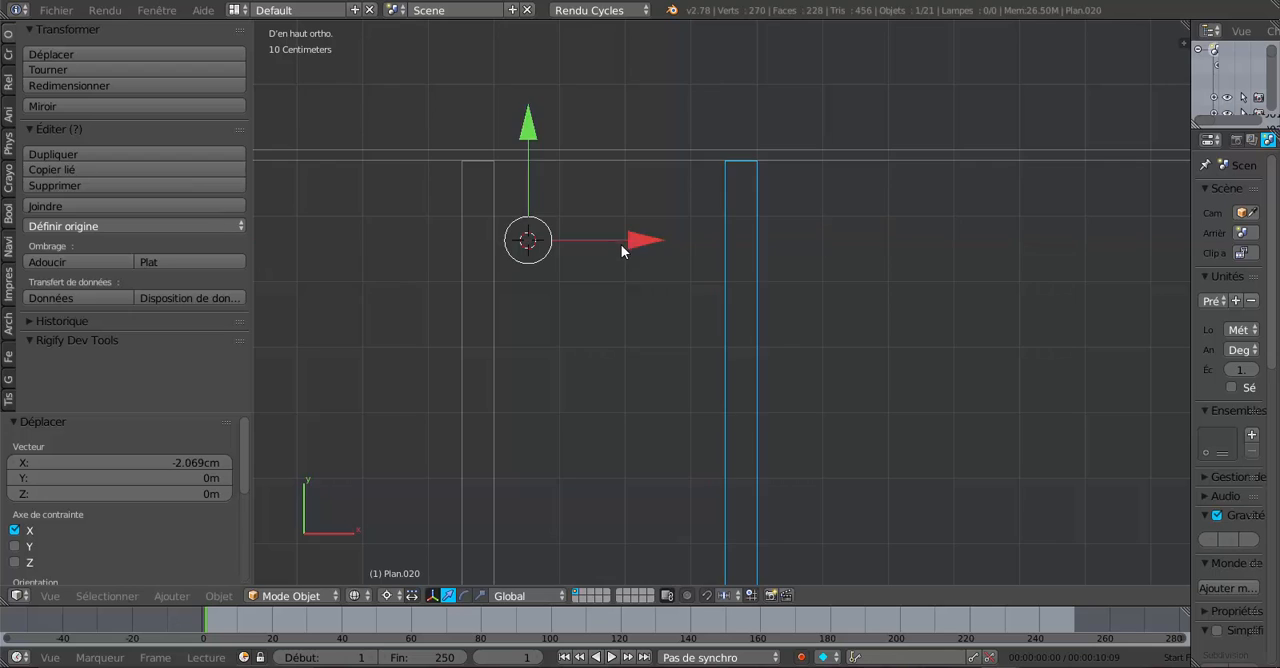
- Duplicate the newest rafter pair and move the copy 36.601 cm along X
scroll(761, 307, down, 1)
scroll(816, 312, down, 1)
scroll(813, 316, up, 1)
shift+middle_drag(789, 290, 640, 300)
scroll(670, 300, down, 4)
key(shift+d)
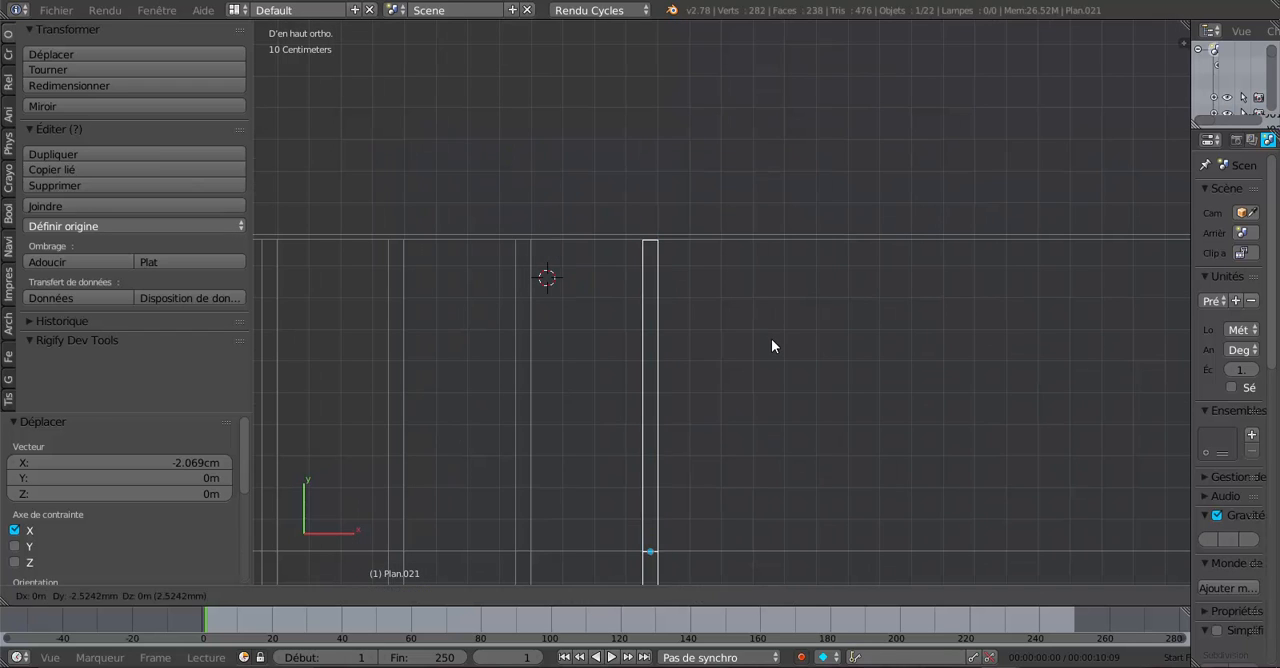
click(771, 338)
drag(666, 286, 777, 281)
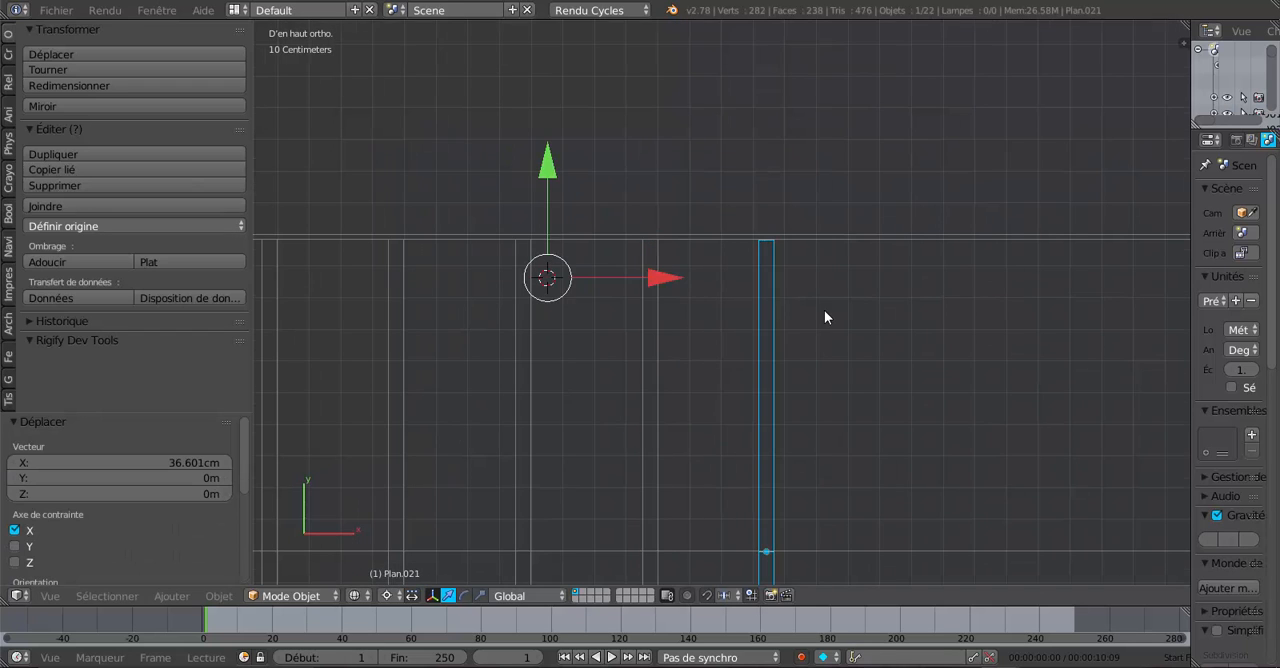
- Place the 3D cursor beside the newest rafter copy and shift that copy 3.043 cm along X
scroll(829, 307, up, 4)
click(869, 280)
drag(990, 279, 1009, 276)
- Duplicate the newest rafter pair and move the copy 38.368 cm along X
scroll(1000, 286, down, 4)
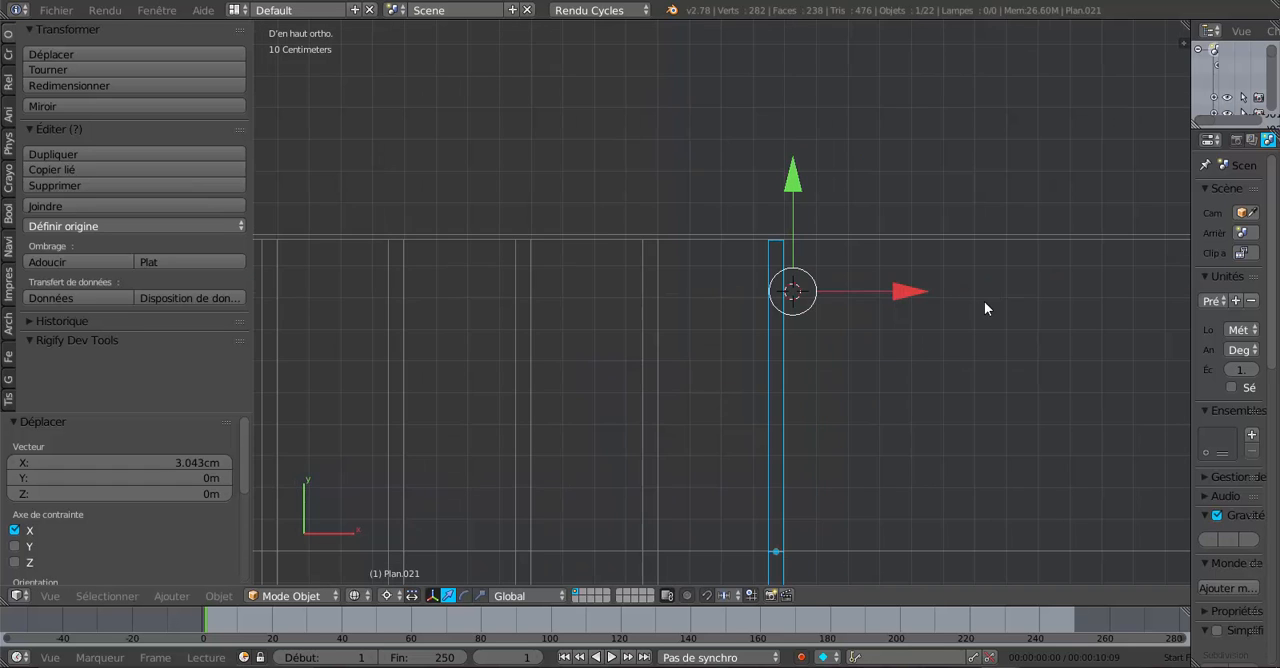
shift+middle_drag(978, 320, 752, 316)
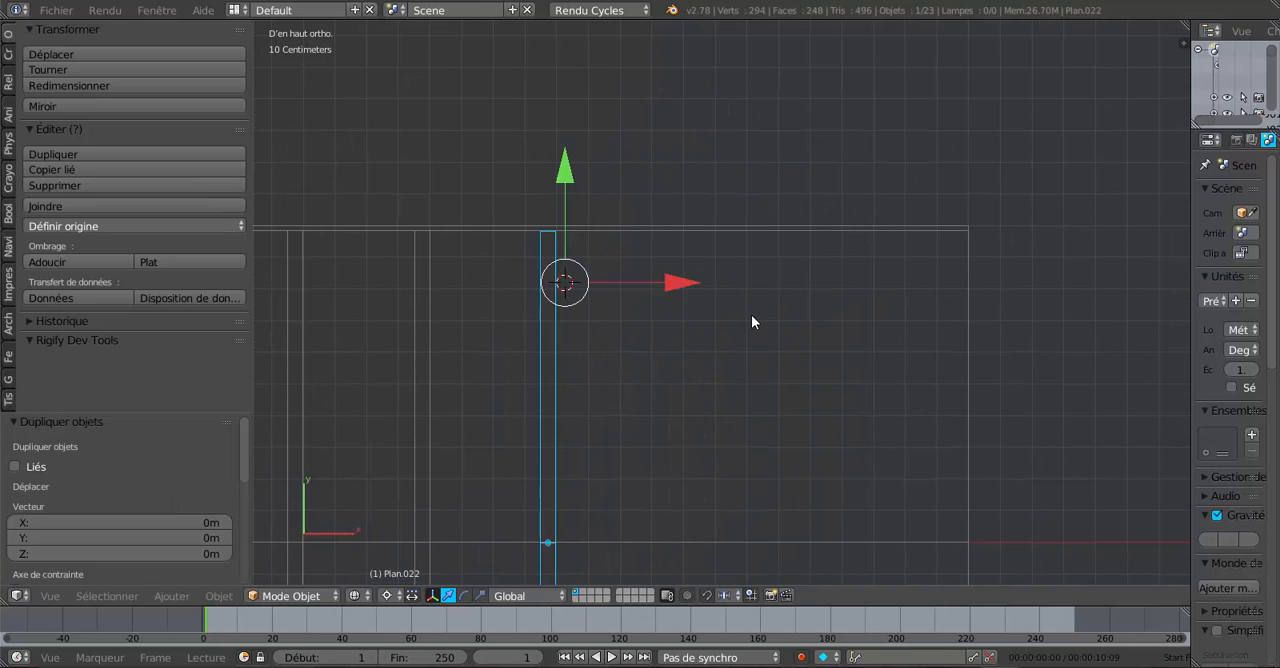
key(shift+d)
key(x)
click(785, 288)
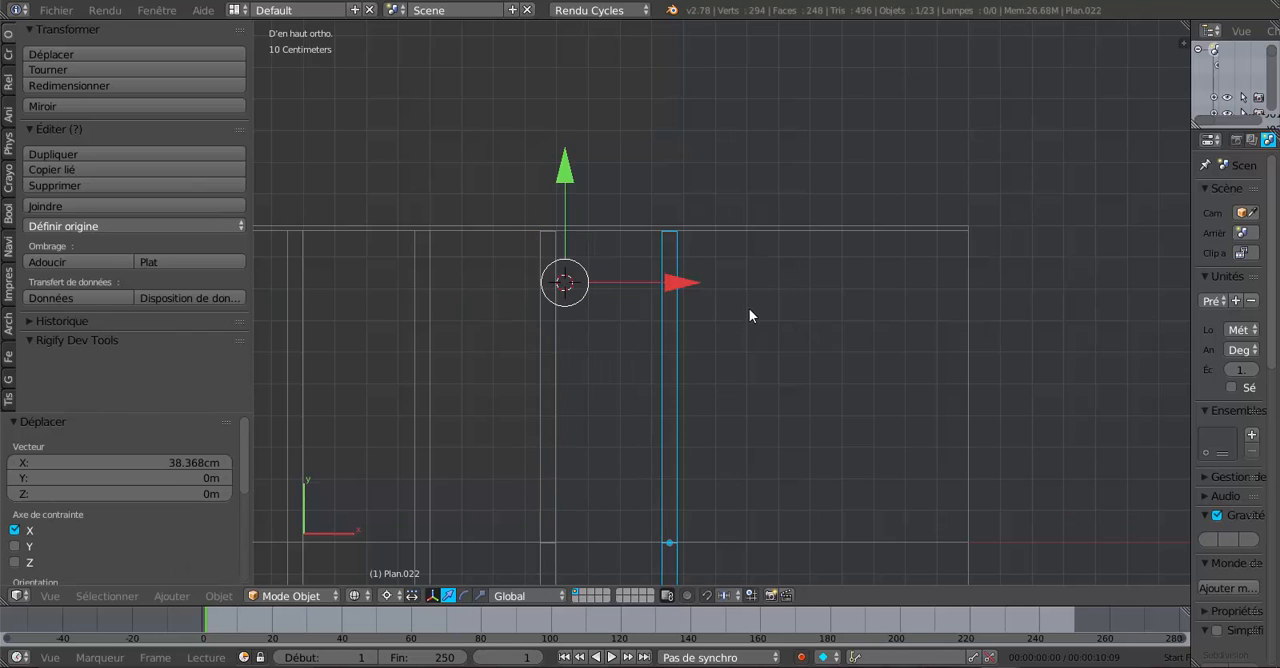
- Place the 3D cursor beside the newest rafter copy and fine-tune its X position, finishing with a 2.029 mm shift
scroll(749, 308, up, 2)
drag(817, 252, 803, 249)
scroll(812, 255, up, 1)
scroll(808, 270, down, 2)
- Duplicate the newest rafter pair and move the copy 39.587 cm along X toward the end of the wing
shift+middle_drag(838, 356, 695, 338)
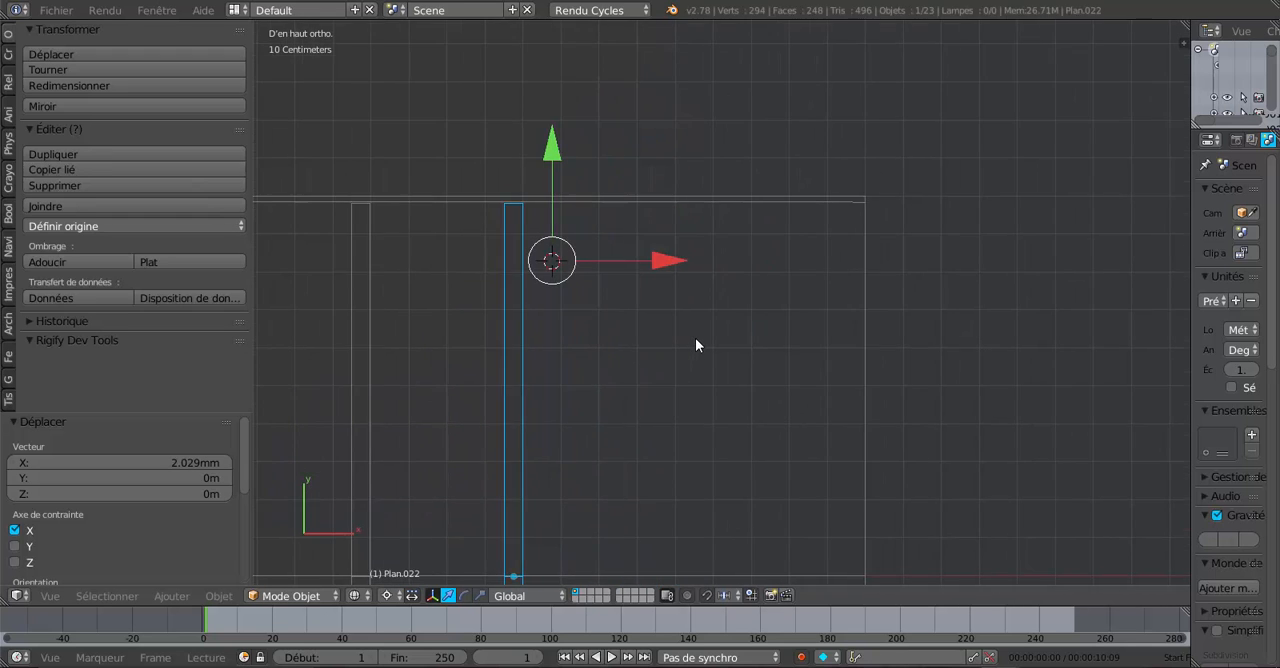
scroll(697, 329, down, 3)
scroll(697, 329, up, 2)
scroll(697, 330, up, 3)
key(shift+d)
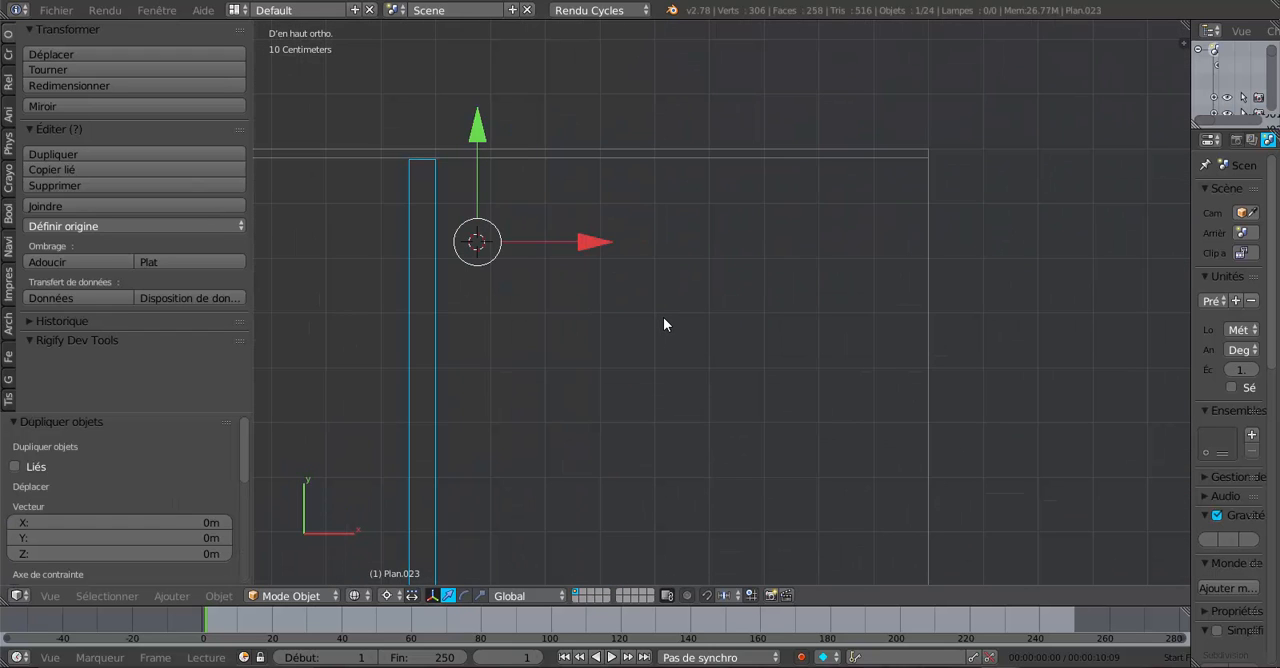
key(x)
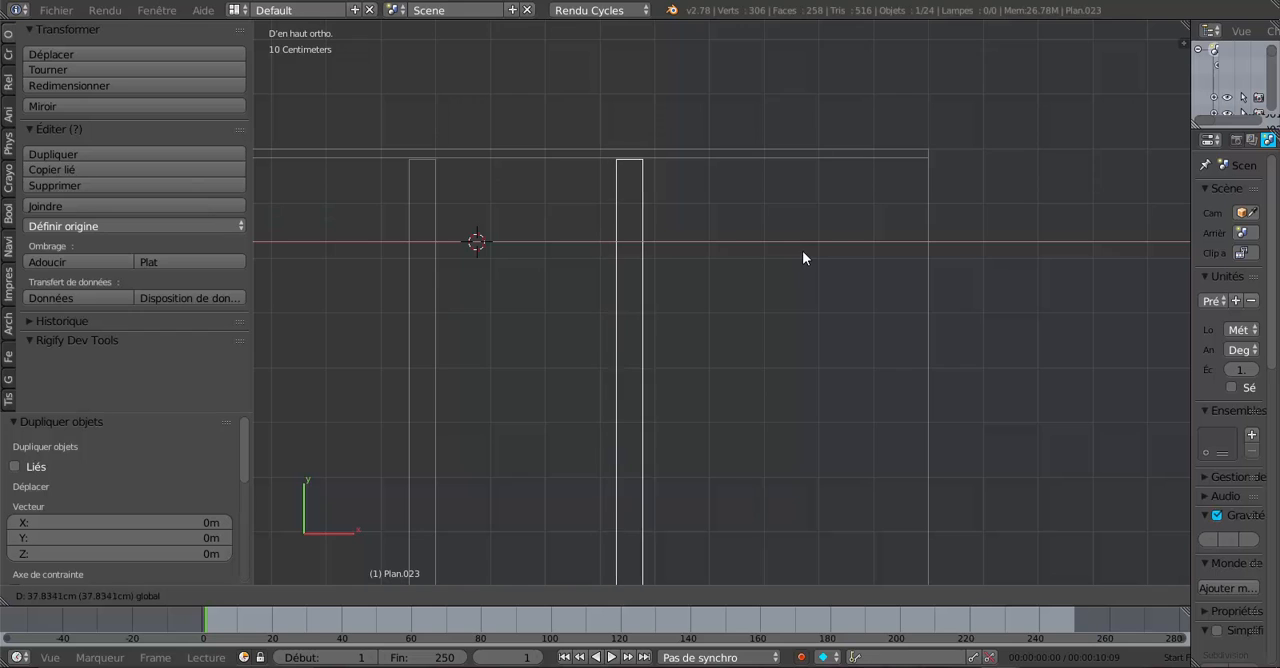
click(810, 257)
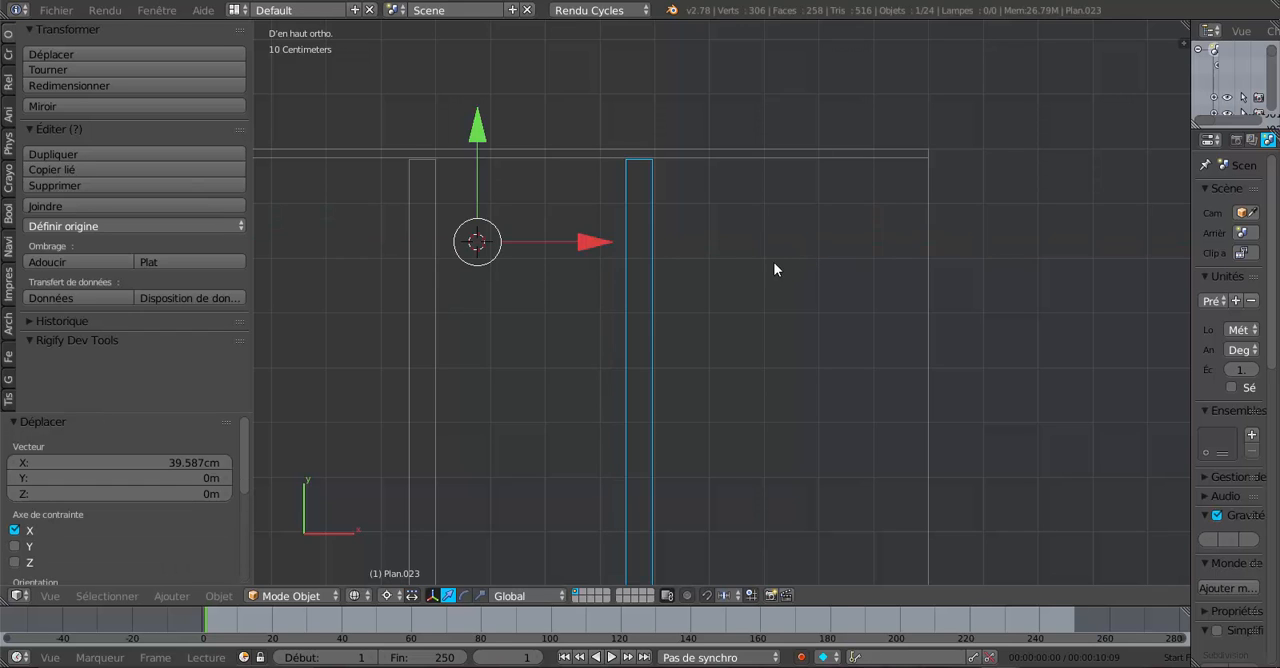
- Place the 3D cursor beside the newest rafter copy and shift that copy 2.935 mm along X
scroll(765, 262, up, 3)
shift+middle_drag(754, 256, 874, 395)
scroll(783, 227, up, 2)
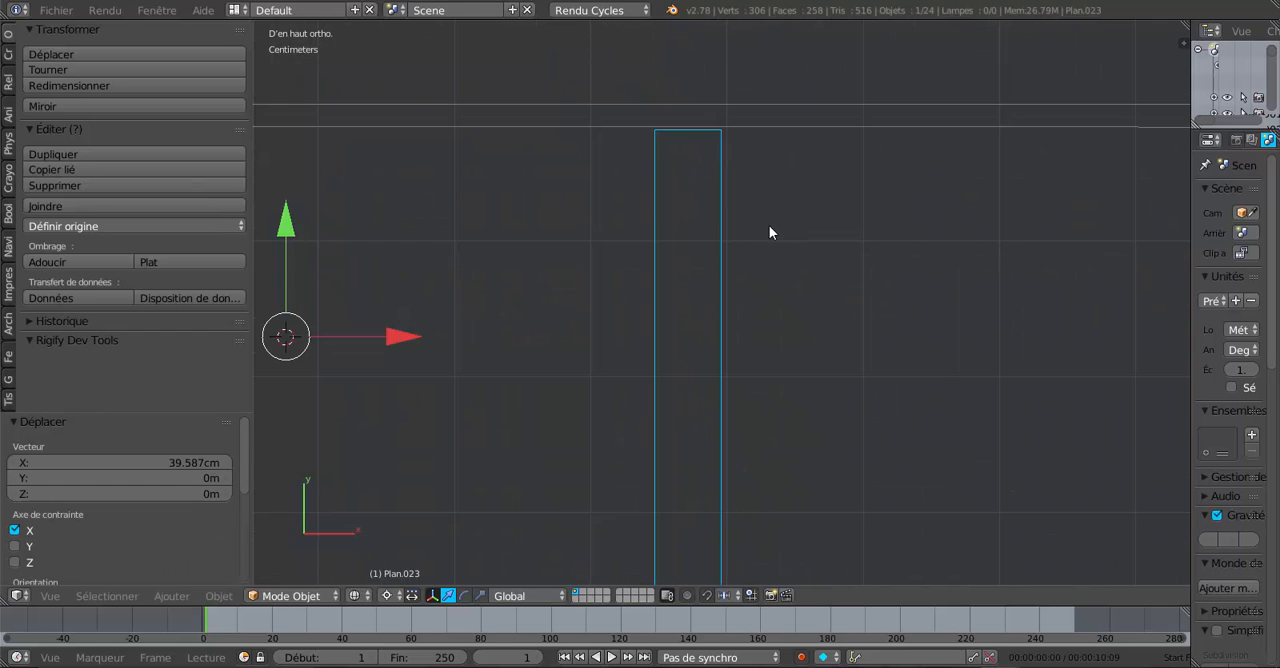
click(765, 226)
drag(875, 223, 877, 227)
scroll(875, 233, down, 4)
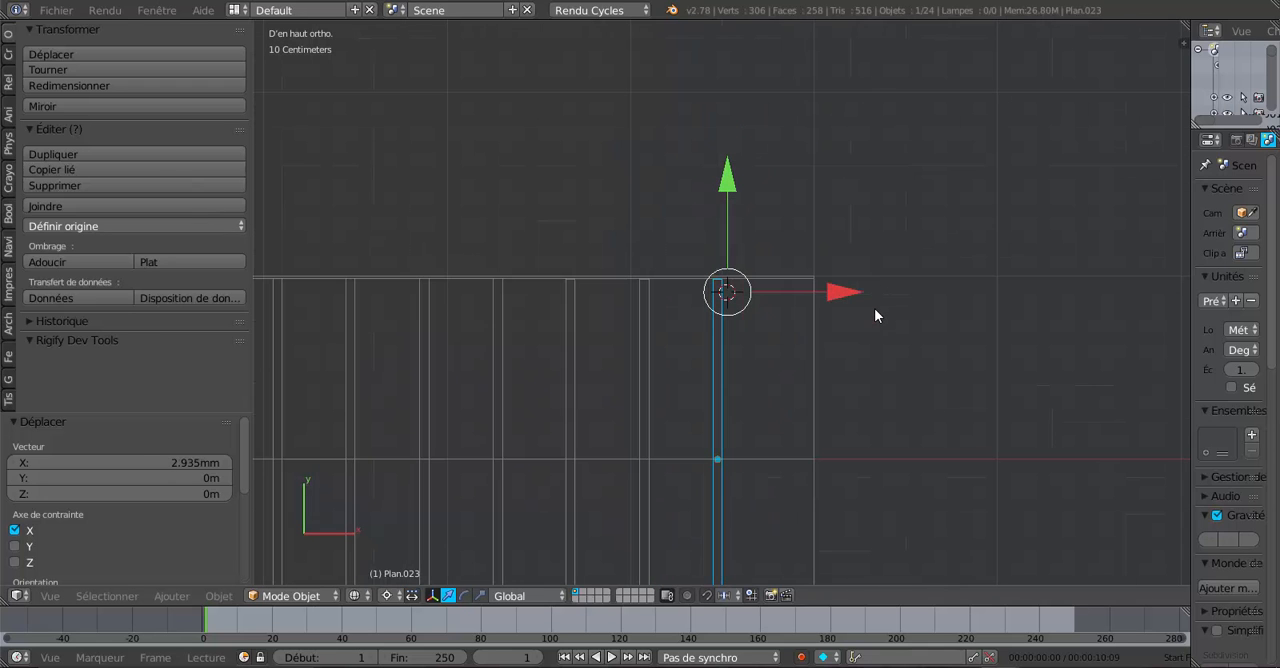
- In the top view, select the four rafter pairs of the first wing outside the corner area
scroll(860, 385, down, 3)
middle_drag(846, 408, 700, 400)
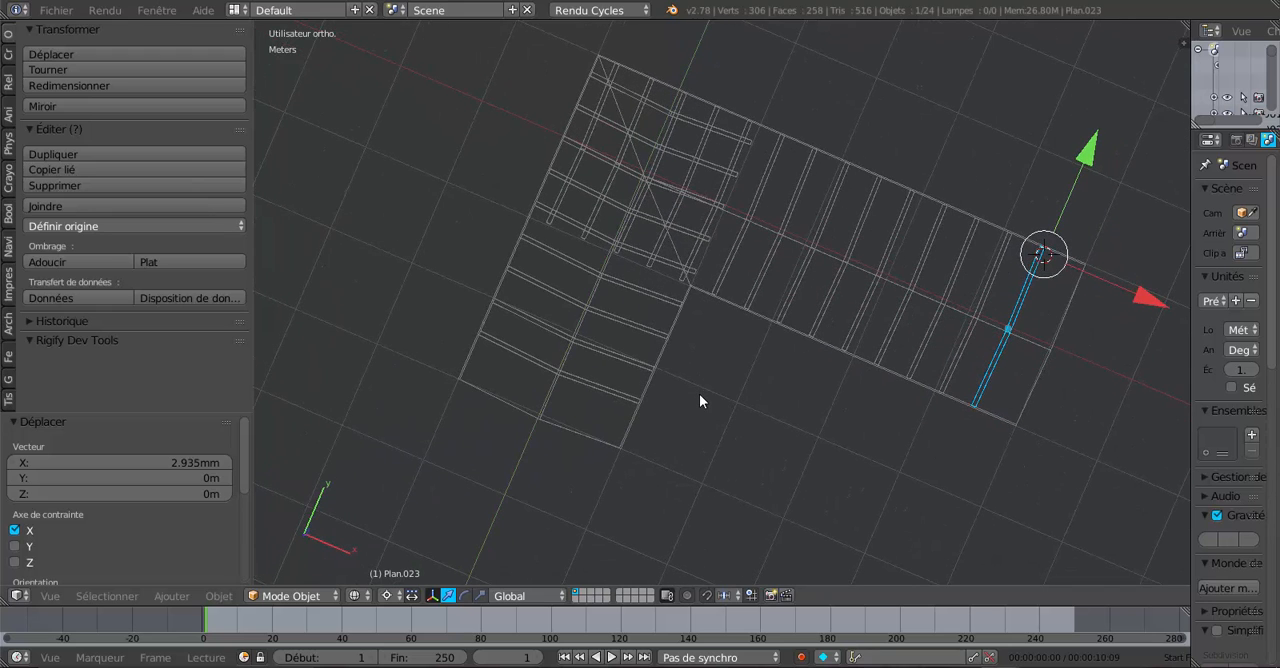
key(KP_4)
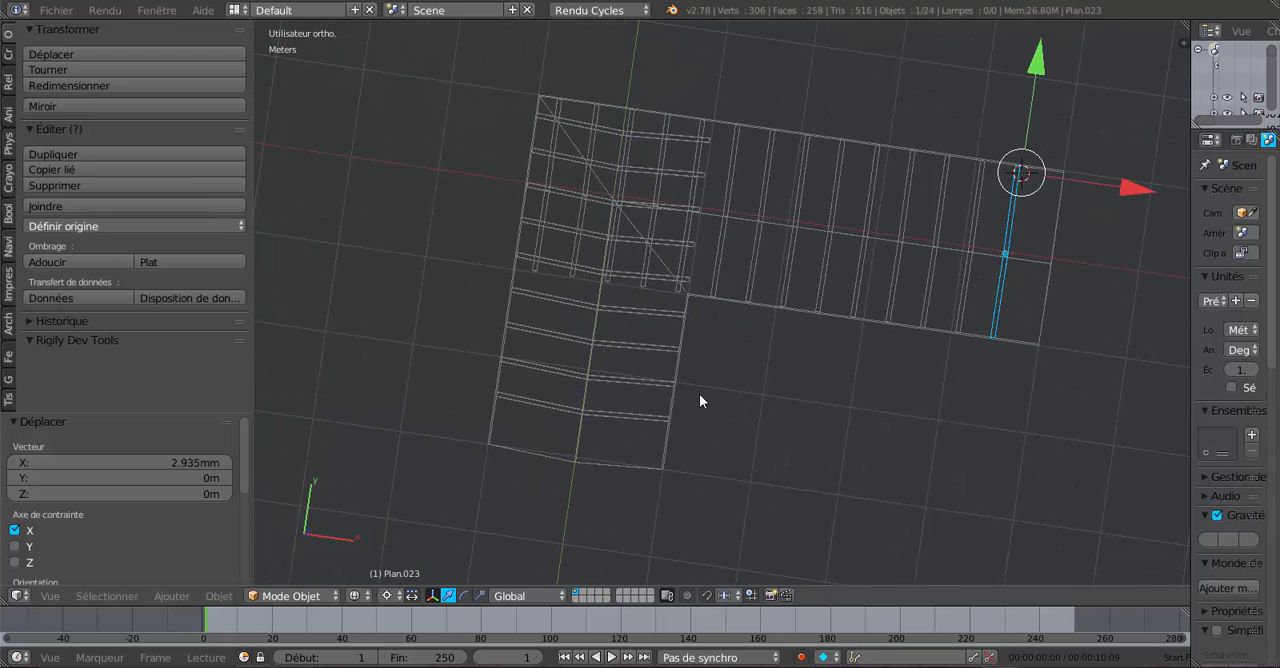
key(KP_7)
scroll(714, 385, up, 4)
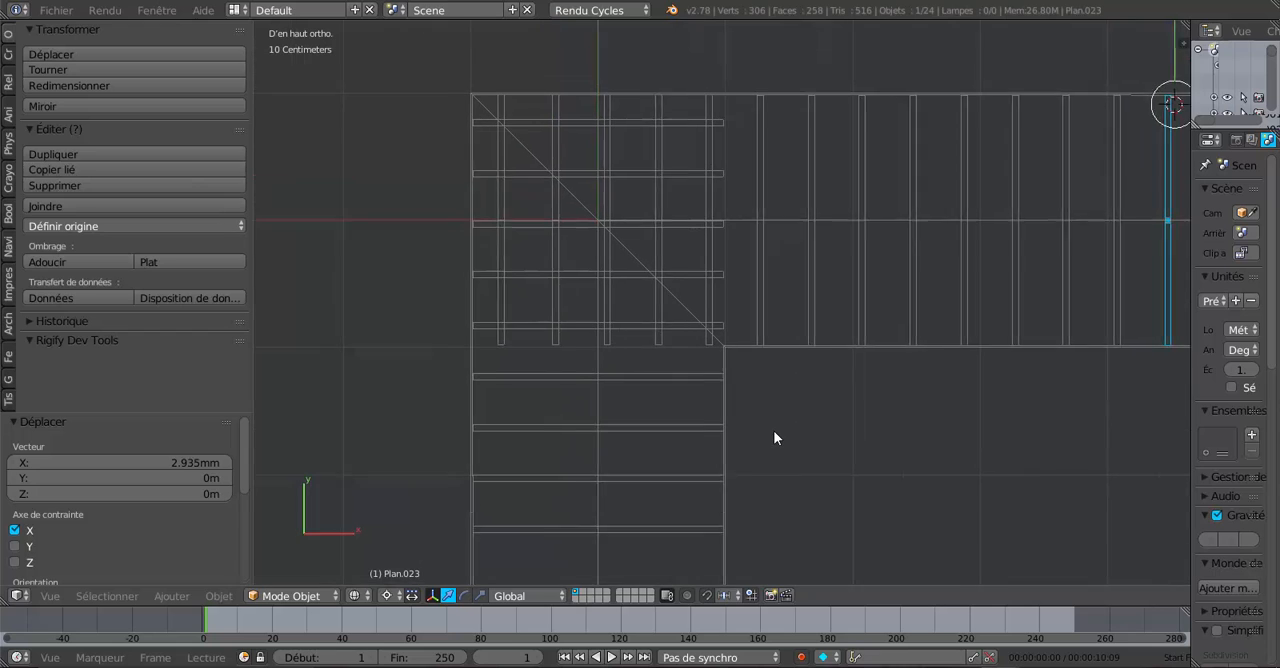
shift+middle_drag(769, 424, 774, 431)
shift+middle_drag(827, 515, 822, 404)
right_click(588, 424)
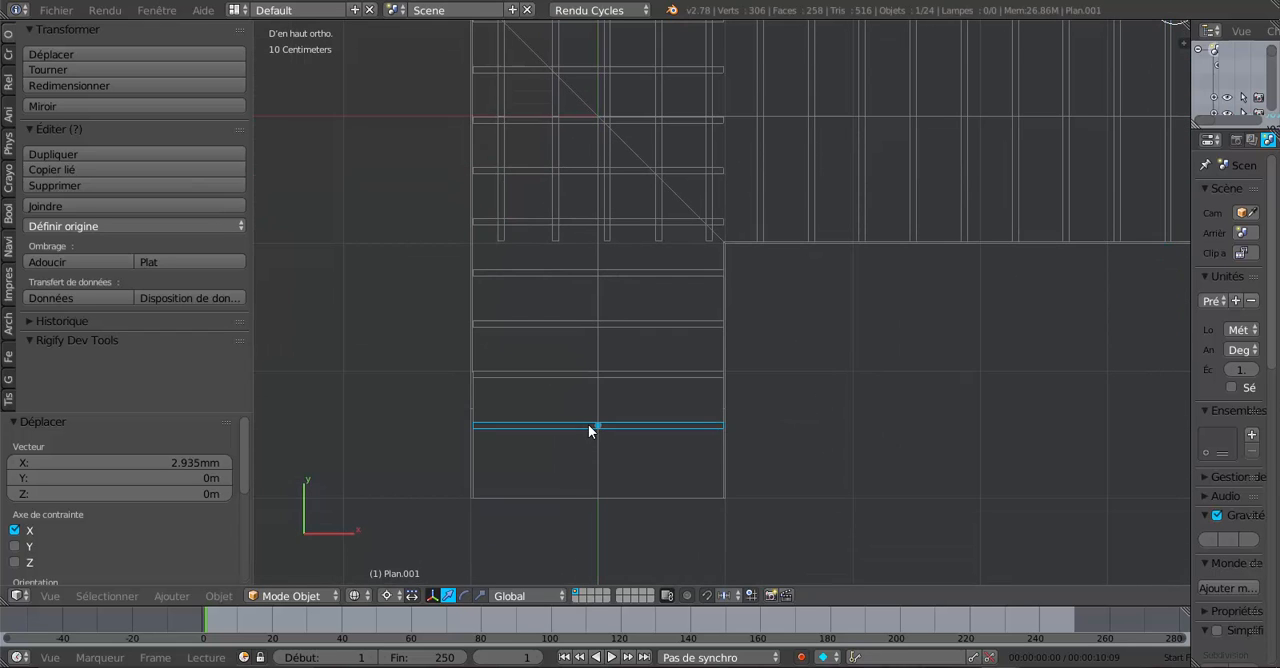
shift+right_click(614, 374)
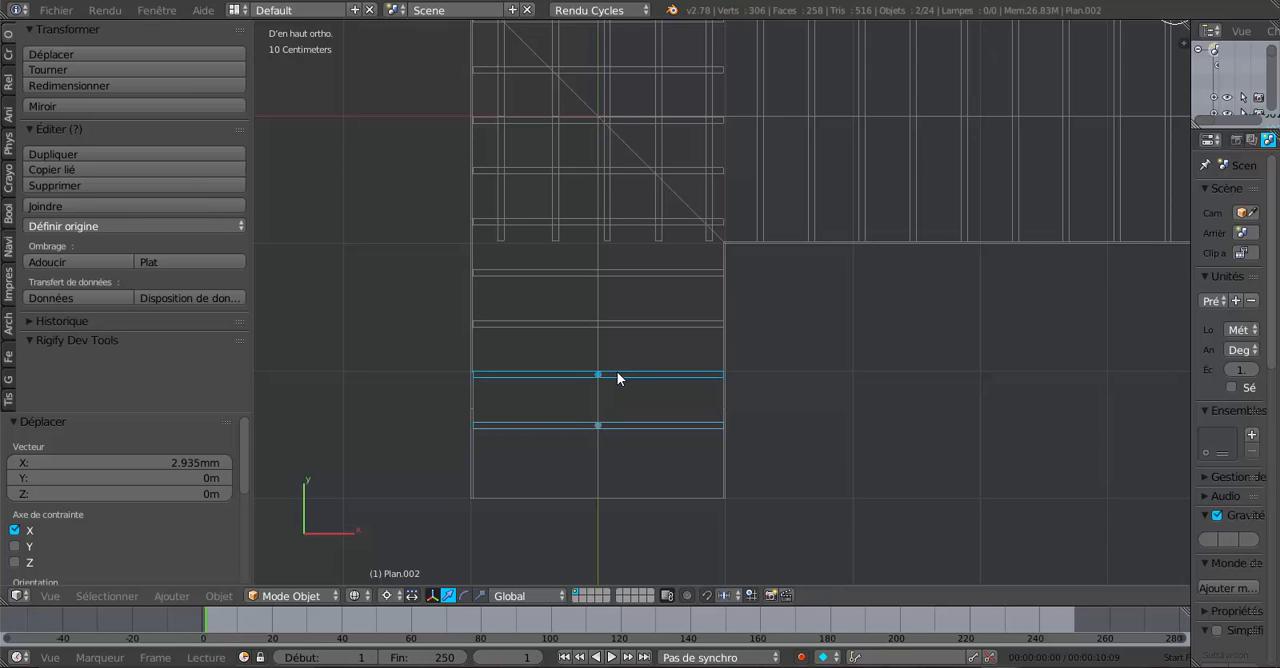
shift+right_click(624, 323)
shift+right_click(628, 272)
- Add all ten crossing rafter pairs in the corner of the L to the selection, five in each direction
shift+right_click(605, 231)
shift+right_click(595, 223)
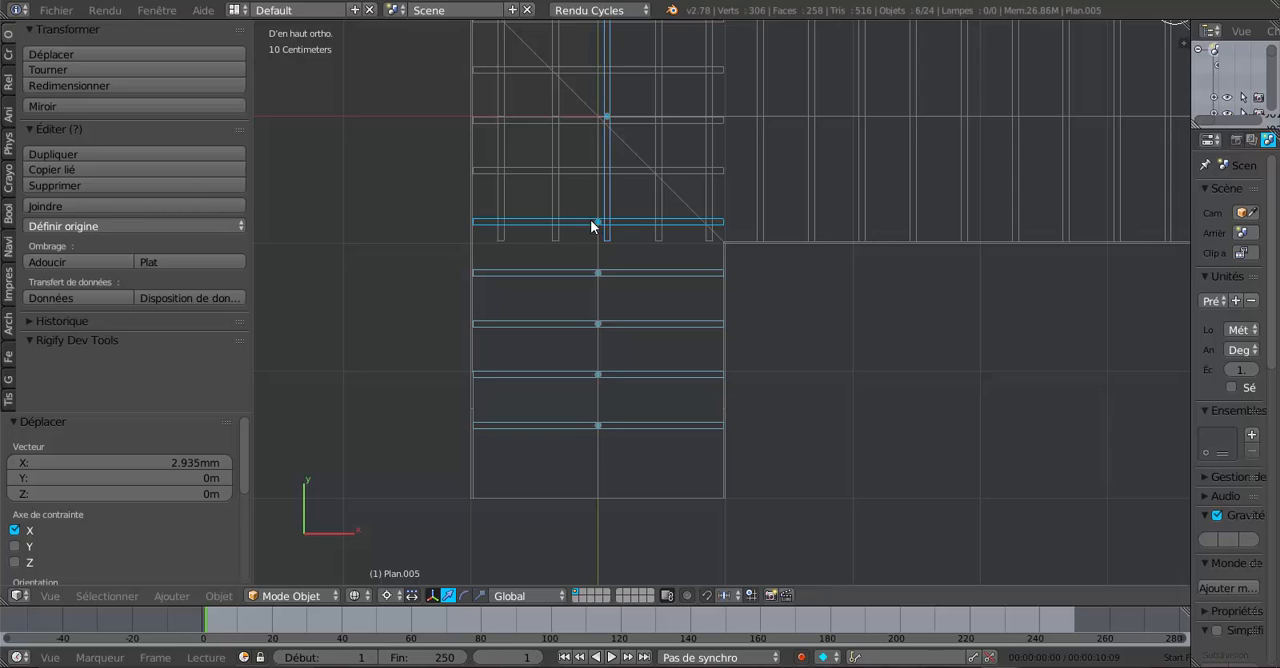
shift+right_click(554, 196)
shift+right_click(499, 204)
shift+right_click(524, 171)
shift+right_click(533, 120)
shift+right_click(546, 70)
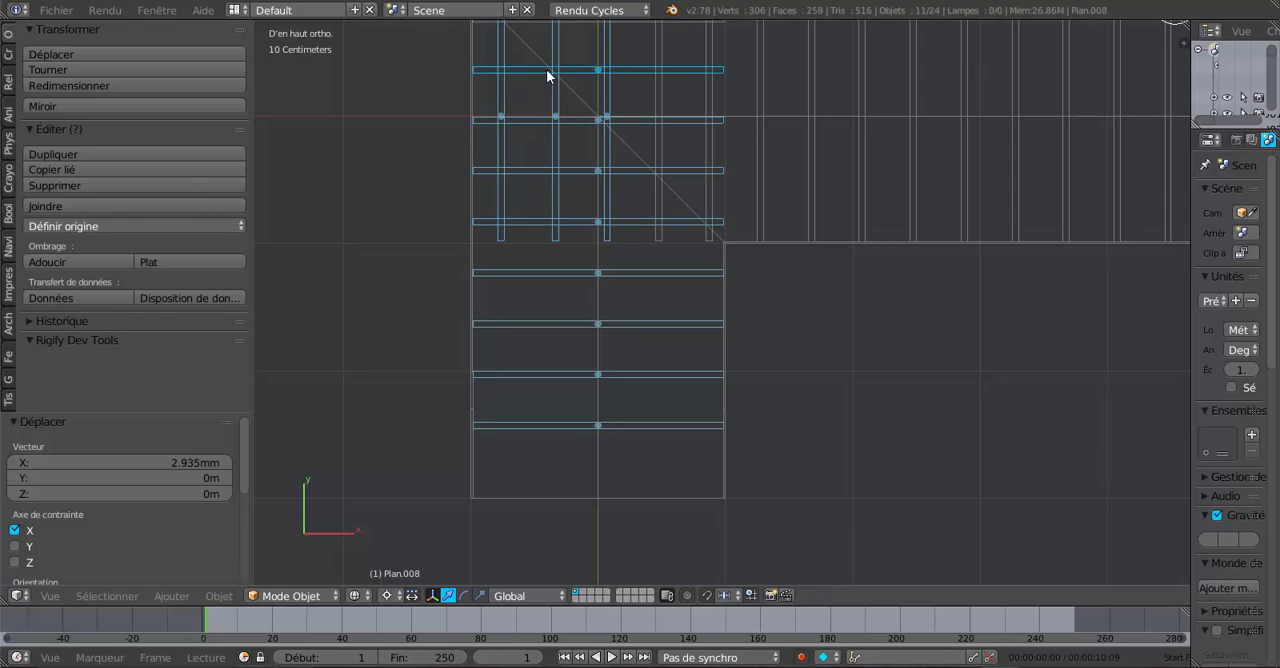
shift+middle_drag(705, 170, 723, 284)
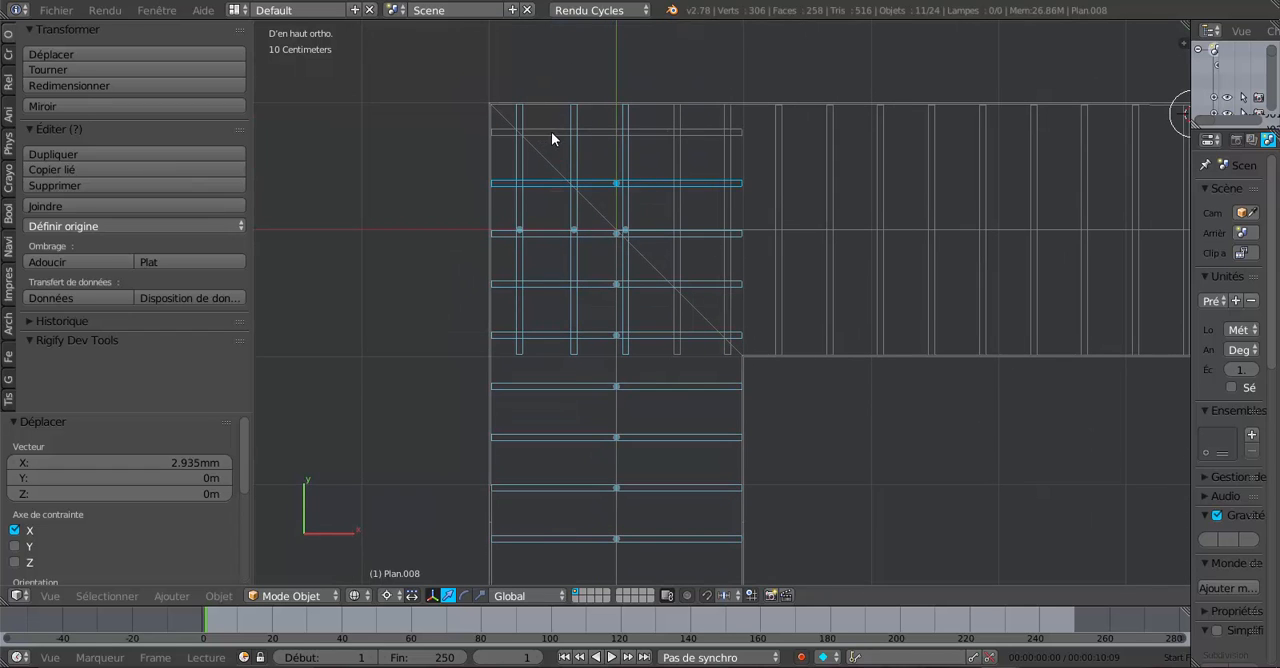
shift+right_click(550, 132)
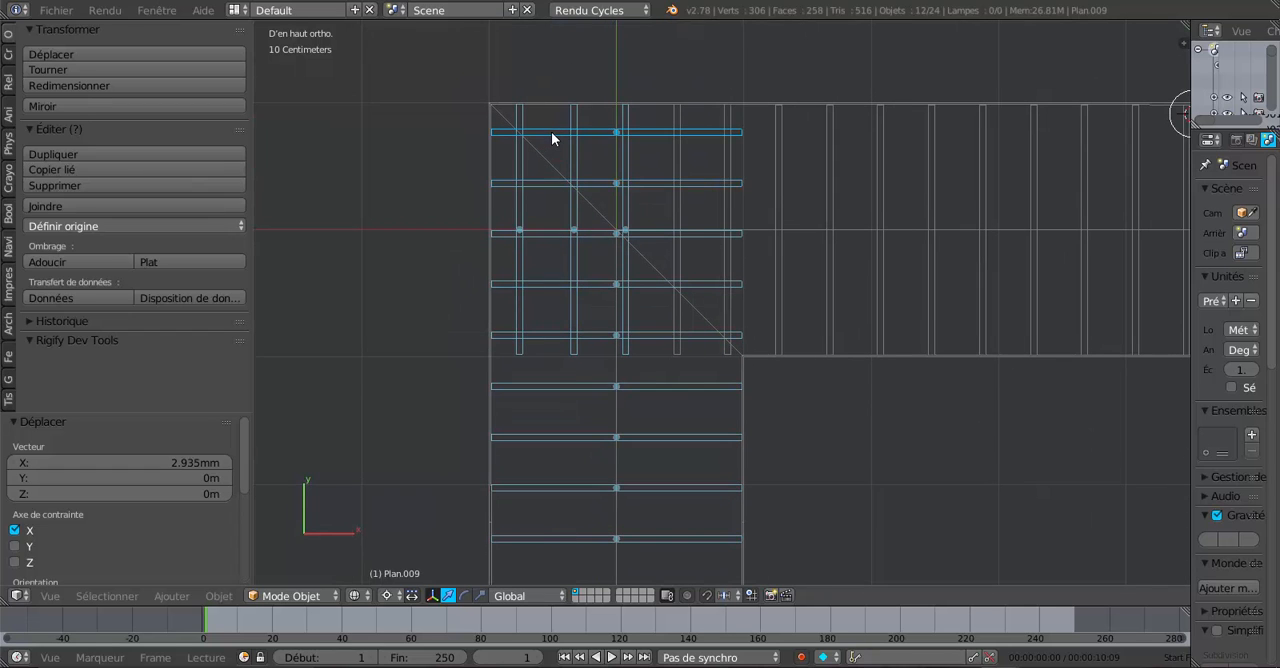
shift+right_click(678, 125)
shift+right_click(728, 125)
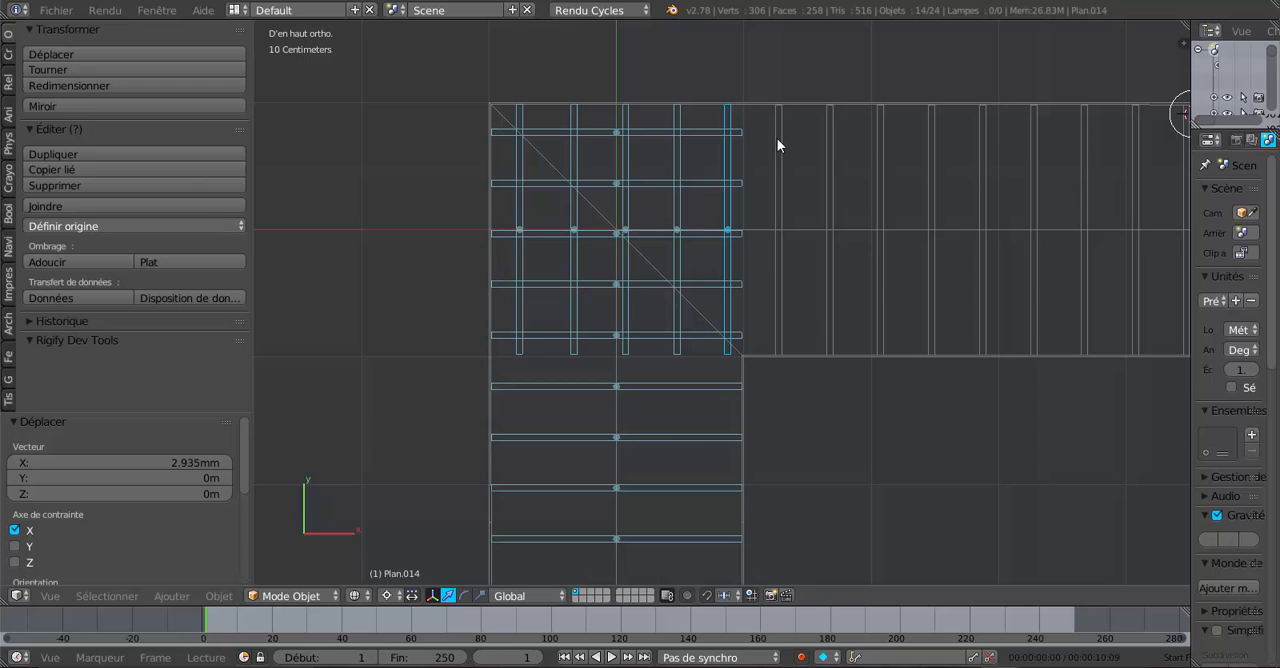
- Extend the selection with the nine remaining rafter pairs along the second wing, up to its gable end
shift+right_click(778, 145)
shift+right_click(830, 162)
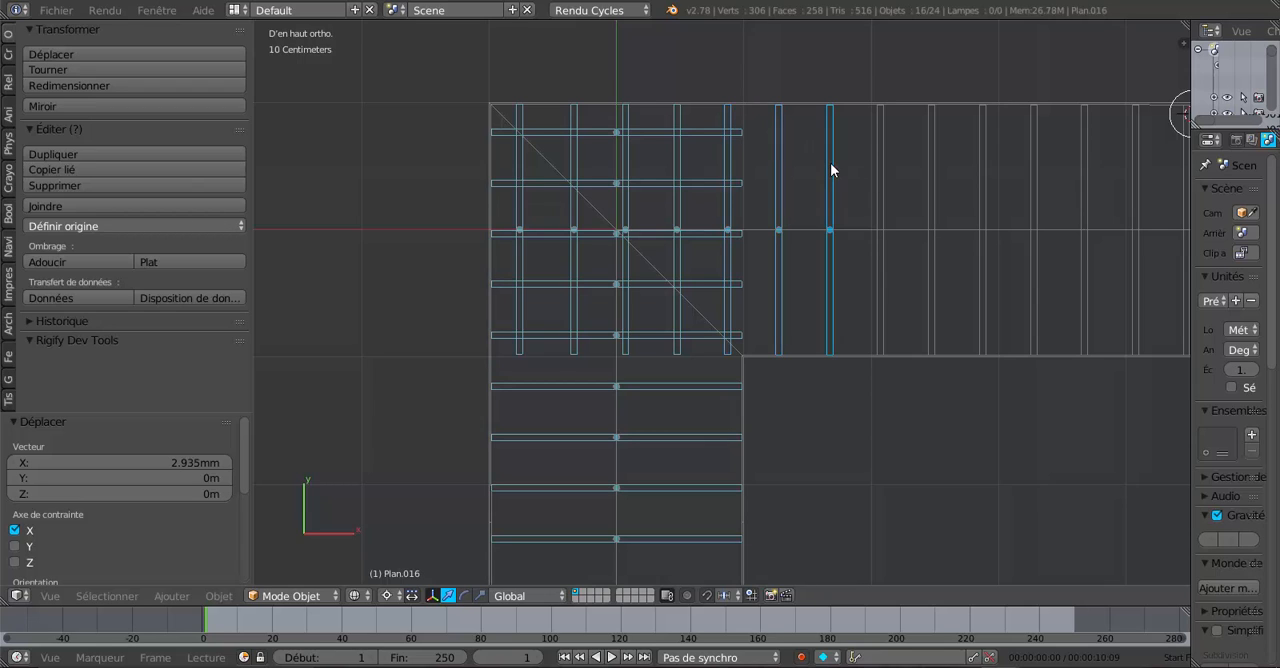
shift+right_click(881, 180)
shift+right_click(930, 186)
shift+right_click(984, 197)
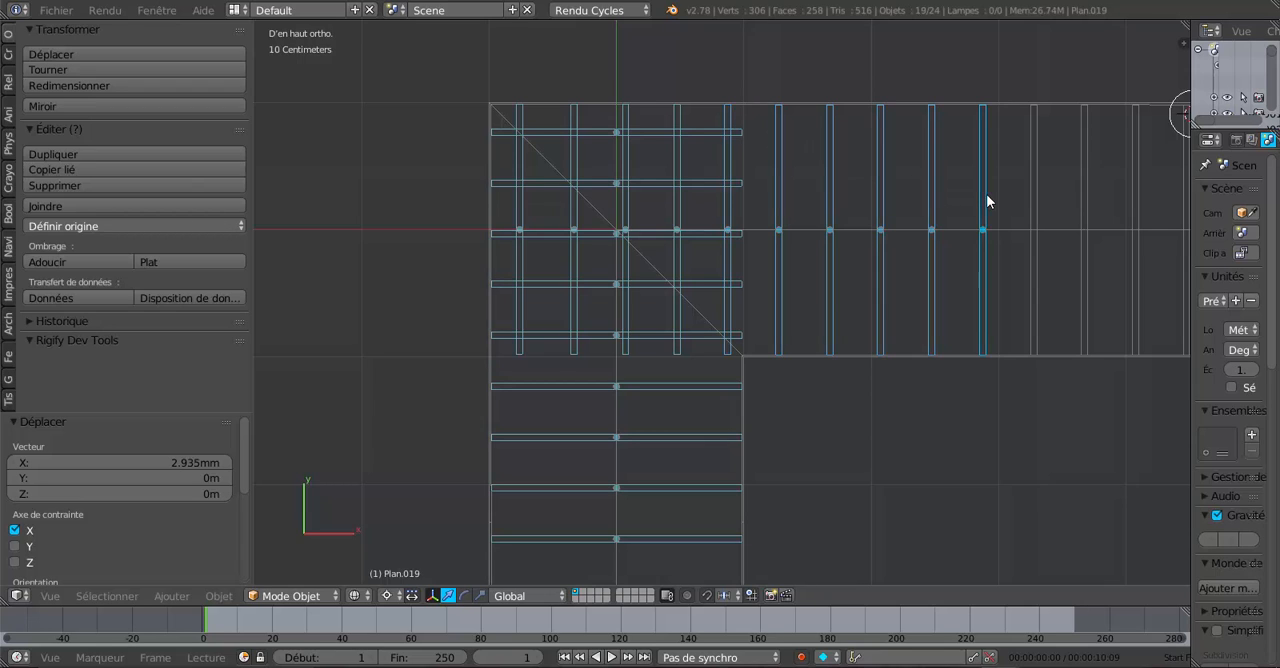
shift+right_click(1032, 203)
shift+right_click(1084, 212)
shift+middle_drag(1076, 222, 765, 272)
shift+right_click(871, 245)
shift+right_click(924, 245)
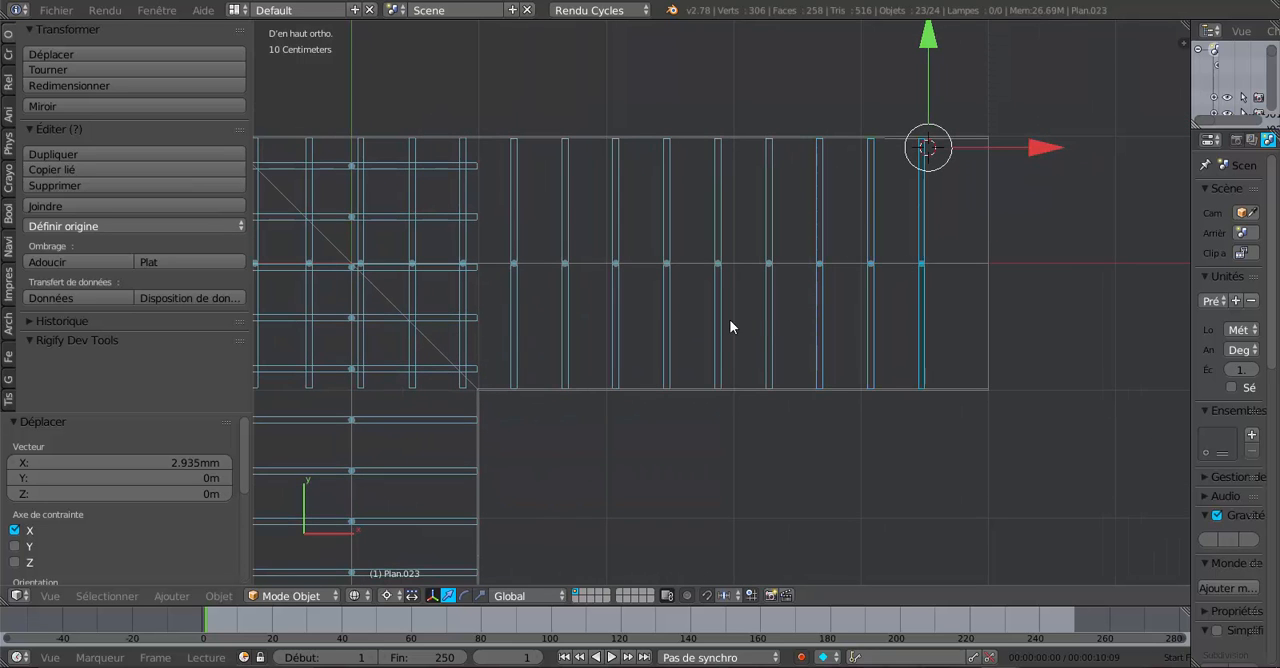
- Join all the selected rafter pairs from both wings into a single object
scroll(729, 319, down, 3)
shift+middle_drag(530, 317, 716, 320)
scroll(716, 320, up, 4)
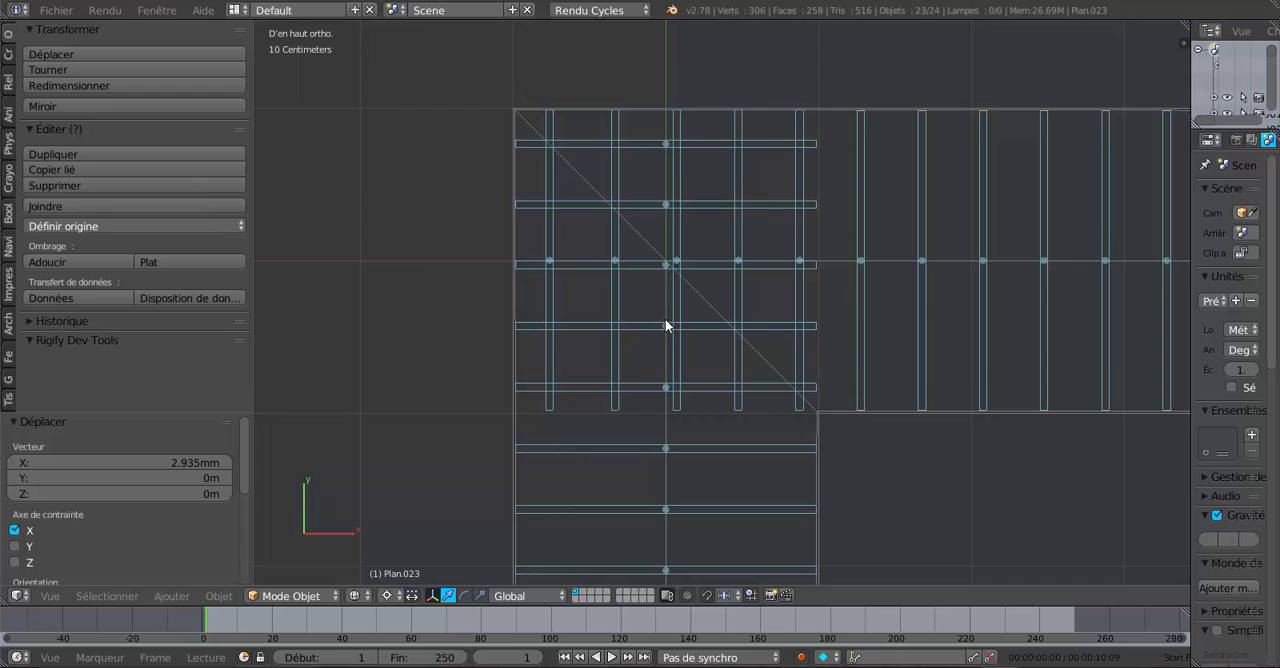
scroll(666, 322, down, 2)
shift+middle_drag(690, 352, 648, 289)
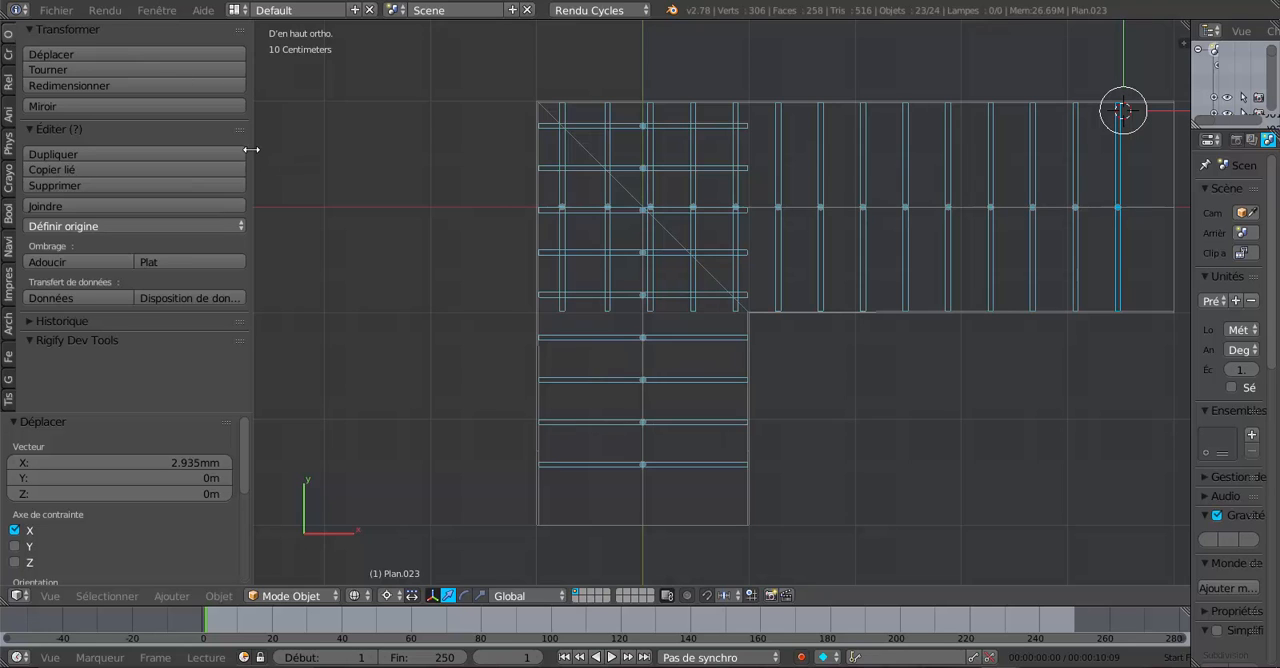
drag(251, 149, 317, 145)
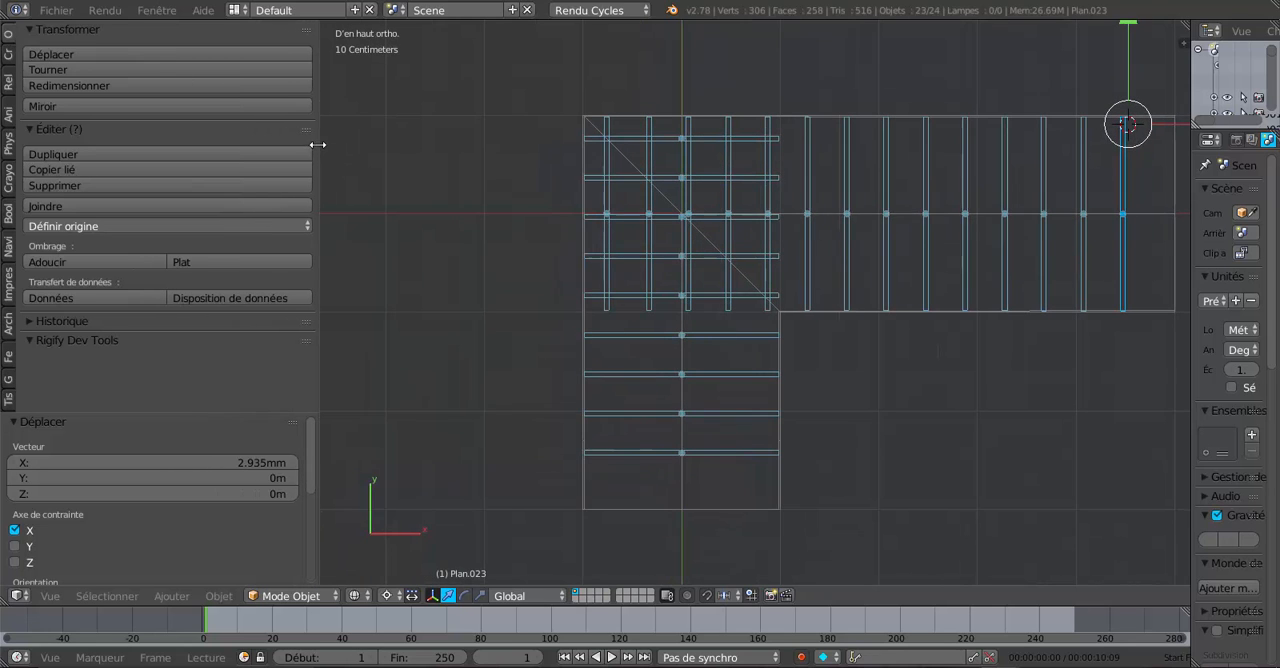
click(48, 206)
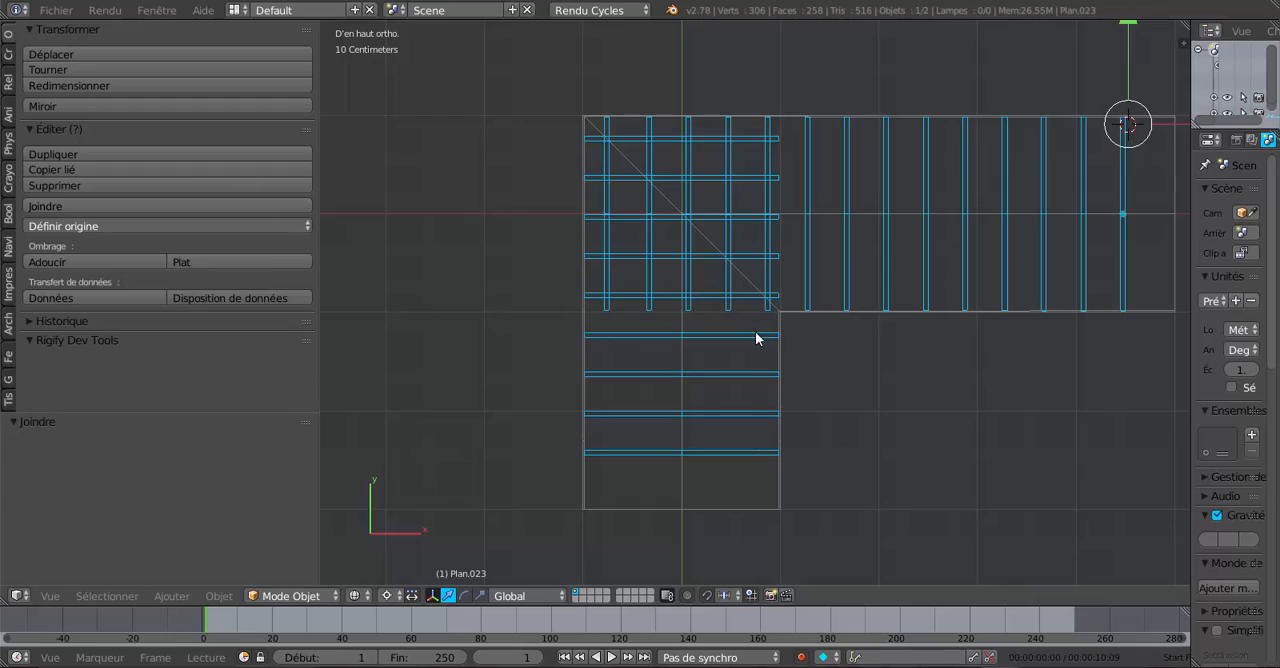
- Examine the joined rafters in edit mode and in solid shading, checking where they pass through the roof planes
key(Tab)
middle_drag(892, 391, 676, 272)
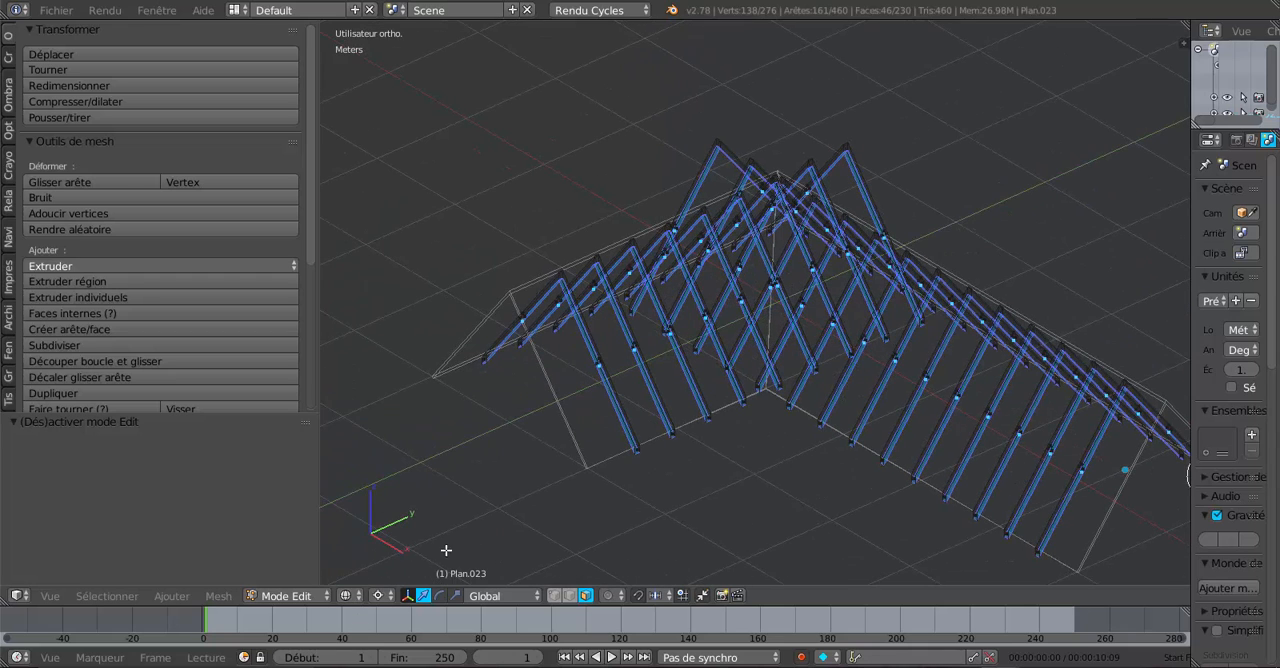
key(z)
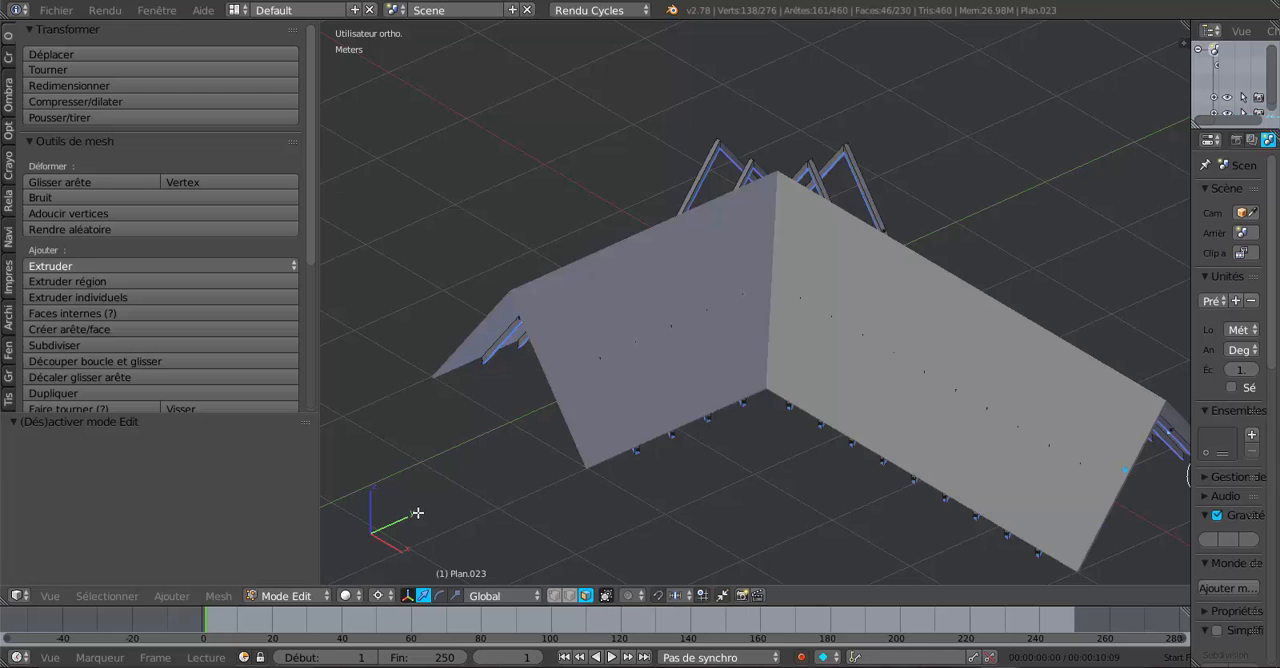
middle_drag(684, 449, 929, 317)
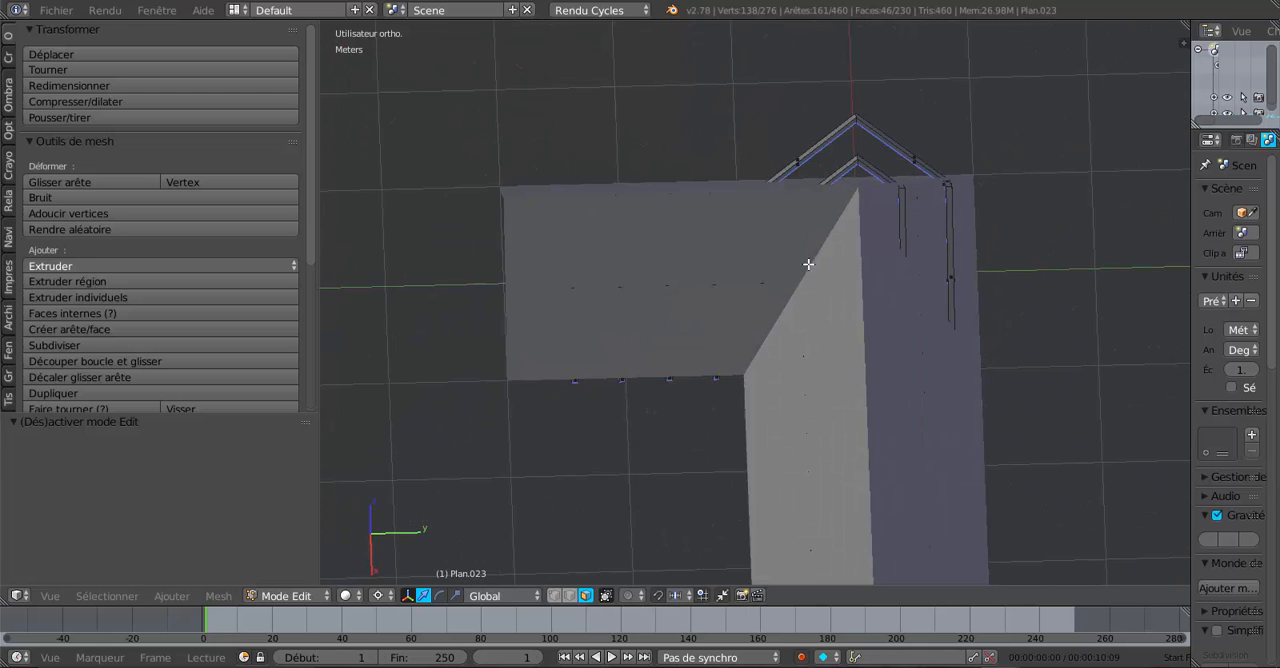
middle_drag(563, 414, 678, 380)
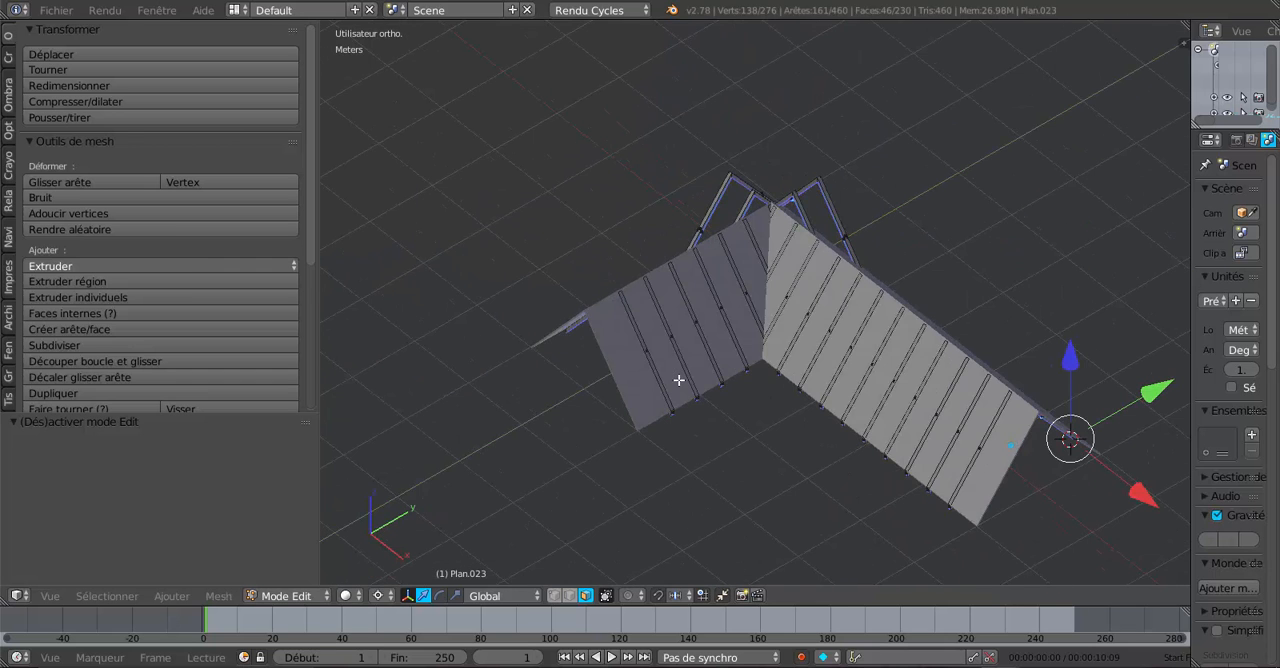
key(Tab)
middle_drag(703, 318, 998, 340)
right_click(624, 299)
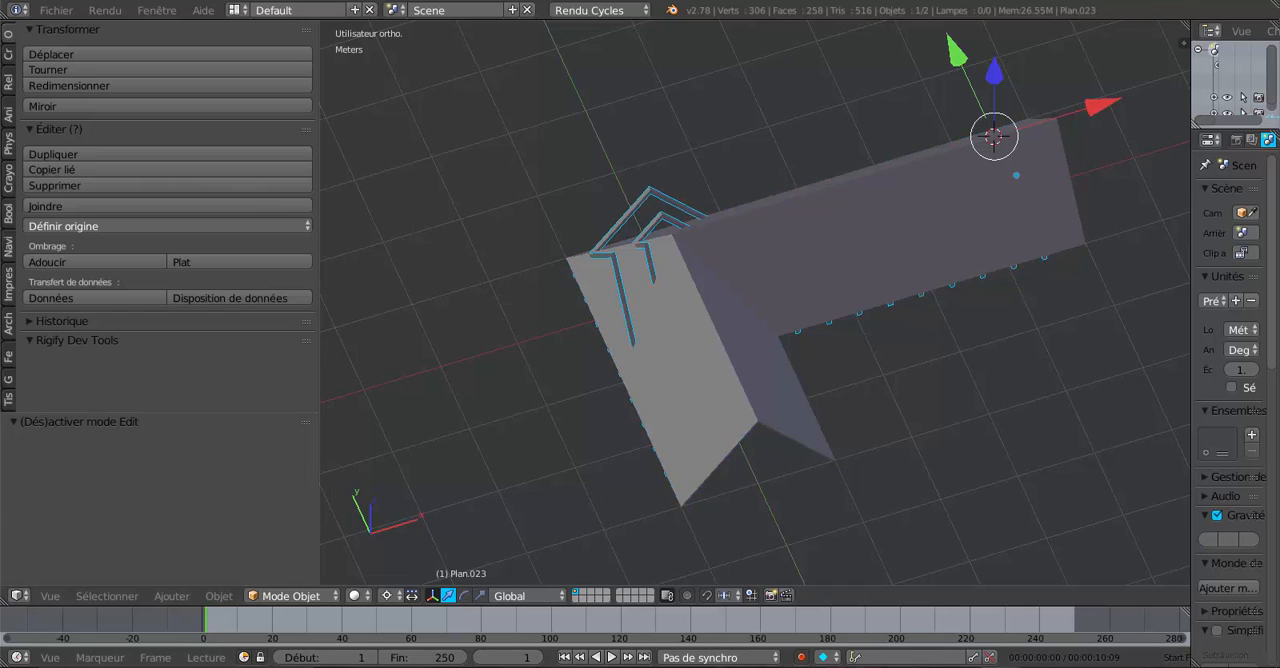
- Consult the carpentry diagram Voca_et_charpente.jpg, then return to Blender and examine the corner rafters from above
click(845, 667)
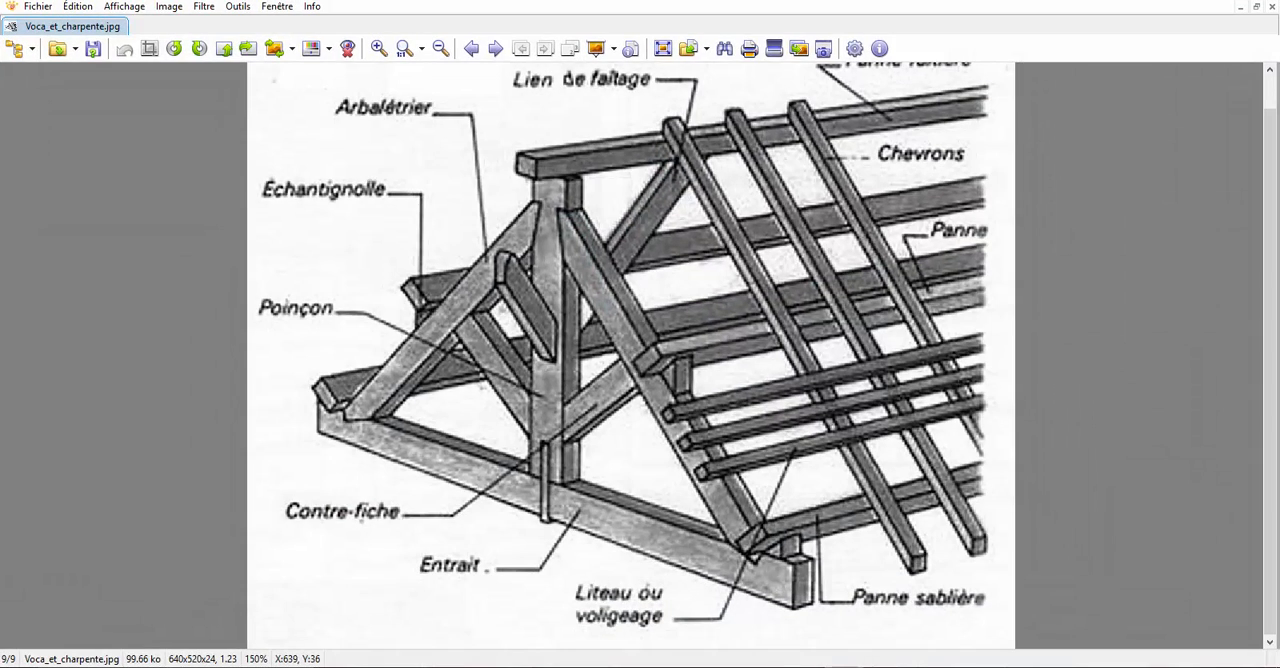
click(845, 667)
scroll(716, 298, up, 4)
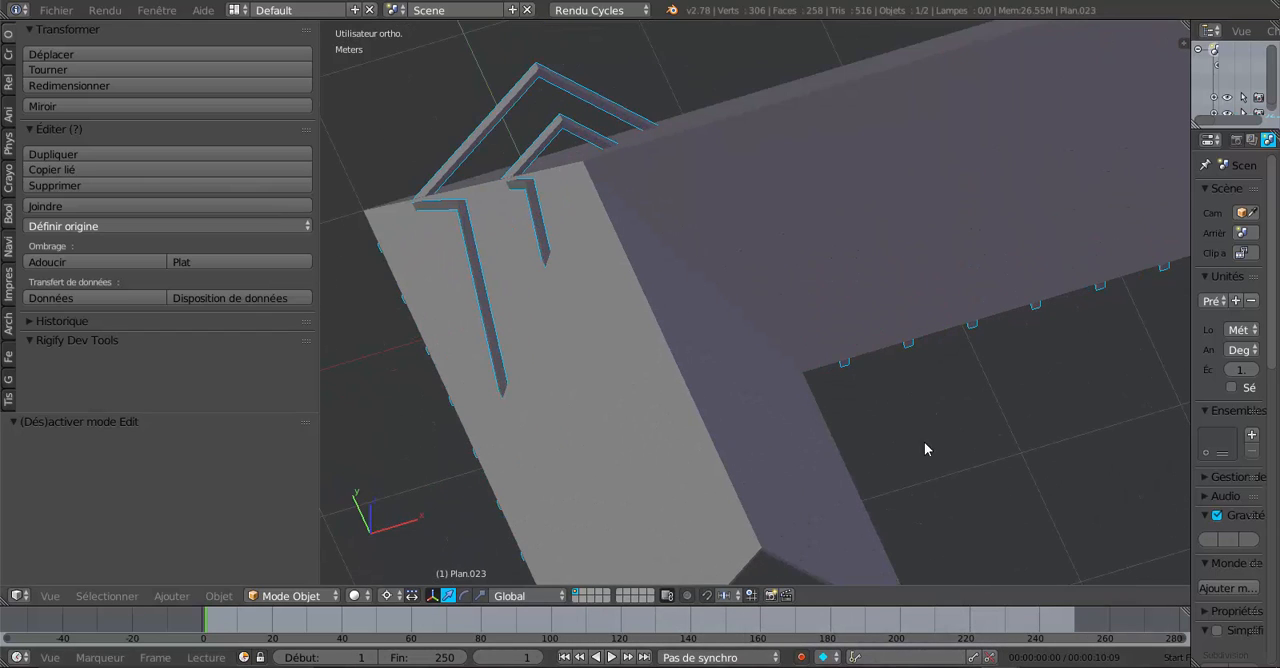
key(KP_7)
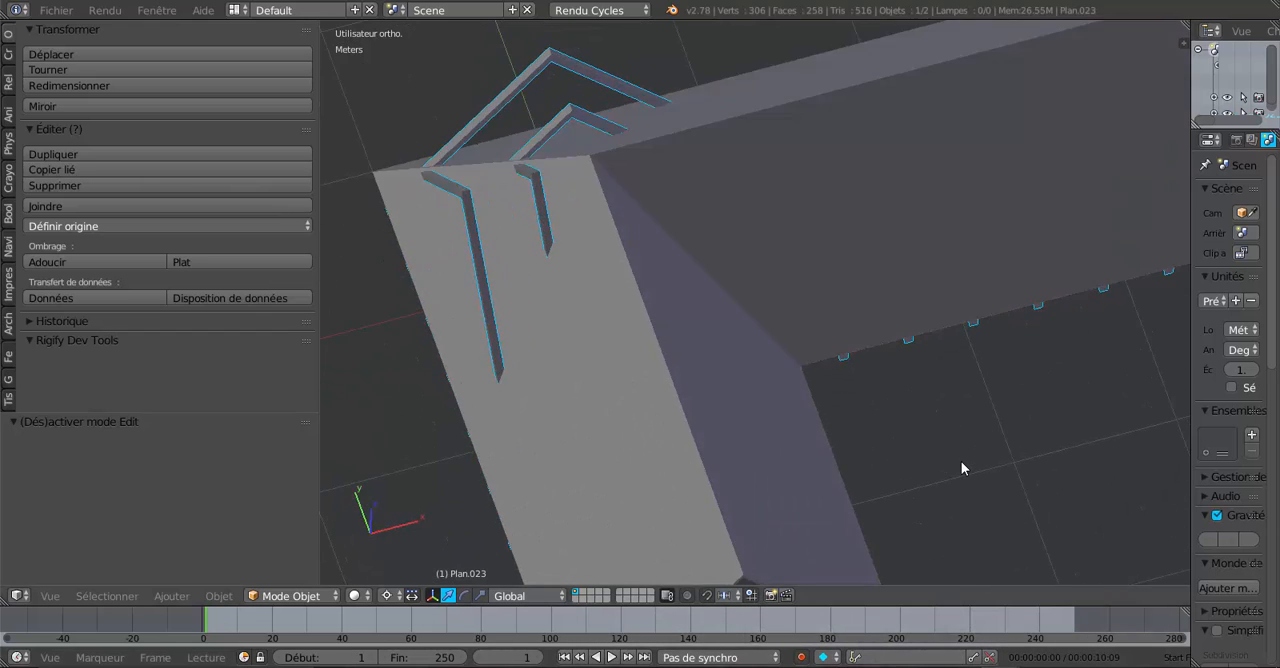
scroll(961, 462, down, 3)
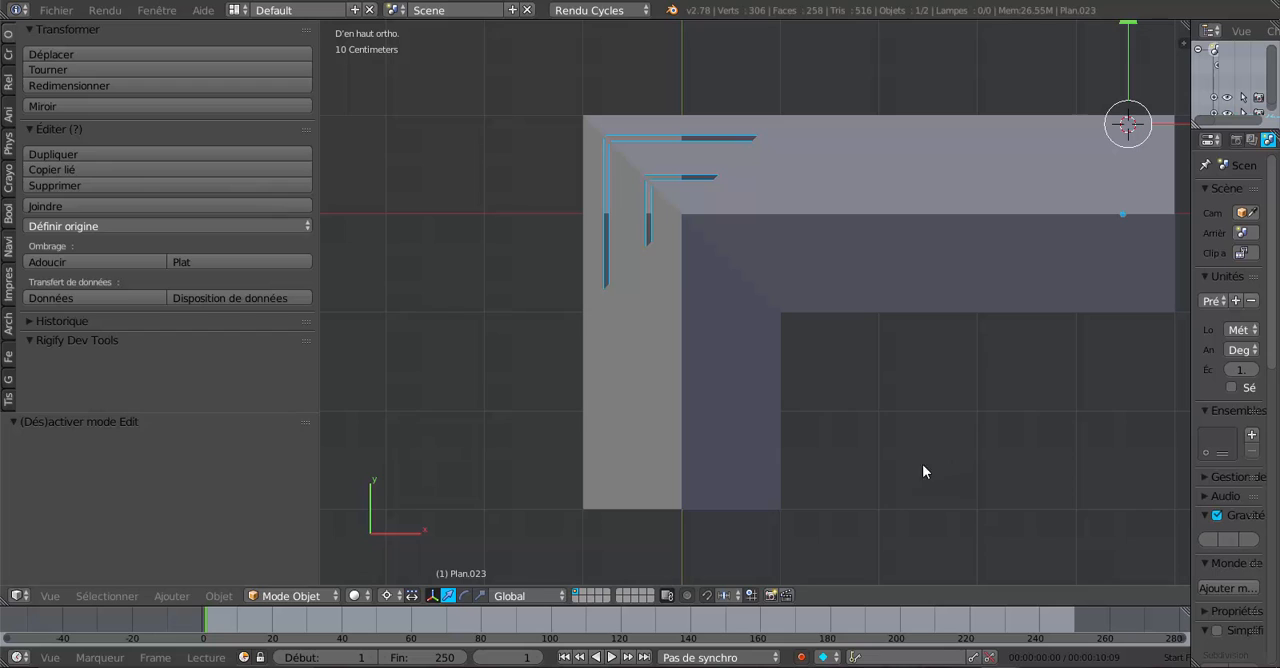
shift+middle_drag(885, 457, 825, 498)
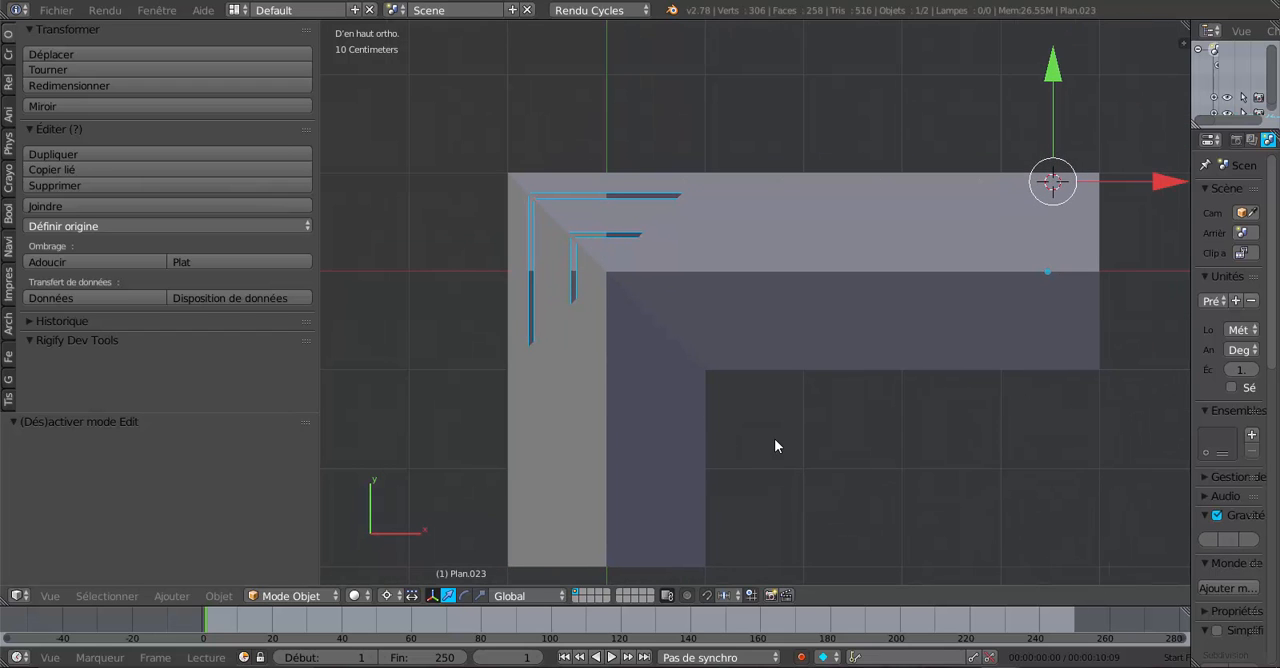
- Examine the corner rafter crossings along the roof's diagonal from above in wireframe, comparing them with both roof planes
key(z)
shift+middle_drag(774, 438, 848, 464)
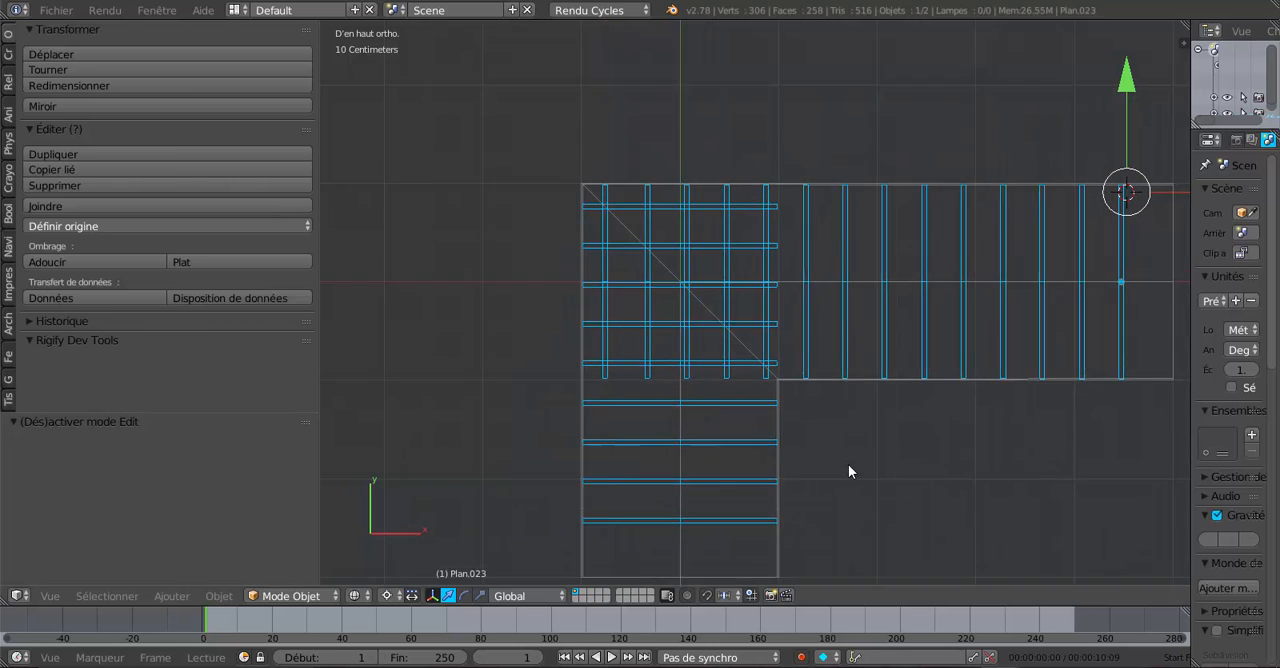
key(a)
key(a)
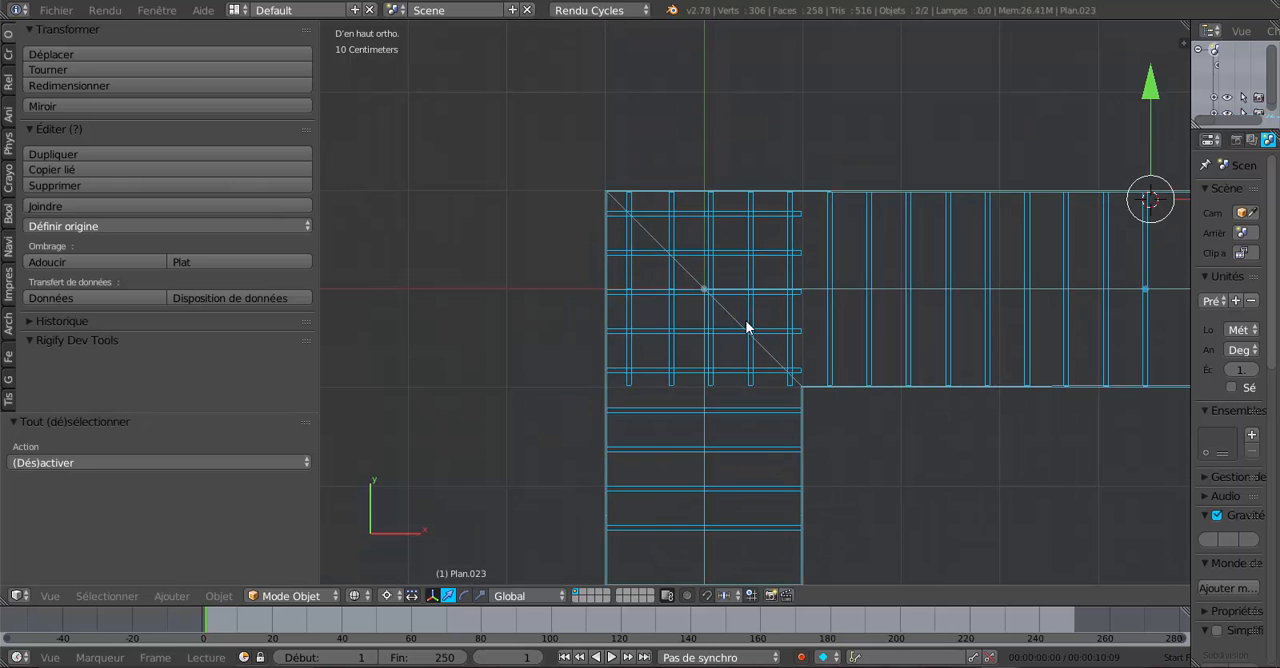
scroll(746, 327, up, 2)
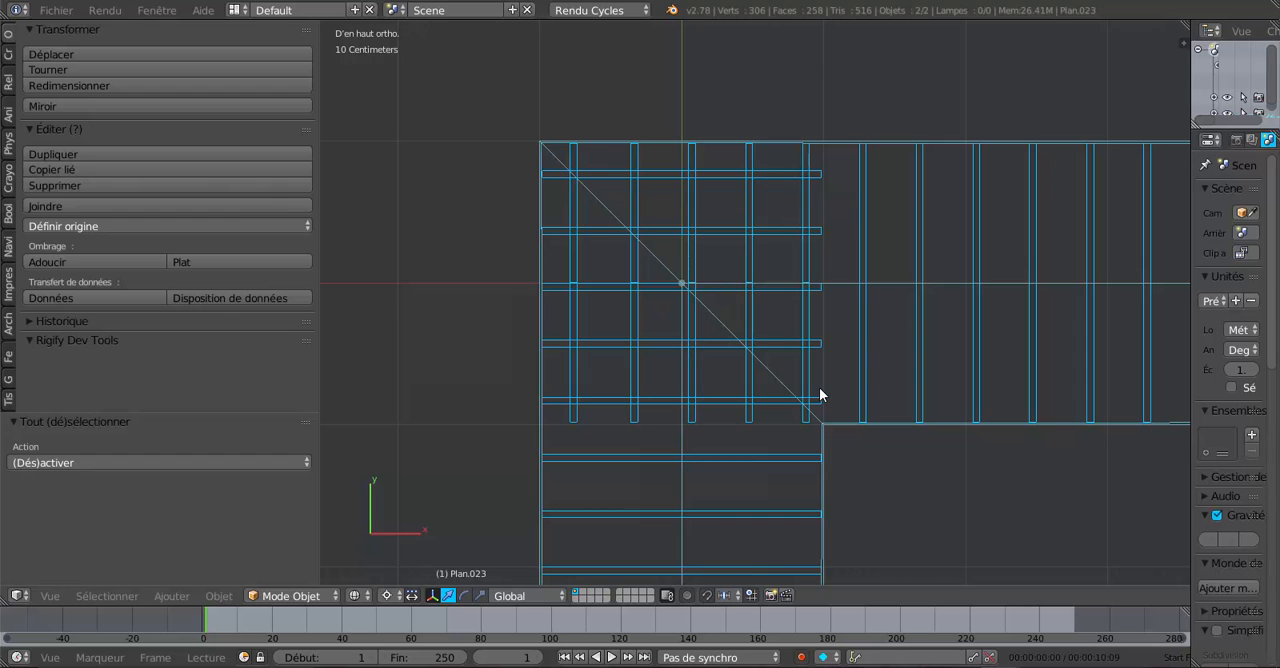
scroll(842, 453, up, 1)
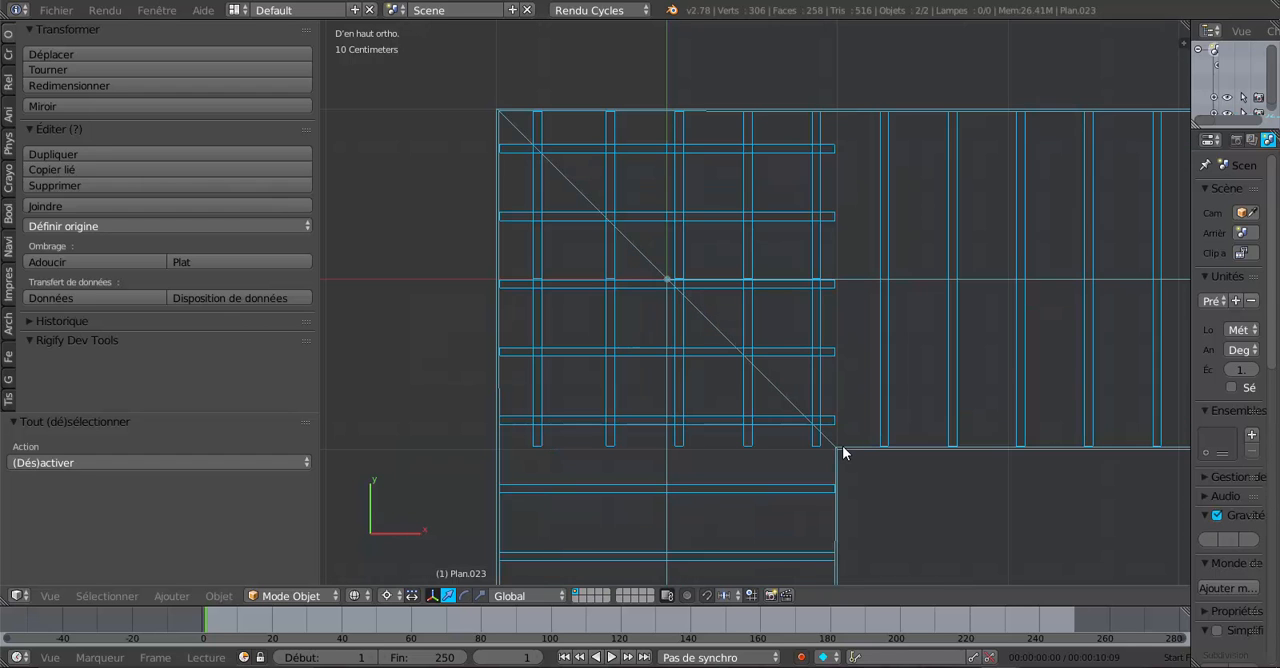
scroll(849, 477, up, 2)
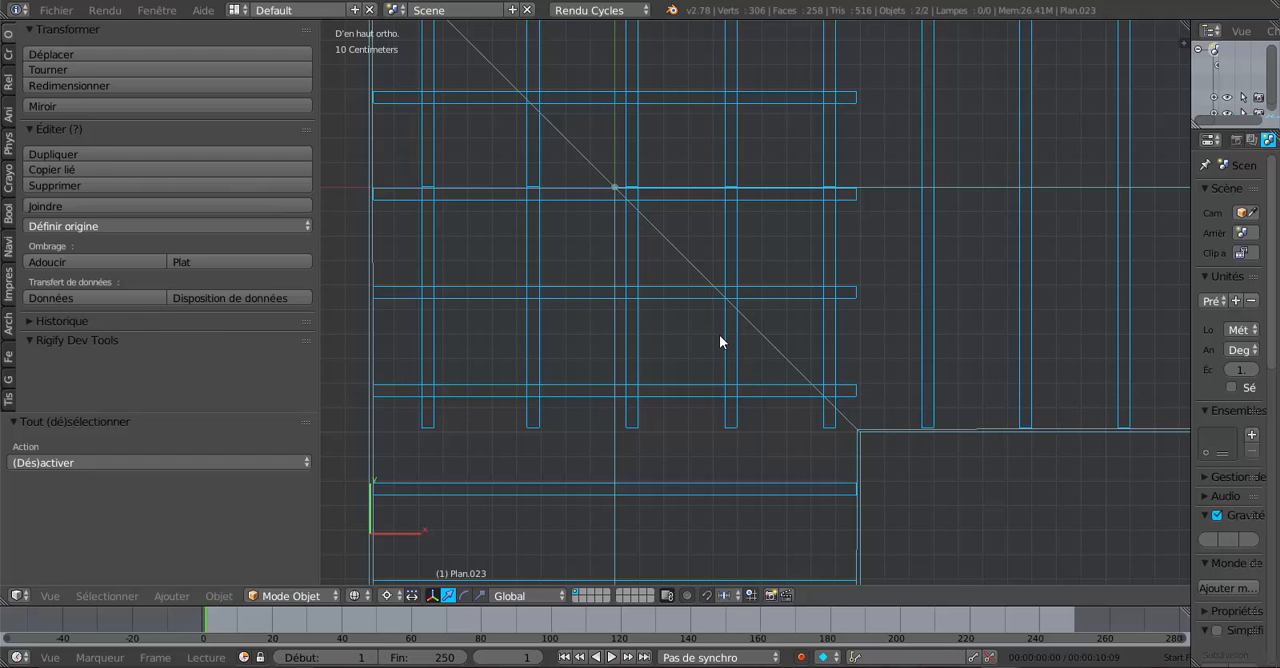
shift+middle_drag(719, 341, 680, 357)
scroll(776, 430, up, 2)
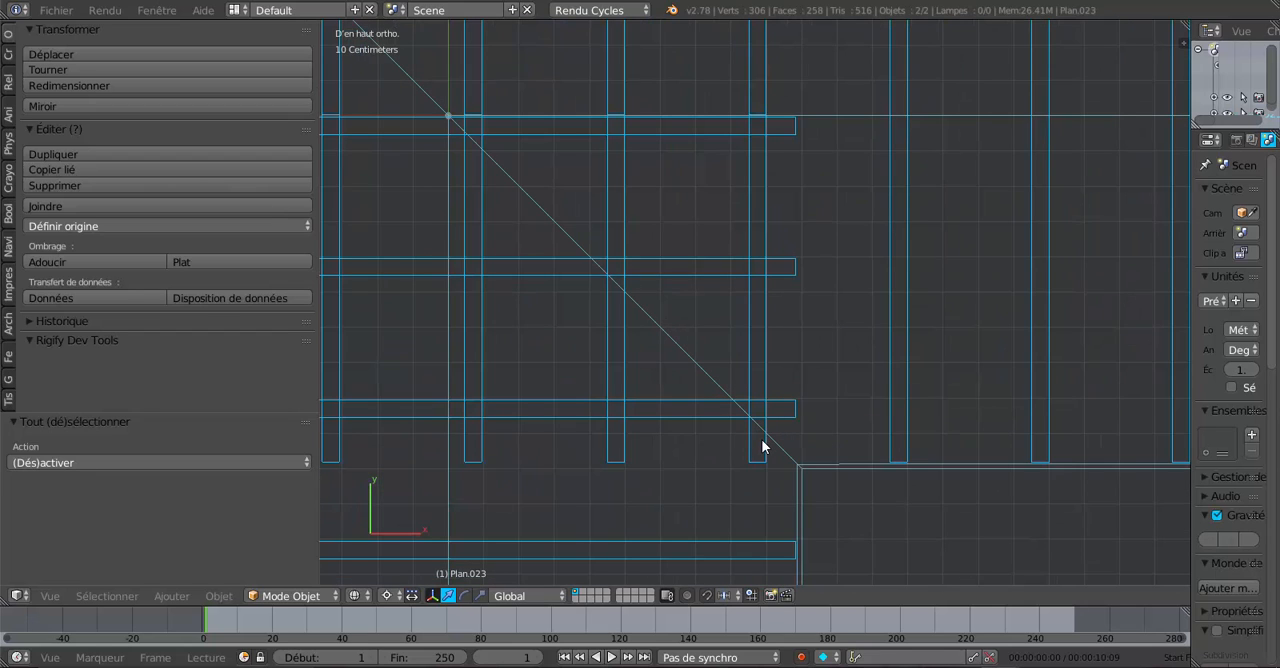
scroll(757, 430, up, 1)
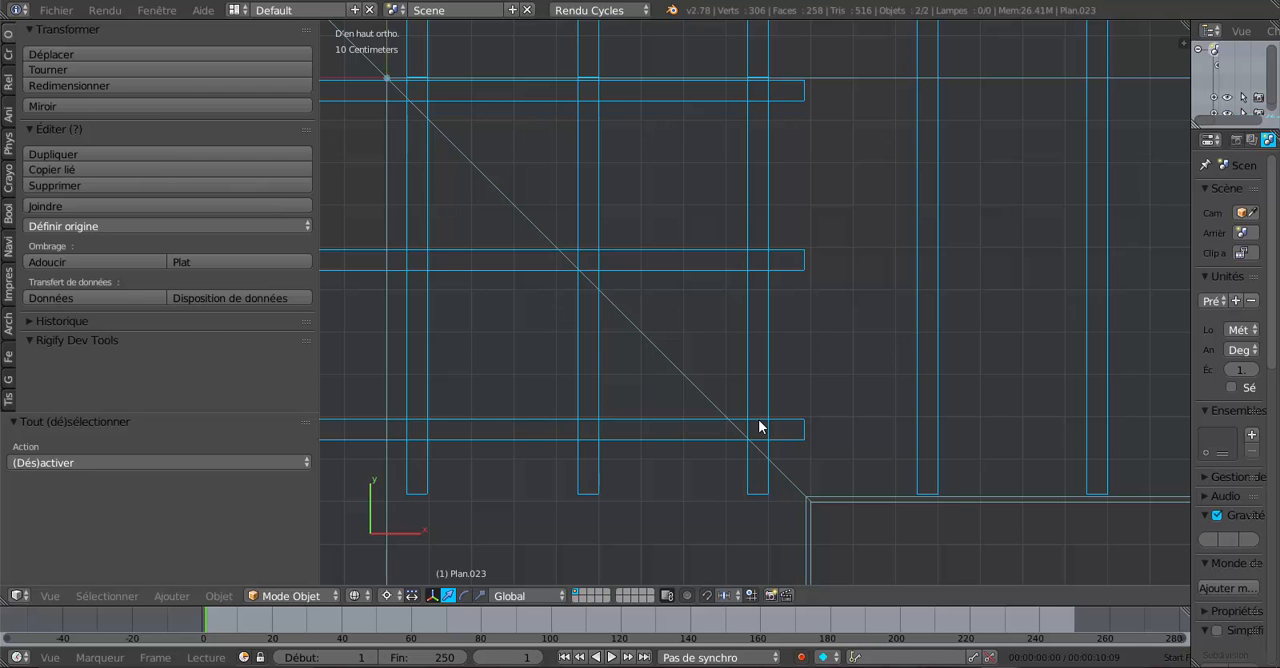
scroll(757, 424, down, 1)
shift+middle_drag(680, 394, 922, 556)
shift+middle_drag(650, 302, 800, 433)
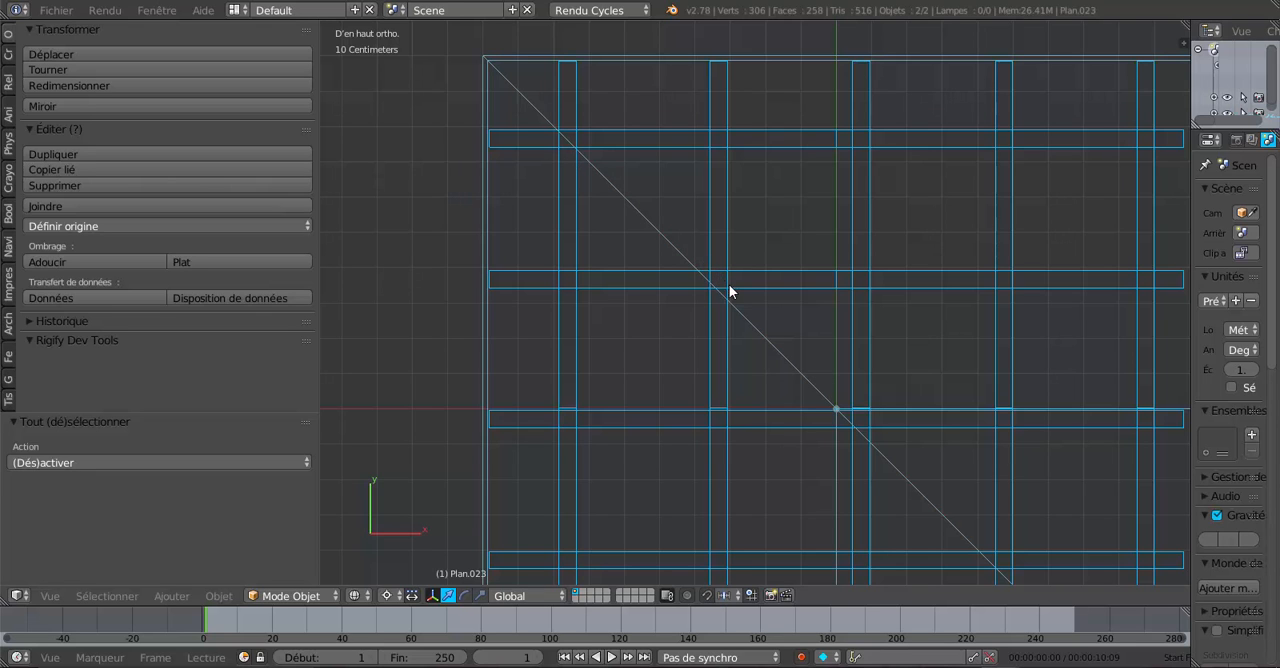
shift+middle_drag(761, 317, 679, 342)
scroll(679, 342, up, 3)
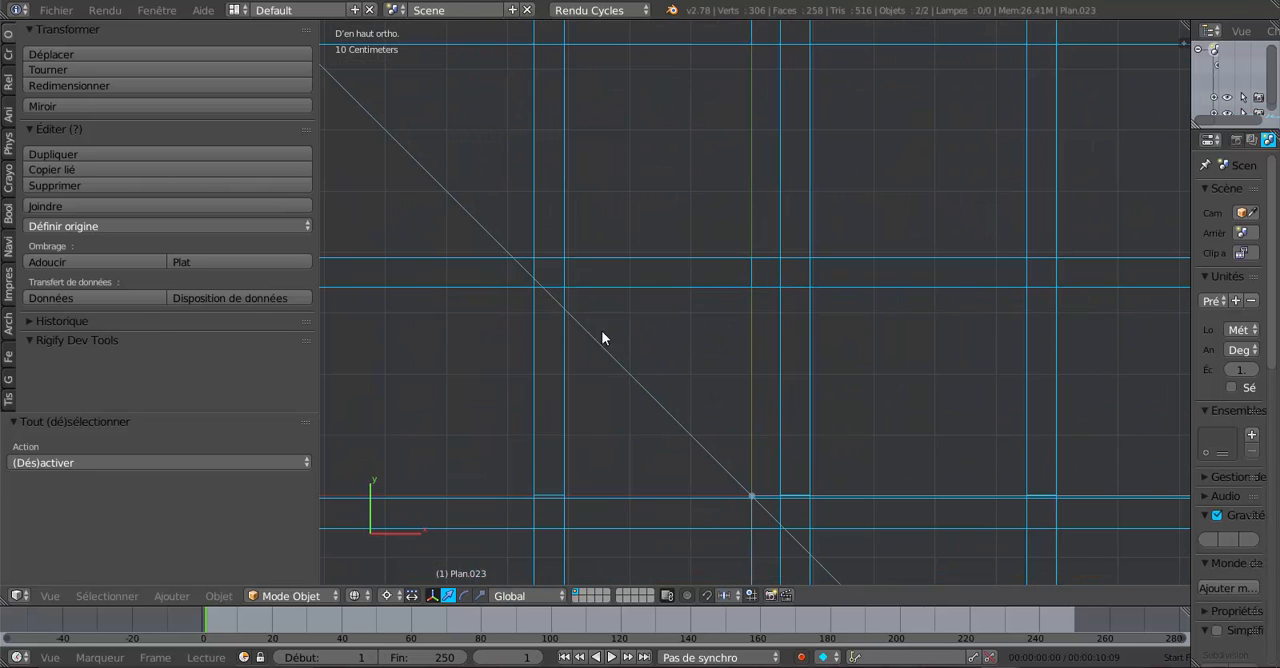
scroll(567, 333, down, 2)
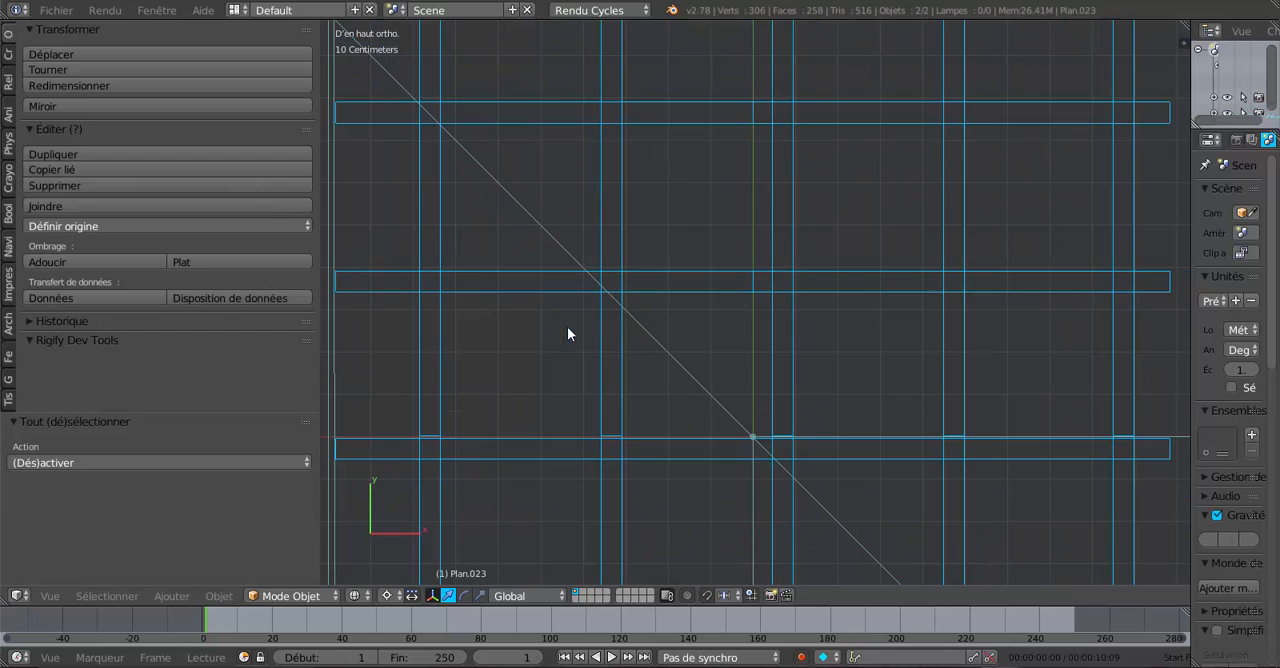
- In the joined rafter mesh, shift the whole second rafter pair running along Y about 3.5 cm in negative X to meet its diagonal crossing
right_click(622, 349)
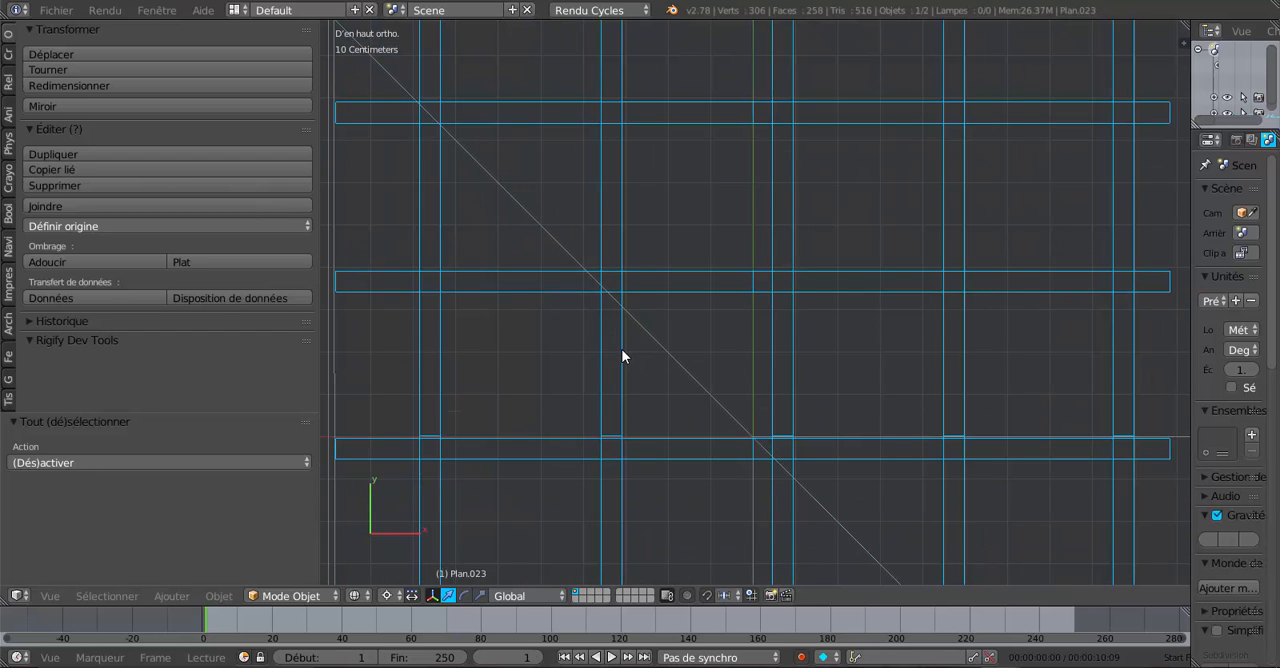
scroll(622, 356, down, 1)
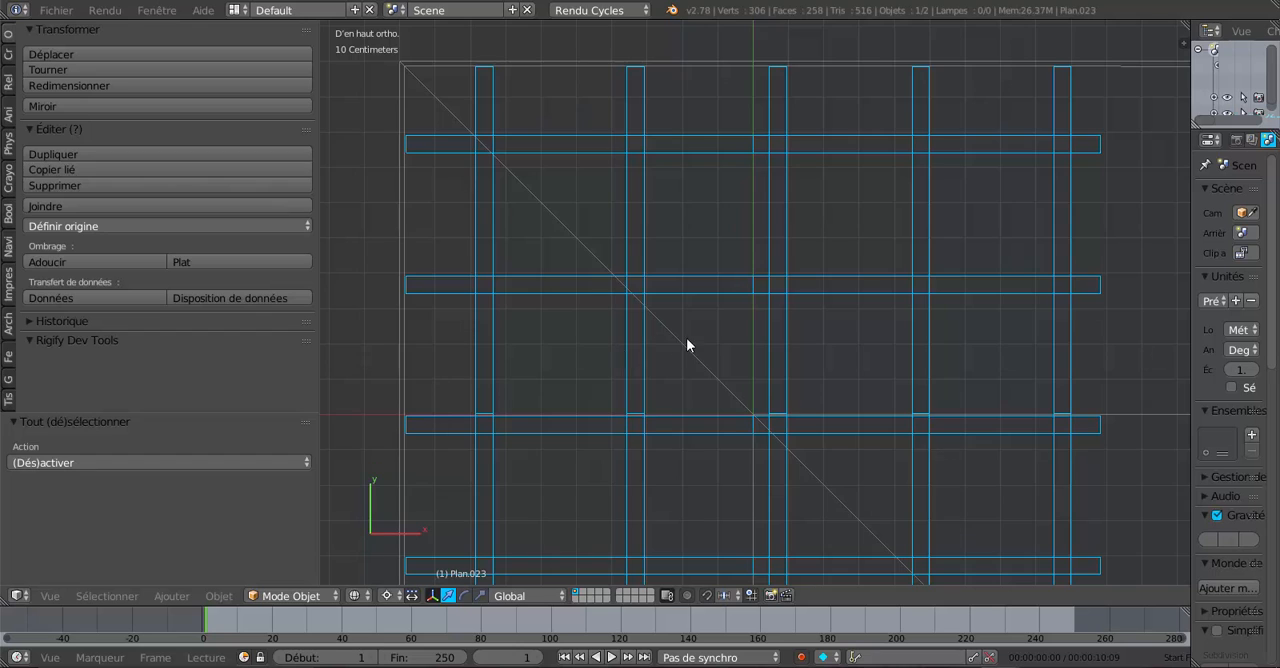
scroll(687, 345, down, 3)
scroll(770, 355, up, 2)
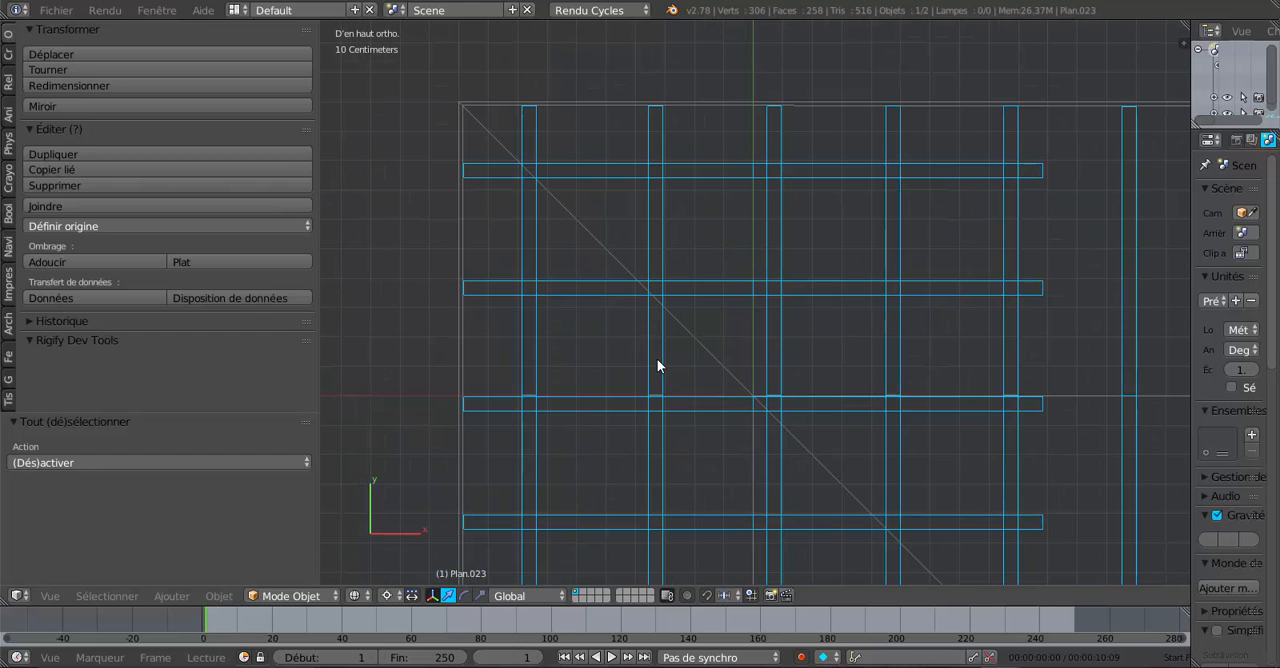
scroll(657, 365, up, 2)
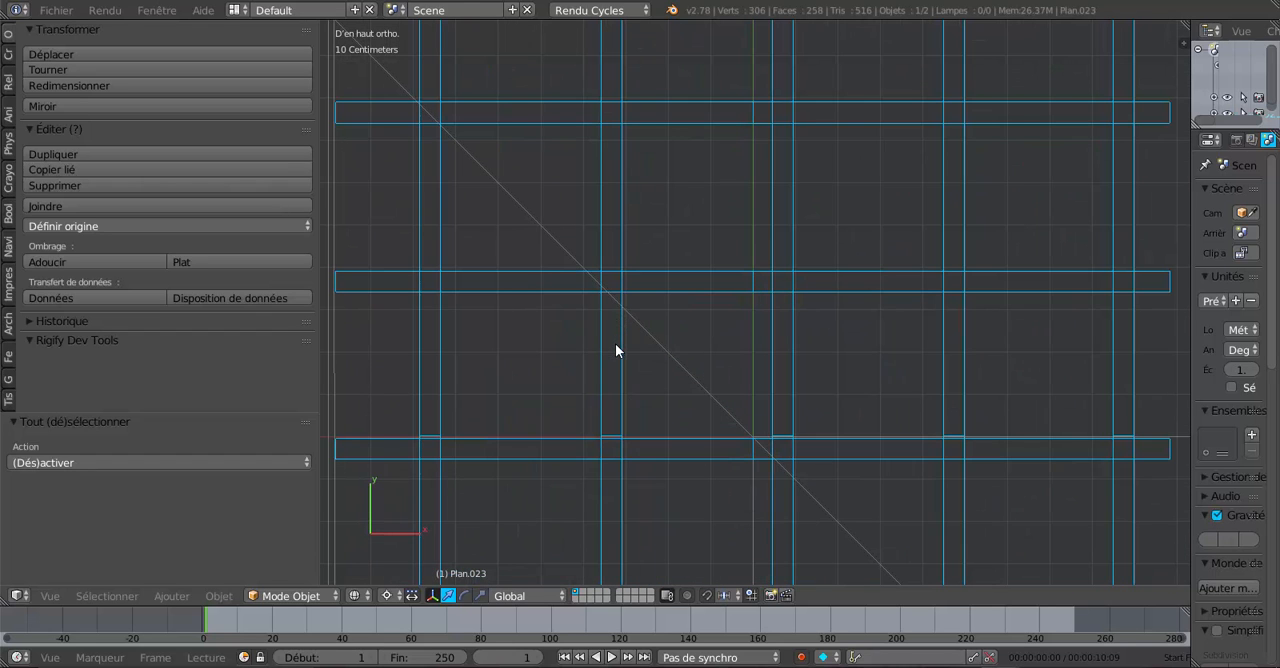
key(Tab)
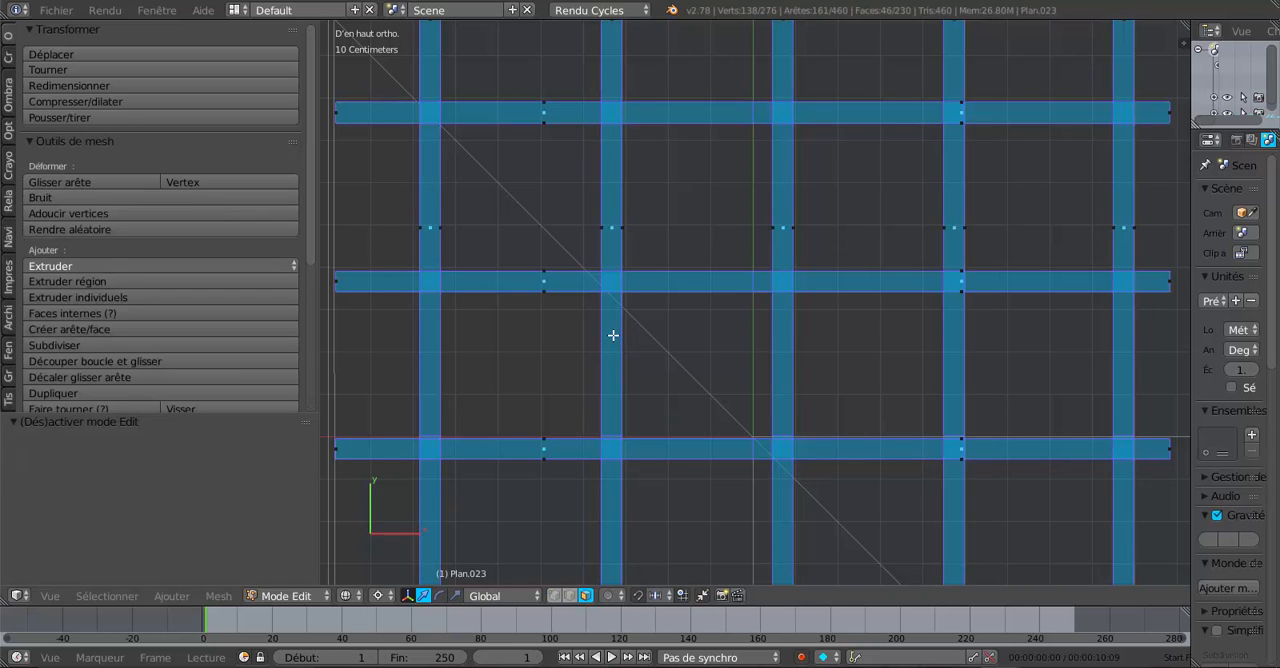
right_click(615, 231)
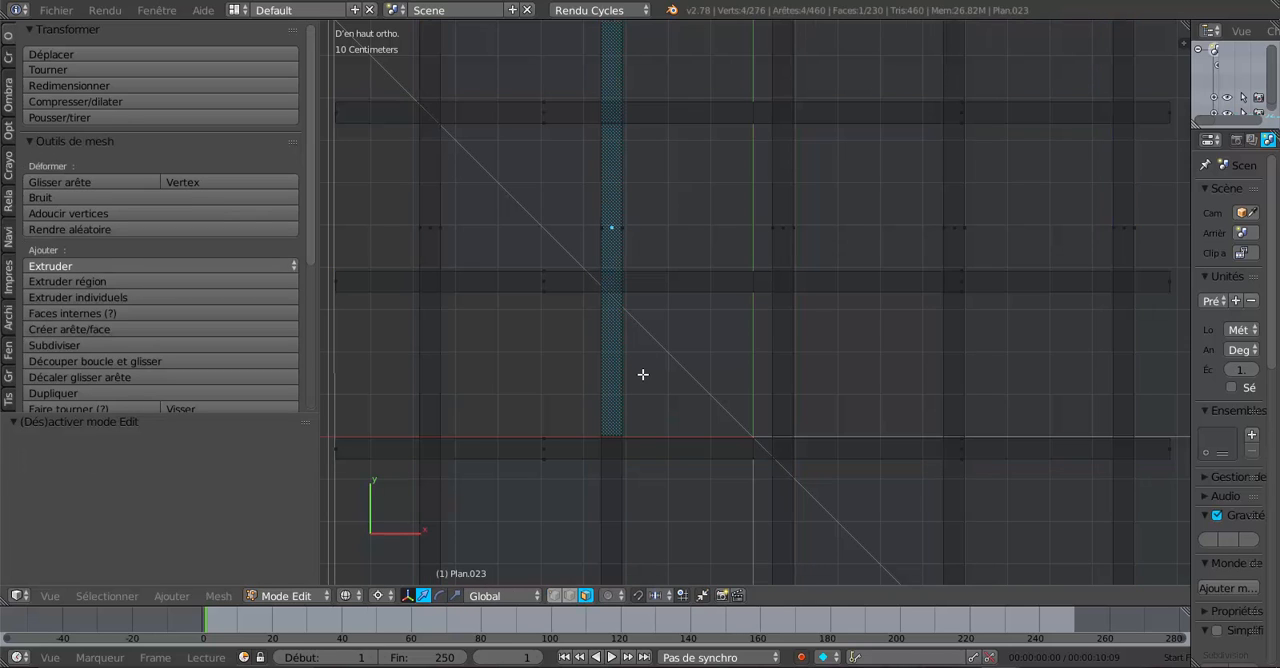
key(ctrl+l)
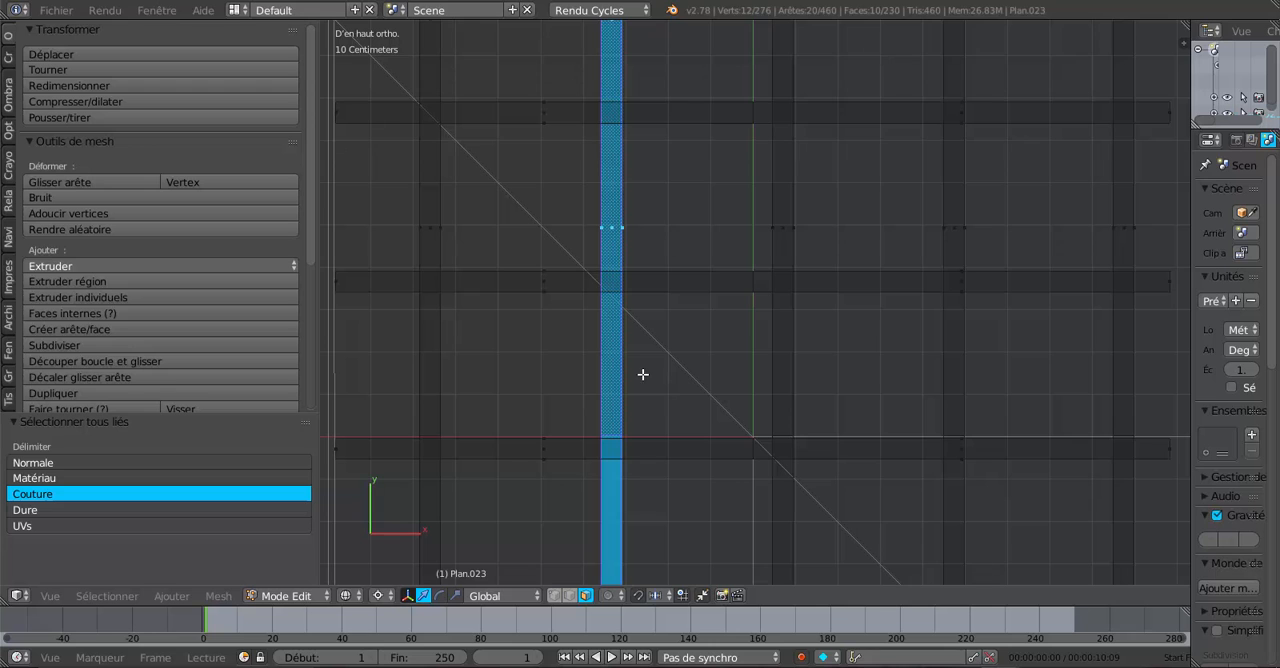
scroll(643, 374, up, 1)
click(744, 231)
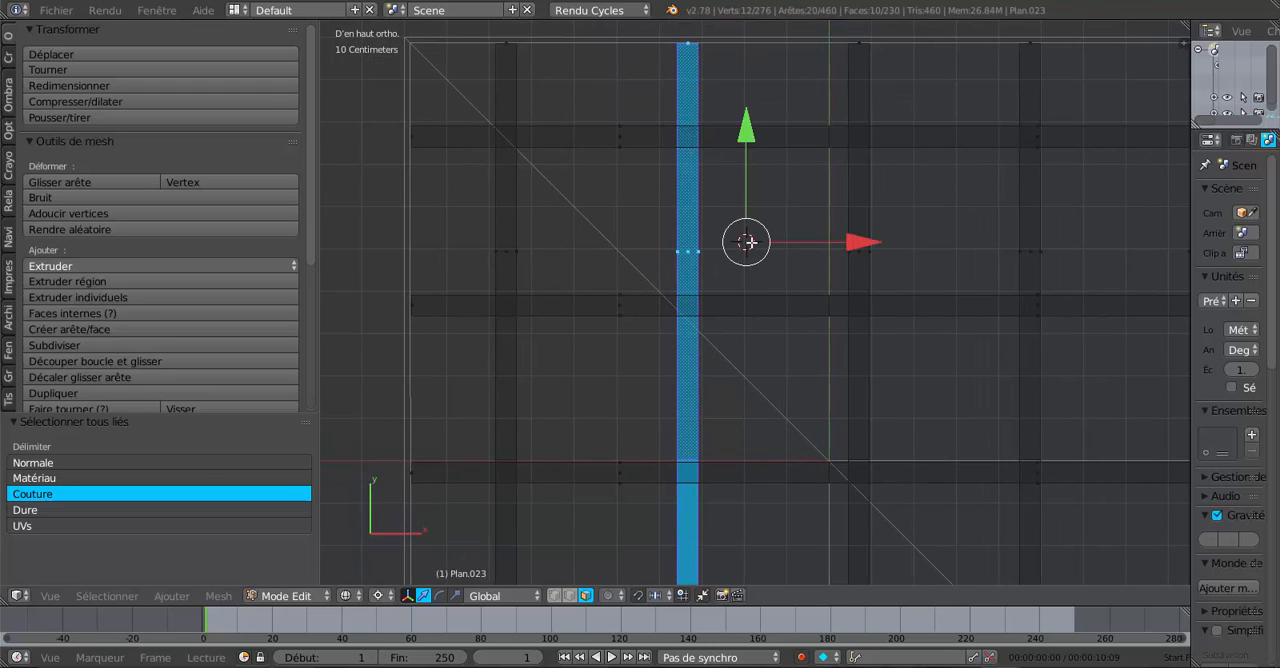
scroll(751, 286, down, 2)
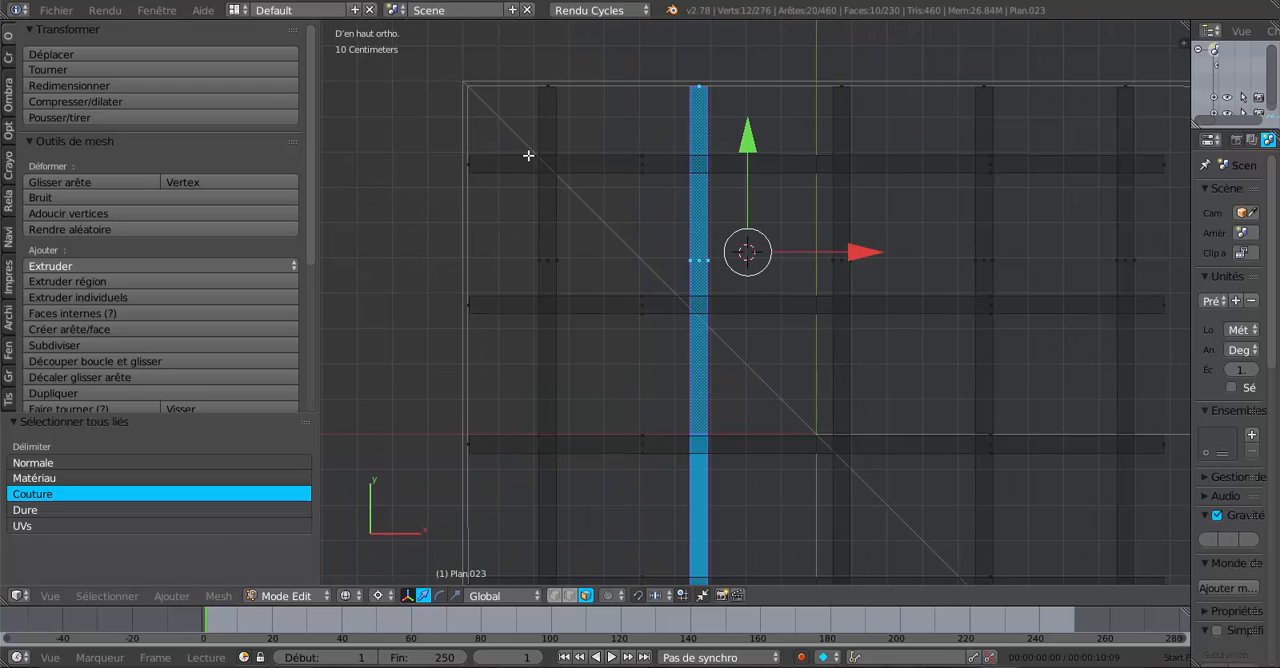
scroll(748, 322, up, 1)
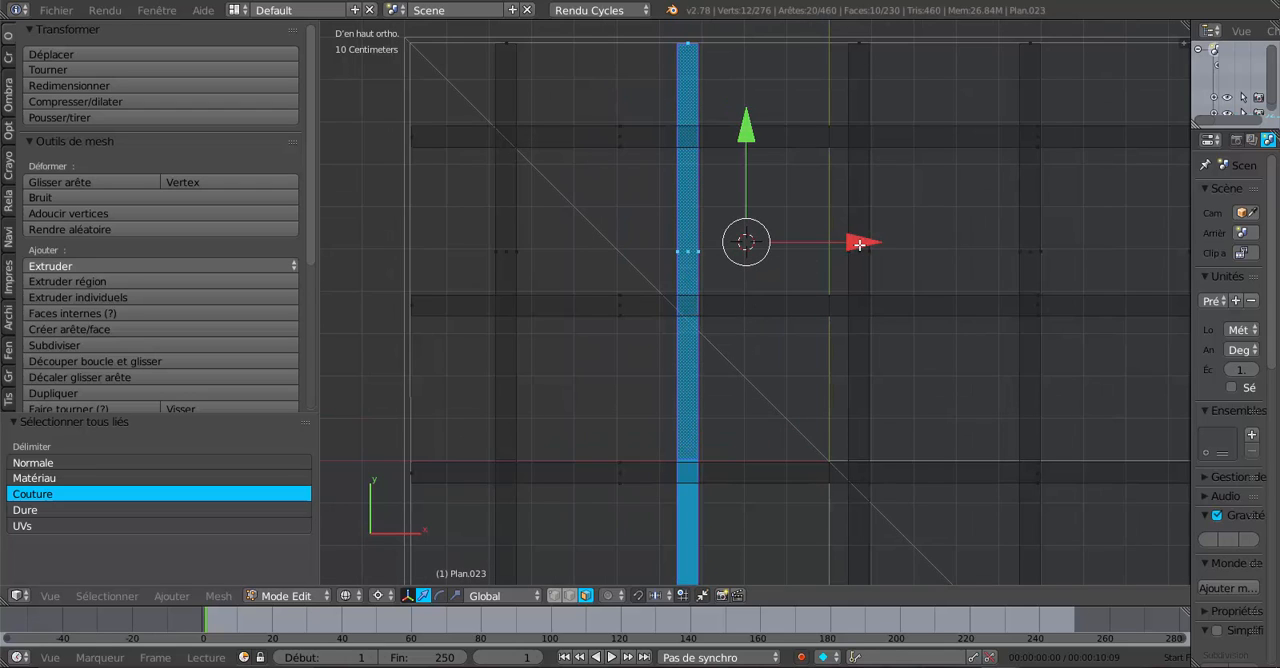
drag(859, 243, 843, 258)
scroll(743, 334, up, 2)
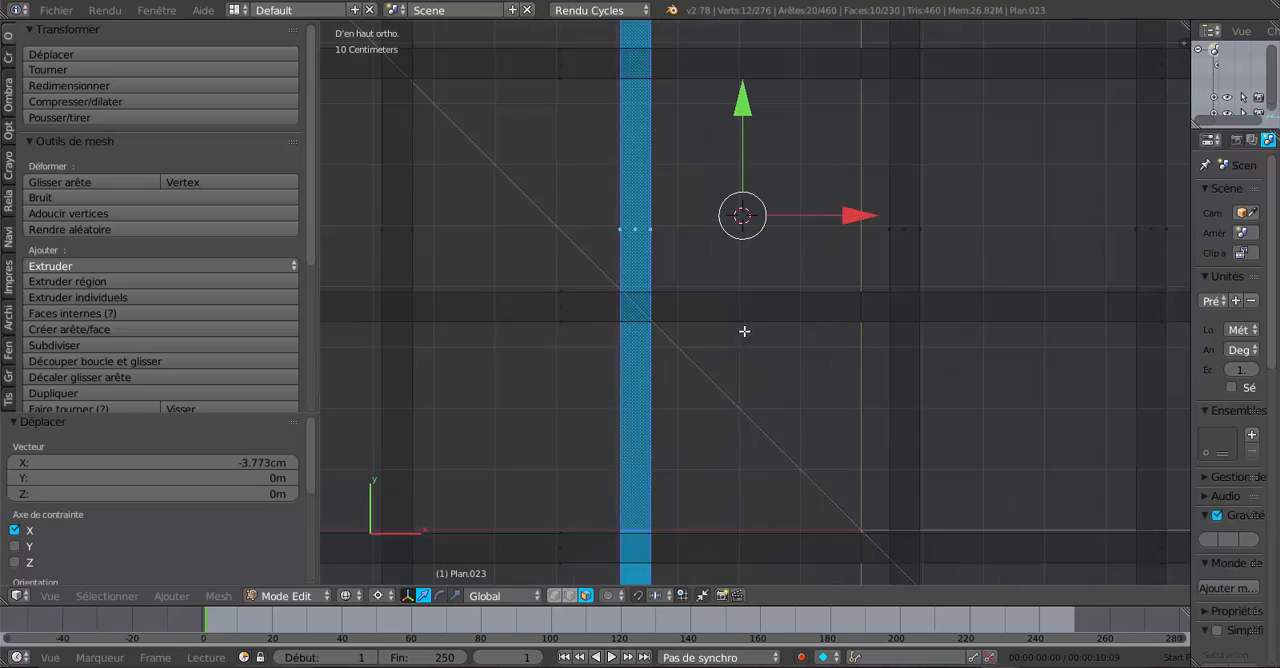
drag(844, 181, 847, 180)
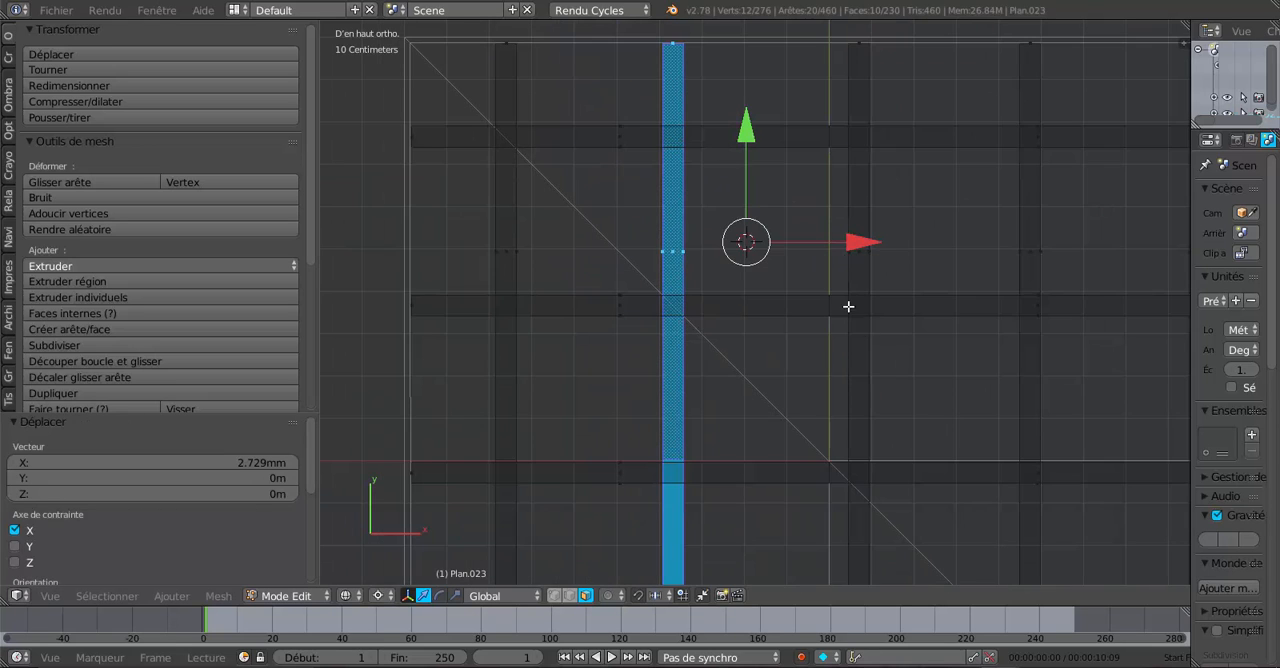
- Select the whole third rafter pair running along Y and shift it about 4.3 cm in negative X toward the diagonal crossing
scroll(849, 305, down, 3)
right_click(857, 223)
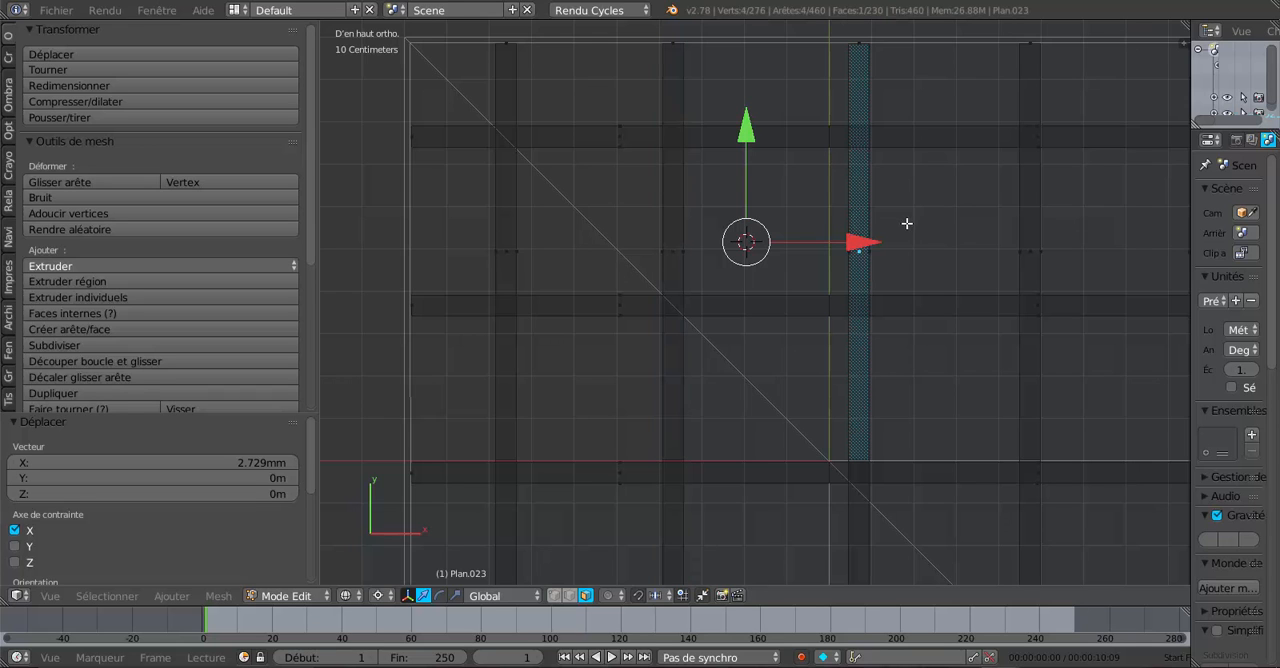
key(ctrl+l)
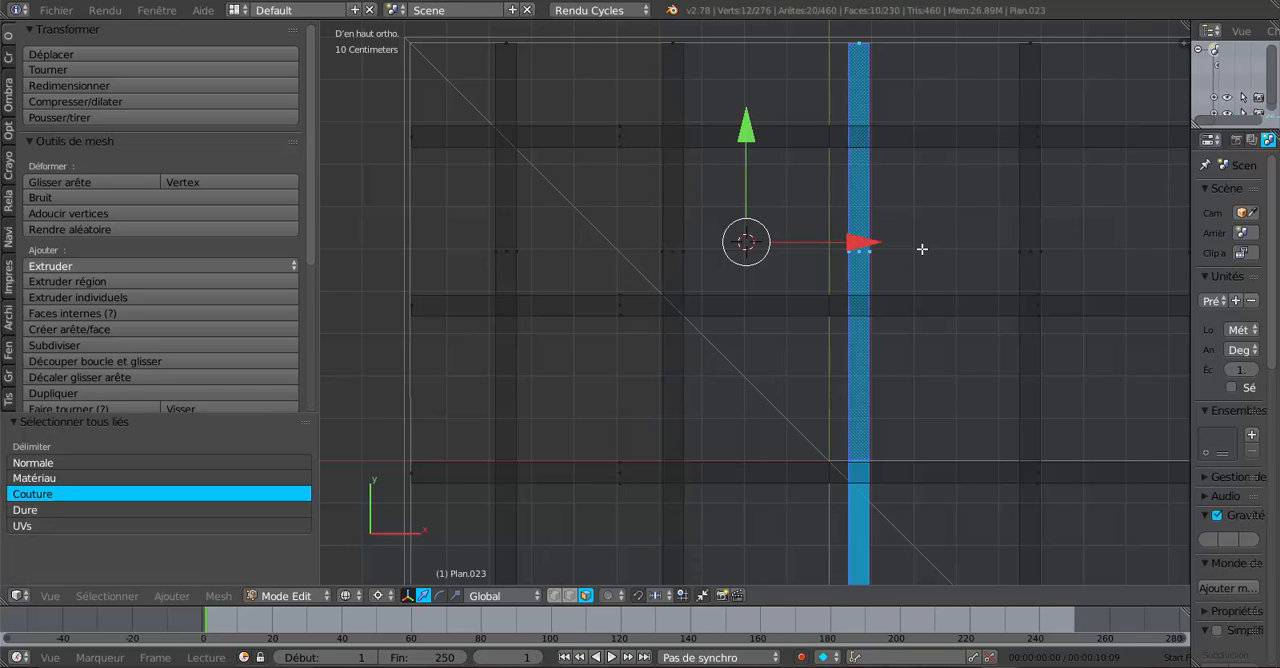
shift+middle_drag(903, 326, 837, 260)
scroll(874, 330, up, 2)
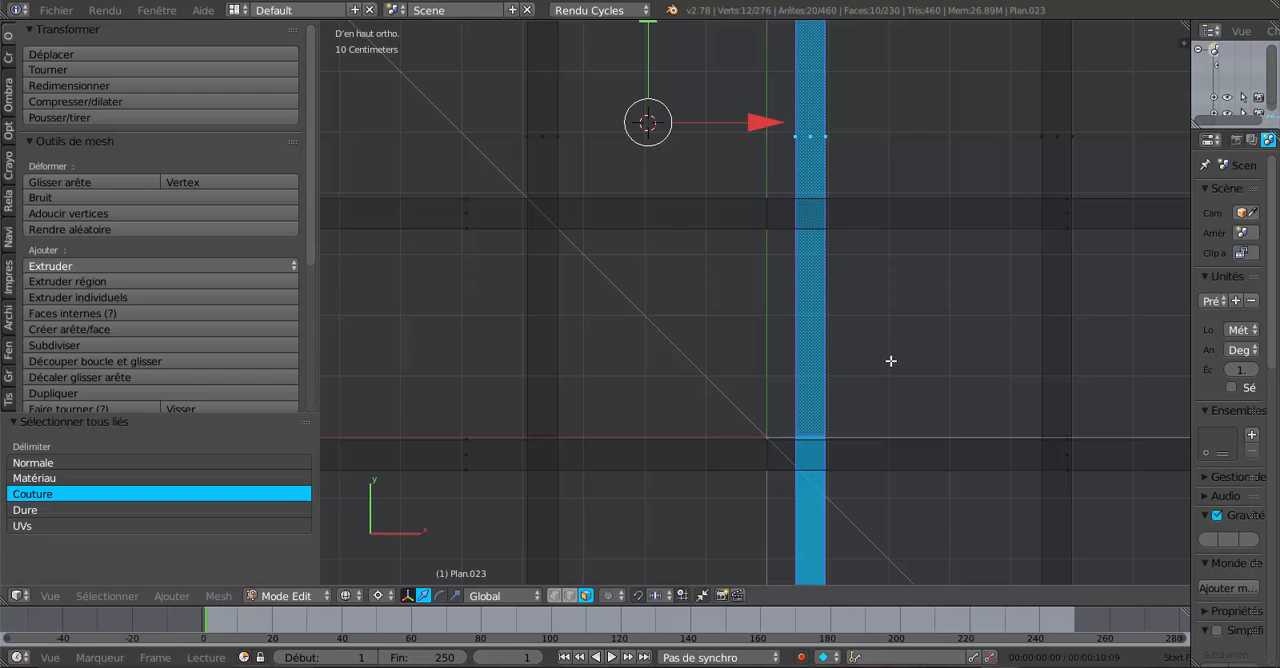
click(891, 361)
shift+middle_drag(943, 391, 854, 303)
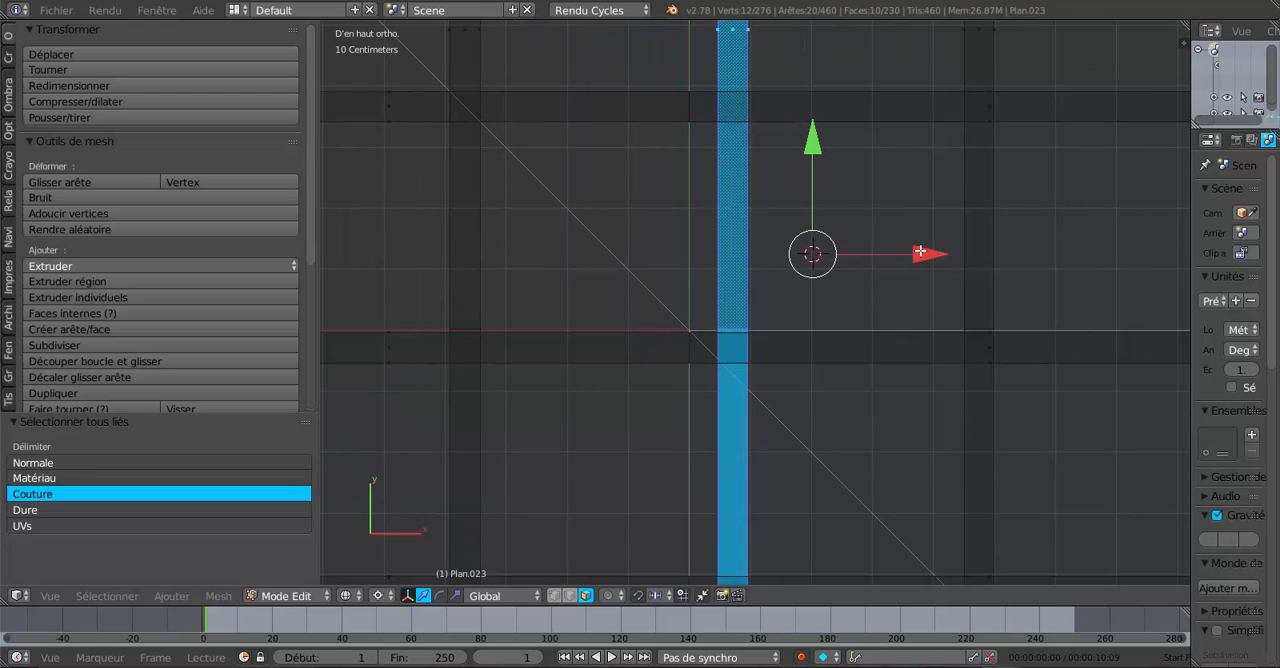
drag(920, 253, 894, 265)
- Fine-tune the third rafter pair's X position by a few millimetres so its crossing with the other wing's rafter sits on the diagonal
scroll(826, 314, down, 3)
scroll(852, 295, up, 3)
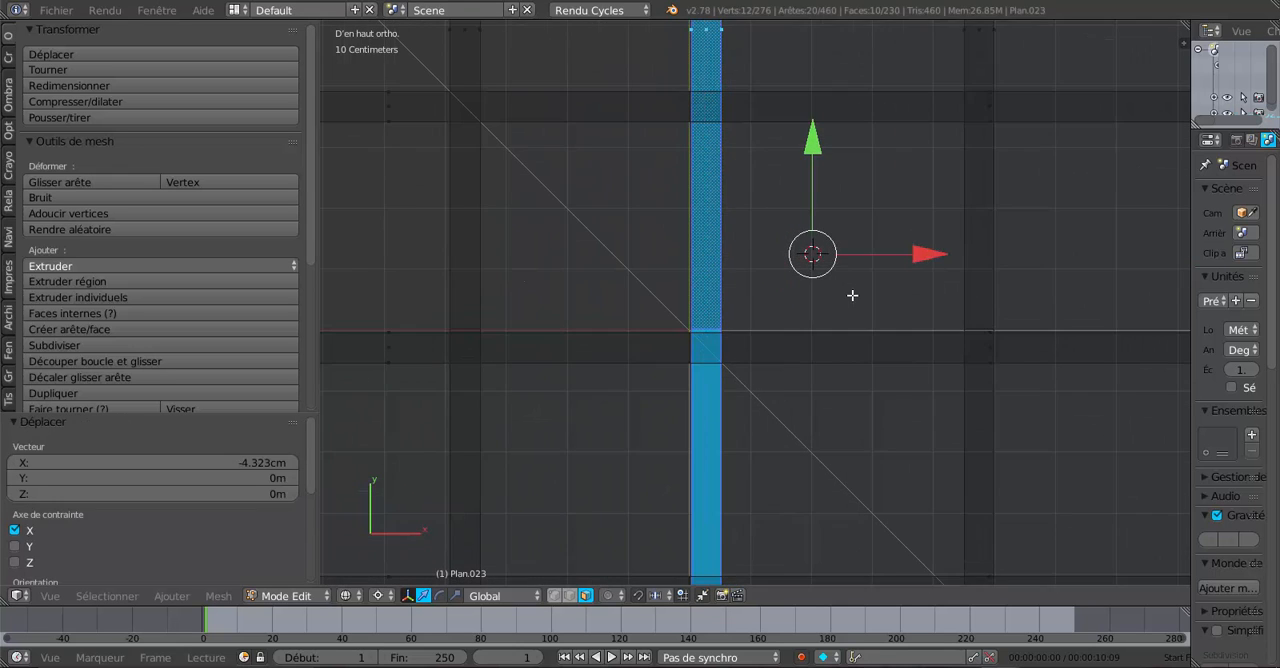
scroll(852, 295, up, 3)
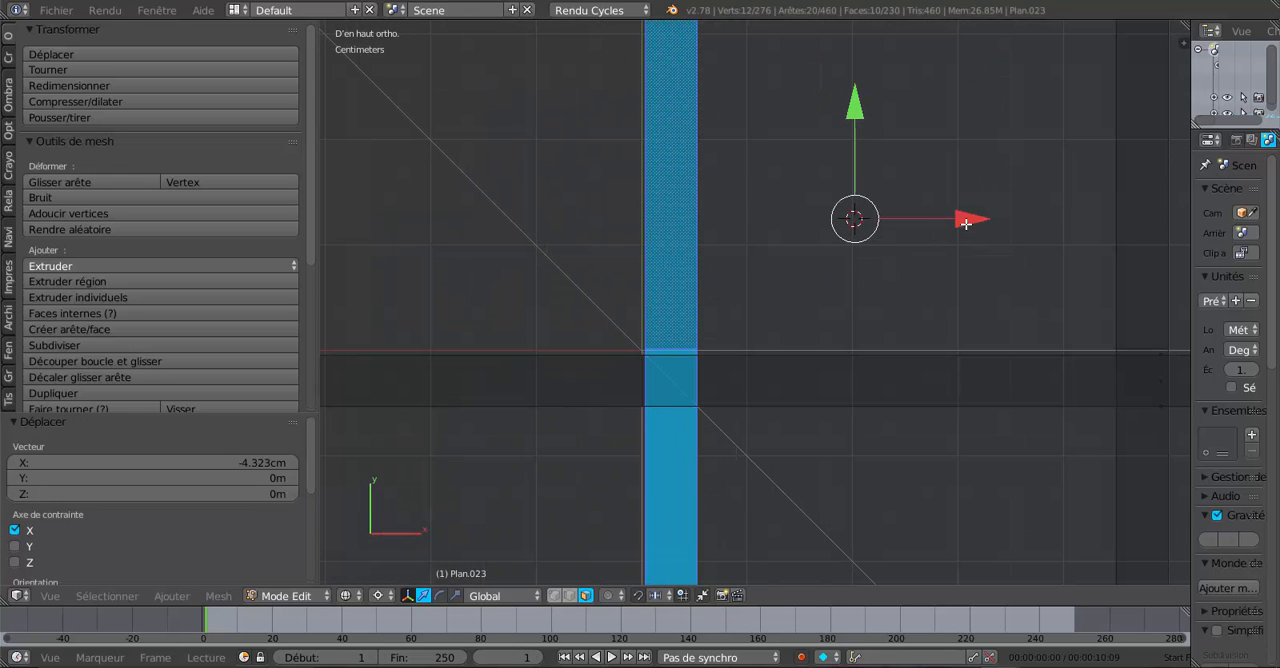
drag(966, 224, 963, 222)
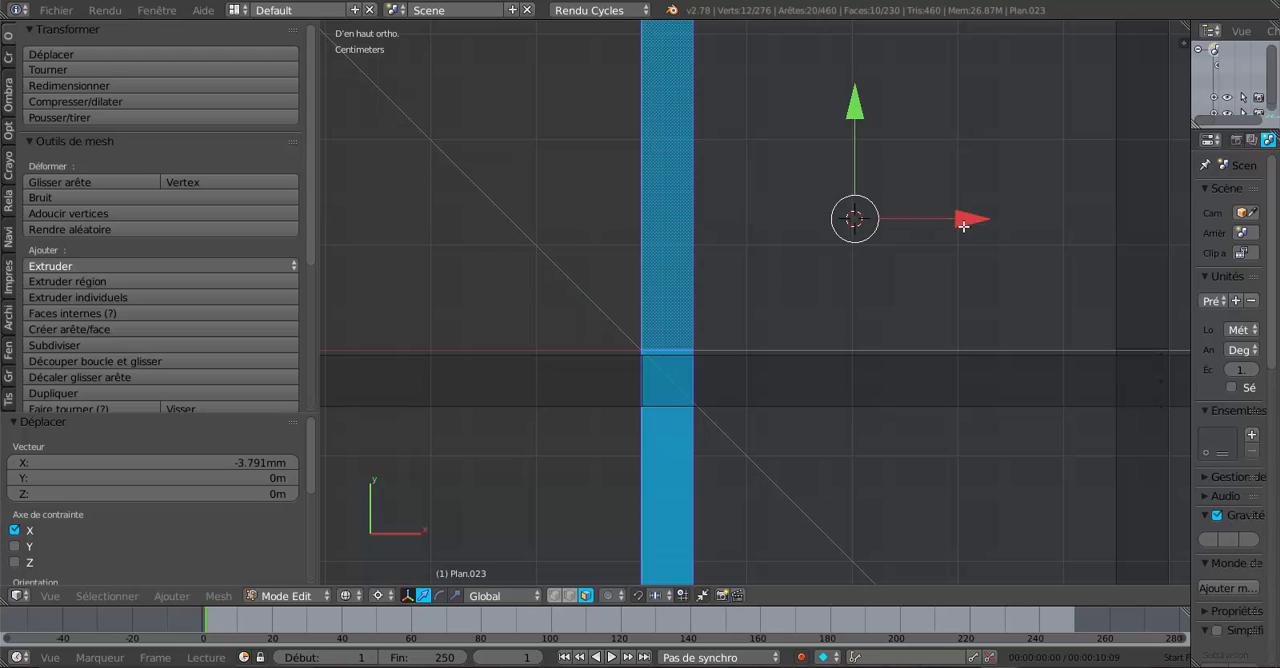
scroll(783, 343, up, 1)
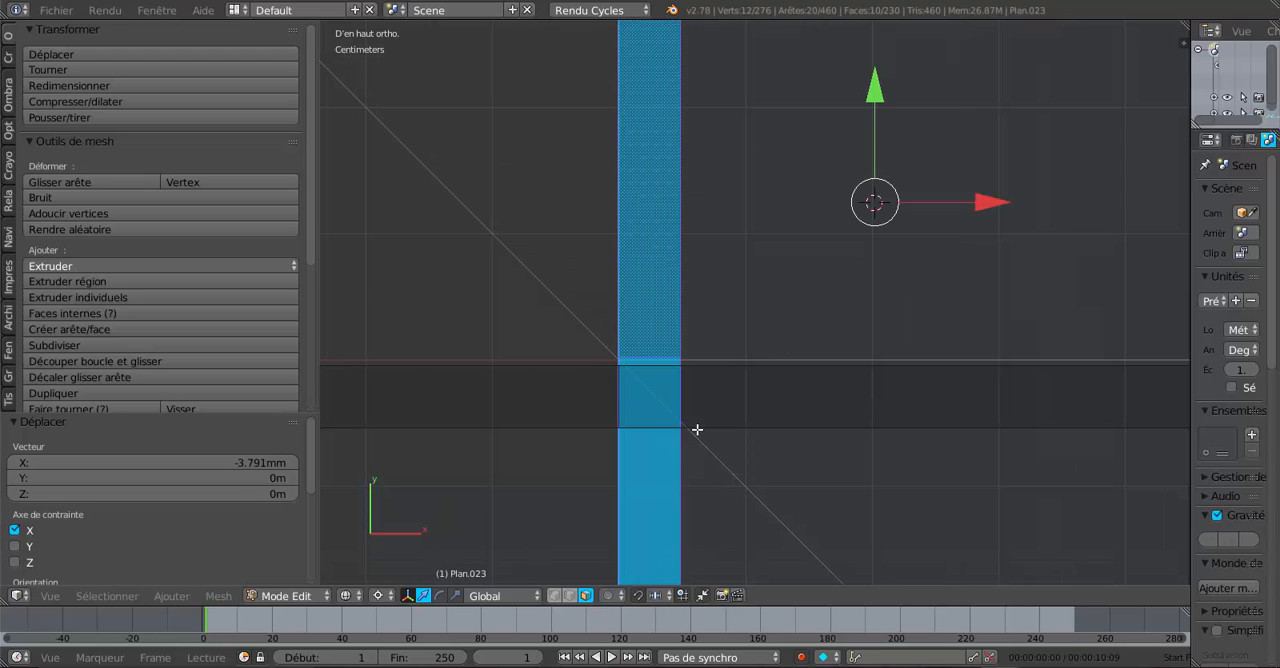
drag(981, 203, 984, 203)
- Select the whole fourth rafter pair running along Y and shift it about 4.9 cm in negative X onto its diagonal crossing
scroll(908, 408, down, 4)
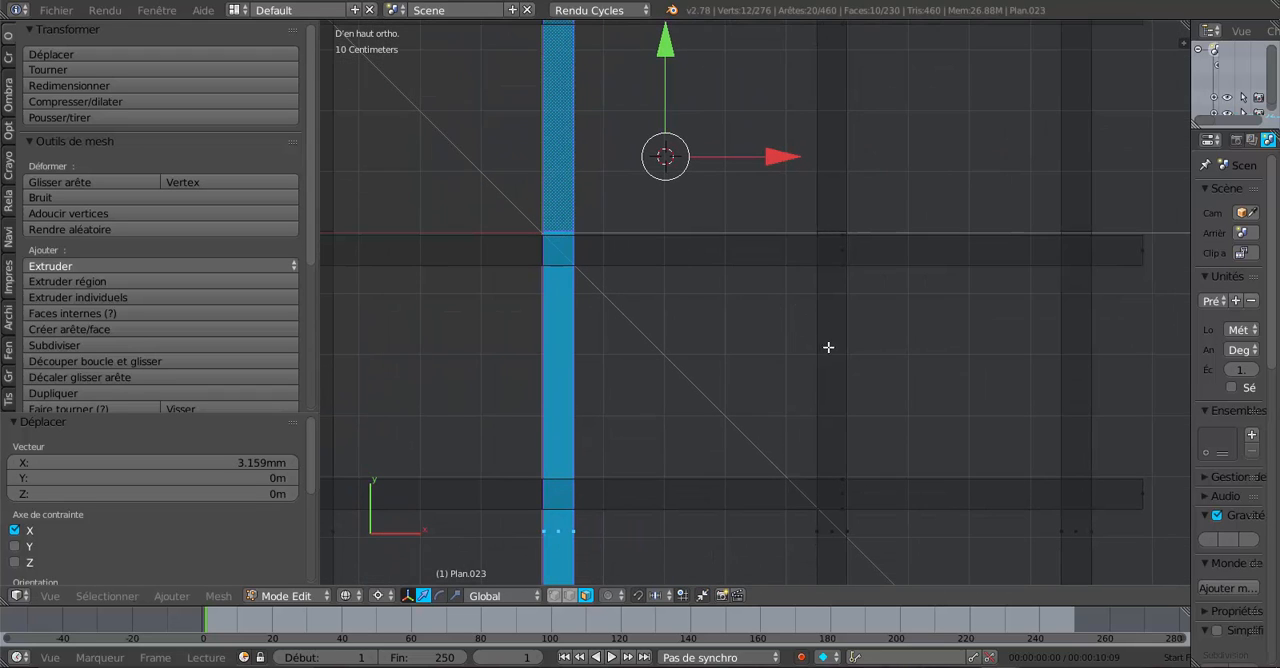
right_click(833, 531)
key(ctrl+l)
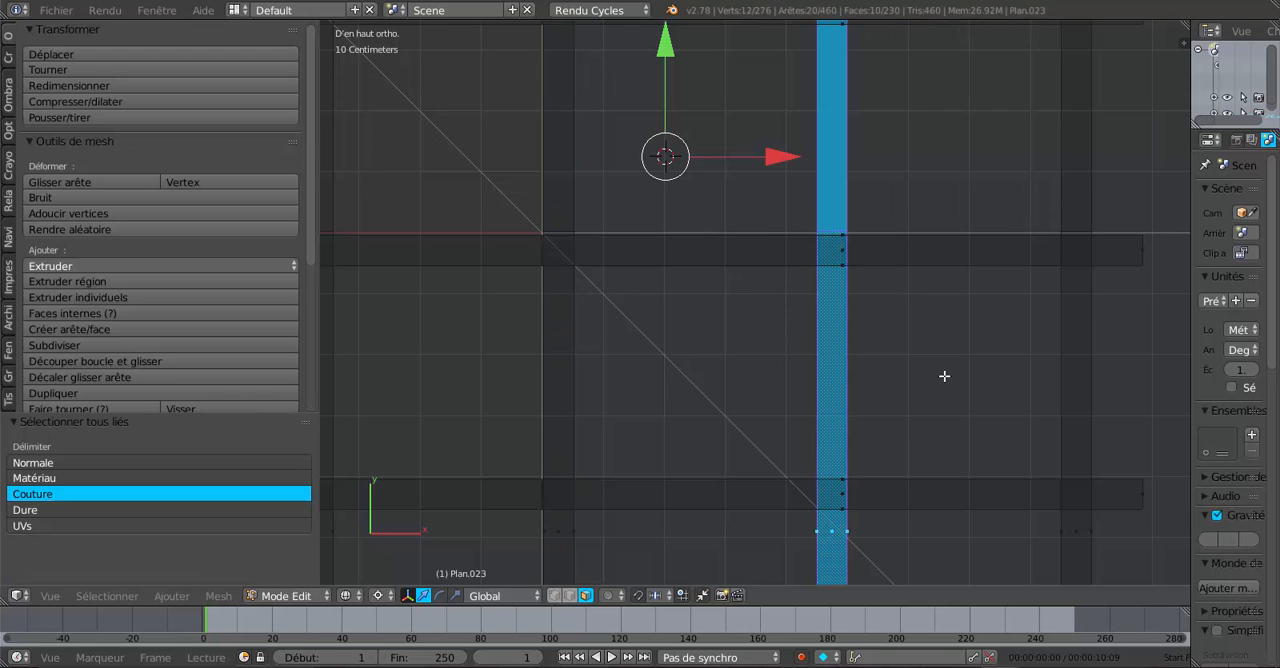
scroll(944, 376, down, 3)
shift+middle_drag(888, 420, 877, 363)
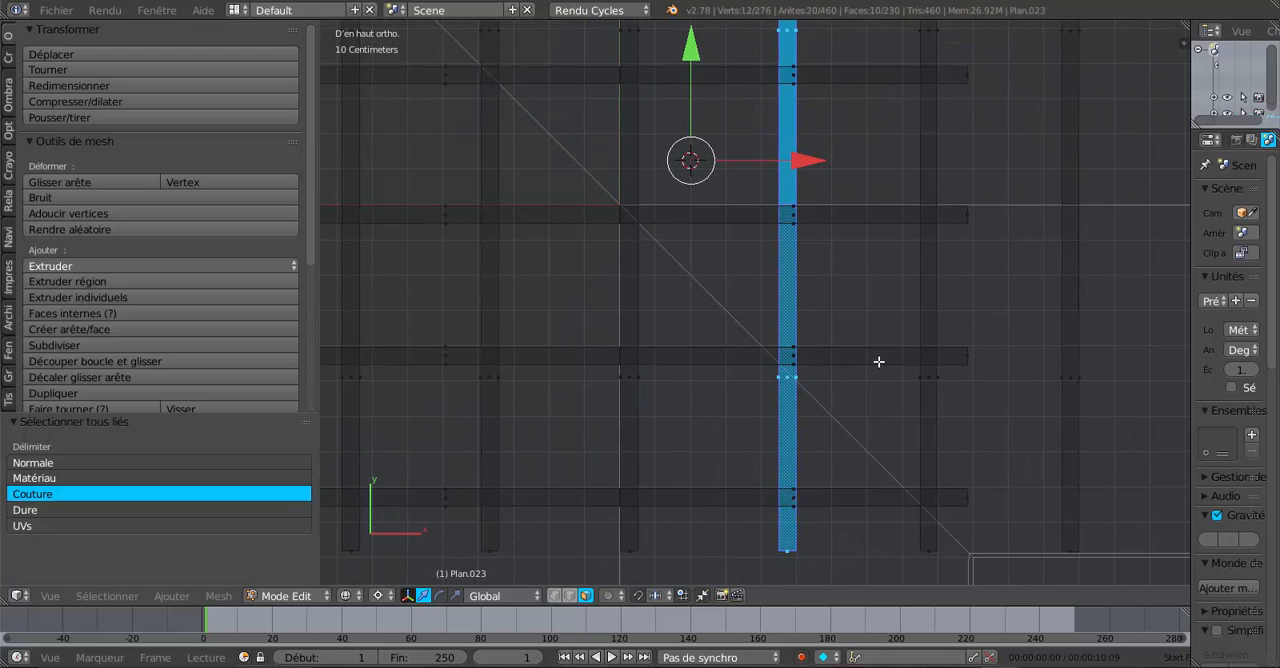
scroll(876, 370, up, 2)
shift+middle_drag(861, 455, 843, 380)
click(849, 375)
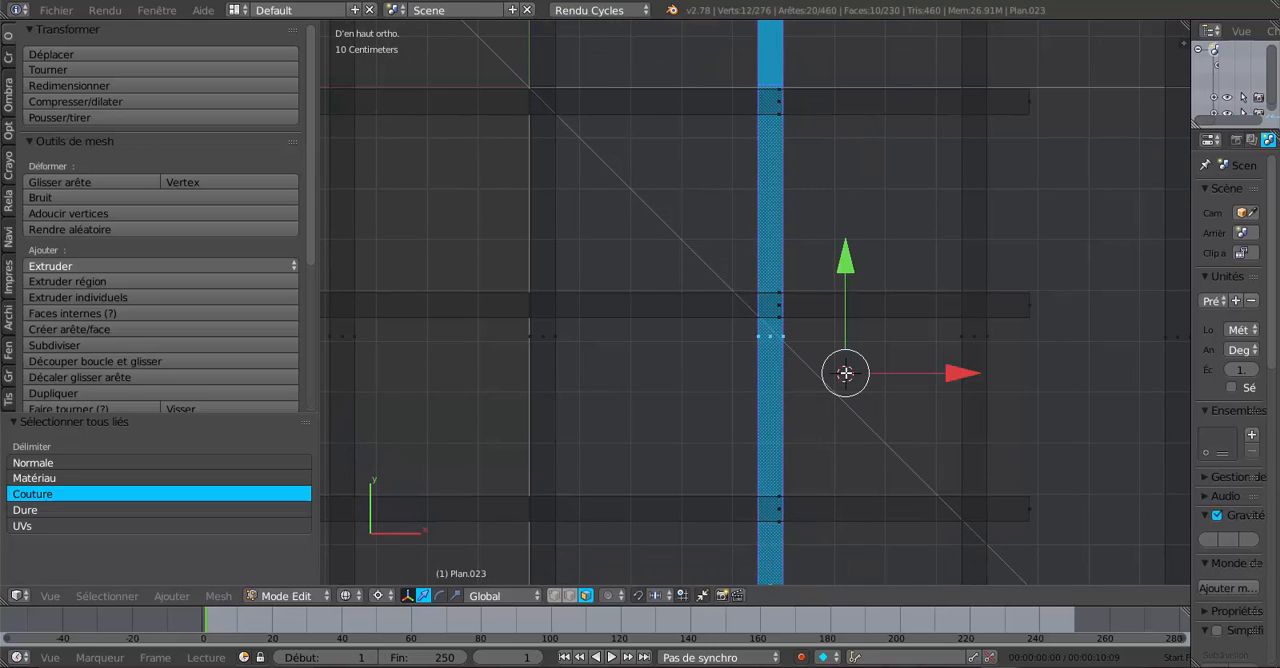
scroll(876, 386, up, 2)
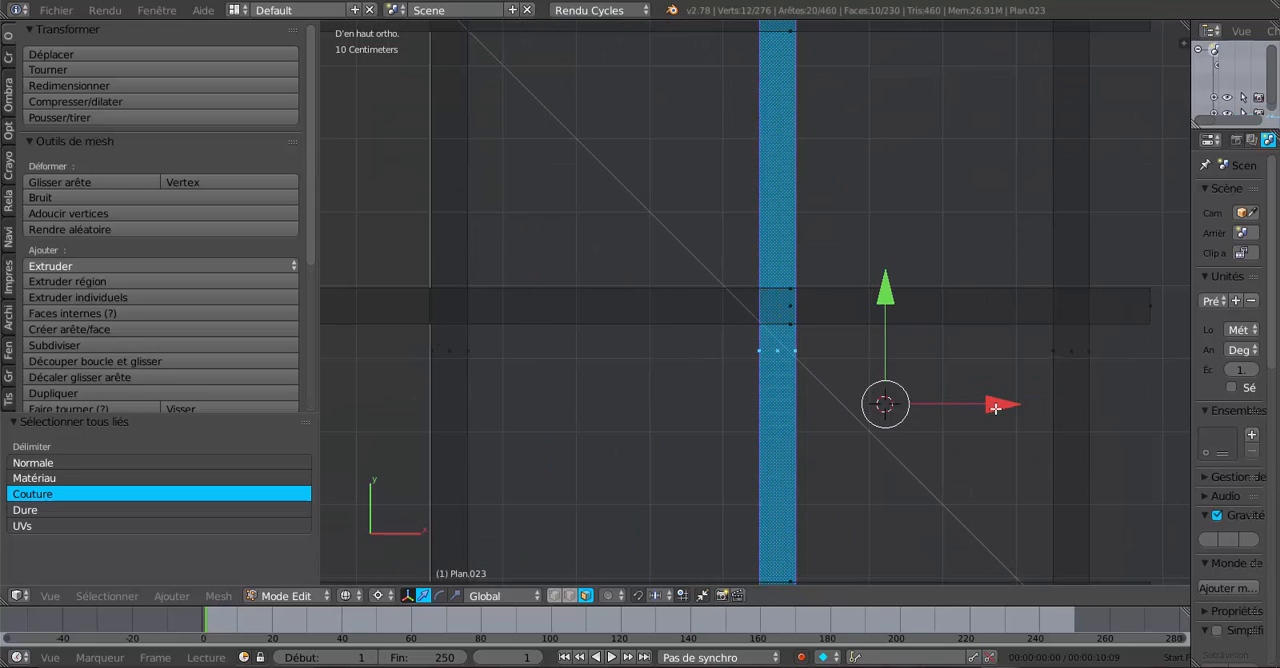
scroll(820, 398, up, 2)
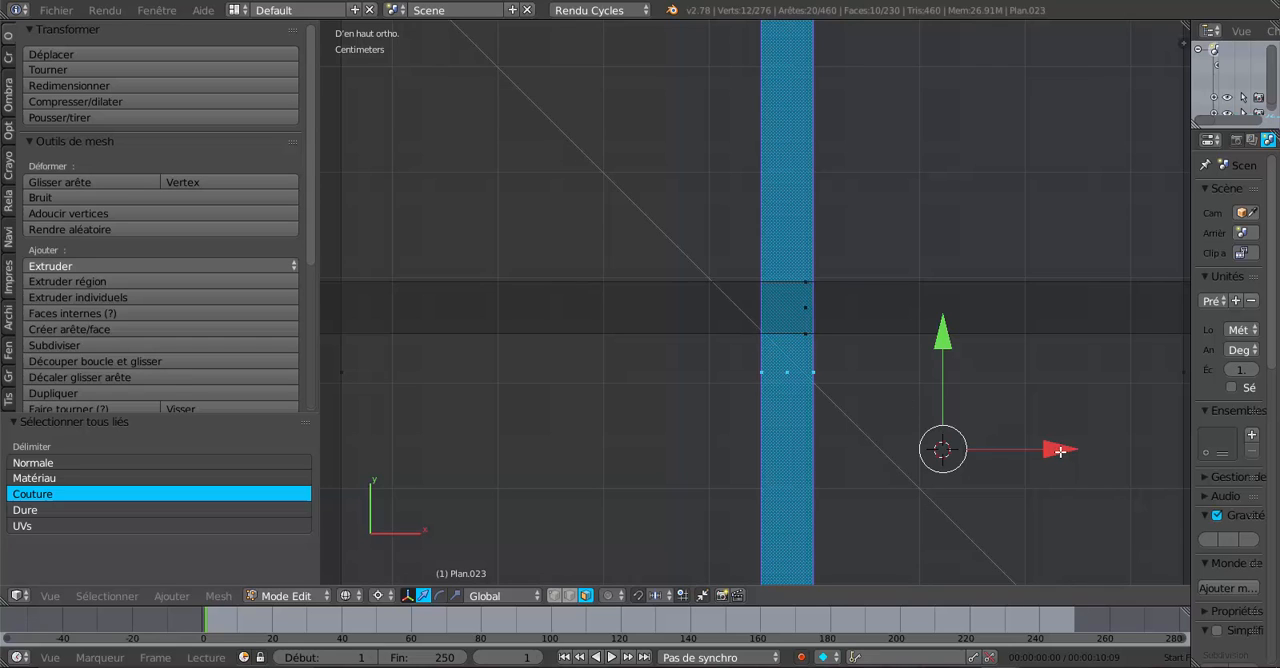
drag(1060, 451, 1009, 461)
- Select the whole fifth rafter pair running along Y and shift it about 4.9 cm in negative X so its crossing meets the diagonal
scroll(569, 347, down, 3)
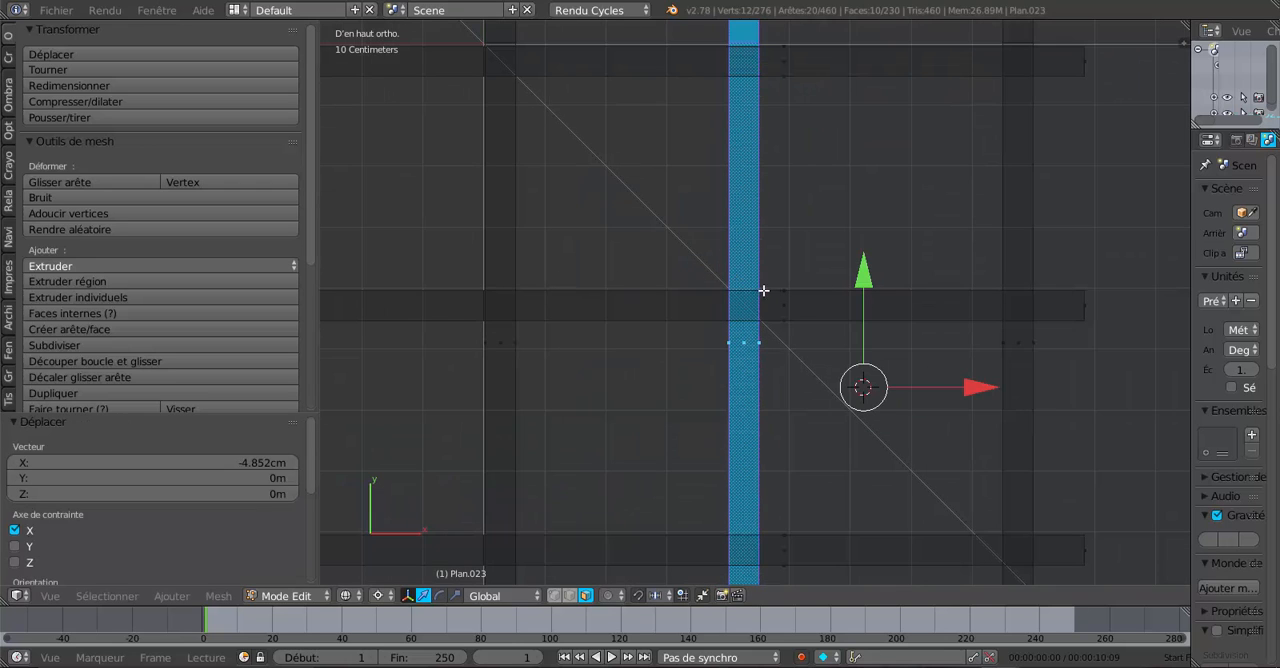
right_click(1017, 344)
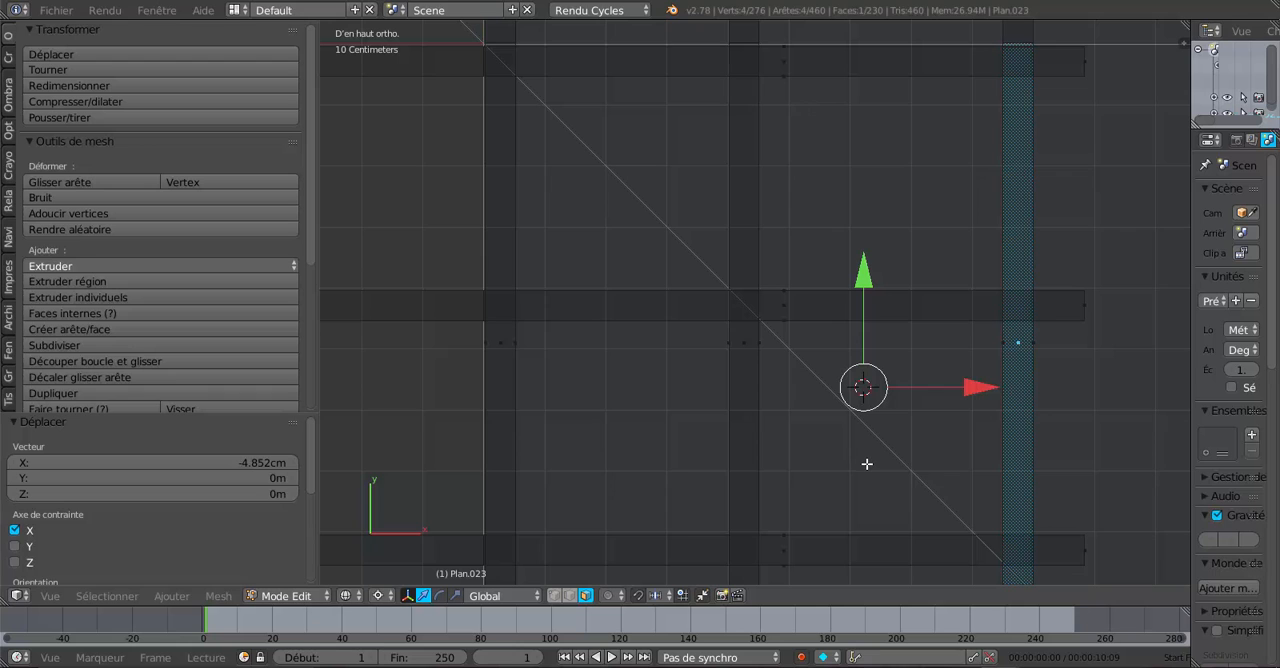
key(ctrl+l)
scroll(866, 464, down, 2)
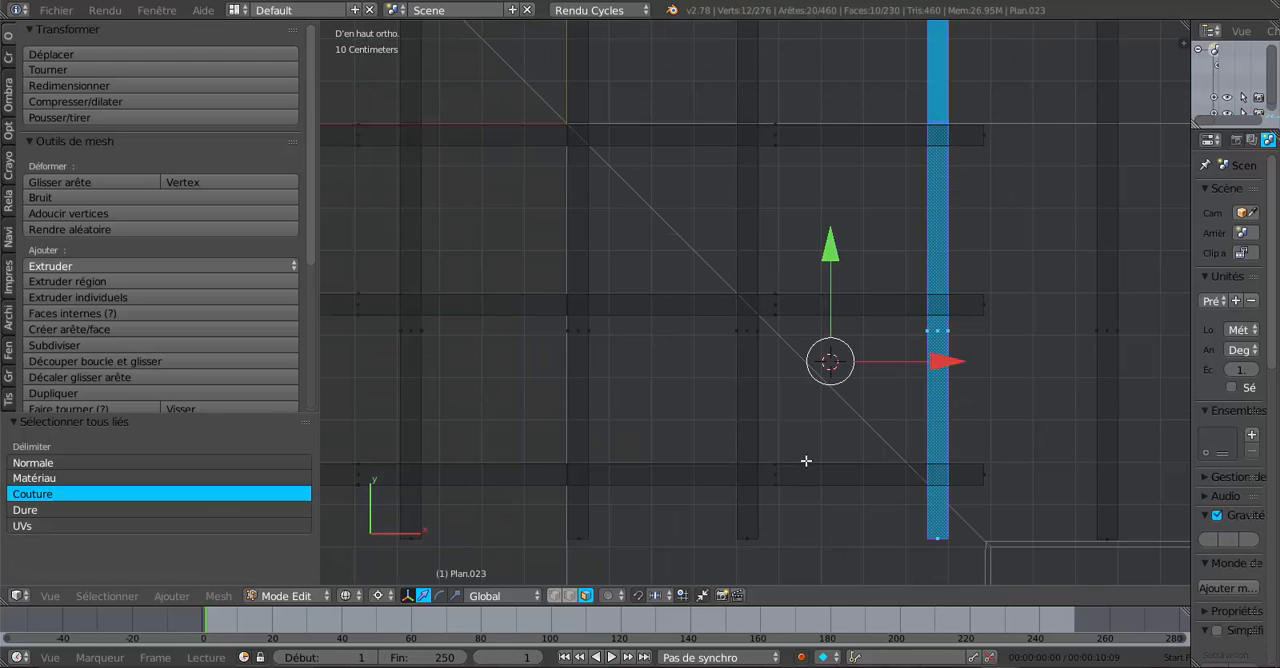
shift+middle_drag(806, 460, 768, 456)
scroll(767, 456, up, 3)
scroll(831, 441, down, 2)
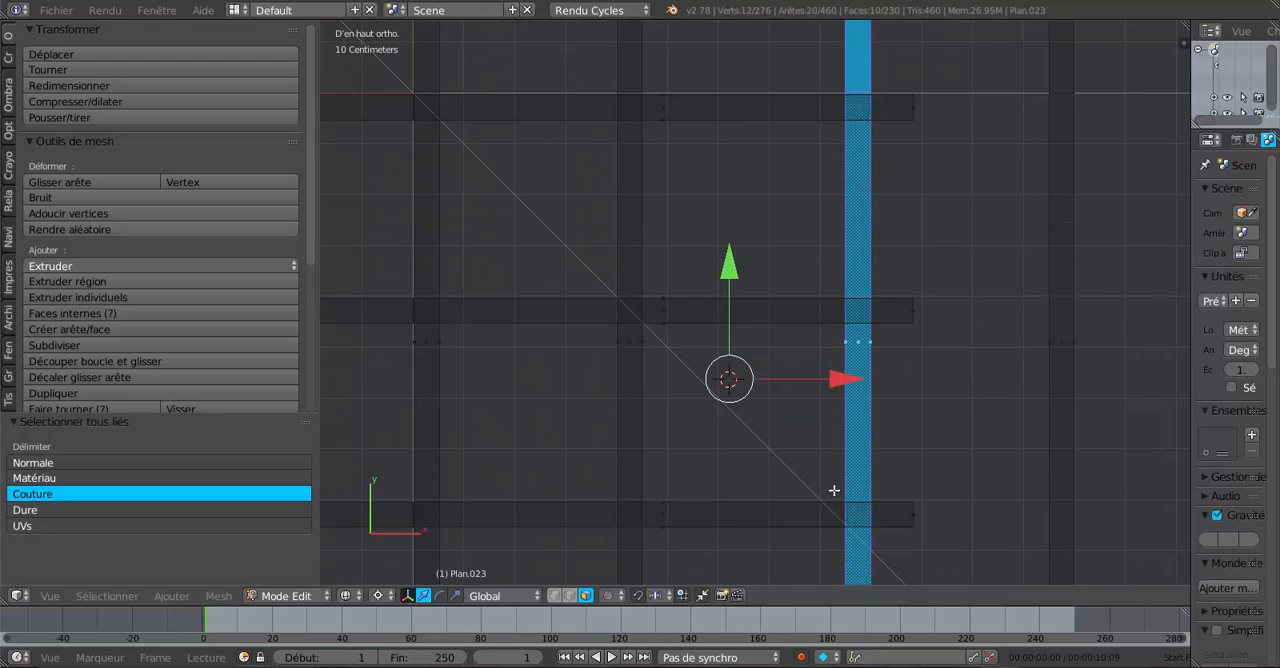
shift+middle_drag(829, 491, 771, 303)
scroll(790, 330, up, 3)
scroll(816, 360, up, 3)
click(935, 281)
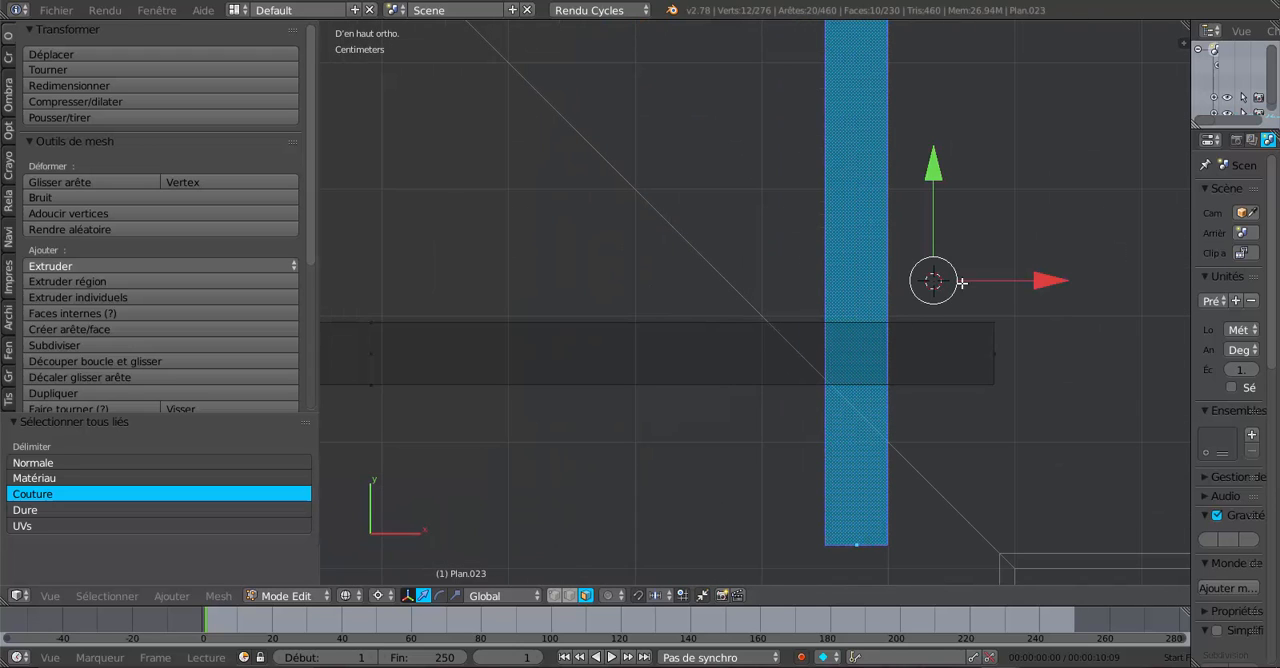
key(g)
key(x)
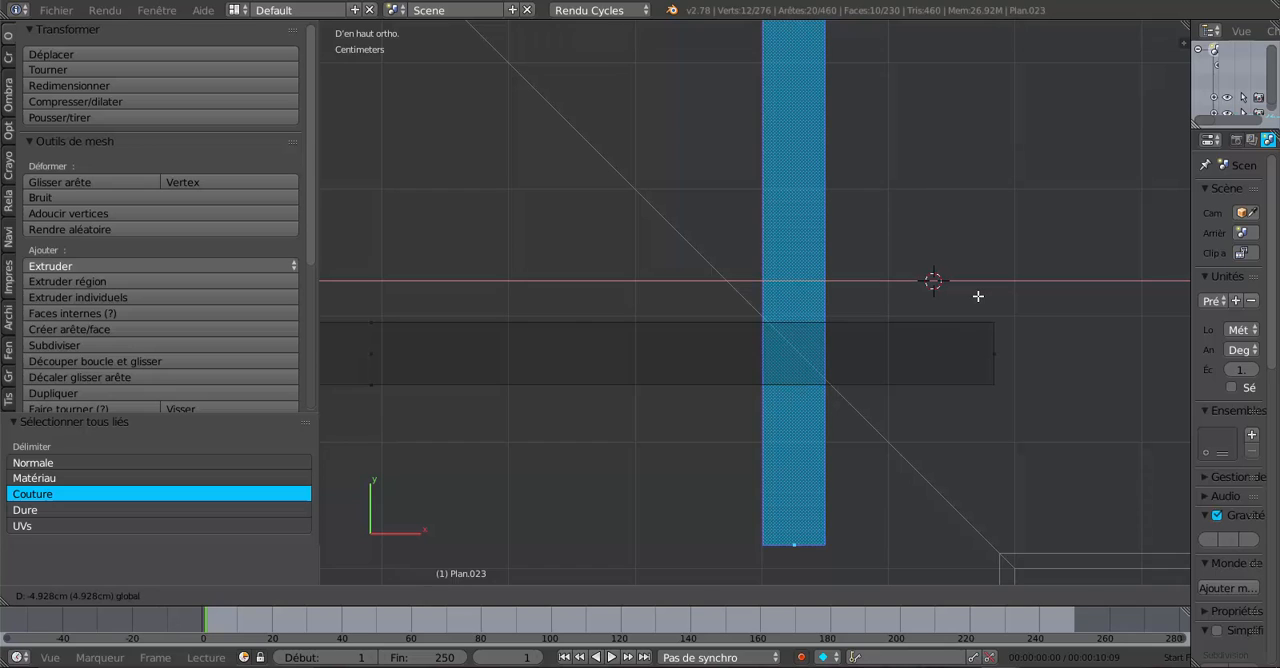
click(978, 296)
- Try to shift only the lower rafter of the sixth pair, just beyond the inner corner, about 4.7 cm in negative X
scroll(978, 300, down, 7)
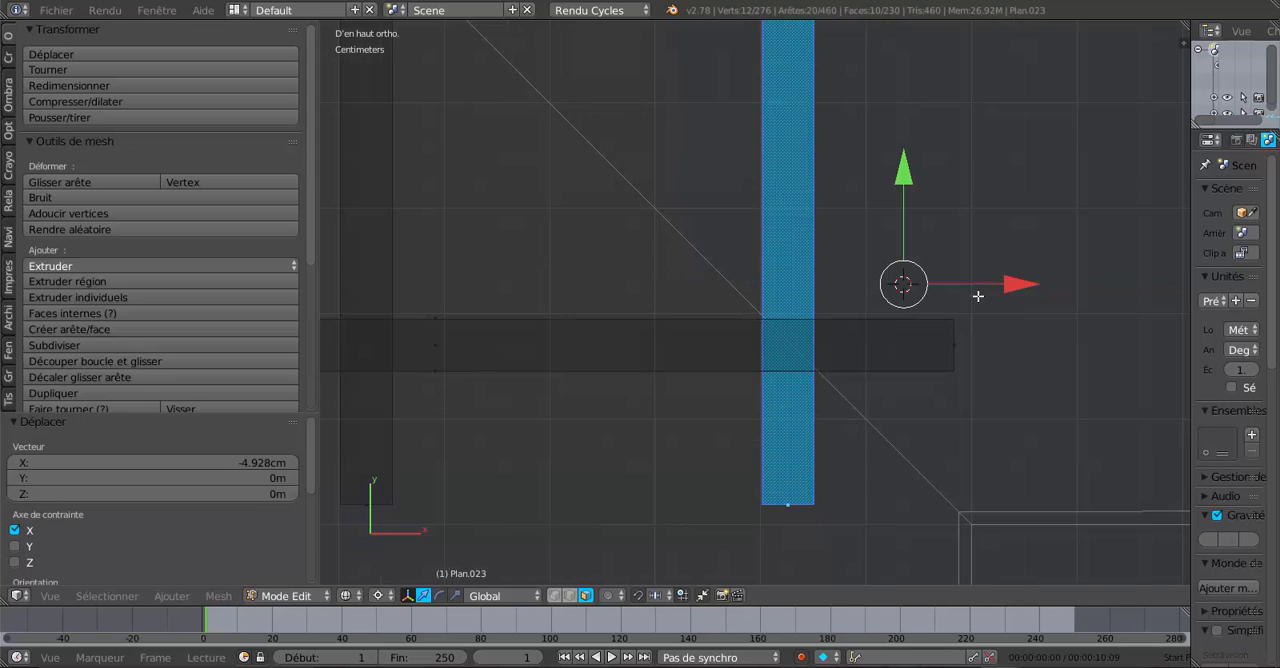
shift+middle_drag(981, 323, 945, 369)
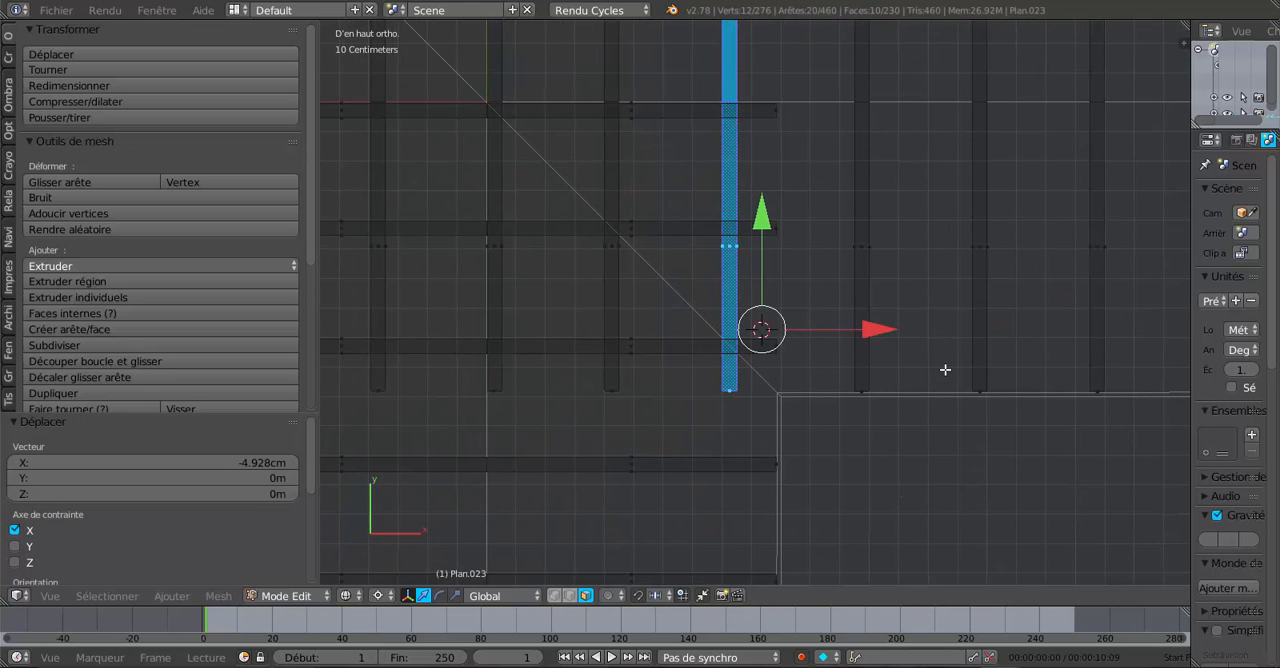
scroll(944, 369, up, 2)
right_click(922, 251)
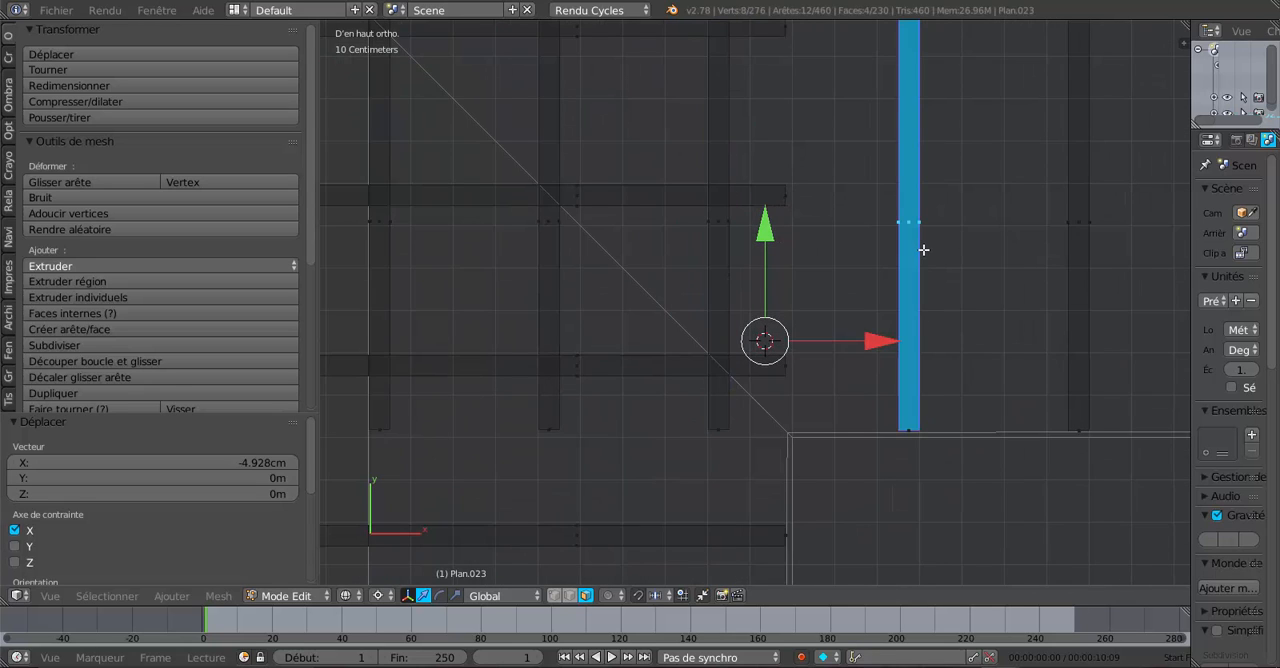
click(954, 279)
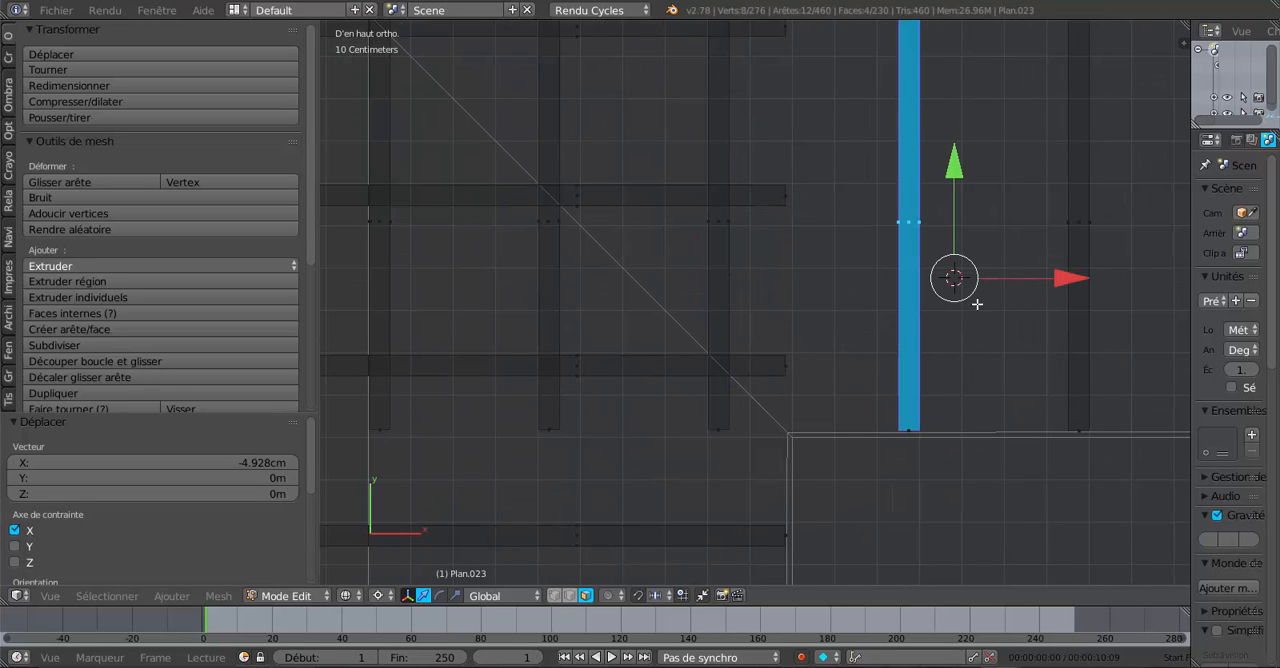
key(g)
key(x)
click(1039, 286)
- Try to shift only the lower rafter of the seventh pair about 4.6 cm in negative X
shift+middle_drag(1035, 290, 814, 313)
key(ctrl+z)
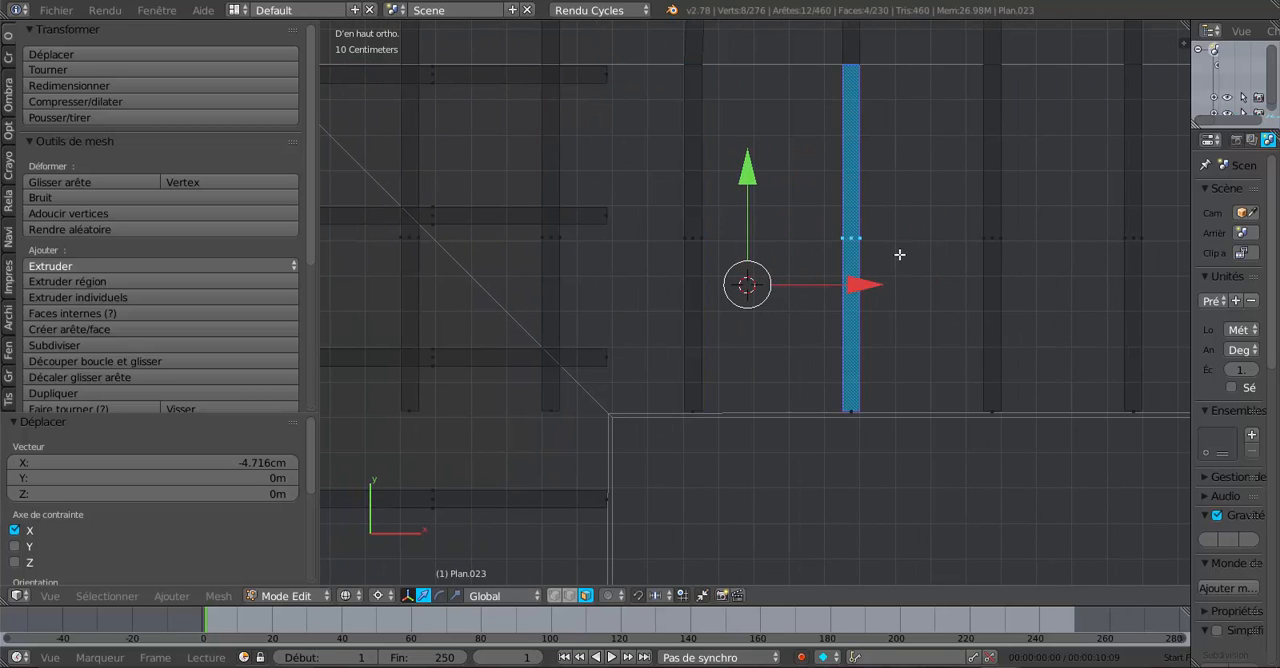
scroll(869, 285, up, 2)
drag(849, 278, 829, 297)
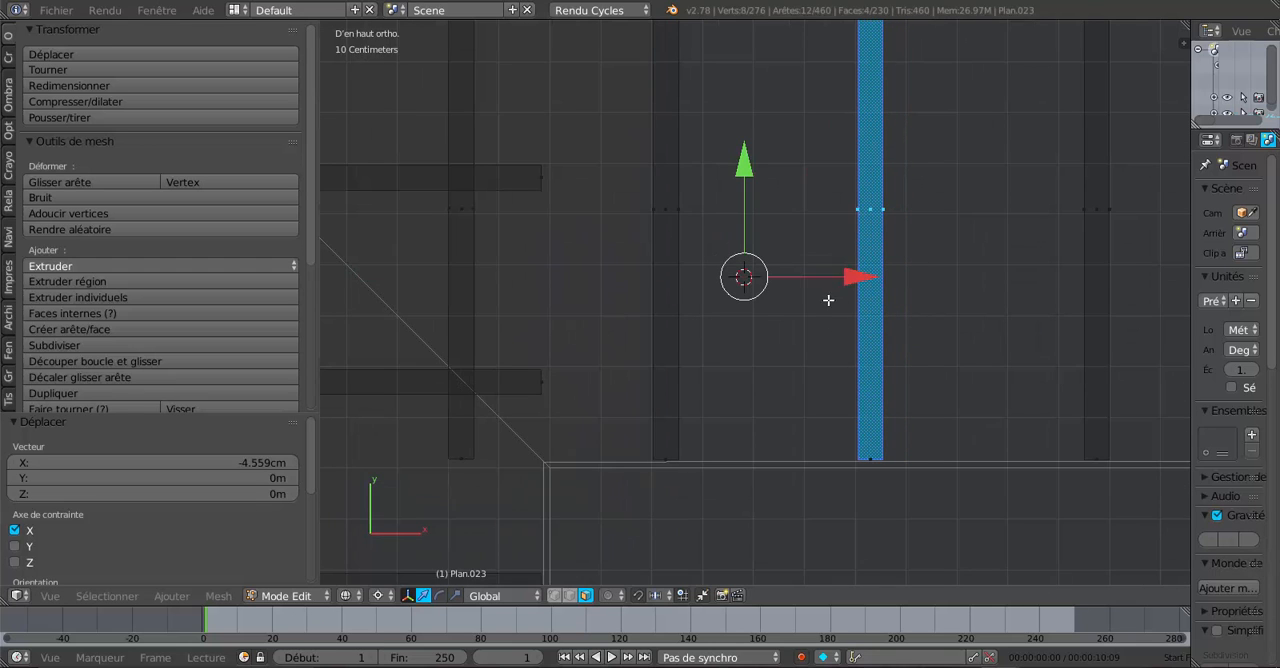
- Select the whole eighth rafter pair and try shifting it about 4.5 cm in negative X
scroll(826, 310, down, 4)
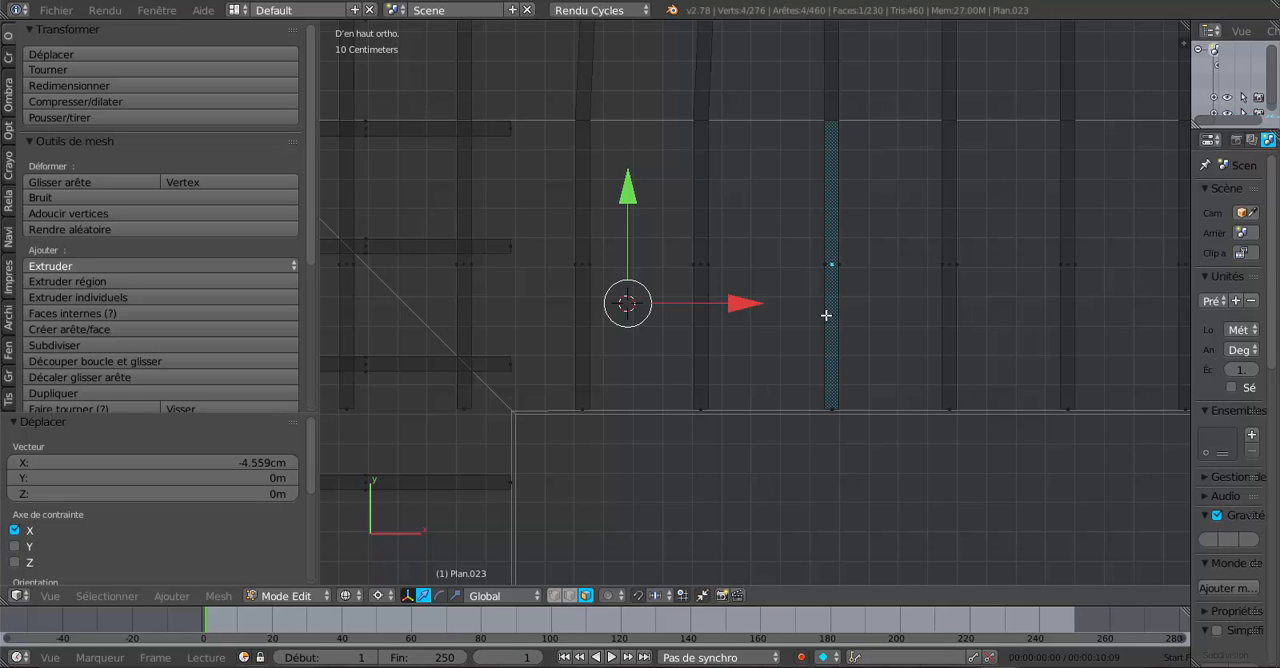
key(ctrl+l)
scroll(824, 317, up, 1)
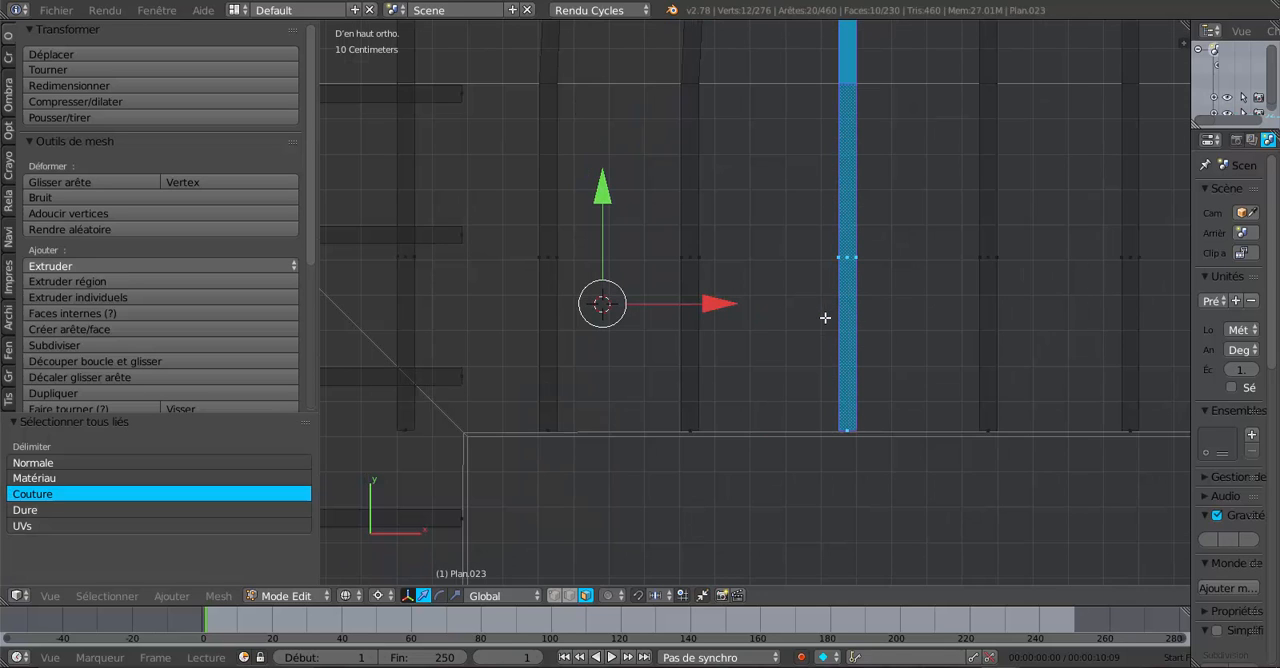
click(886, 313)
key(g)
key(x)
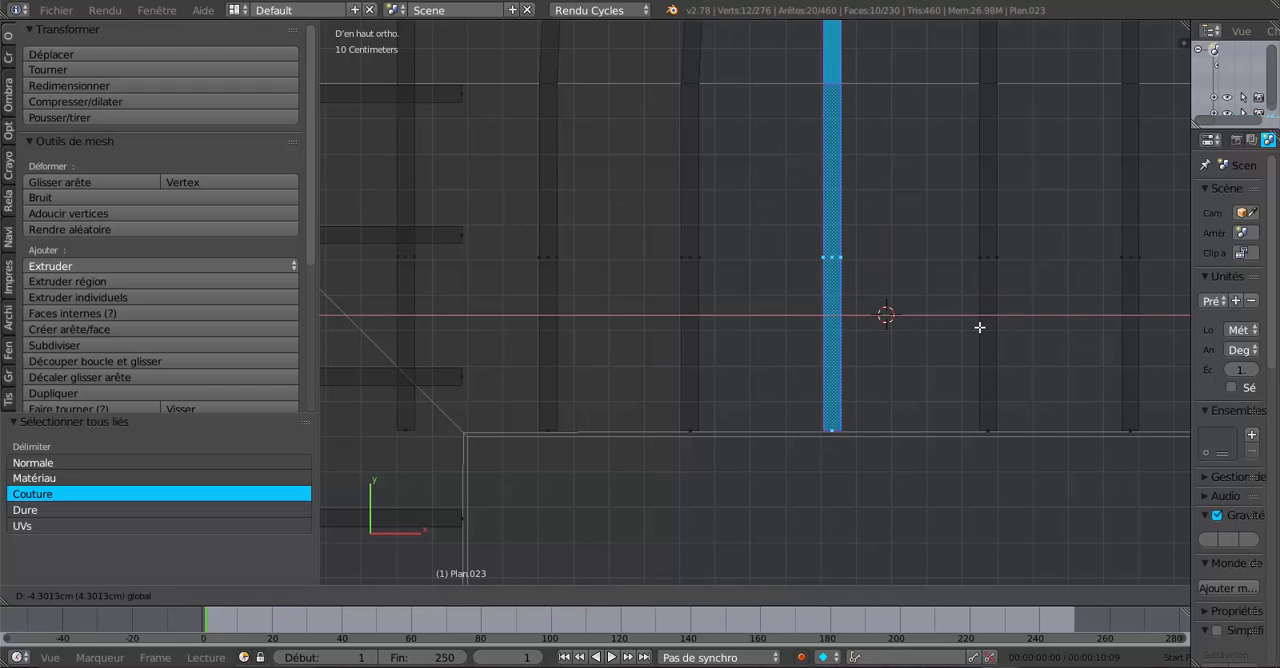
click(920, 354)
- Check the rafter layout from above and undo the shifts of the sixth, seventh and eighth pairs
scroll(921, 354, down, 5)
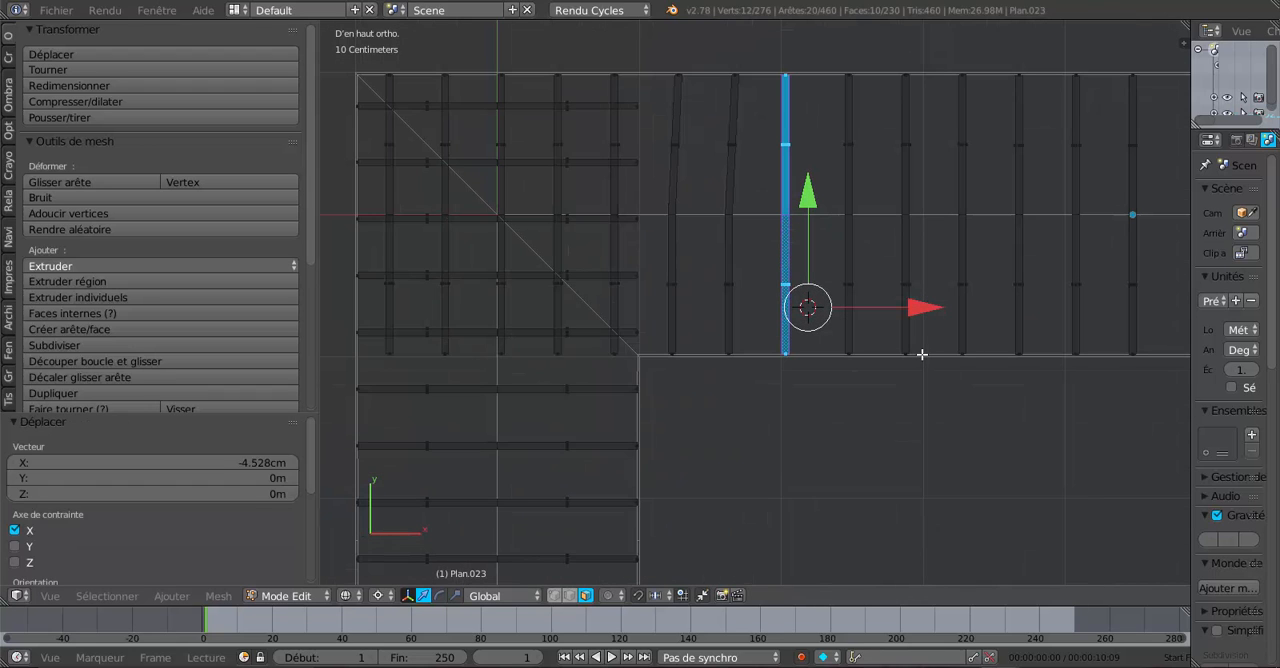
middle_drag(906, 329, 895, 307)
key(KP_7)
scroll(895, 307, up, 2)
scroll(748, 194, down, 2)
key(ctrl+z)
key(ctrl+z)
key(ctrl+z)
key(ctrl+z)
key(ctrl+z)
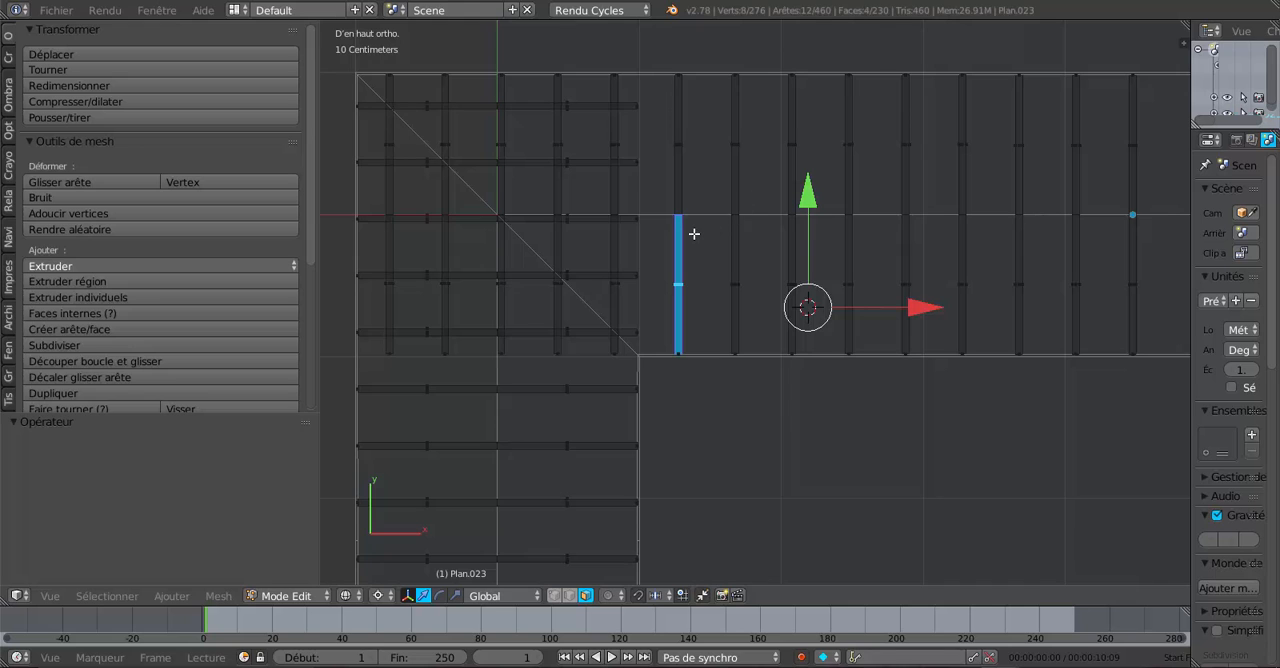
- Extend the selection to the whole sixth rafter pair and shift it about 4.5 cm in negative X
key(ctrl+l)
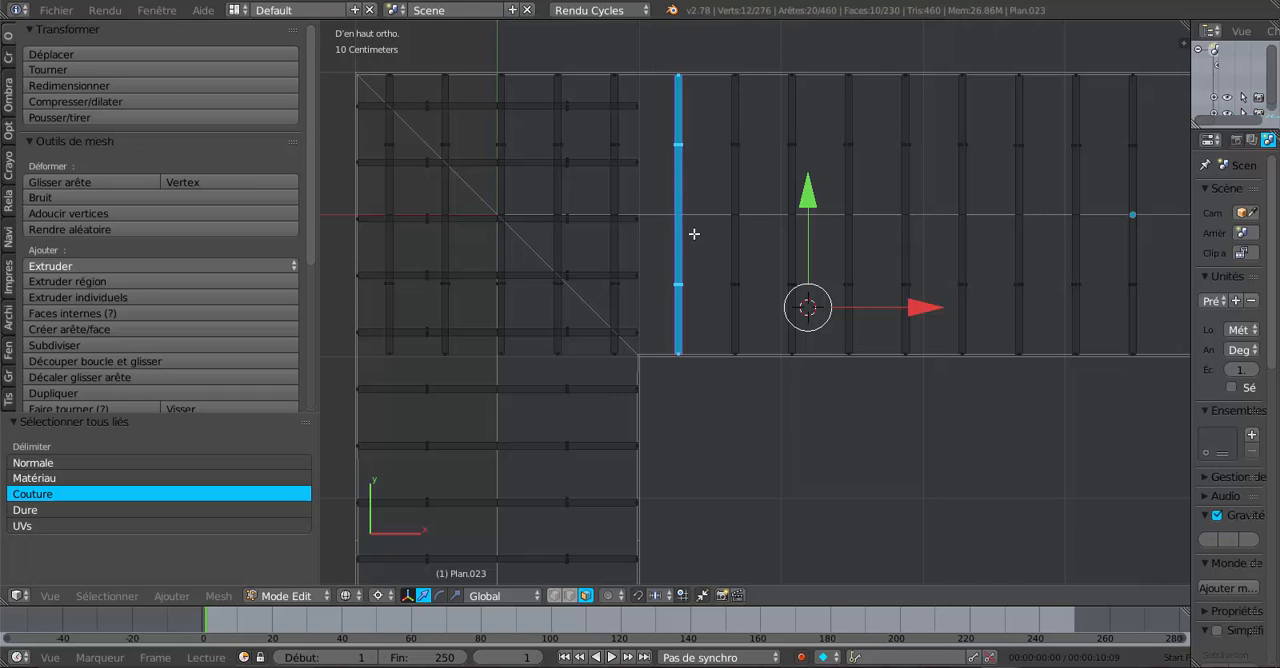
scroll(694, 233, up, 4)
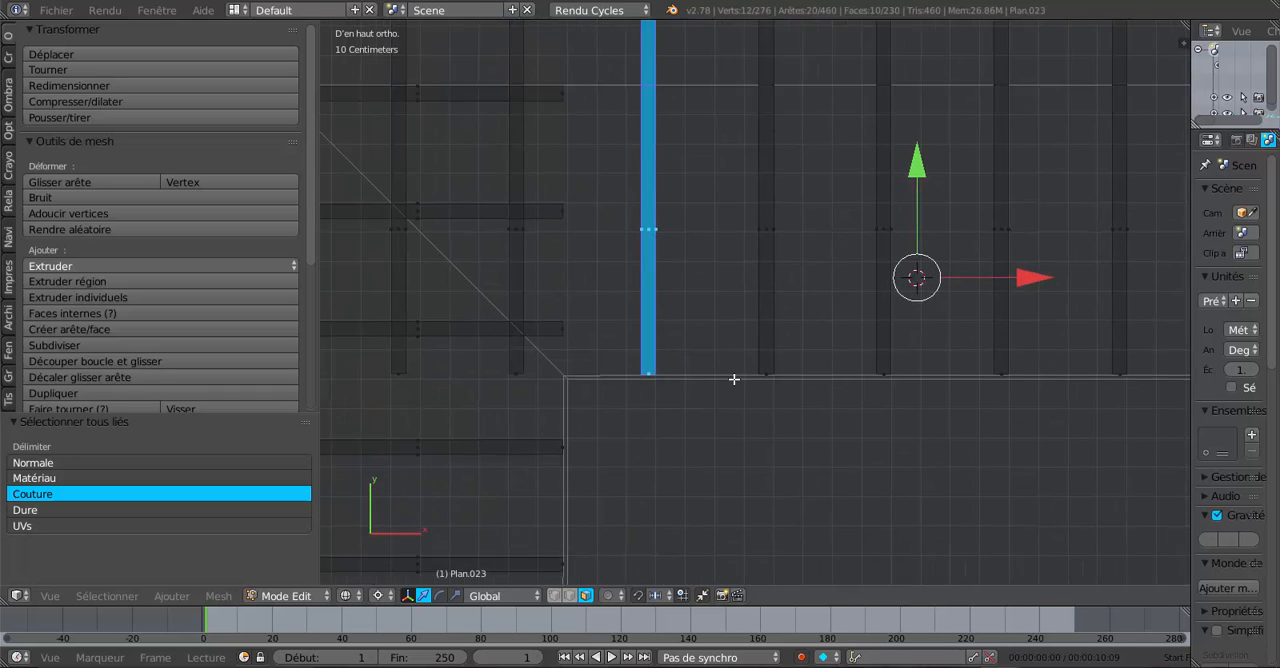
click(731, 383)
scroll(829, 395, up, 2)
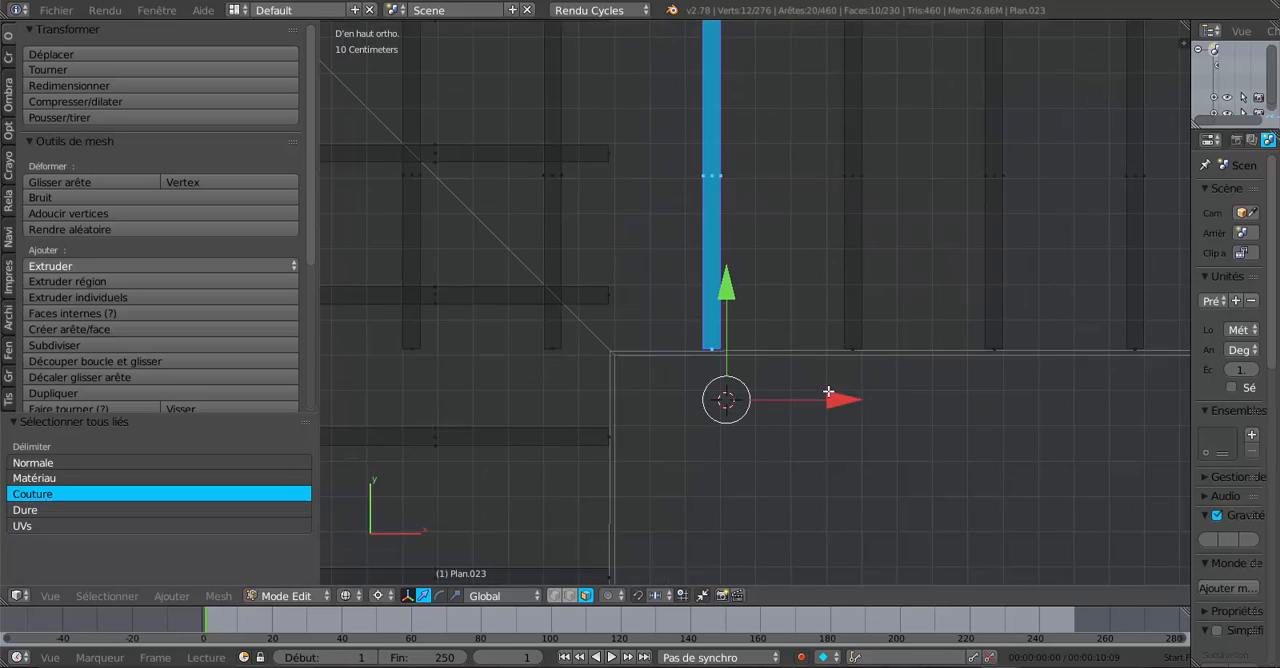
drag(828, 423, 810, 432)
- Select the whole seventh rafter pair running along Y and shift it about 4.5 cm in negative X
right_click(869, 330)
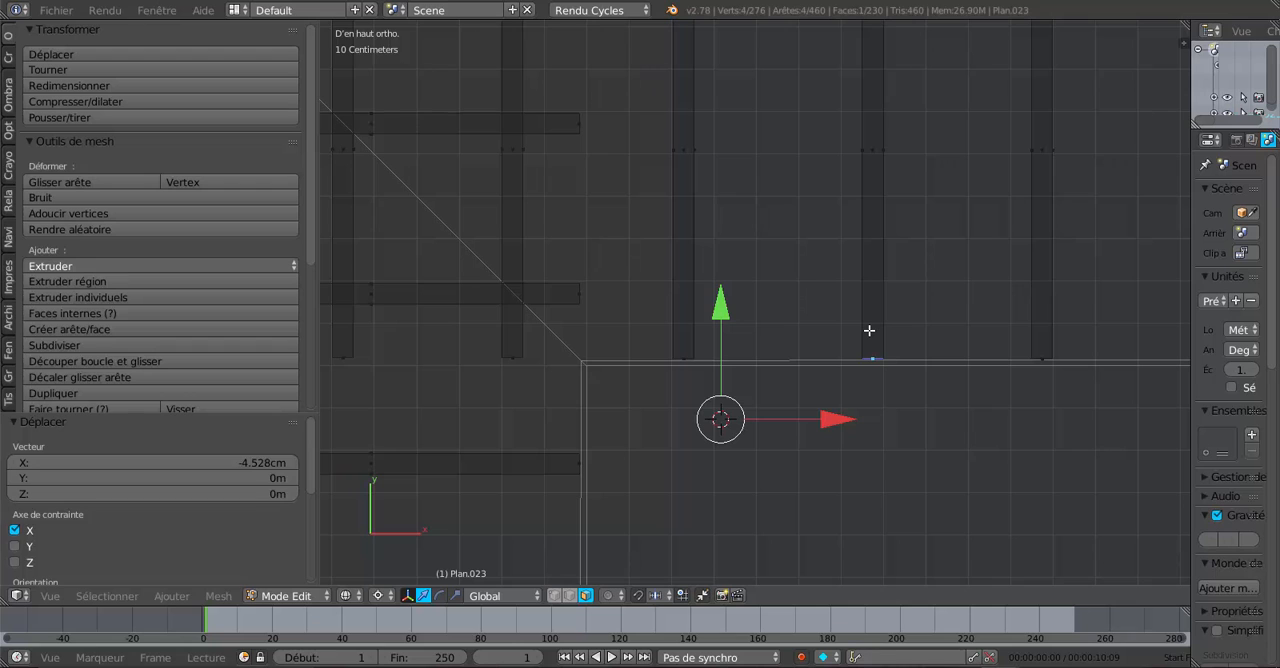
key(ctrl+l)
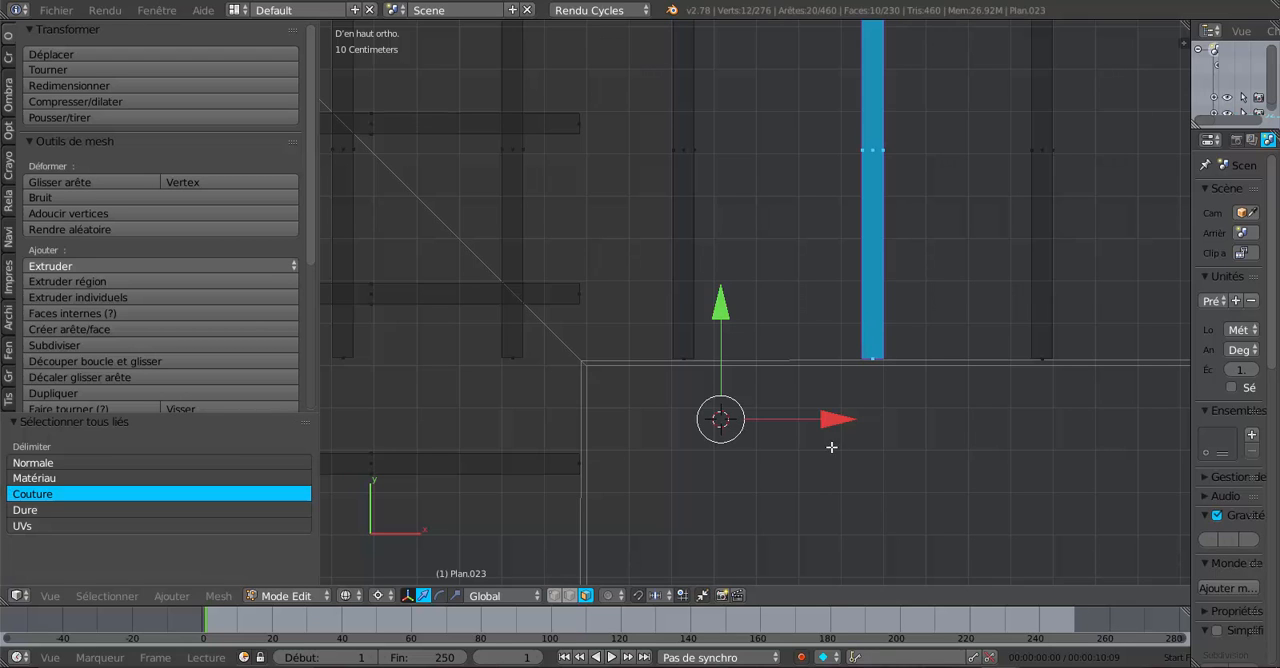
drag(829, 420, 812, 431)
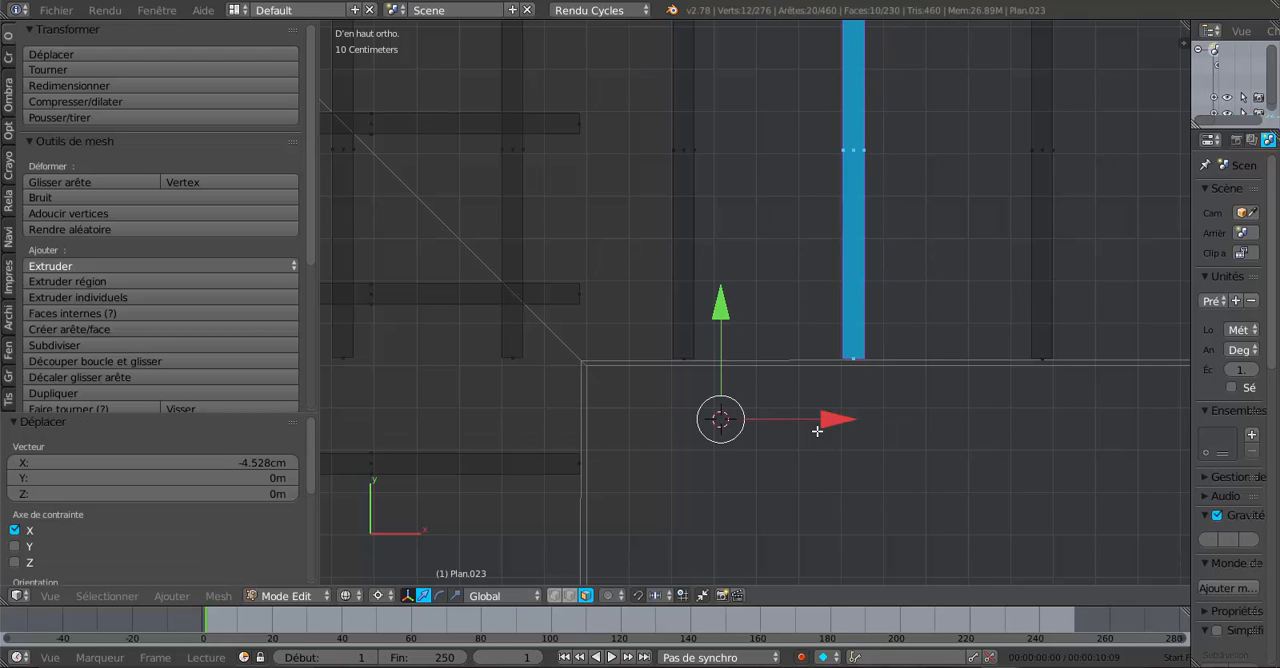
- Select the whole eighth rafter pair running along Y and shift it about 4.3 cm in negative X
shift+middle_drag(978, 420, 761, 451)
right_click(828, 349)
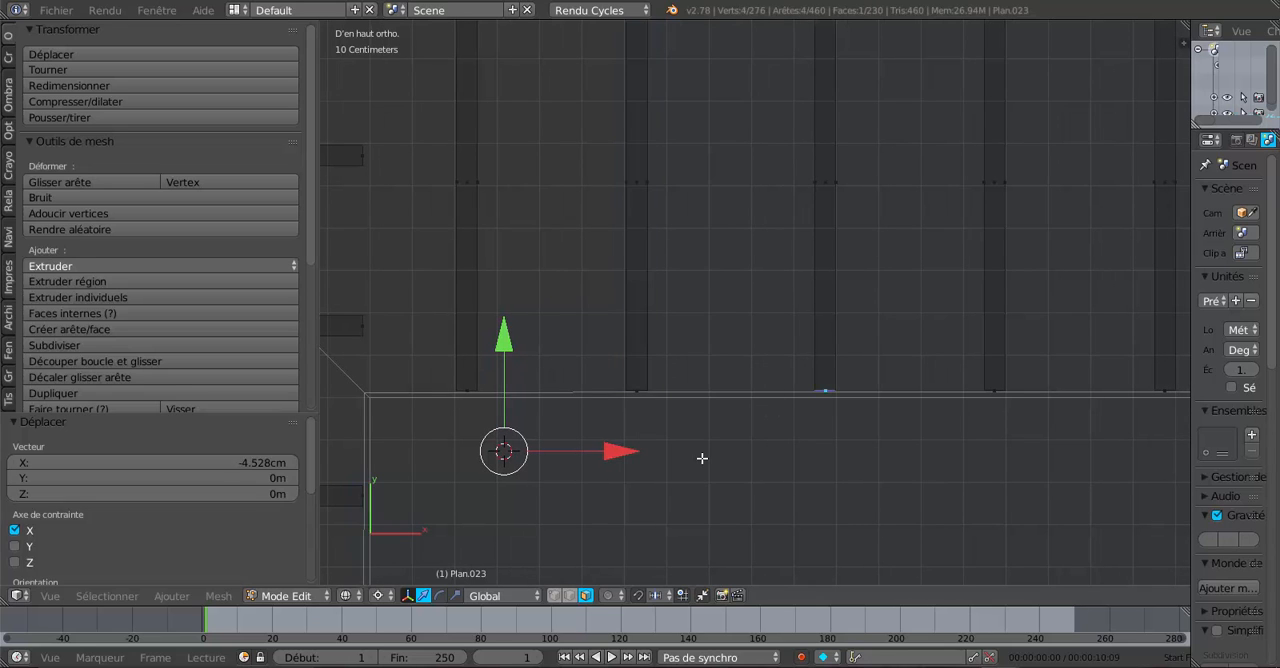
key(ctrl+l)
click(792, 432)
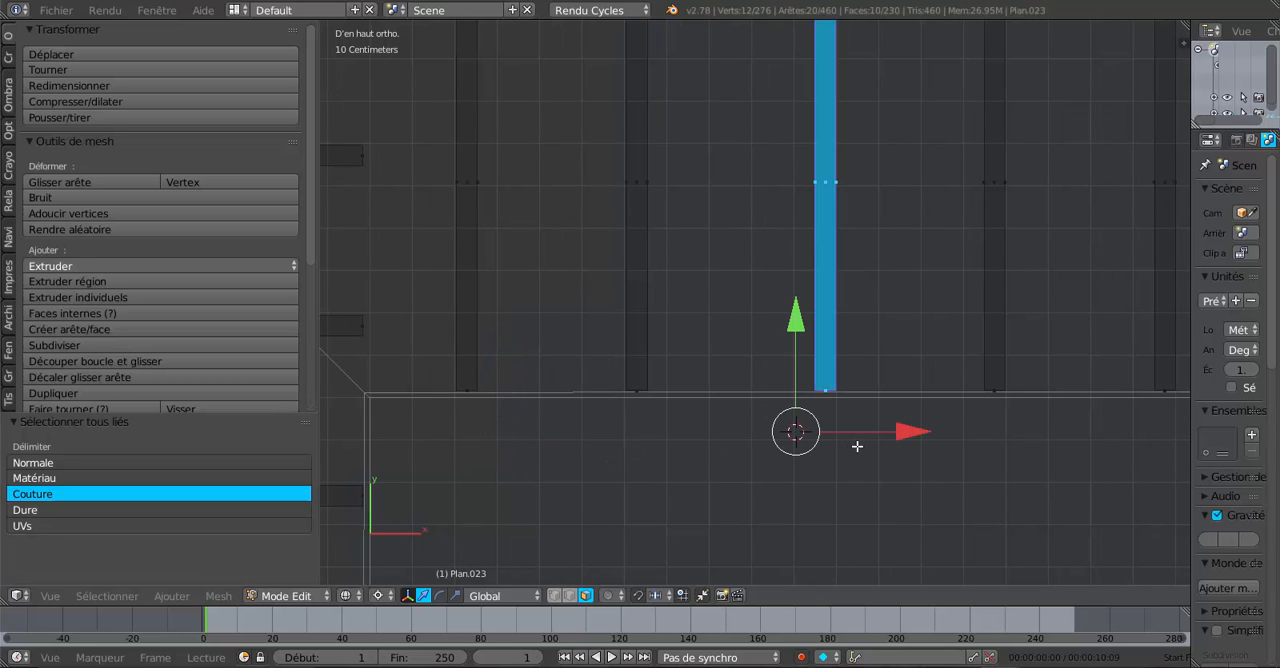
drag(902, 430, 887, 447)
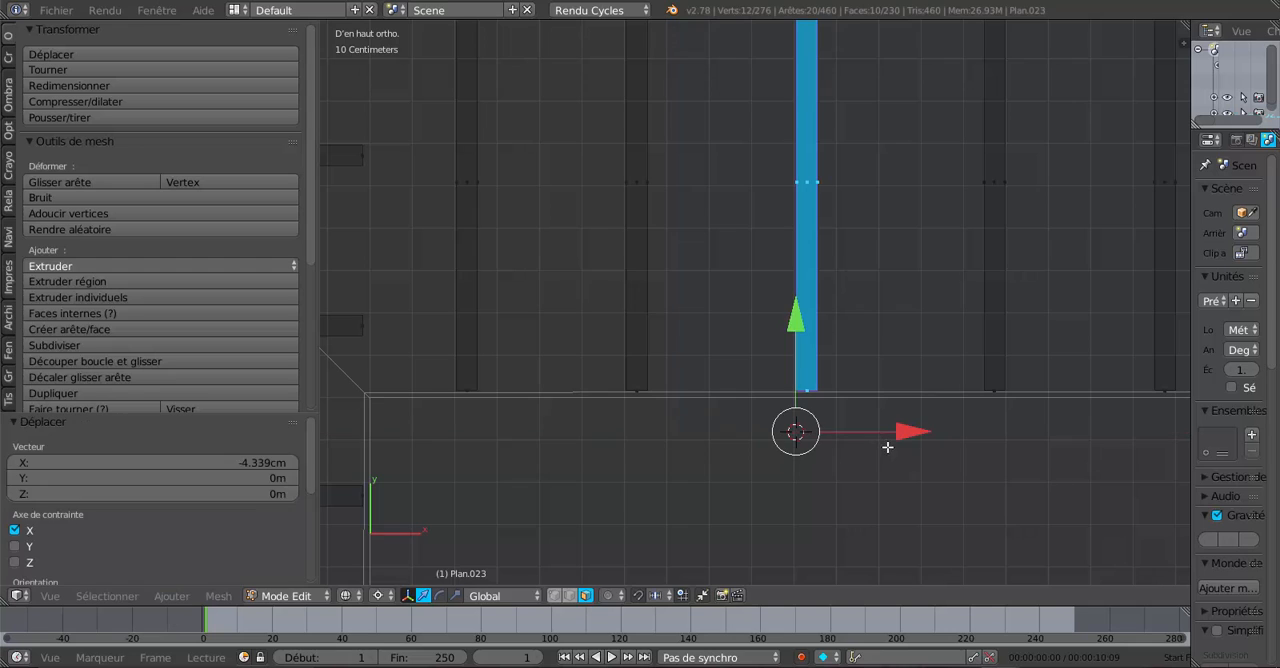
- Select the whole ninth rafter pair running along Y and shift it about 4.5 cm in negative X
shift+middle_drag(971, 477, 817, 484)
right_click(840, 375)
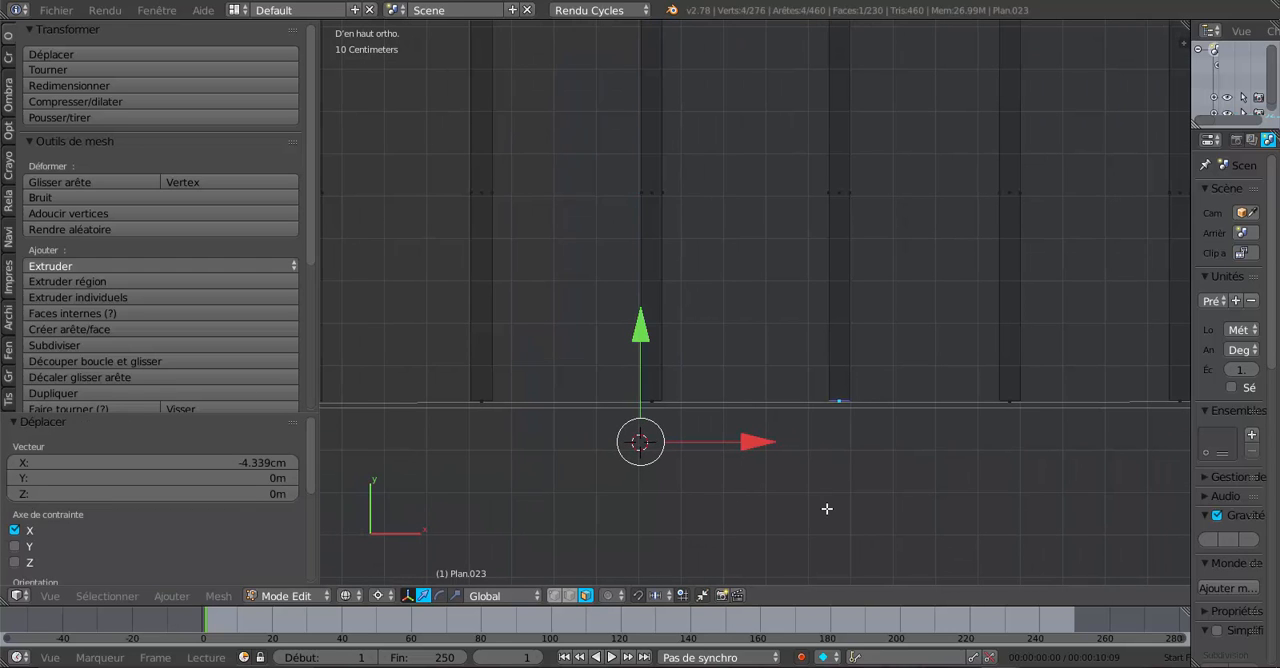
key(ctrl+l)
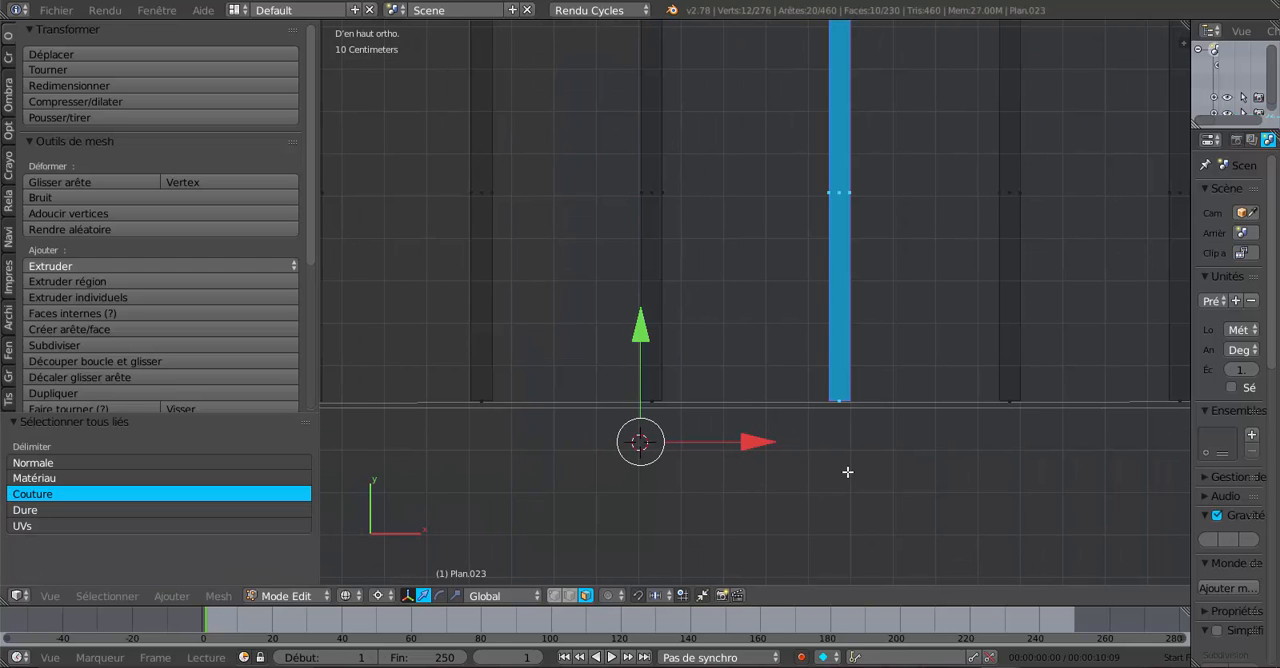
click(847, 472)
key(g)
key(x)
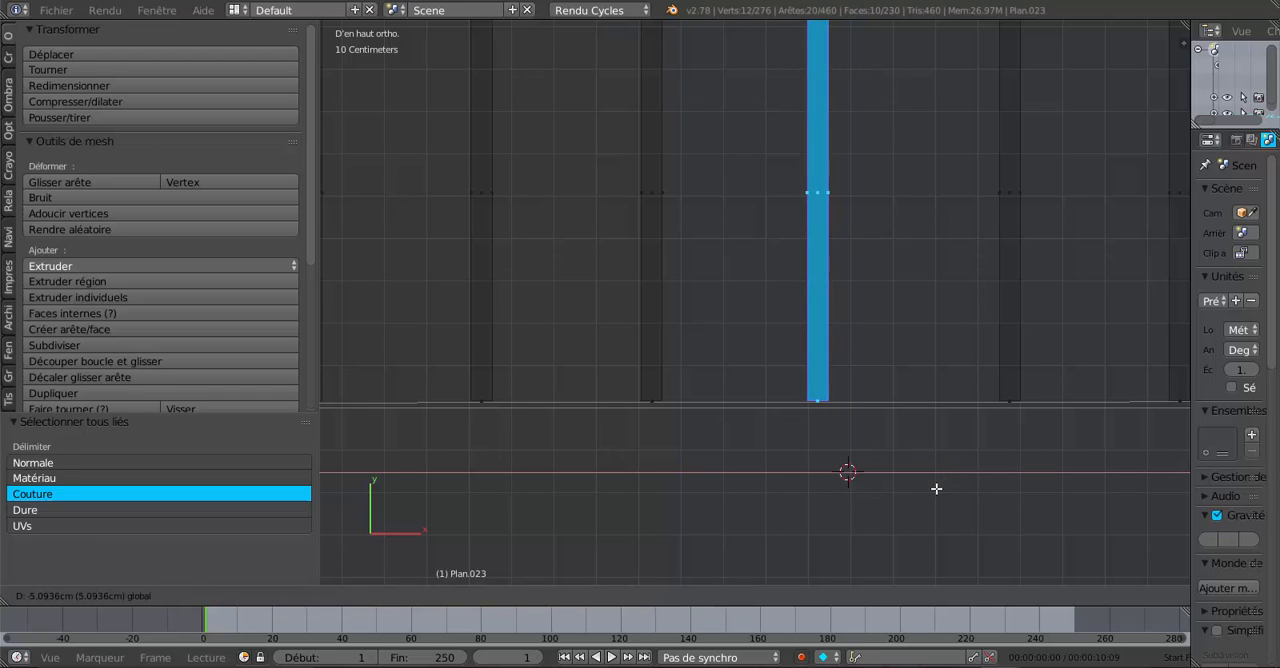
click(944, 492)
- Select the whole tenth rafter pair running along Y and shift it about 5.1 cm in negative X
shift+middle_drag(951, 497, 766, 528)
right_click(801, 391)
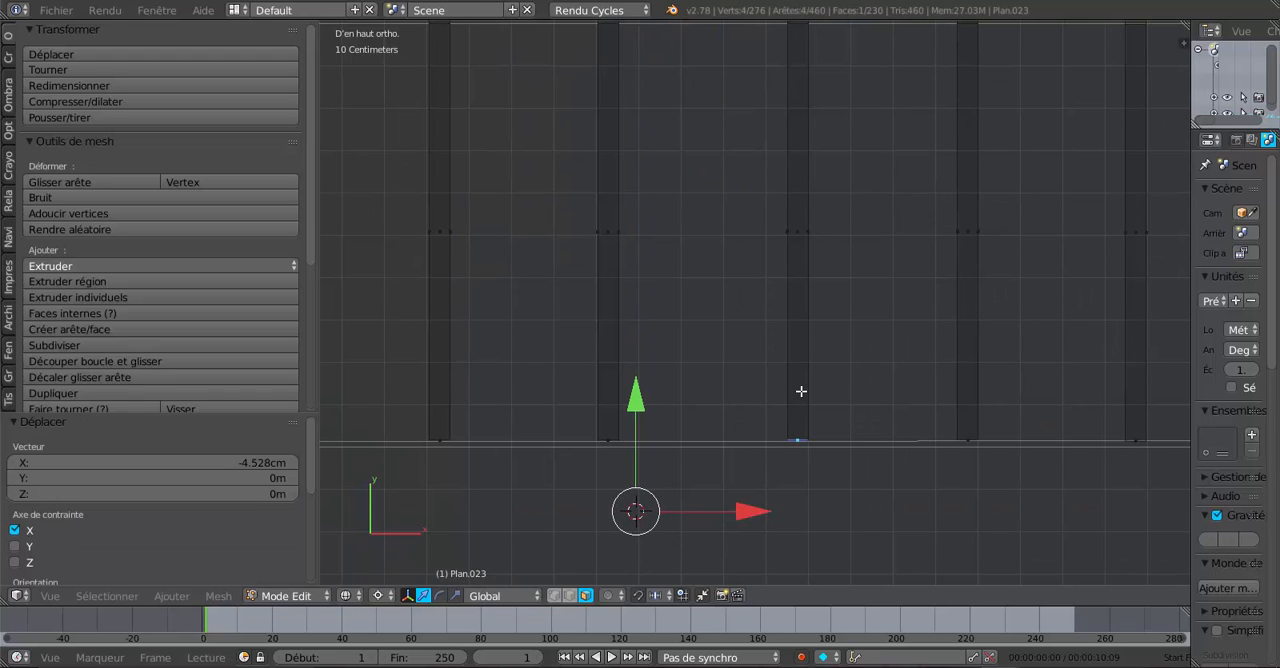
key(ctrl+l)
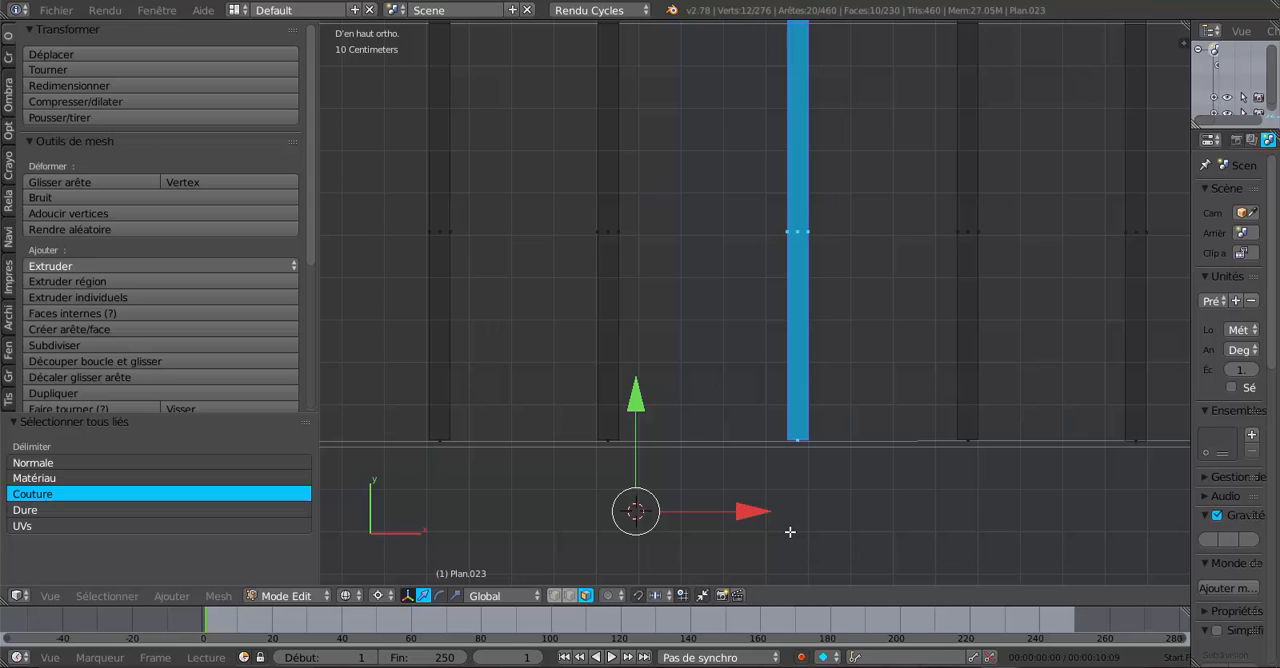
key(g)
key(x)
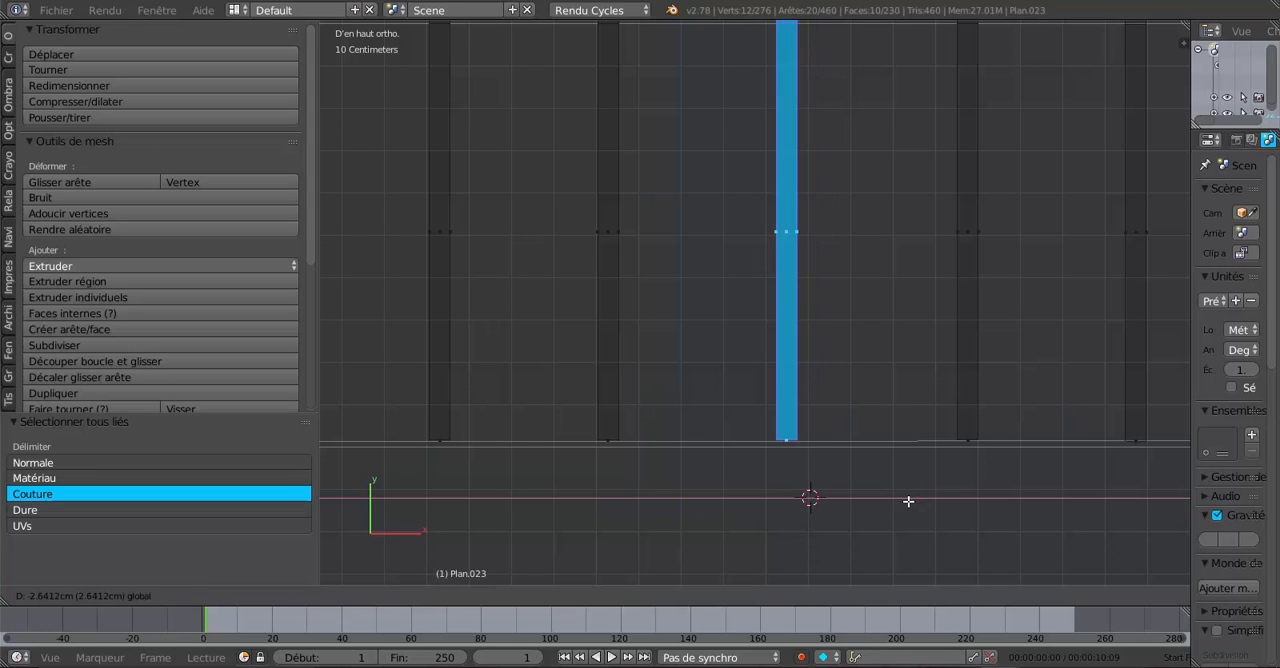
click(901, 502)
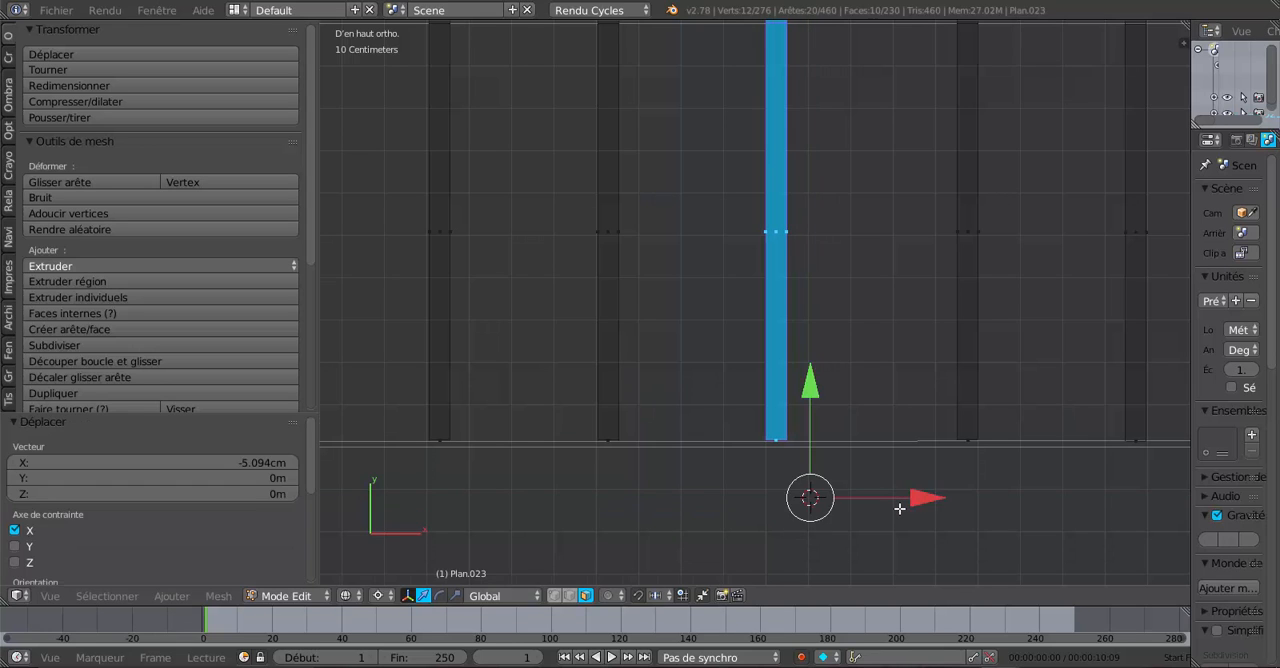
- Select the whole eleventh rafter pair running along Y and shift it about 5.1 cm in negative X
scroll(899, 498, down, 5)
scroll(899, 500, up, 6)
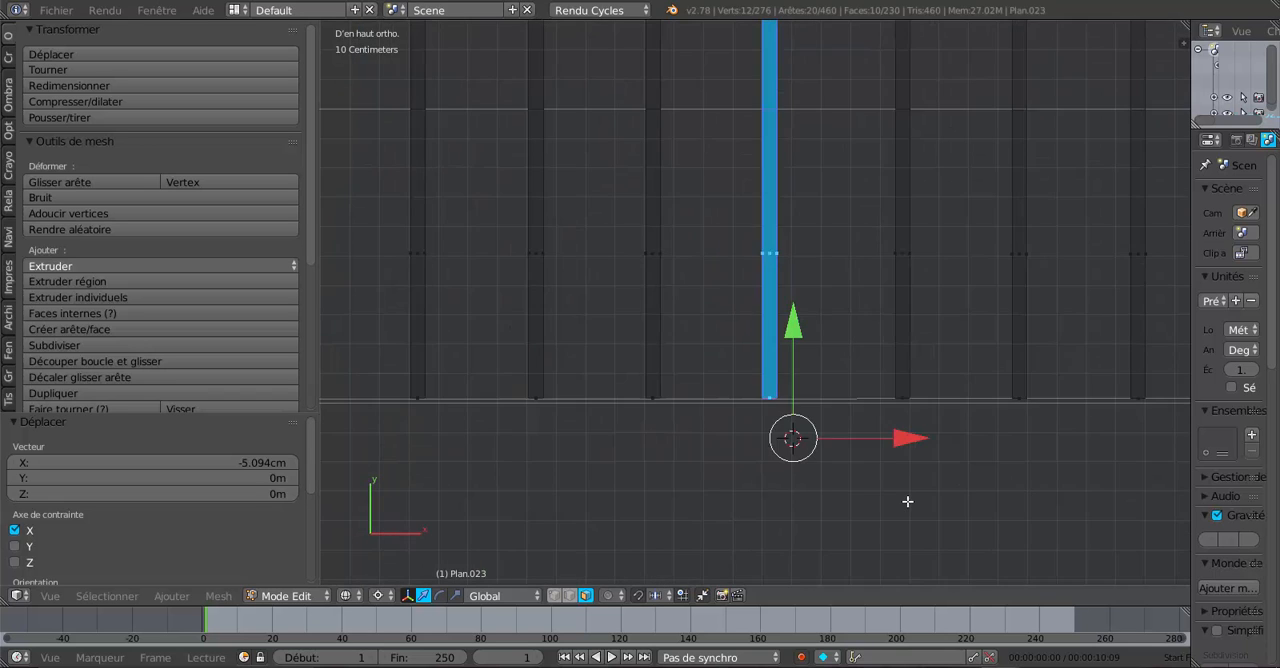
shift+middle_drag(899, 504, 771, 448)
scroll(837, 397, up, 4)
right_click(848, 436)
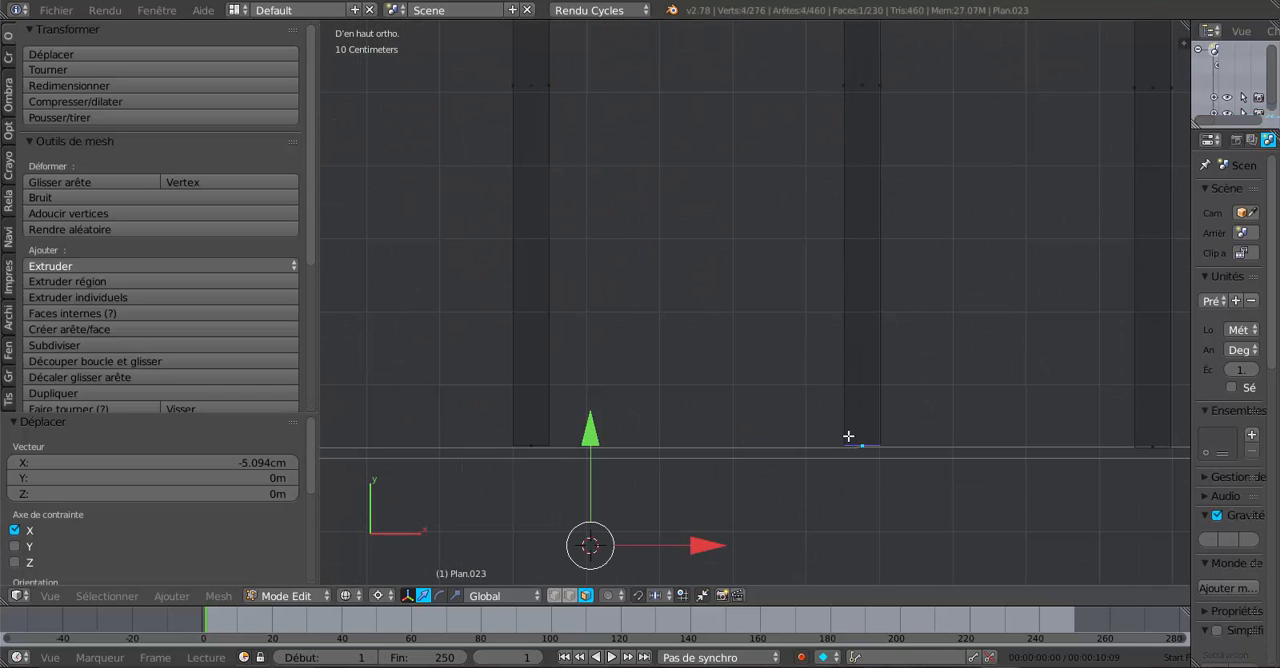
key(ctrl+l)
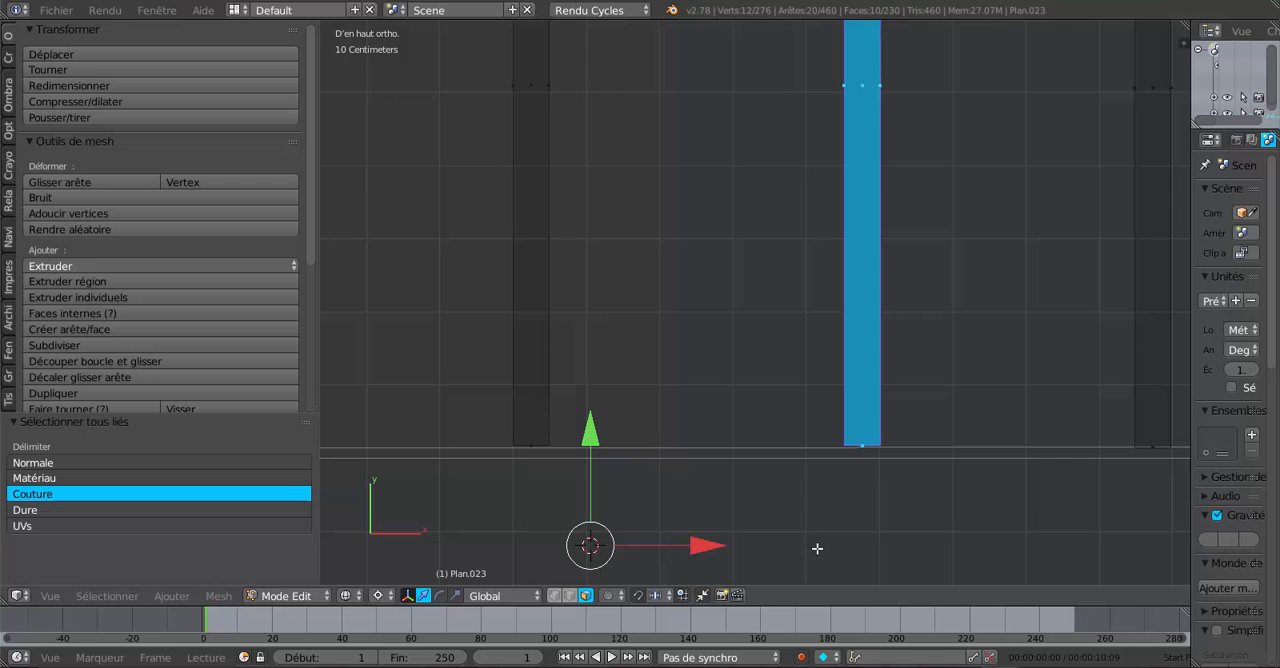
click(833, 532)
key(g)
key(x)
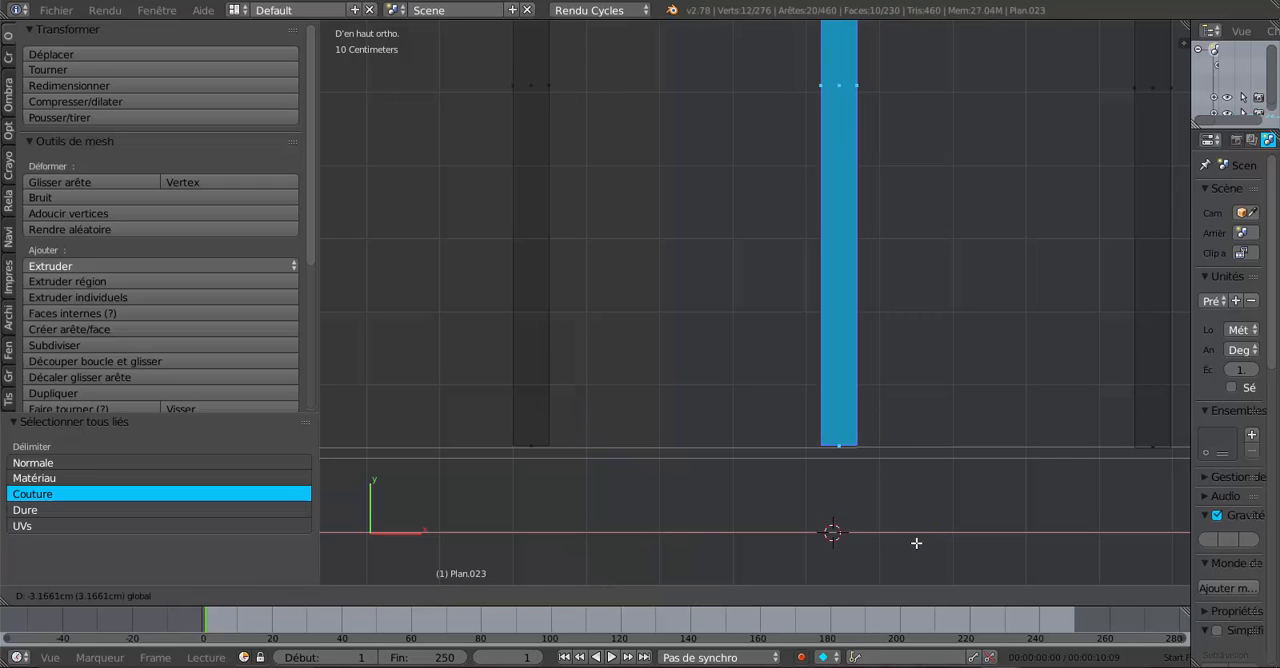
click(902, 552)
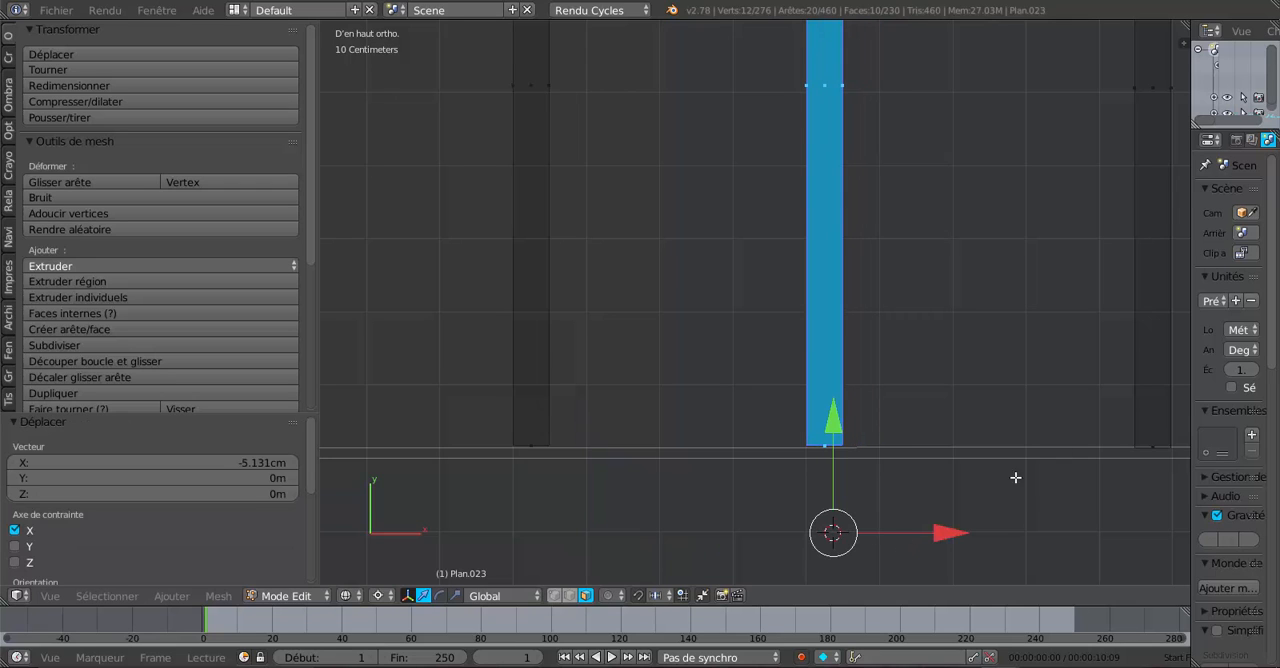
- Select the whole twelfth rafter pair running along Y and shift it about 4.6 cm in negative X
right_click(1143, 421)
key(ctrl+l)
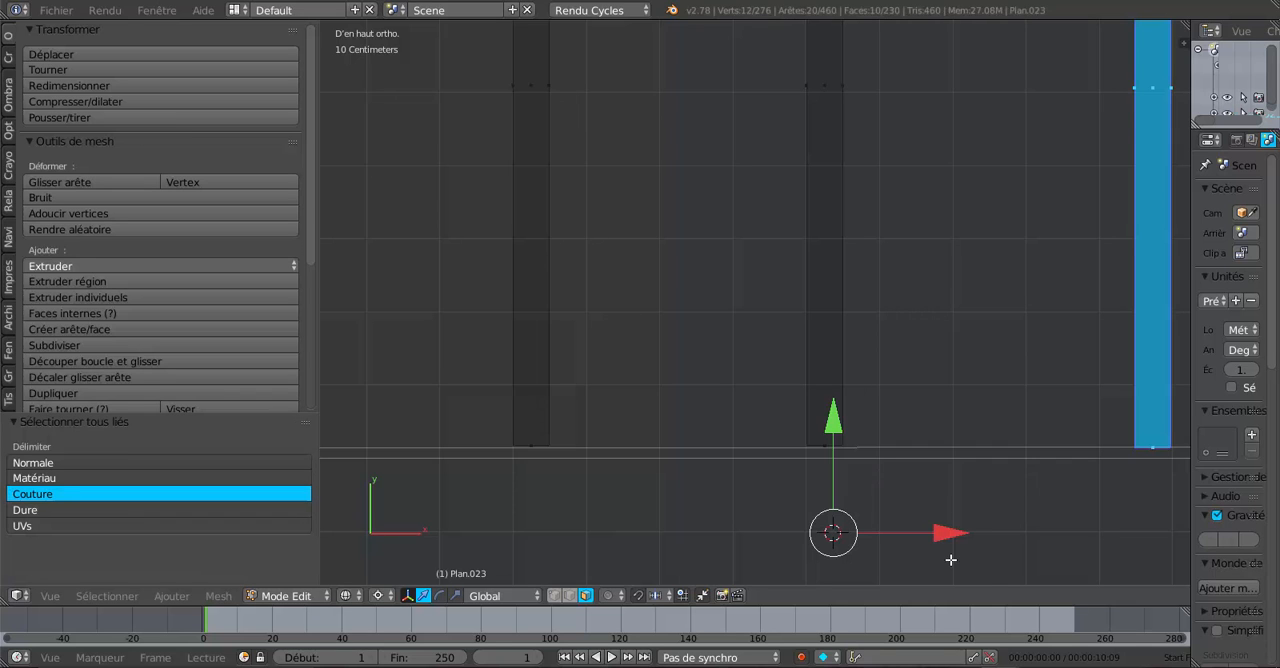
scroll(960, 554, down, 4)
shift+middle_drag(907, 522, 743, 477)
scroll(760, 467, up, 4)
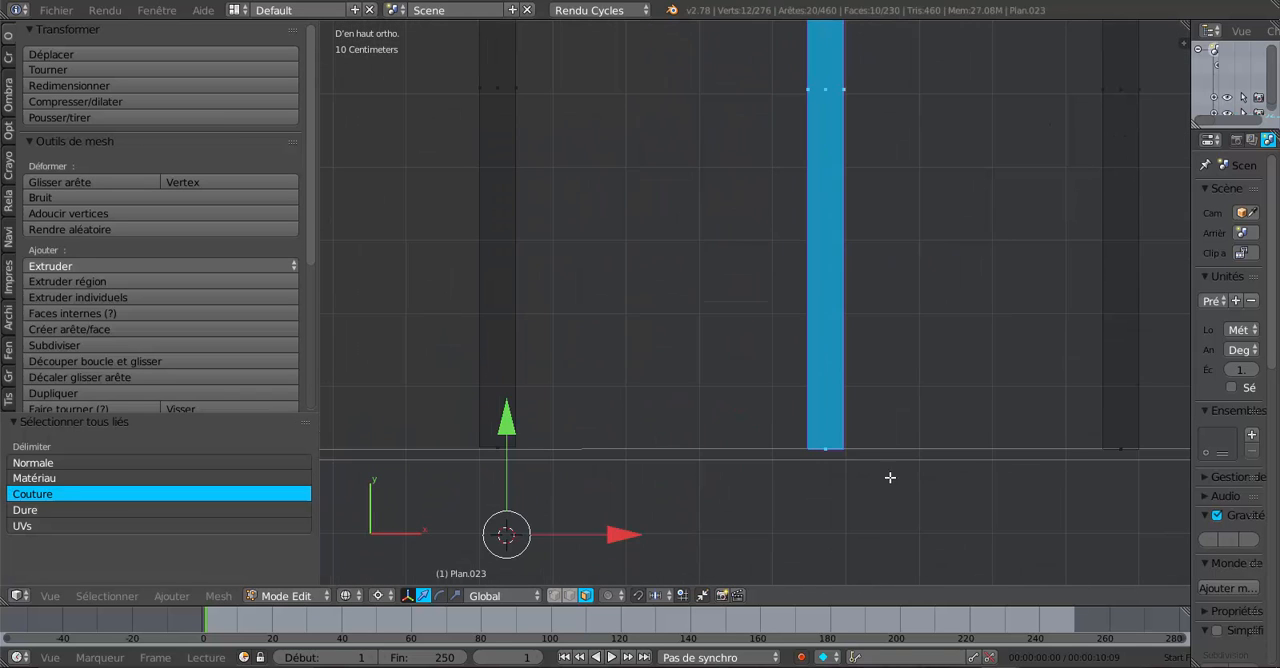
click(877, 508)
key(g)
key(x)
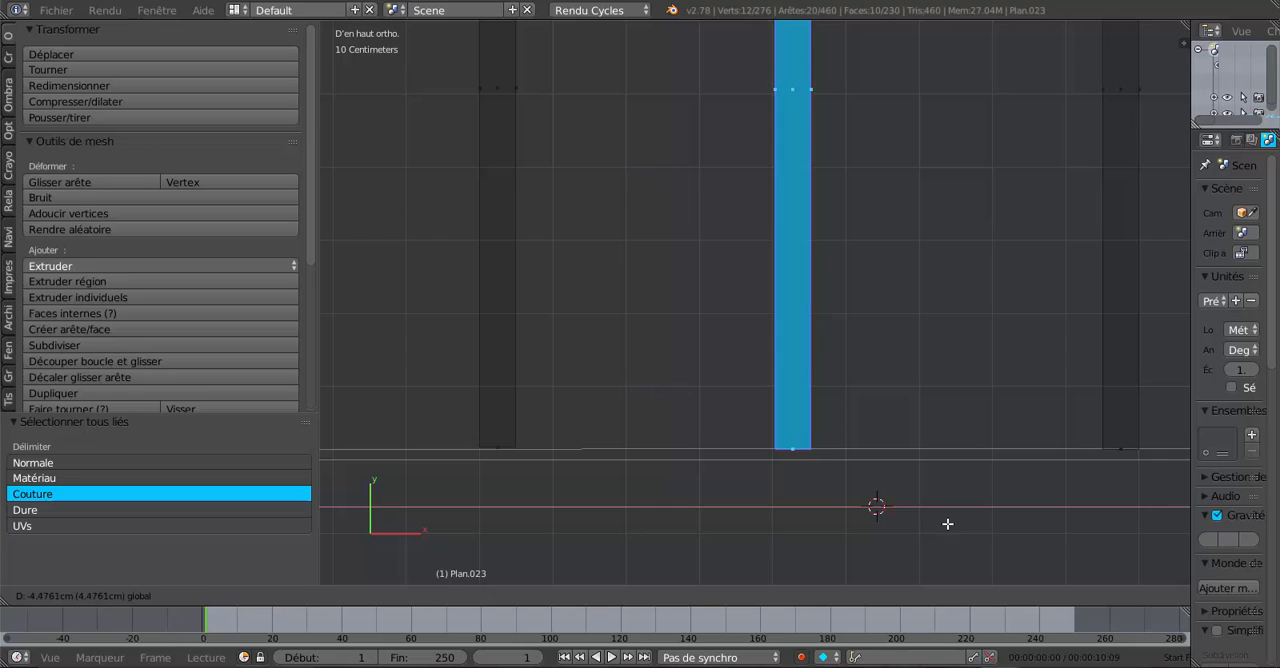
drag(948, 524, 947, 525)
- Select the whole thirteenth rafter pair running along Y and shift it about 5 cm in negative X
right_click(1113, 451)
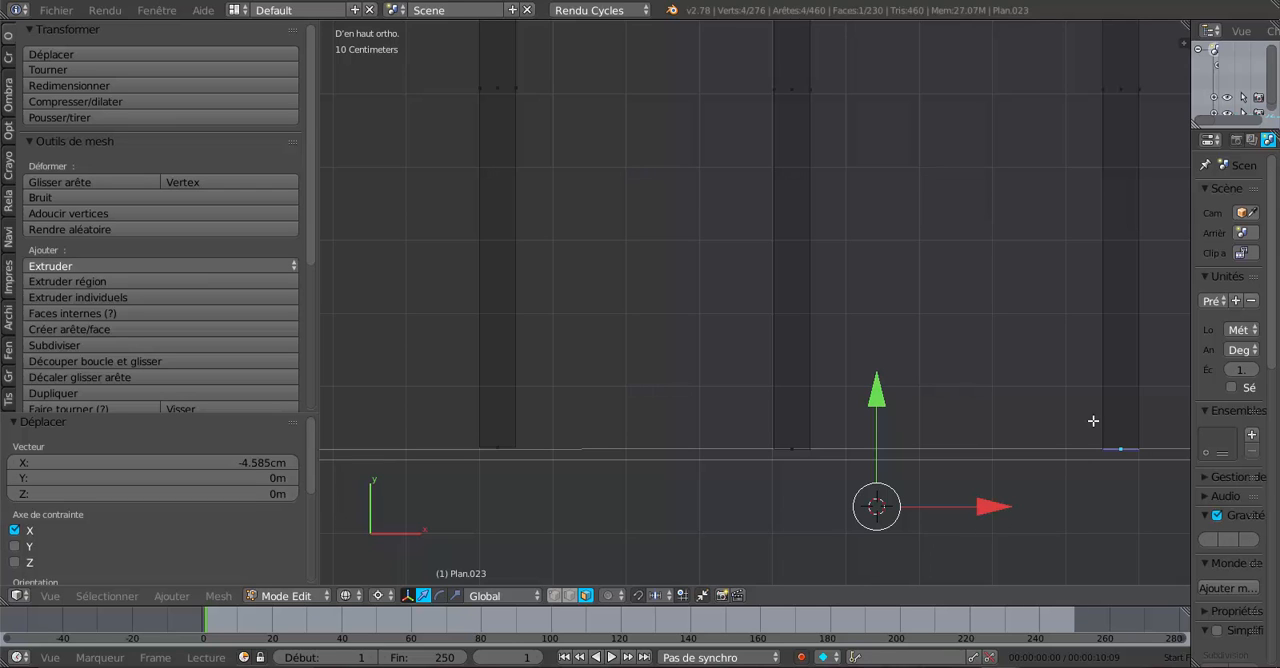
key(ctrl+l)
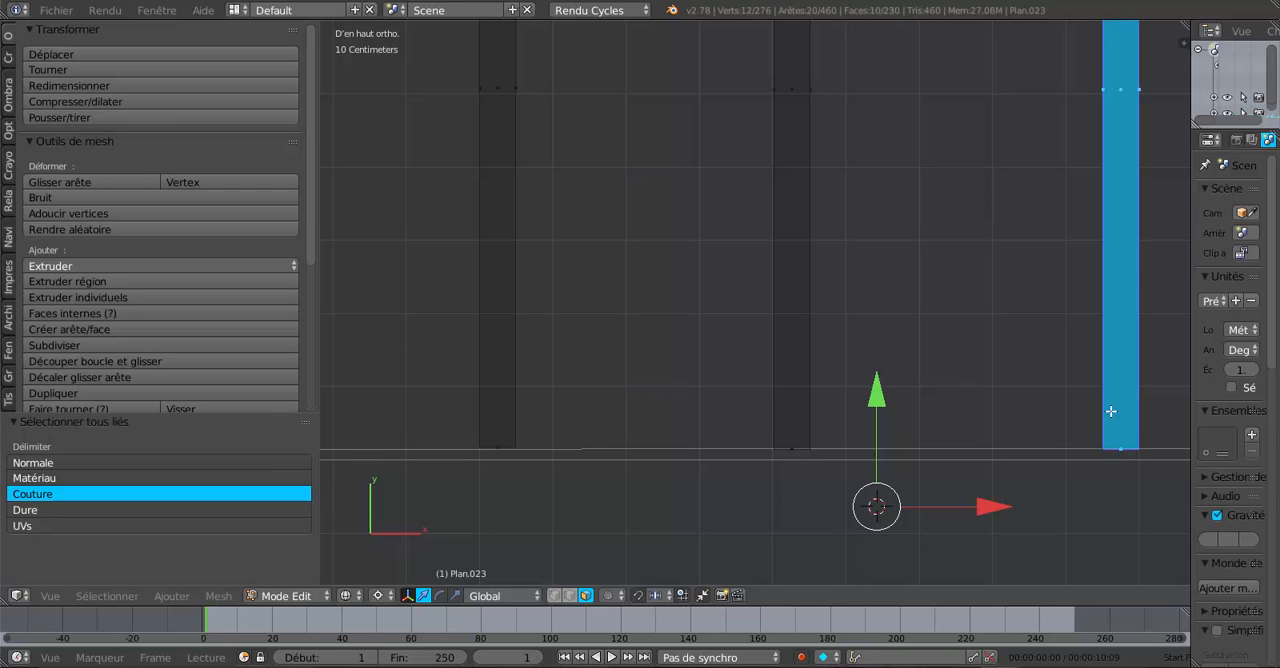
scroll(1110, 412, down, 1)
shift+middle_drag(1106, 418, 884, 397)
scroll(903, 503, up, 3)
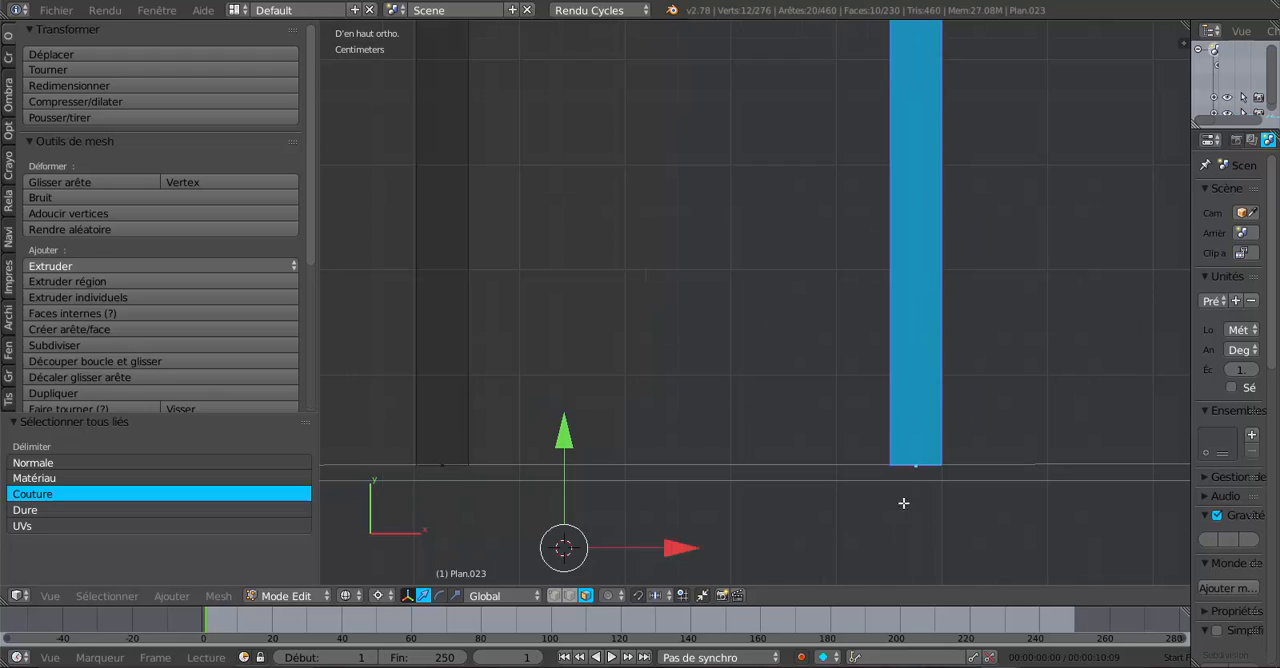
click(923, 533)
key(g)
key(x)
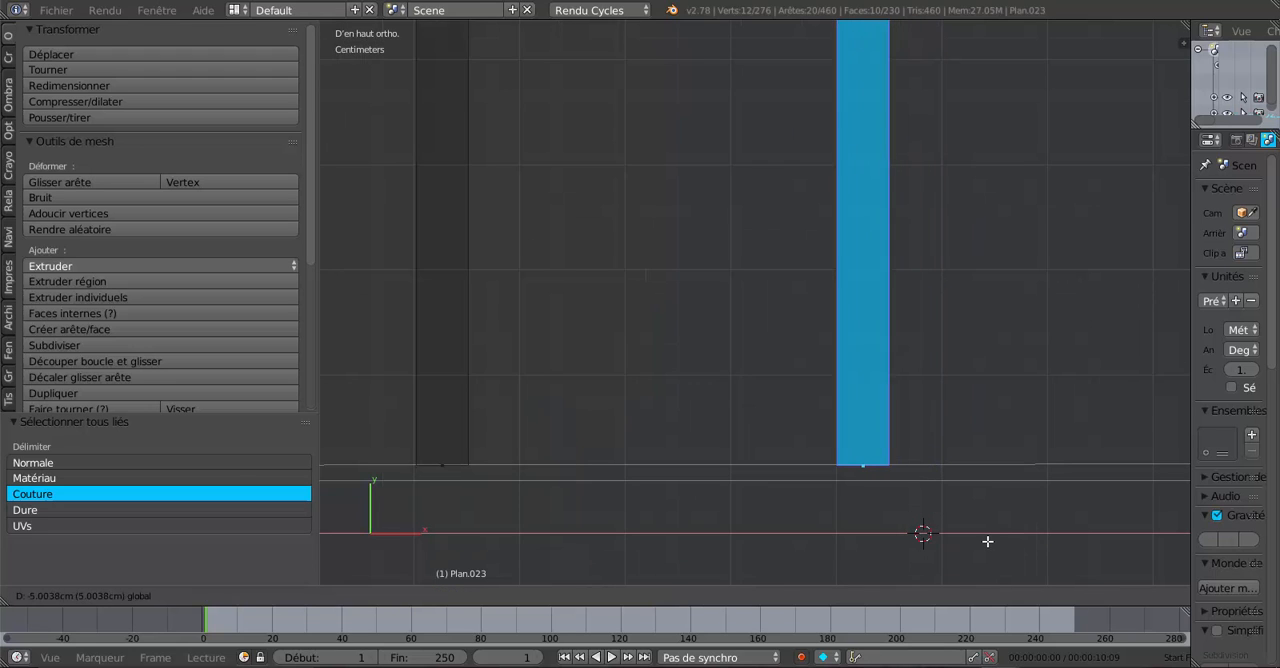
click(988, 540)
- Select the whole fourteenth and last rafter pair running along Y and shift it about 4.7 cm in negative X
scroll(988, 541, down, 3)
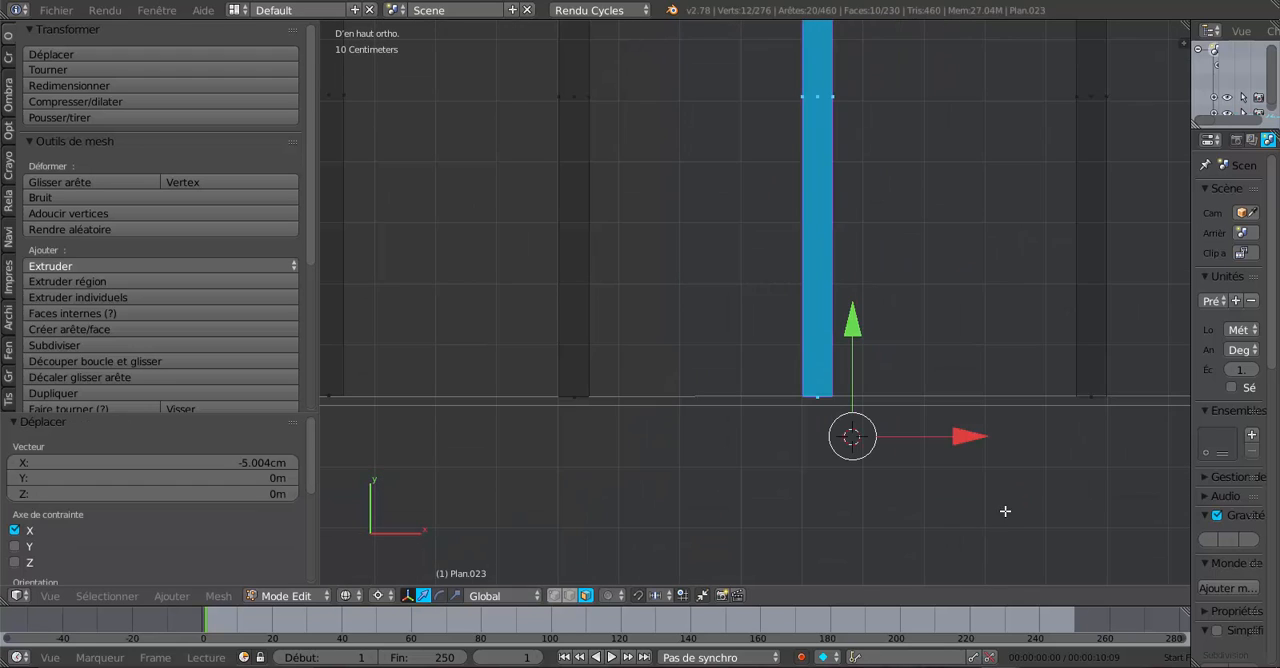
shift+middle_drag(1012, 510, 739, 513)
right_click(813, 398)
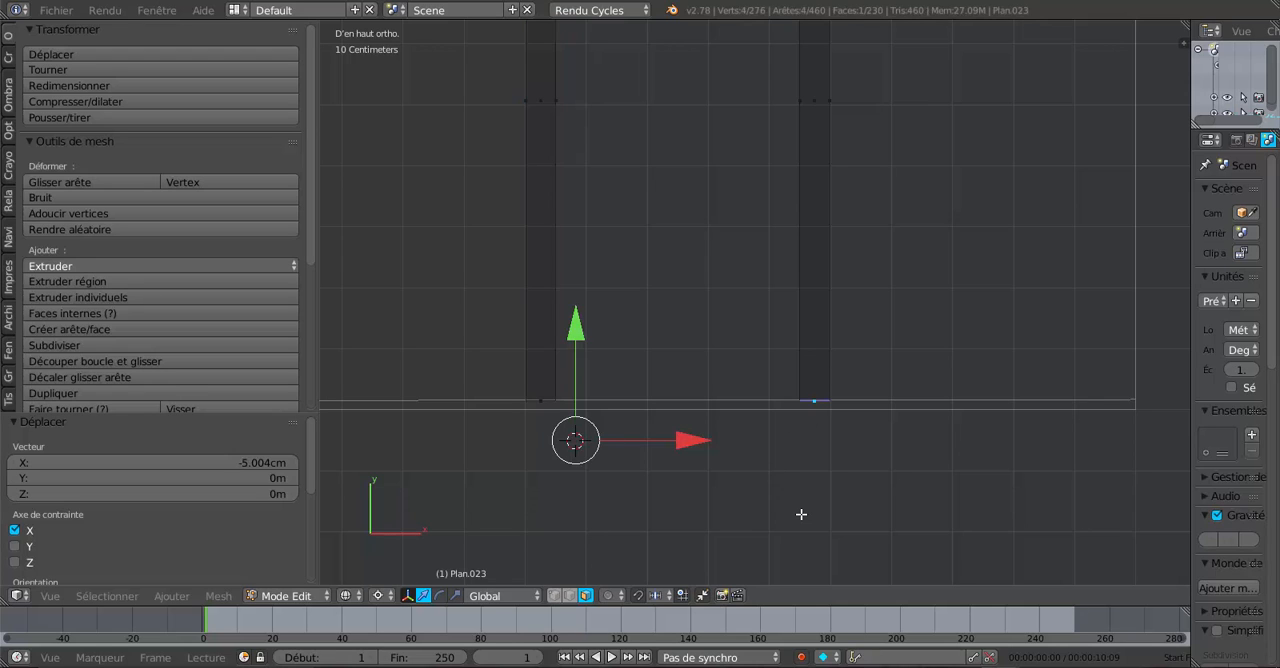
key(ctrl+l)
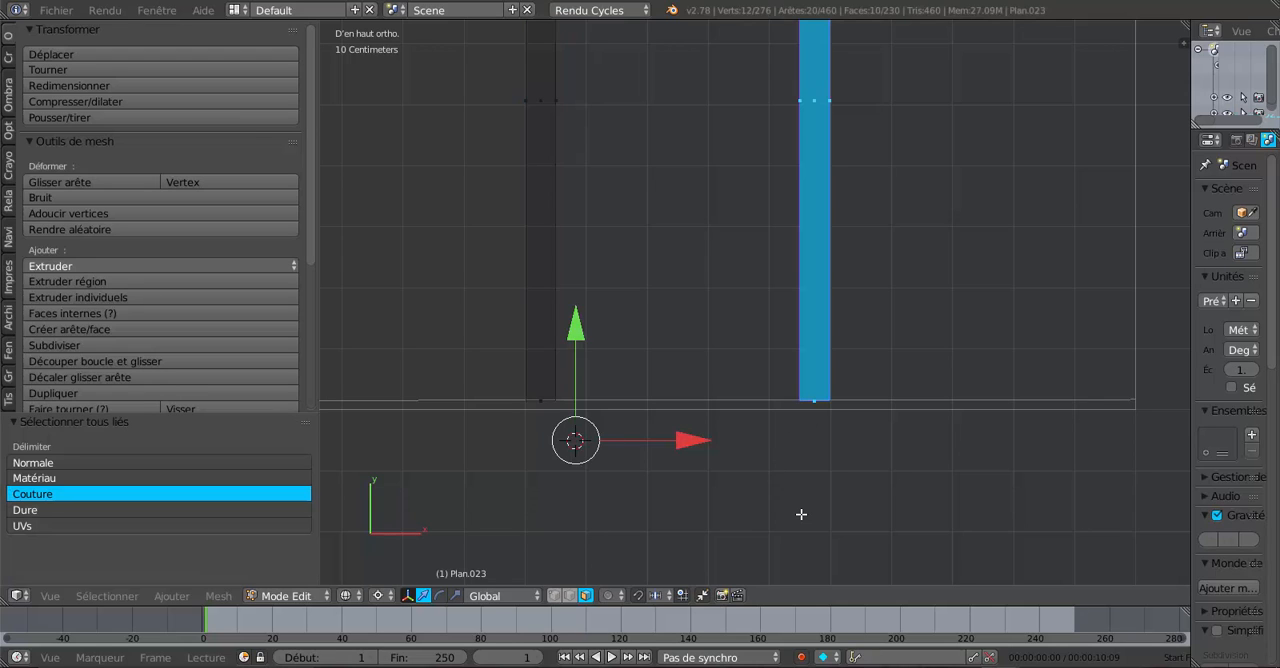
click(829, 466)
key(g)
key(x)
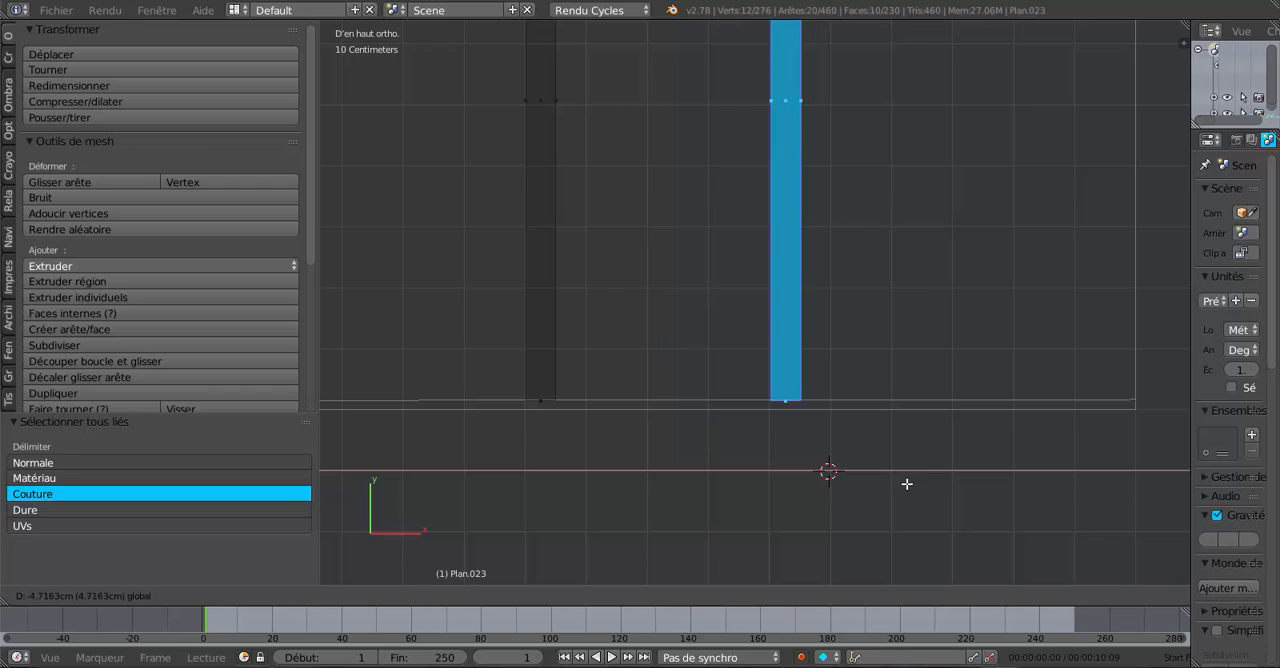
click(907, 483)
- Examine the rafter spacing along both wings and the free end of the wing running along Y
scroll(906, 484, down, 3)
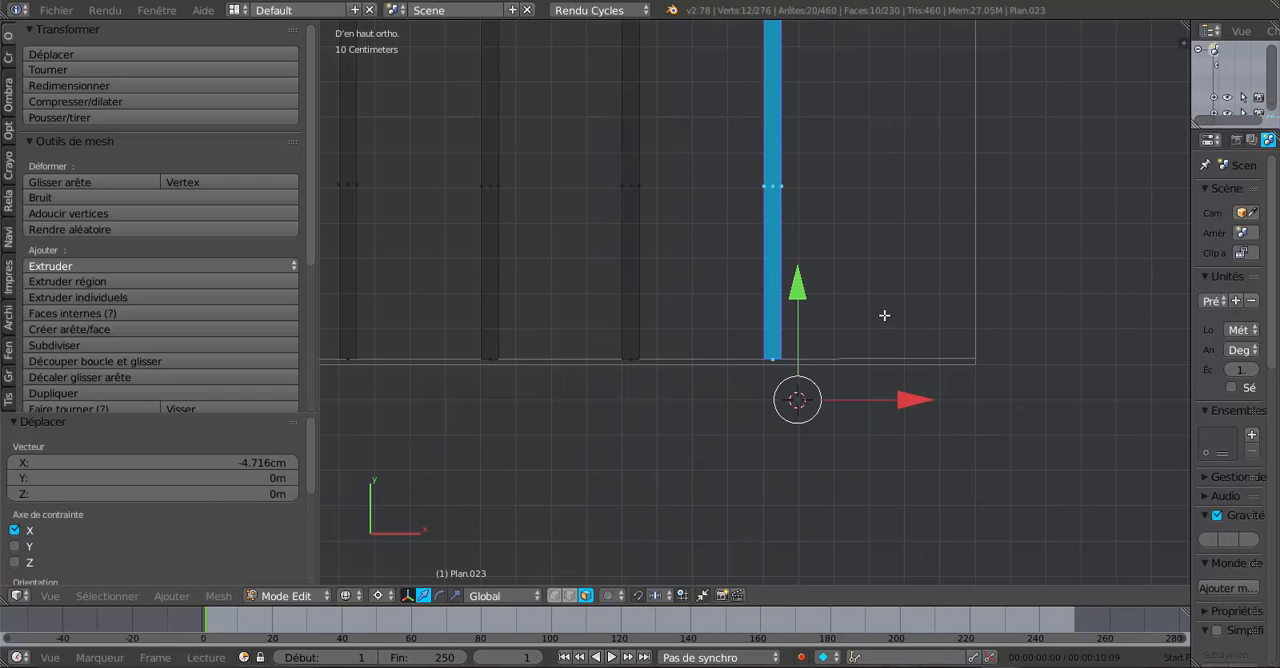
scroll(891, 409, down, 3)
shift+middle_drag(786, 437, 1002, 455)
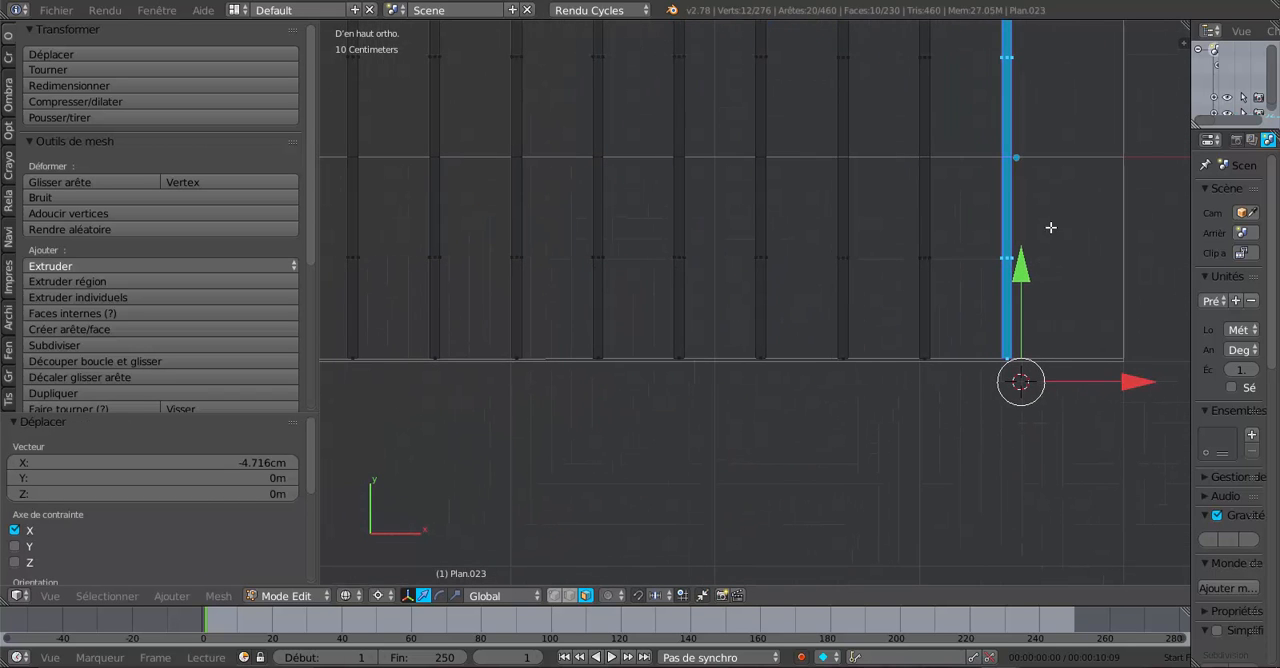
scroll(820, 486, down, 3)
shift+middle_drag(877, 449, 1013, 405)
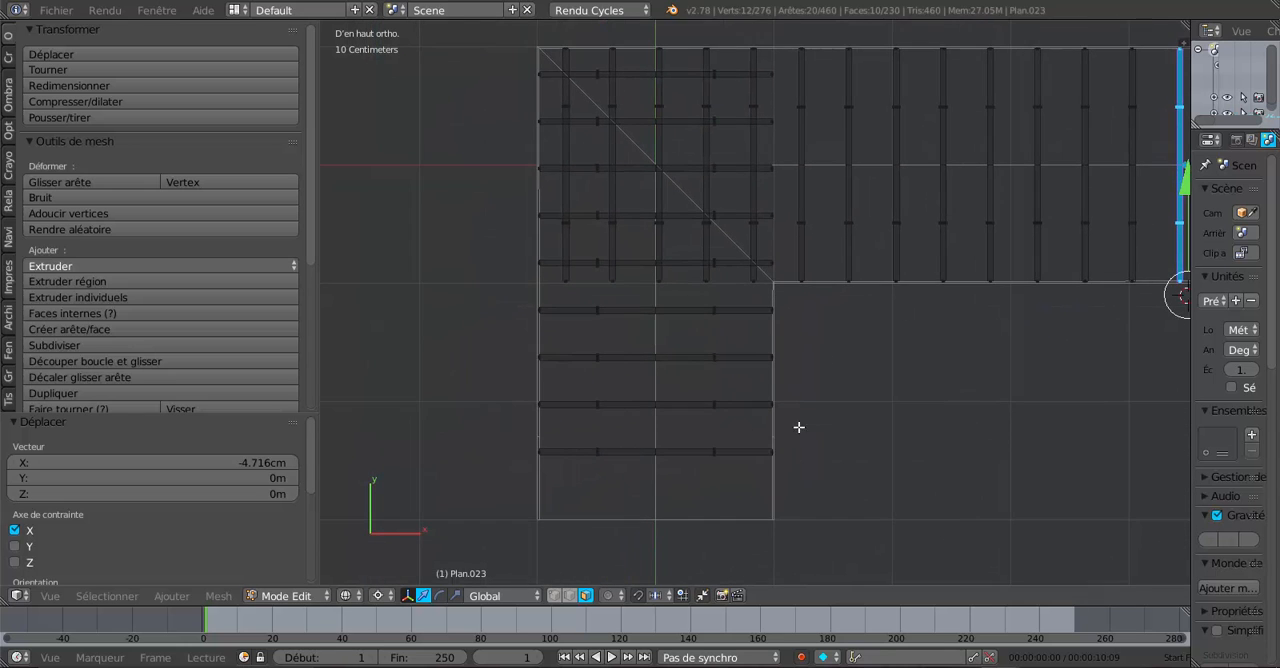
scroll(798, 427, up, 3)
shift+middle_drag(812, 358, 890, 430)
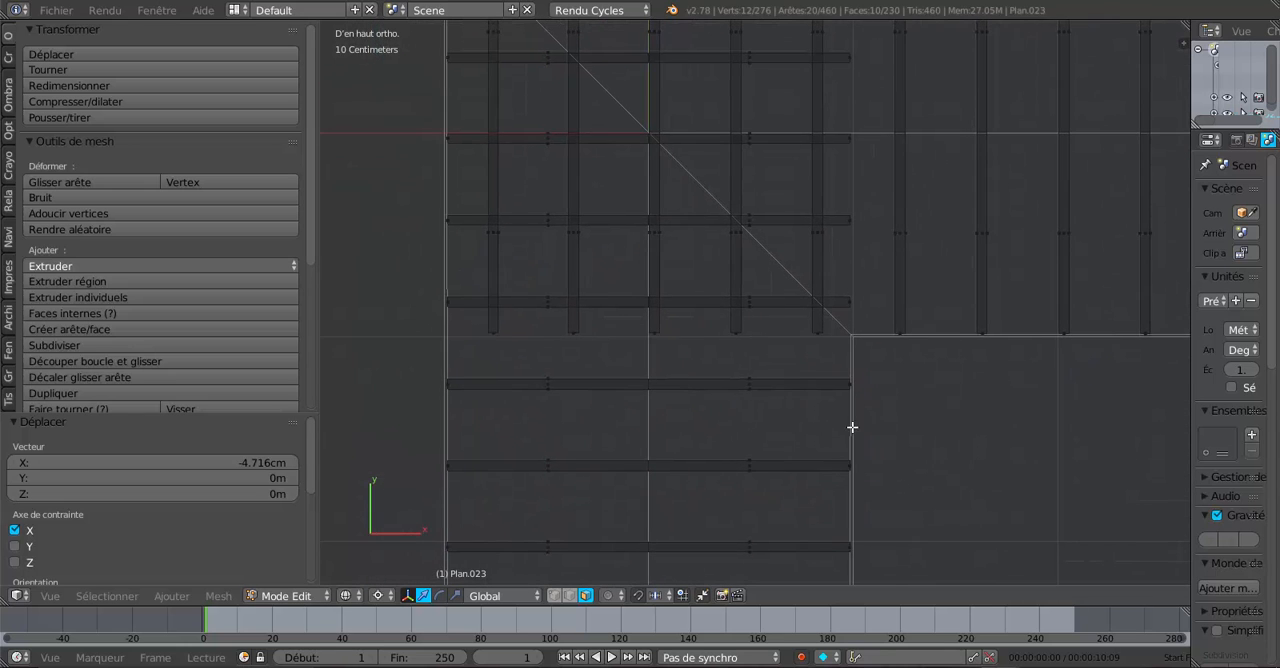
scroll(777, 396, down, 2)
scroll(823, 457, down, 2)
shift+middle_drag(814, 534, 814, 302)
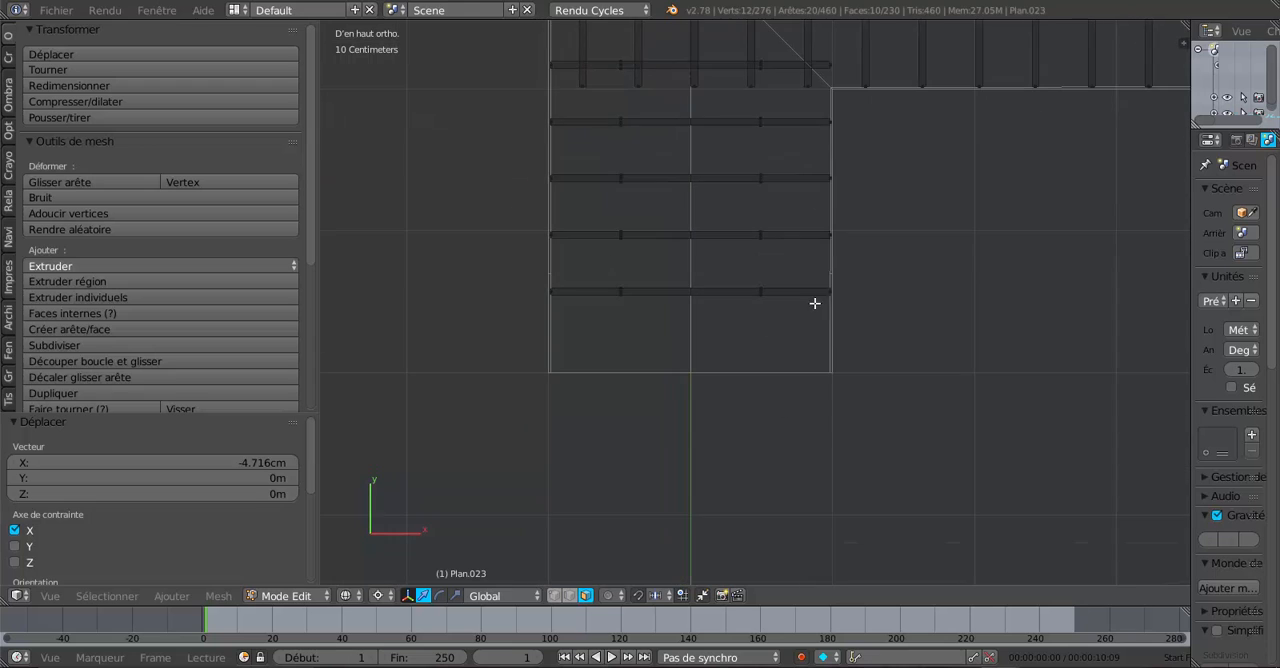
scroll(789, 354, up, 3)
scroll(788, 342, up, 2)
shift+middle_drag(790, 359, 795, 399)
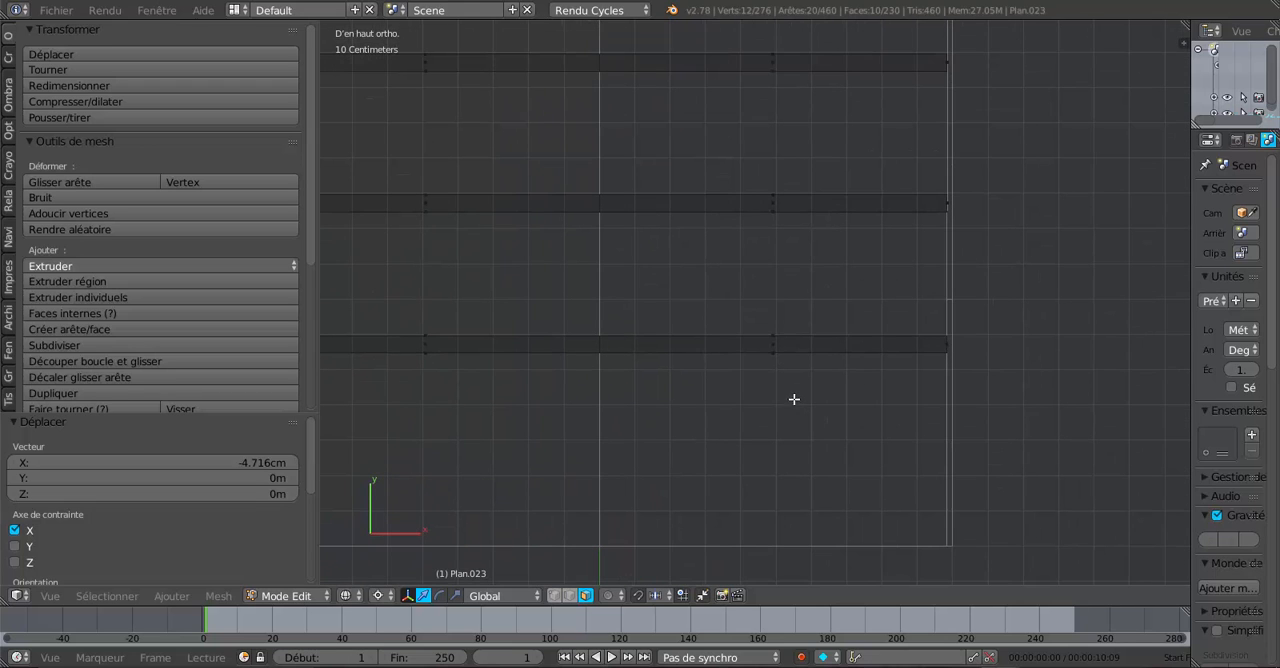
scroll(840, 237, down, 3)
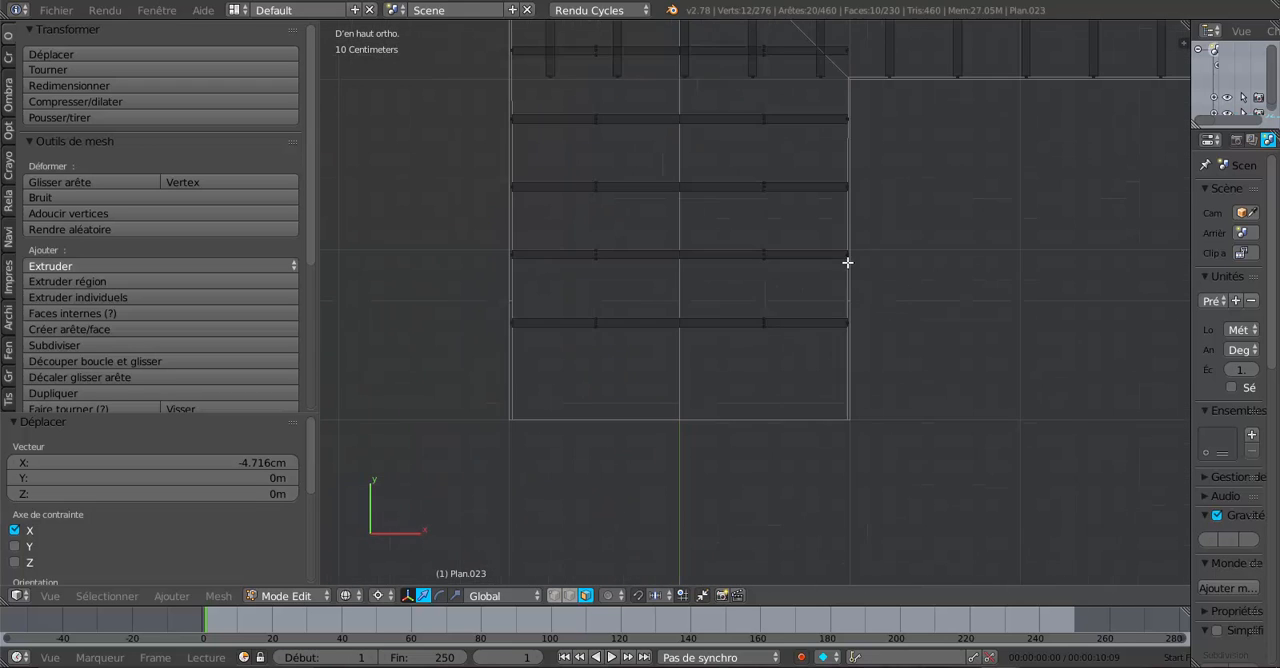
middle_drag(677, 351, 570, 456)
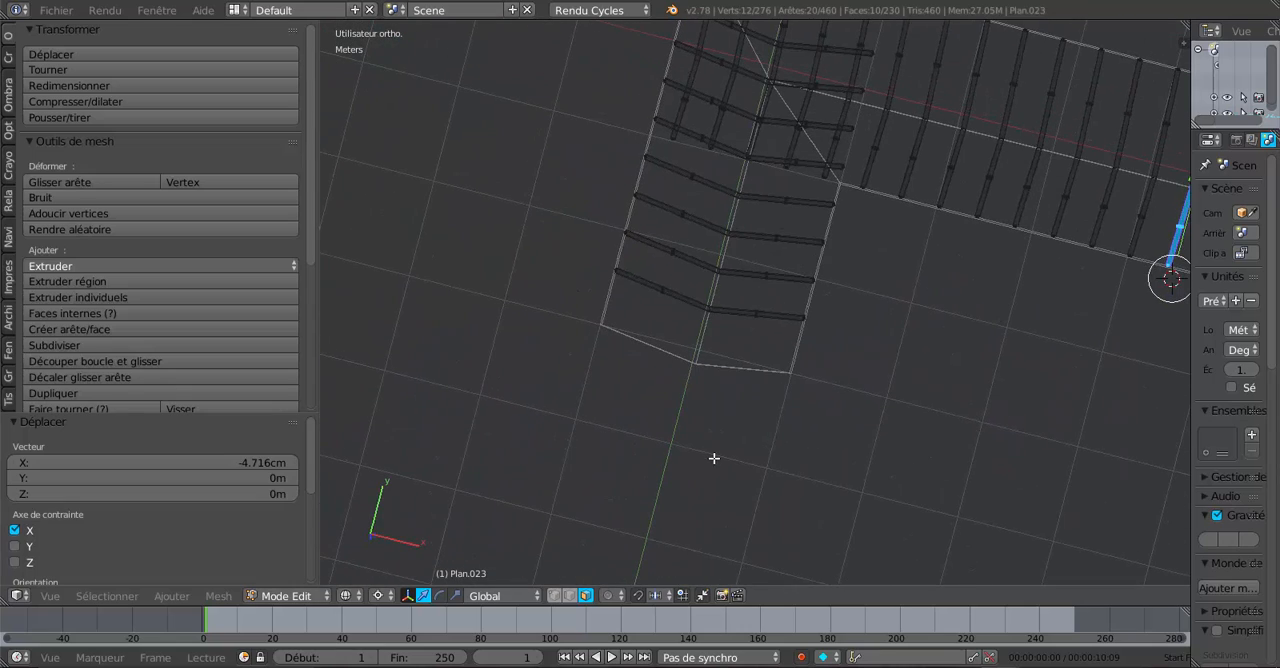
- Return the rafters to Object Mode and check from above how the corner crossings line up with the roof's diagonal
key(Tab)
key(KP_7)
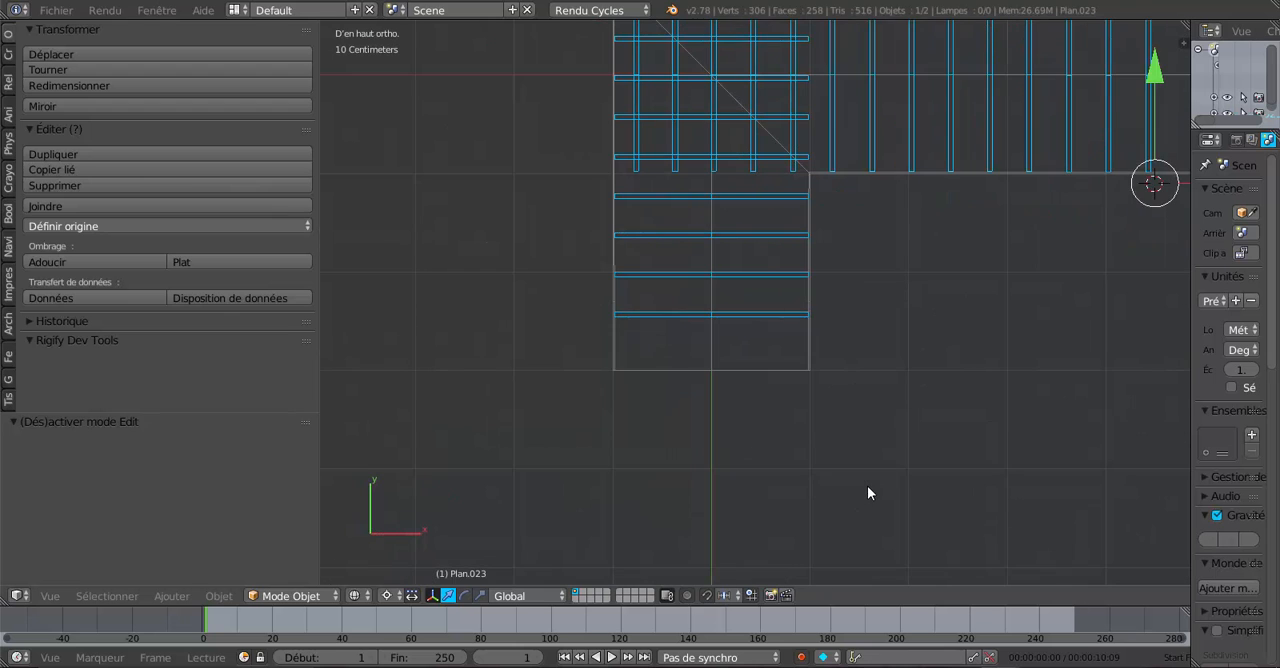
shift+middle_drag(935, 183, 866, 374)
scroll(812, 406, up, 5)
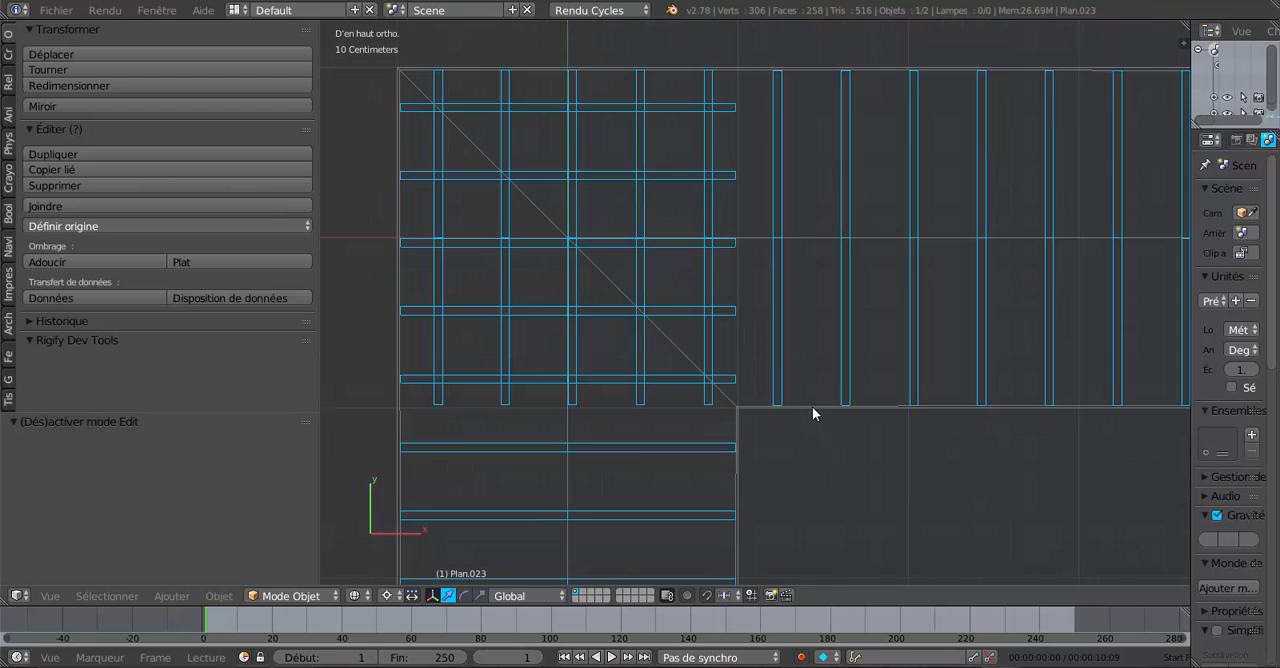
shift+middle_drag(749, 428, 834, 371)
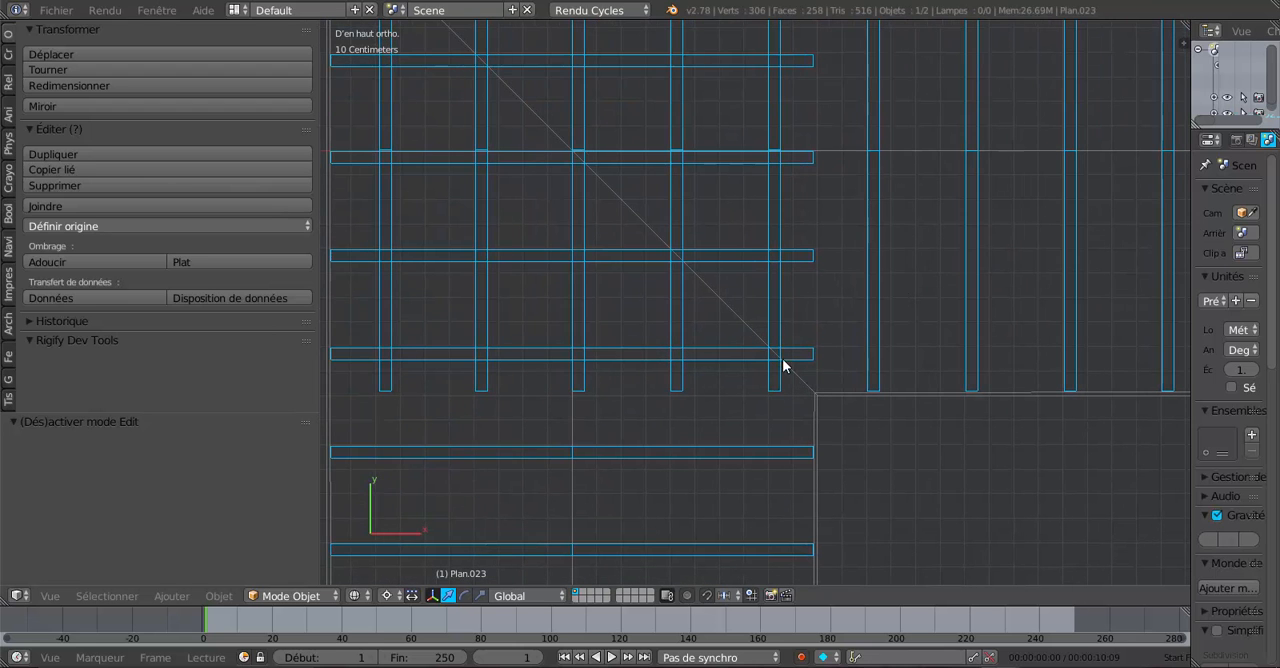
scroll(810, 210, down, 3)
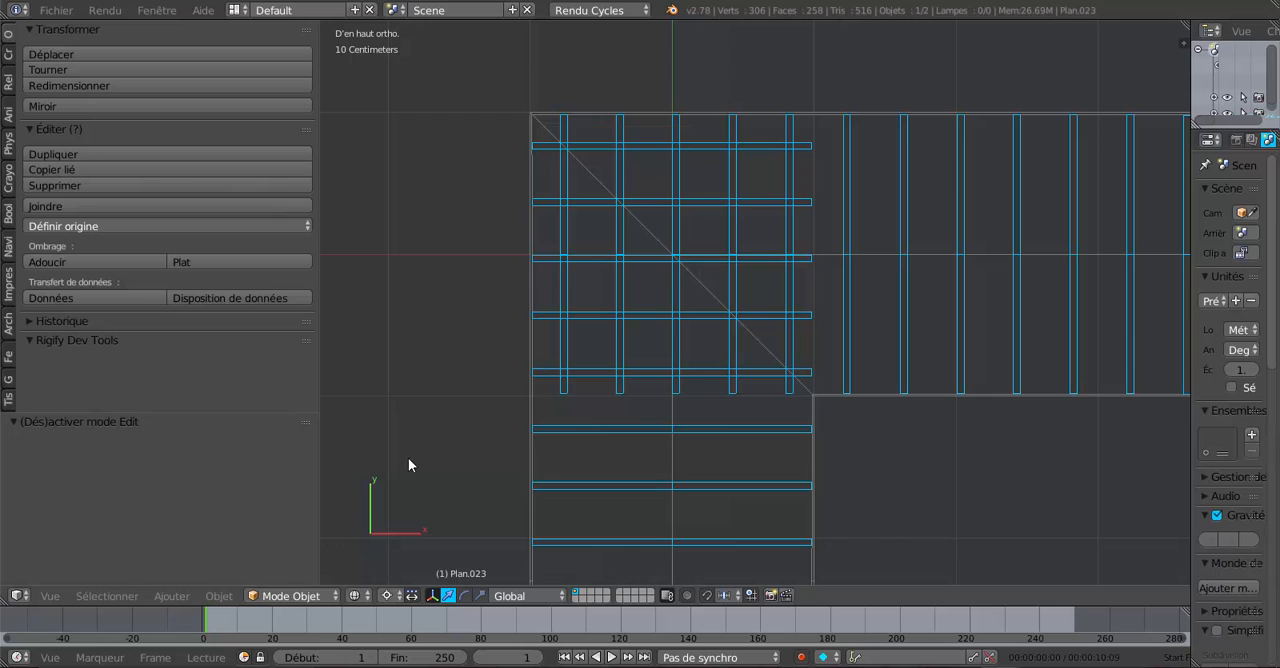
- Select the entire rafter mesh in Edit Mode and narrow the tool shelf to enlarge the top view of the corner
key(Tab)
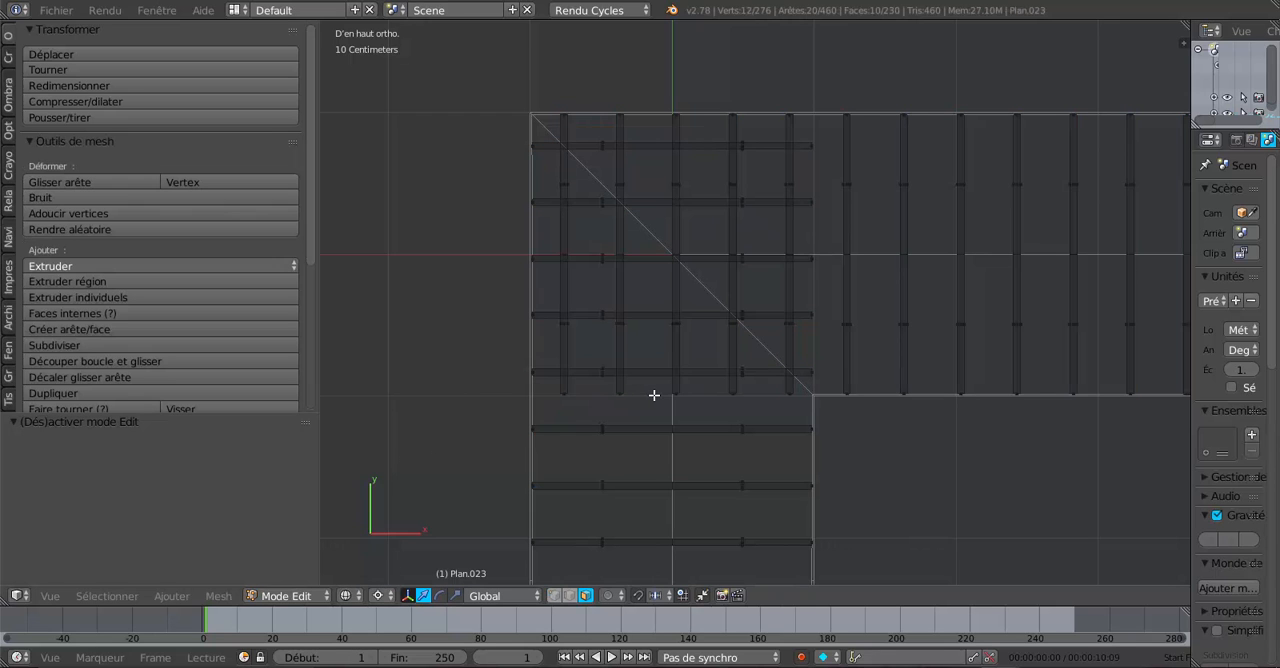
key(a)
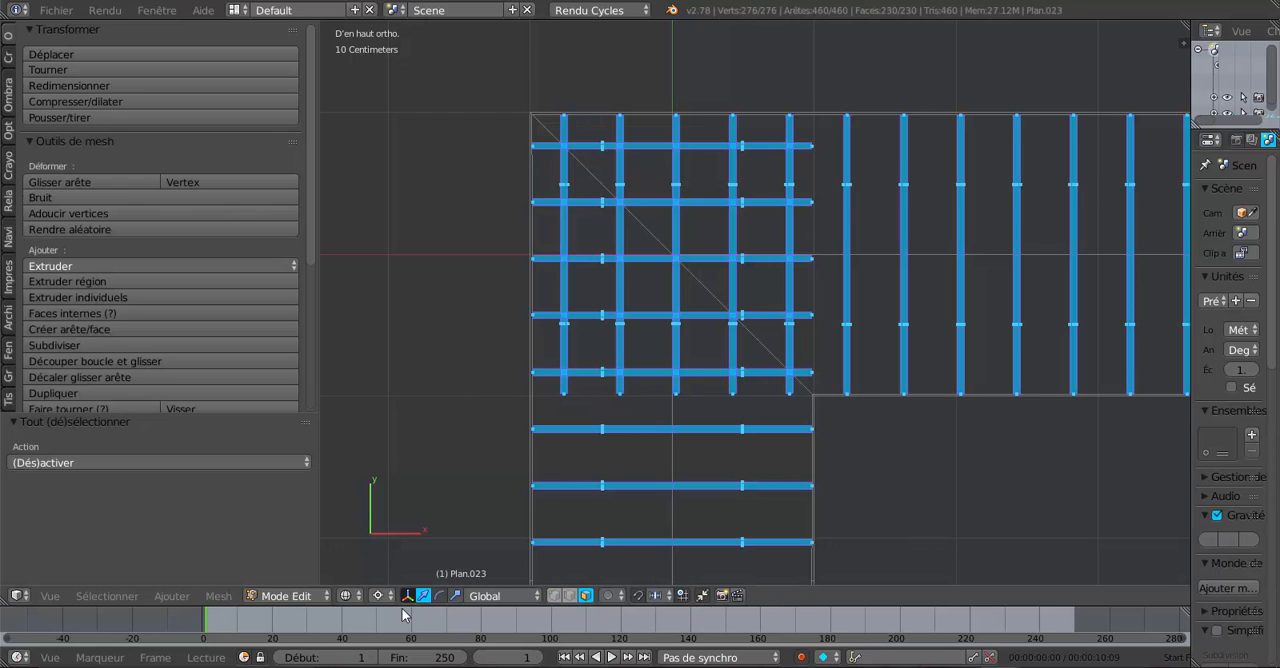
click(219, 596)
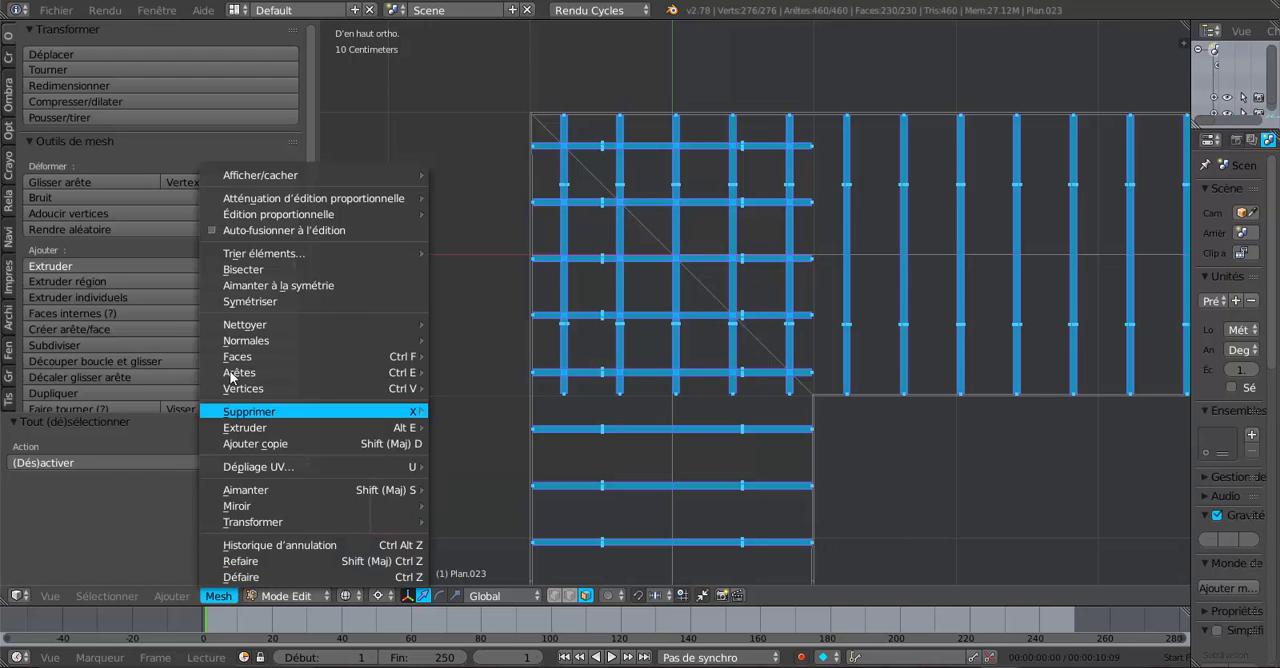
click(242, 269)
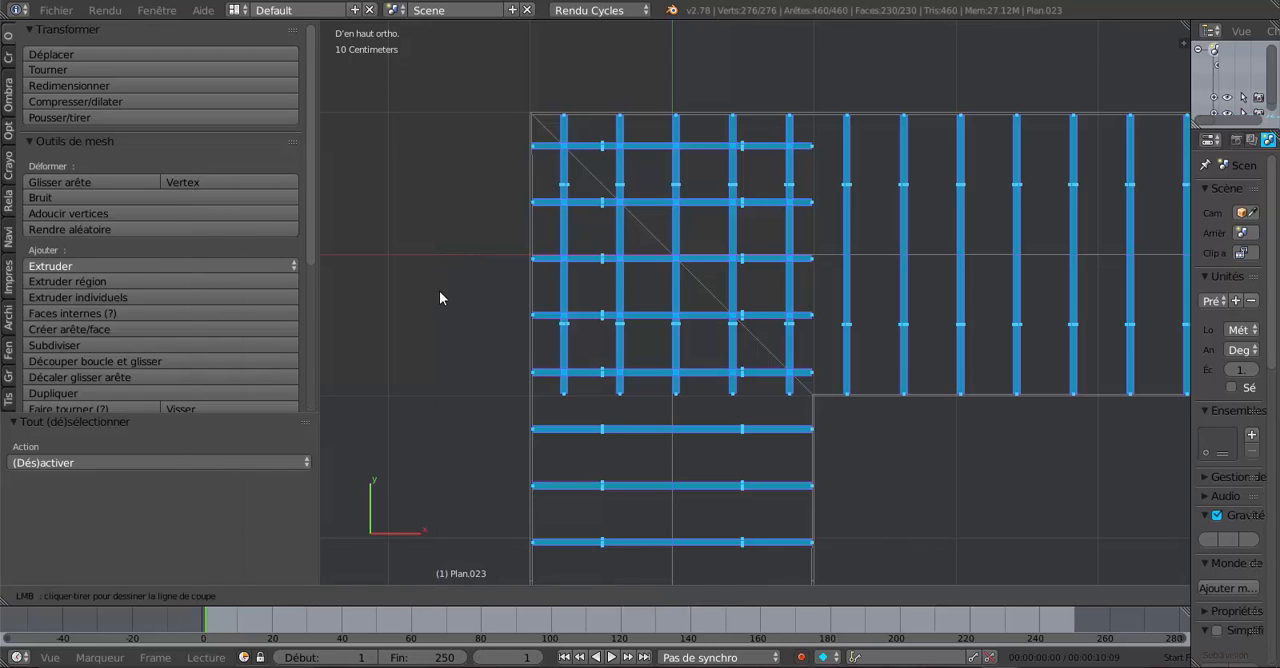
scroll(440, 293, down, 2)
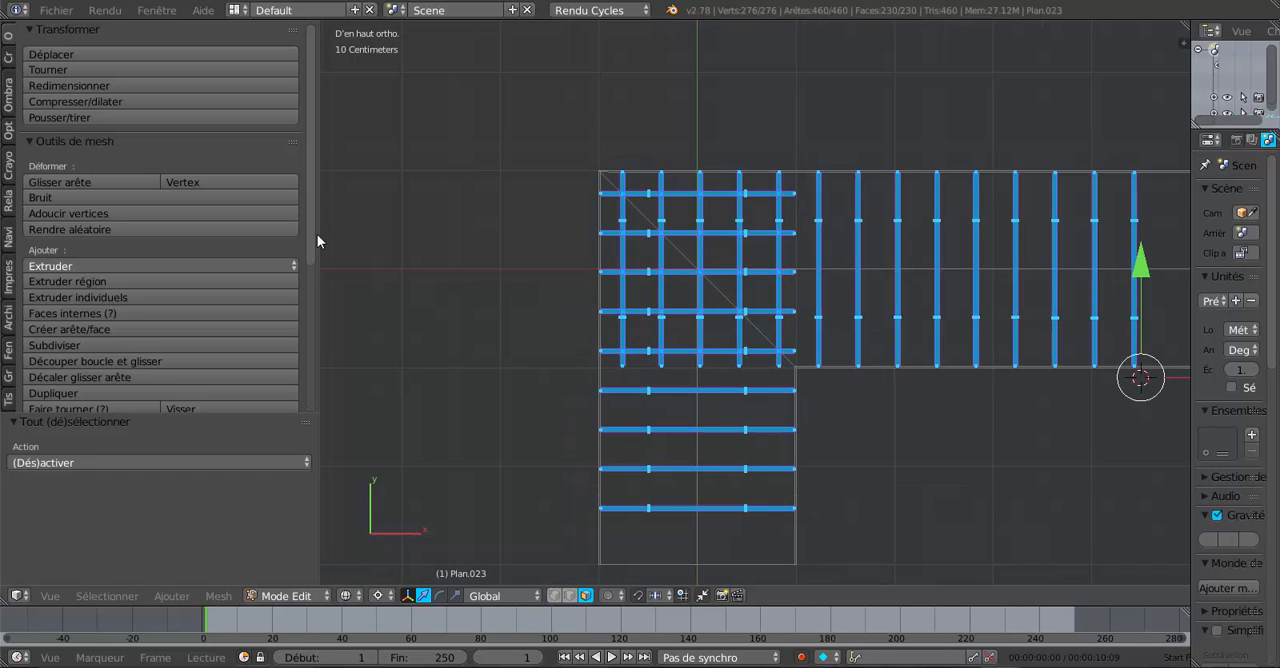
drag(312, 245, 189, 270)
scroll(435, 322, up, 3)
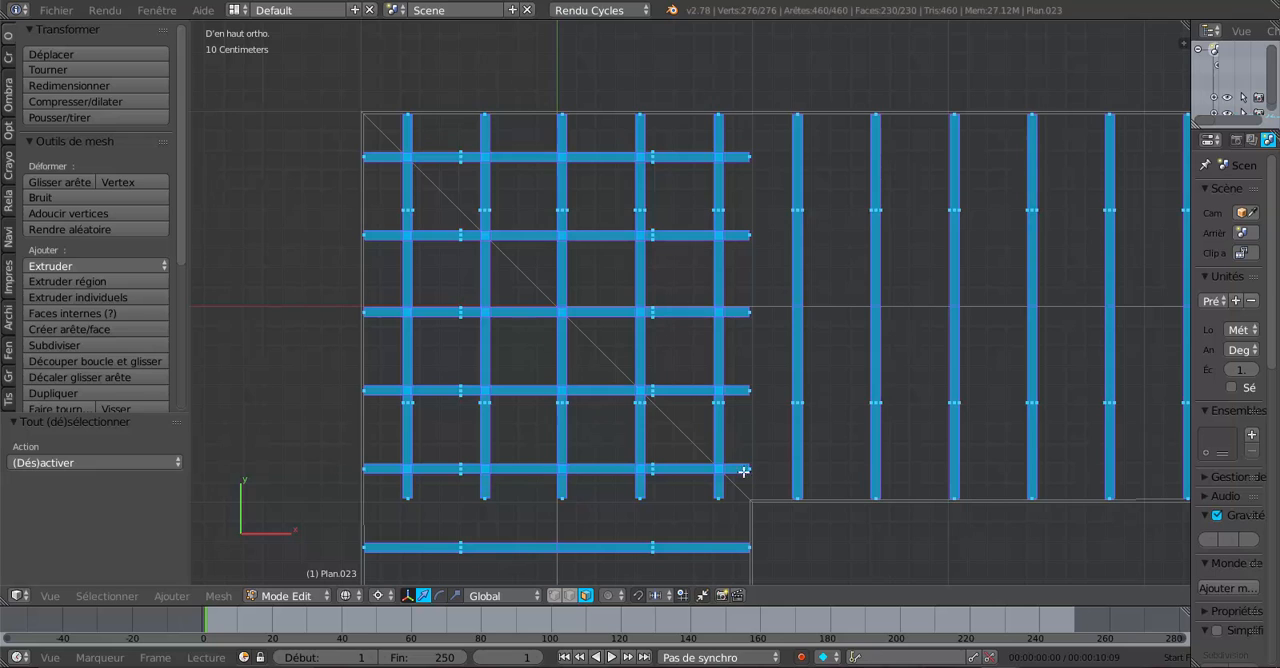
- Bisect all rafters along the roof's diagonal with a cut line from the outer corner through and past the inner corner
click(216, 596)
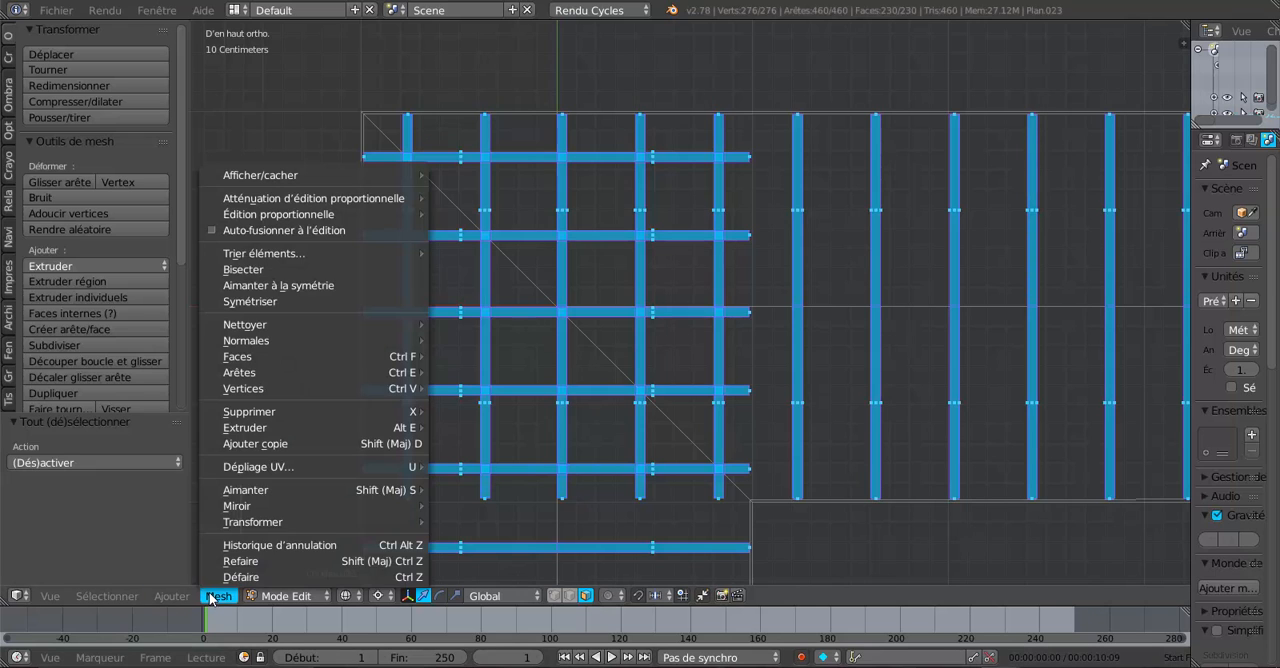
click(240, 271)
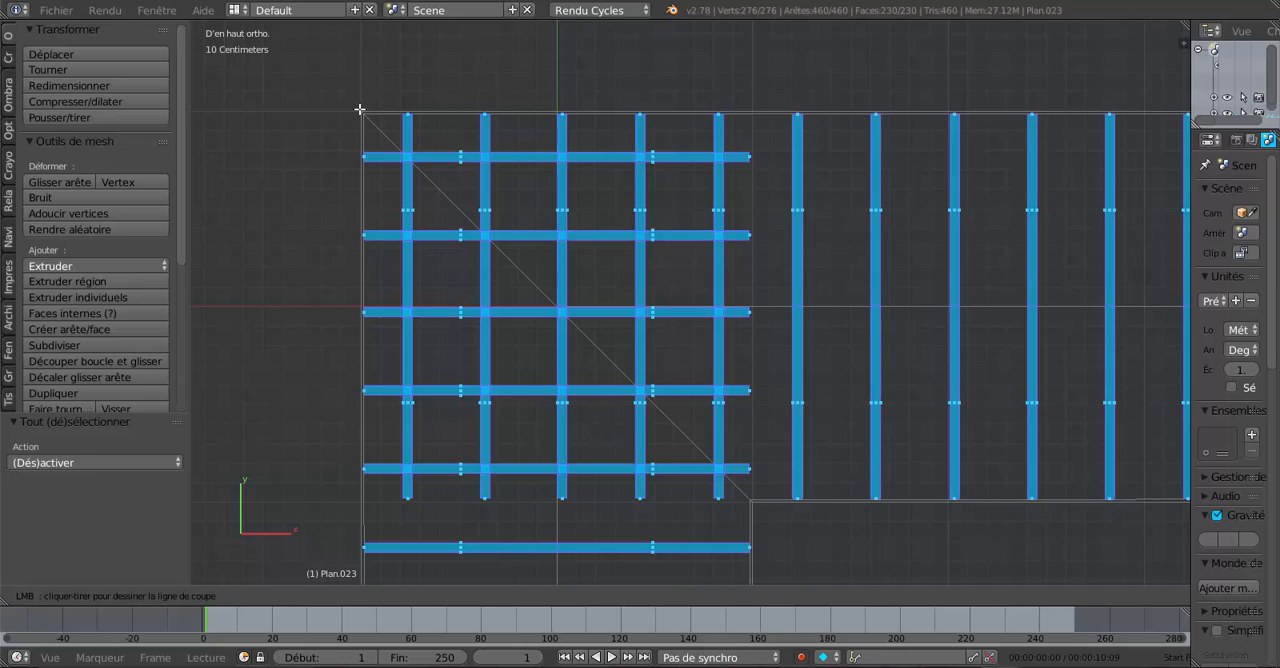
drag(360, 109, 360, 109)
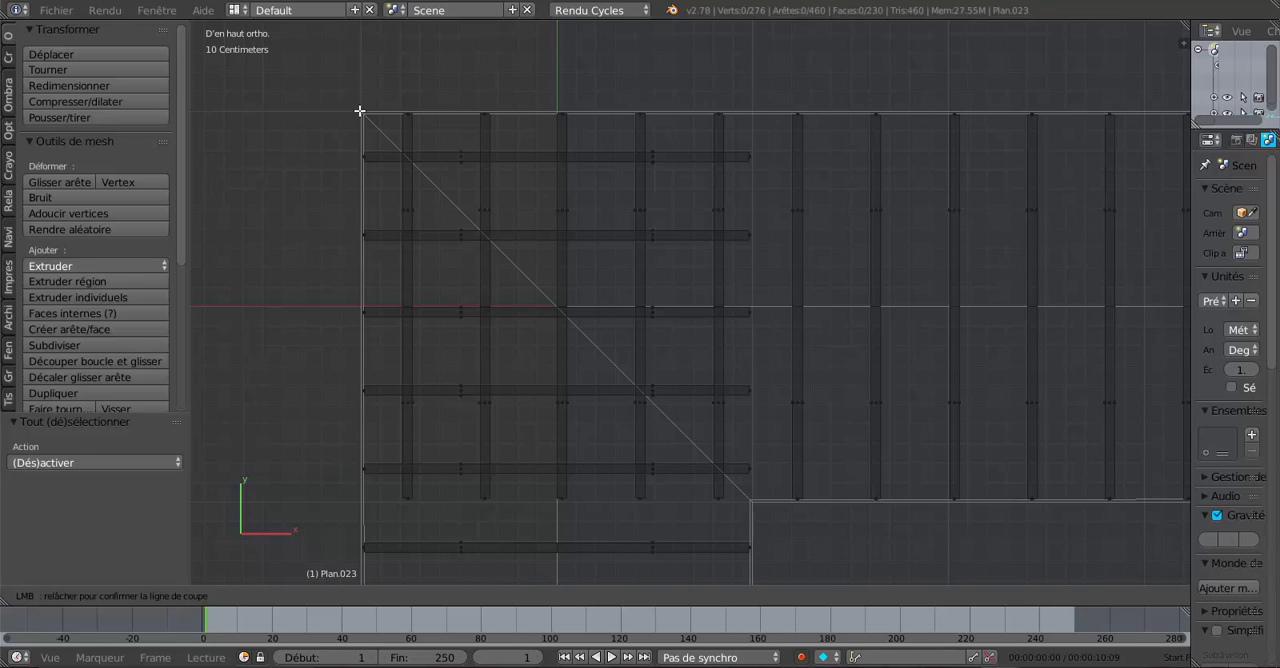
drag(360, 112, 777, 517)
drag(780, 524, 784, 534)
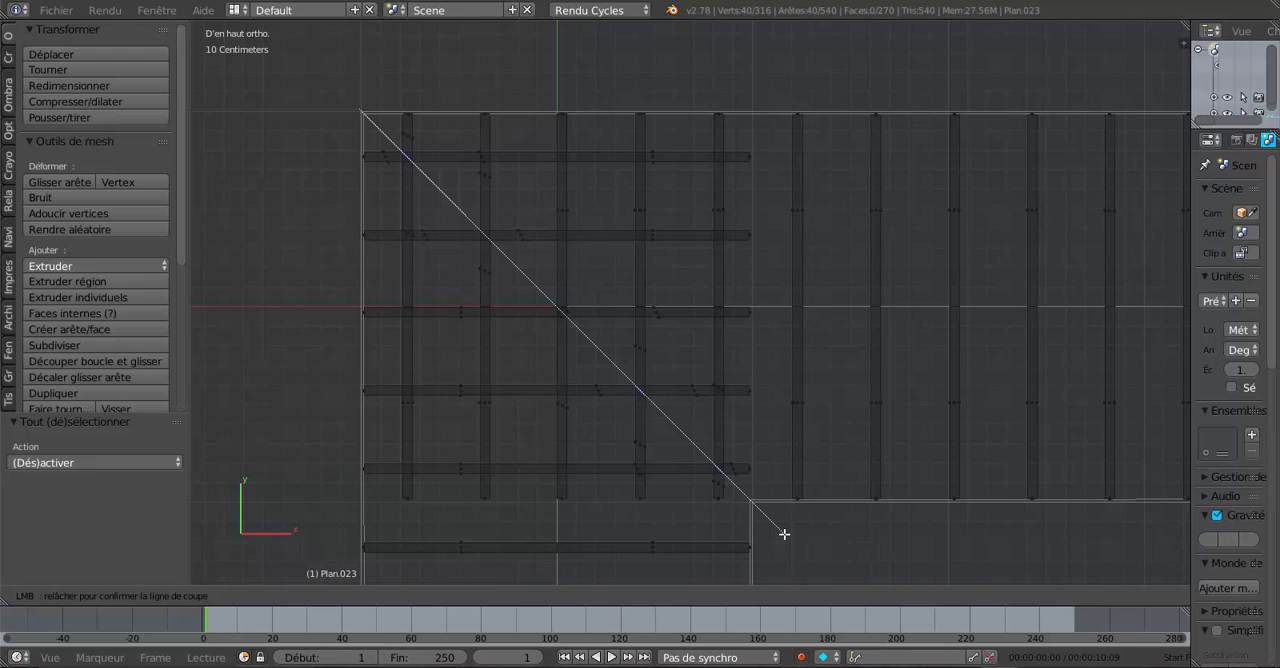
drag(784, 534, 784, 534)
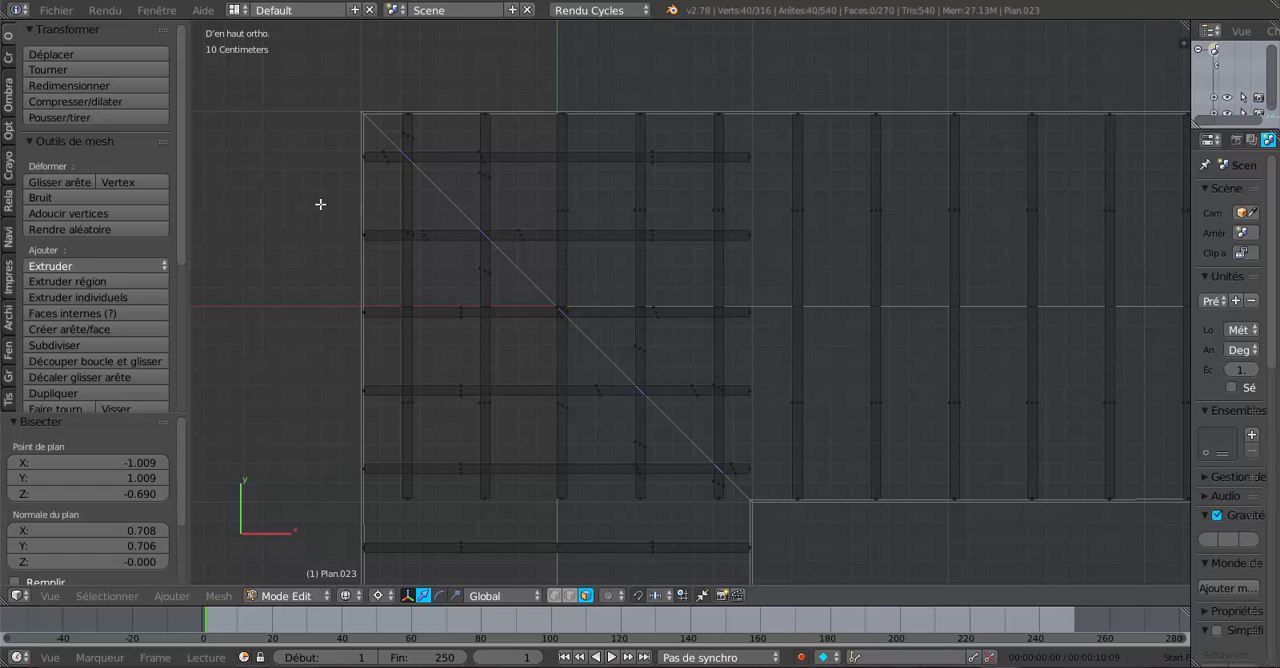
- Rip the rafters apart along the new diagonal cut, leaving the split vertices in place
scroll(320, 204, up, 1)
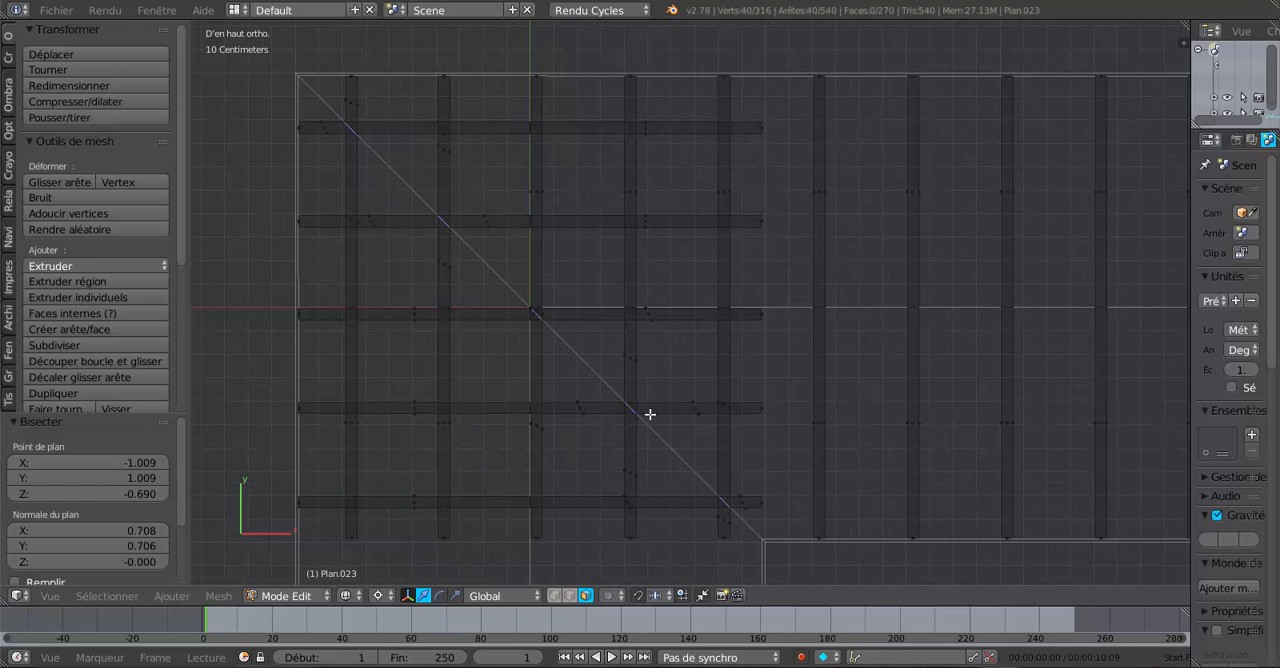
scroll(858, 542, down, 1)
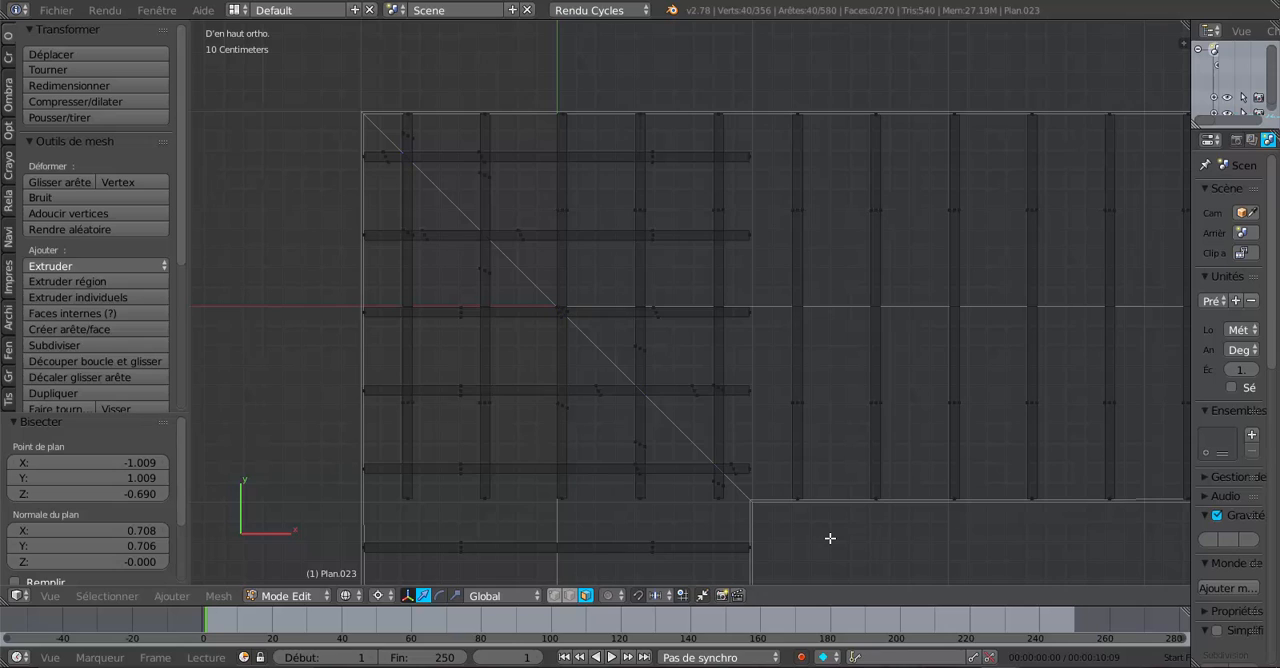
key(g)
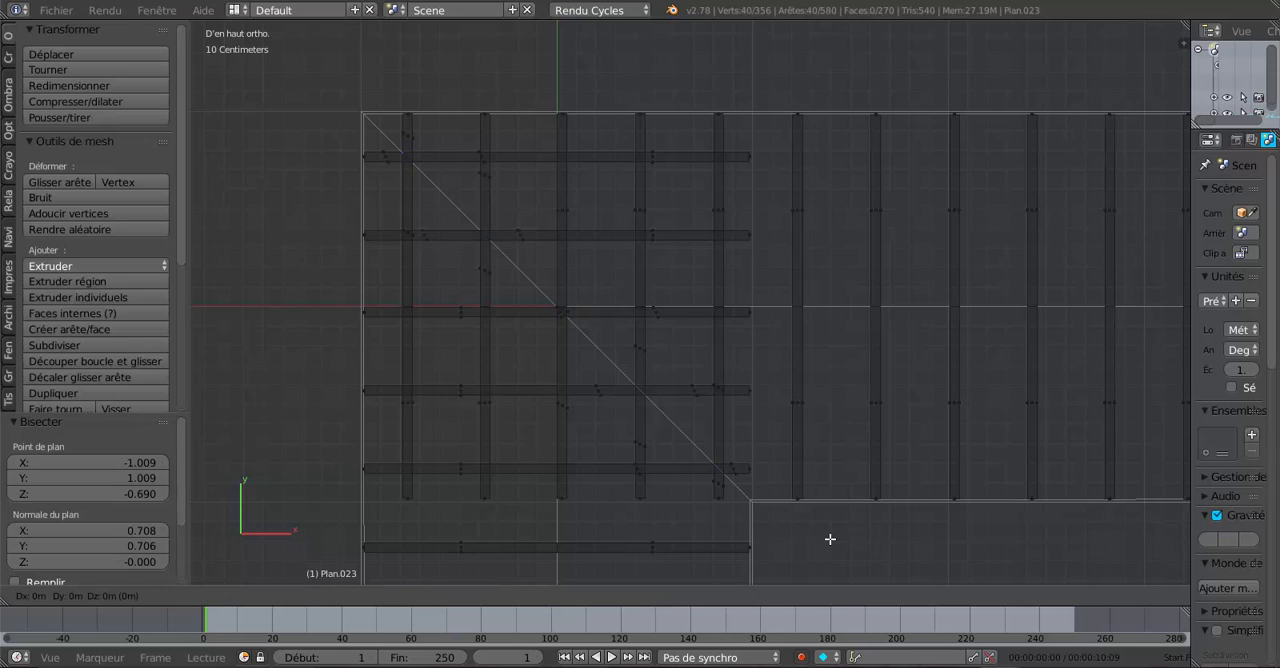
click(829, 539)
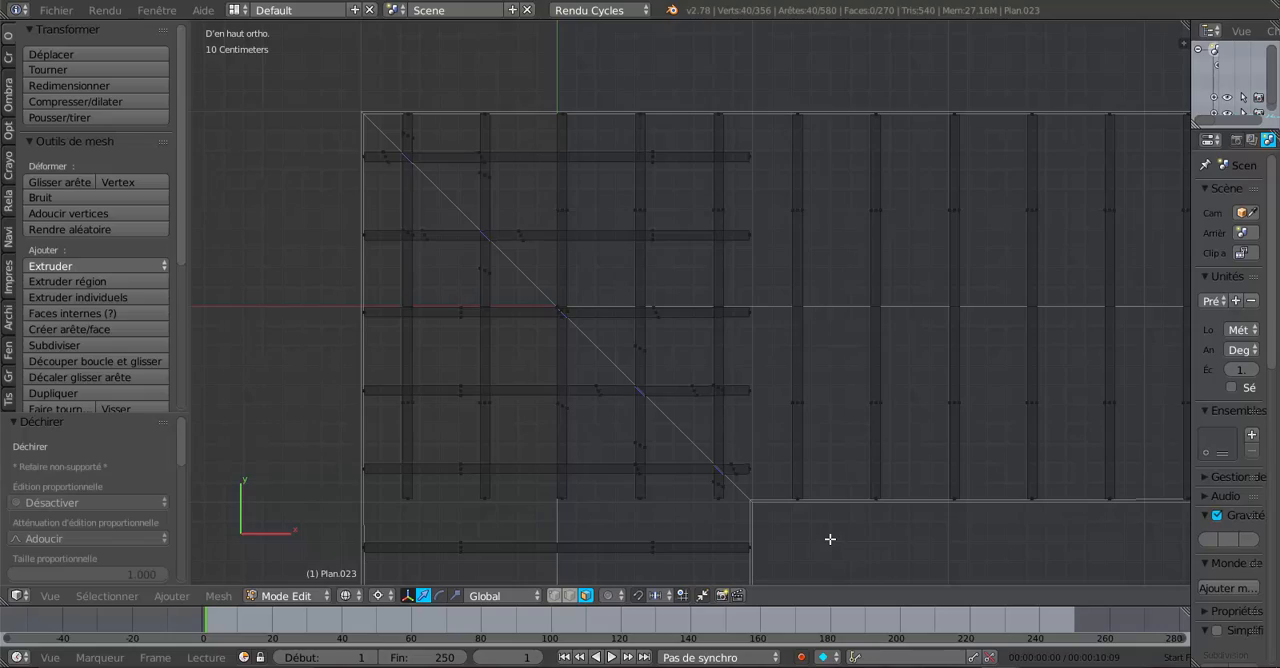
- Show the model in solid shading and reopen the rafters in Edit Mode with the underside of the corner in view
key(Tab)
middle_drag(729, 452, 625, 378)
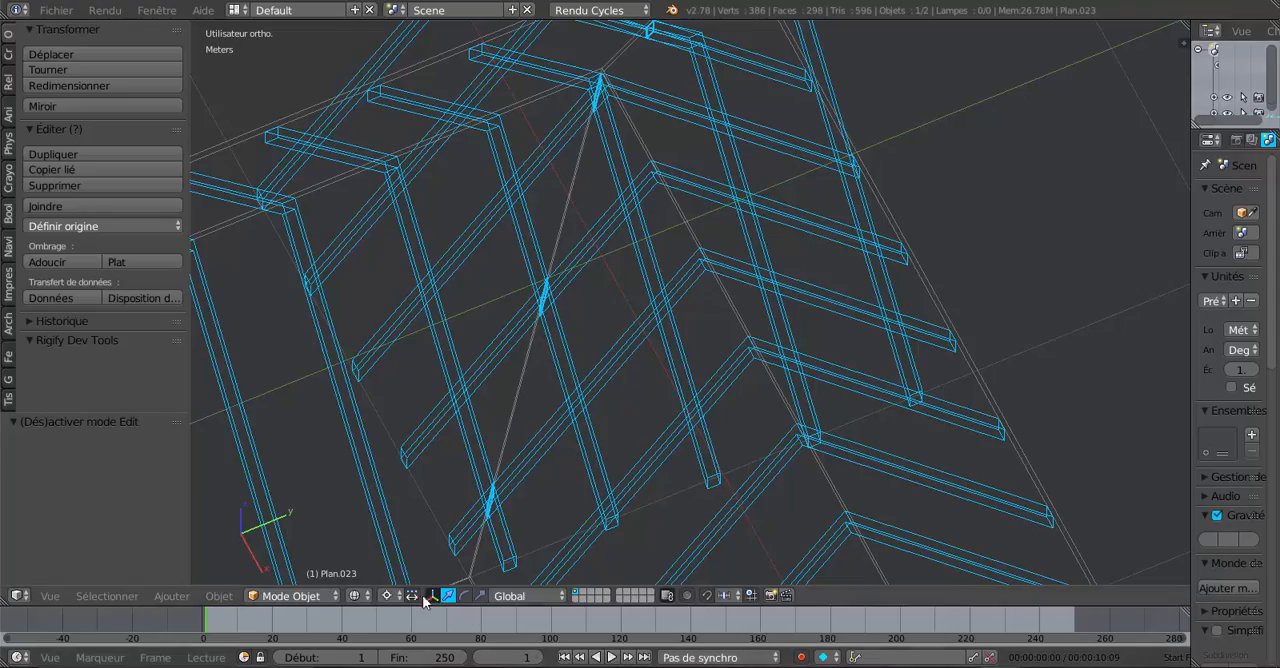
middle_drag(525, 546, 555, 317)
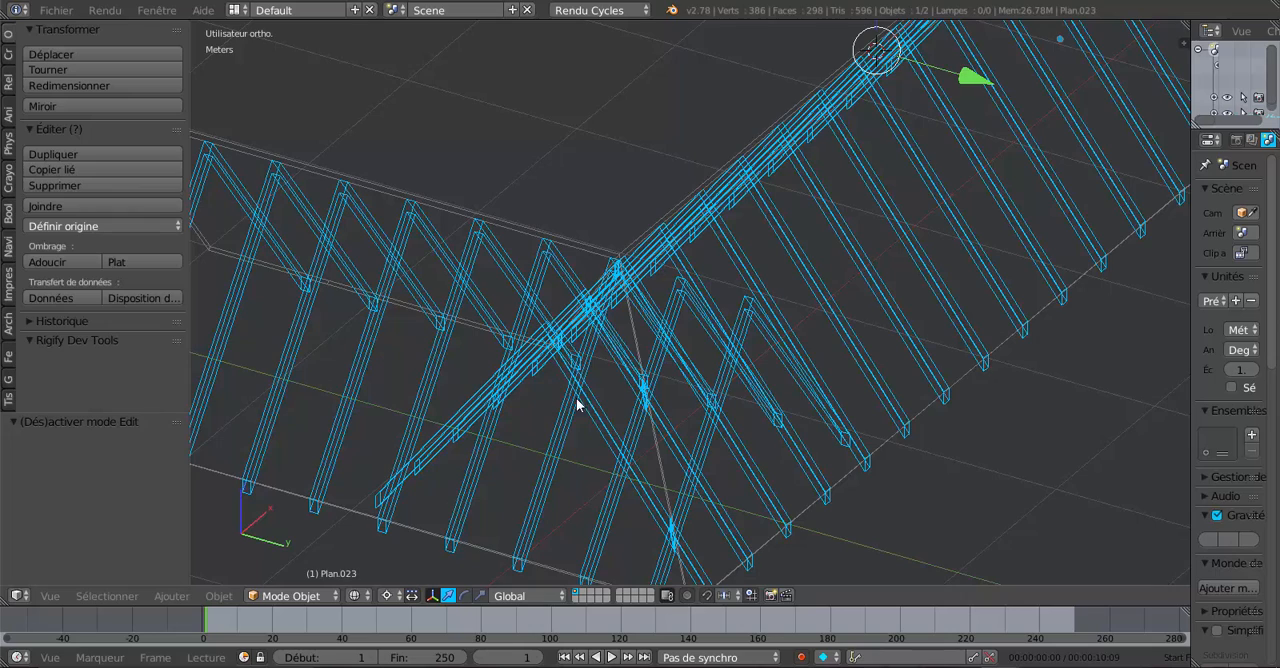
middle_drag(576, 398, 578, 417)
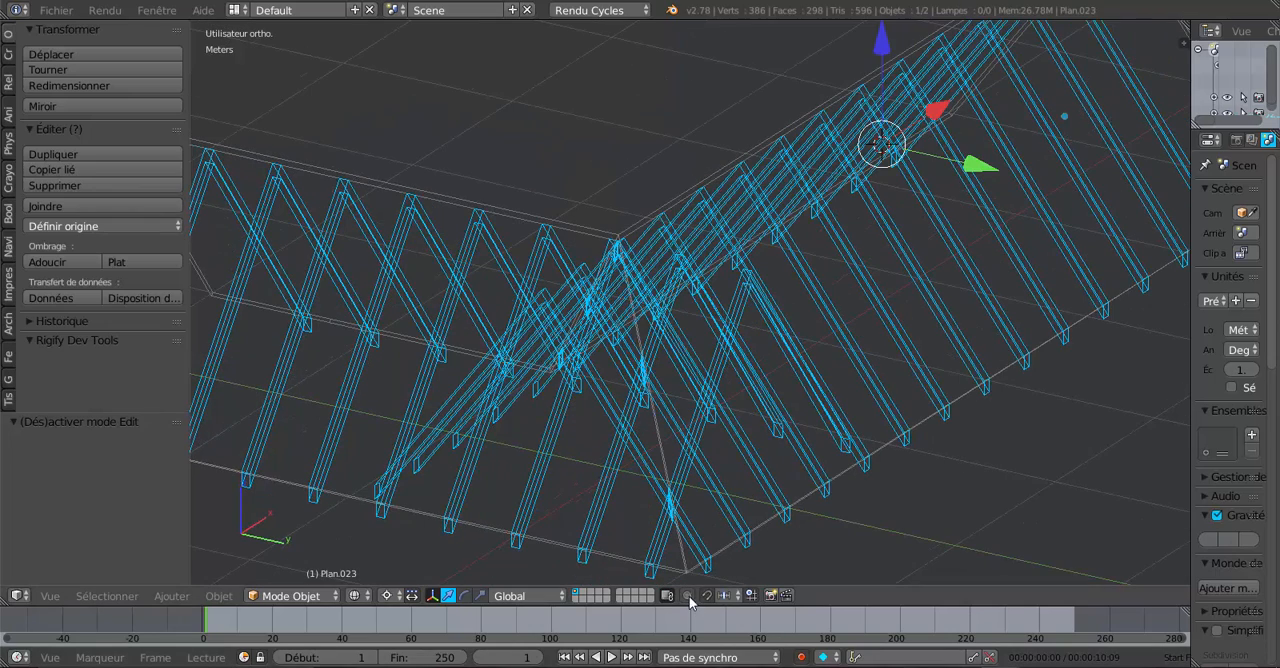
key(z)
middle_drag(712, 510, 657, 505)
key(Tab)
scroll(652, 498, up, 2)
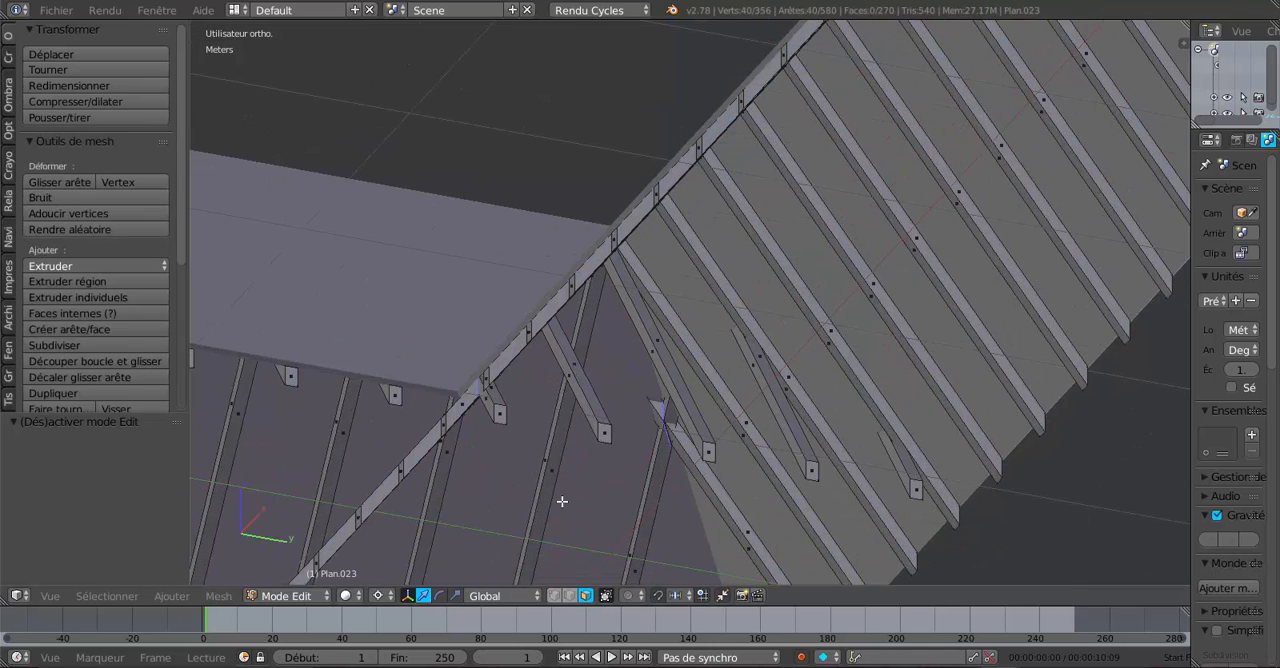
scroll(520, 511, up, 2)
right_click(484, 423)
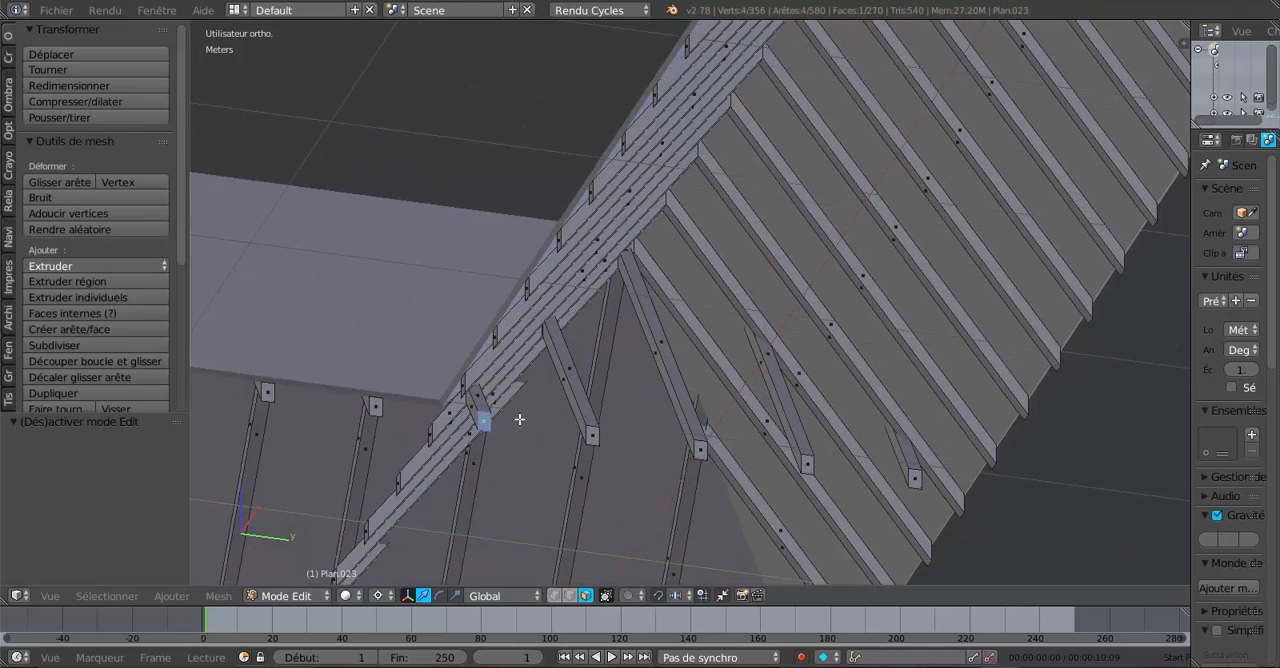
shift+right_click(596, 435)
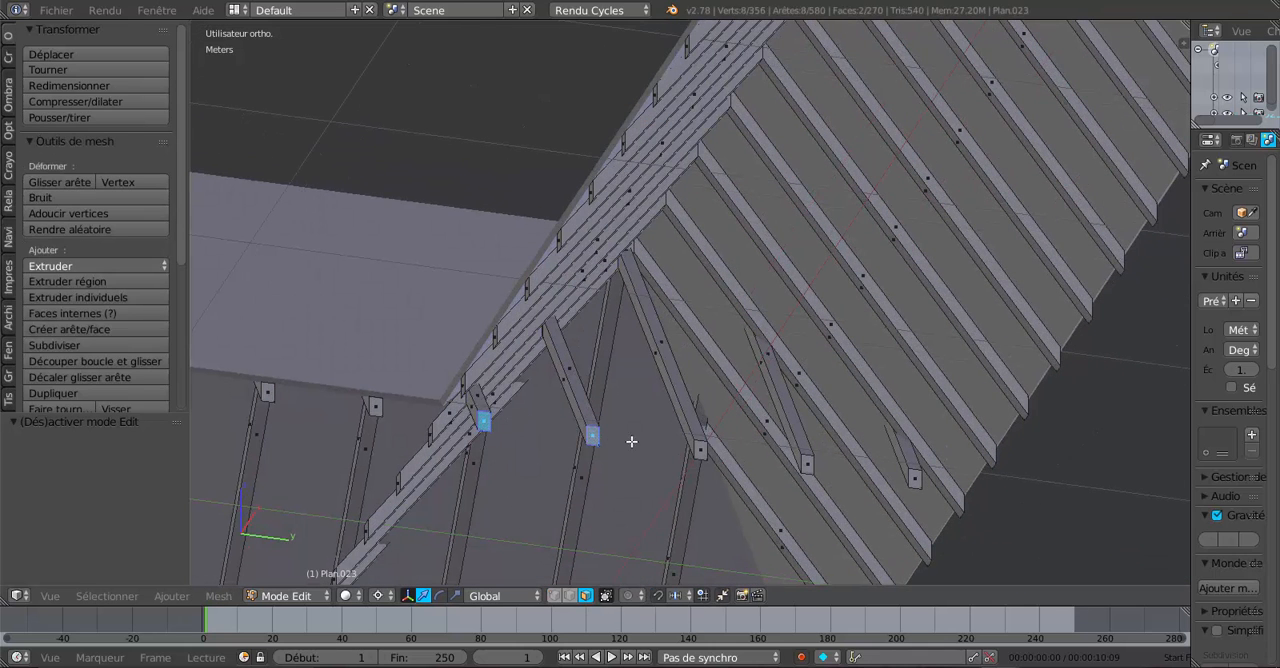
shift+right_click(704, 452)
shift+right_click(807, 463)
shift+right_click(911, 479)
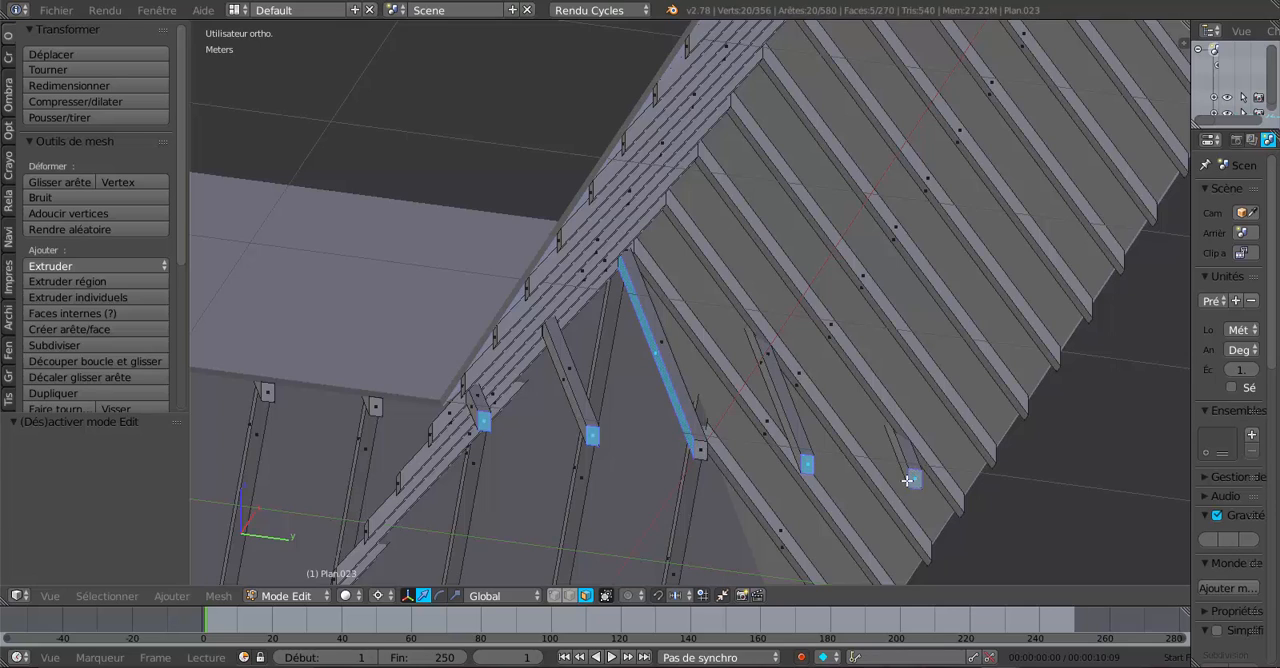
middle_drag(800, 510, 807, 464)
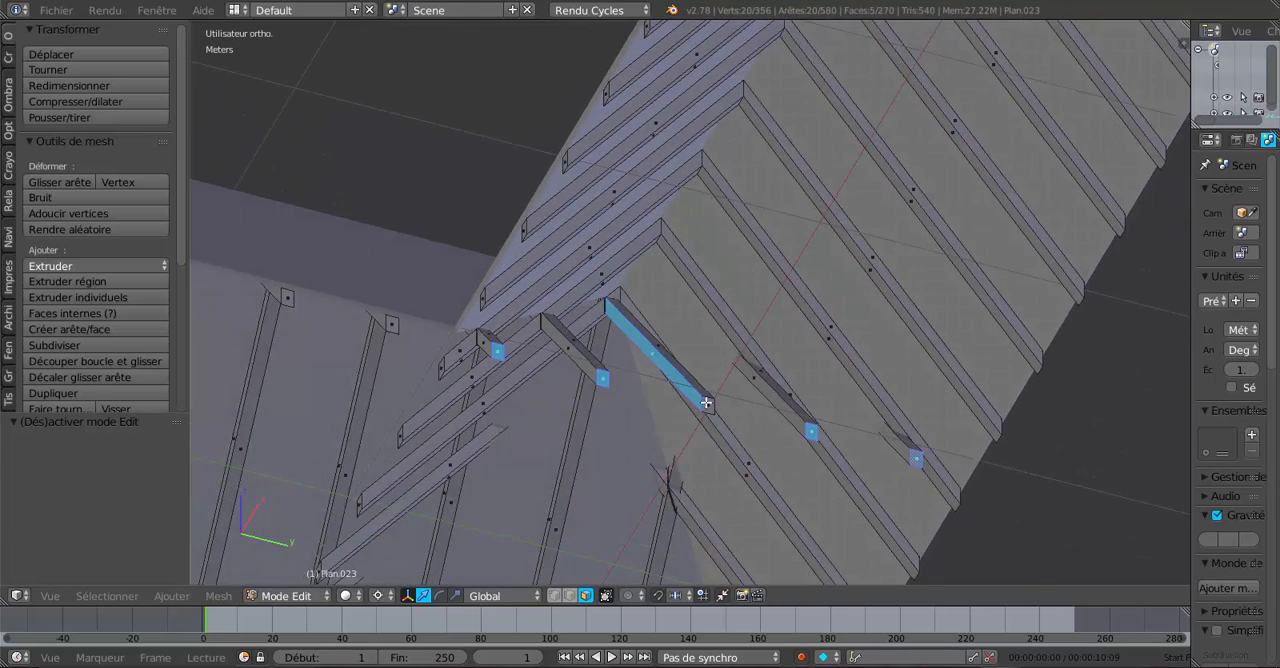
- Select the inner end faces of the five corner rafters running along X that protrude past the diagonal
right_click(707, 404)
shift+right_click(603, 381)
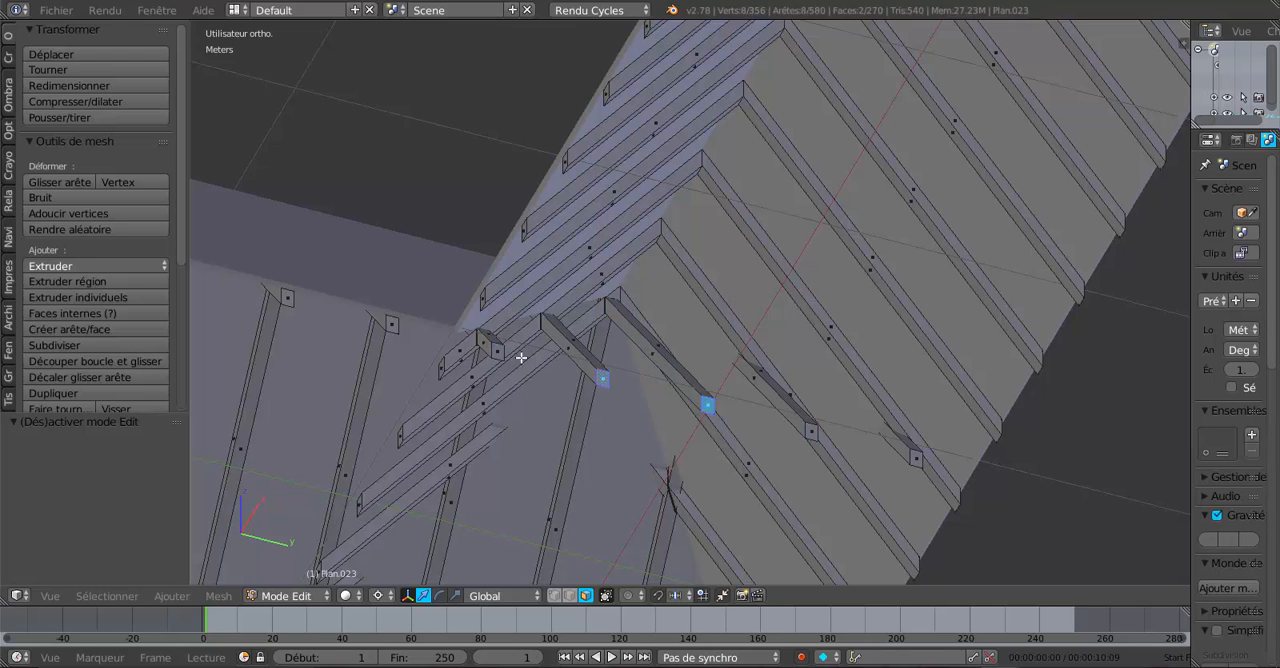
shift+right_click(500, 349)
shift+right_click(812, 432)
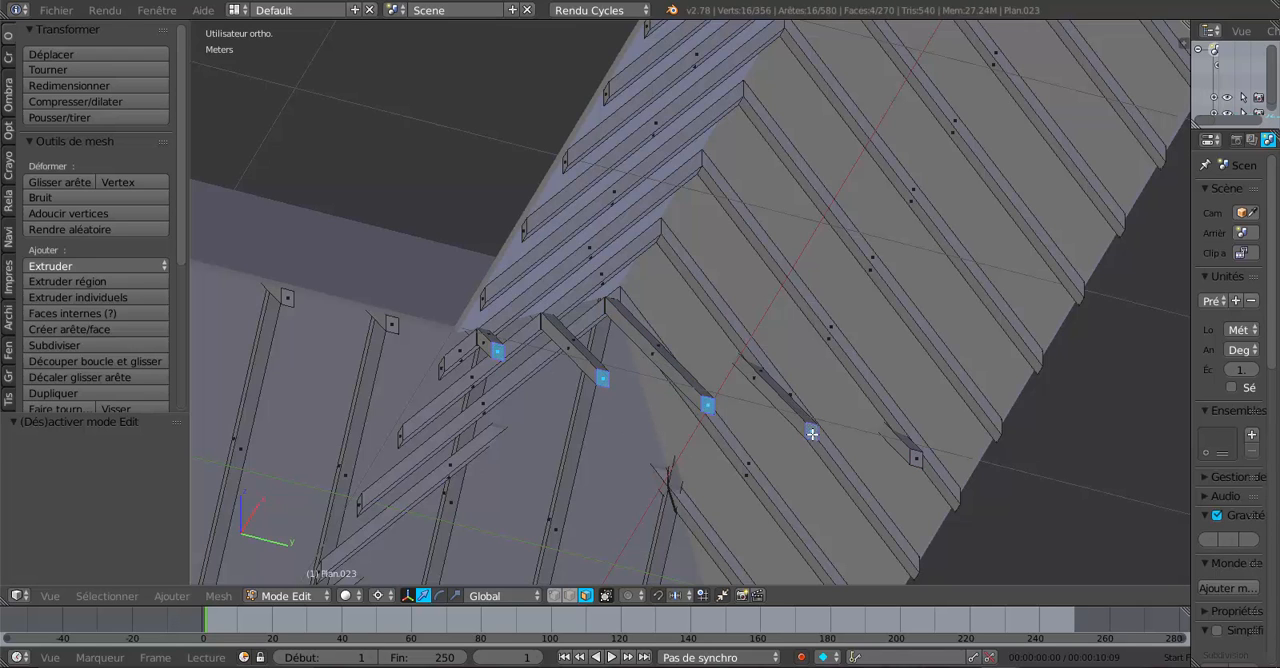
shift+right_click(911, 456)
- Add the protruding inner end faces of the five corner rafters running along Y to the selection
middle_drag(911, 456, 723, 429)
scroll(723, 429, up, 2)
shift+right_click(688, 333)
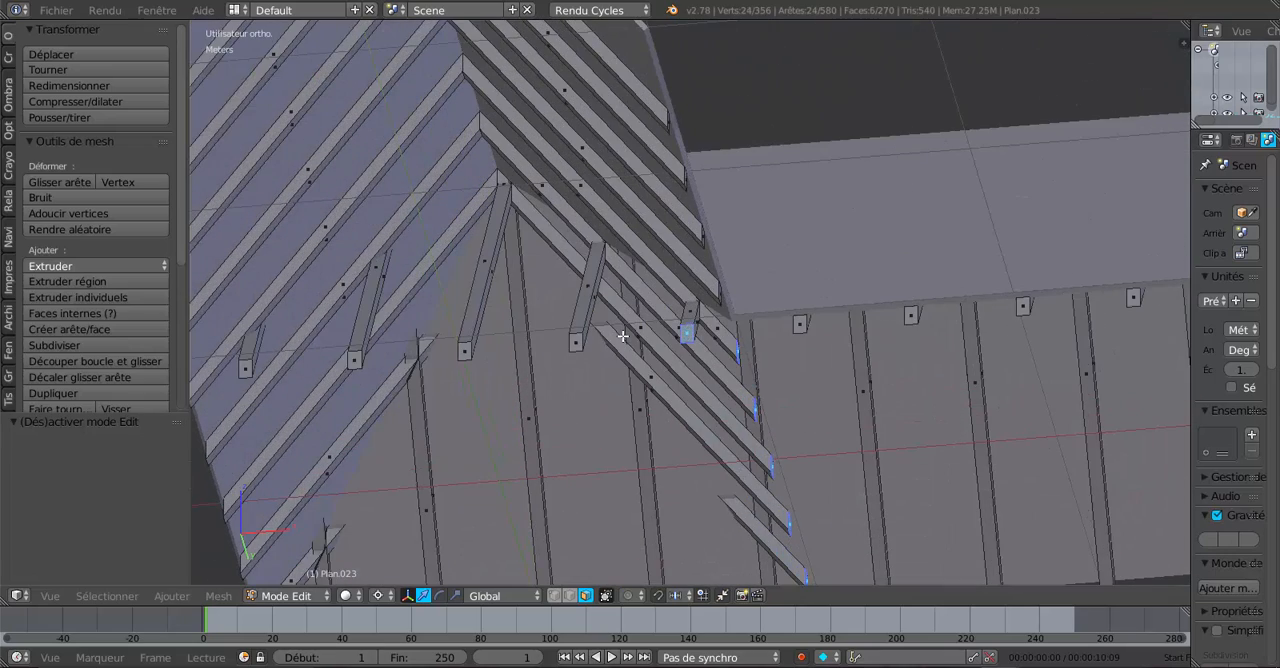
shift+right_click(576, 339)
shift+right_click(465, 350)
shift+right_click(355, 356)
shift+right_click(246, 366)
scroll(541, 415, down, 4)
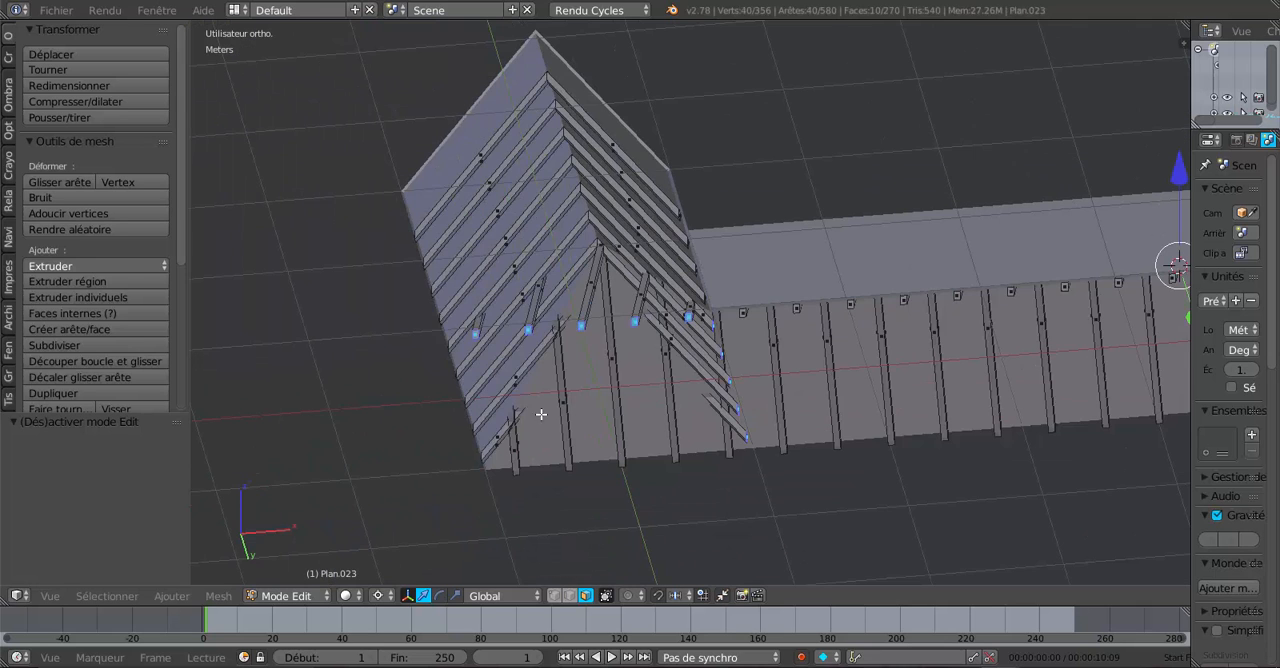
middle_drag(751, 473, 791, 489)
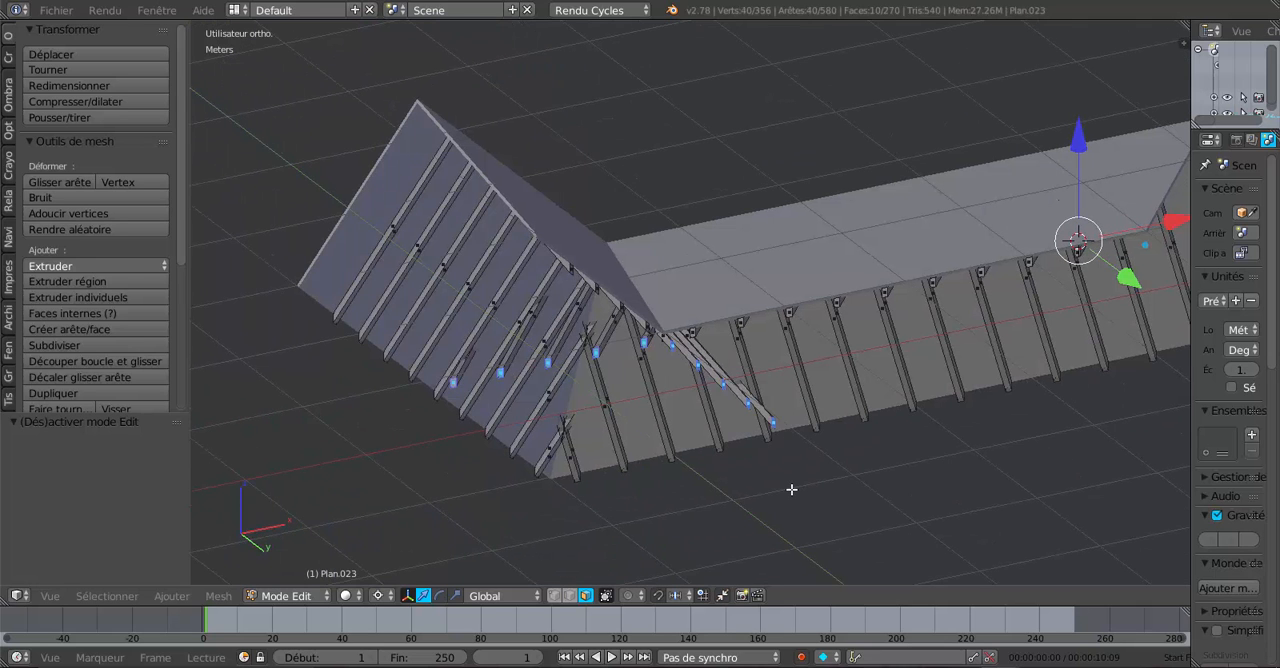
- Extend the selection to all linked geometry of the cut-off rafter pieces and delete their faces
key(ctrl+l)
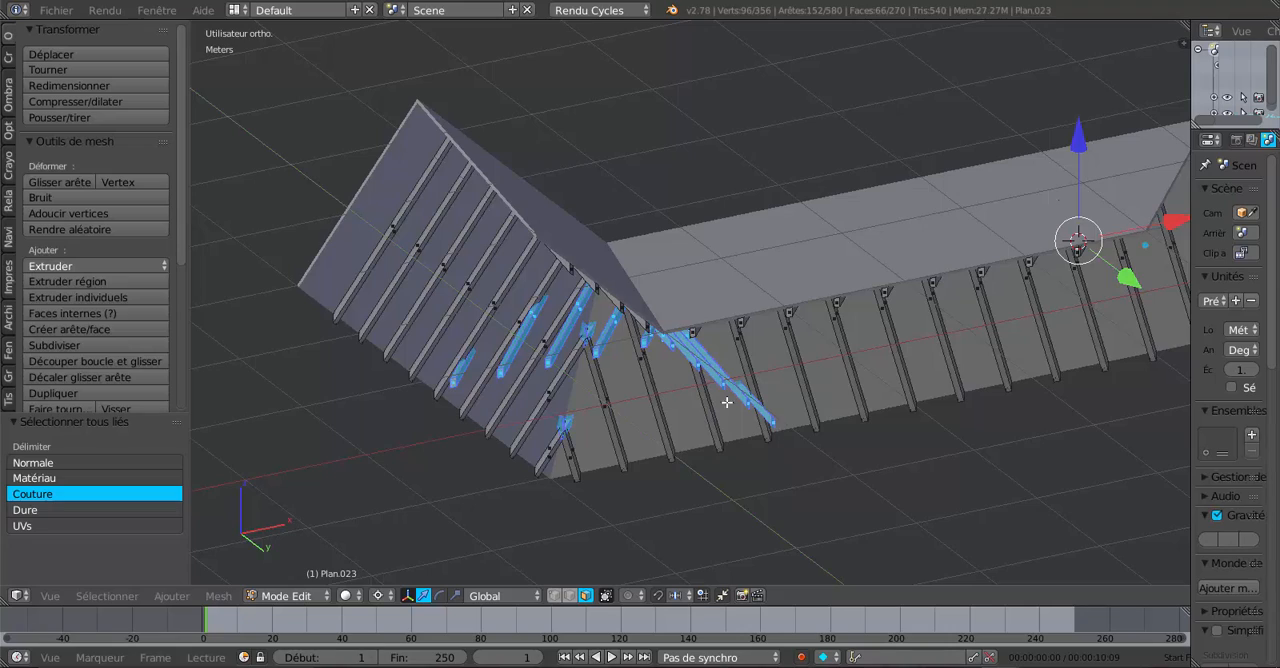
scroll(690, 425, up, 3)
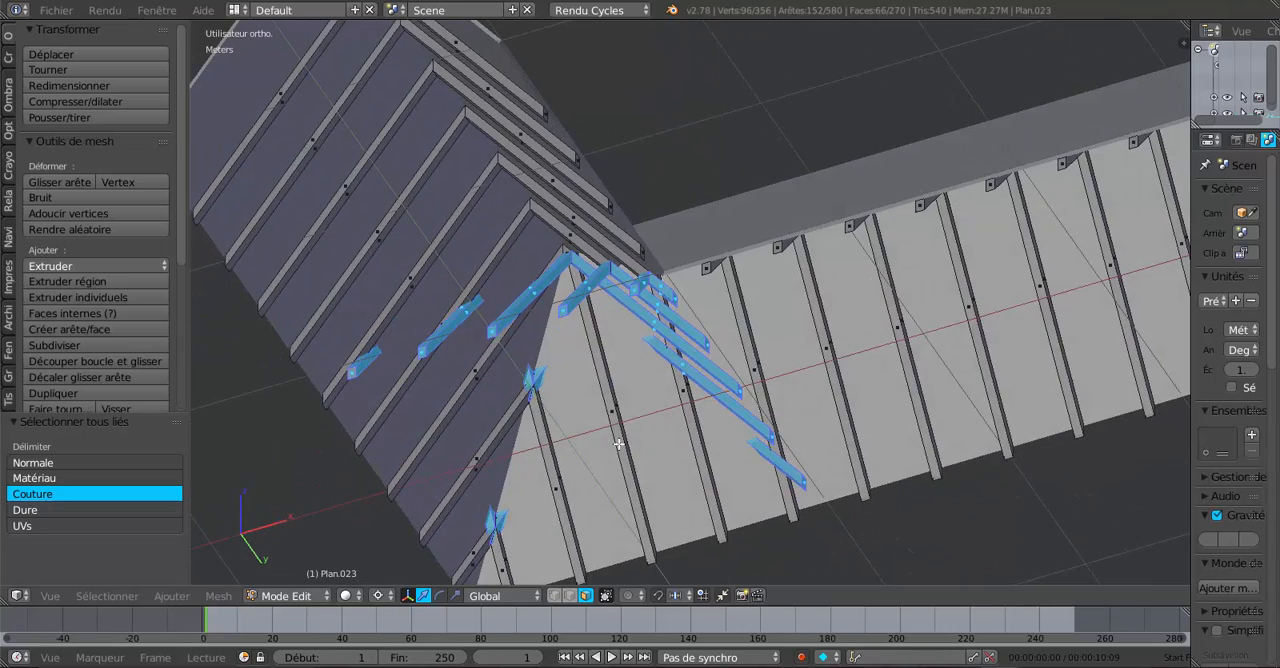
middle_drag(604, 470, 720, 493)
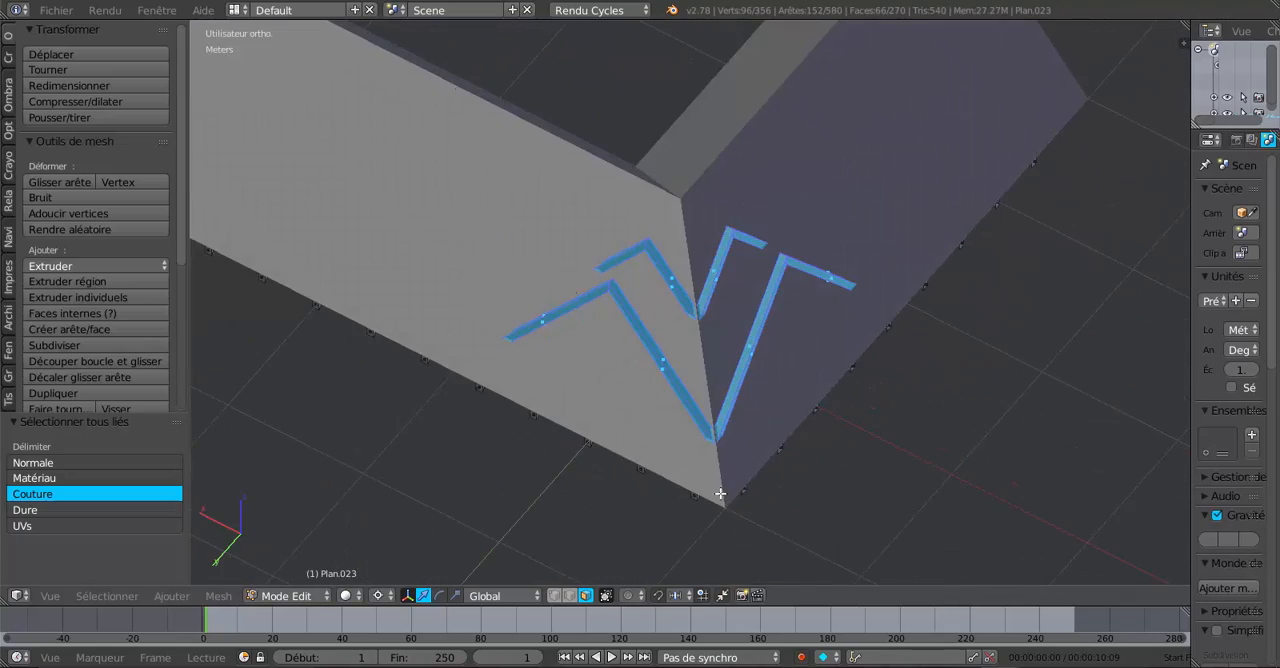
key(x)
click(914, 477)
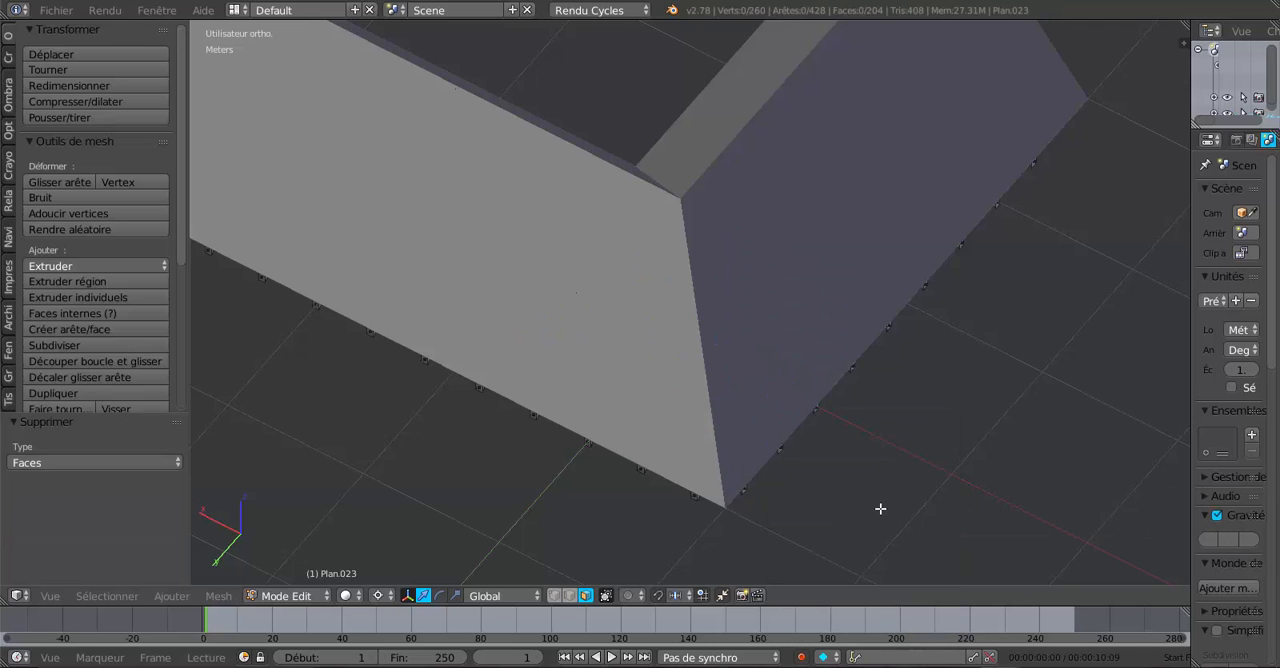
- Return to Object Mode, hide the roof surface, and inspect the trimmed corner rafters from several sides
middle_drag(880, 509, 781, 303)
key(Tab)
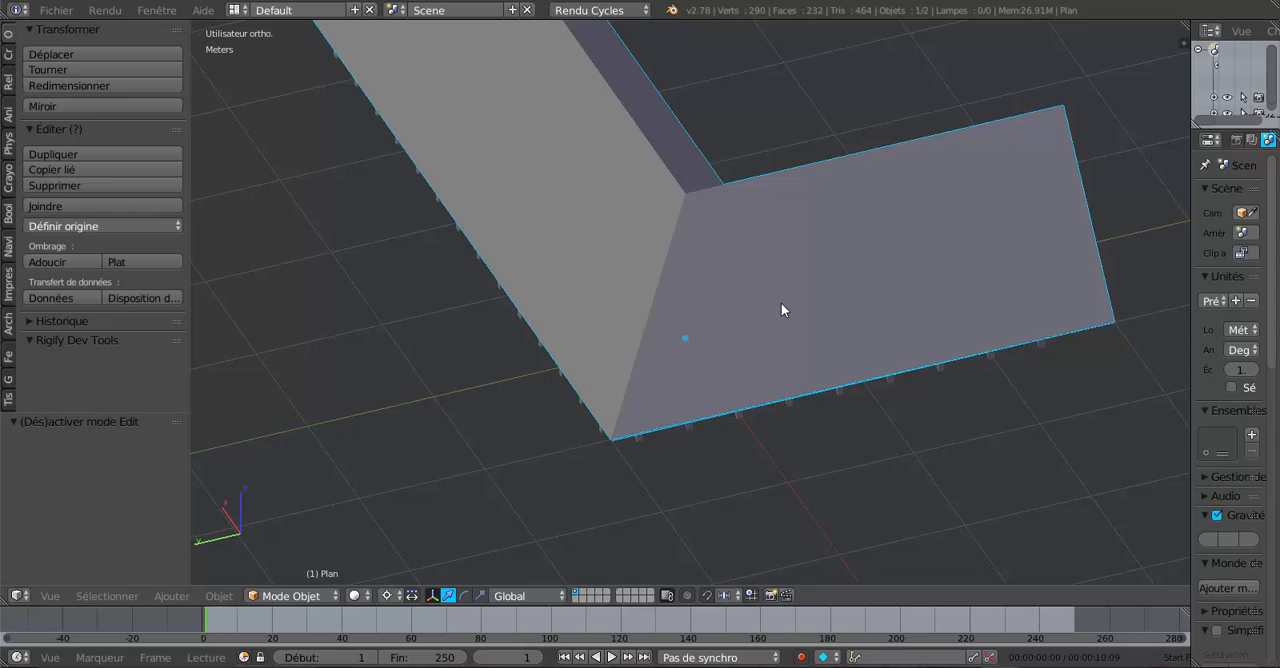
key(h)
middle_drag(781, 303, 688, 253)
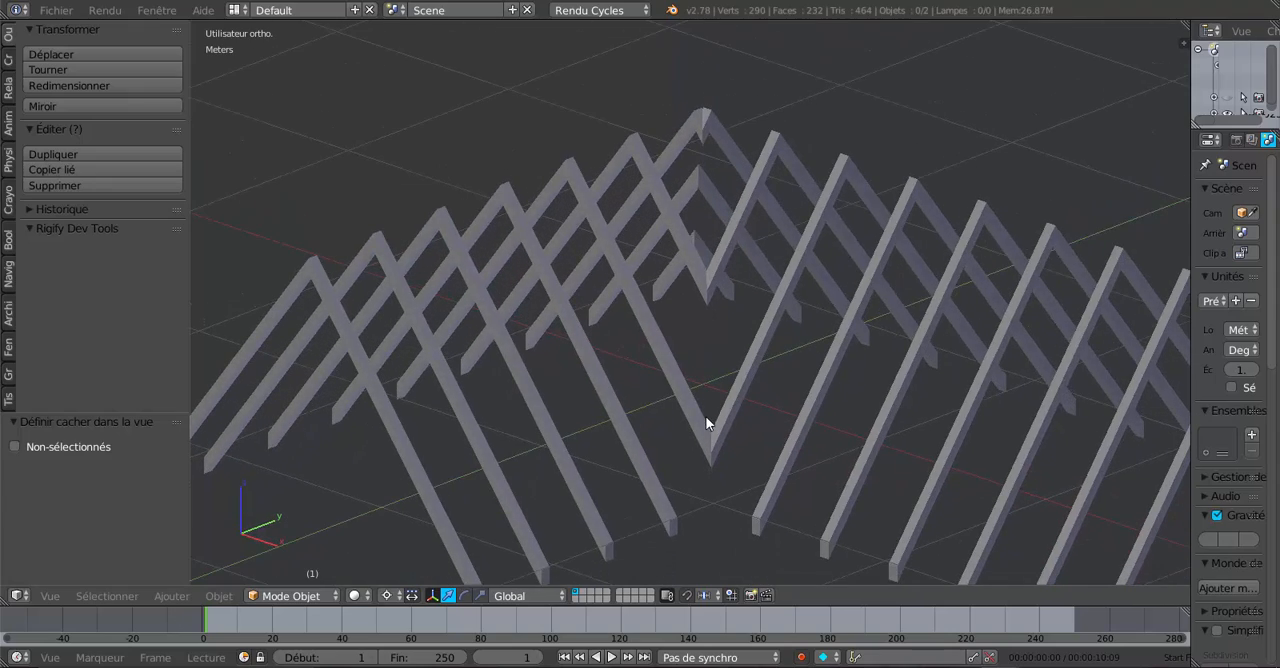
middle_drag(706, 423, 1028, 348)
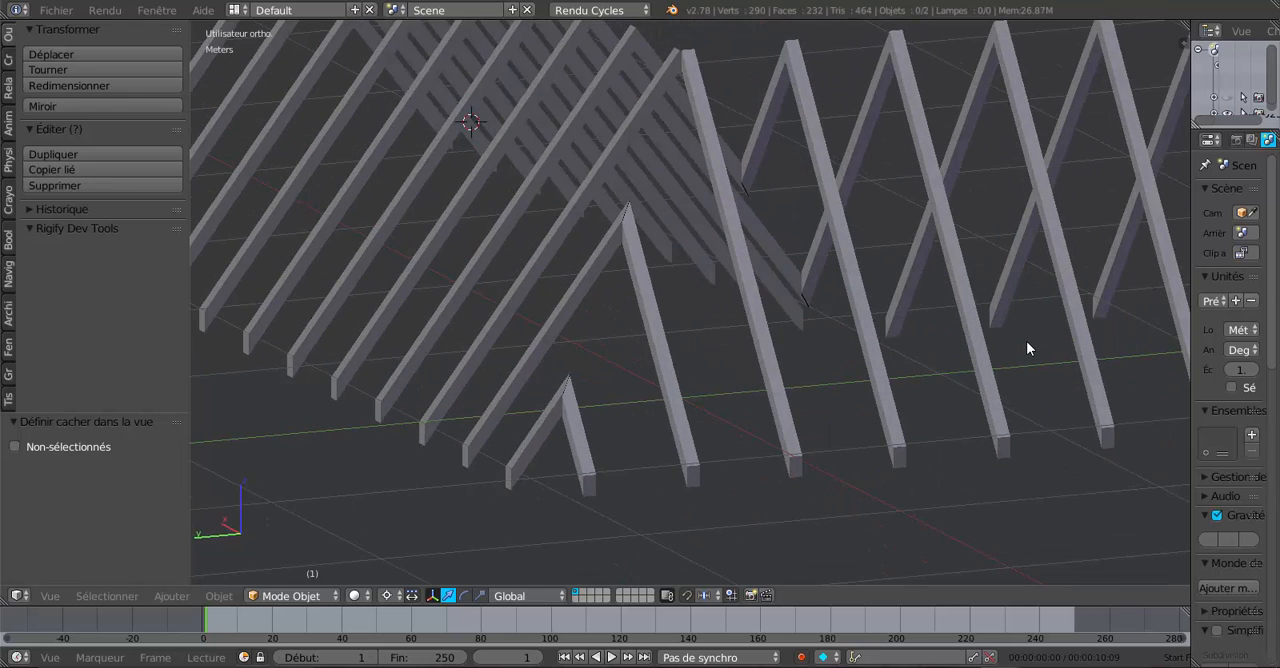
middle_drag(860, 397, 815, 403)
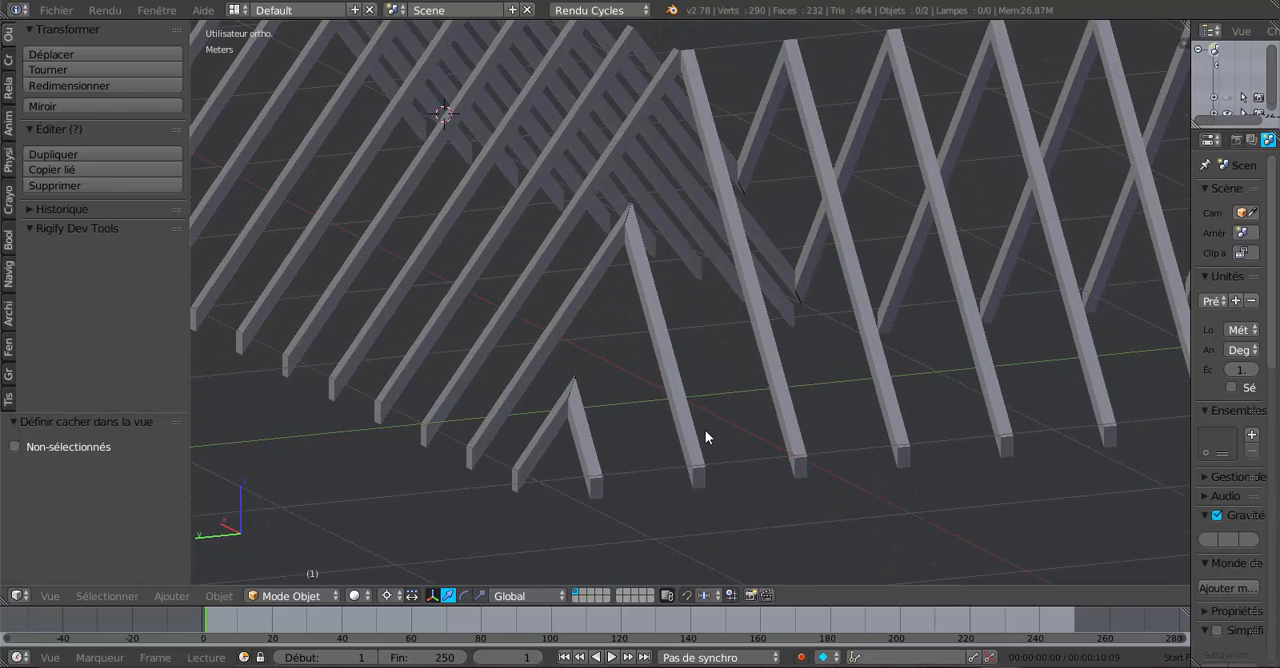
- Examine from several angles how the ends of the shortest trimmed corner rafters meet along the diagonal
scroll(804, 362, up, 10)
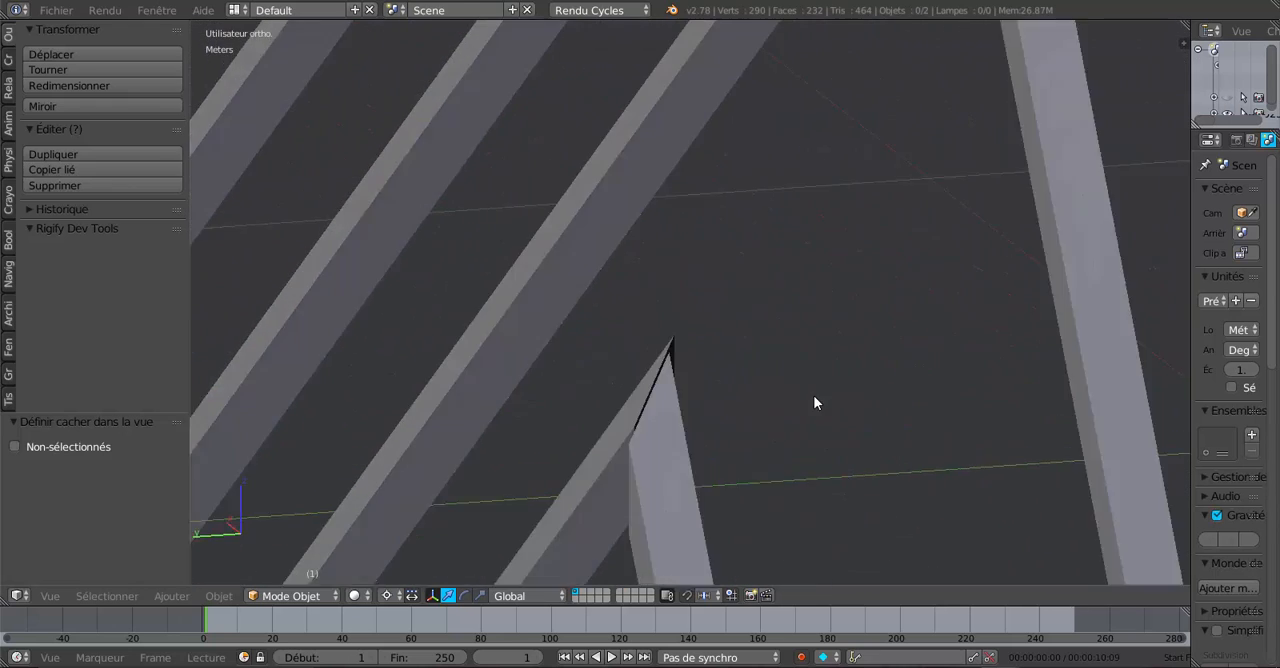
middle_drag(814, 396, 879, 380)
scroll(866, 370, down, 5)
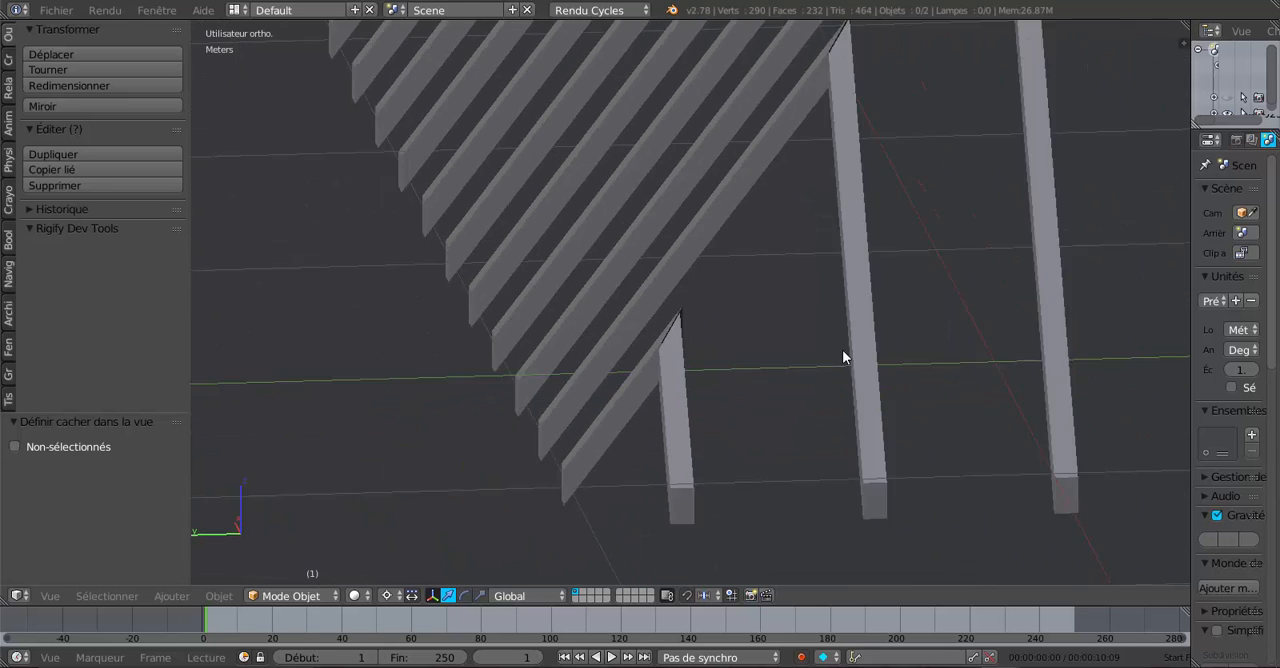
scroll(842, 349, down, 2)
middle_drag(840, 321, 708, 414)
scroll(809, 339, up, 4)
scroll(623, 330, up, 3)
scroll(625, 325, up, 2)
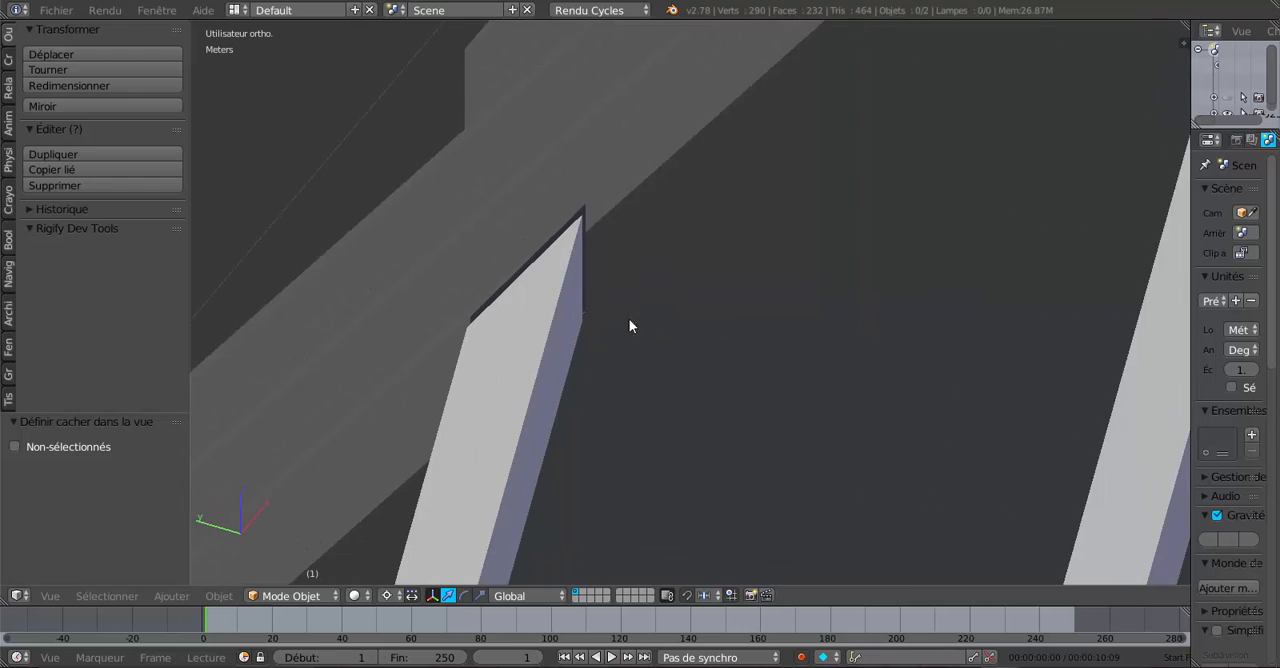
shift+middle_drag(629, 325, 839, 335)
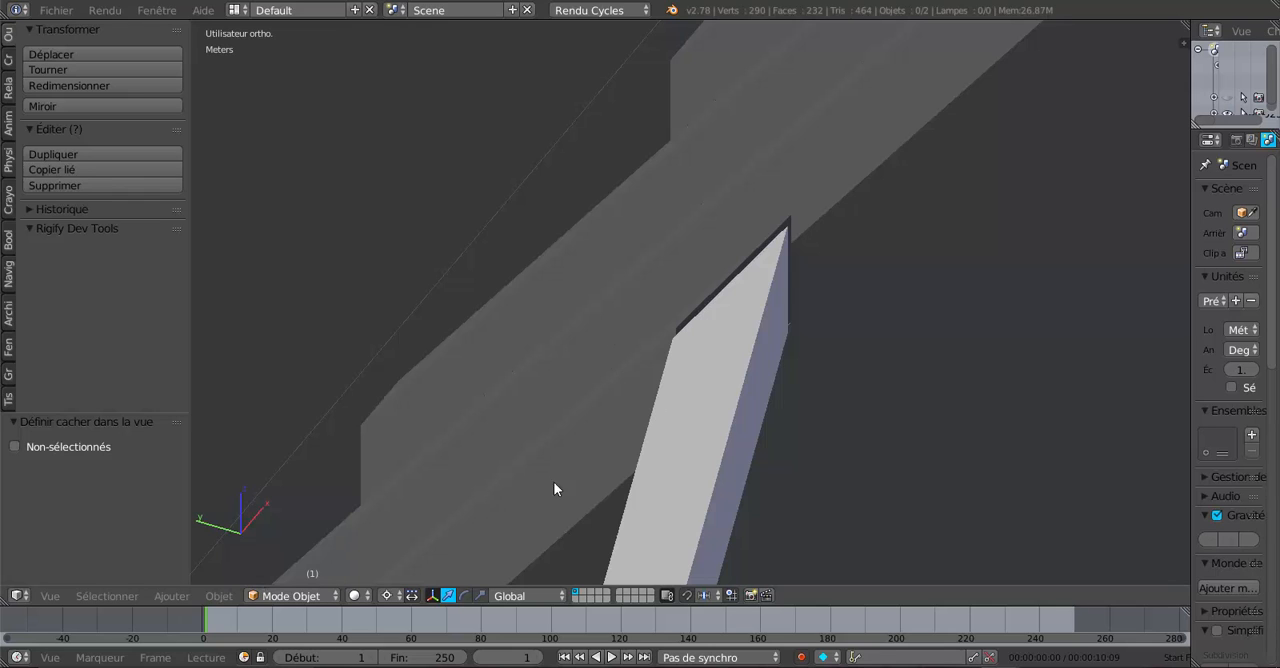
scroll(525, 442, down, 3)
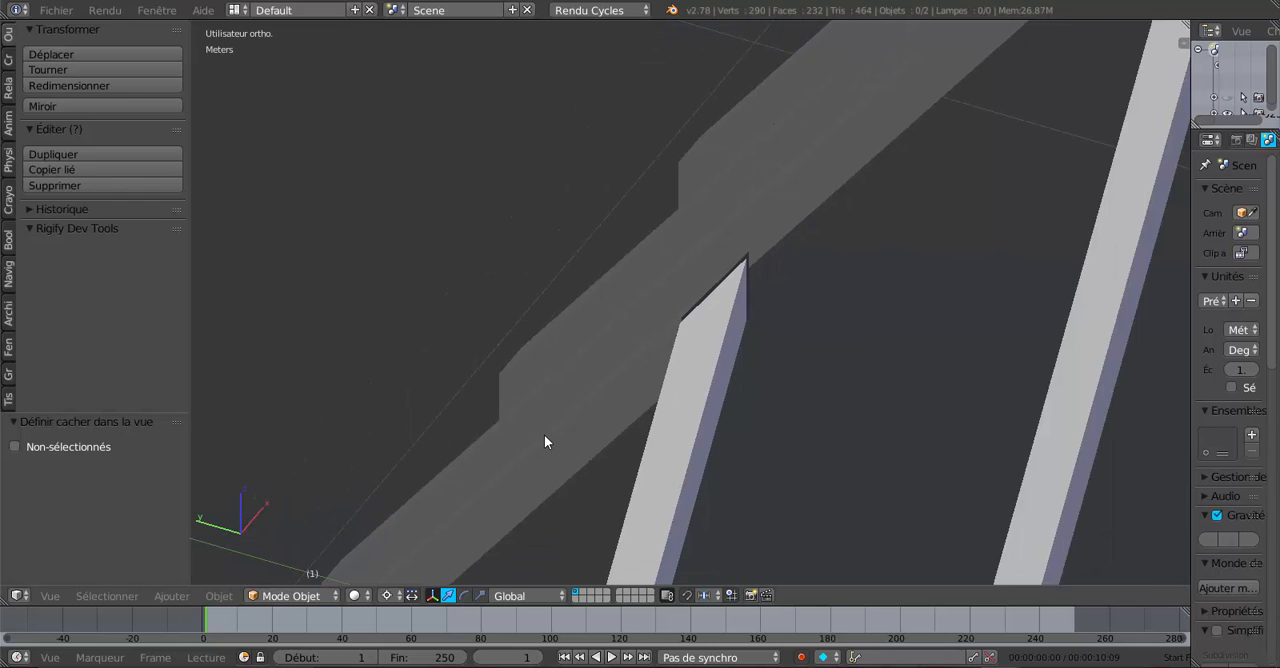
- Enter Edit Mode on the rafter mesh and switch to vertex selection at the shortest rafter pair's joint
right_click(545, 437)
key(Tab)
middle_drag(572, 445, 617, 461)
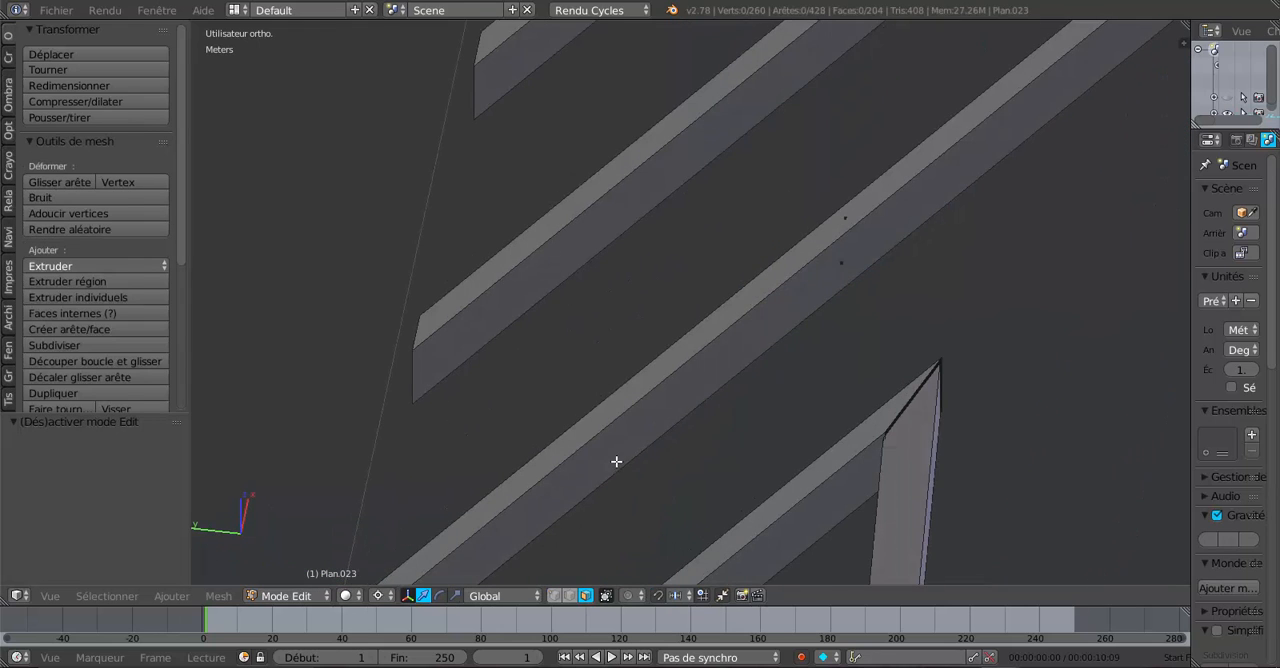
middle_drag(728, 466, 857, 191)
click(555, 596)
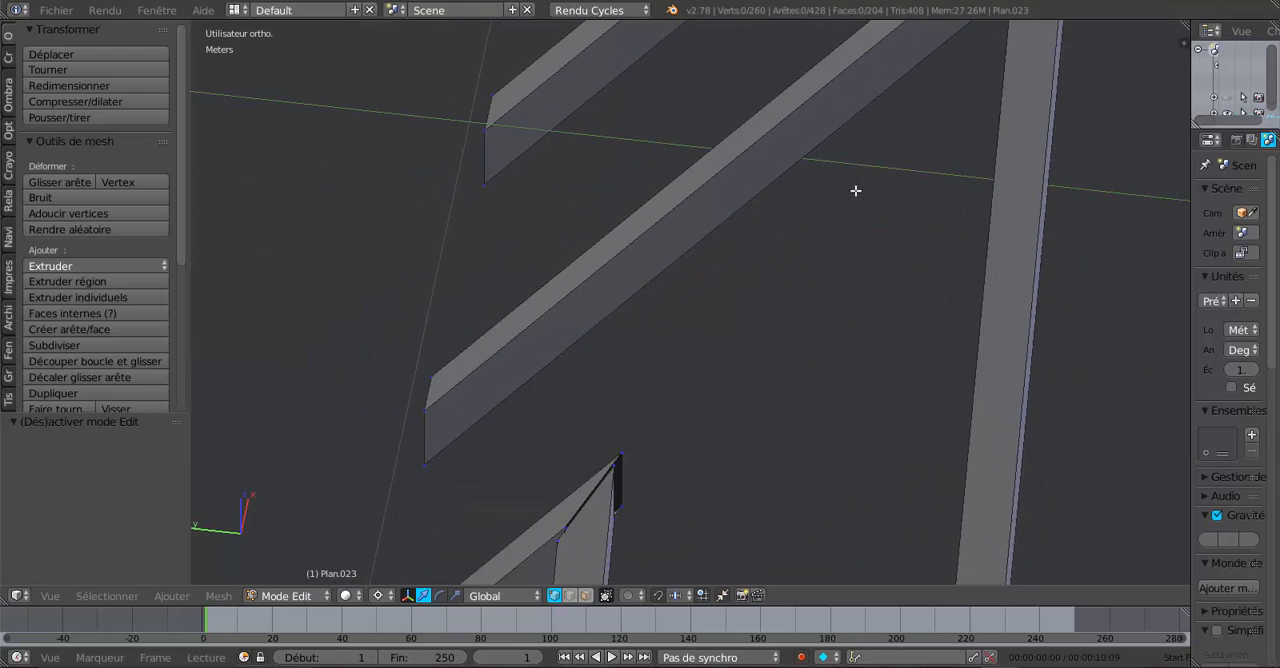
shift+middle_drag(622, 481, 677, 340)
scroll(670, 345, up, 3)
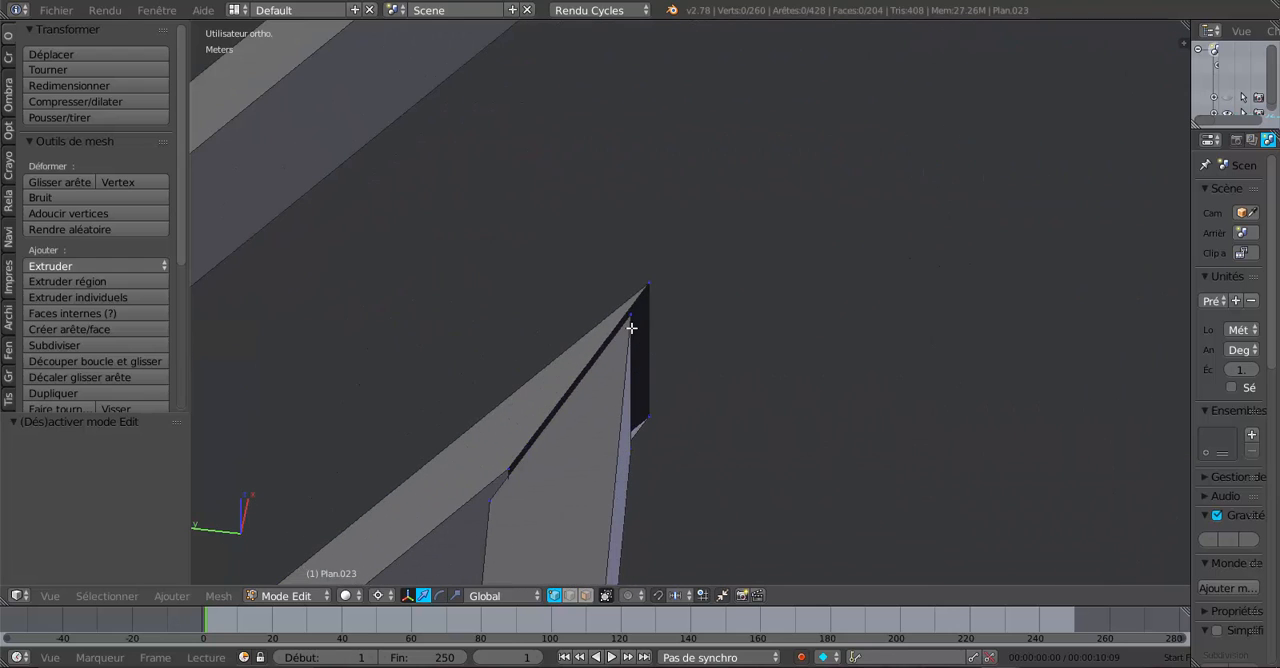
- Select the upper peak vertex of one rafter at the joint, display the mesh in wireframe, and widen the tool shelf to reach the merge tools
right_click(632, 318)
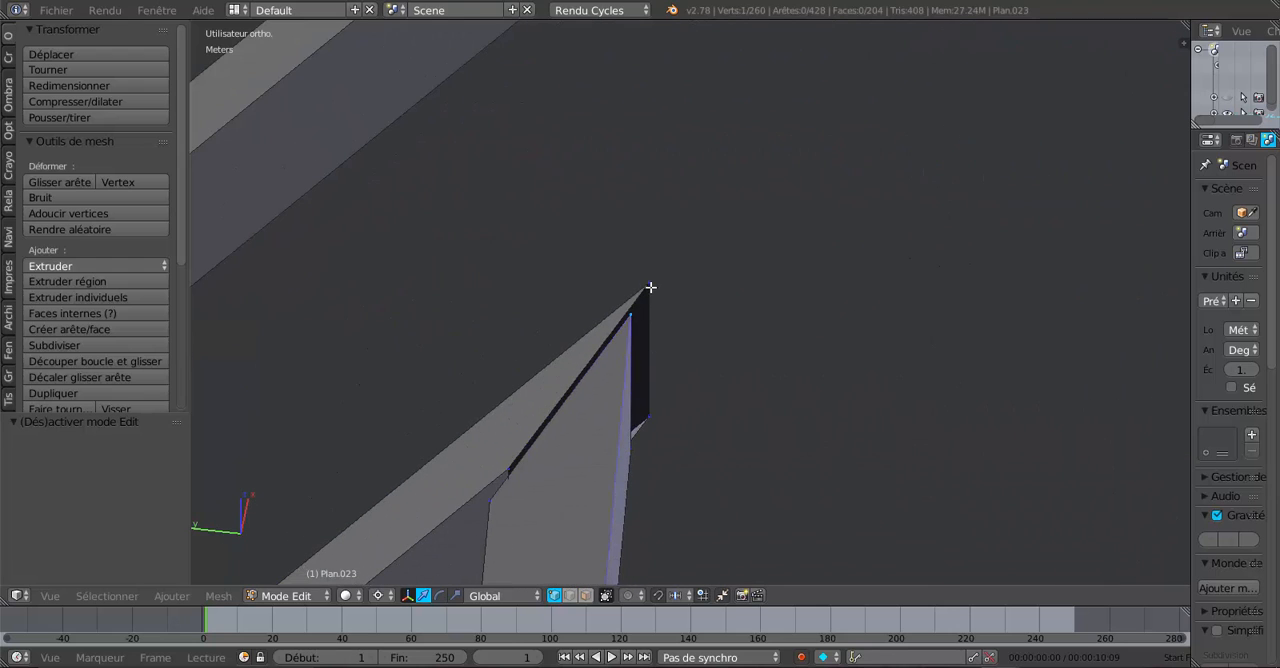
middle_drag(708, 446, 638, 399)
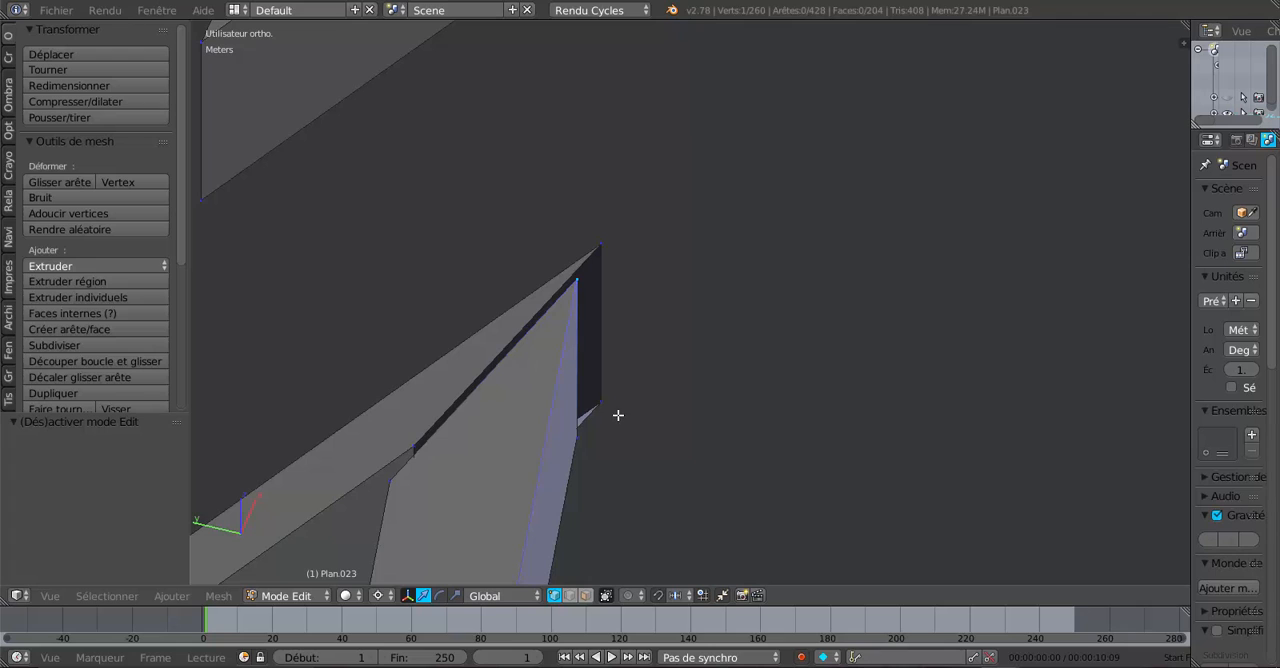
scroll(661, 477, down, 1)
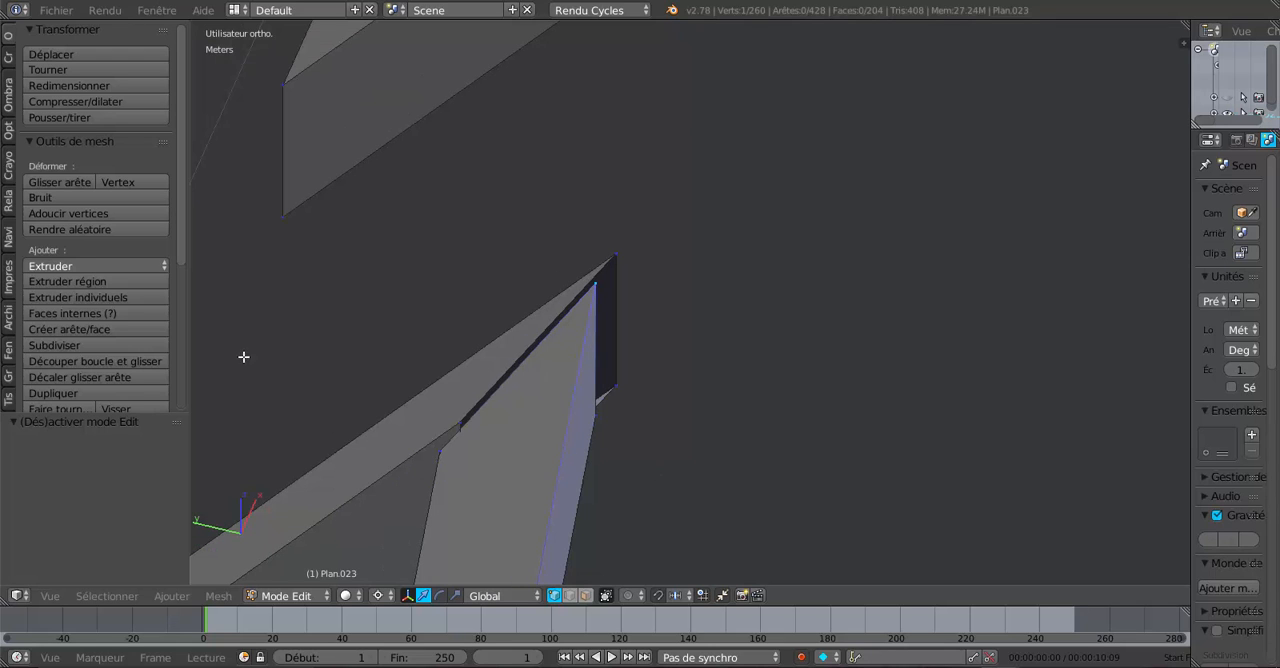
drag(188, 296, 213, 296)
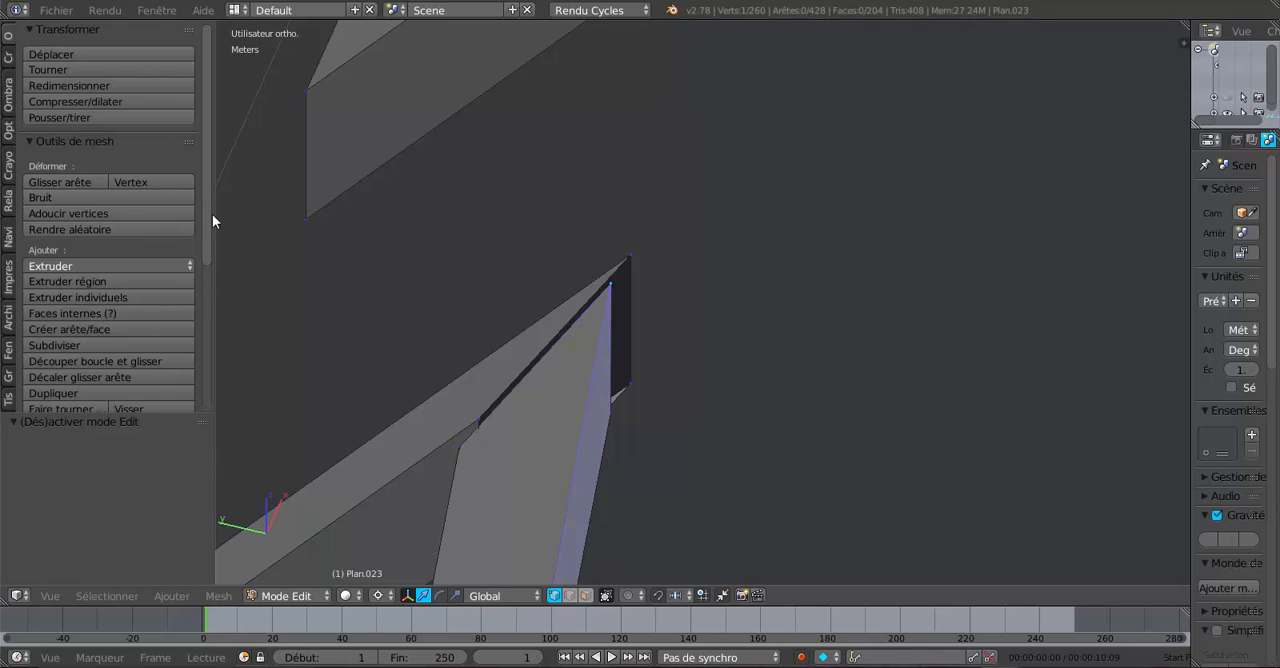
drag(216, 224, 280, 234)
key(z)
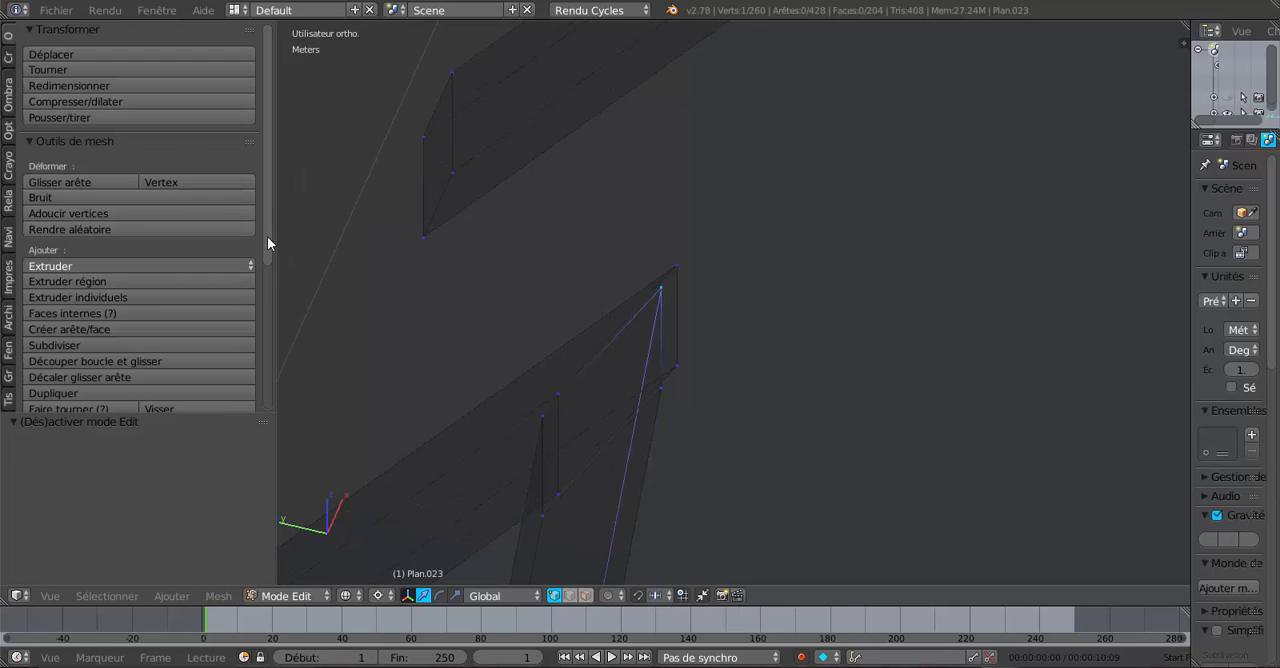
drag(284, 232, 326, 232)
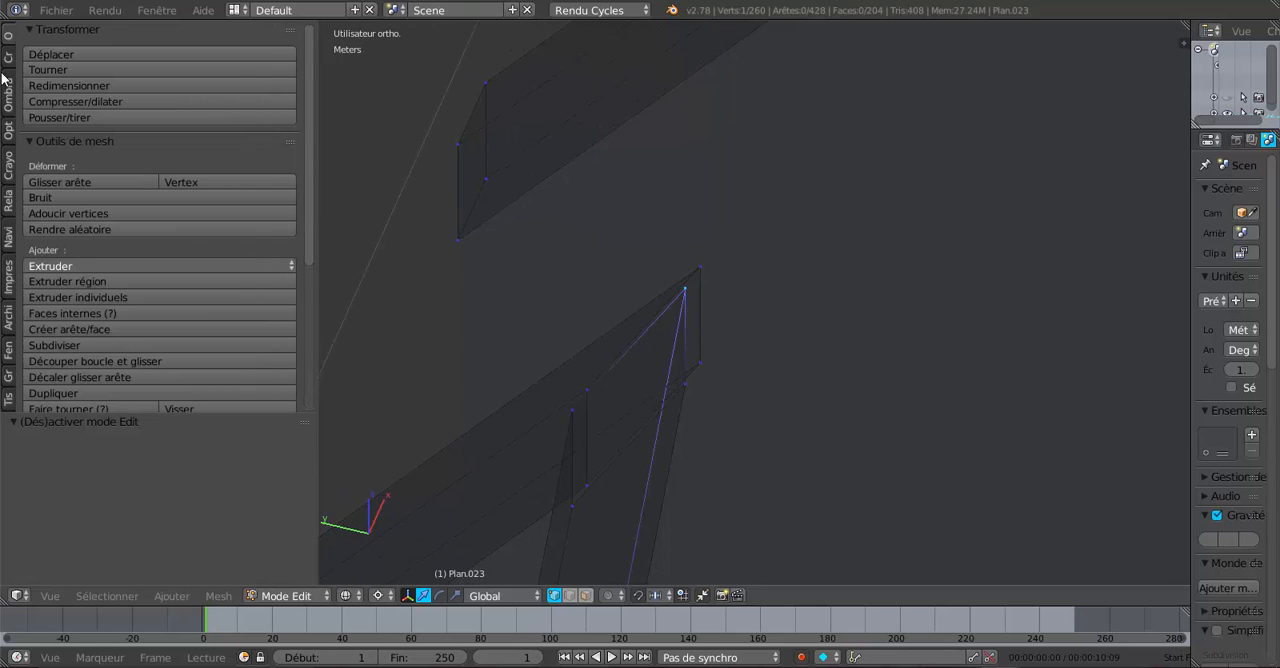
scroll(135, 262, down, 6)
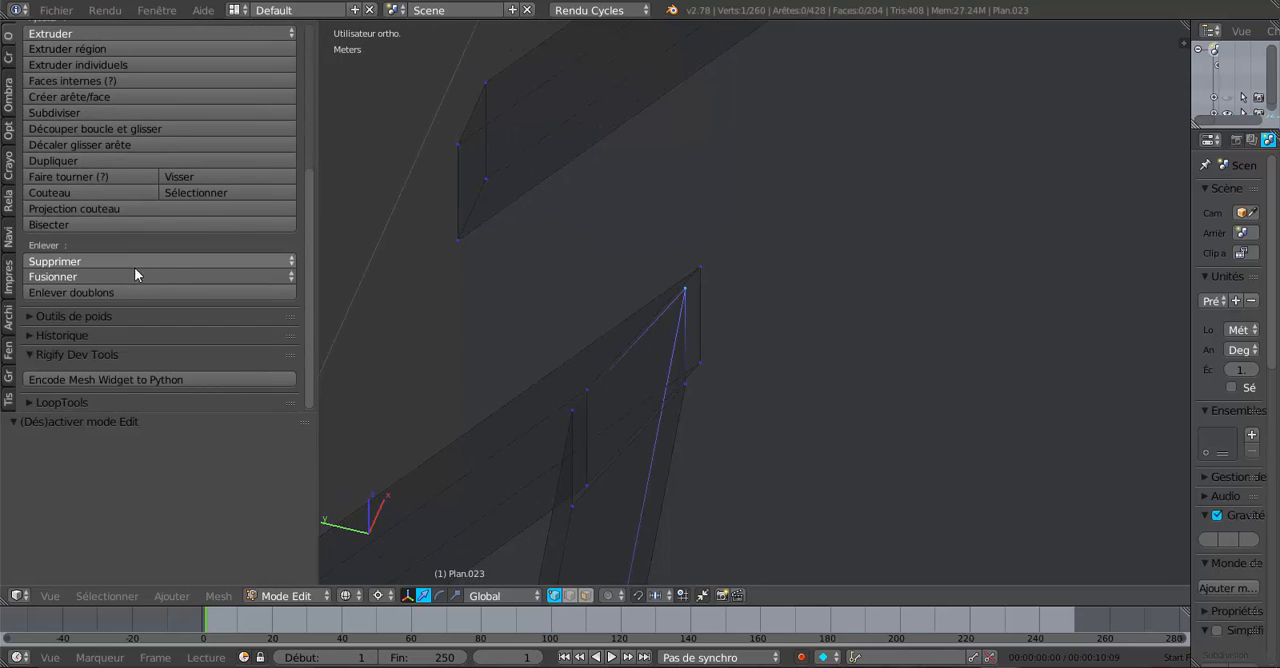
scroll(713, 320, up, 1)
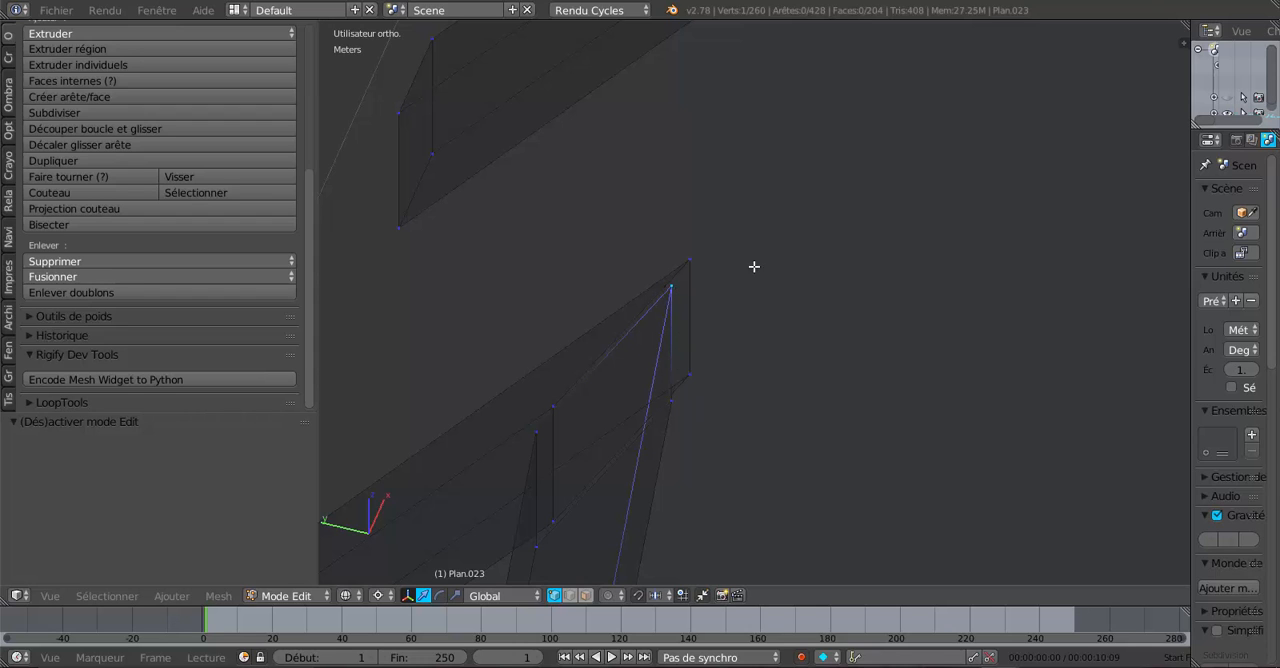
- Merge the upper and lower vertex pairs at the peak end of the shortest rafters' joint, each with At Last (Au dernier)
shift+right_click(697, 256)
click(96, 277)
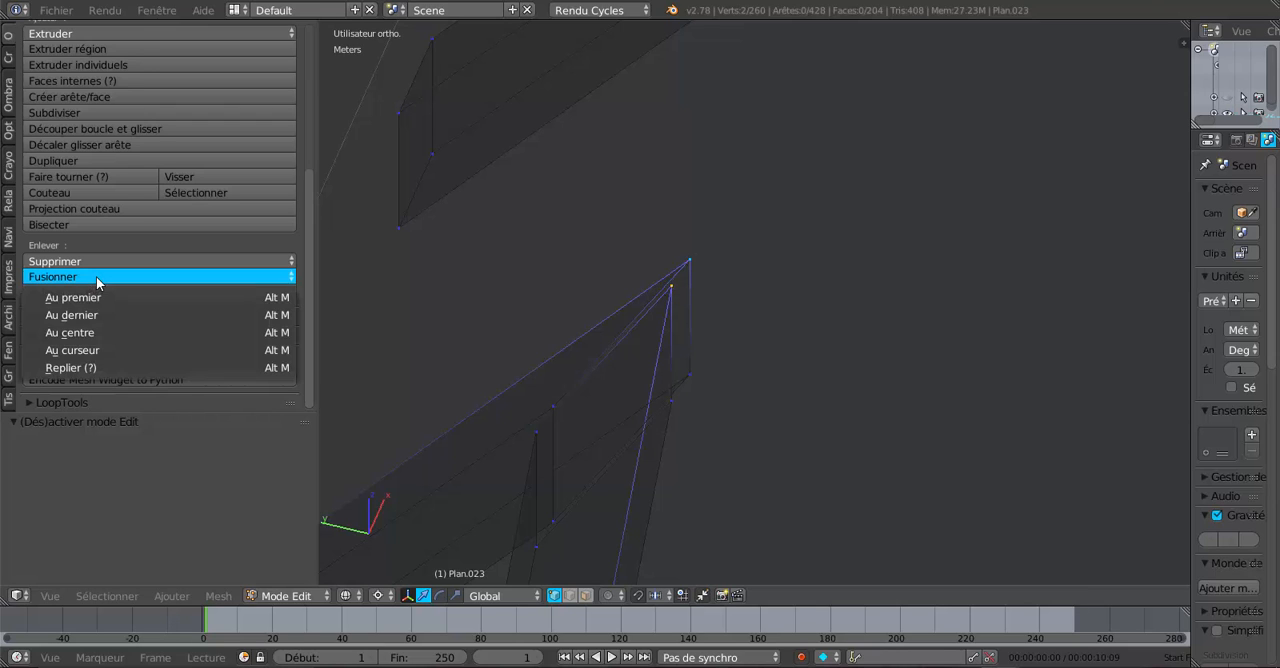
click(103, 314)
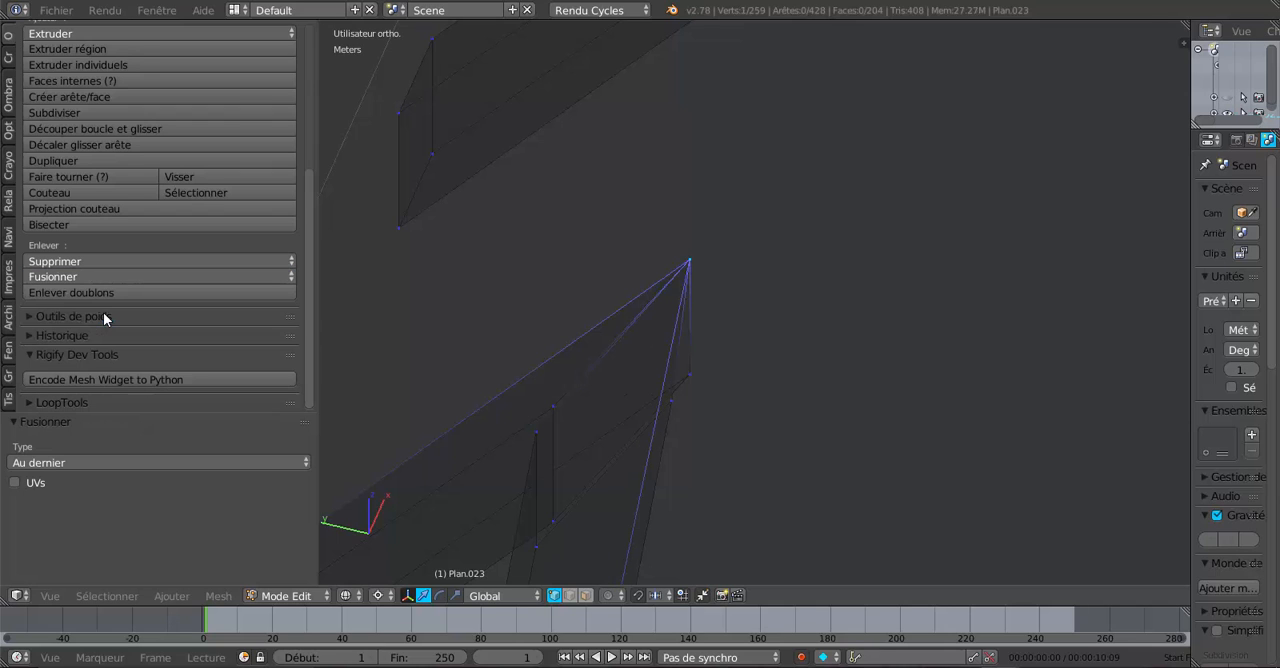
right_click(672, 401)
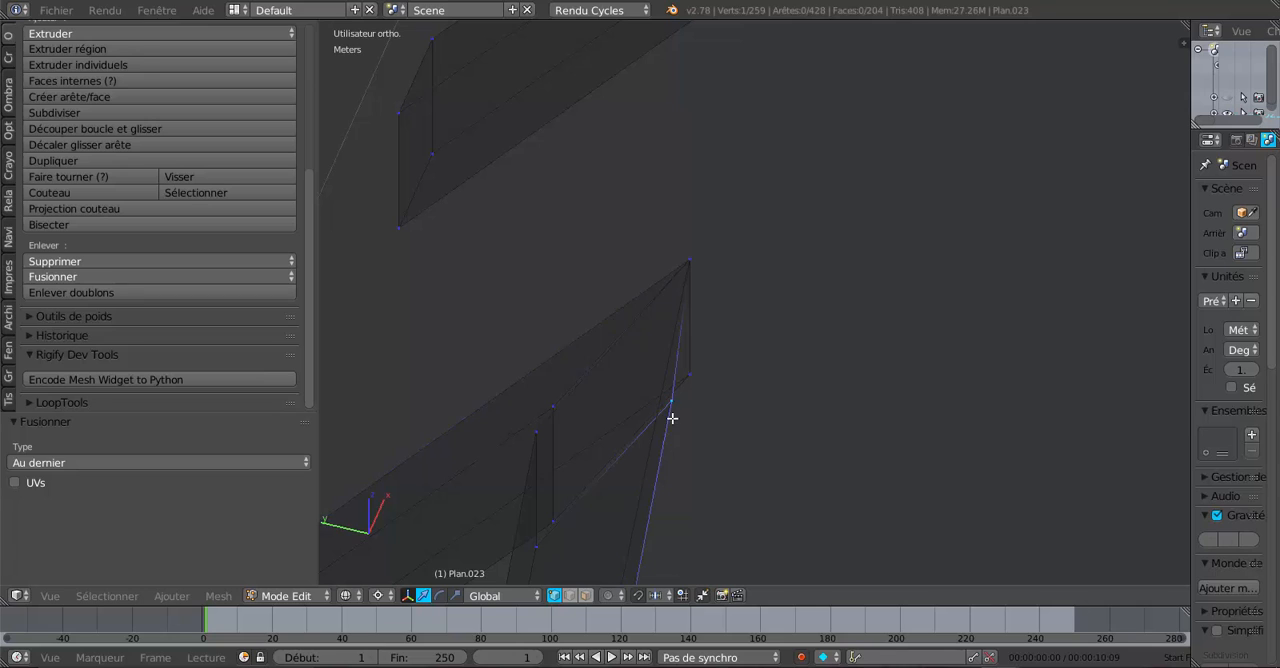
shift+right_click(703, 374)
click(80, 278)
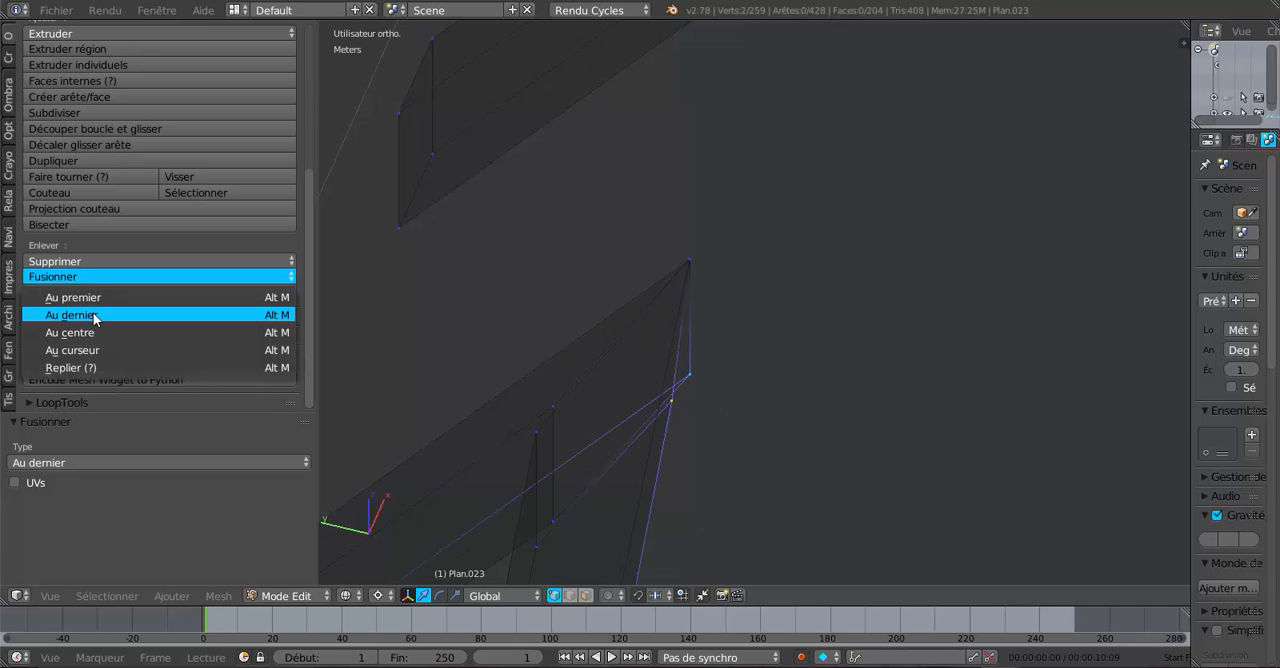
click(95, 317)
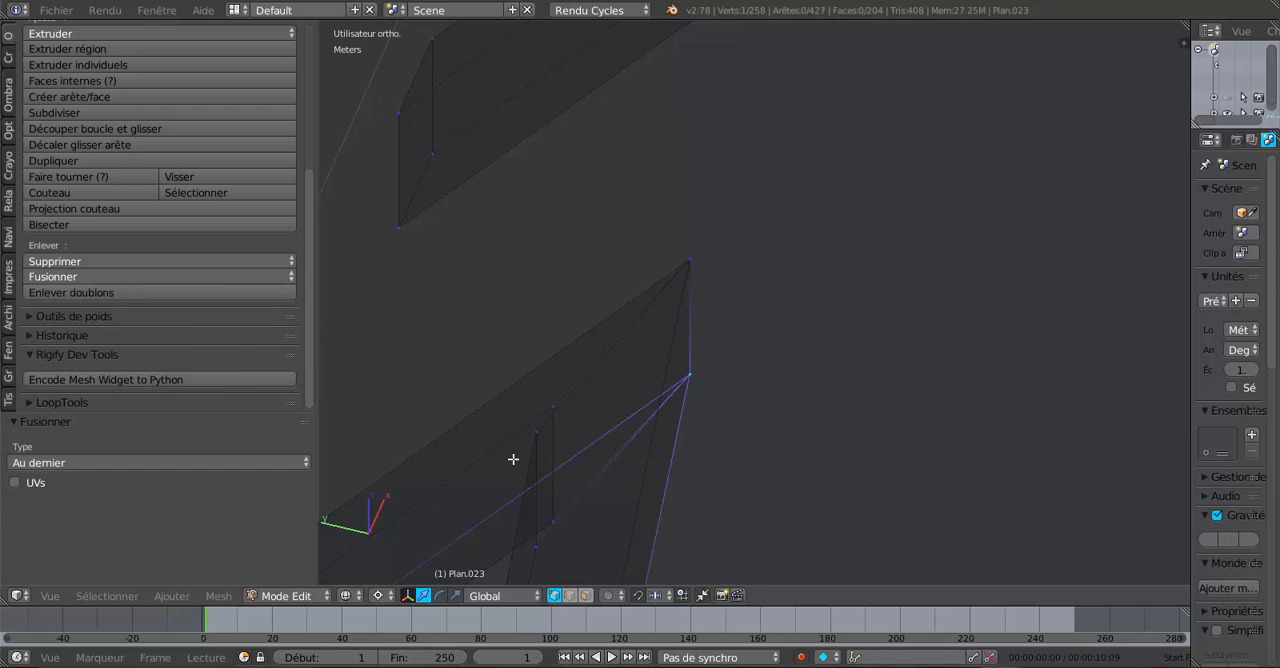
- Close the other end of the same joint by merging its upper and lower vertex pairs with At Last
shift+middle_drag(513, 459, 580, 346)
shift+right_click(612, 295)
click(103, 277)
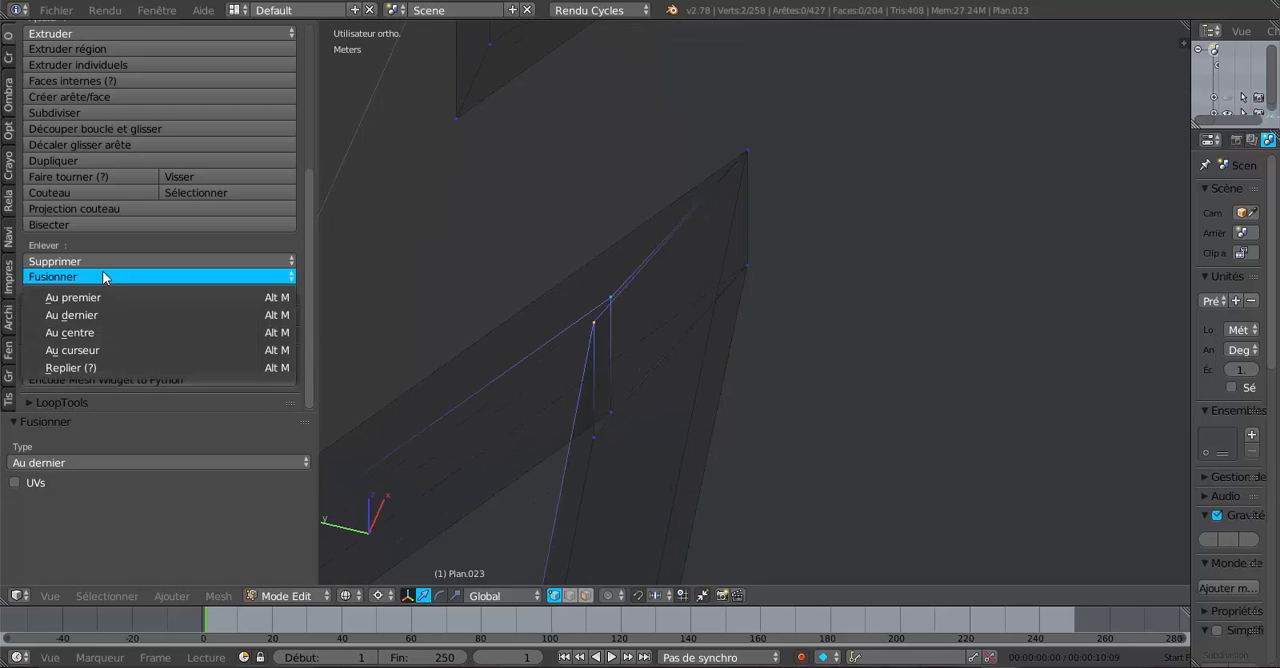
click(110, 314)
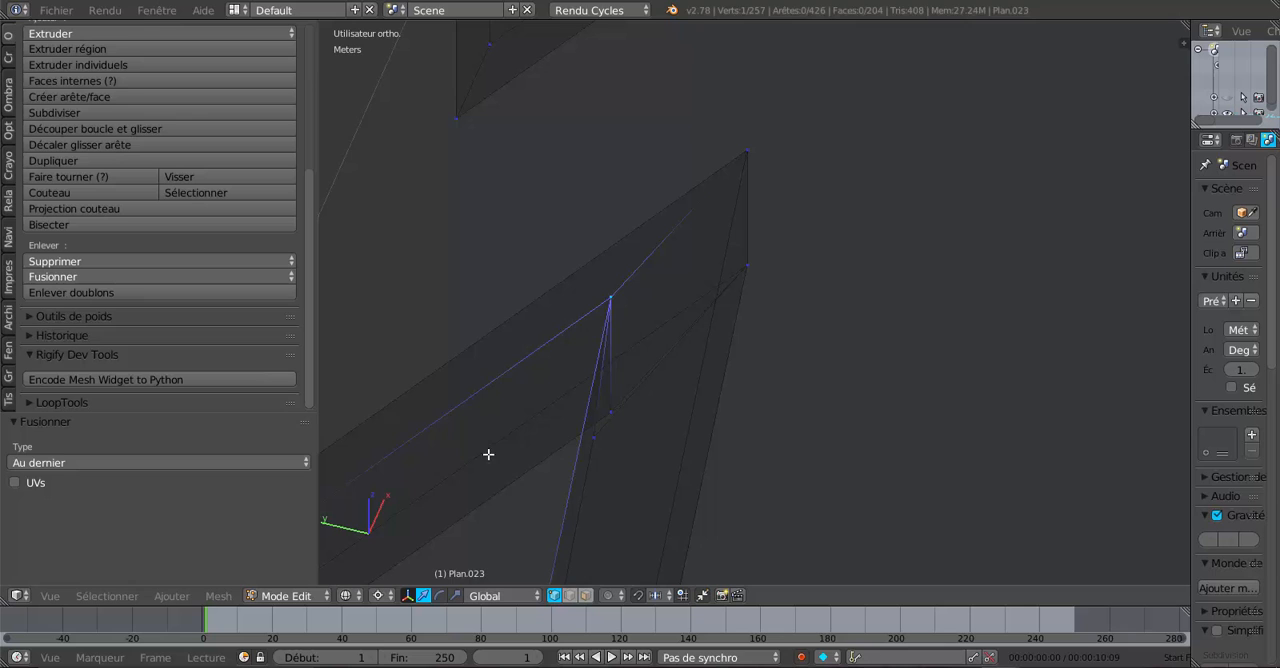
right_click(584, 441)
shift+right_click(615, 402)
click(112, 279)
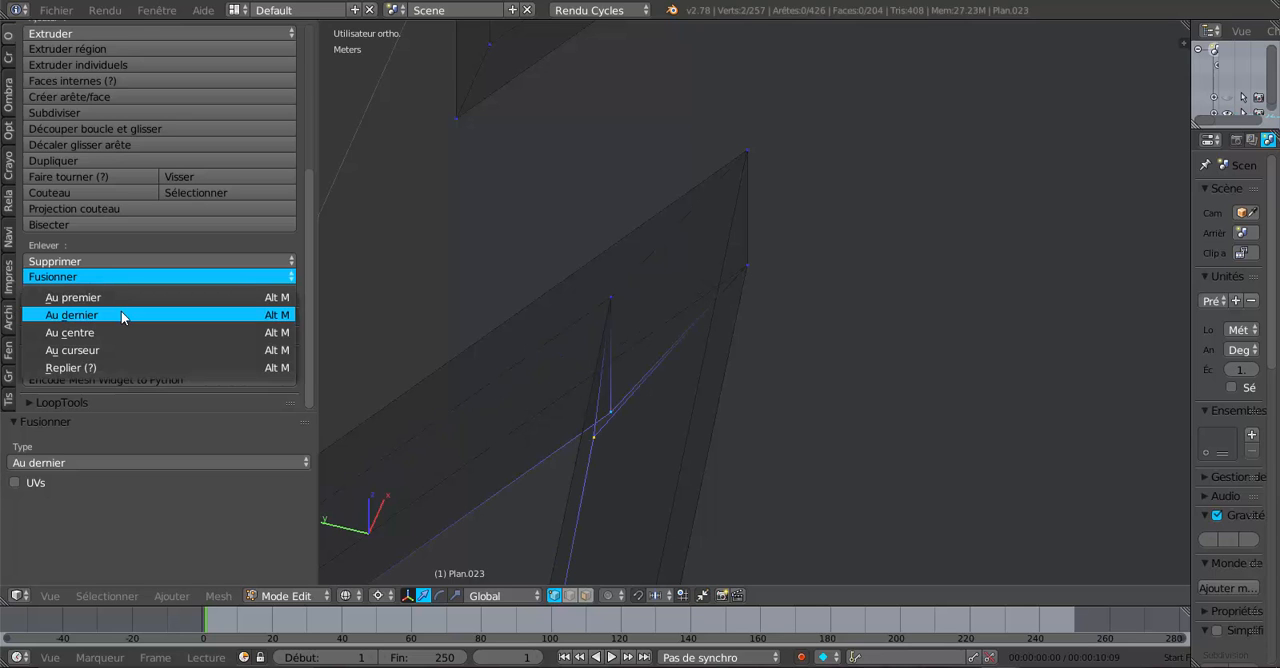
click(121, 314)
- At the next longer rafter pair, merge the upper and lower vertex pairs at the near end of the cut with At Last
scroll(711, 288, down, 5)
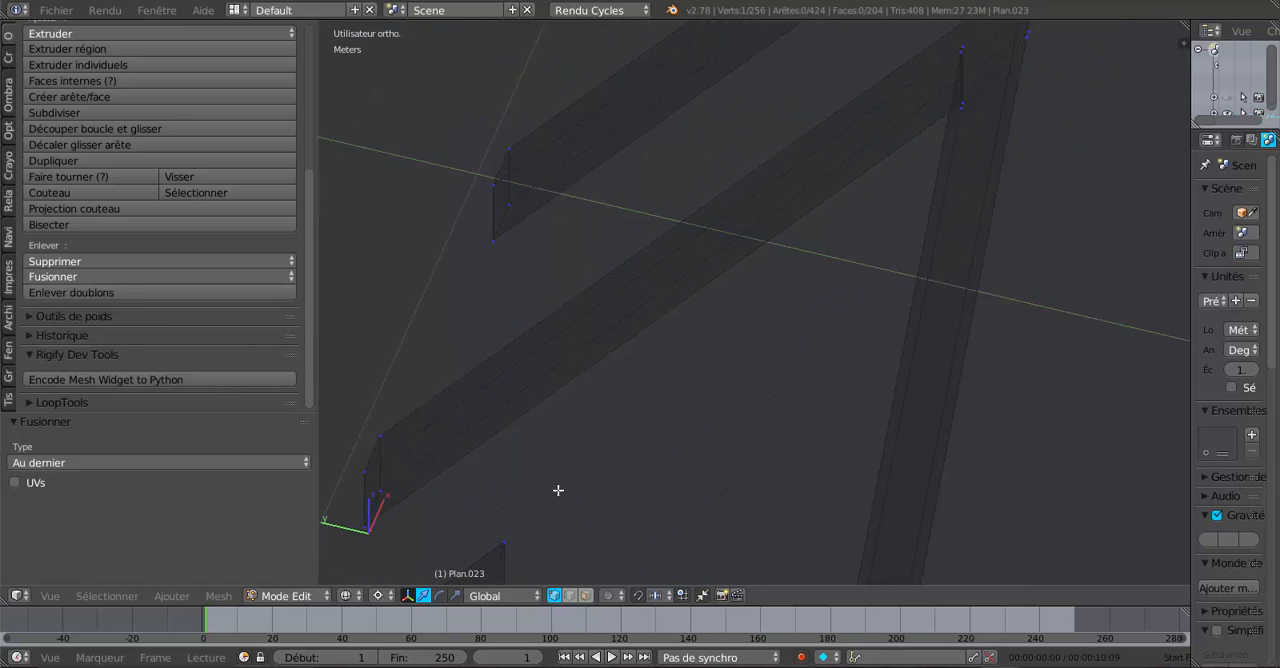
shift+middle_drag(942, 200, 817, 488)
scroll(645, 436, up, 5)
right_click(699, 394)
shift+right_click(706, 378)
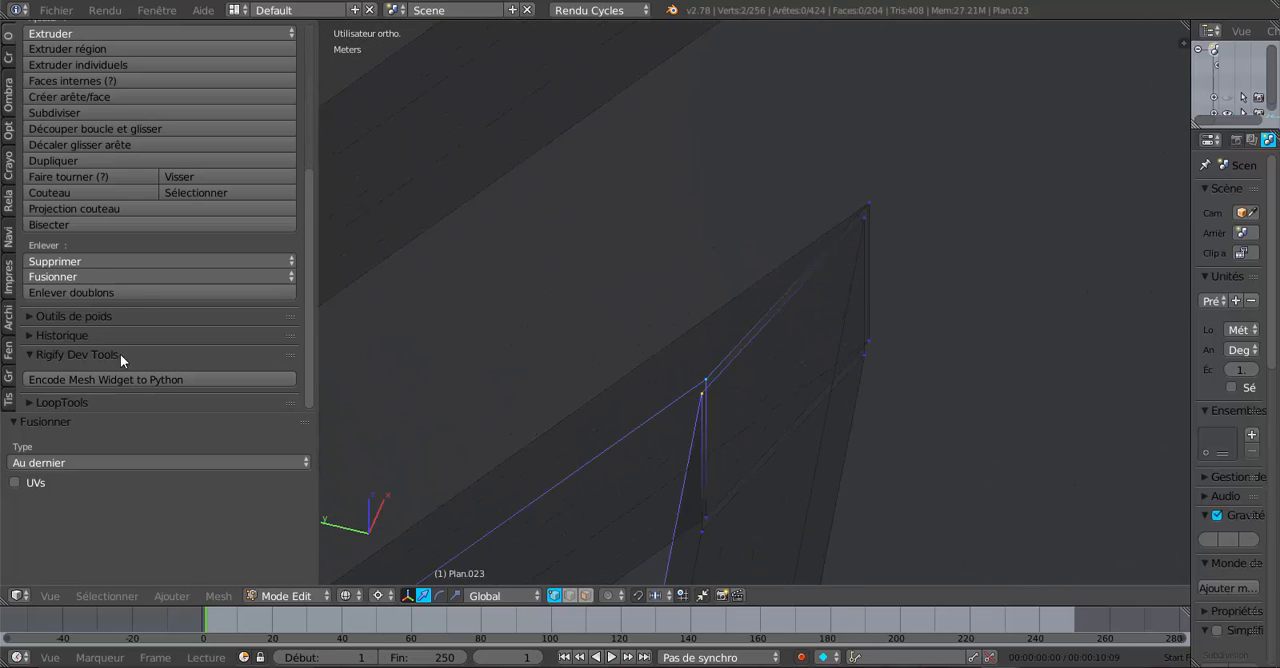
click(105, 276)
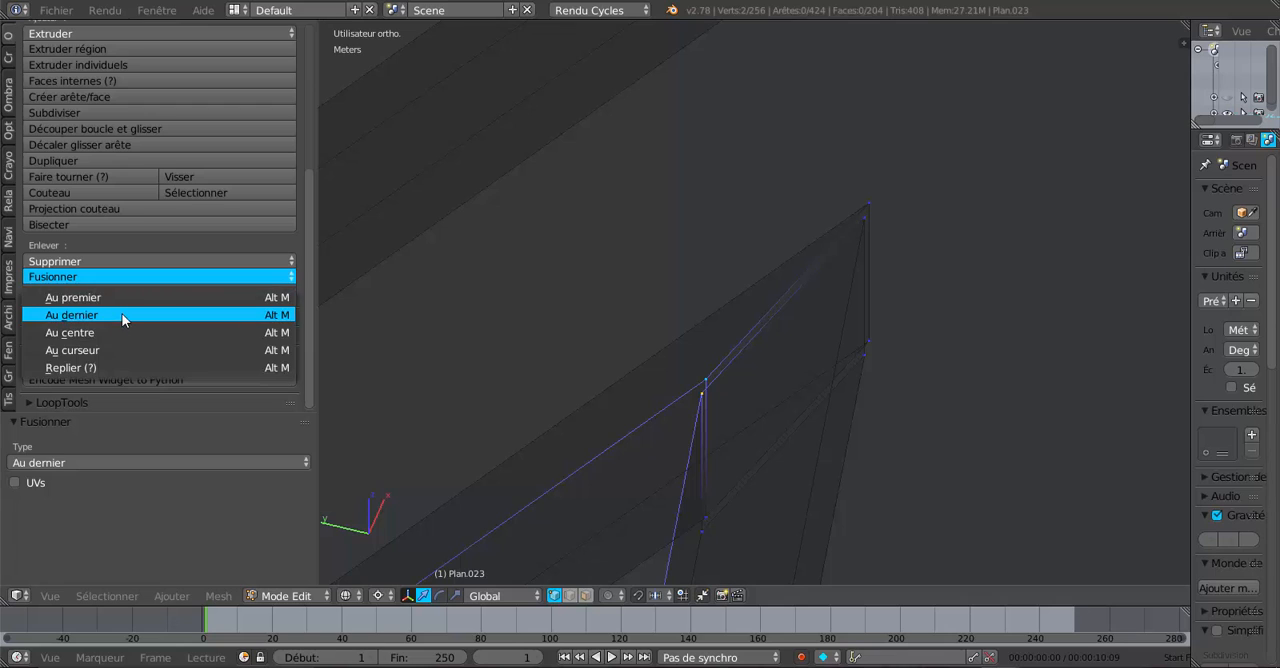
click(120, 318)
shift+right_click(700, 518)
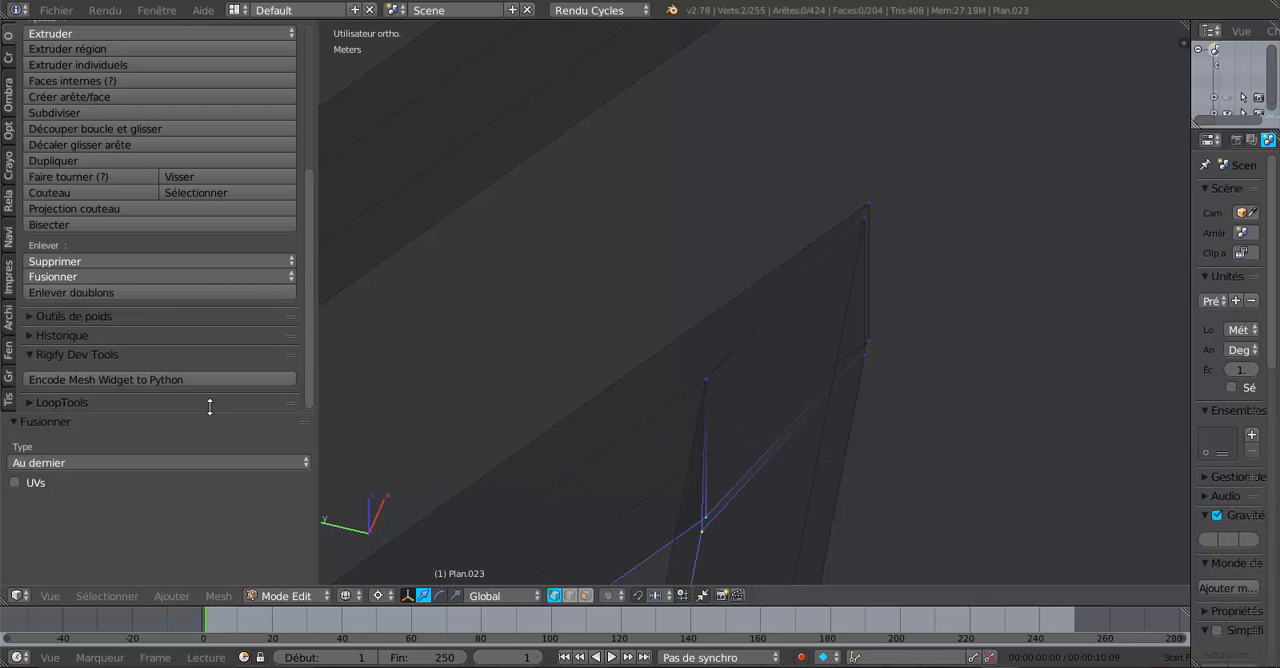
click(102, 277)
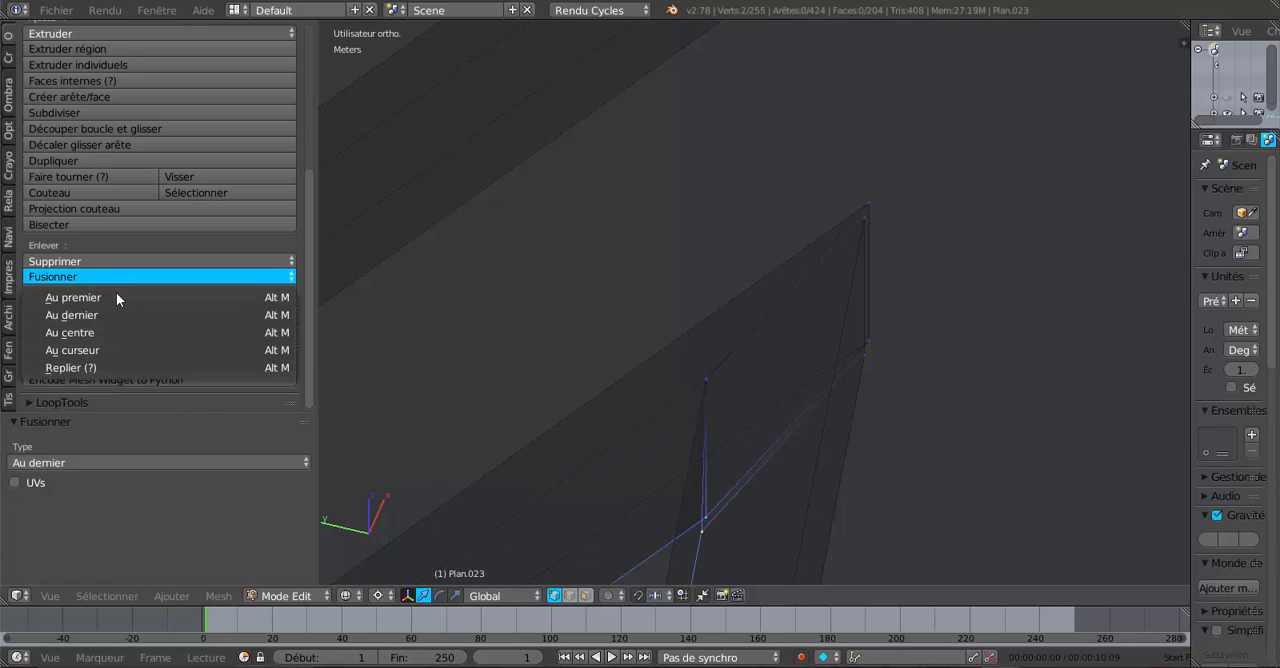
click(119, 311)
- Merge the upper and lower vertex pairs at the peak end of this second rafter joint with At Last
right_click(858, 221)
shift+right_click(869, 204)
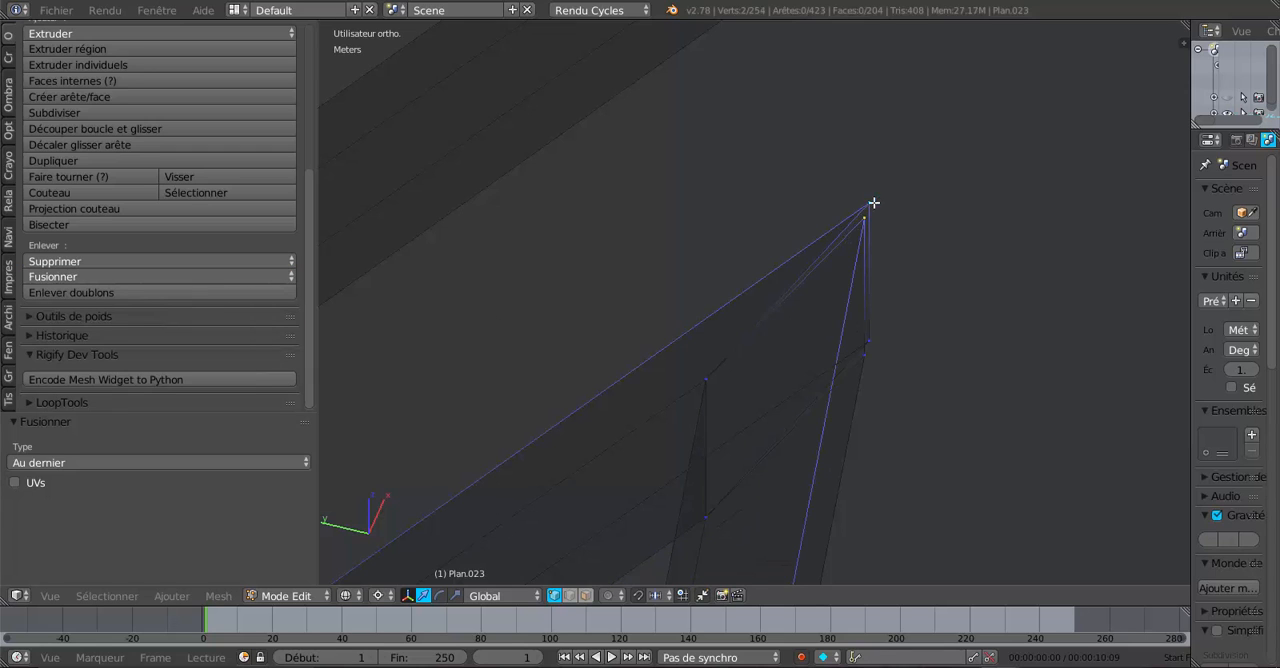
click(113, 270)
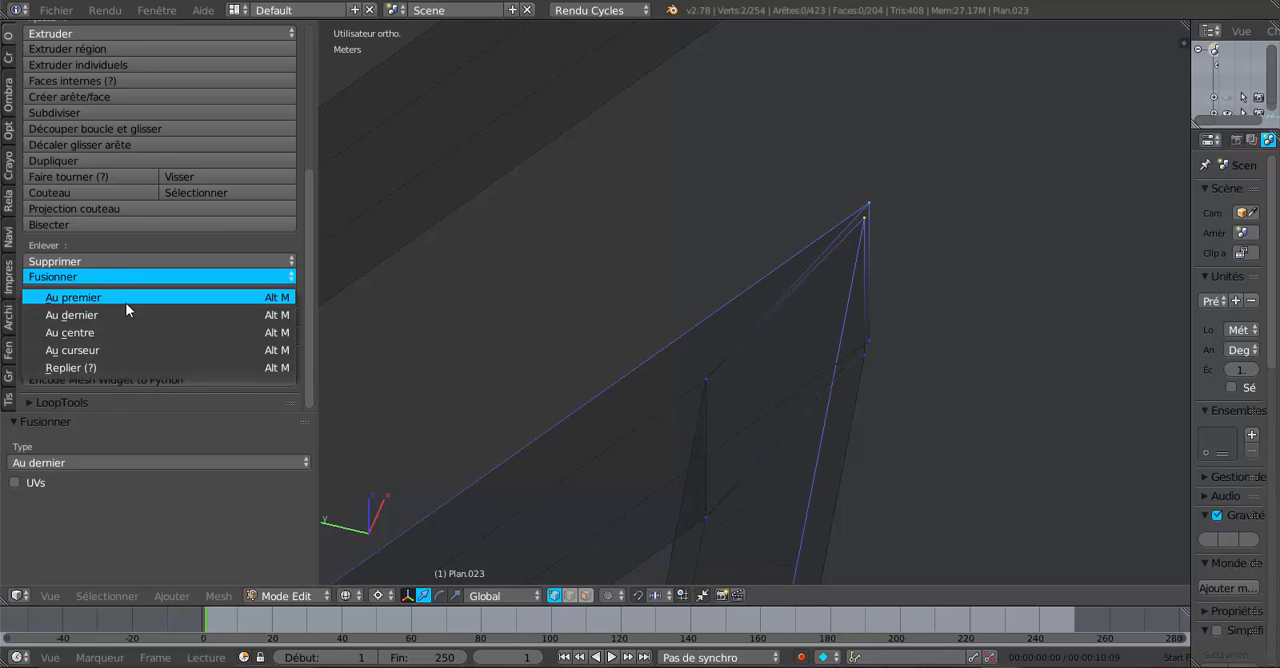
click(221, 312)
right_click(843, 355)
shift+right_click(876, 335)
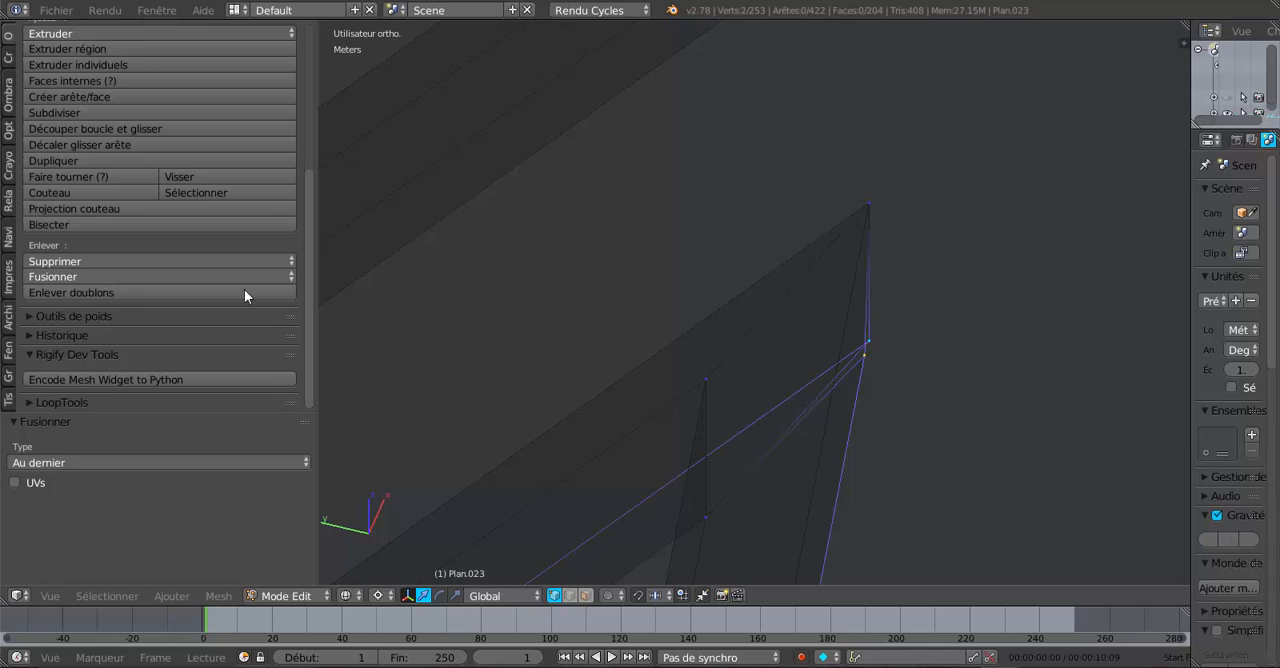
click(124, 273)
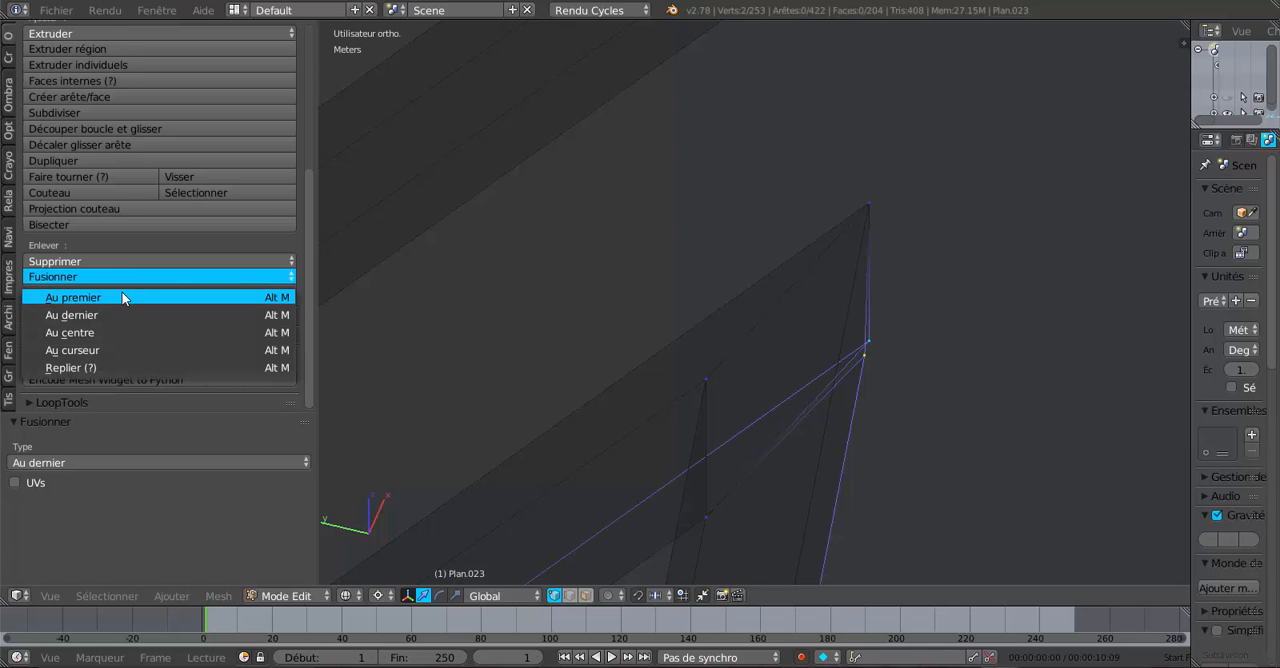
click(123, 299)
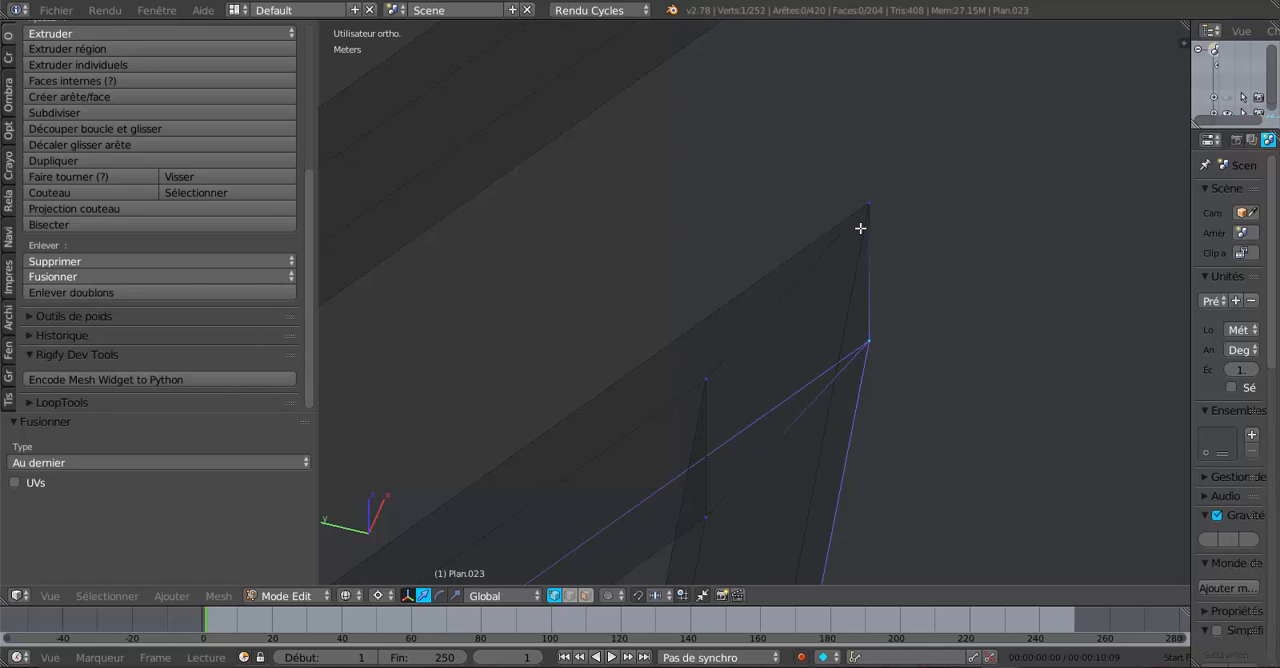
- At the next rafter joint, merge the upper vertex pair on the cut's outer edge with At Last and select the lower pair beneath it
scroll(880, 222, down, 5)
shift+middle_drag(707, 400, 609, 434)
scroll(677, 446, up, 2)
scroll(737, 403, down, 8)
middle_drag(600, 316, 783, 374)
scroll(734, 349, up, 3)
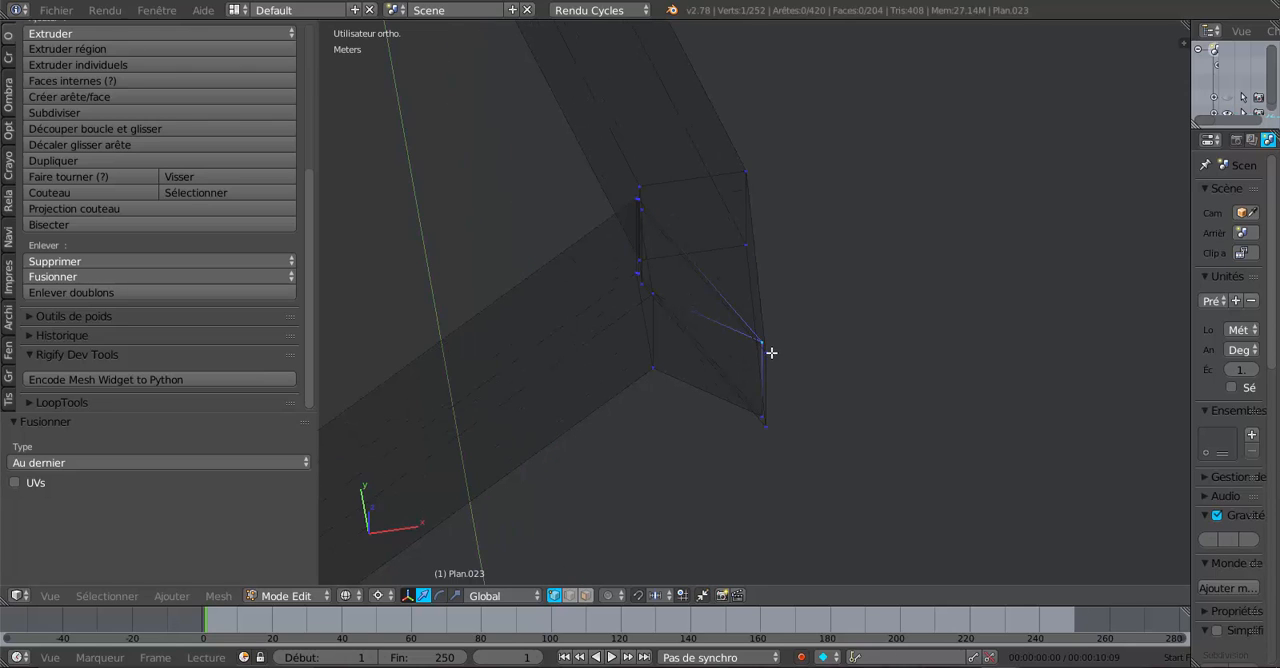
shift+right_click(770, 352)
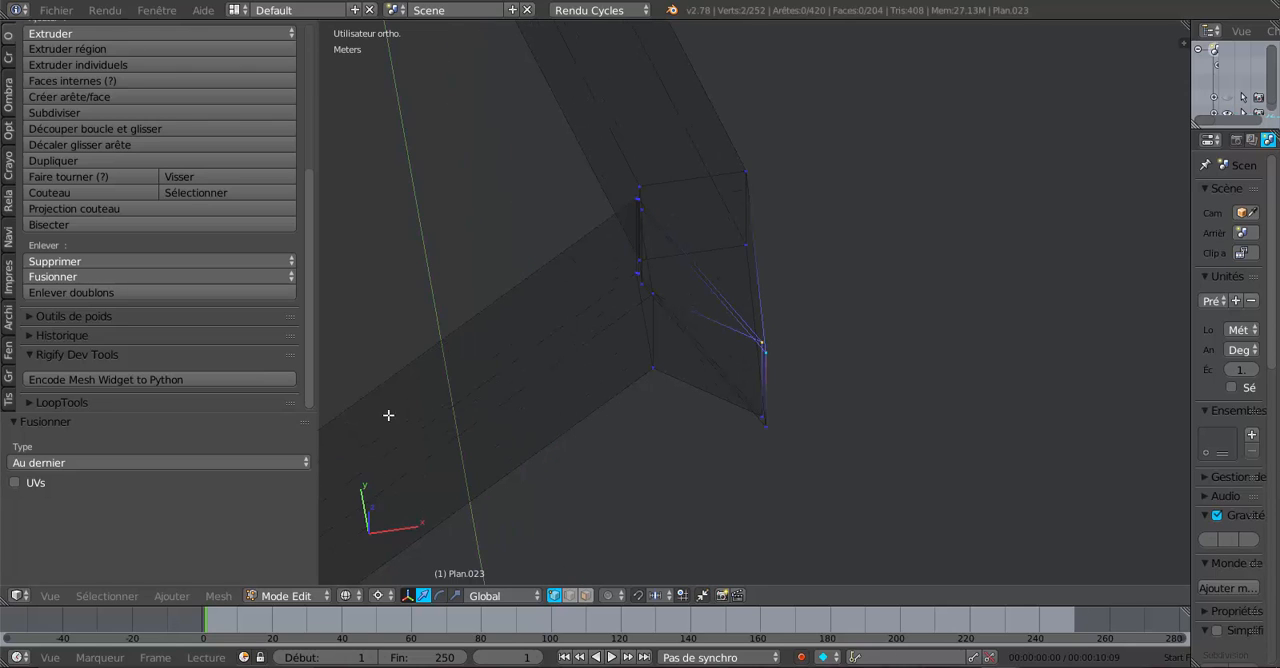
click(119, 277)
click(121, 314)
scroll(841, 491, up, 1)
shift+right_click(766, 448)
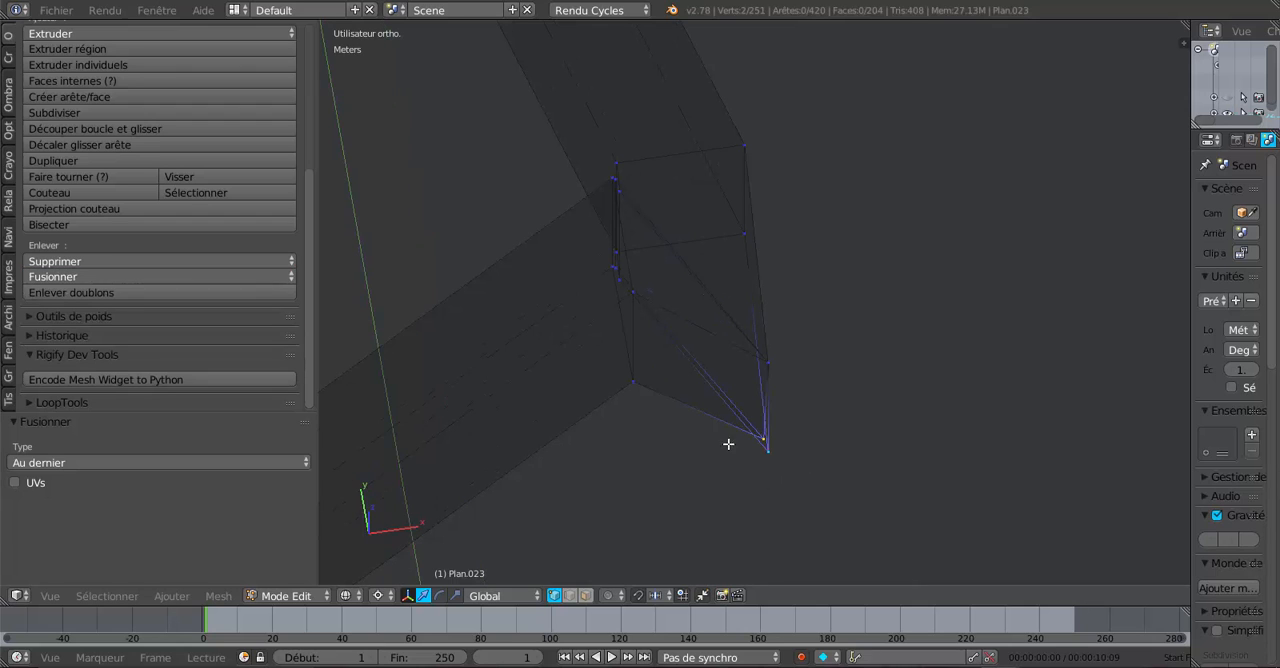
- Merge the selected lower vertex pair on the cut's outer edge with At Last
click(120, 277)
click(122, 312)
- Examine the inner corner of this rafter joint from several angles in wireframe and solid shading
middle_drag(857, 408, 801, 398)
scroll(657, 337, up, 4)
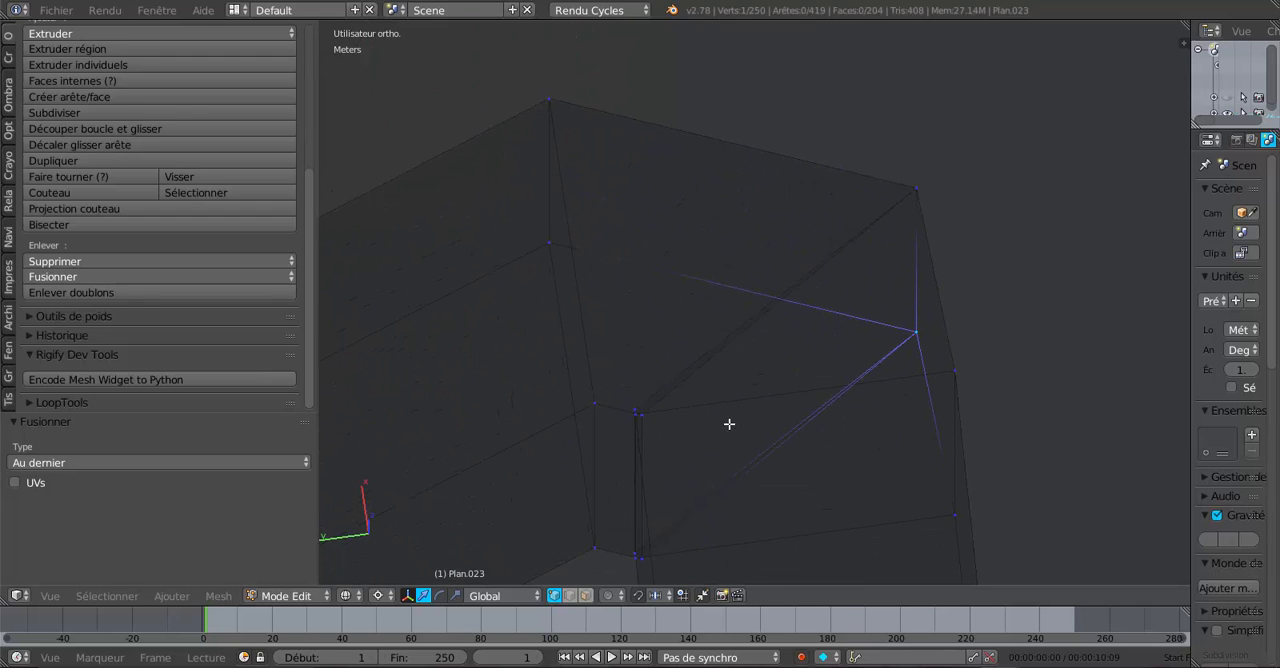
scroll(640, 478, up, 2)
middle_drag(646, 486, 900, 315)
middle_drag(860, 455, 855, 453)
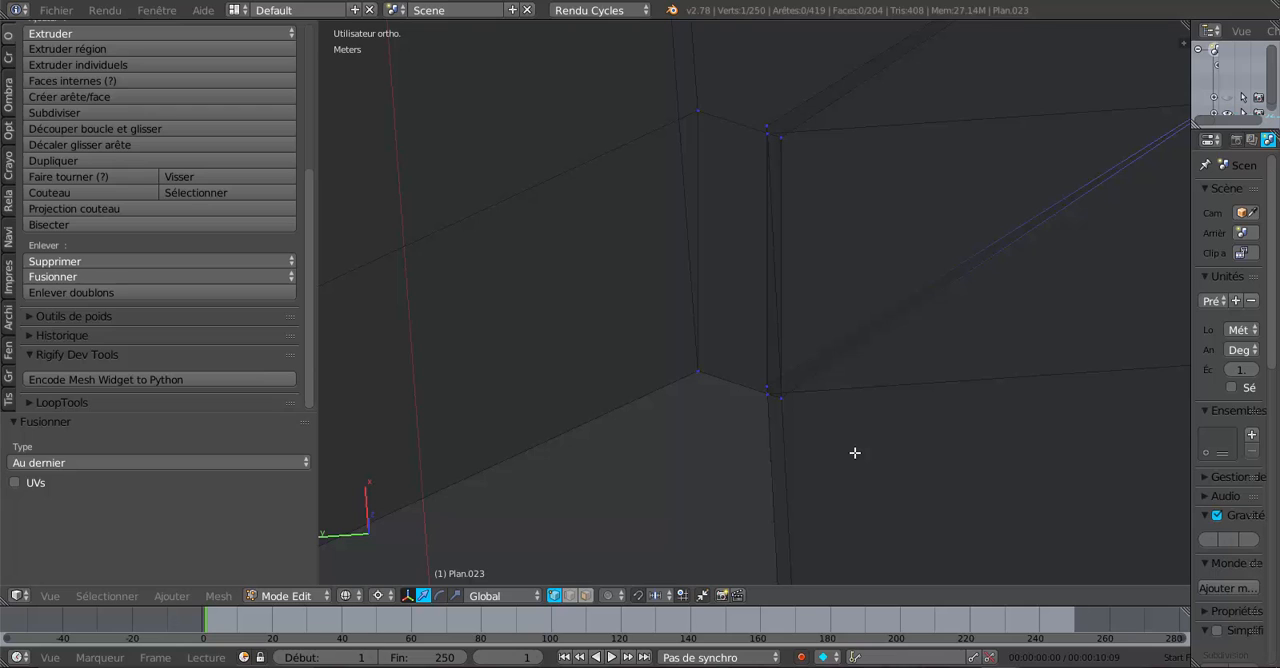
scroll(855, 453, down, 3)
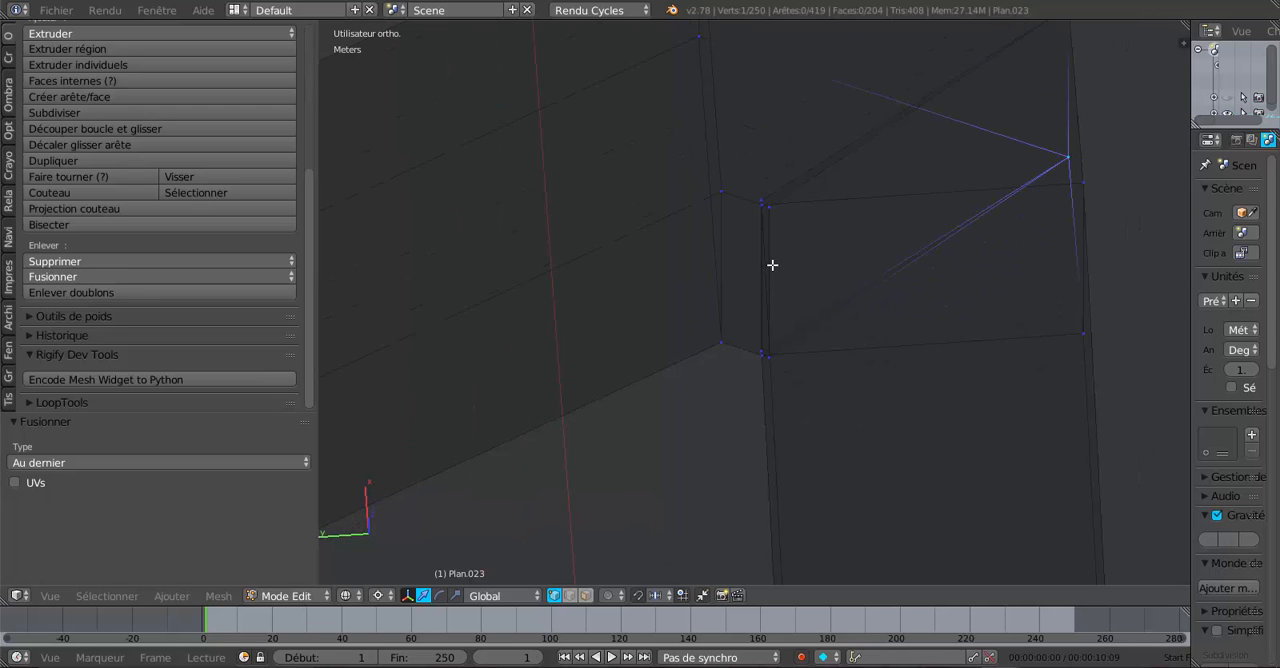
scroll(785, 285, down, 3)
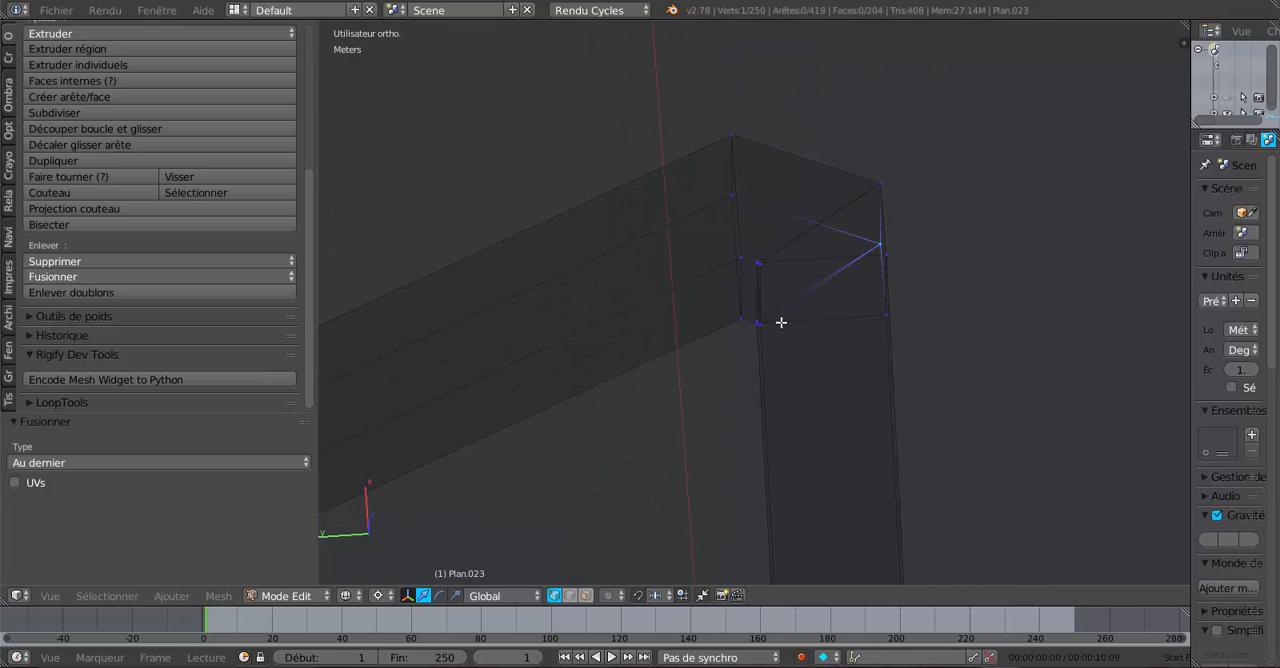
key(Tab)
key(Tab)
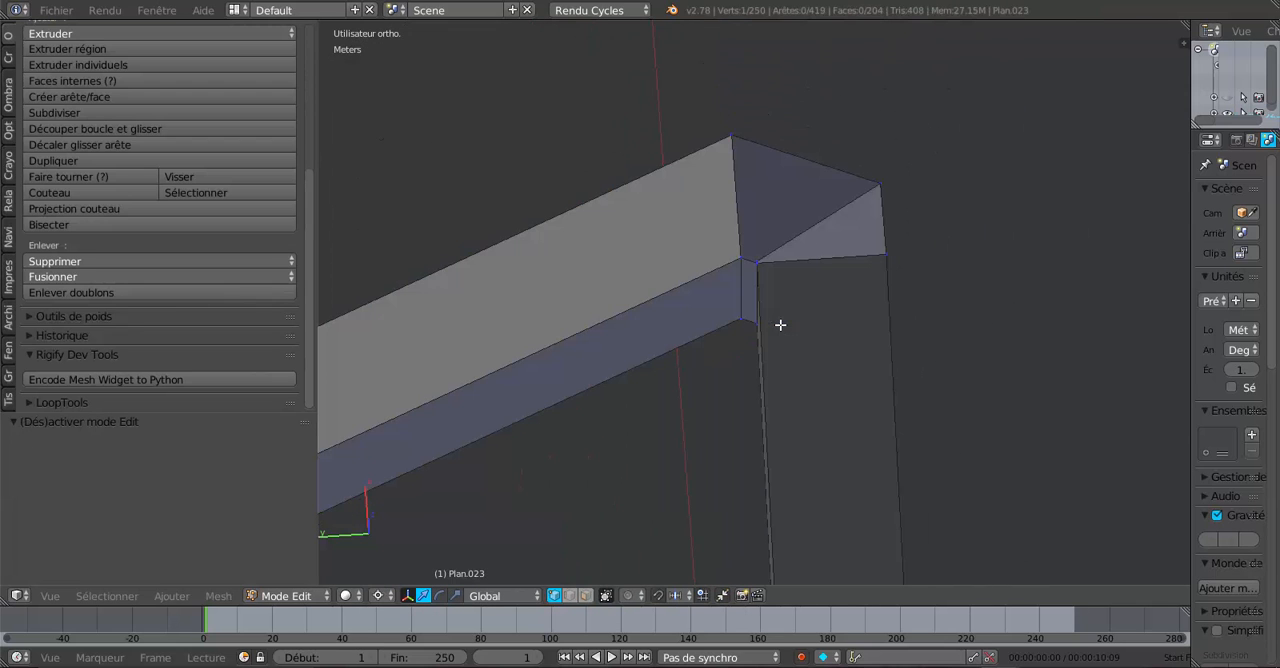
middle_drag(783, 344, 721, 356)
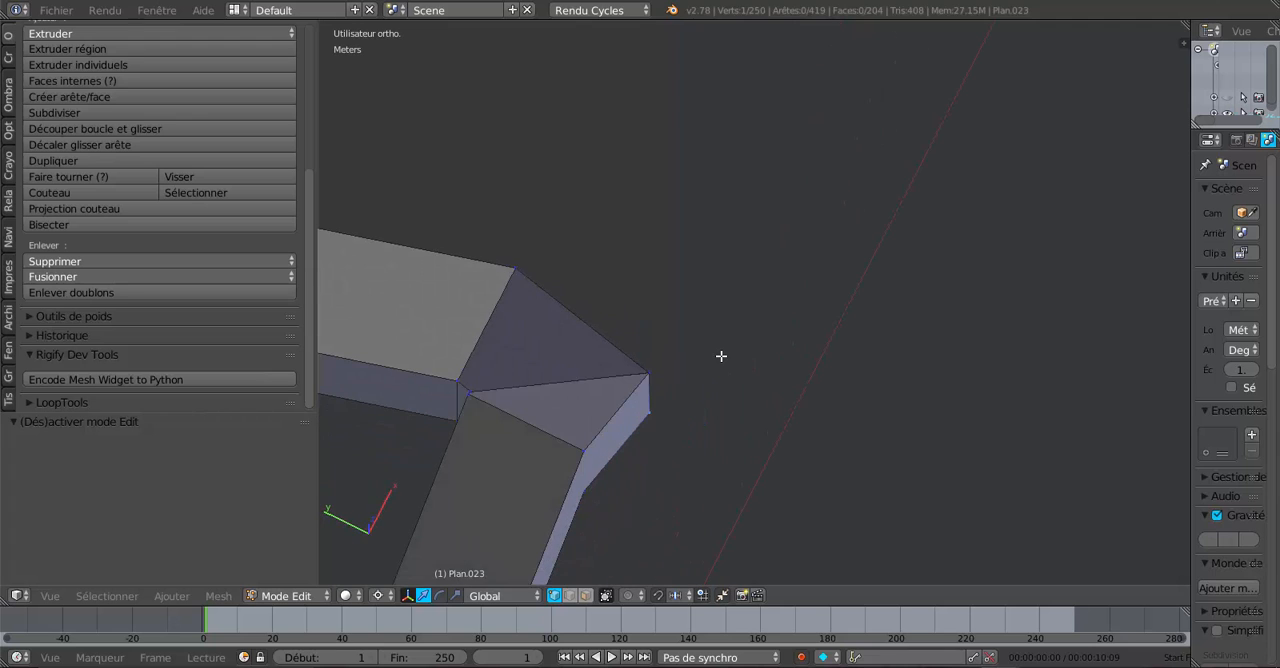
shift+middle_drag(647, 380, 868, 313)
scroll(766, 360, up, 2)
middle_drag(766, 360, 707, 495)
scroll(676, 469, up, 3)
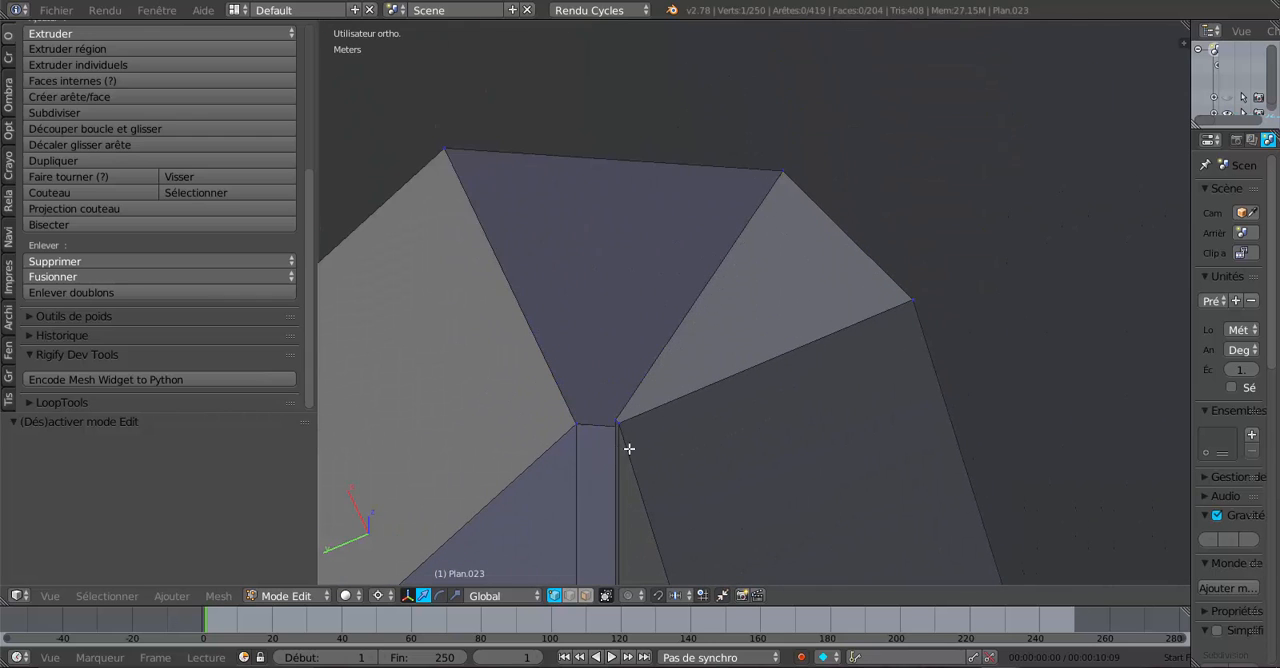
middle_drag(629, 449, 683, 445)
shift+middle_drag(950, 436, 858, 178)
middle_drag(869, 317, 874, 343)
scroll(880, 352, down, 4)
shift+middle_drag(880, 469, 857, 238)
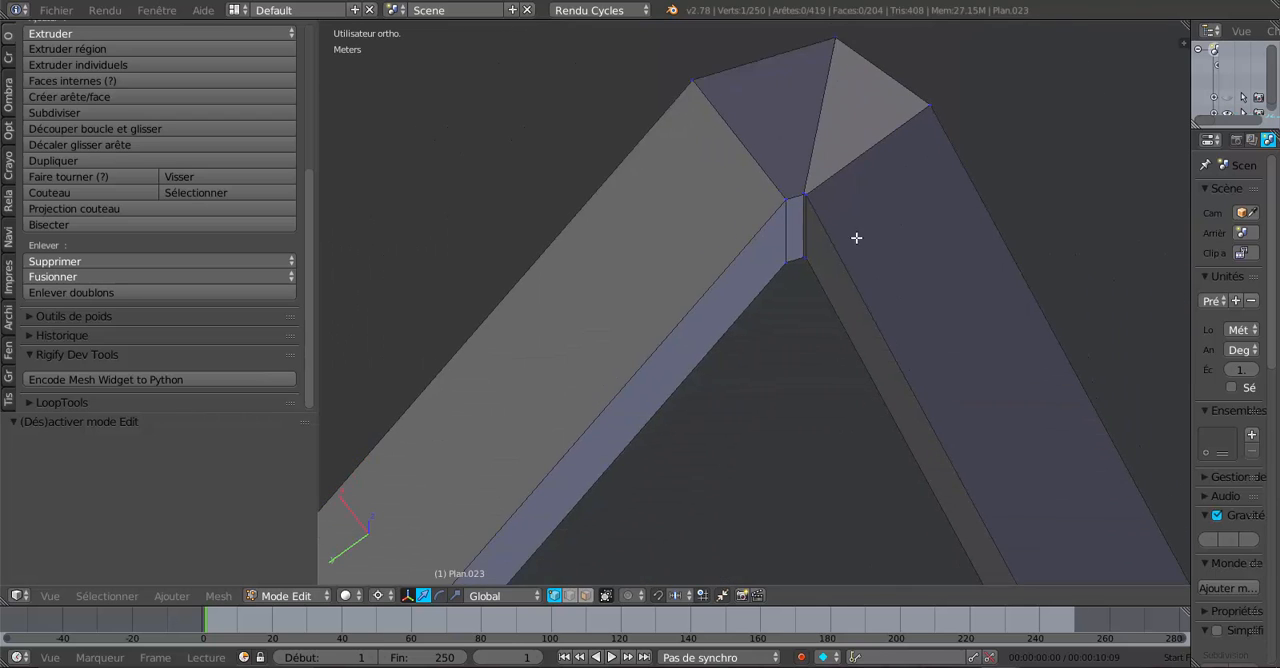
middle_drag(868, 302, 879, 316)
shift+middle_drag(912, 411, 864, 169)
- Try merging the second rafter's upper and lower inner-corner vertices into the cut's vertices with At Last
scroll(834, 317, up, 3)
scroll(843, 251, up, 1)
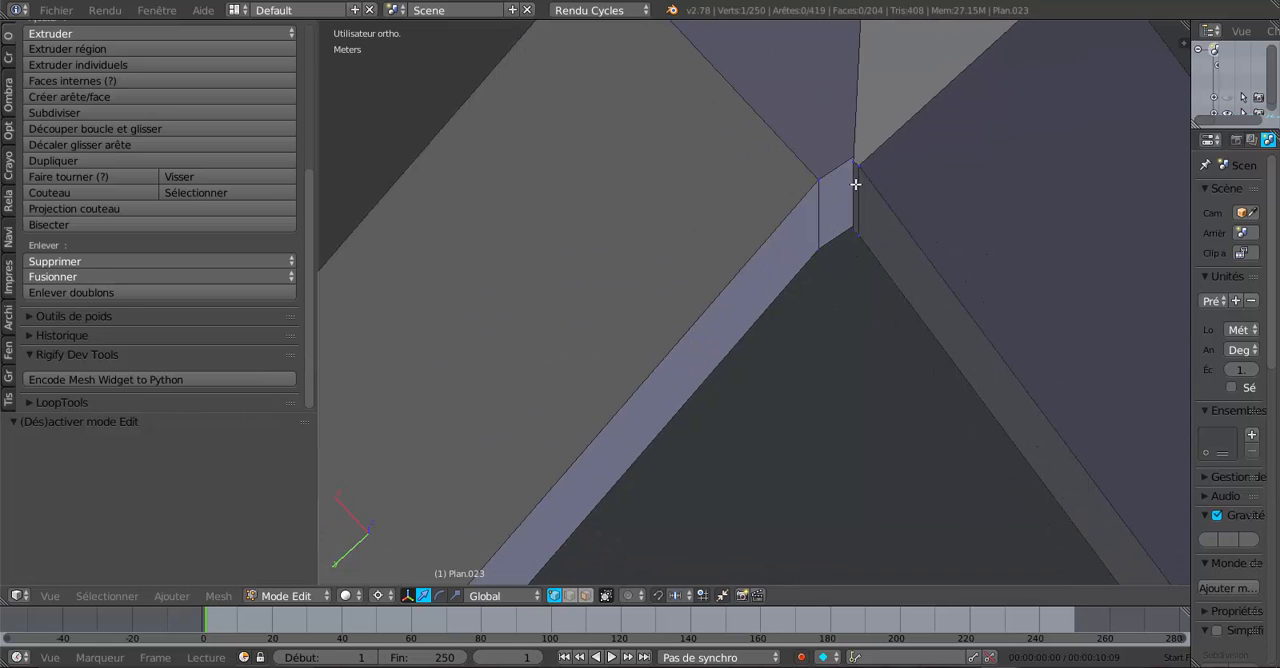
right_click(858, 167)
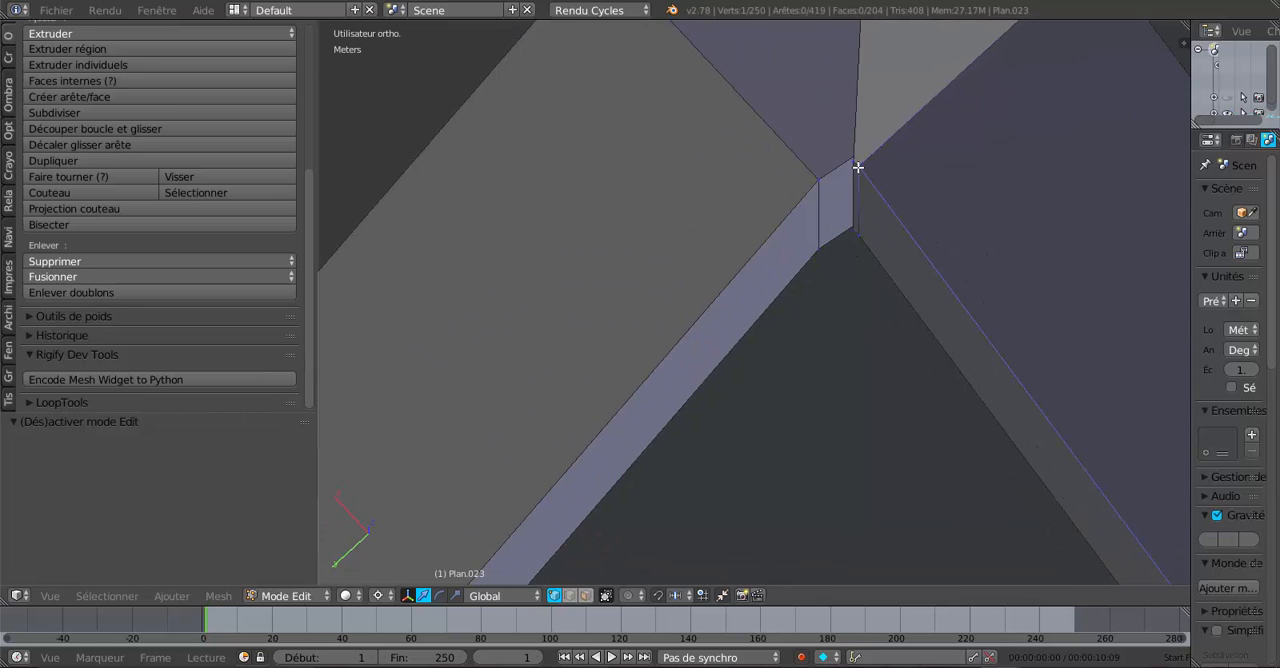
click(135, 276)
click(142, 314)
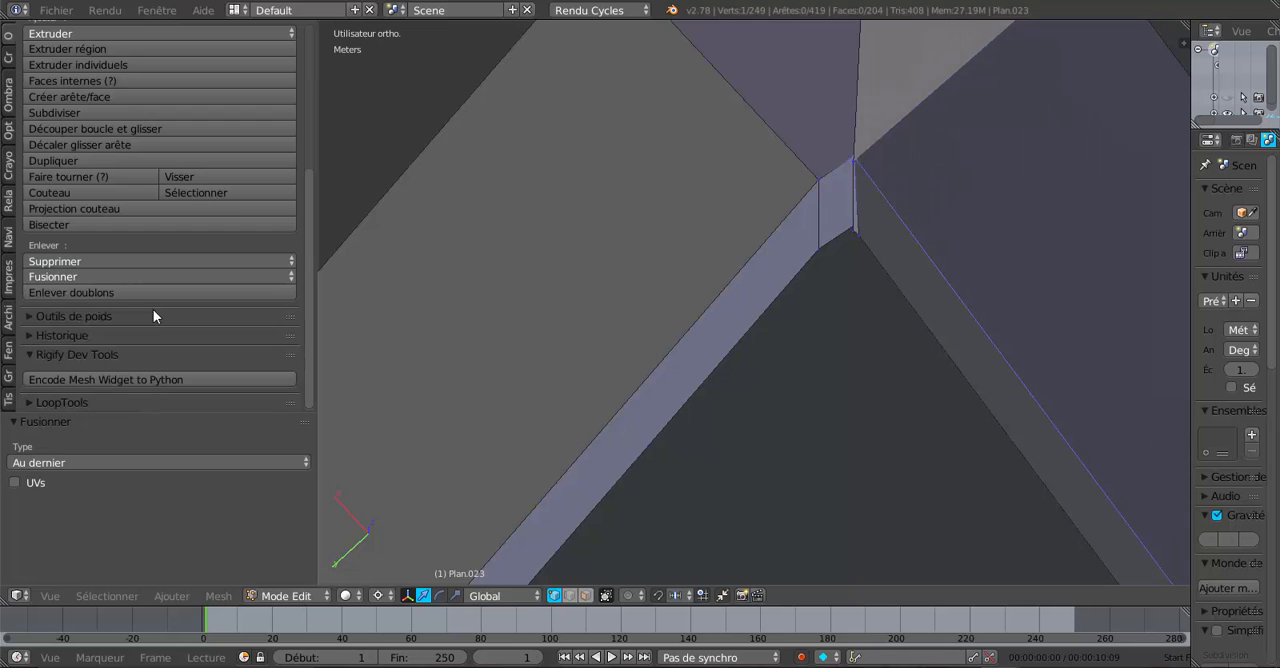
shift+right_click(852, 227)
click(133, 277)
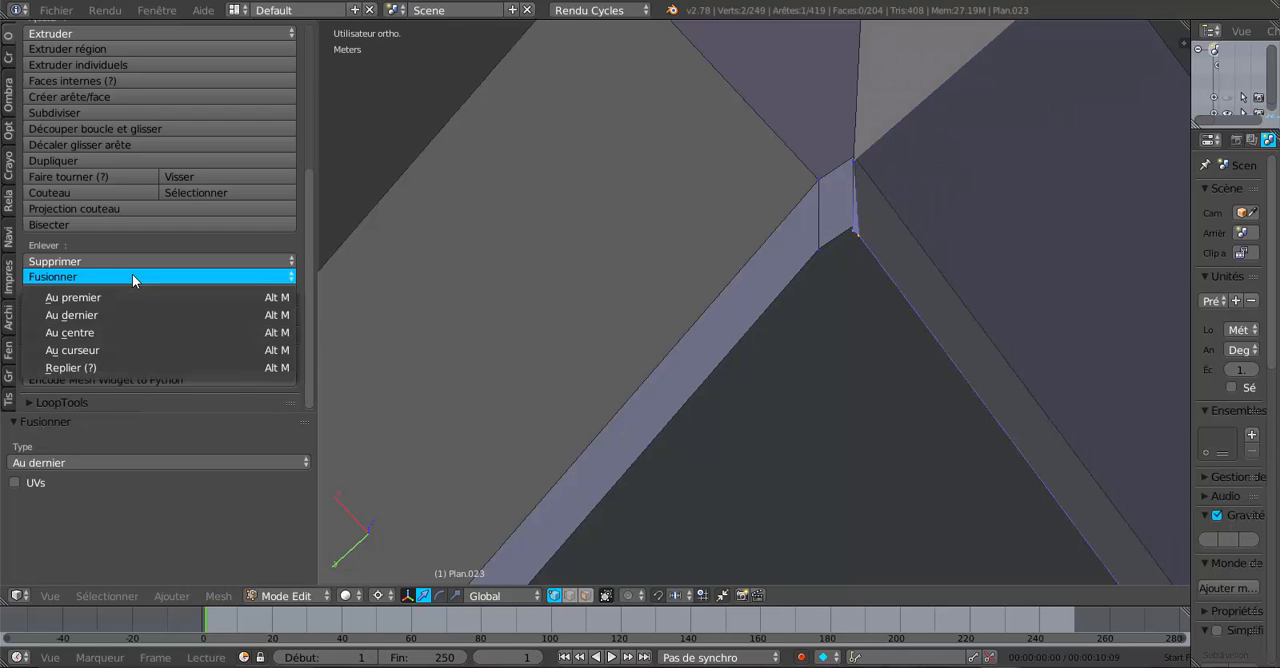
click(131, 314)
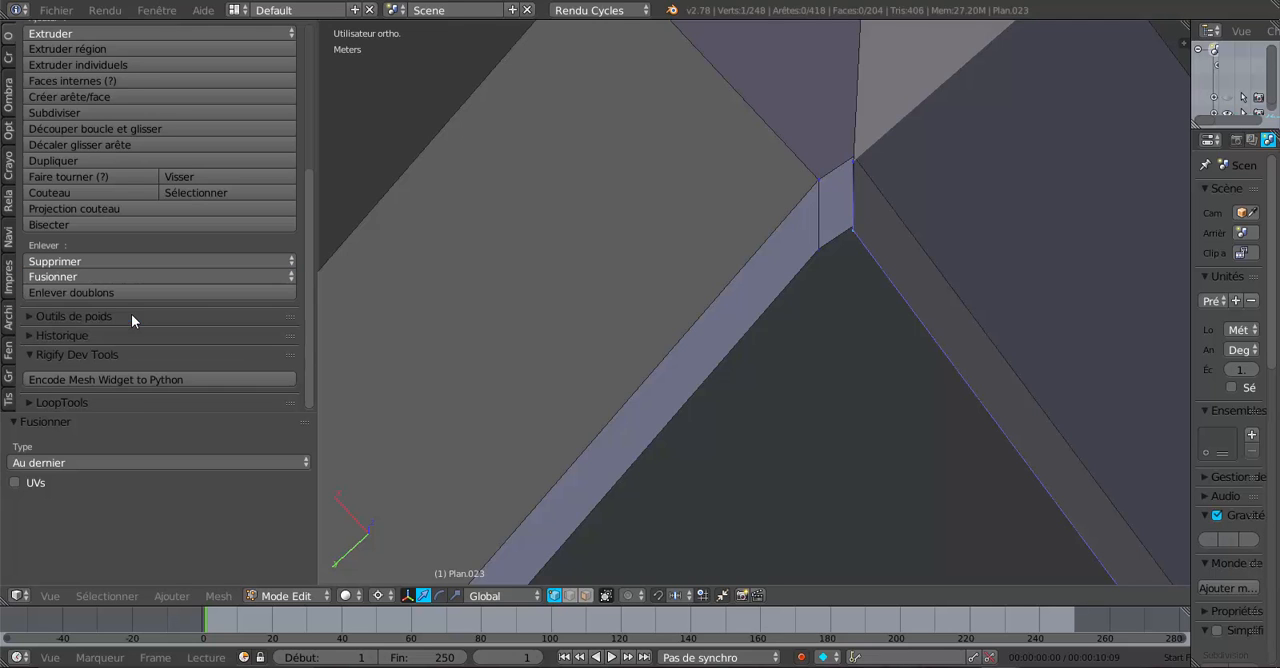
- In wireframe, try merging the remaining close upper and lower vertex pairs at the inner corner with At Last
scroll(863, 260, down, 4)
shift+middle_drag(894, 289, 929, 310)
key(z)
scroll(933, 325, up, 2)
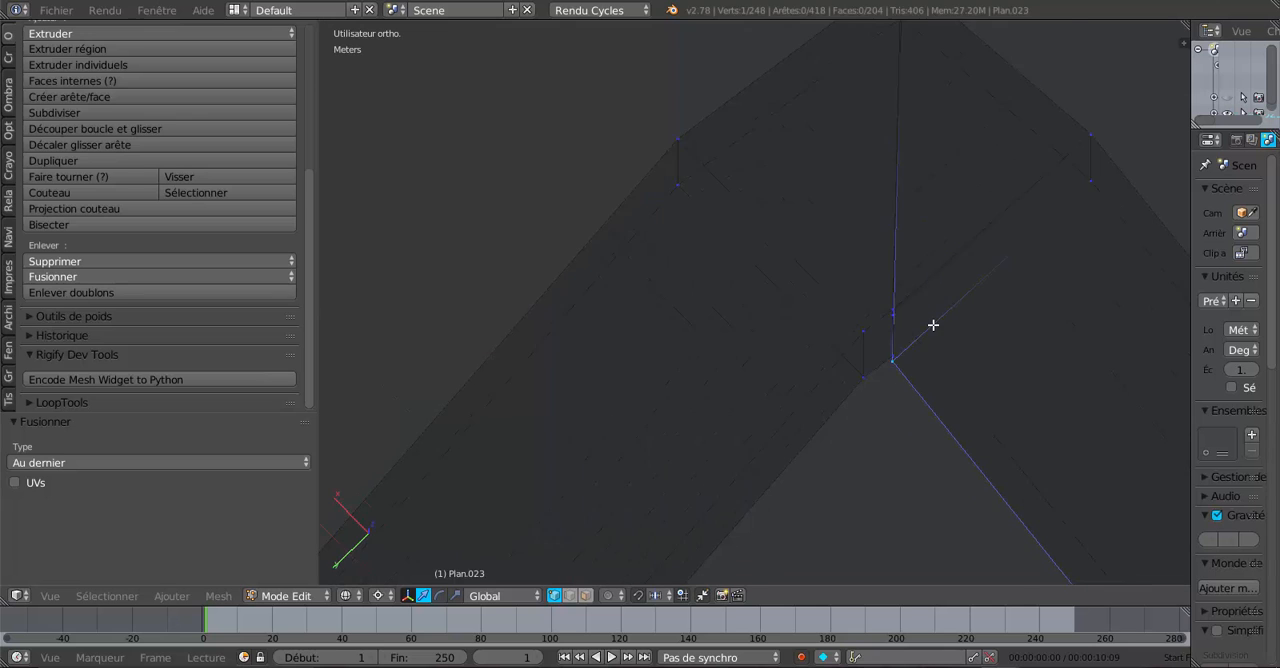
scroll(943, 334, up, 1)
middle_drag(939, 354, 814, 303)
middle_drag(822, 261, 820, 347)
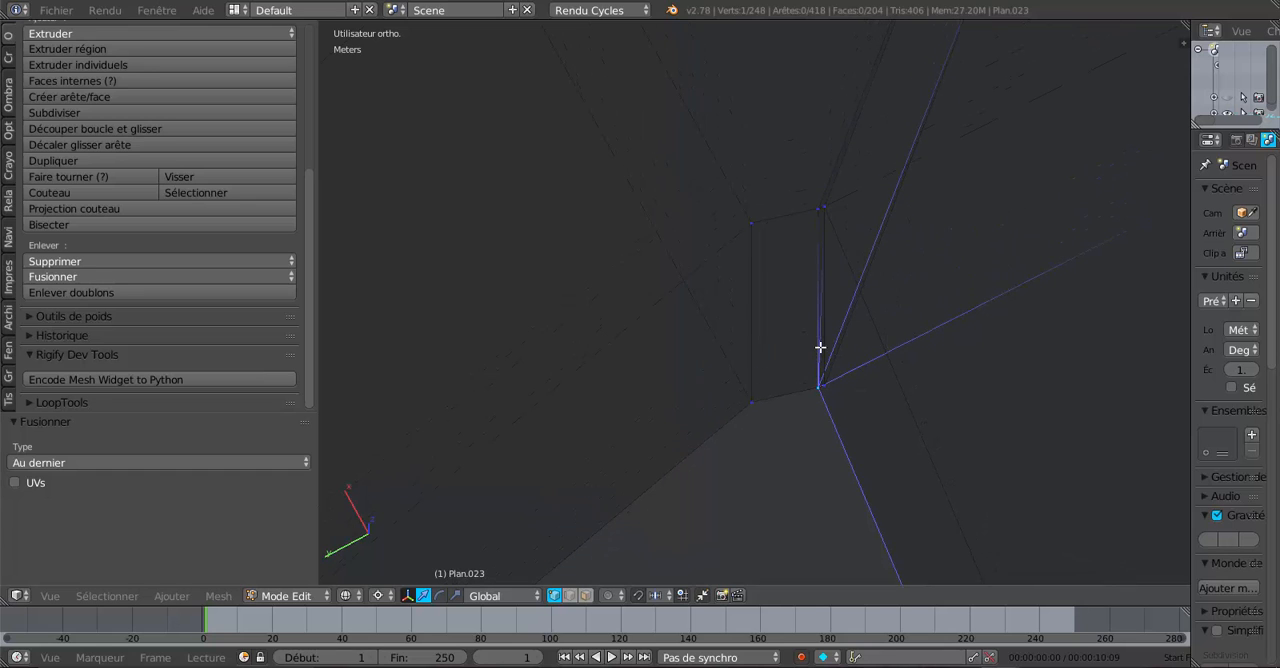
shift+right_click(820, 208)
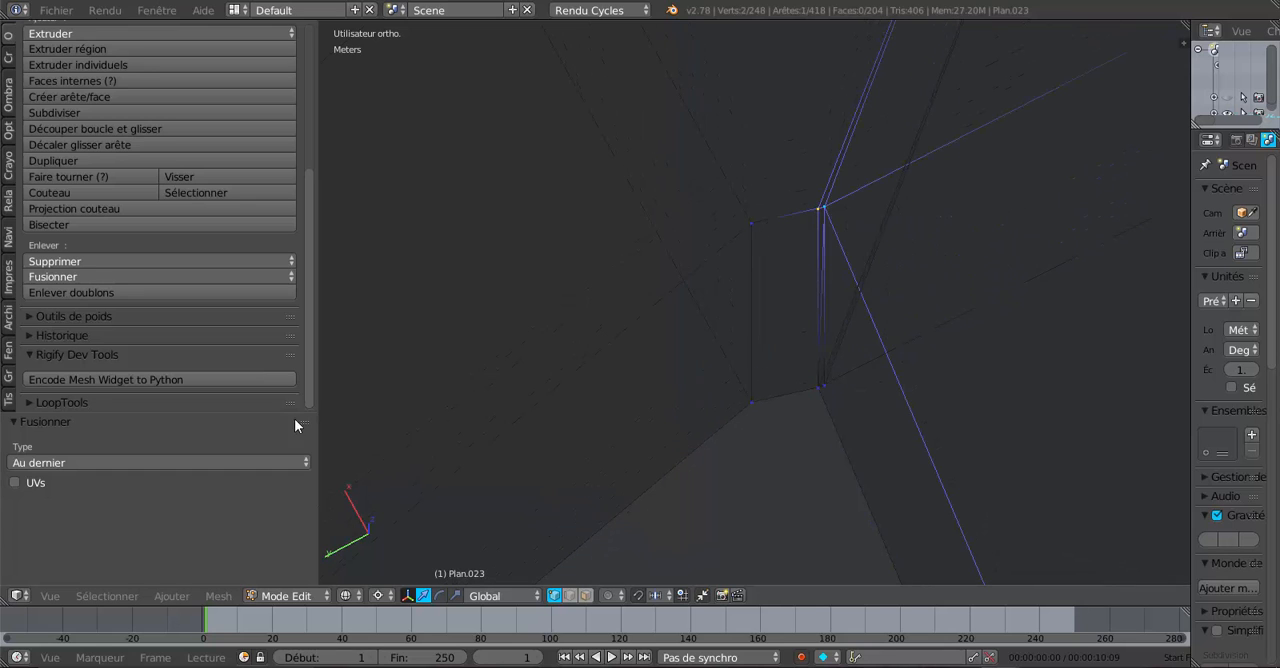
middle_drag(755, 371, 717, 371)
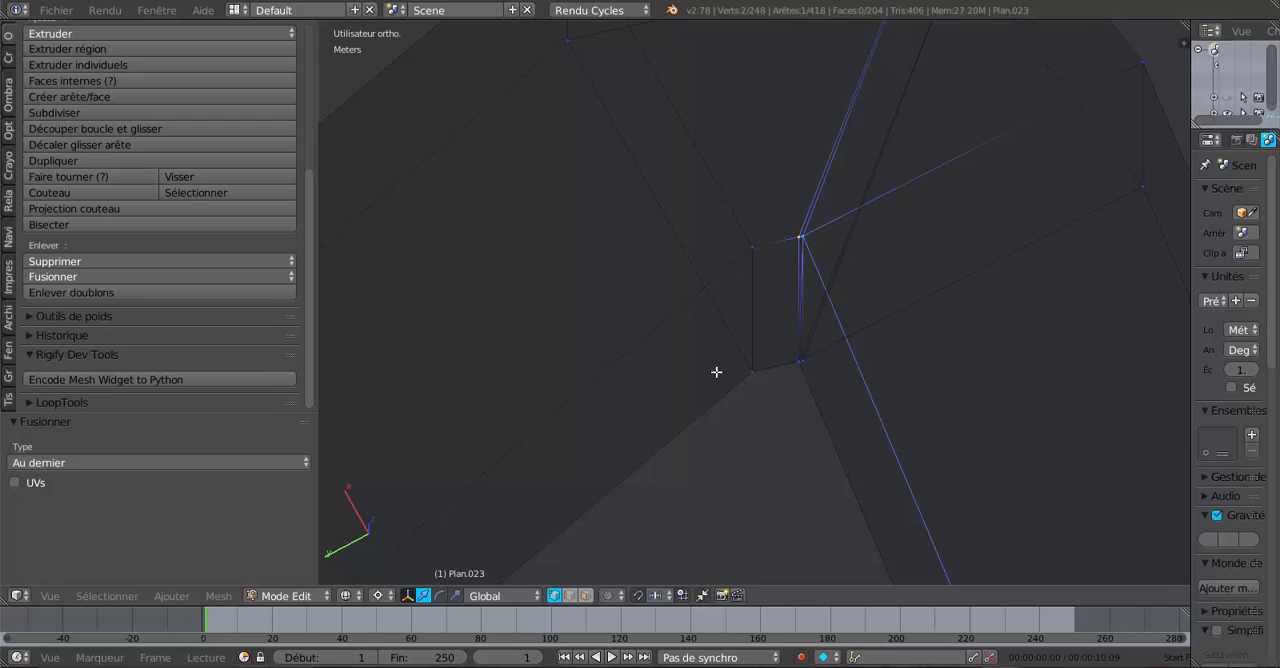
click(135, 276)
click(143, 315)
shift+click(788, 358)
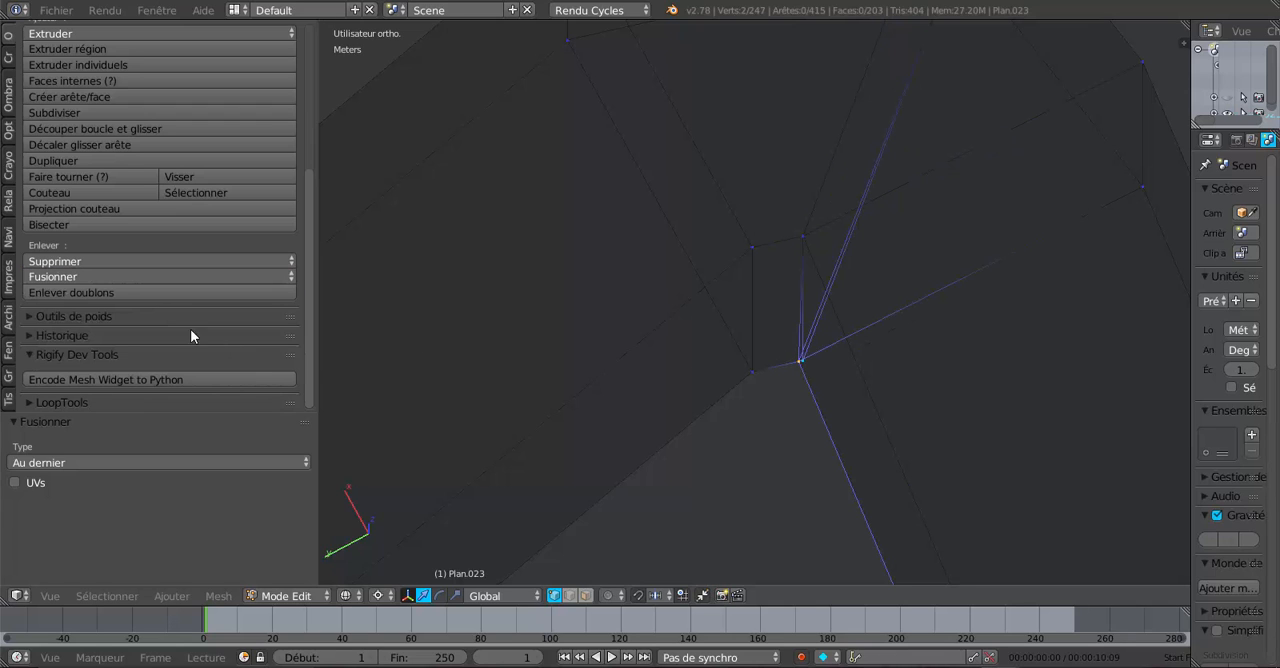
click(121, 278)
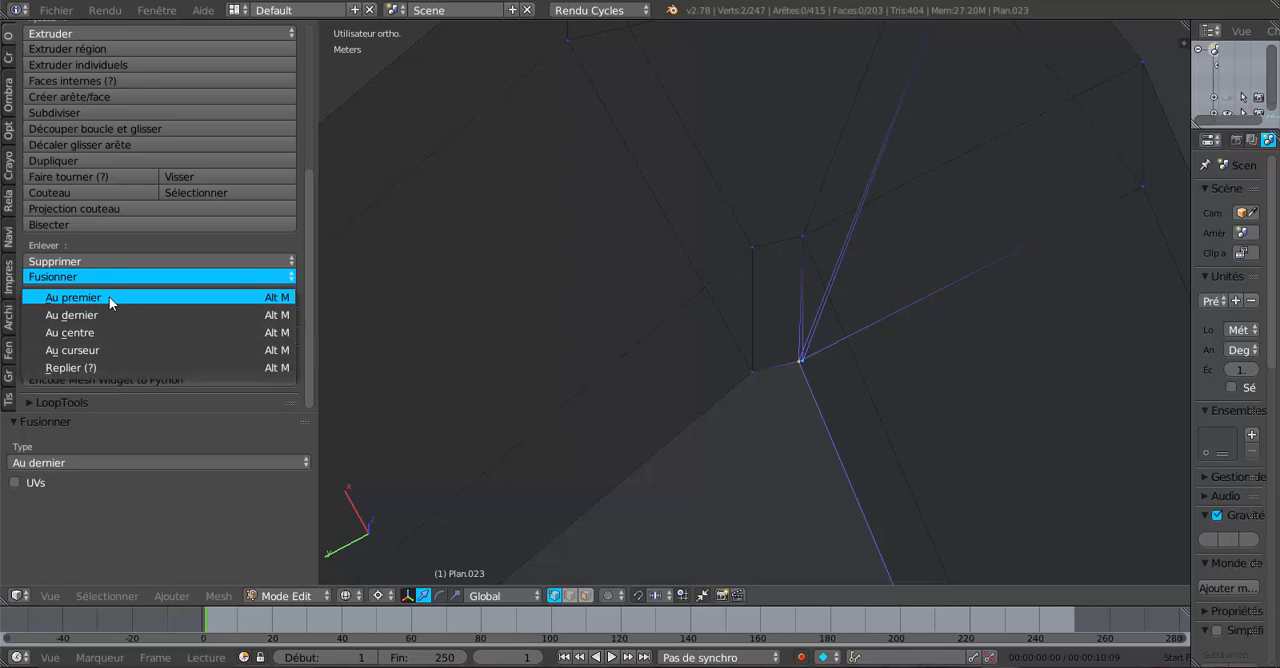
click(123, 314)
- Select the edge loop around the joint's diagonal cut
scroll(649, 308, down, 5)
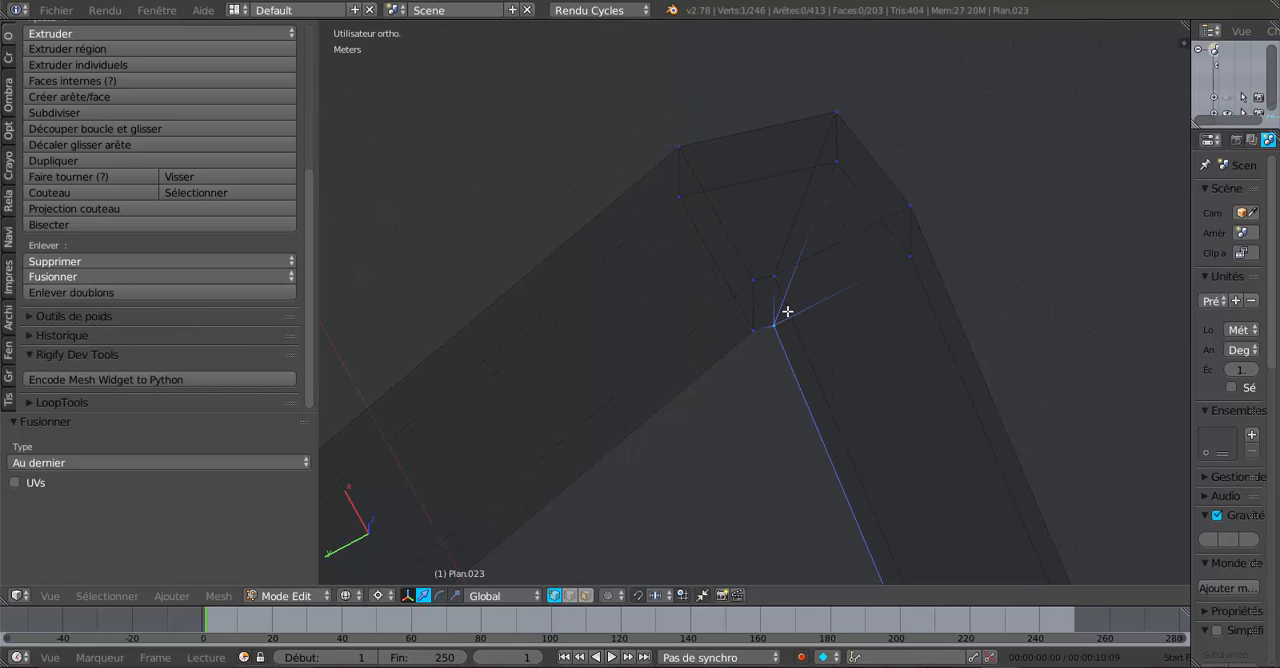
alt+click(802, 203)
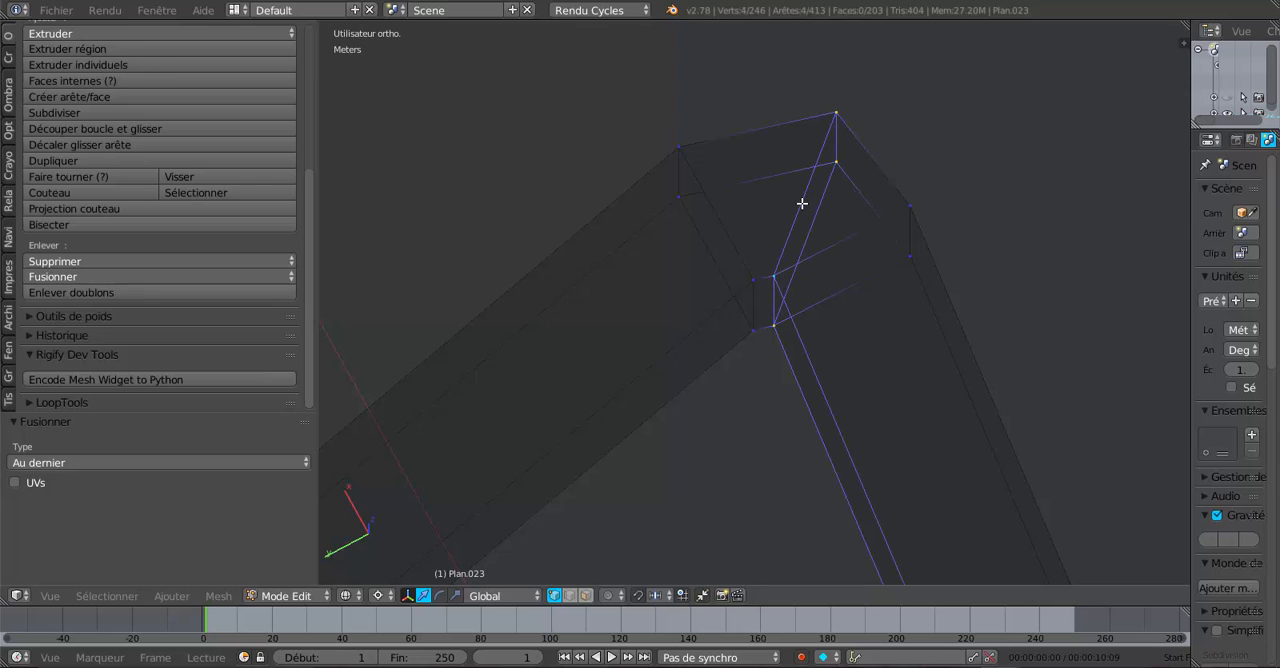
middle_drag(723, 468, 754, 479)
shift+middle_drag(848, 461, 822, 409)
scroll(822, 409, up, 3)
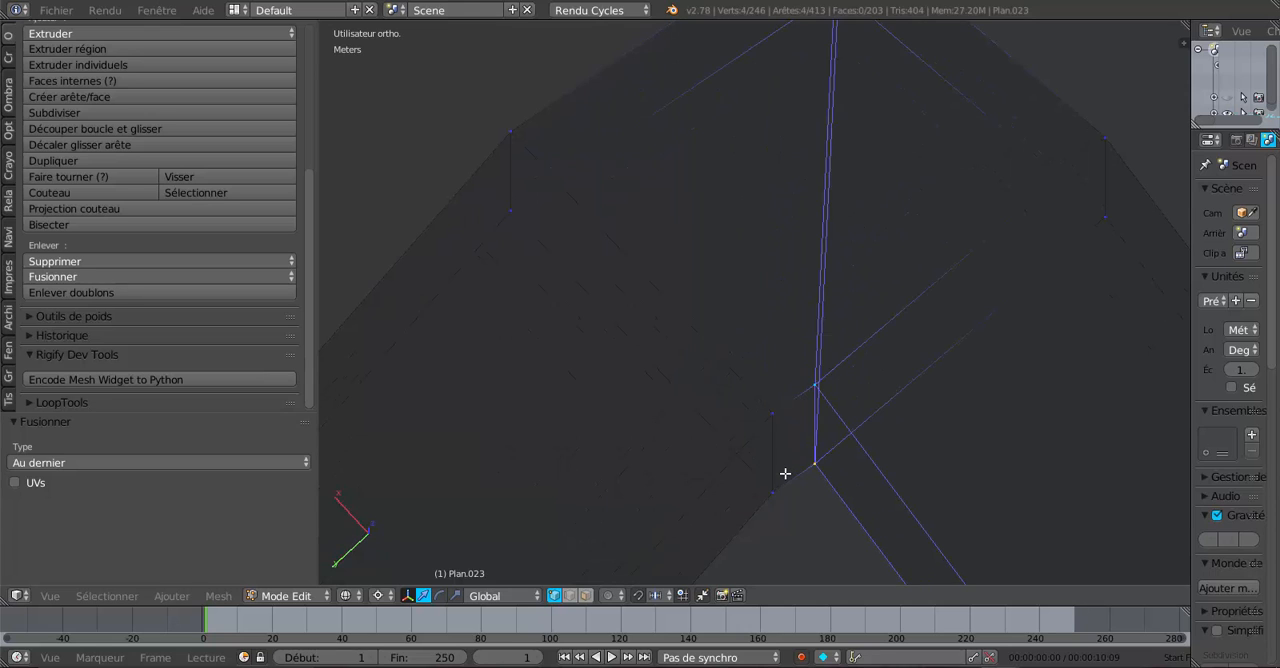
- Undo the loop selection and all the vertex merges made at the joint's inner corner
key(ctrl+z)
key(ctrl+z)
key(ctrl+z)
key(ctrl+z)
key(ctrl+z)
key(ctrl+z)
key(ctrl+z)
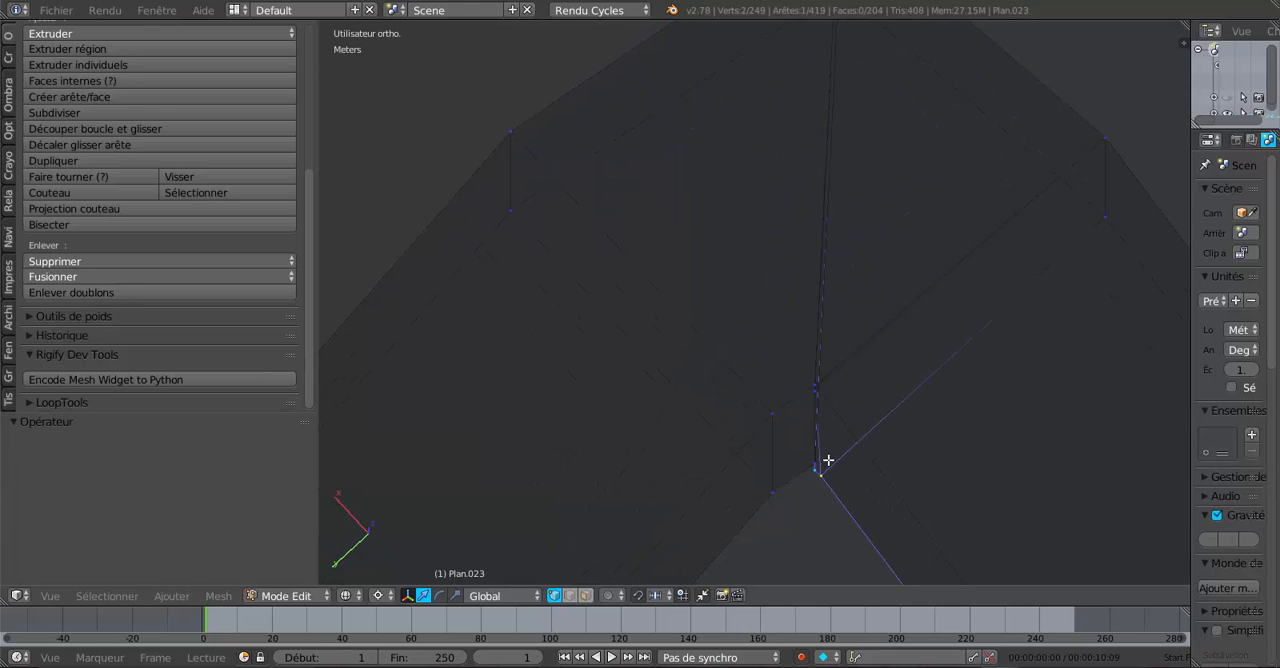
key(ctrl+z)
key(ctrl+z)
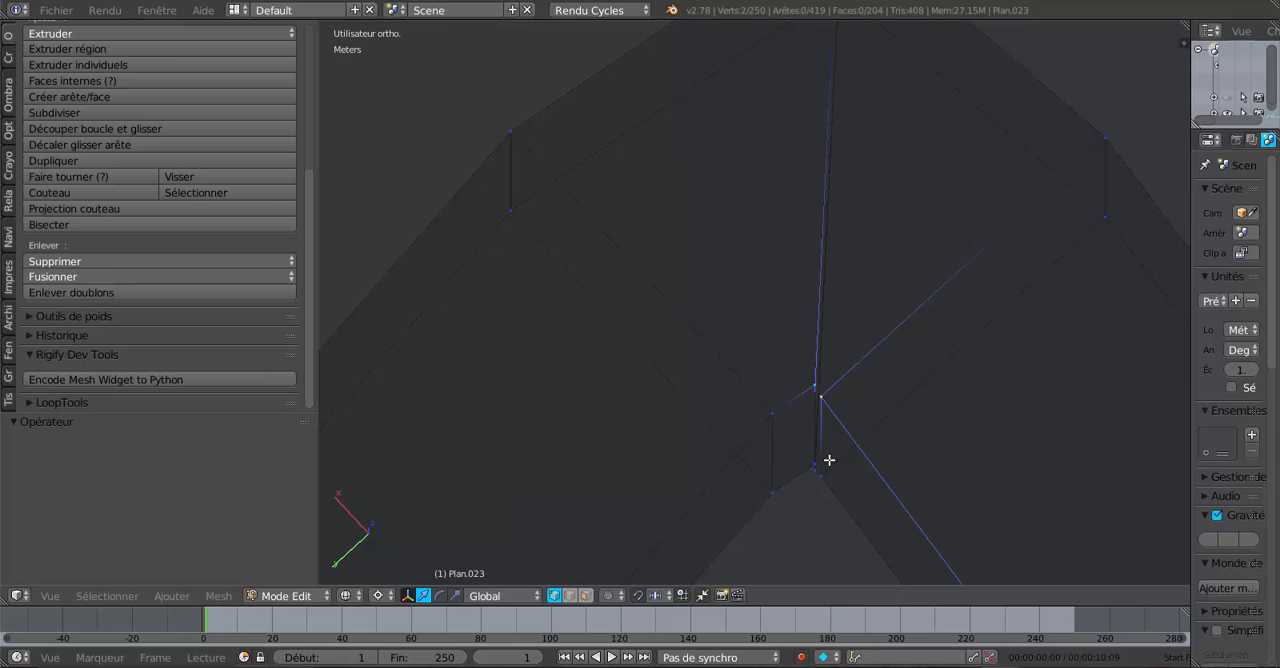
key(ctrl+z)
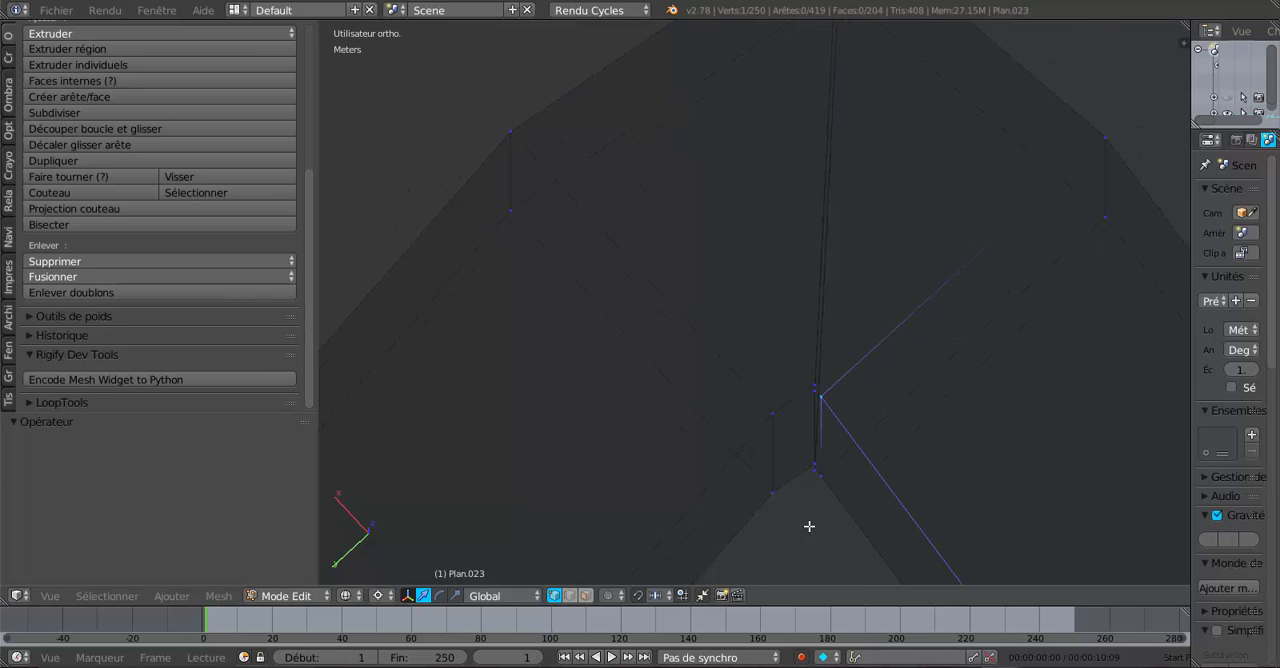
- In edge select mode with solid shading, slide the second rafter's end edge loop away from the diagonal cut by a factor of about -0.004
click(570, 595)
click(821, 446)
scroll(826, 446, down, 5)
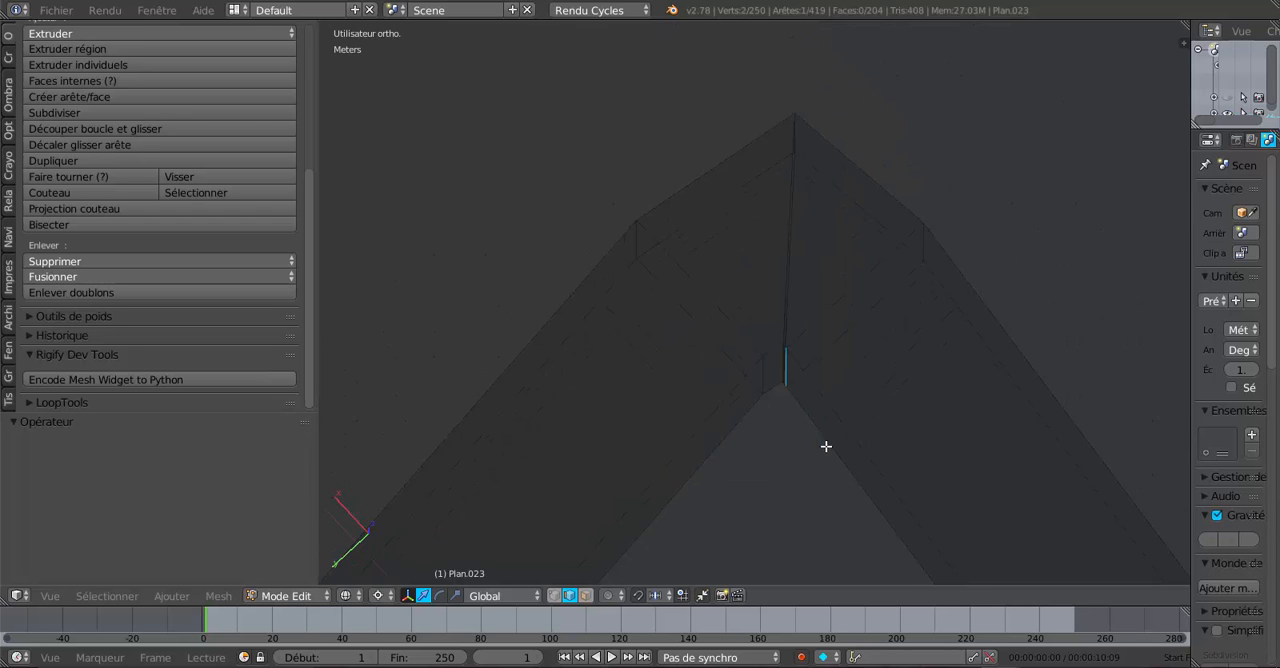
scroll(848, 494, up, 3)
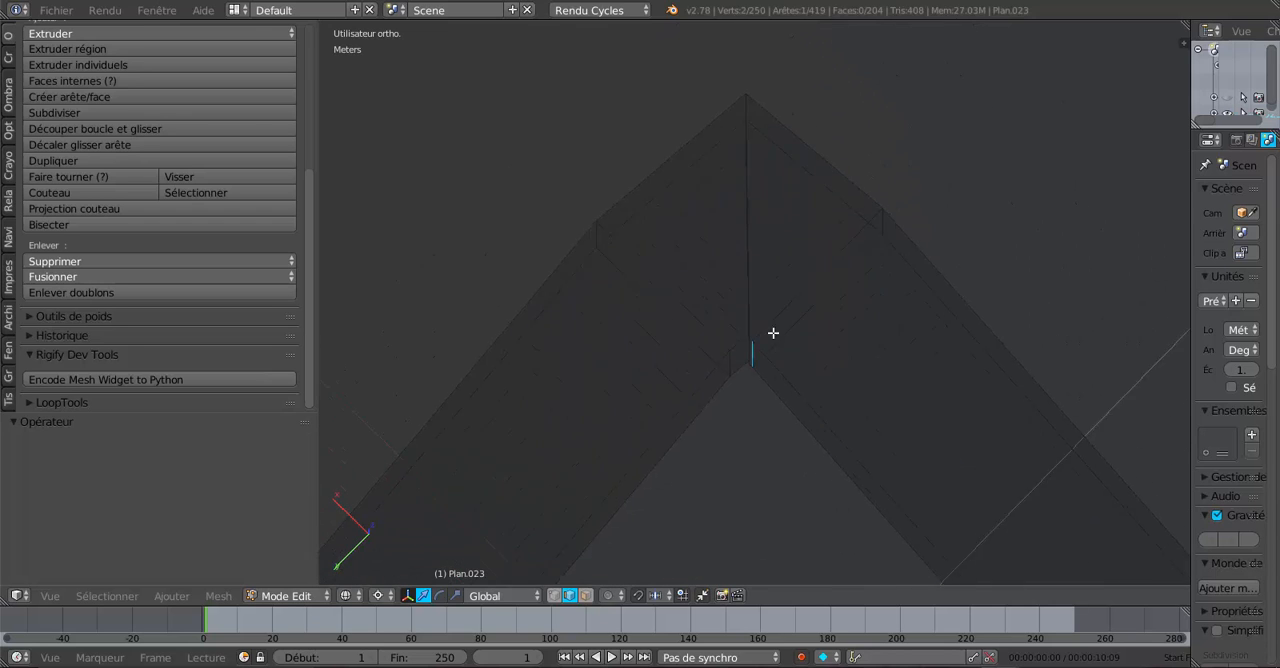
scroll(770, 377, up, 1)
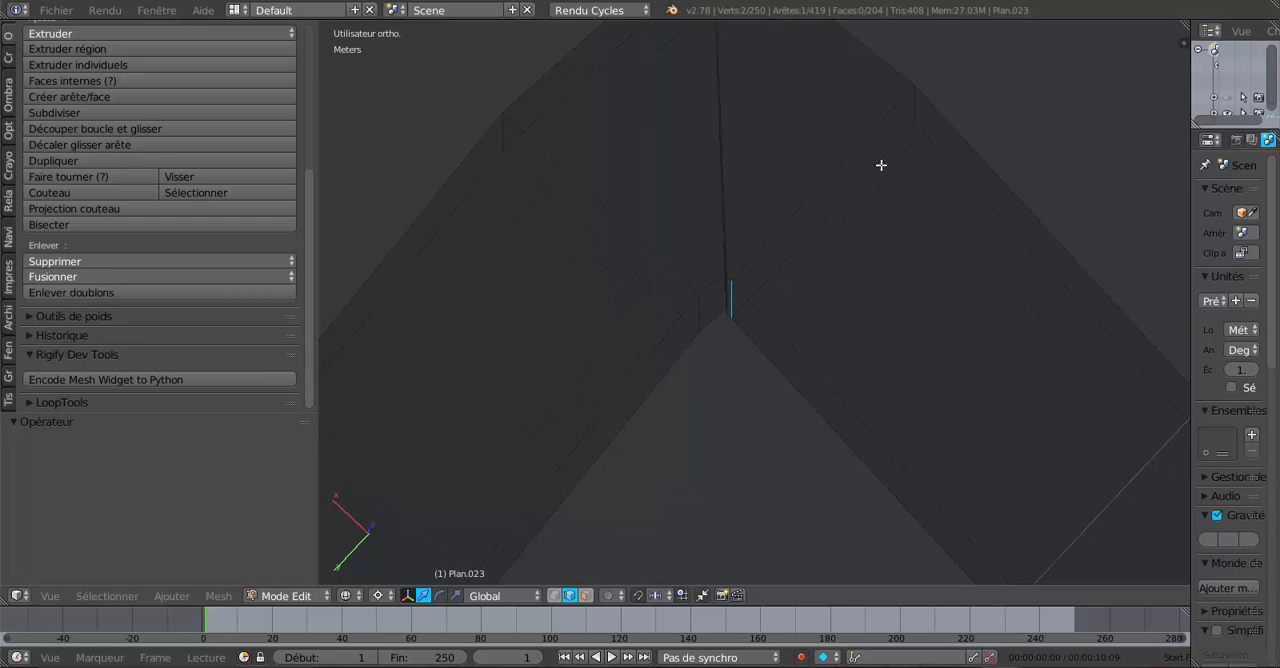
alt+right_click(842, 154)
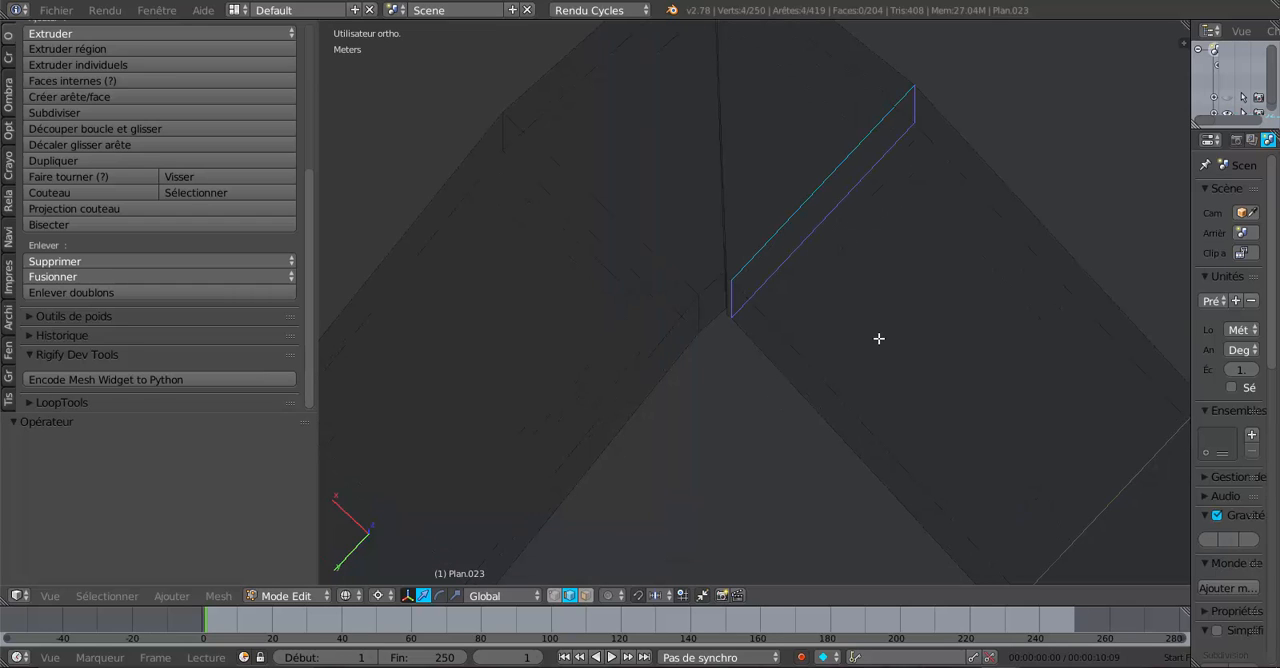
key(z)
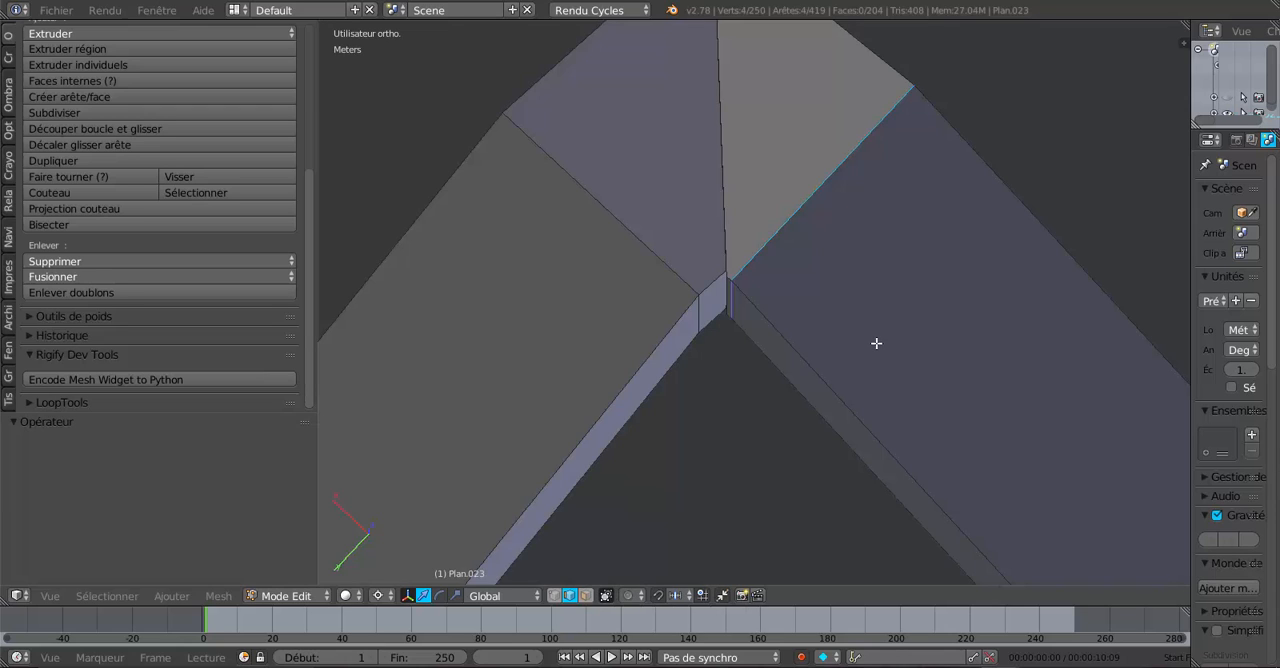
key(g)
key(g)
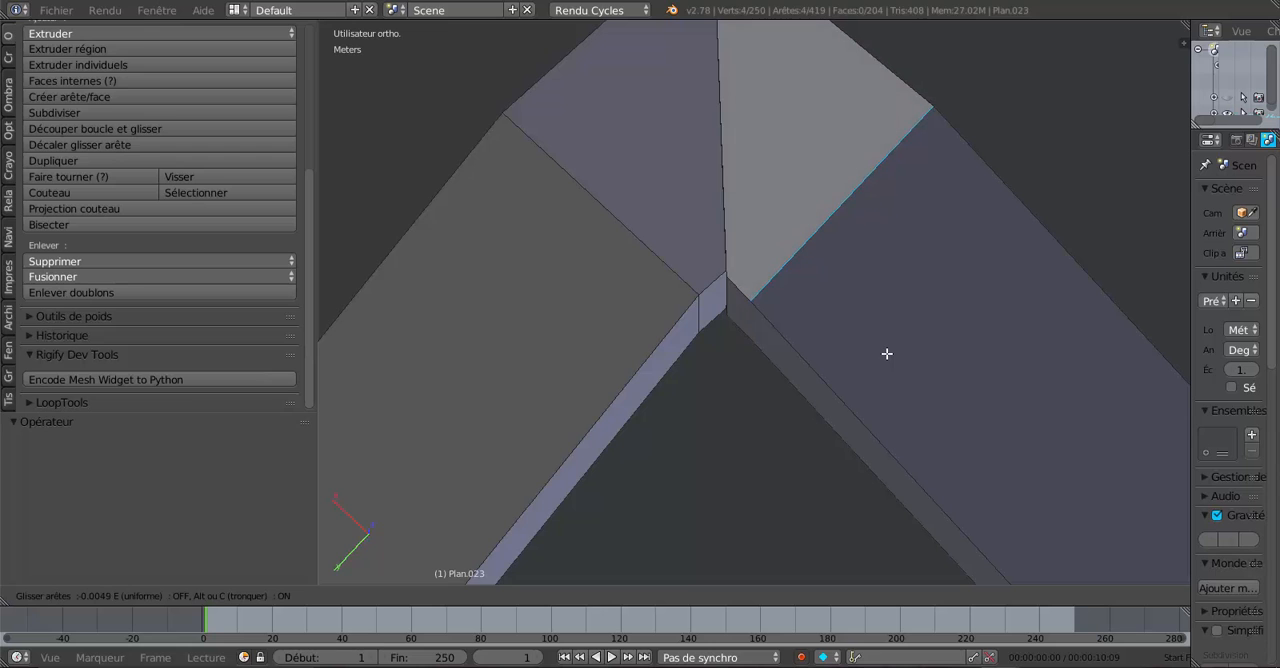
click(881, 352)
scroll(750, 340, up, 4)
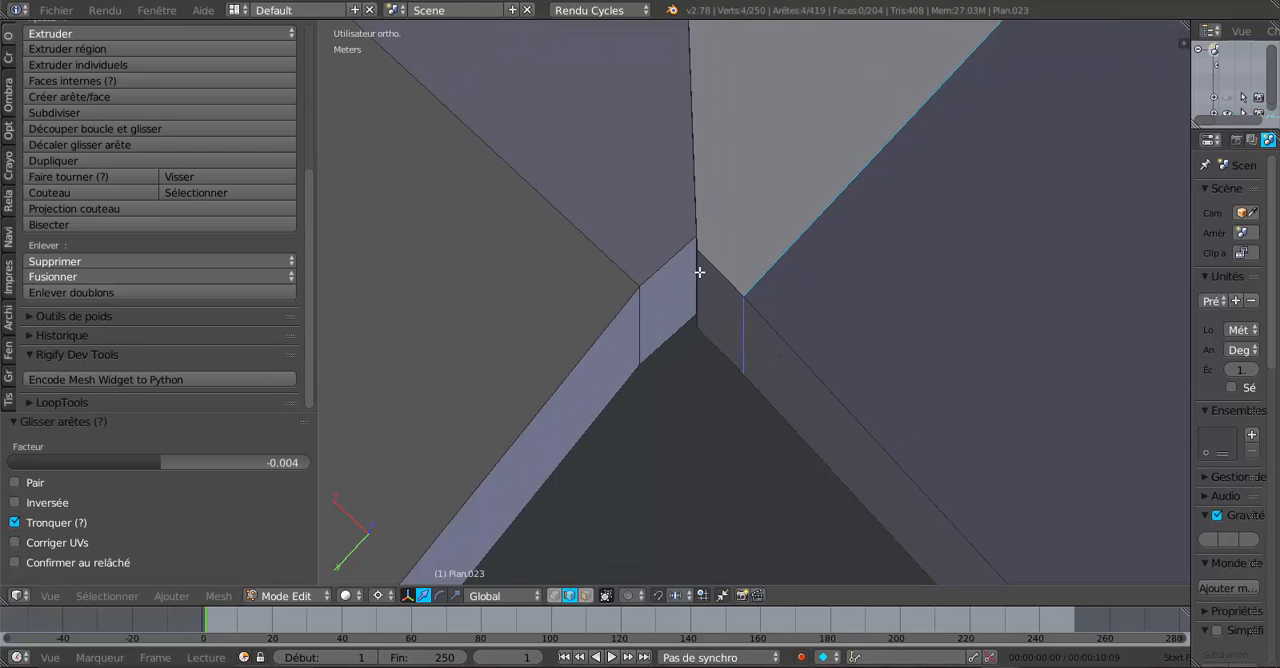
key(Tab)
key(Tab)
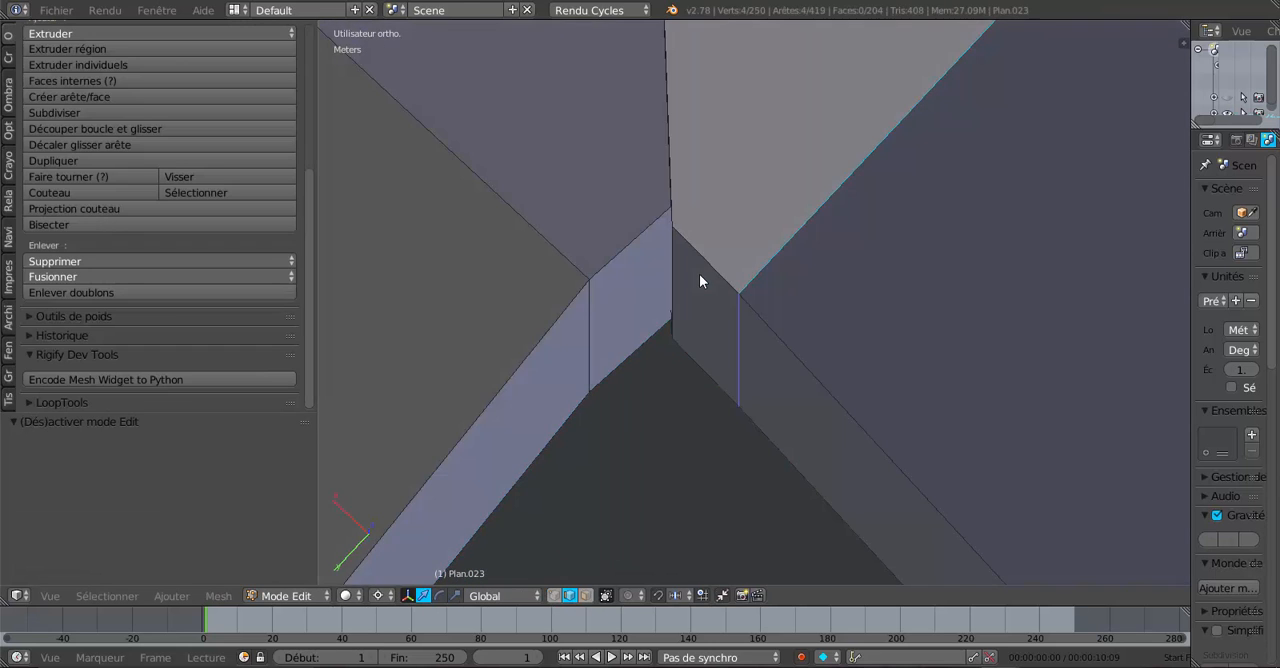
- In wireframe and vertex select mode, try merging the close upper vertex pair at the joint's inner corner with At Last
key(z)
scroll(699, 273, up, 2)
middle_drag(644, 313, 638, 457)
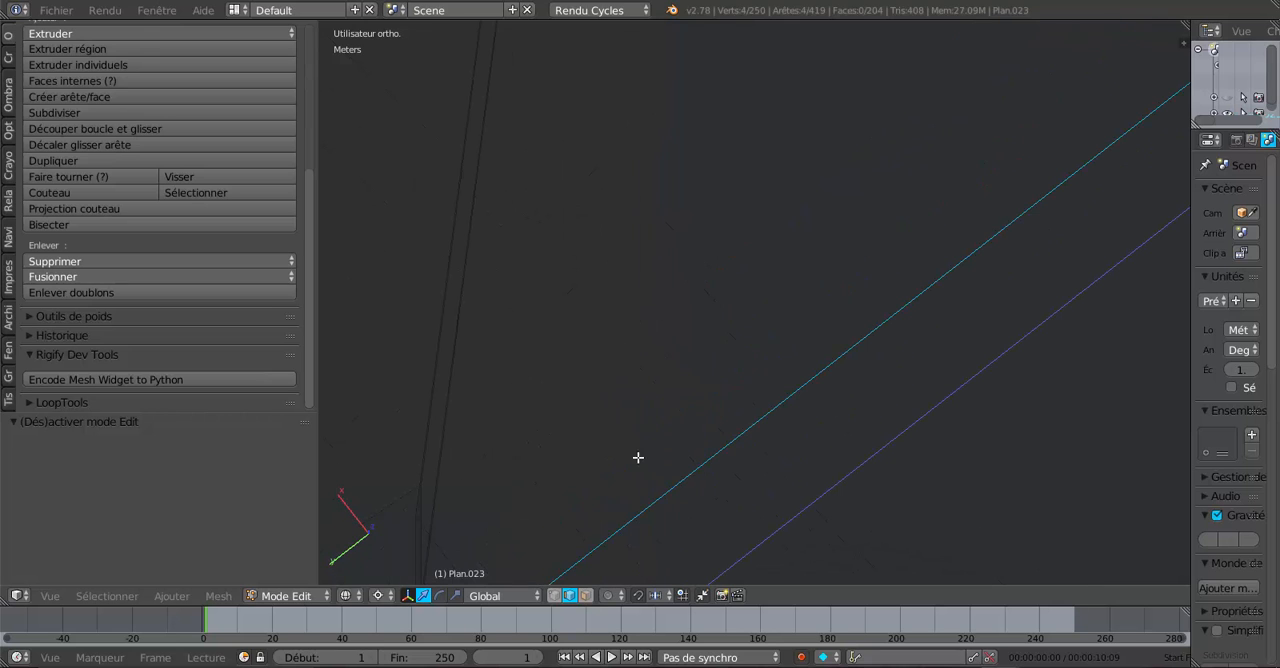
click(555, 595)
scroll(647, 391, down, 4)
middle_drag(658, 390, 620, 397)
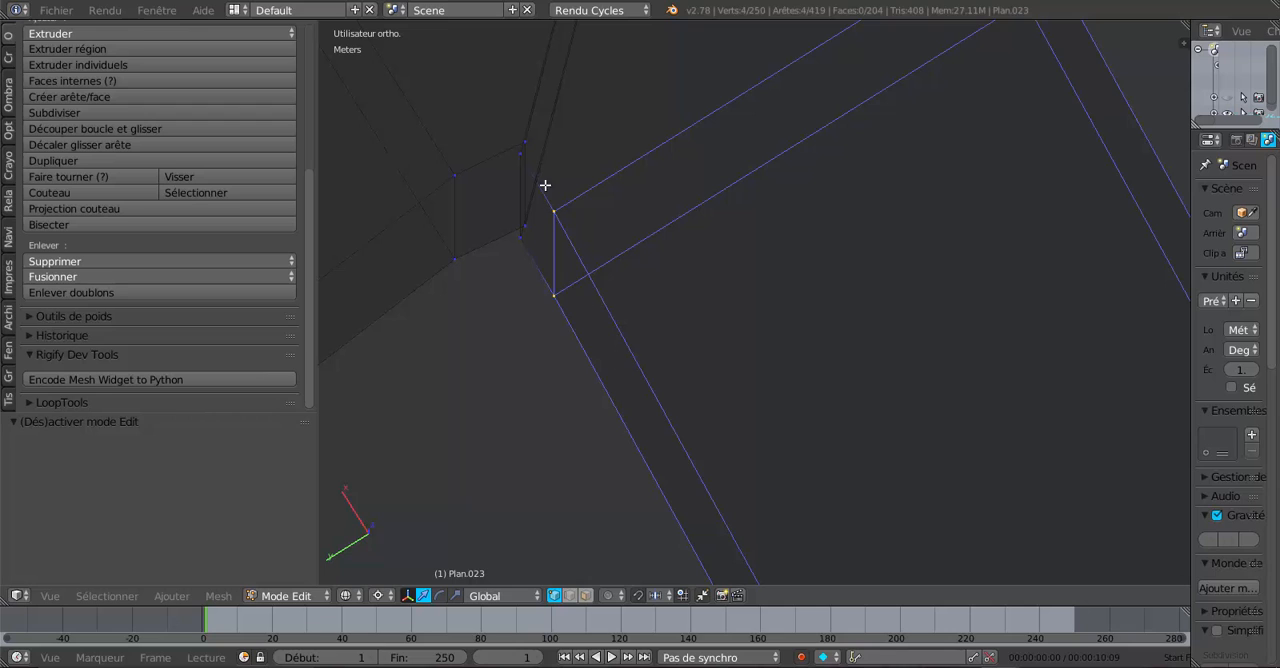
right_click(524, 157)
ctrl+right_click(525, 145)
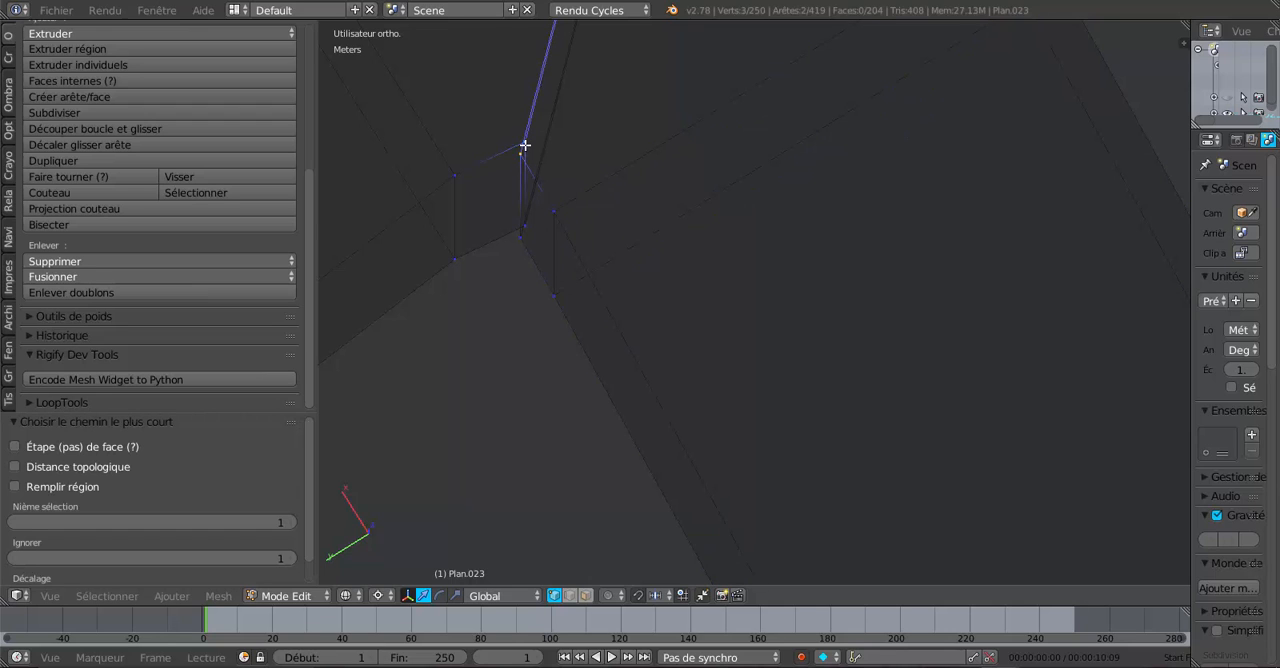
click(110, 277)
click(113, 314)
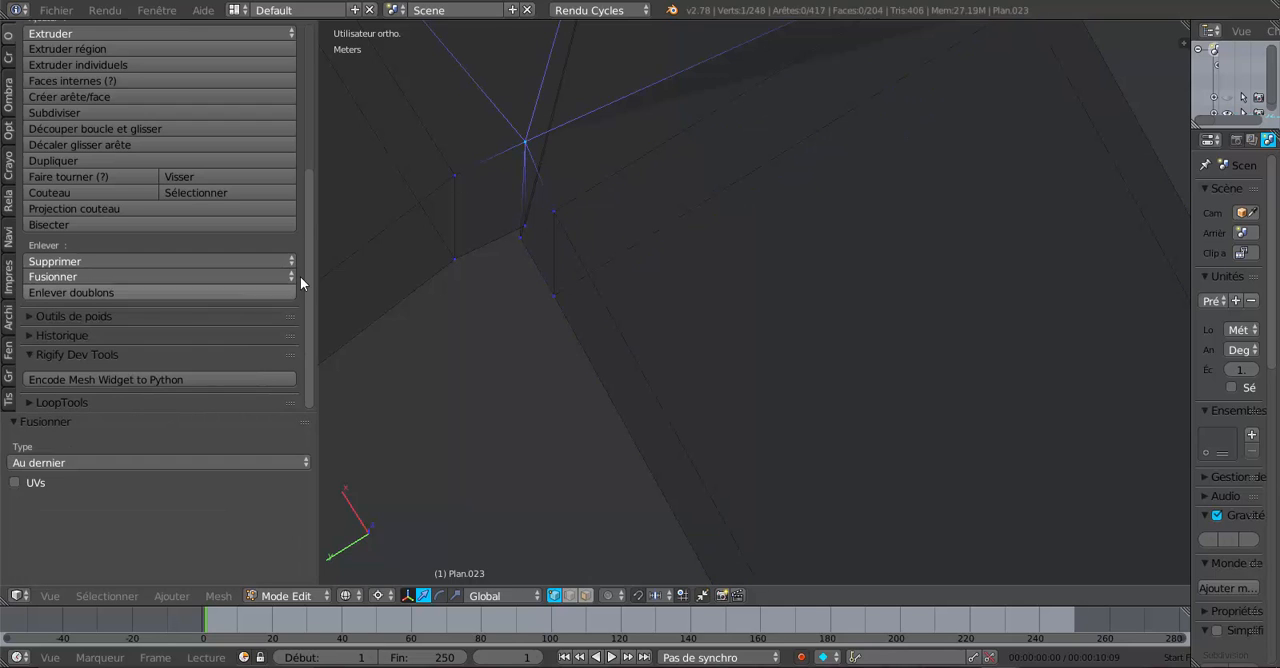
- Try adding the lower inner-corner vertex pair to the selection and merging the selected vertices At Cursor
ctrl+right_click(522, 228)
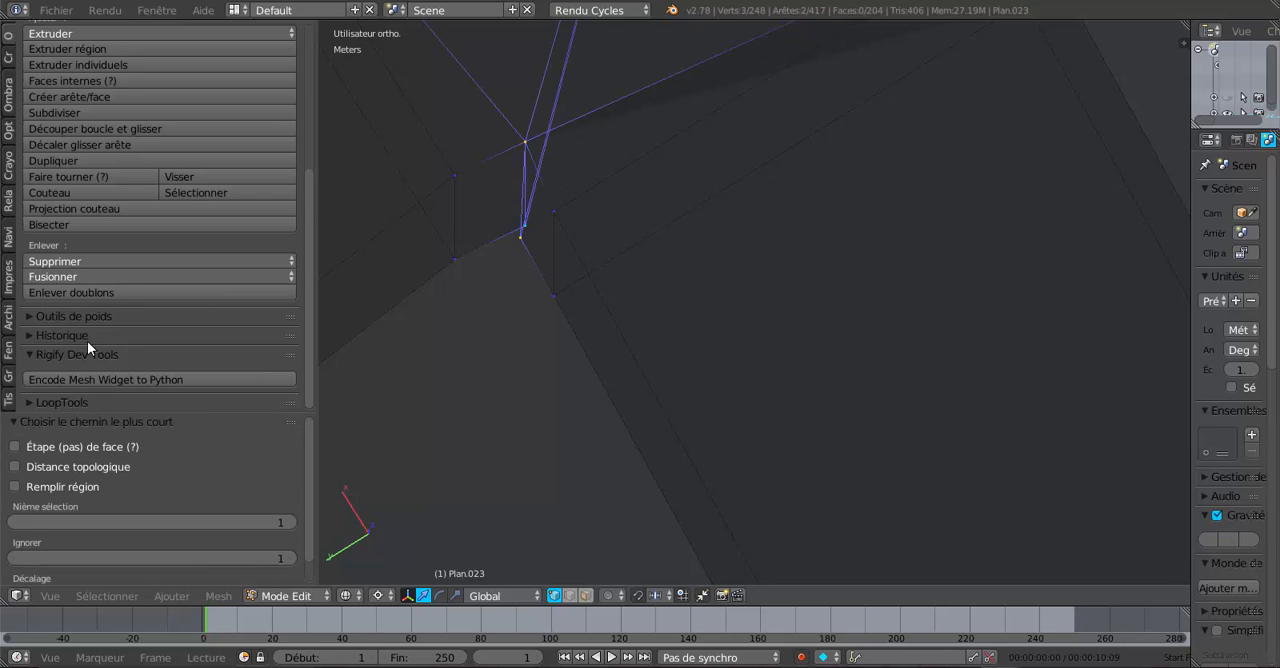
click(106, 277)
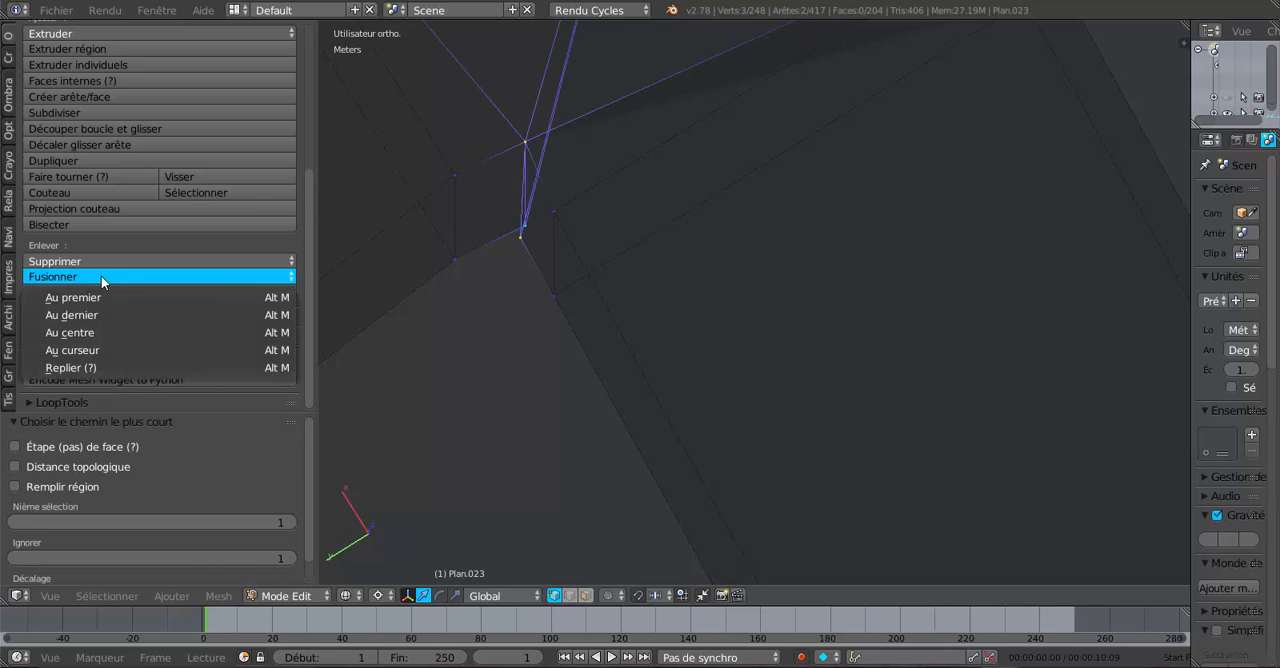
click(104, 348)
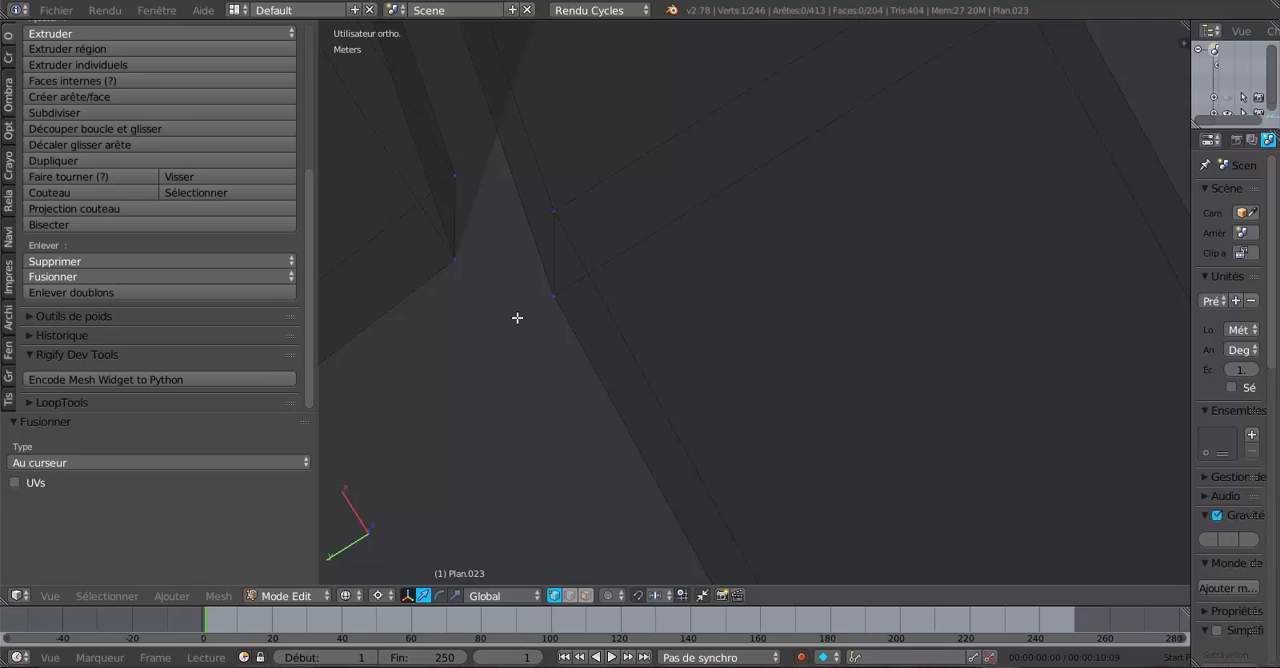
- Undo both the At Cursor and At Last vertex merges at the joint's inner corner
key(ctrl+z)
middle_drag(563, 331, 537, 353)
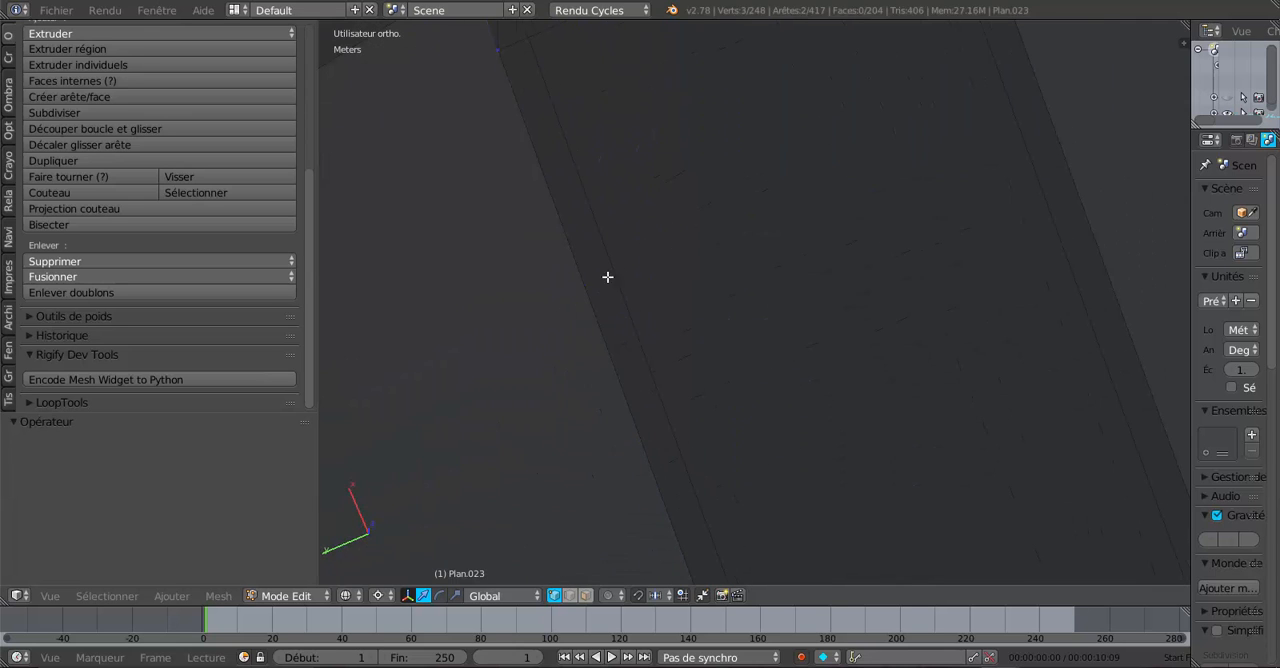
middle_drag(607, 277, 624, 349)
middle_drag(659, 213, 628, 339)
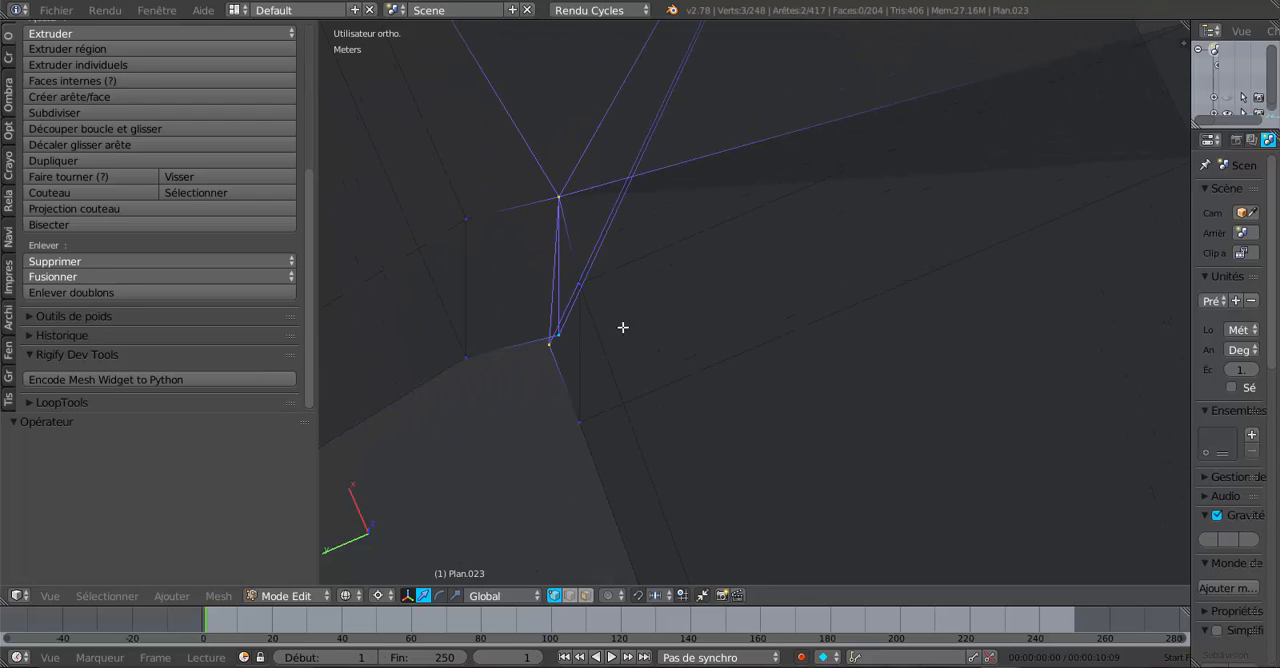
key(ctrl+z)
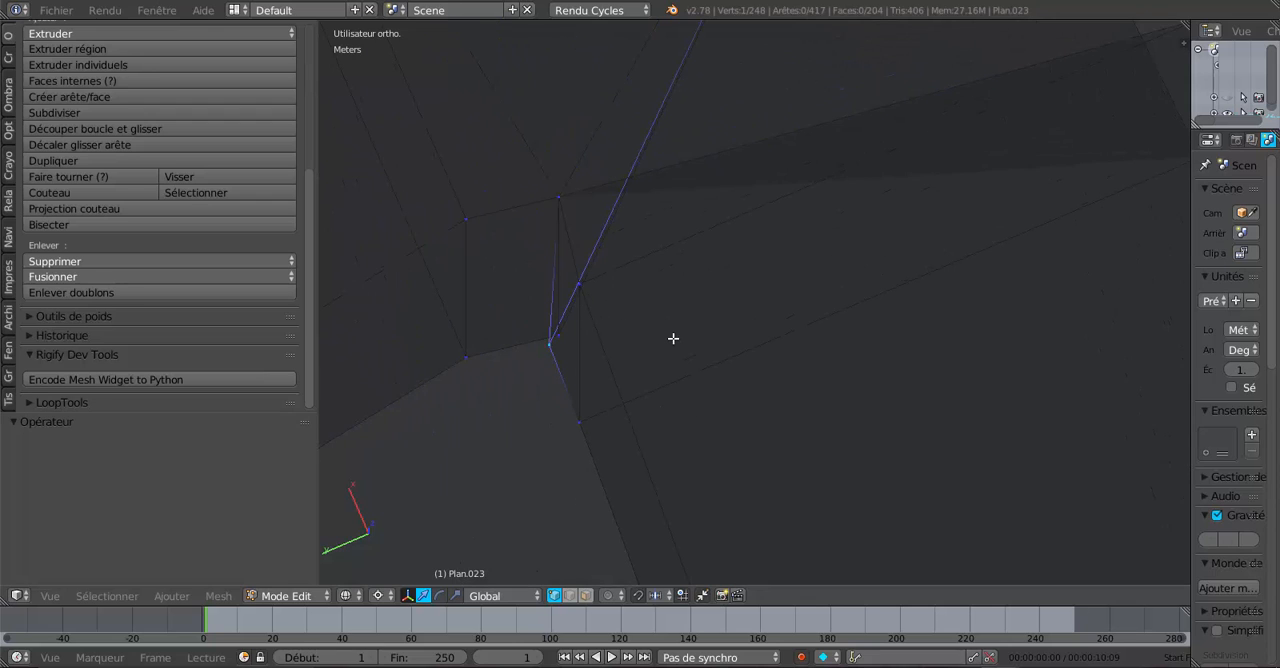
right_click(552, 224)
key(ctrl+z)
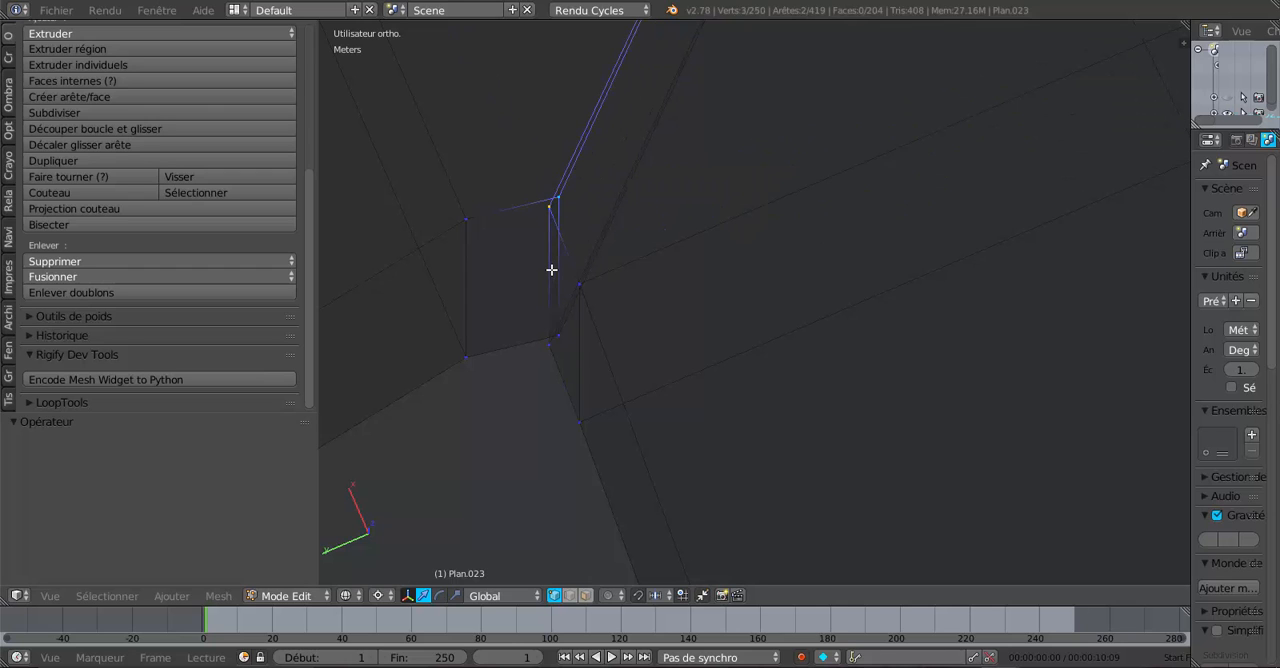
- Examine the close vertex pairs at the joint's inner corner and the second rafter's end edge loop from several angles
middle_drag(516, 350, 922, 313)
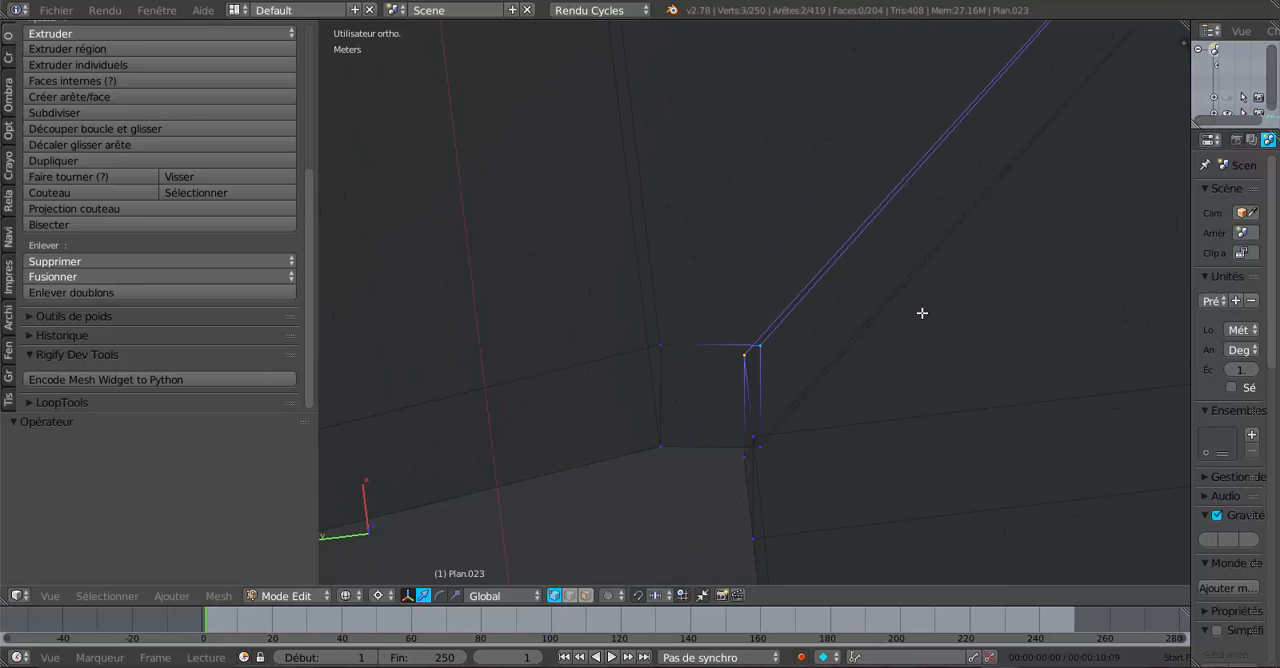
middle_drag(720, 411, 717, 416)
scroll(680, 305, up, 2)
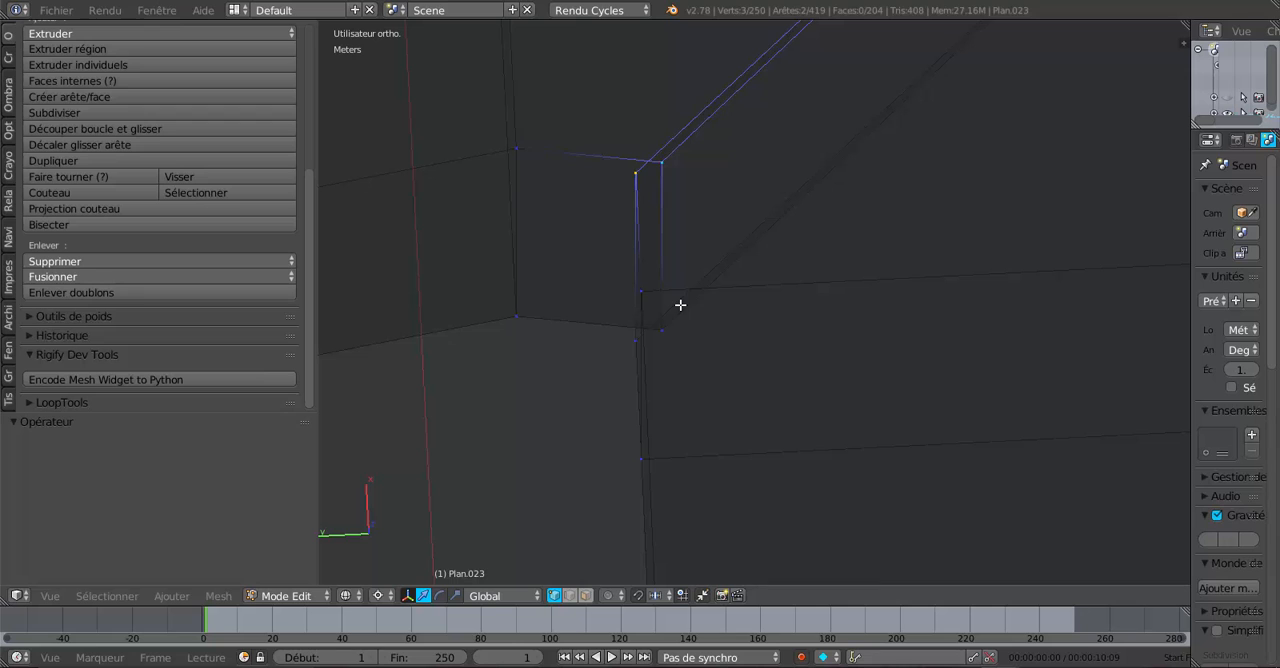
right_click(628, 177)
shift+right_click(660, 162)
middle_drag(752, 346, 777, 348)
middle_drag(869, 366, 931, 384)
shift+middle_drag(970, 322, 869, 542)
scroll(732, 343, up, 1)
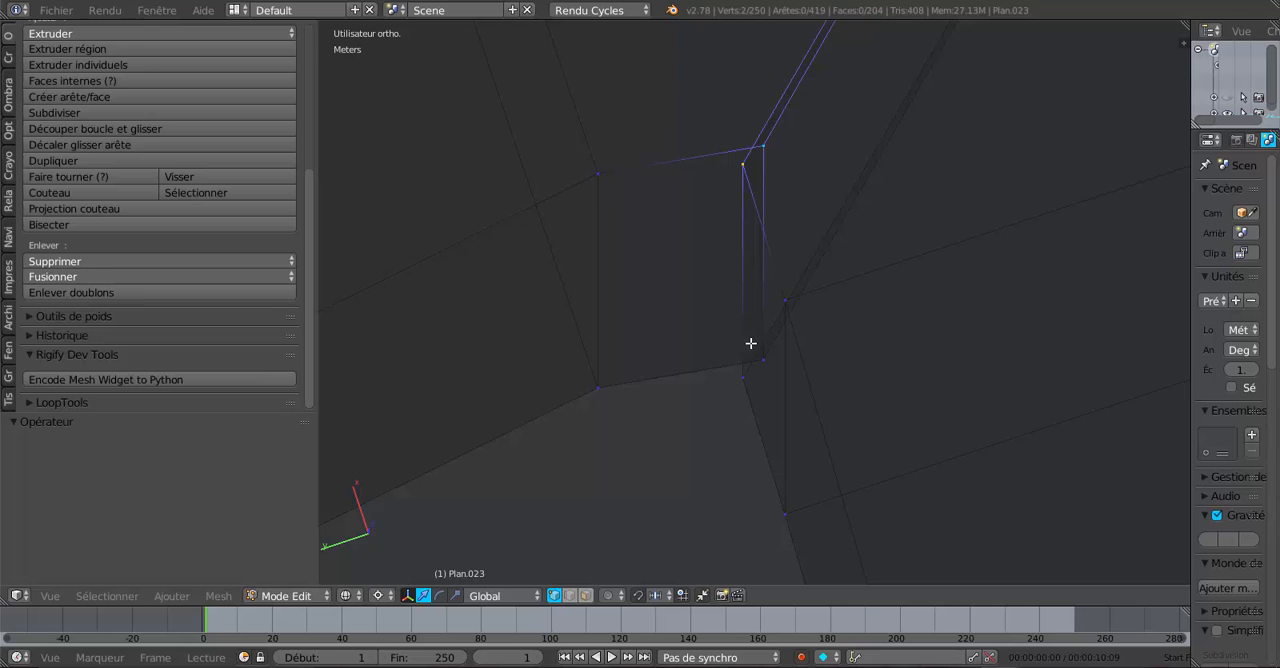
scroll(751, 343, down, 7)
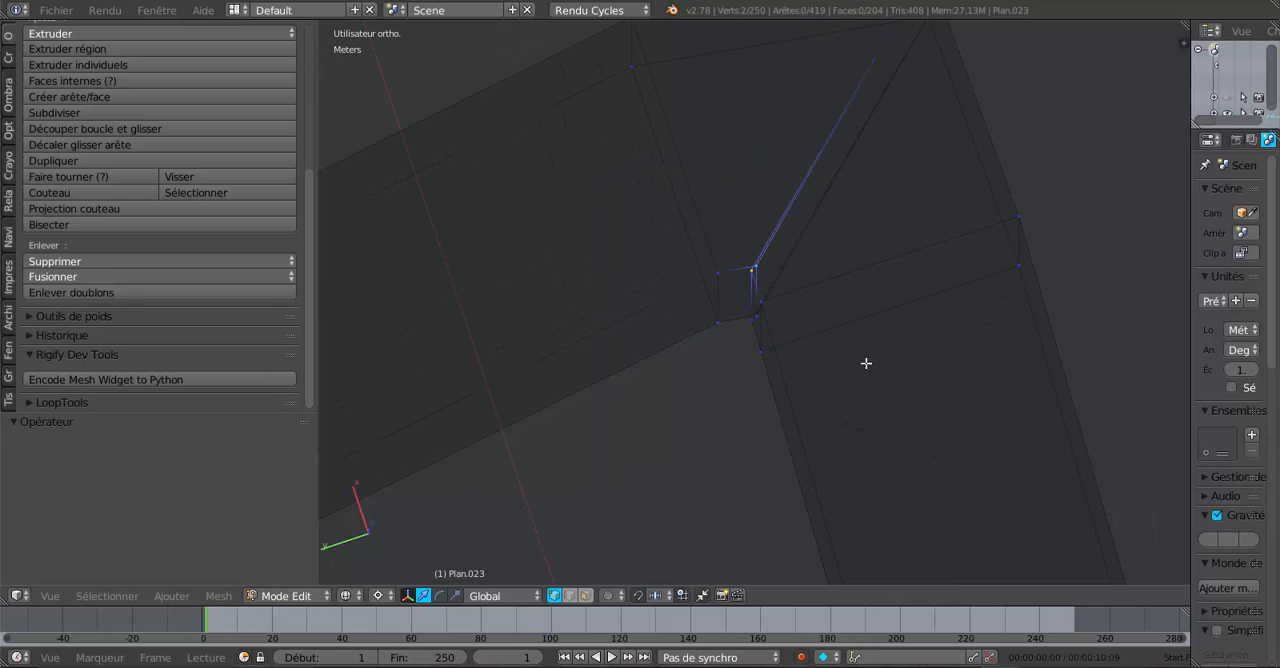
alt+right_click(867, 289)
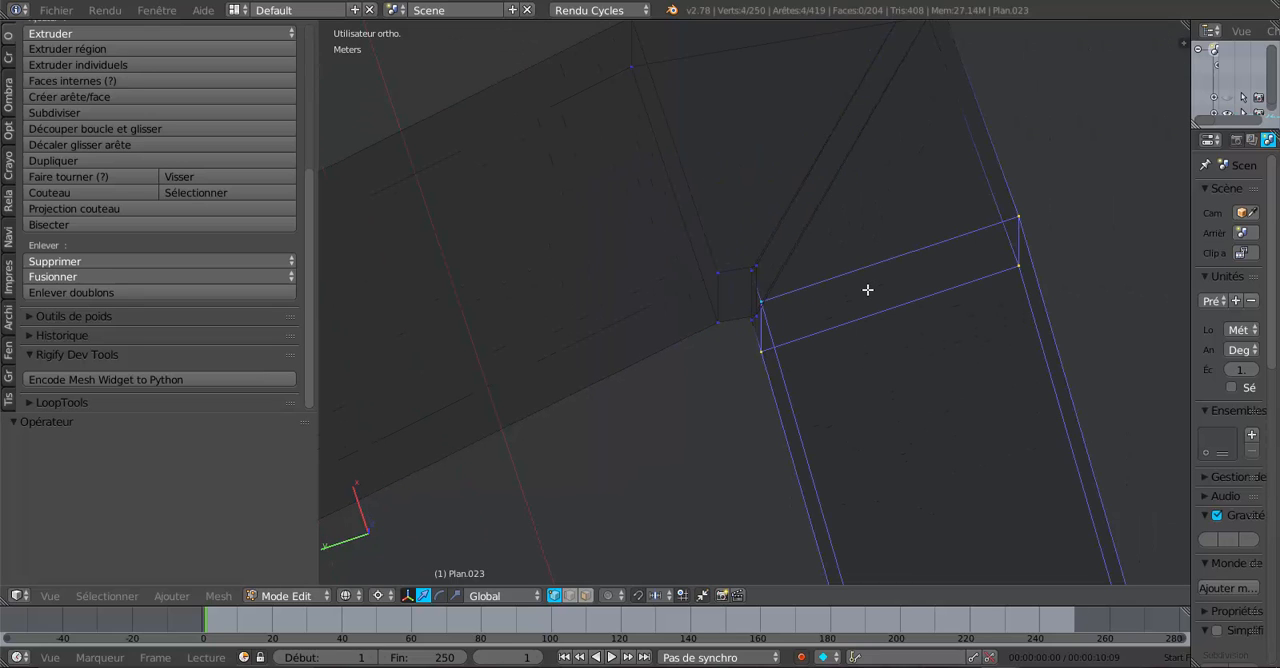
mouse_move(892, 346)
middle_down()
mouse_move(954, 347)
mouse_move(789, 306)
mouse_move(883, 338)
middle_up()
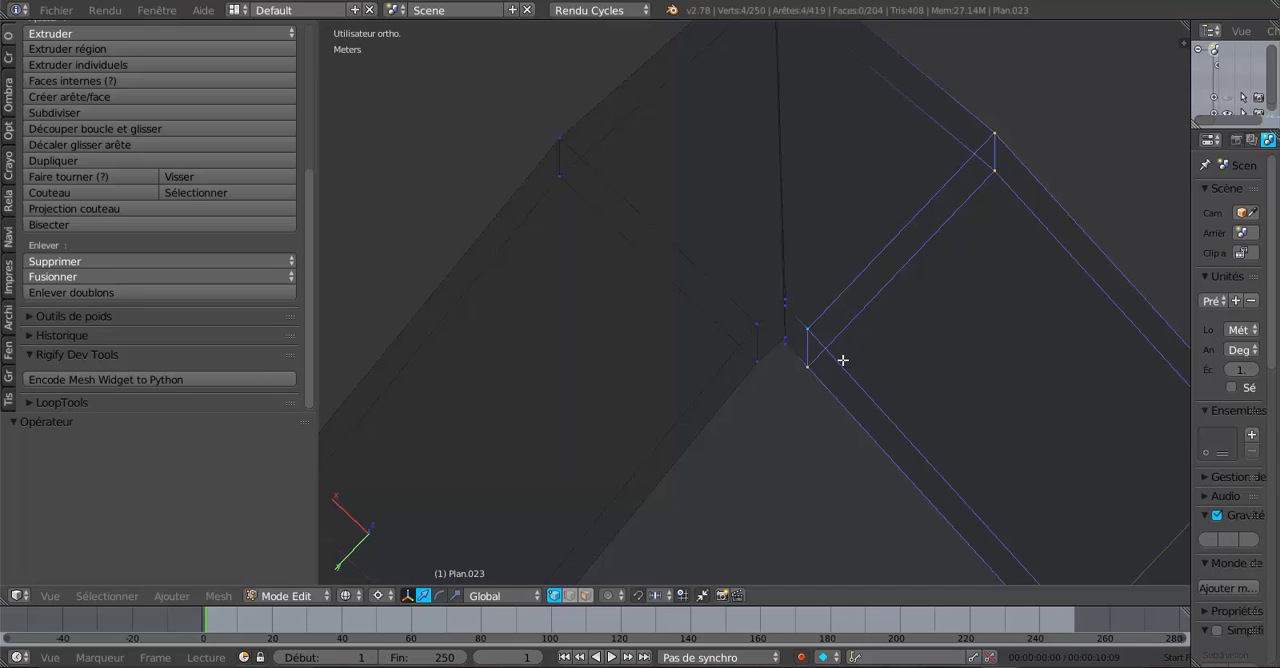
scroll(843, 360, up, 2)
scroll(805, 344, up, 2)
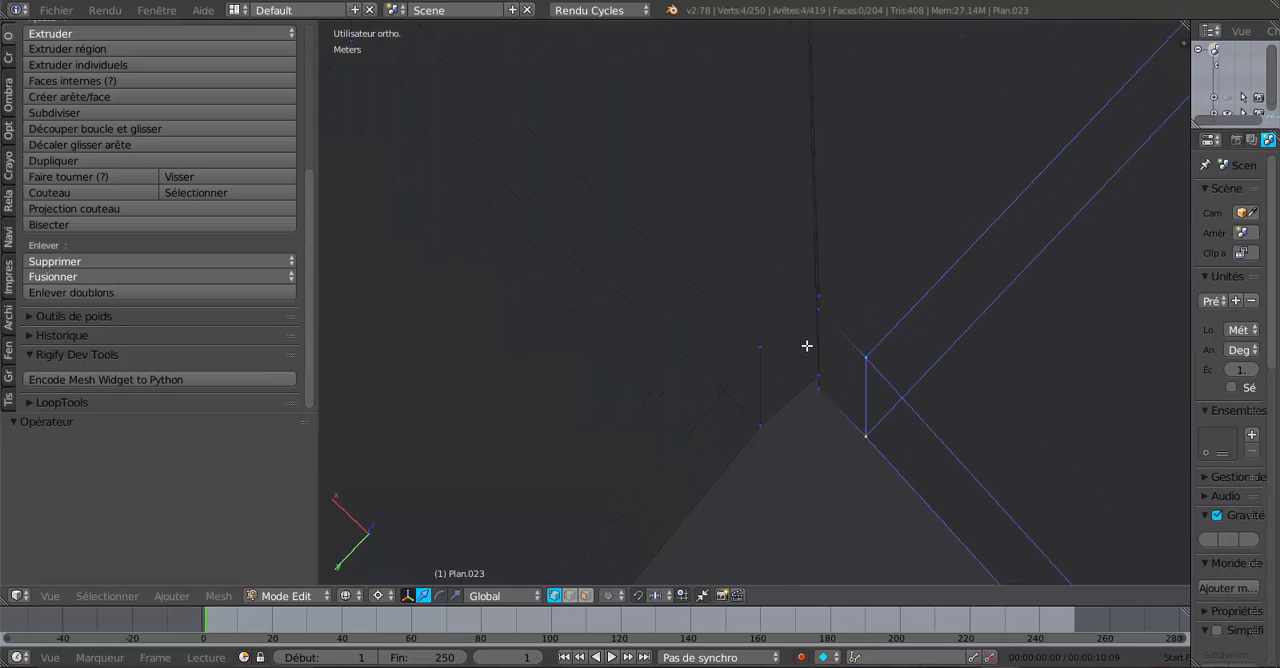
- Merge the upper vertex pair and the lower vertex pair at the joint's inner corner, each At Center
key(a)
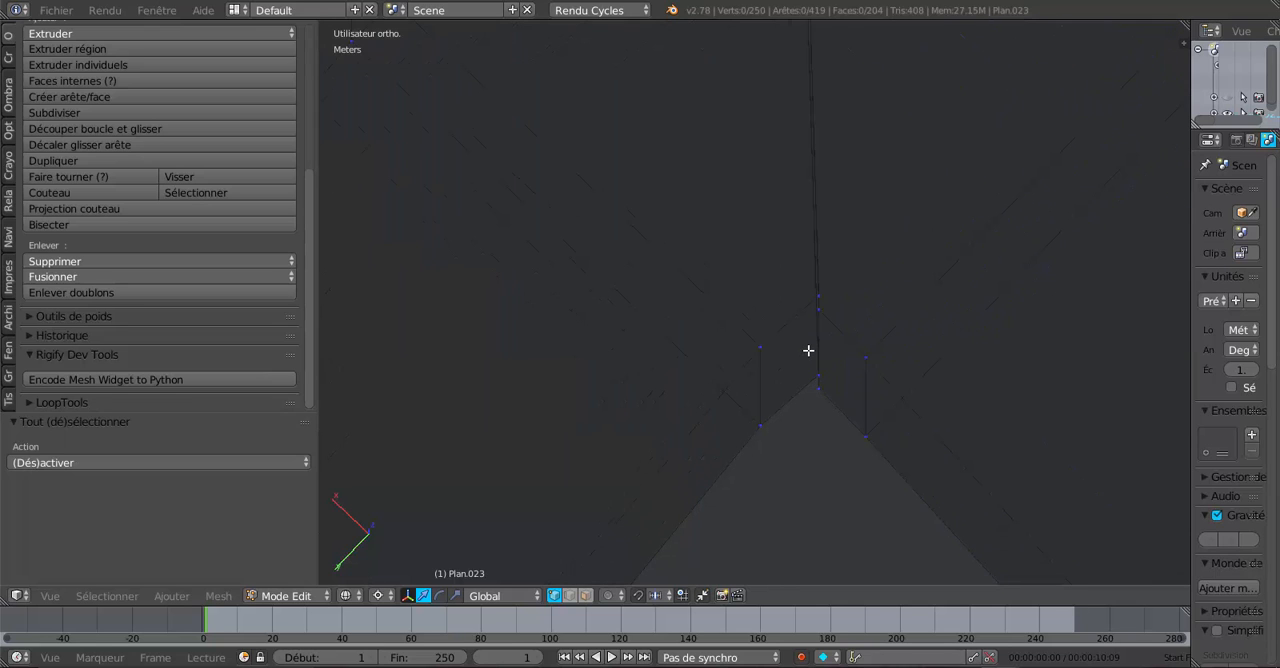
right_click(815, 306)
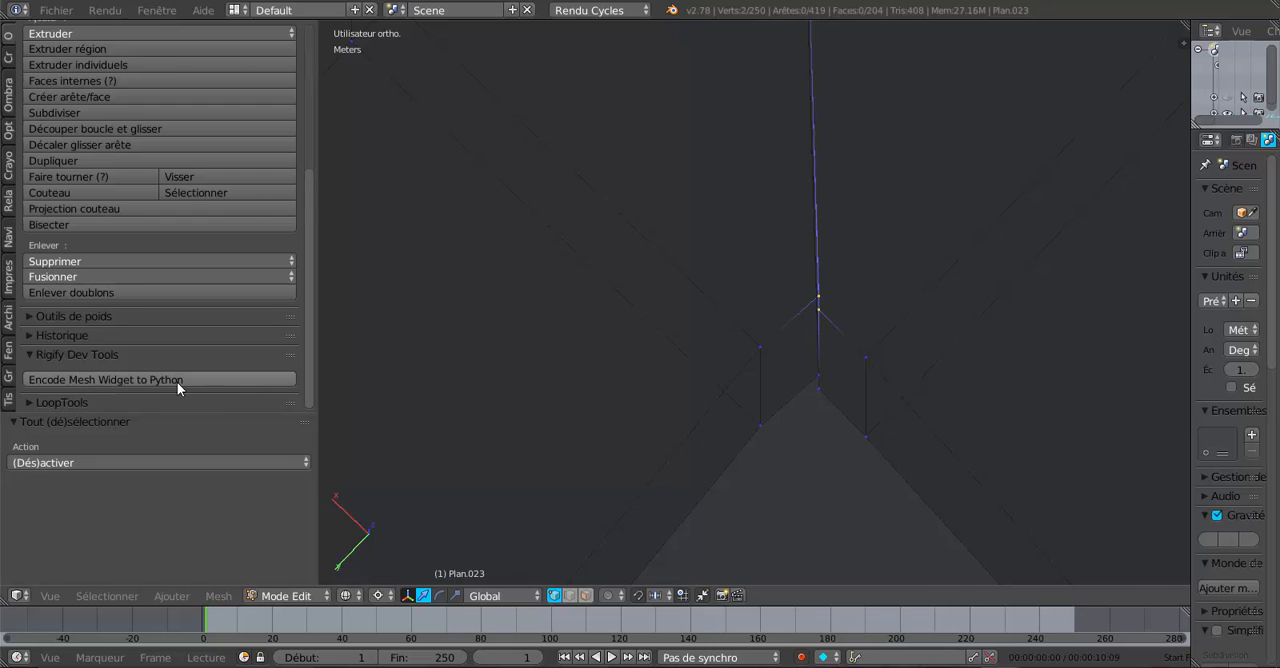
click(88, 277)
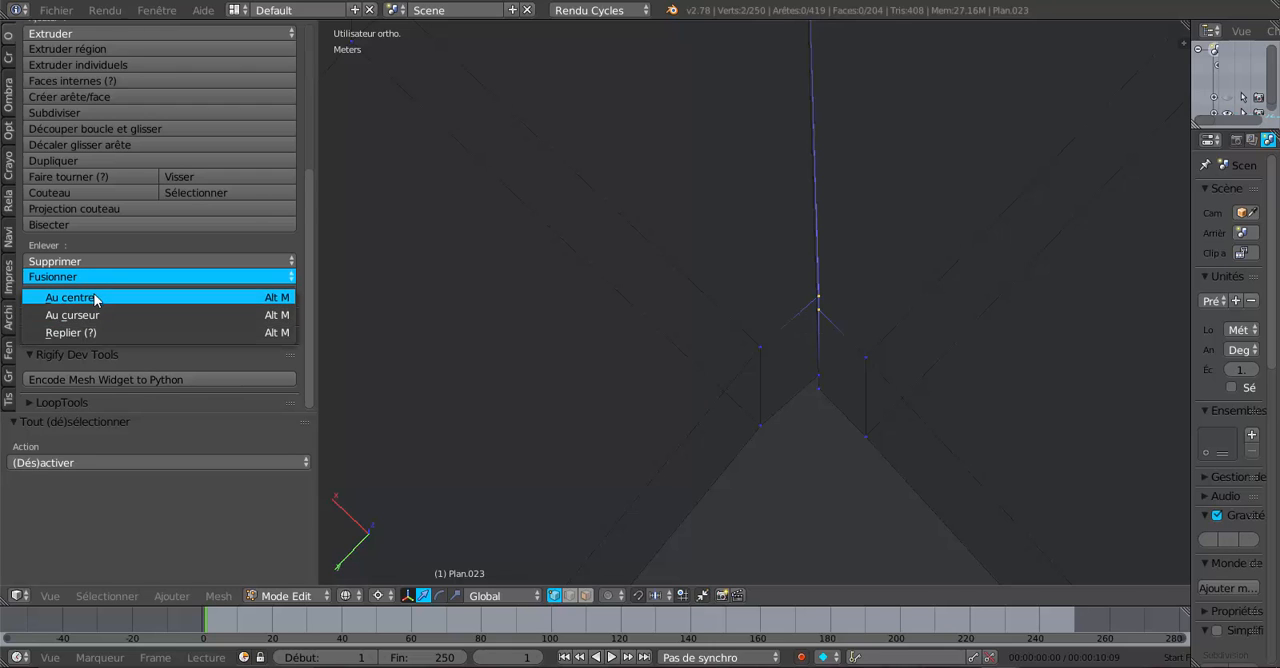
click(95, 298)
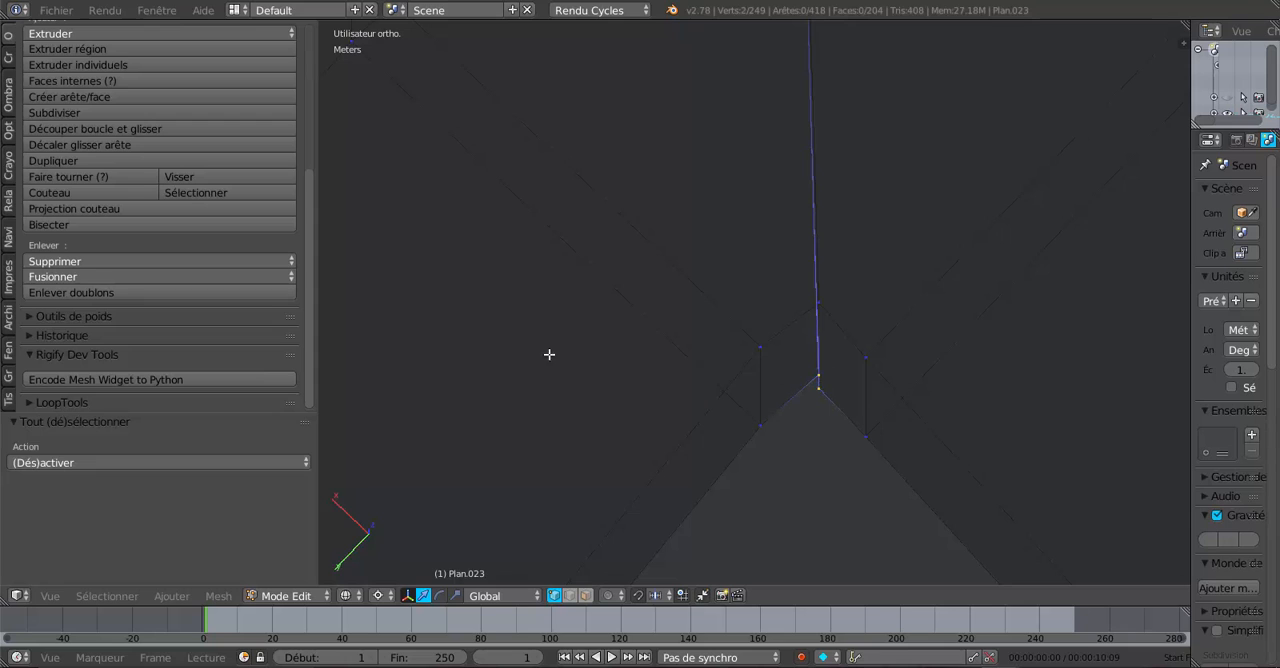
click(62, 278)
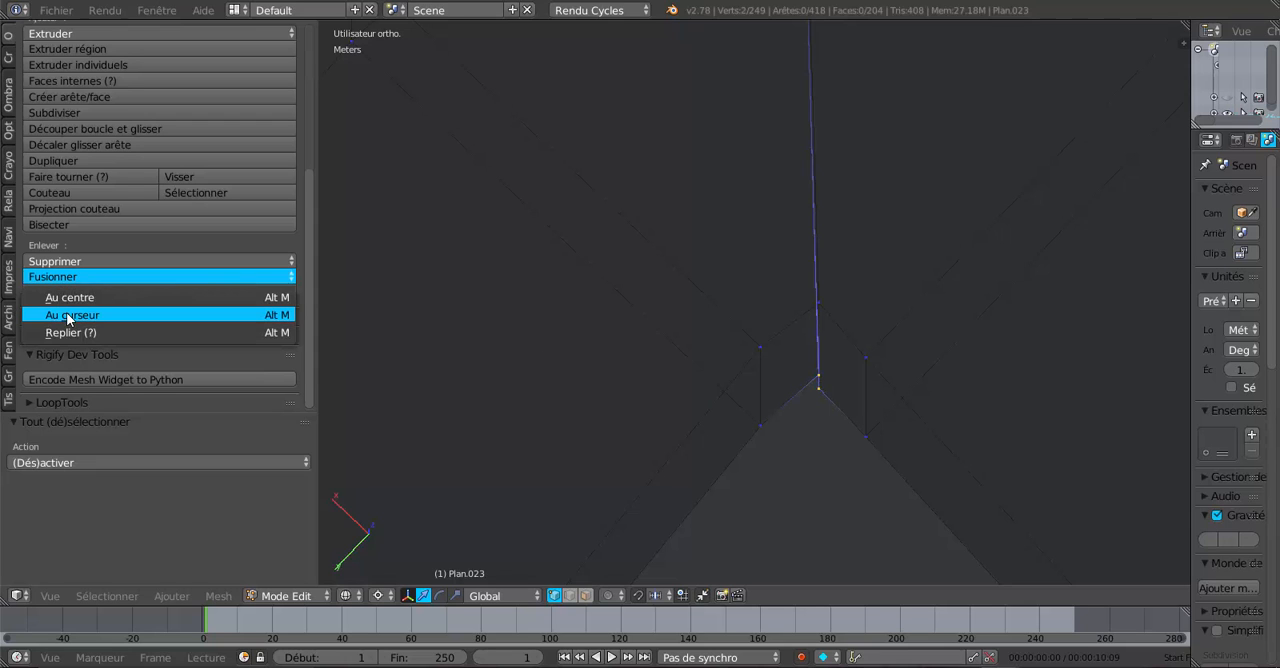
click(70, 298)
- Circle-select the upper vertex position at the joint's outer corner and merge the selection At Center
scroll(680, 366, up, 2)
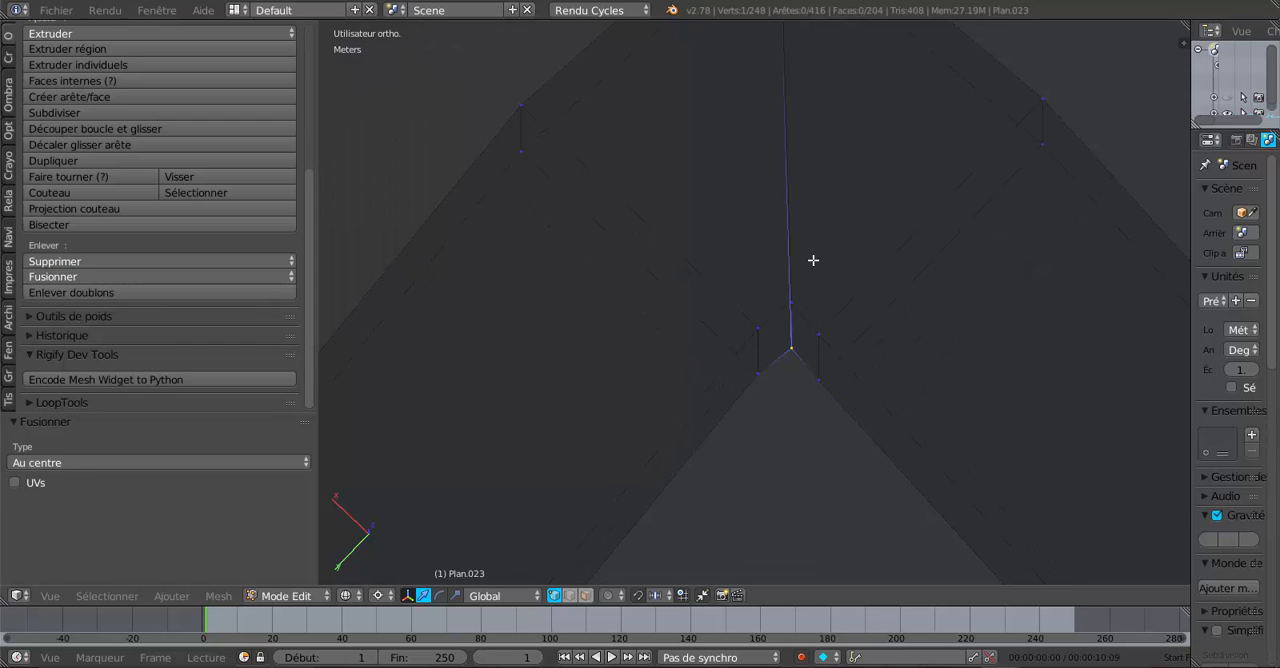
shift+middle_drag(813, 260, 803, 482)
shift+middle_drag(828, 282, 818, 396)
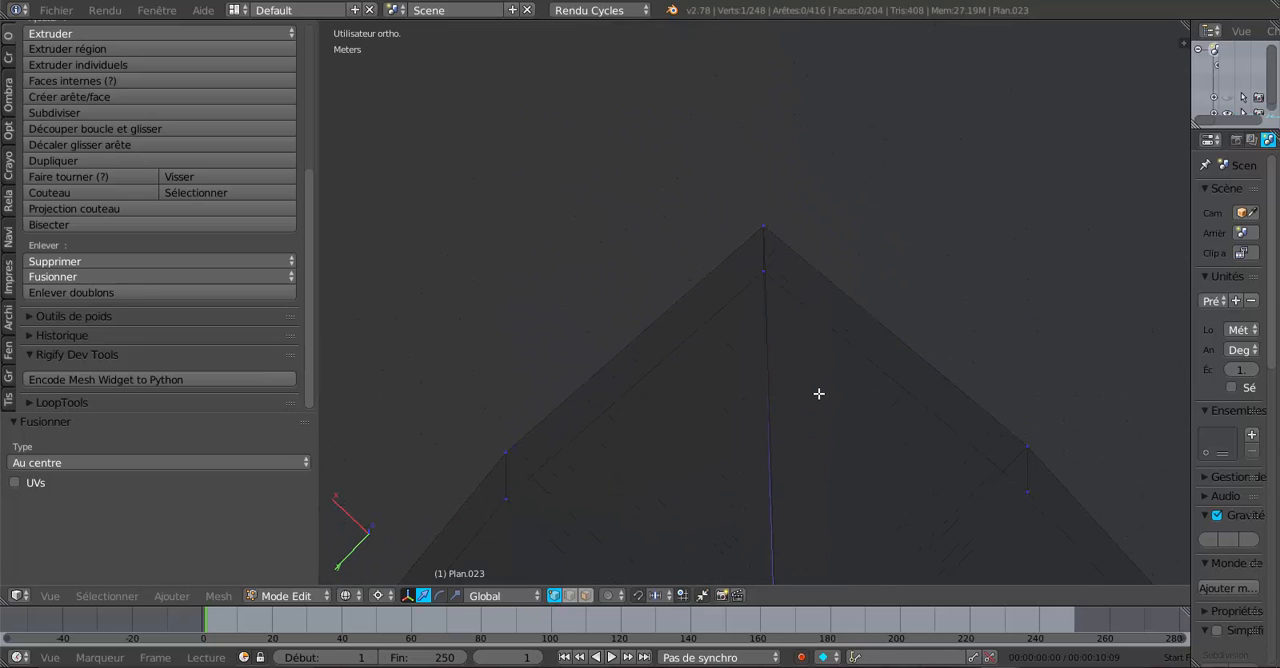
scroll(803, 332, up, 2)
key(a)
key(c)
click(766, 191)
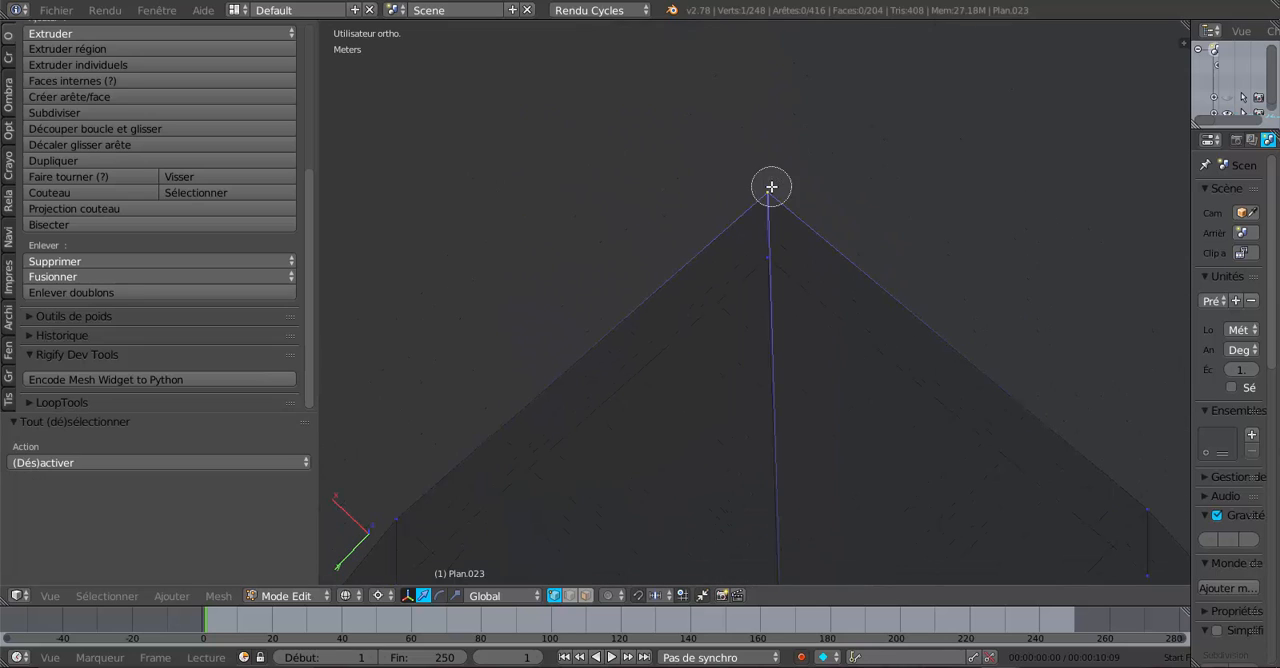
right_click(766, 191)
click(89, 276)
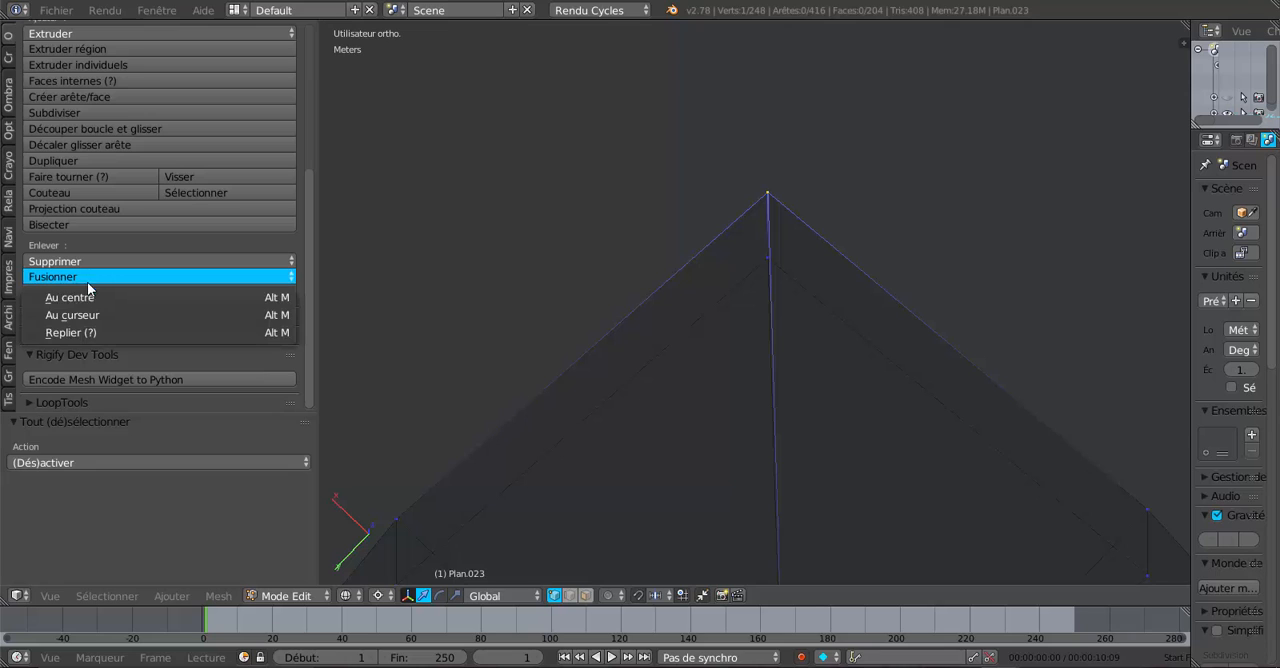
click(96, 298)
- Circle-select the lower vertex position at the joint's outer corner and merge the selection At Center instead of At Cursor
key(a)
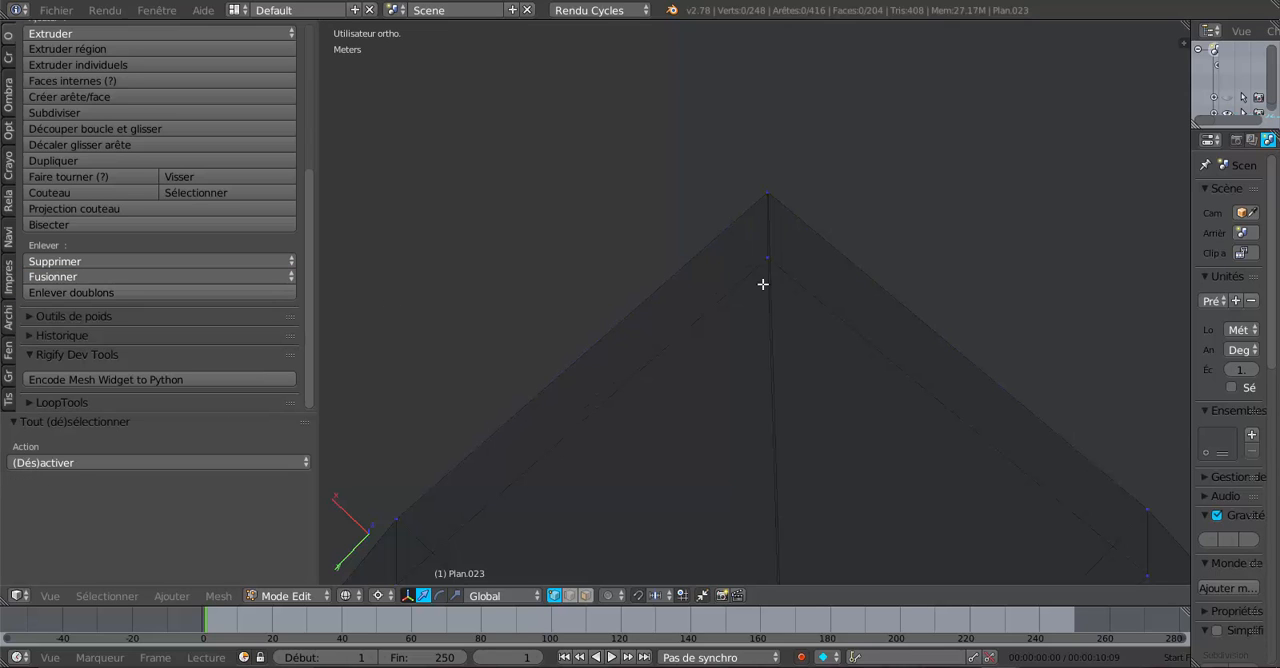
key(c)
click(768, 270)
right_click(768, 270)
click(80, 276)
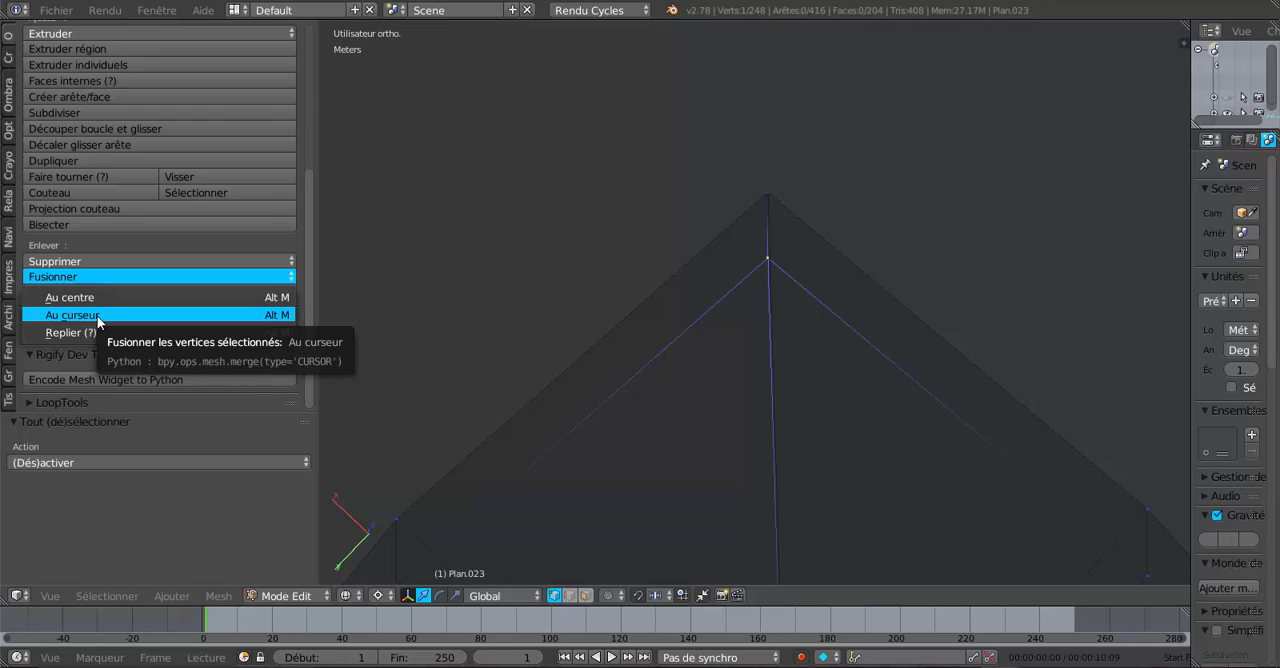
click(97, 316)
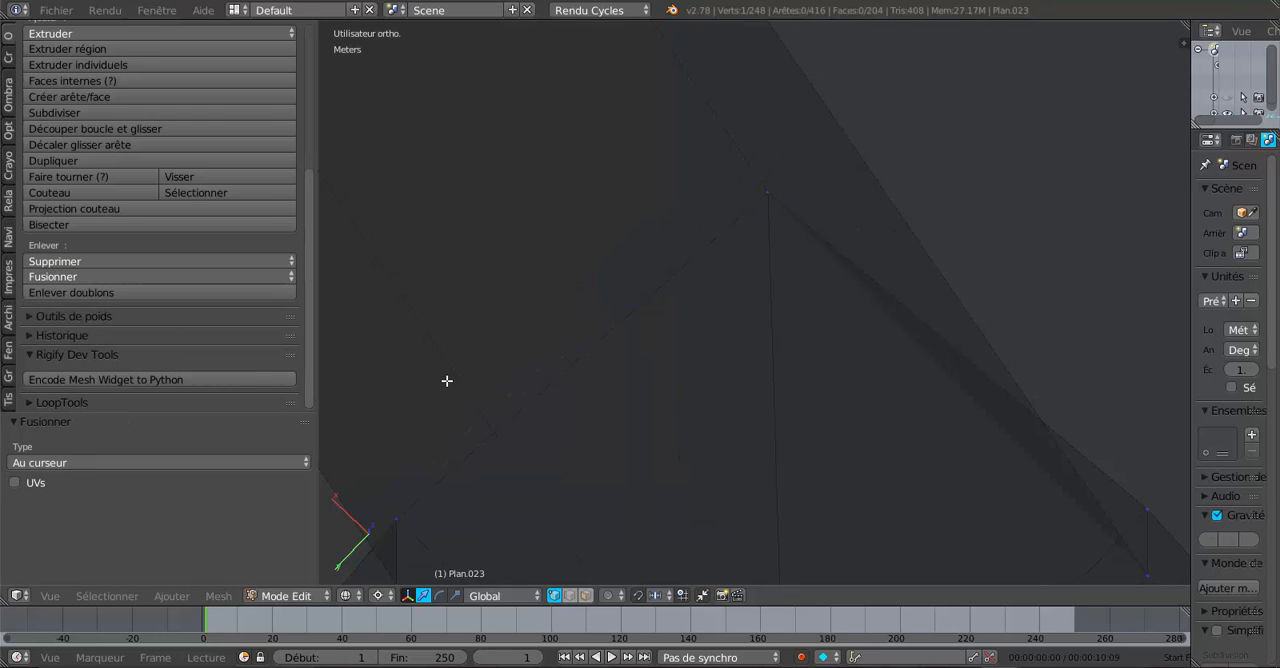
key(ctrl+z)
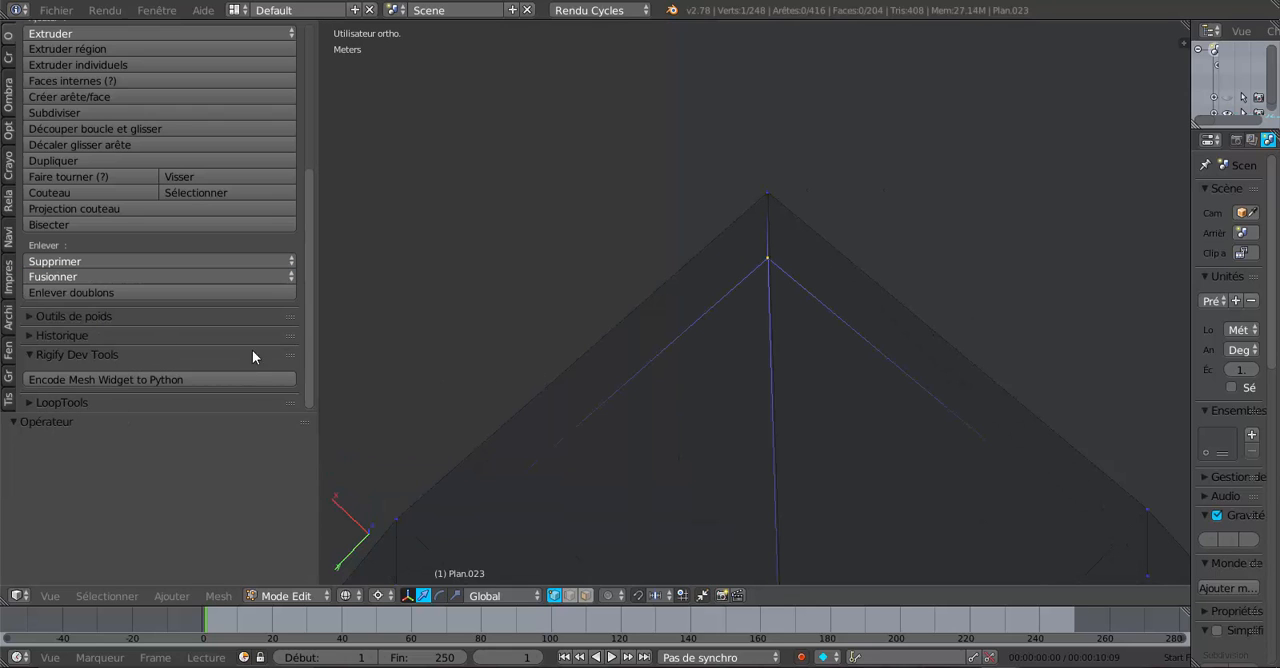
click(83, 275)
click(86, 297)
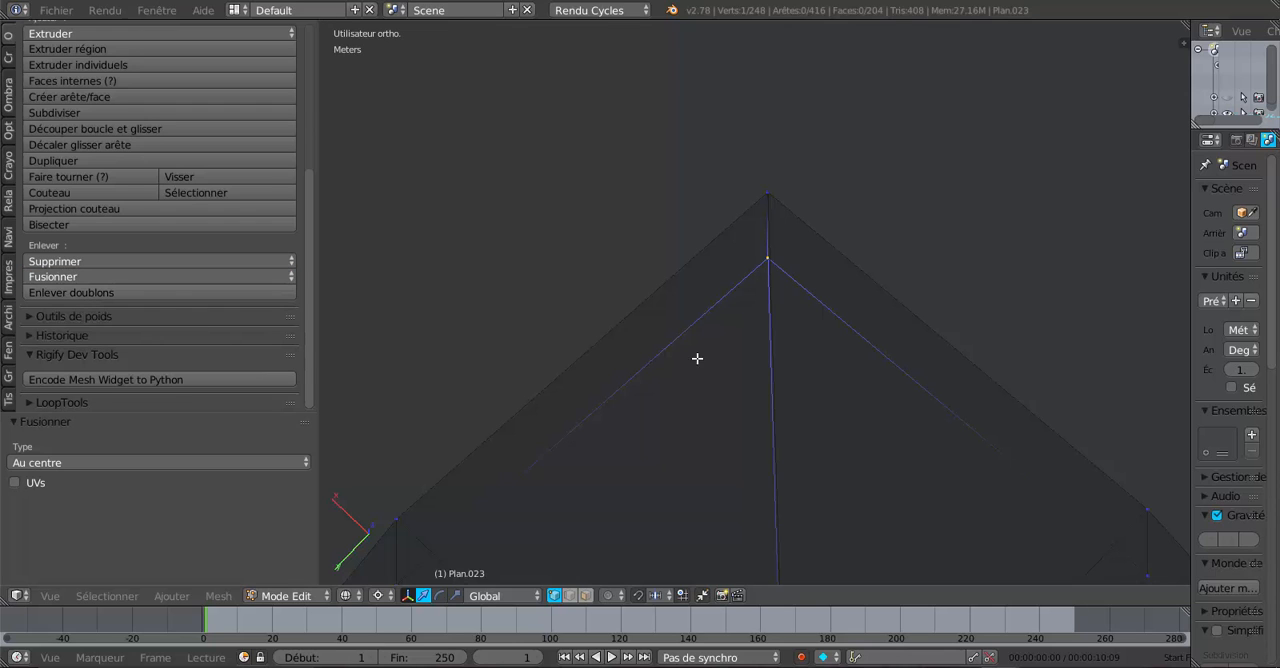
- Select the edge loop around the joint's diagonal cut and inspect it in solid shading from the top view
alt+right_click(765, 410)
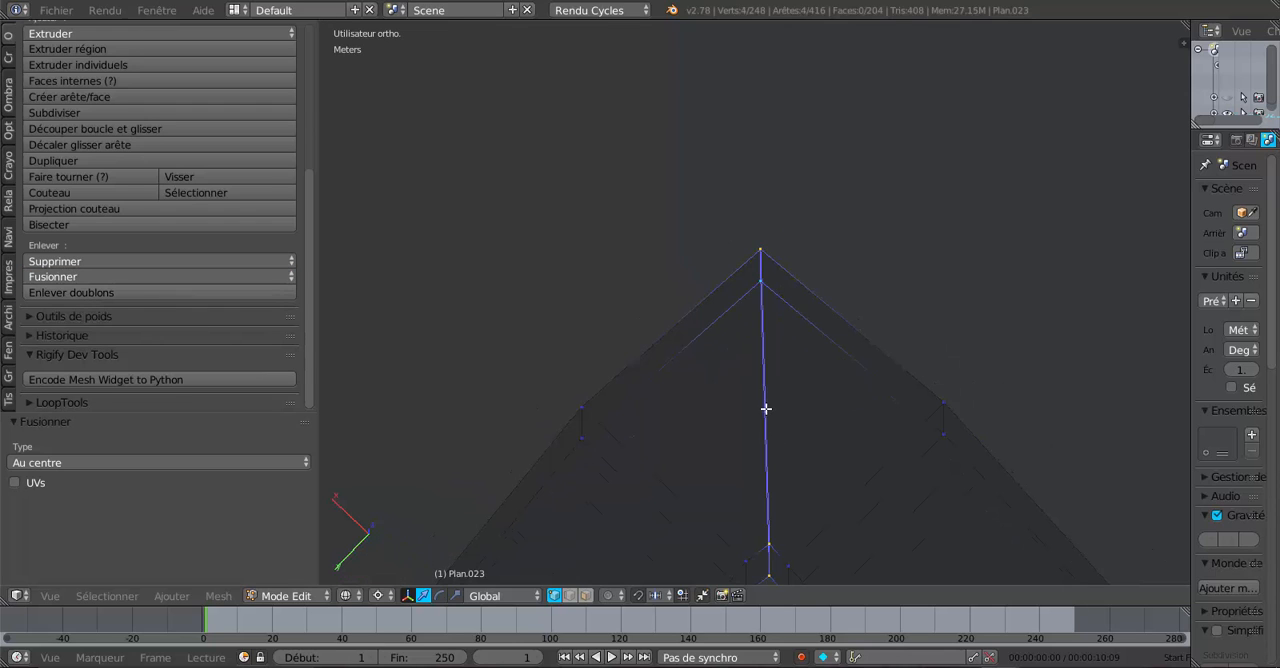
alt+scroll(765, 423, down, 1)
scroll(765, 423, down, 2)
key(z)
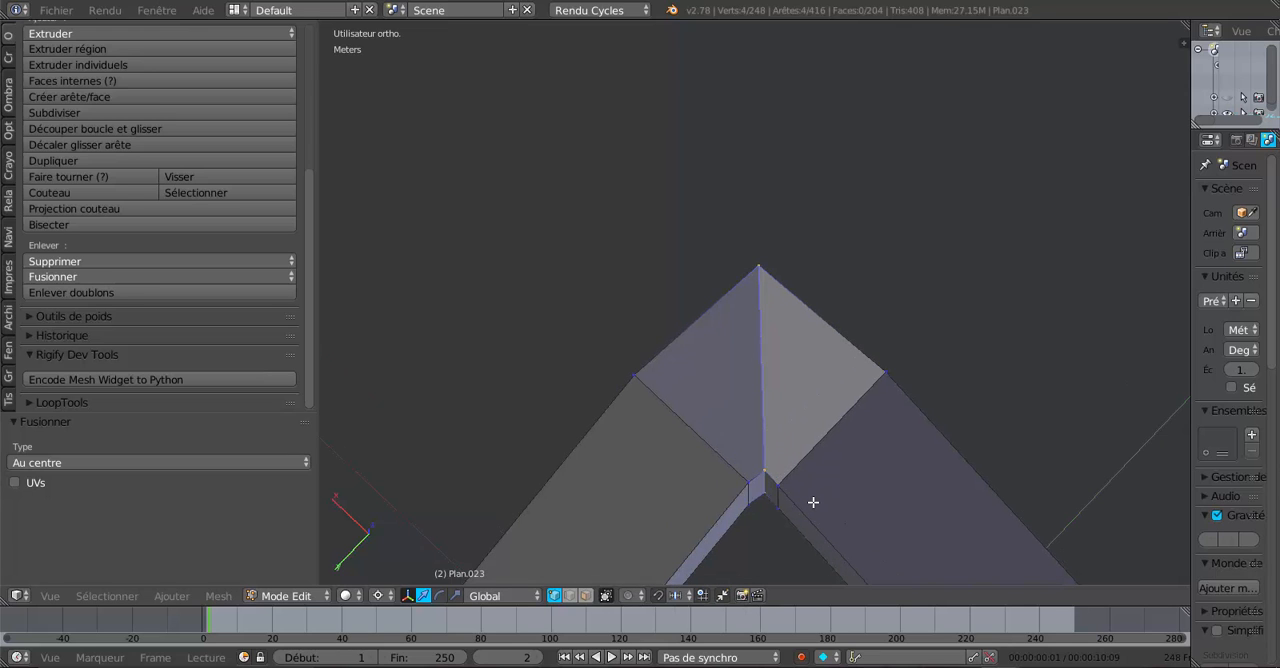
scroll(813, 502, down, 5)
key(KP_7)
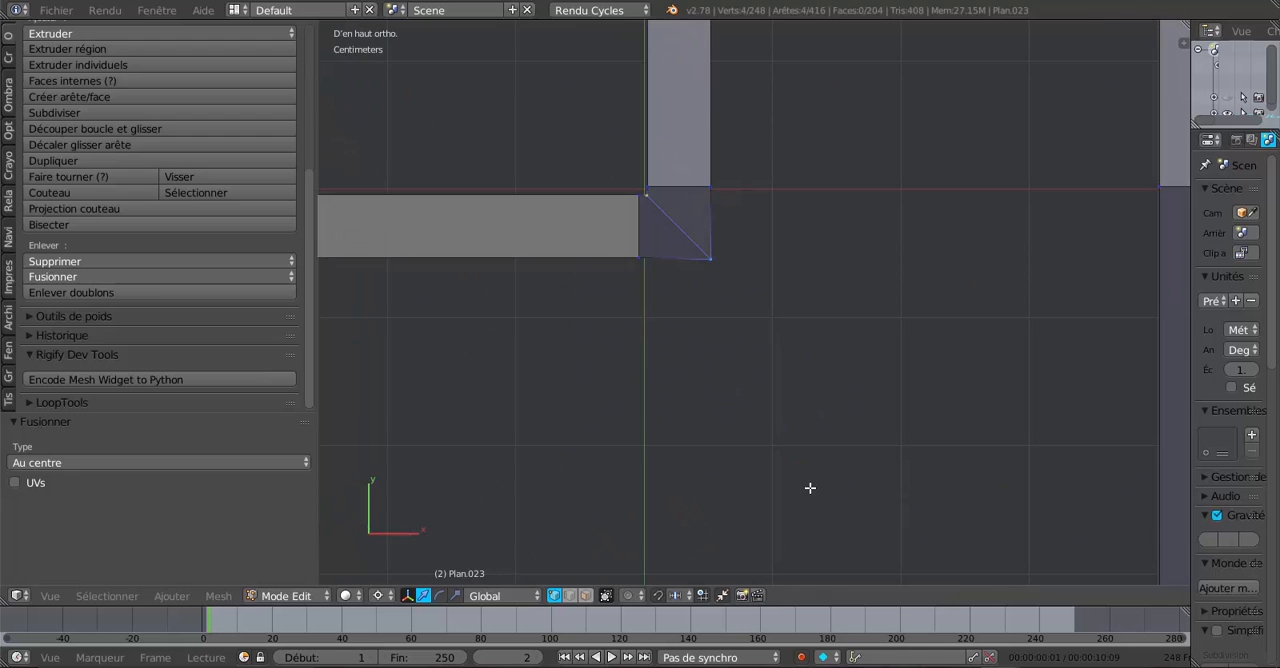
- Place the 3D cursor inside the joint and shift the selected diagonal cut loop about 0.36 mm along X and about 0.36 mm along Y
scroll(700, 303, up, 6)
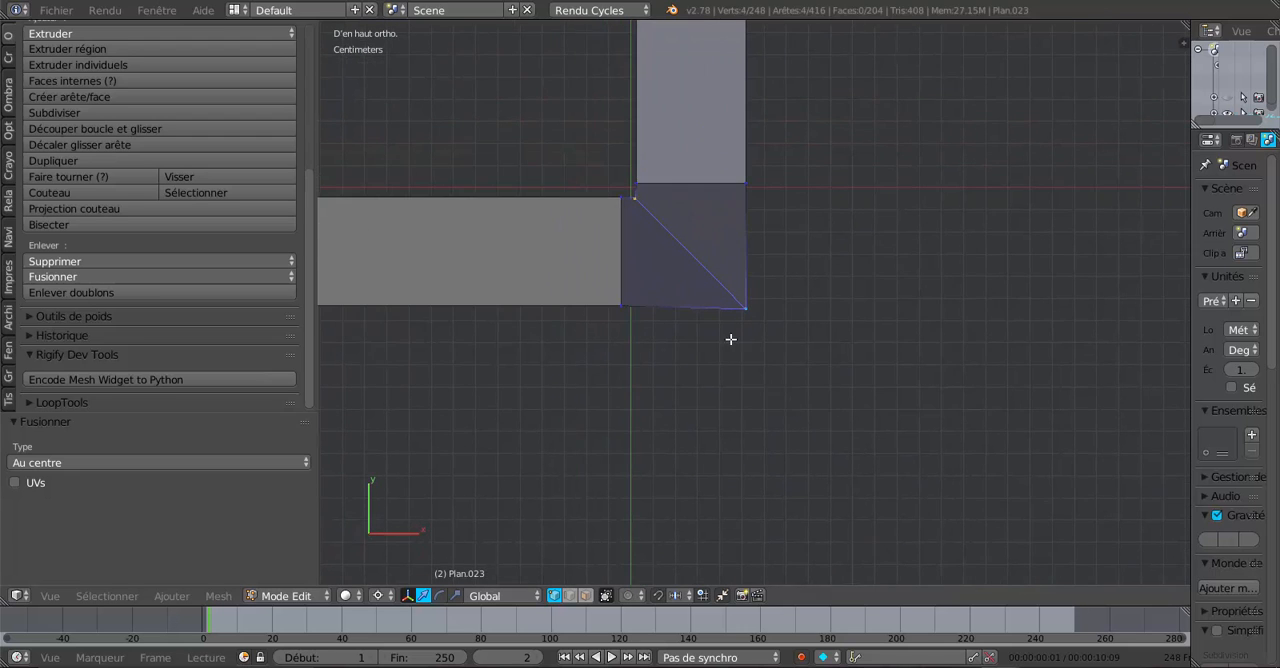
scroll(763, 343, up, 3)
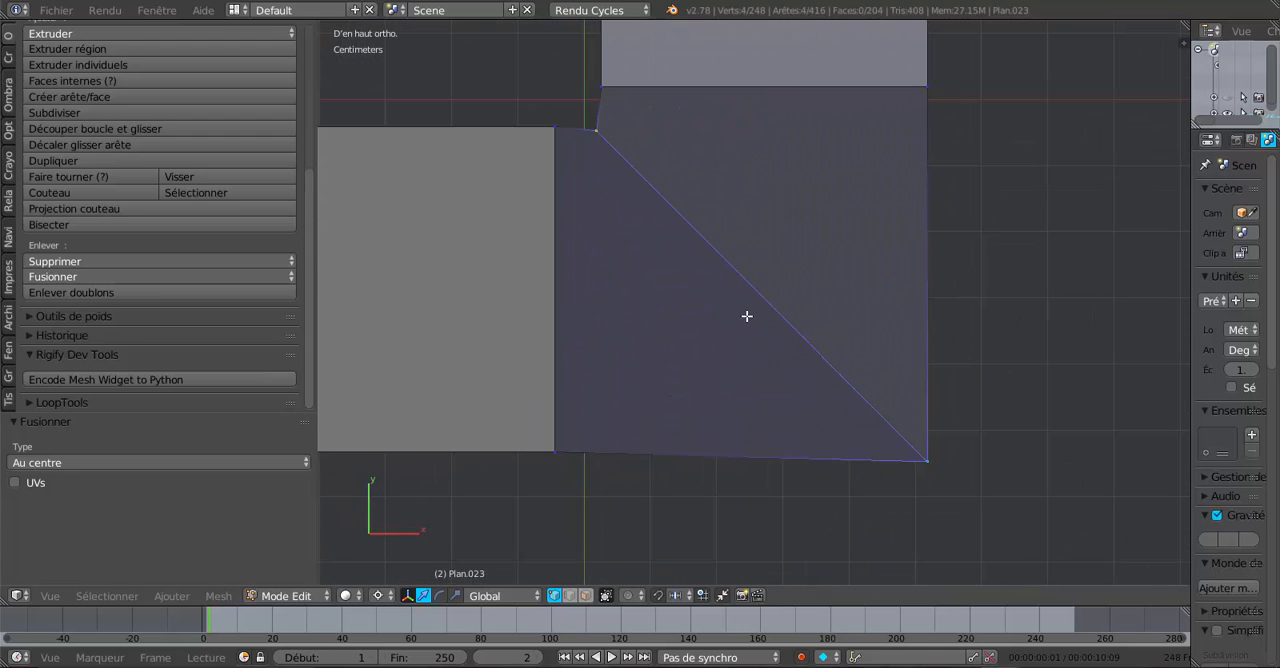
click(704, 301)
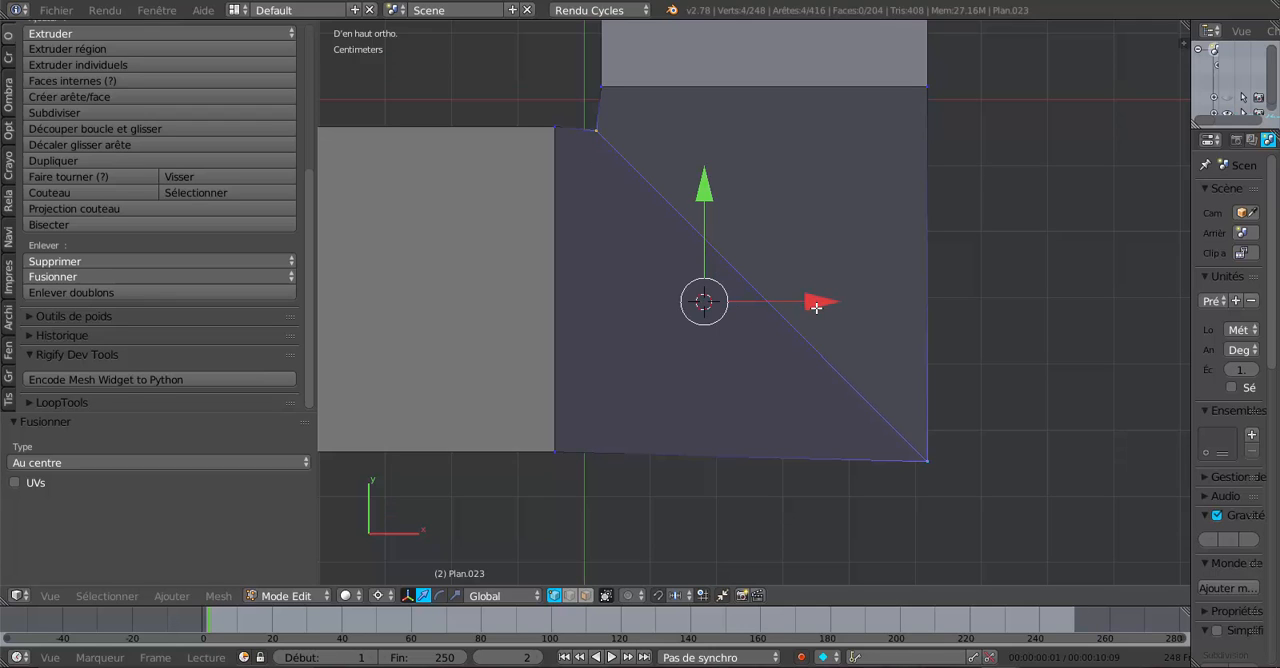
drag(818, 306, 810, 286)
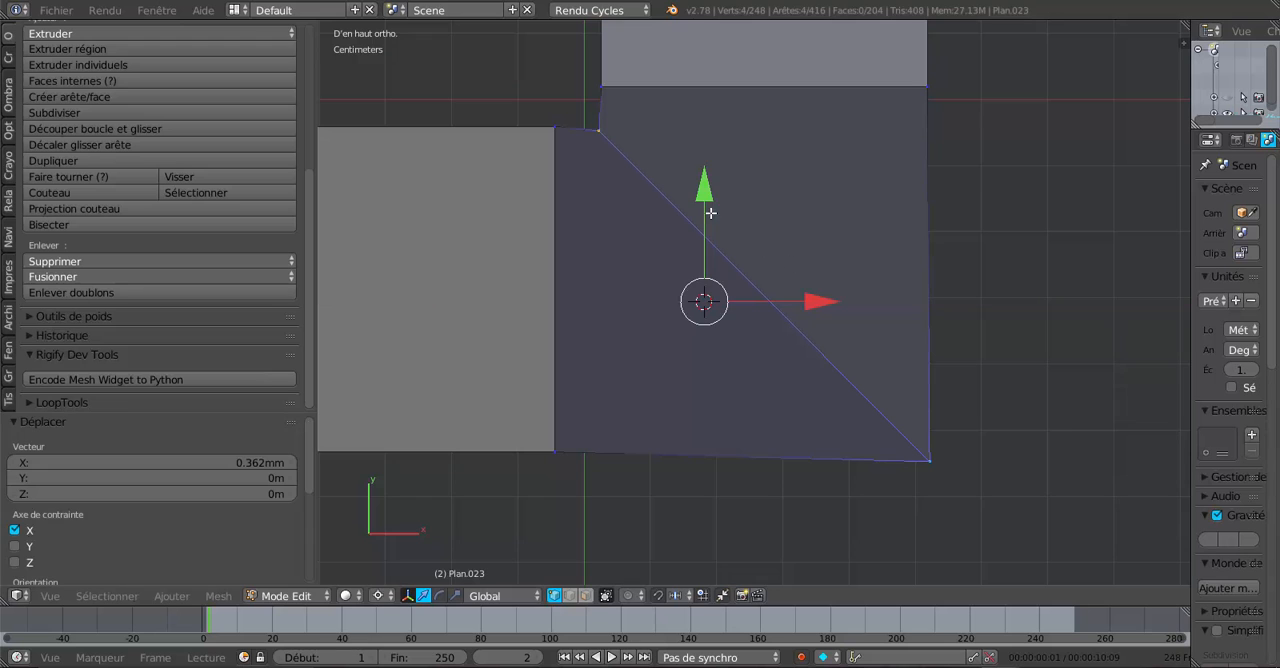
drag(705, 198, 706, 205)
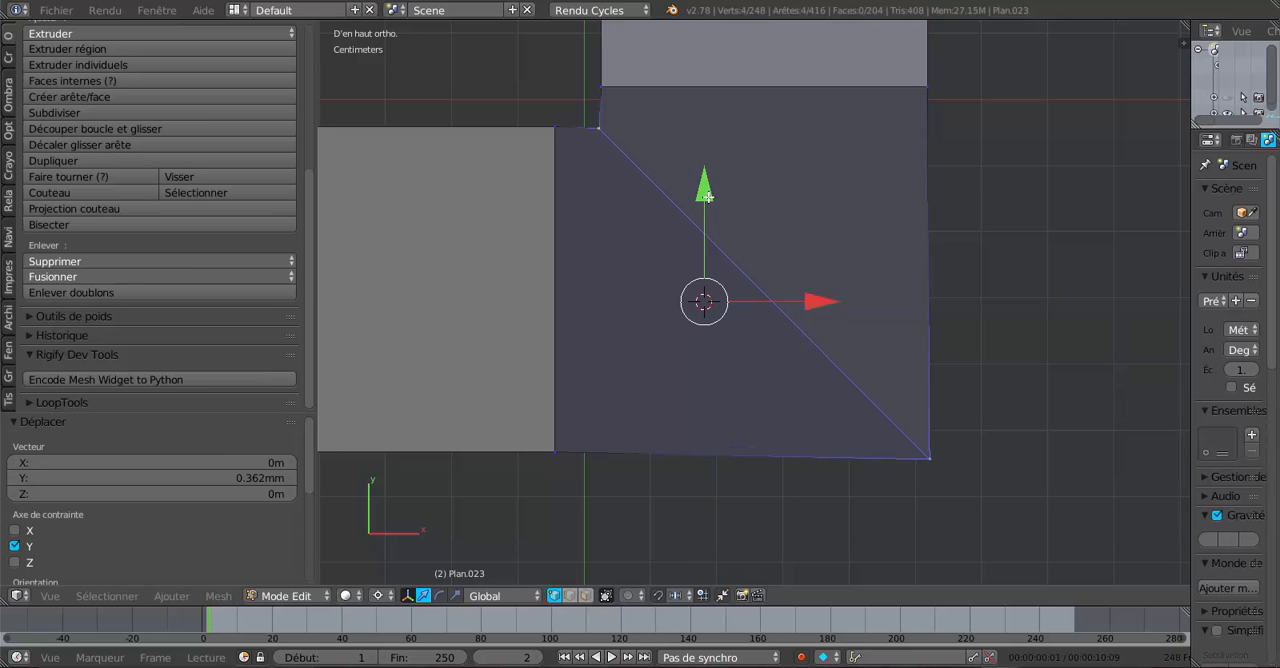
scroll(705, 220, down, 5)
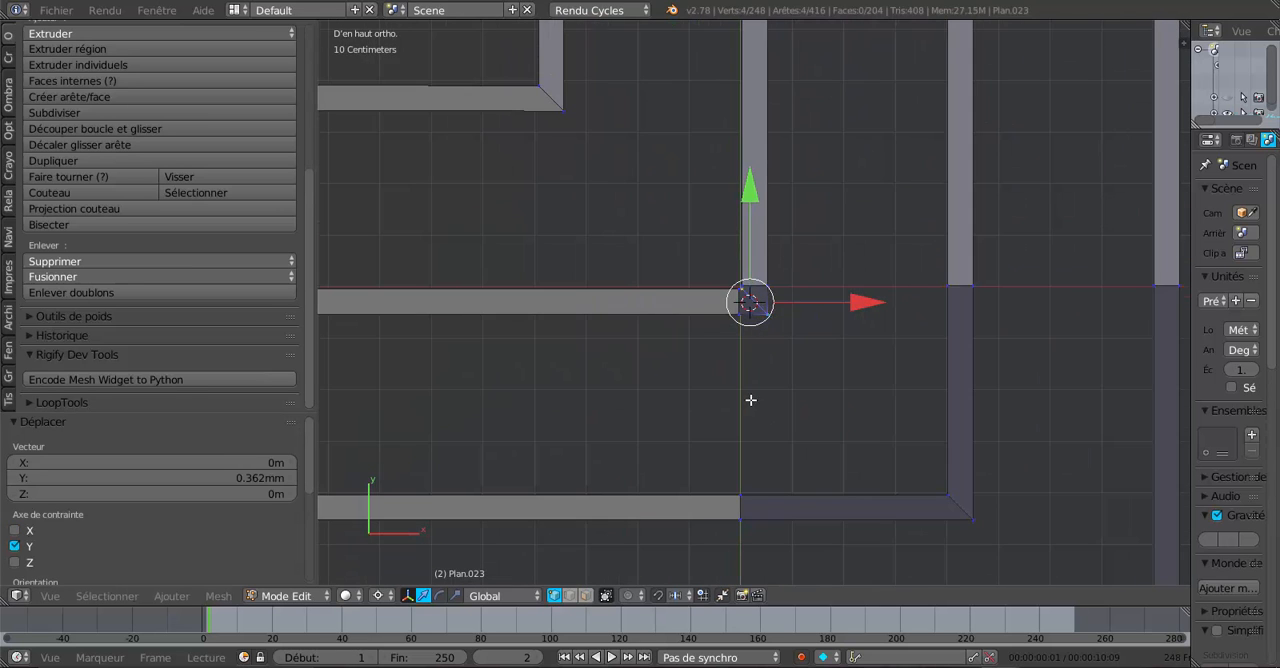
- Merge the upper vertex pair at the outer corner of the neighbouring rafter's valley joint, using At Last
middle_drag(750, 400, 697, 354)
key(Tab)
key(Tab)
middle_drag(760, 329, 923, 307)
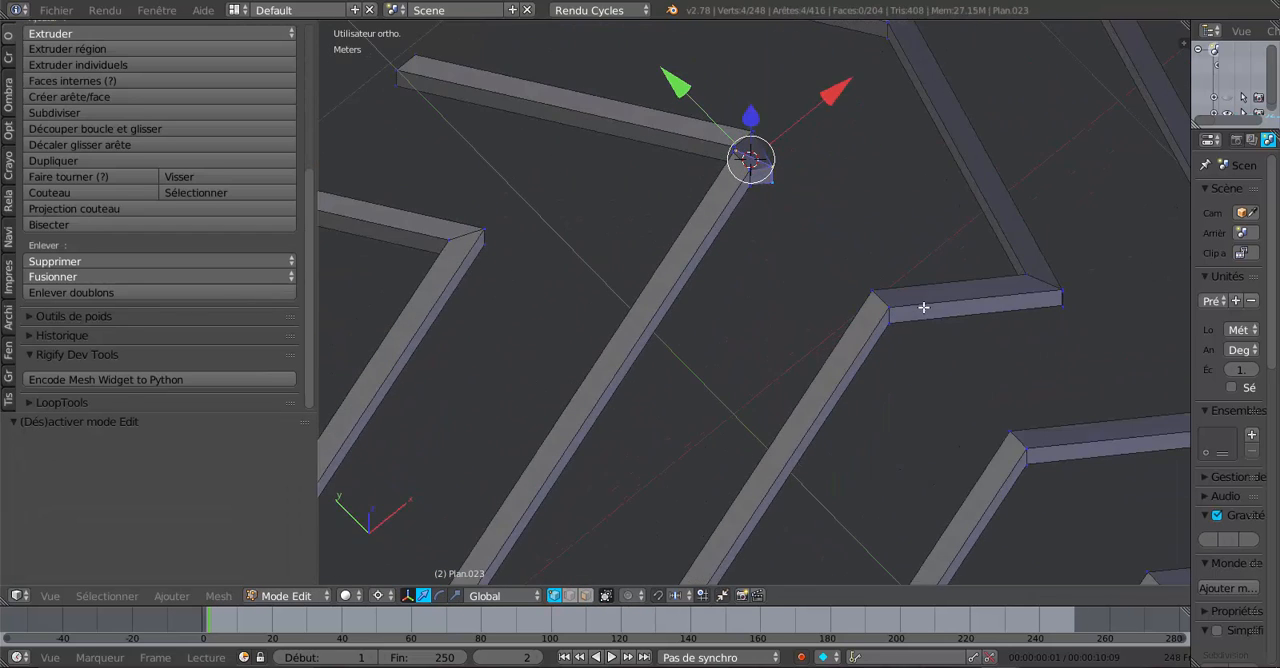
middle_drag(791, 343, 799, 310)
scroll(752, 451, up, 2)
scroll(783, 386, up, 7)
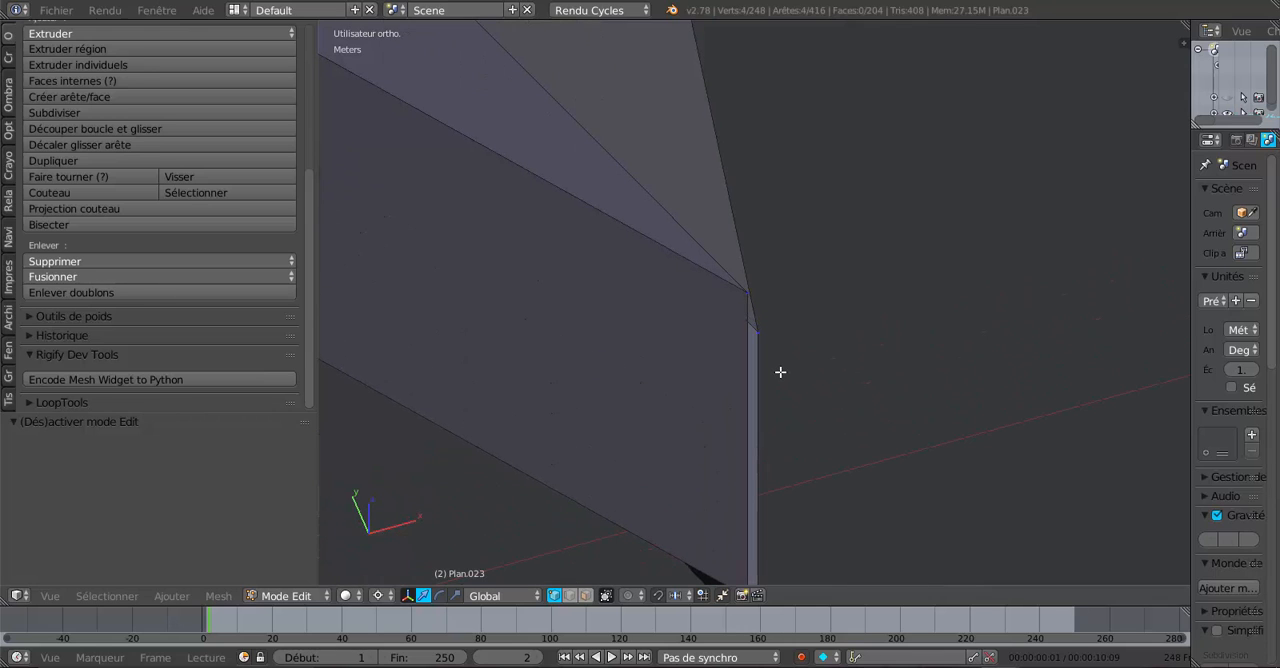
scroll(761, 333, down, 2)
right_click(762, 327)
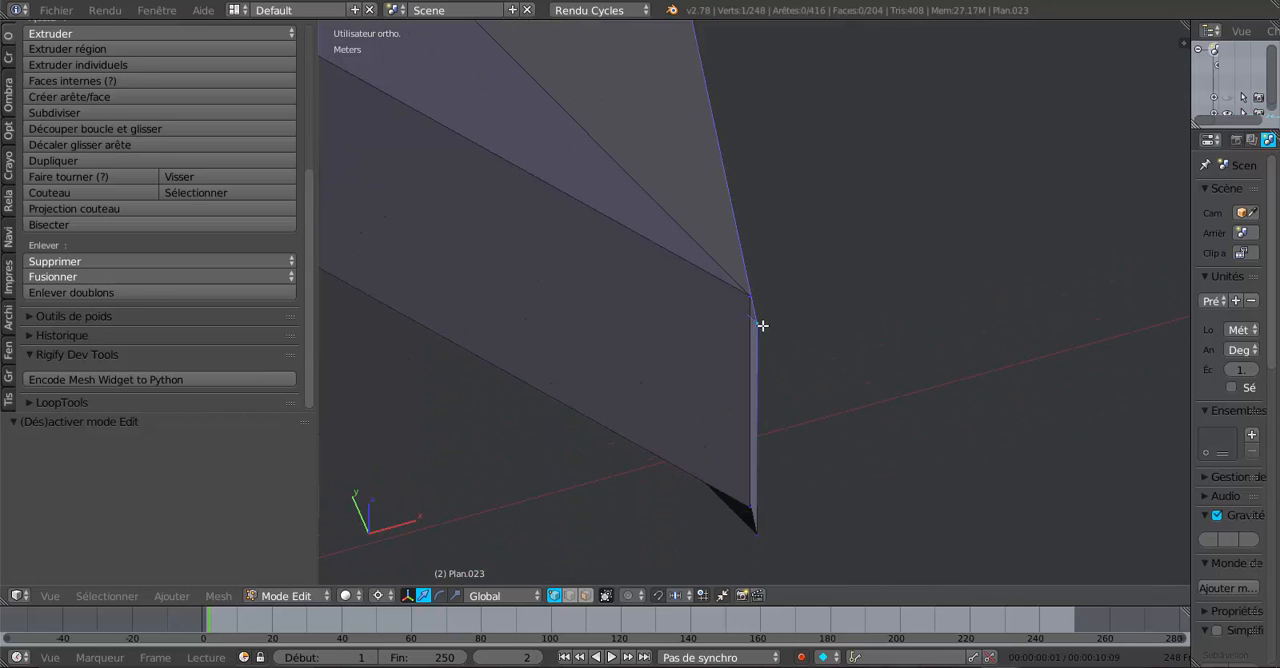
shift+right_click(744, 298)
click(86, 277)
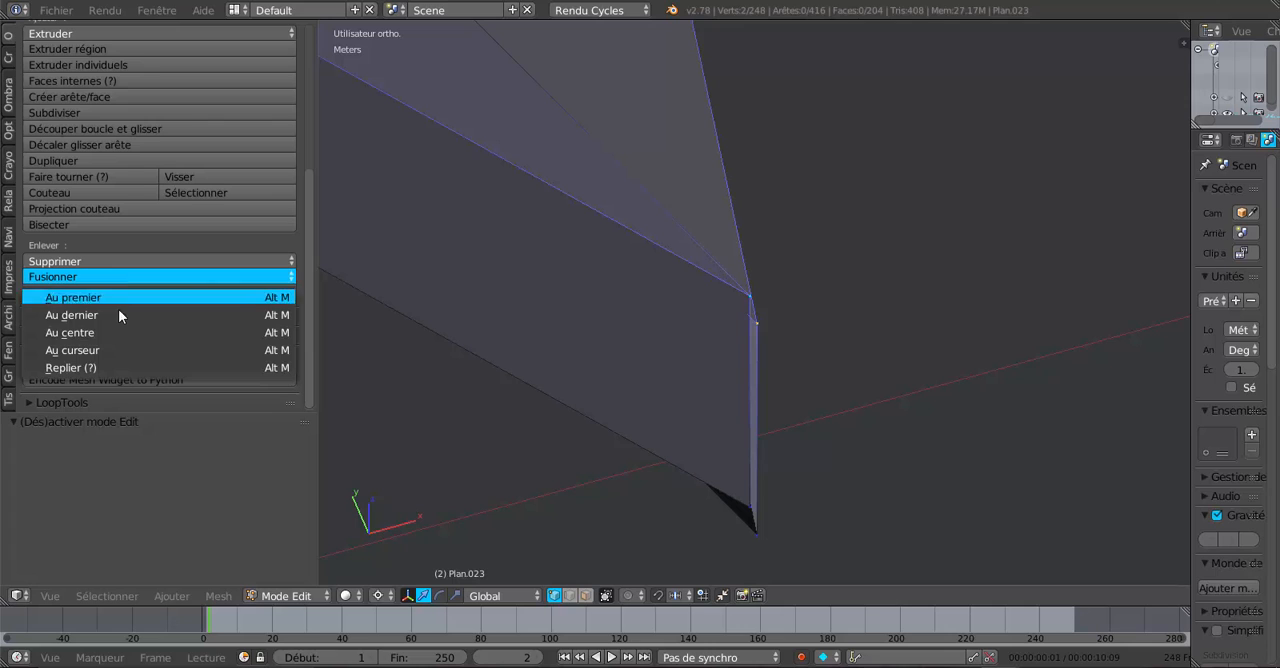
click(123, 312)
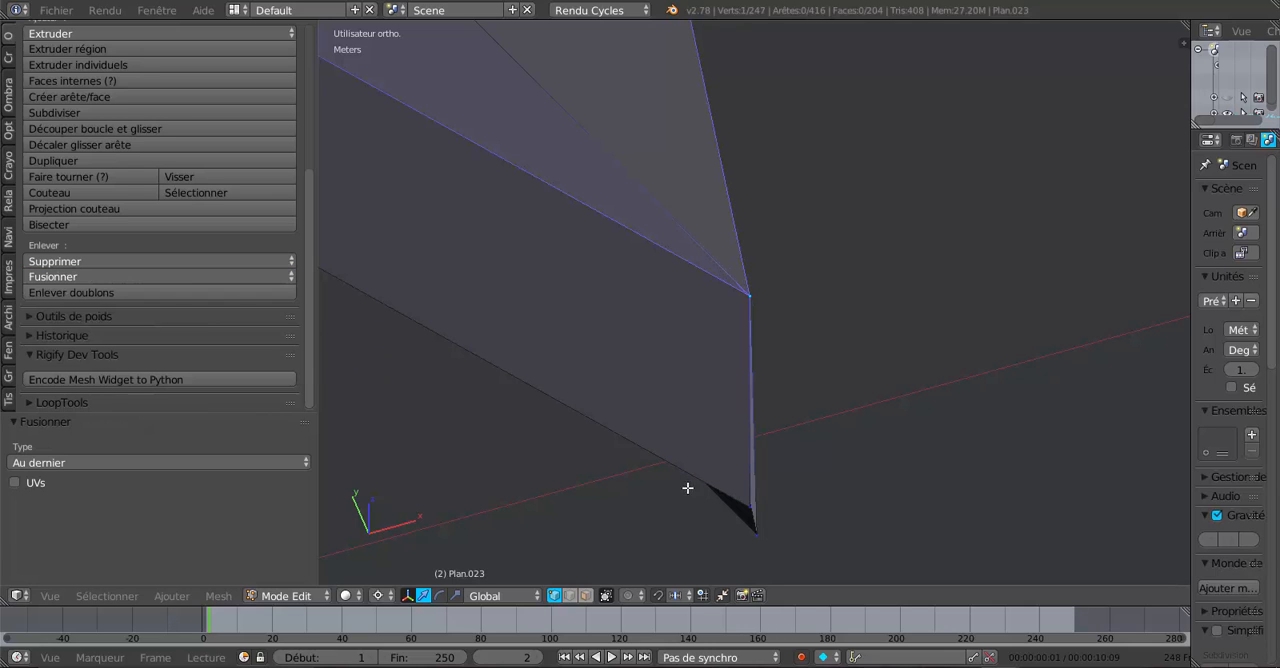
- Merge the lower vertex pair at the same outer corner using At Last
right_click(749, 532)
shift+right_click(745, 517)
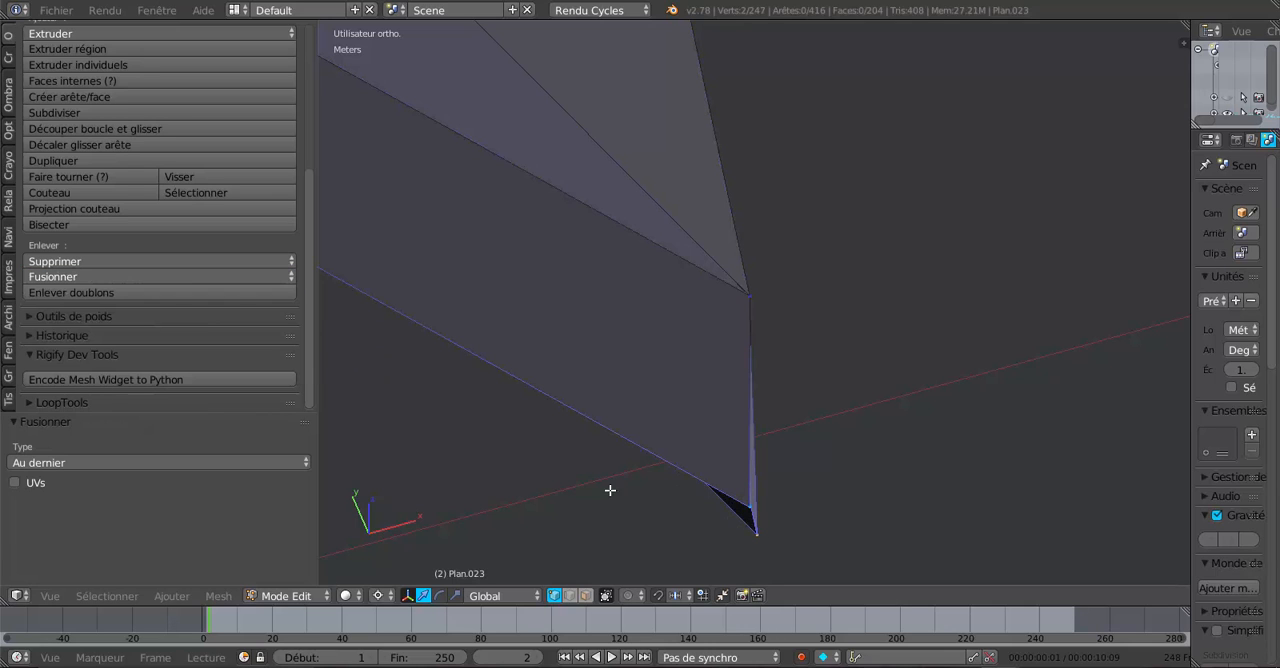
click(101, 276)
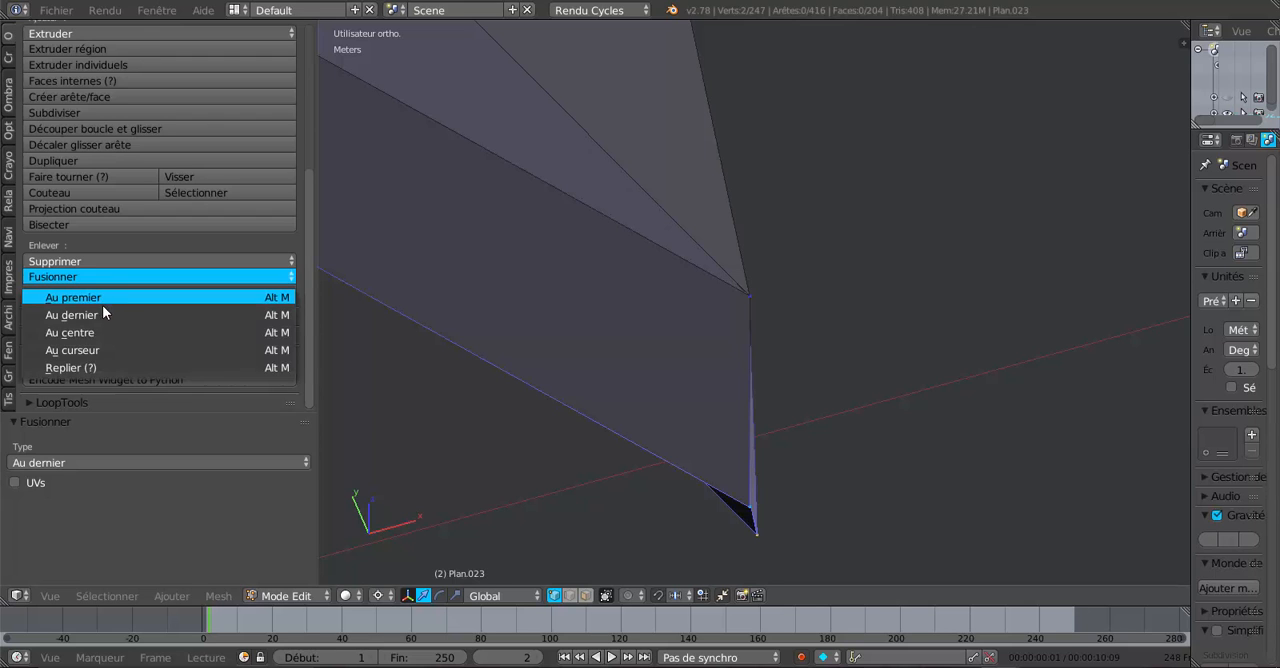
click(101, 314)
- Switch to wireframe shading and merge the upper vertex pair at the same joint's inner corner, using At Last
scroll(534, 357, down, 3)
middle_drag(570, 346, 791, 357)
scroll(872, 329, down, 6)
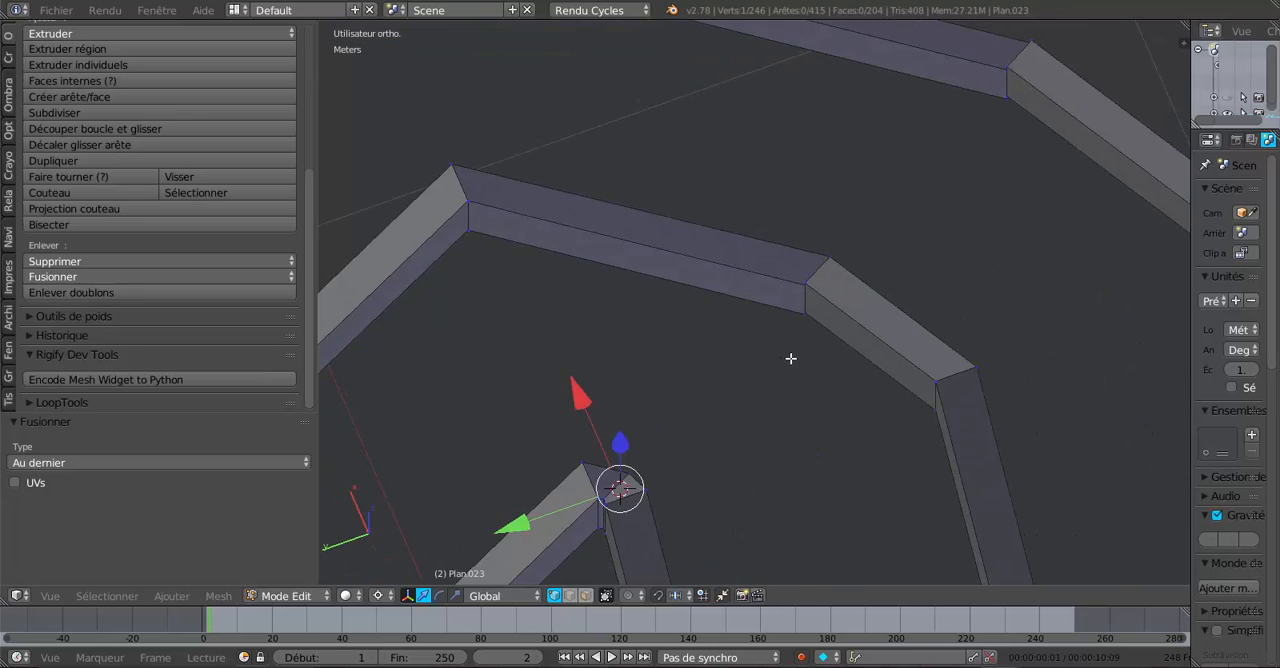
scroll(823, 357, up, 6)
shift+middle_drag(780, 414, 676, 467)
scroll(725, 448, up, 3)
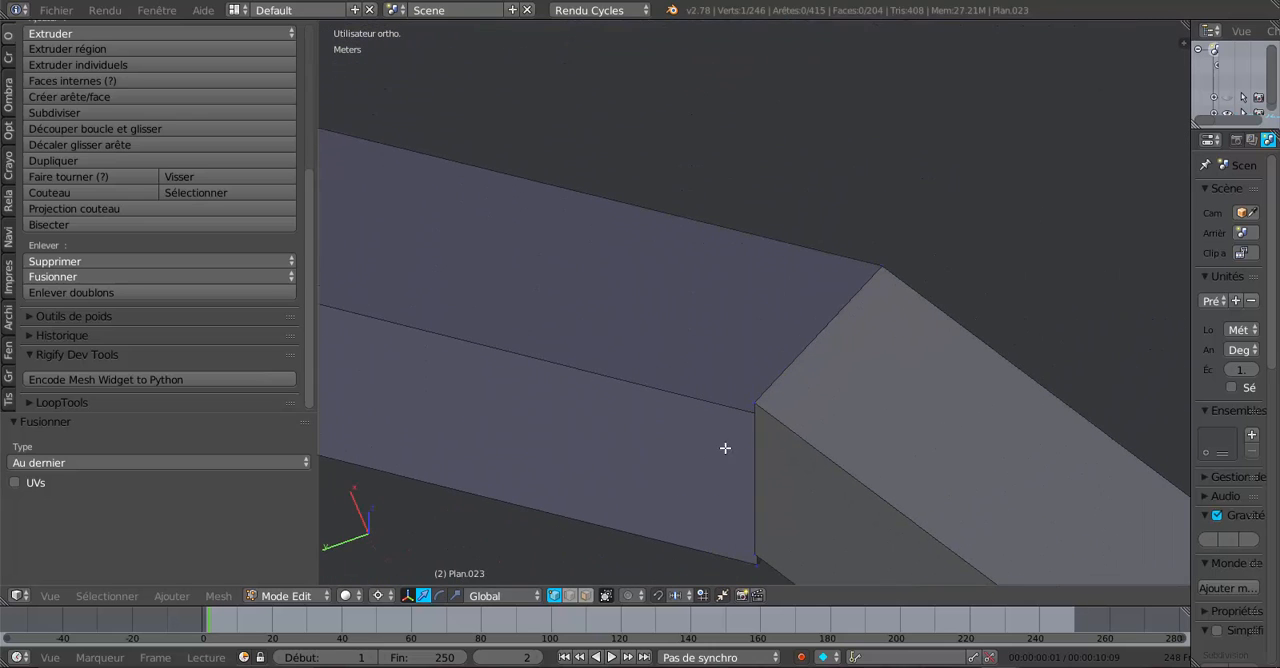
key(z)
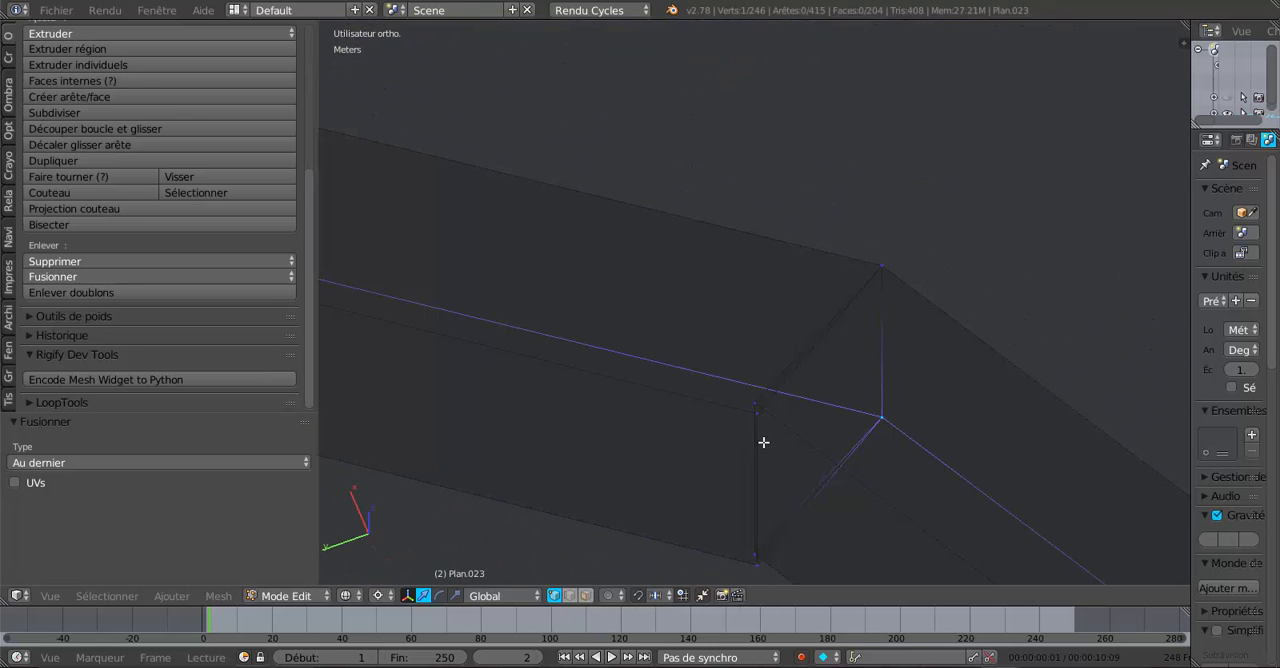
right_click(755, 405)
shift+right_click(760, 419)
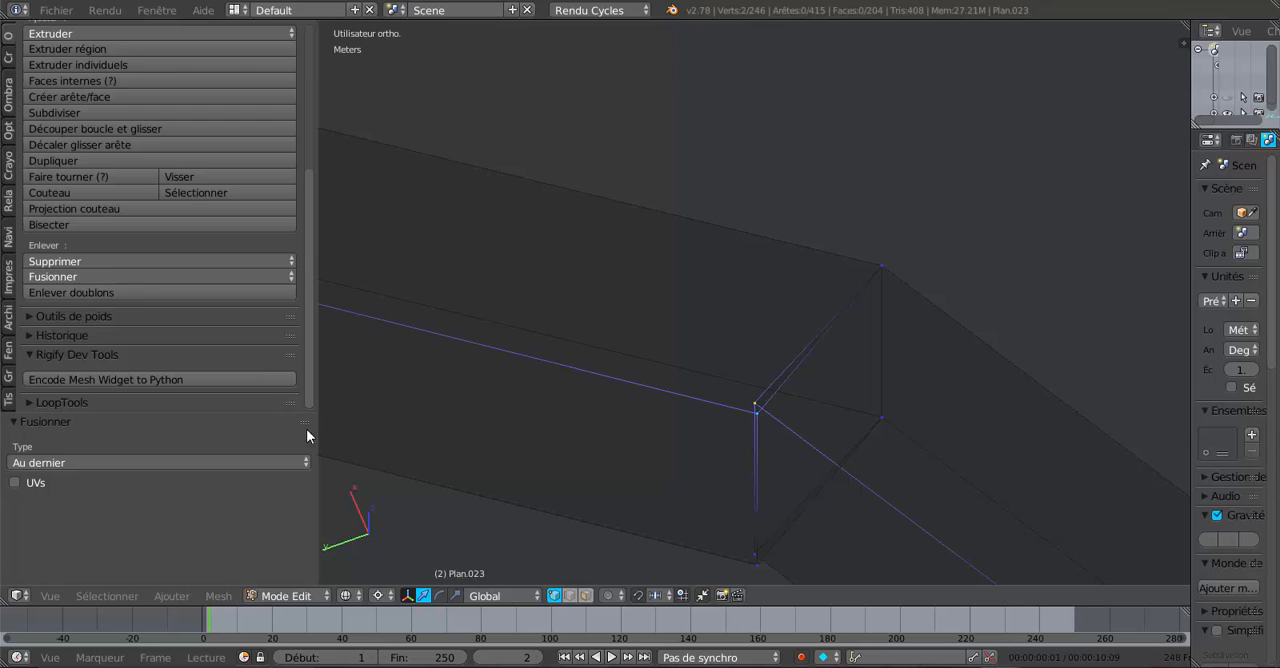
click(100, 277)
click(103, 314)
- Merge the lower vertex pair at the joint's inner corner using At Last
right_click(750, 545)
shift+right_click(756, 564)
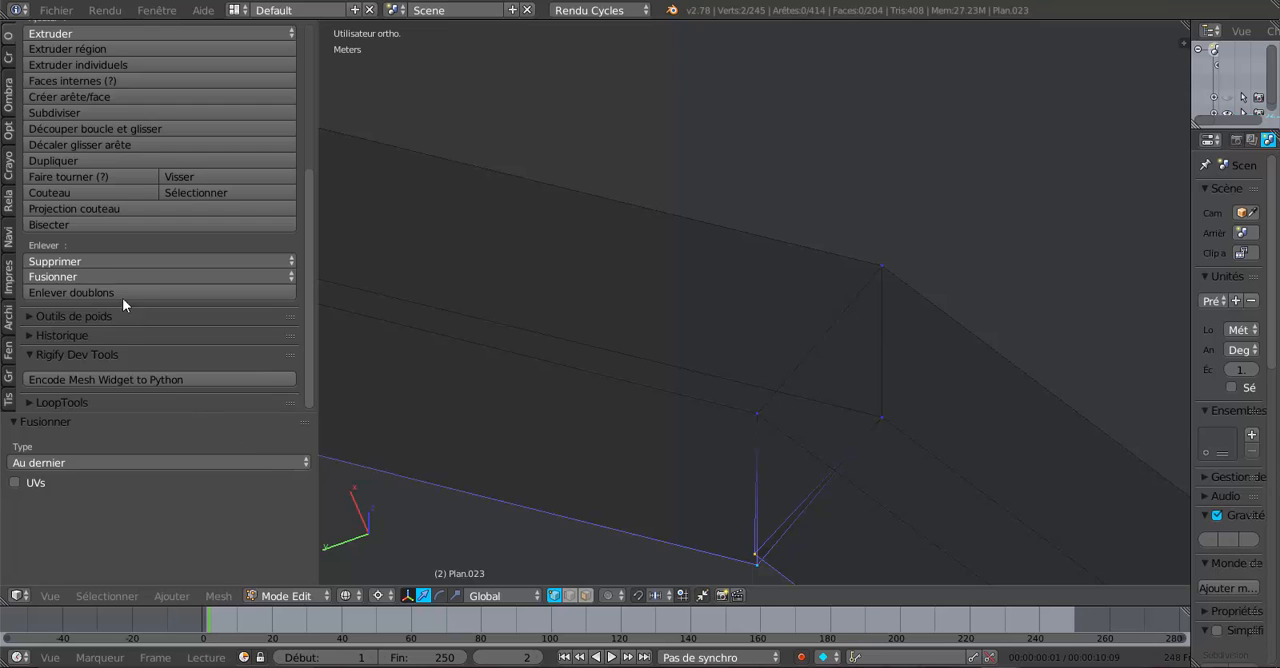
click(109, 262)
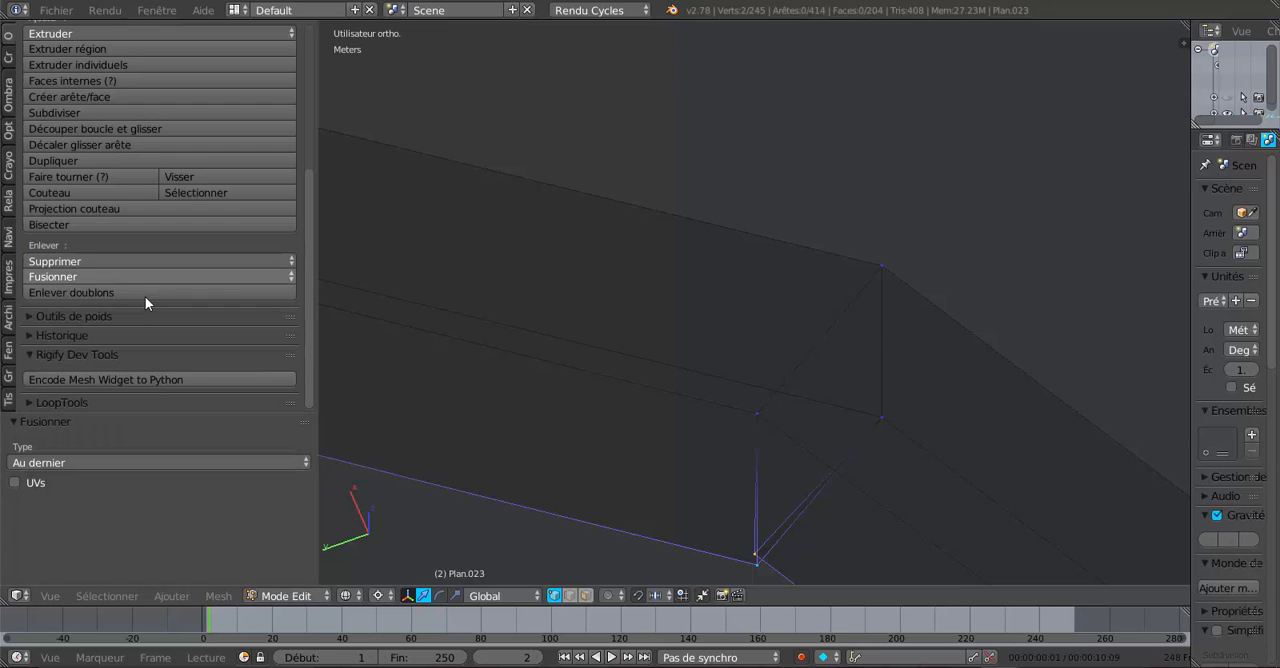
click(118, 279)
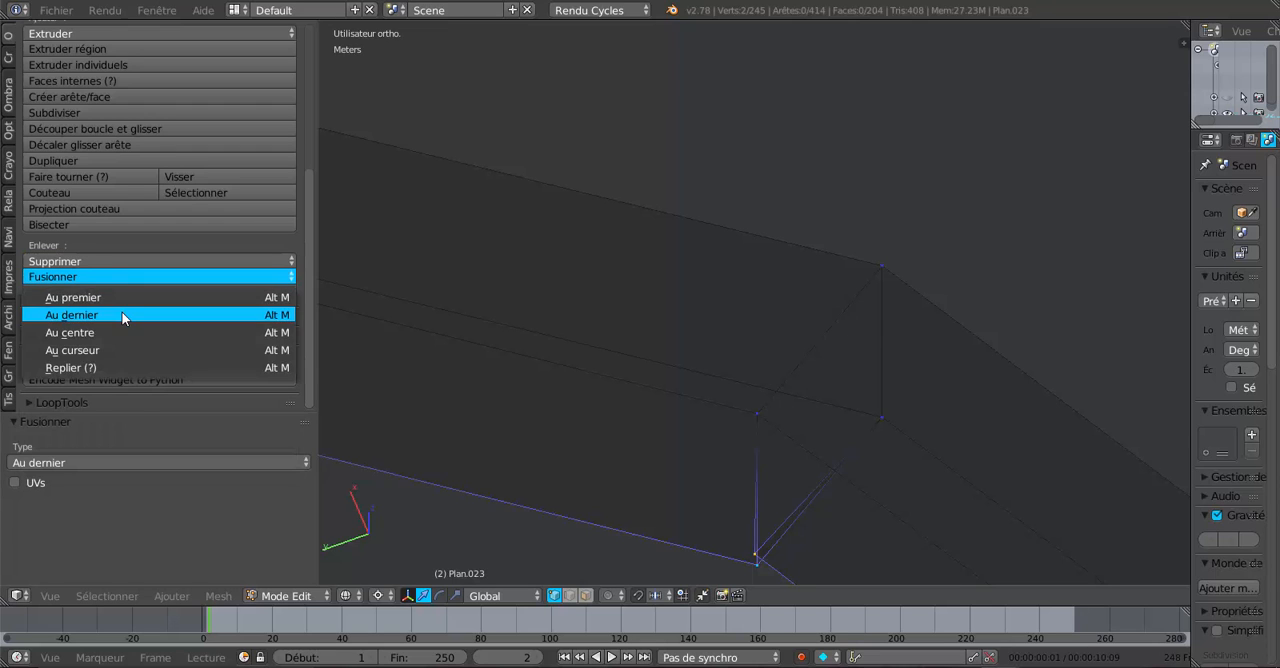
click(123, 316)
- Merge the upper and lower vertex pairs at the inner corner of the next larger rafter's valley joint, each At Last
scroll(547, 440, down, 4)
scroll(547, 440, down, 3)
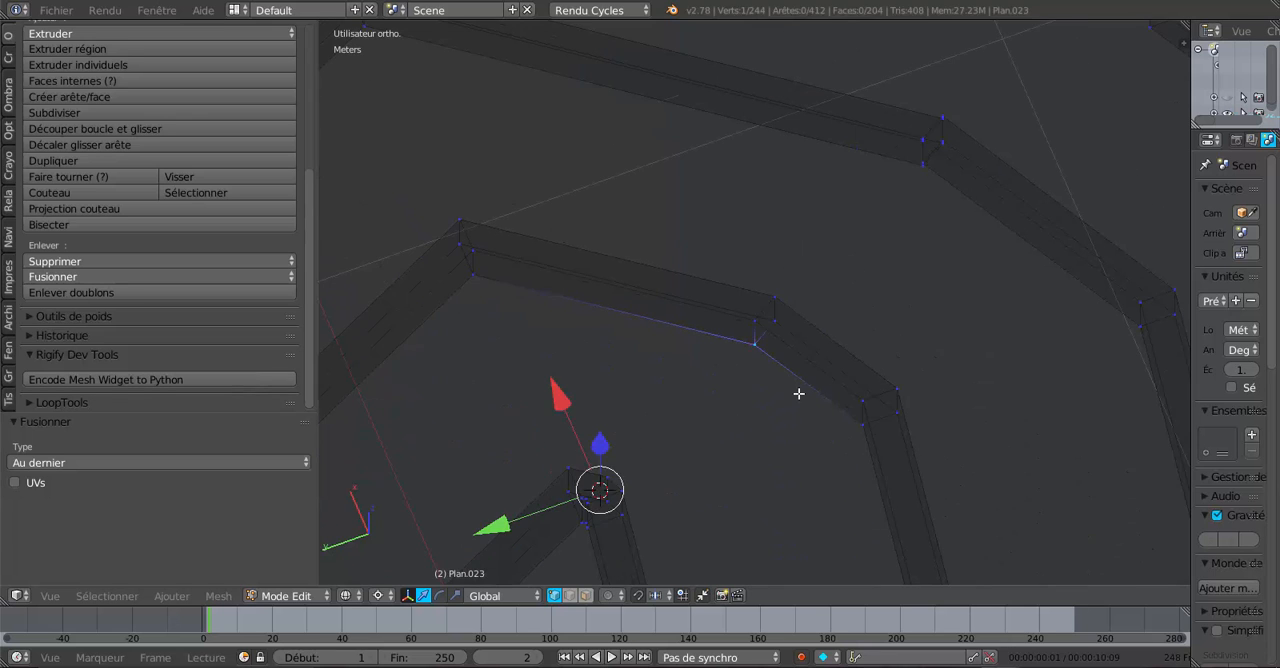
scroll(571, 537, up, 8)
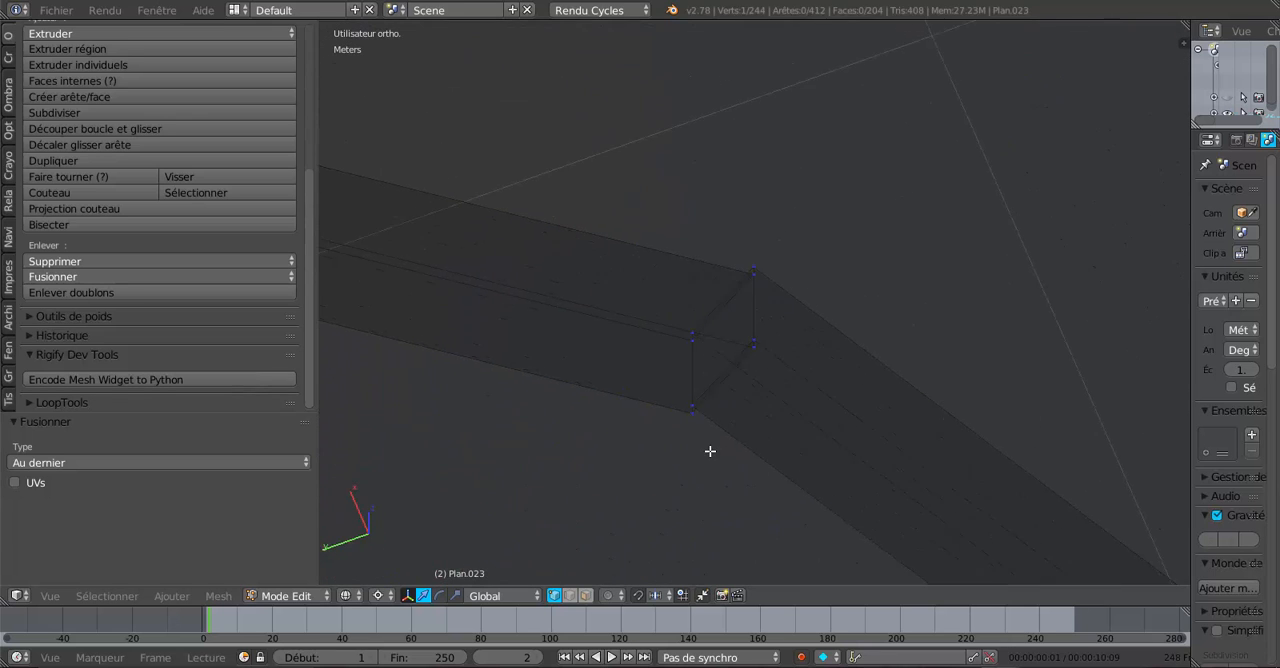
scroll(710, 451, up, 4)
shift+right_click(627, 367)
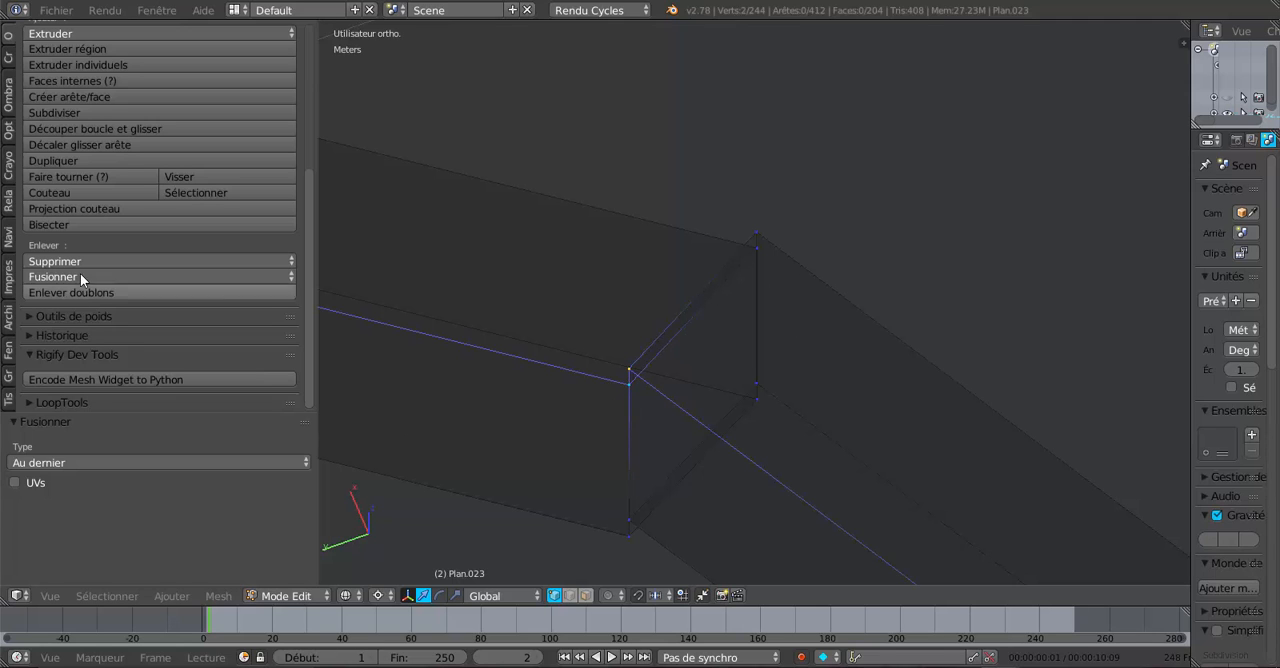
click(121, 275)
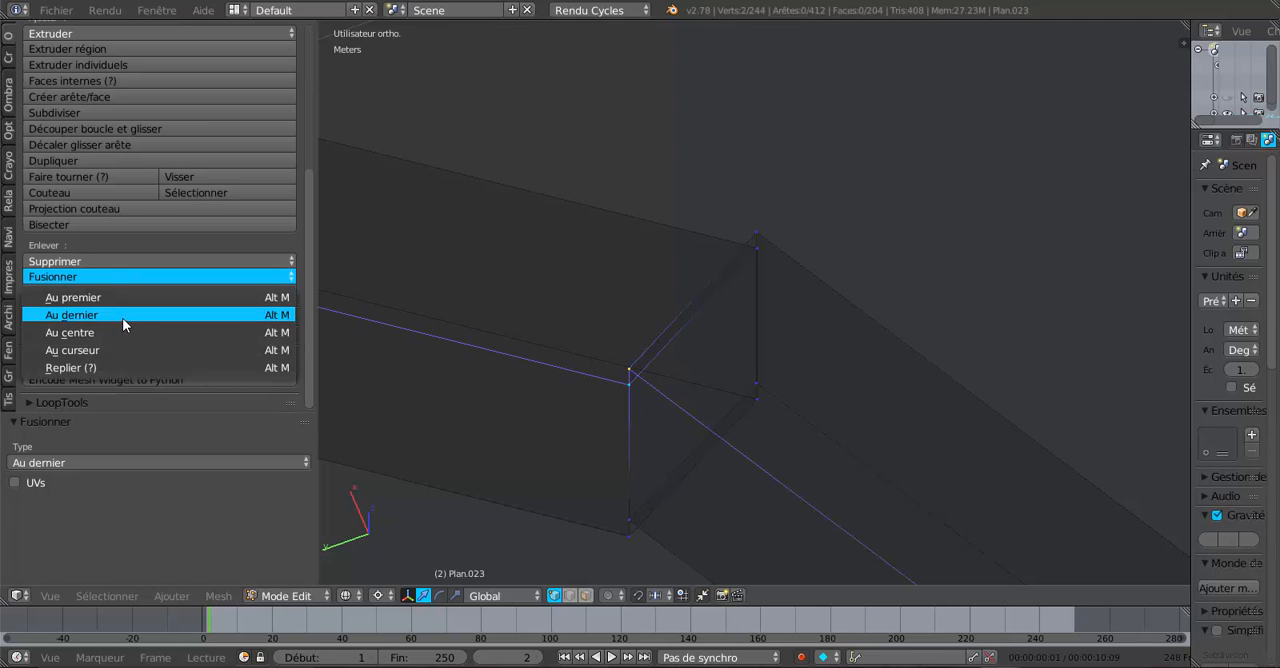
click(123, 316)
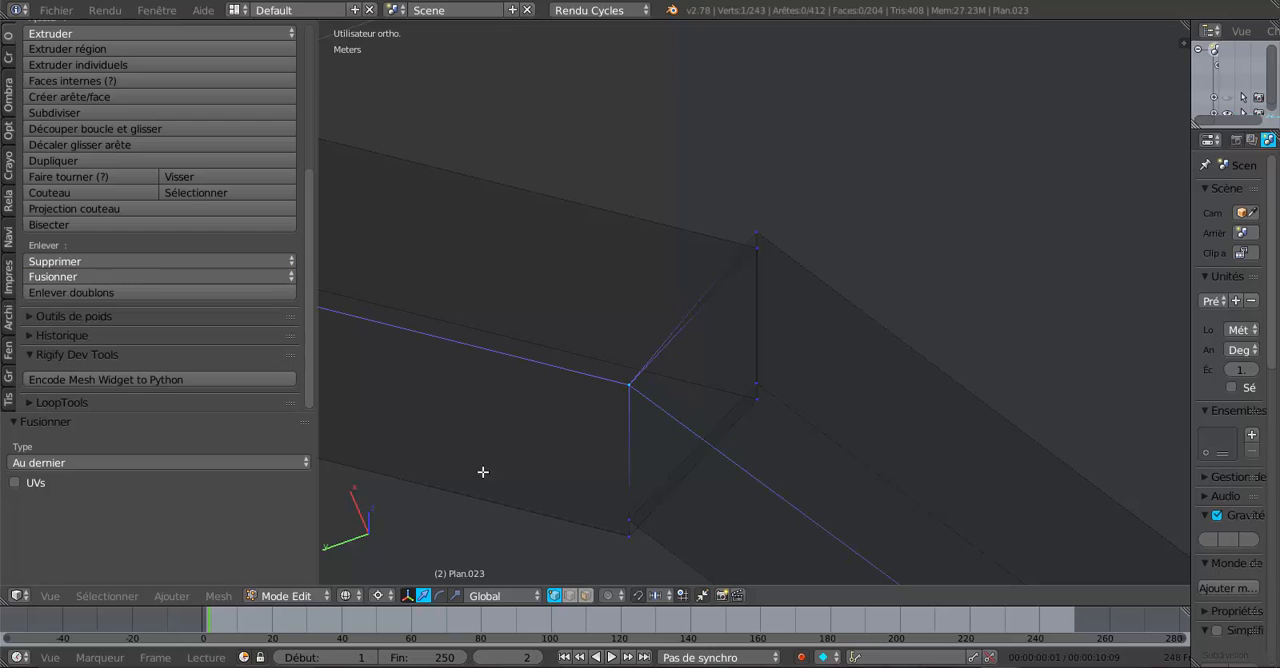
shift+right_click(624, 532)
click(88, 276)
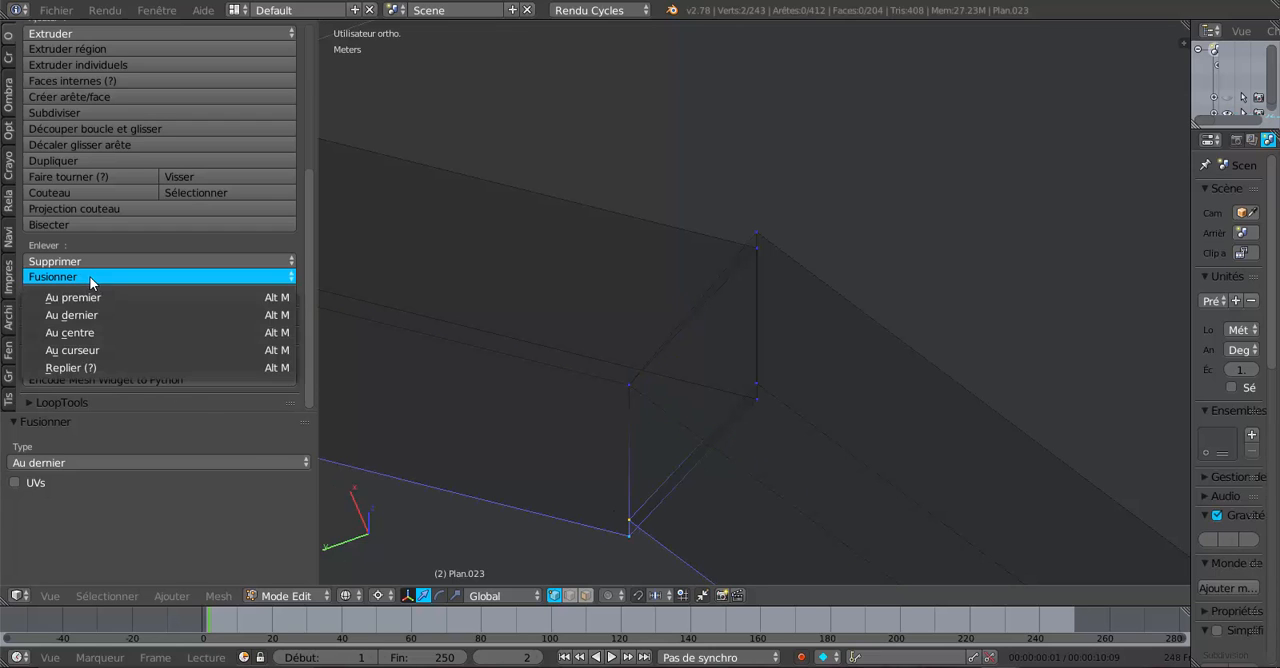
click(104, 314)
- Merge the upper and lower vertex pairs at the larger joint's outer corner, each At Last
right_click(760, 234)
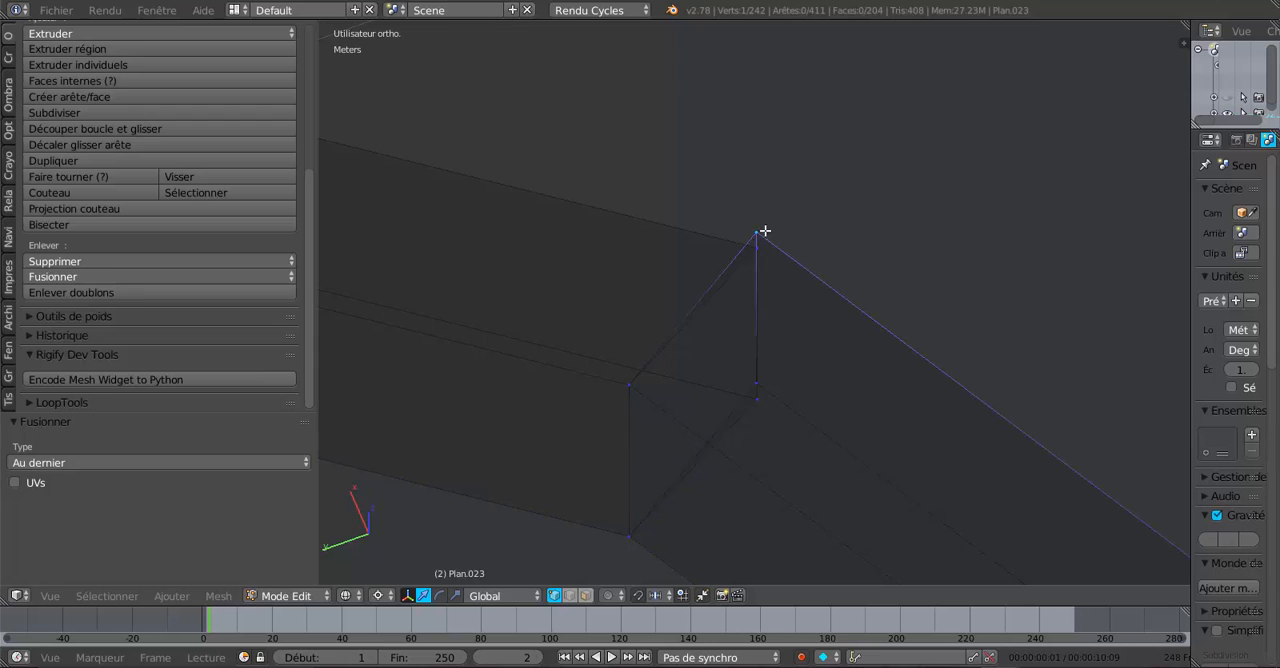
shift+right_click(748, 258)
click(97, 277)
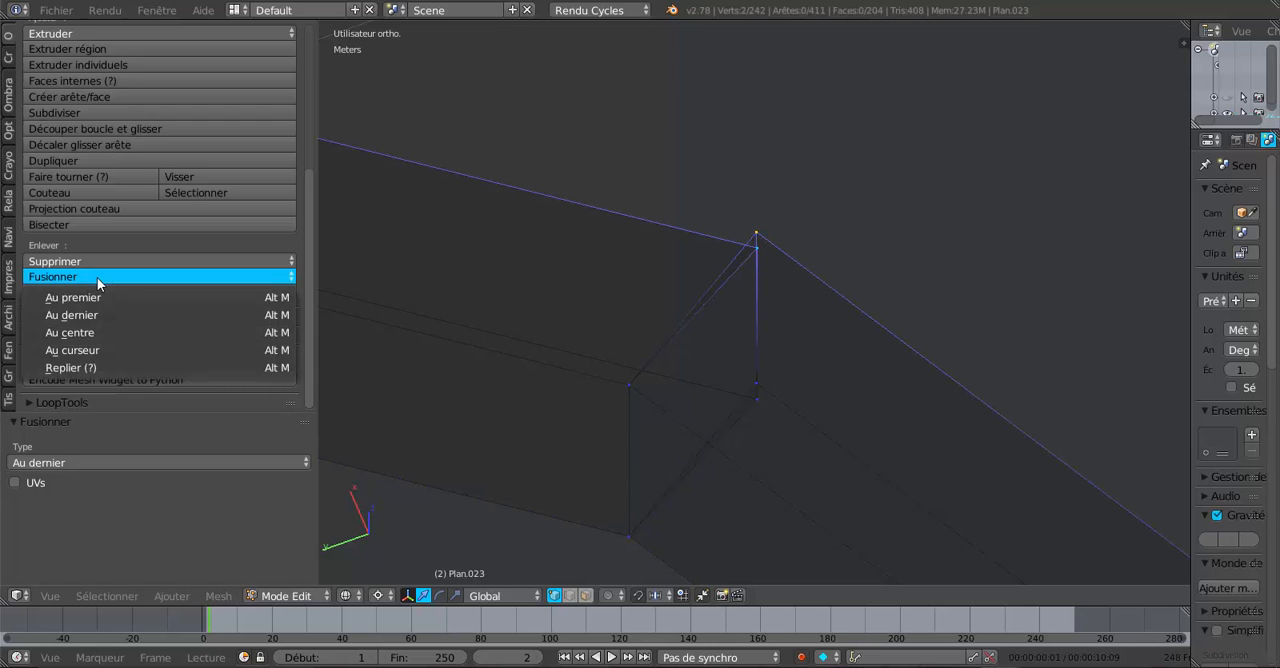
click(110, 316)
right_click(766, 385)
shift+right_click(758, 402)
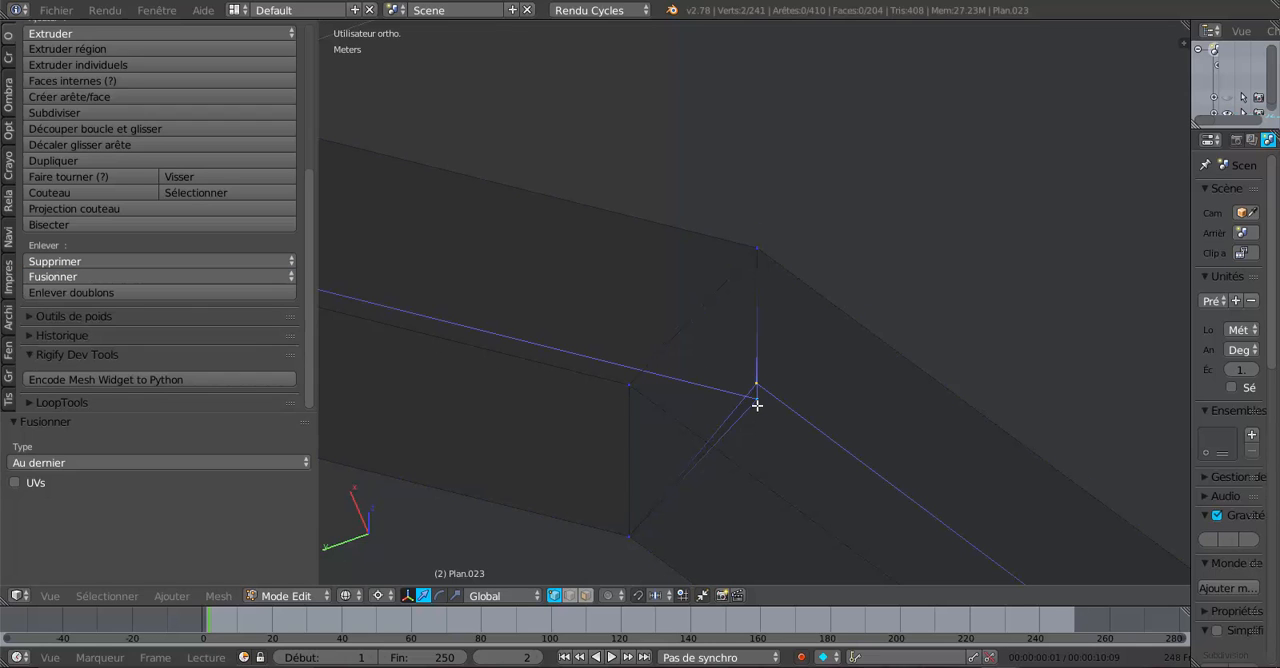
click(62, 279)
click(79, 318)
- Examine the merged valley joints and the whole rafter frame in solid shading from several angles, in Object Mode and Edit Mode
scroll(895, 238, down, 6)
shift+middle_drag(847, 242, 580, 331)
scroll(672, 396, down, 3)
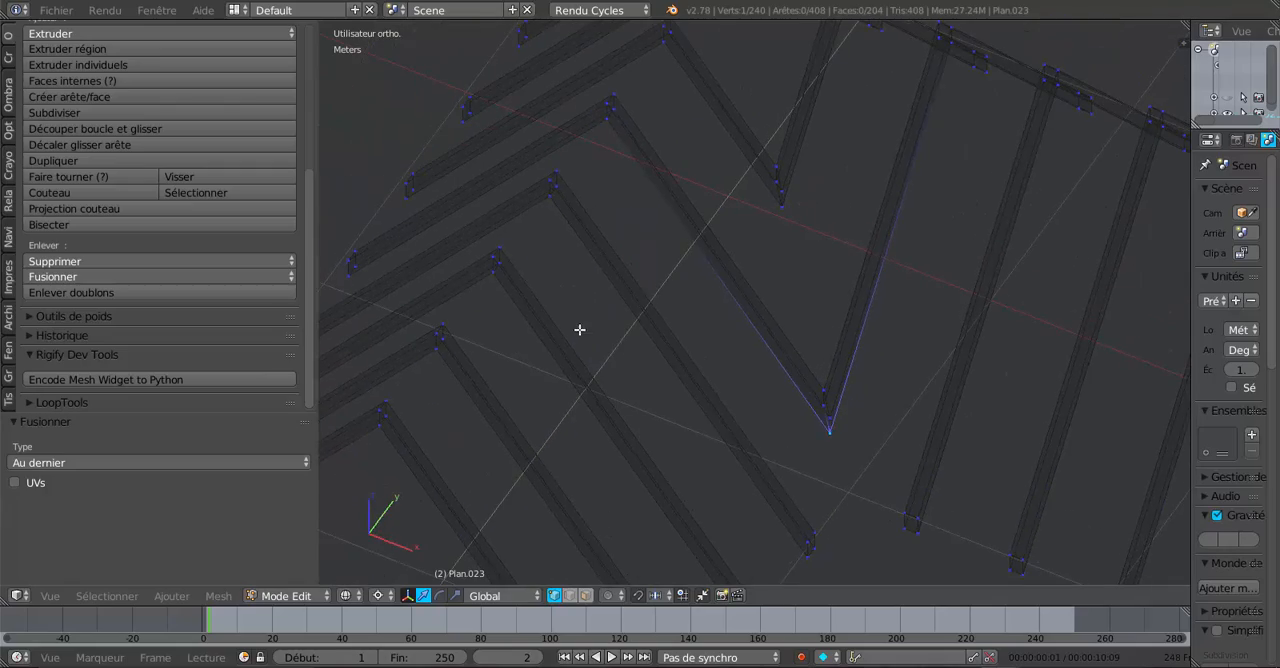
scroll(831, 437, up, 3)
mouse_move(831, 437)
middle_down()
mouse_move(762, 429)
mouse_move(914, 456)
mouse_move(765, 470)
middle_up()
key(Tab)
scroll(805, 437, down, 4)
key(z)
middle_drag(839, 488, 760, 530)
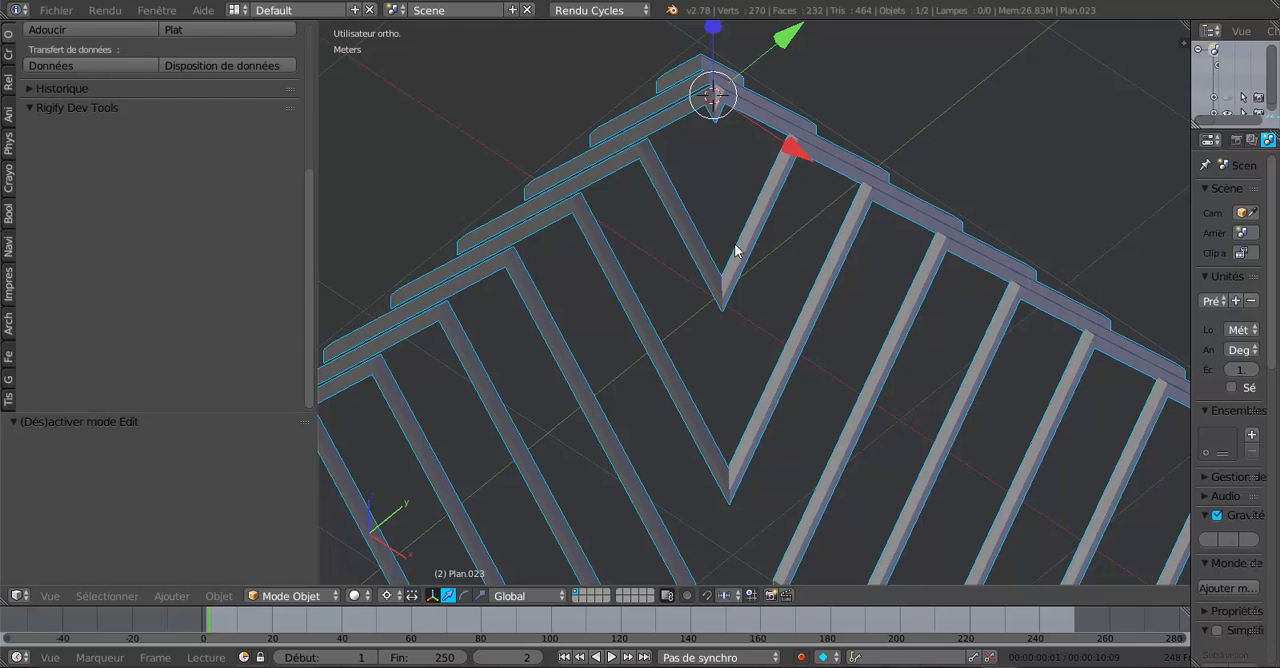
scroll(731, 334, up, 3)
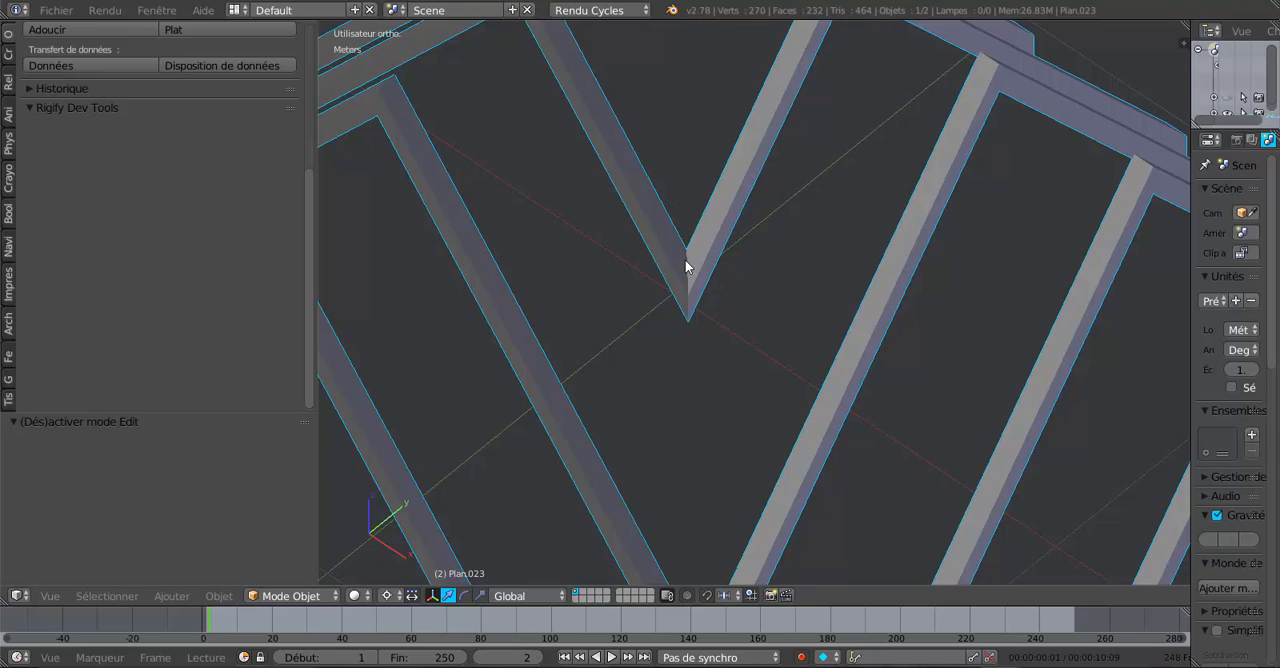
scroll(686, 290, down, 3)
middle_drag(701, 355, 651, 294)
scroll(700, 329, down, 3)
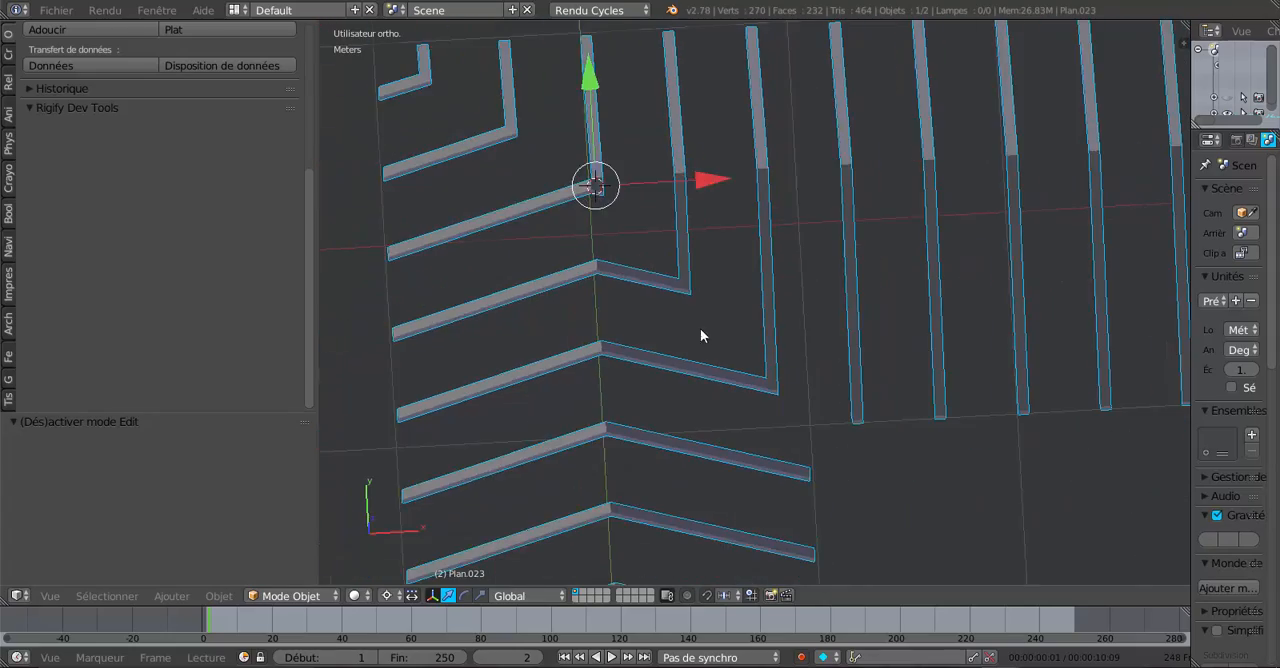
middle_drag(516, 480, 722, 388)
key(Tab)
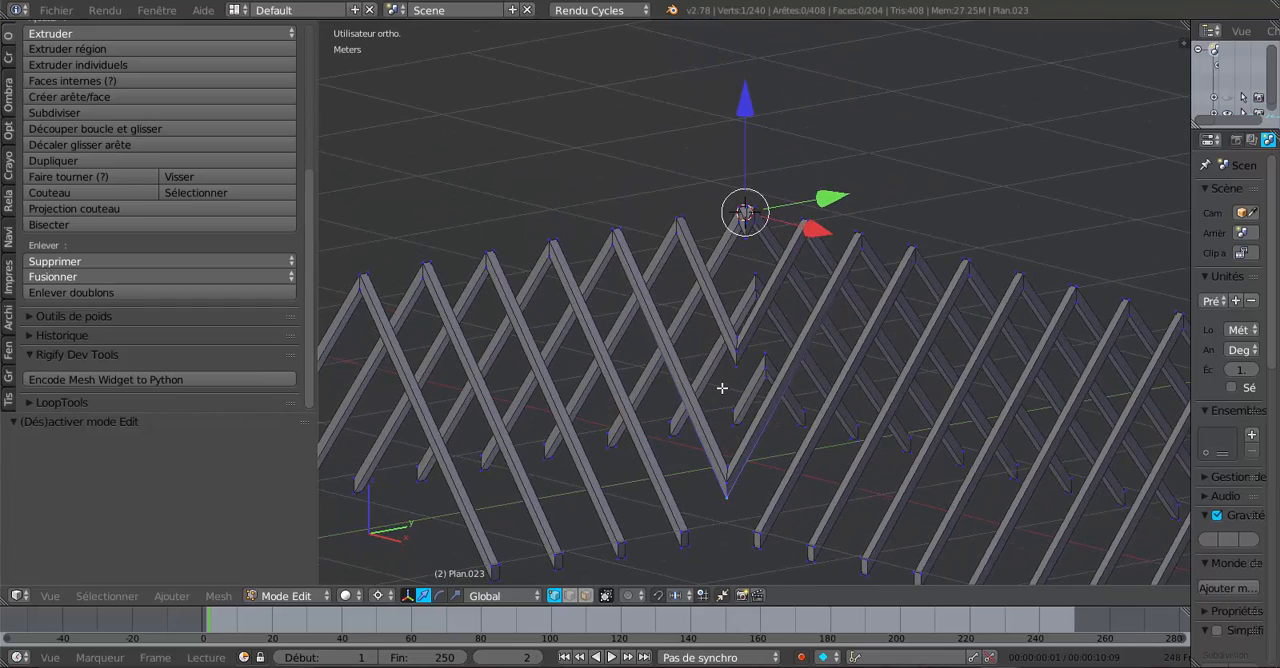
scroll(722, 388, down, 3)
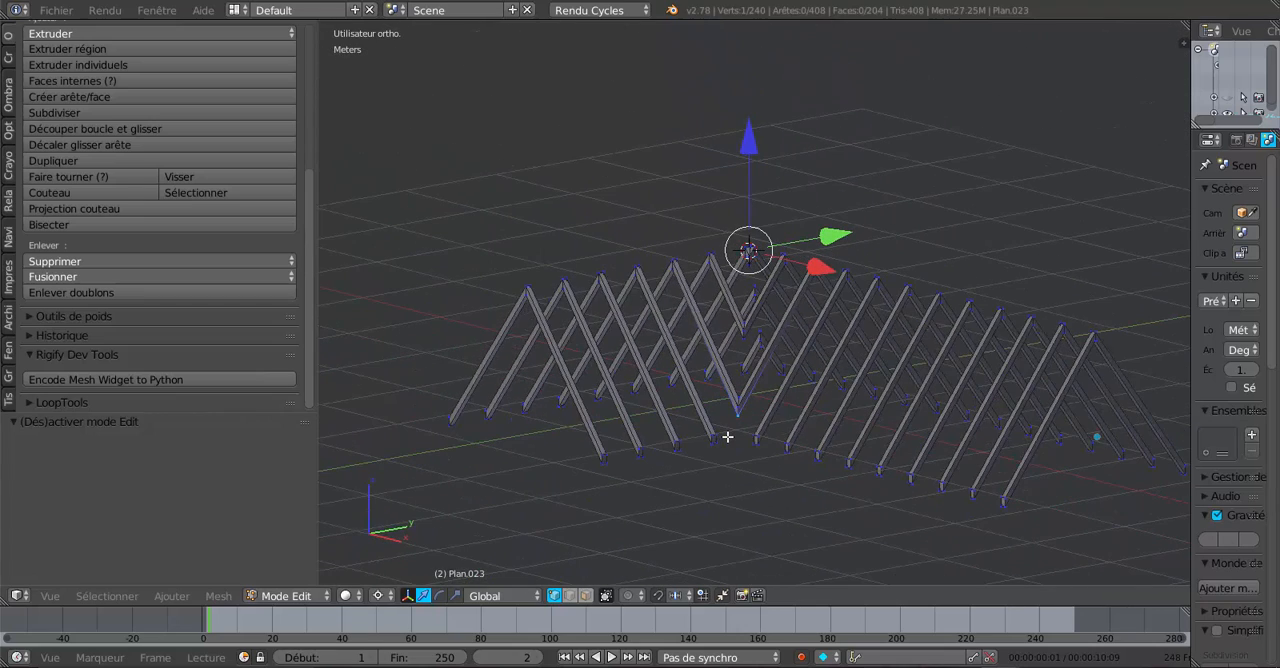
- Unhide the roof covering in Object Mode and return the rafter object to Edit Mode
key(Tab)
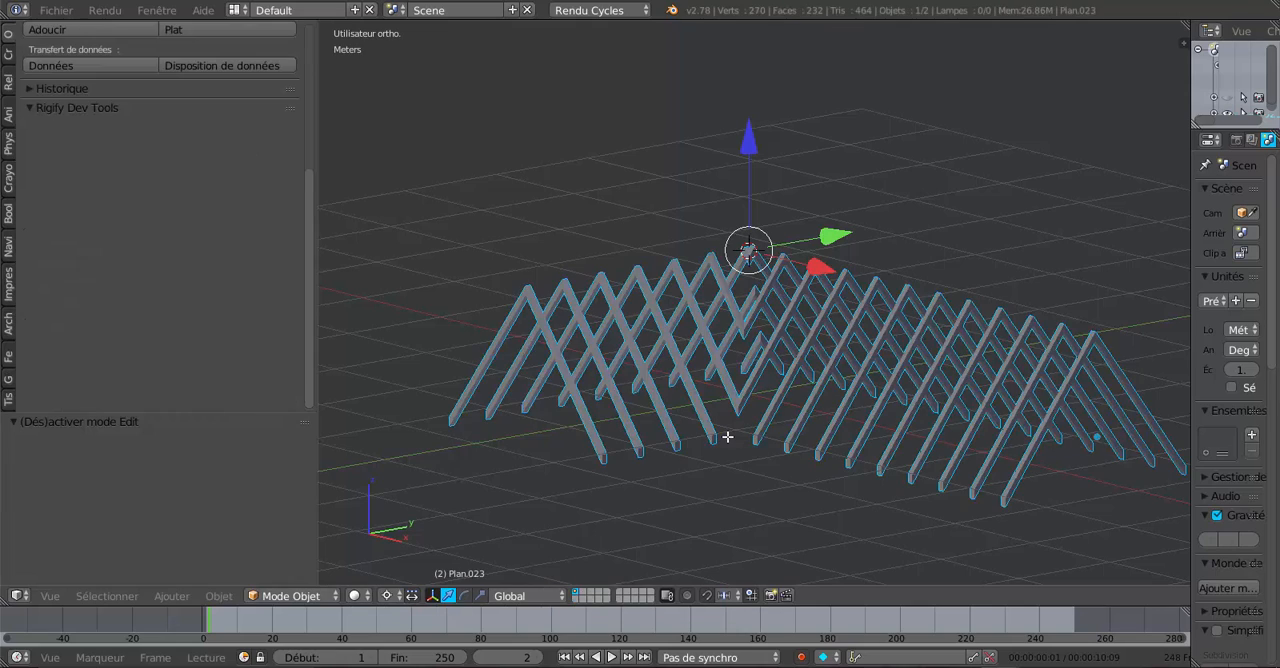
key(alt+h)
middle_drag(729, 434, 656, 470)
scroll(644, 336, up, 3)
scroll(862, 432, up, 2)
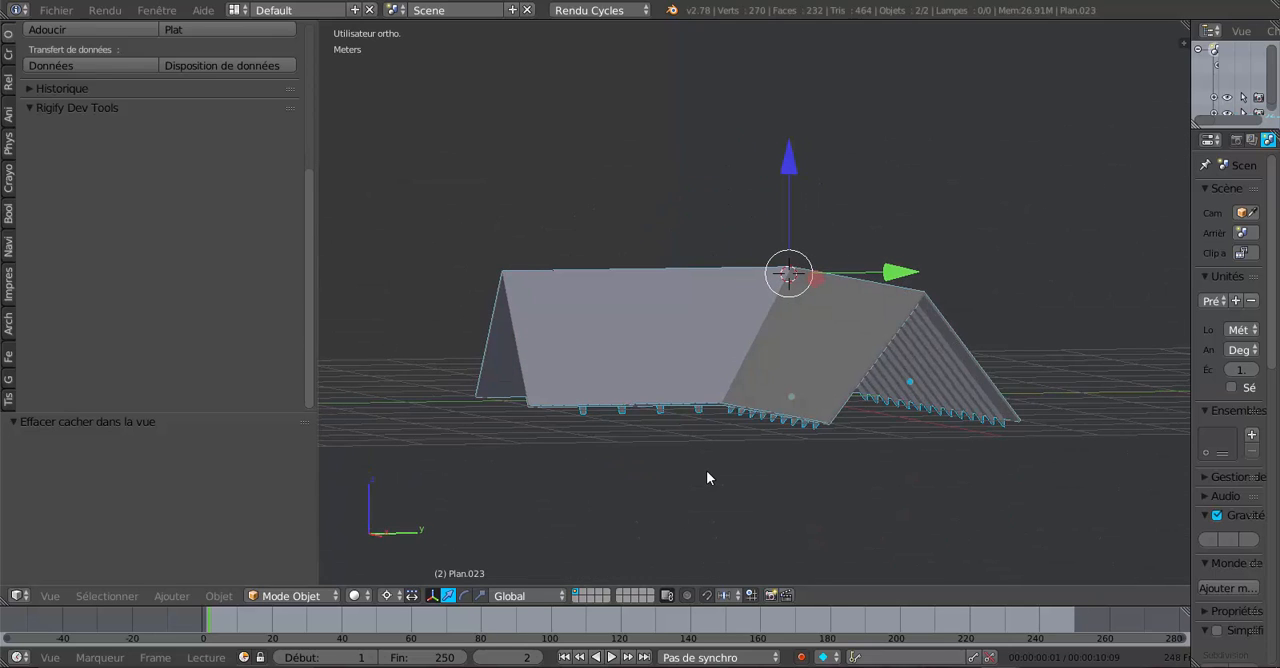
key(Tab)
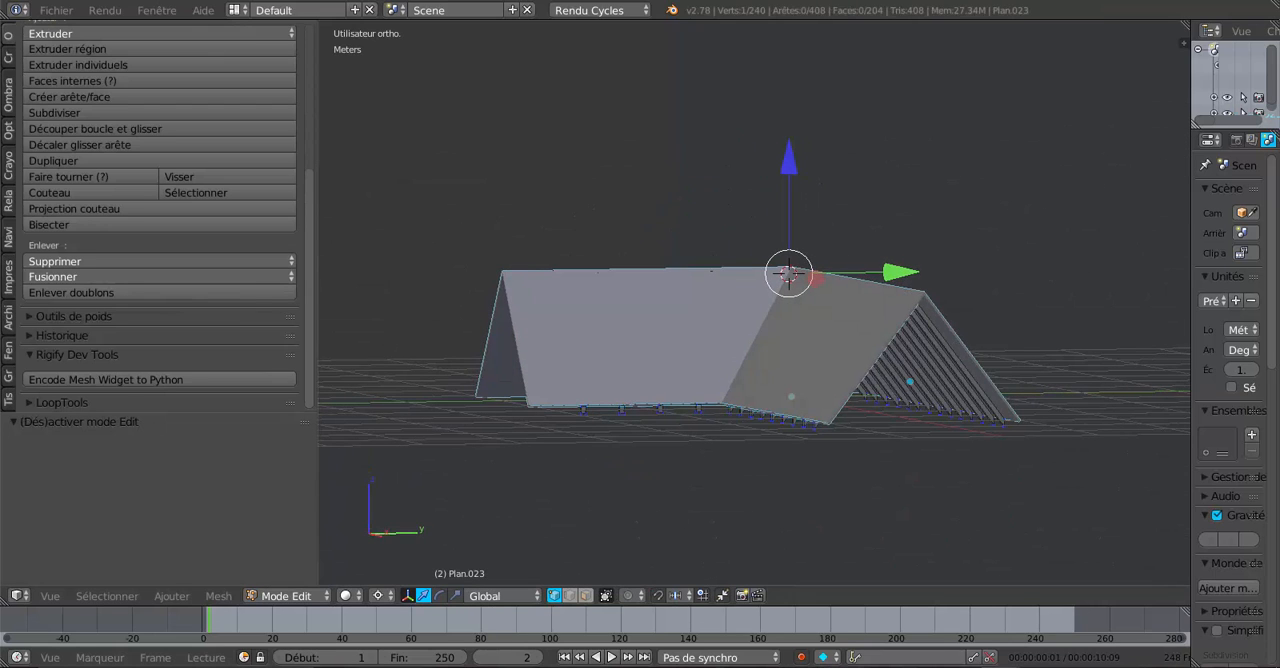
- Switch to the reference image Voca_et_charpente.jpg, examine the labelled roof timbers in full screen, and return to the Blender roof model
mouse_move(844, 666)
click(844, 615)
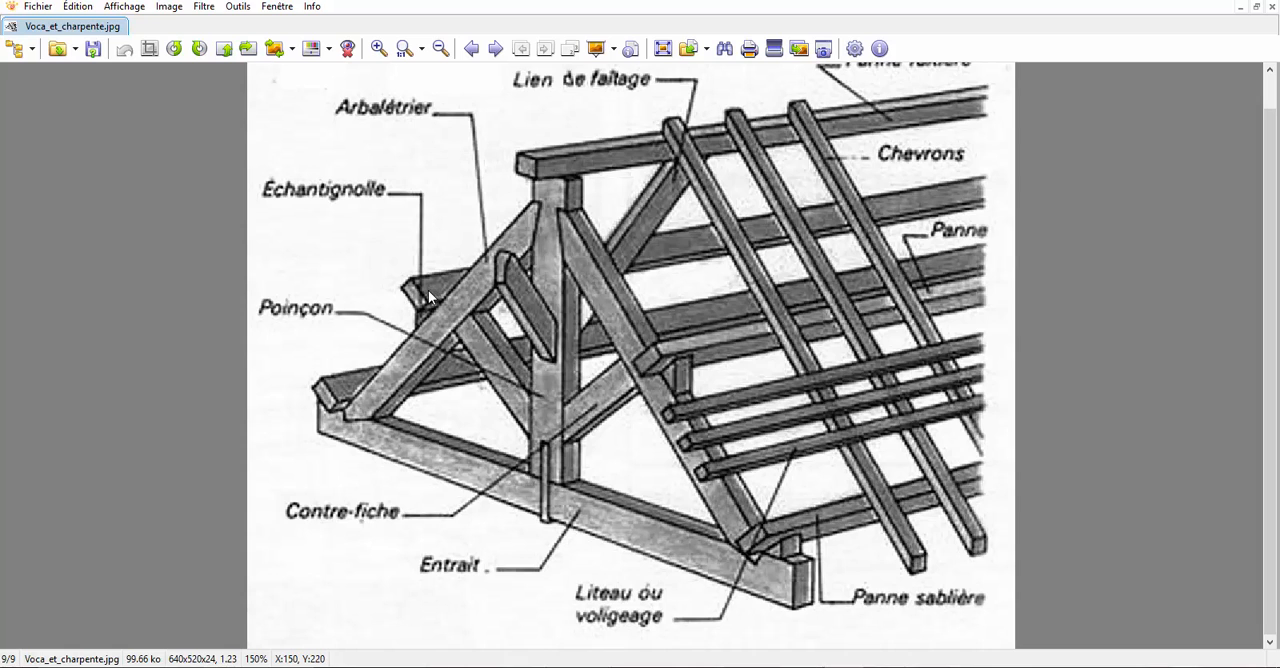
double_click(555, 320)
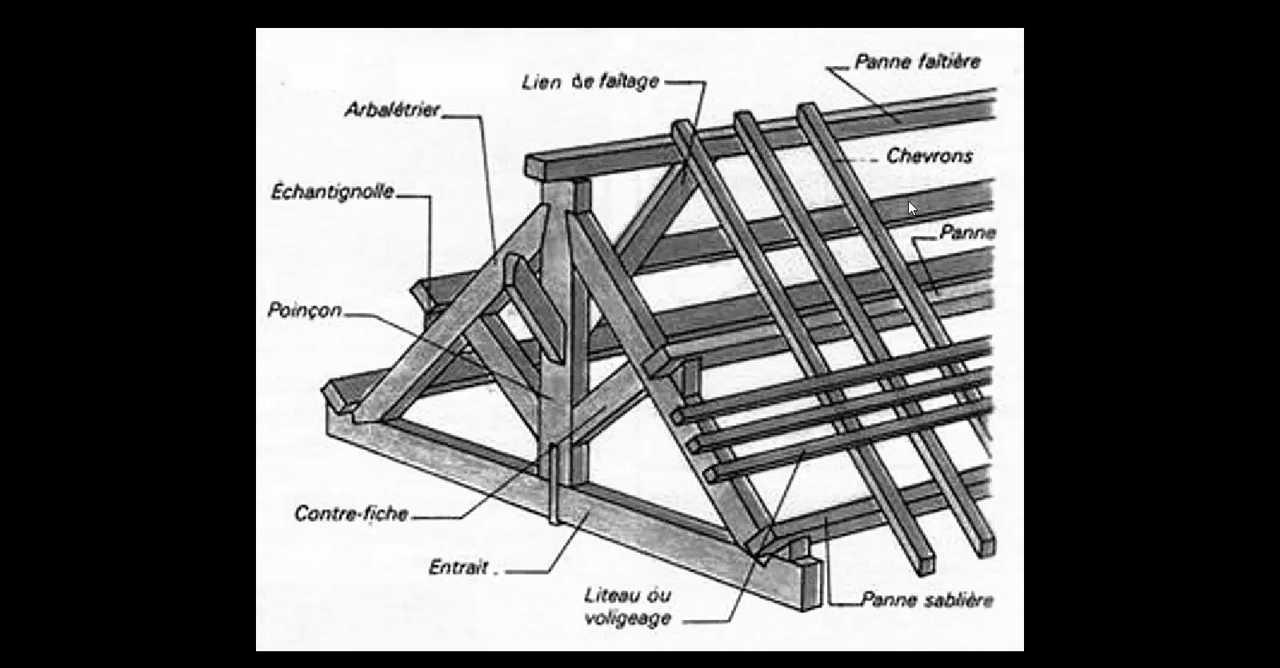
key(Escape)
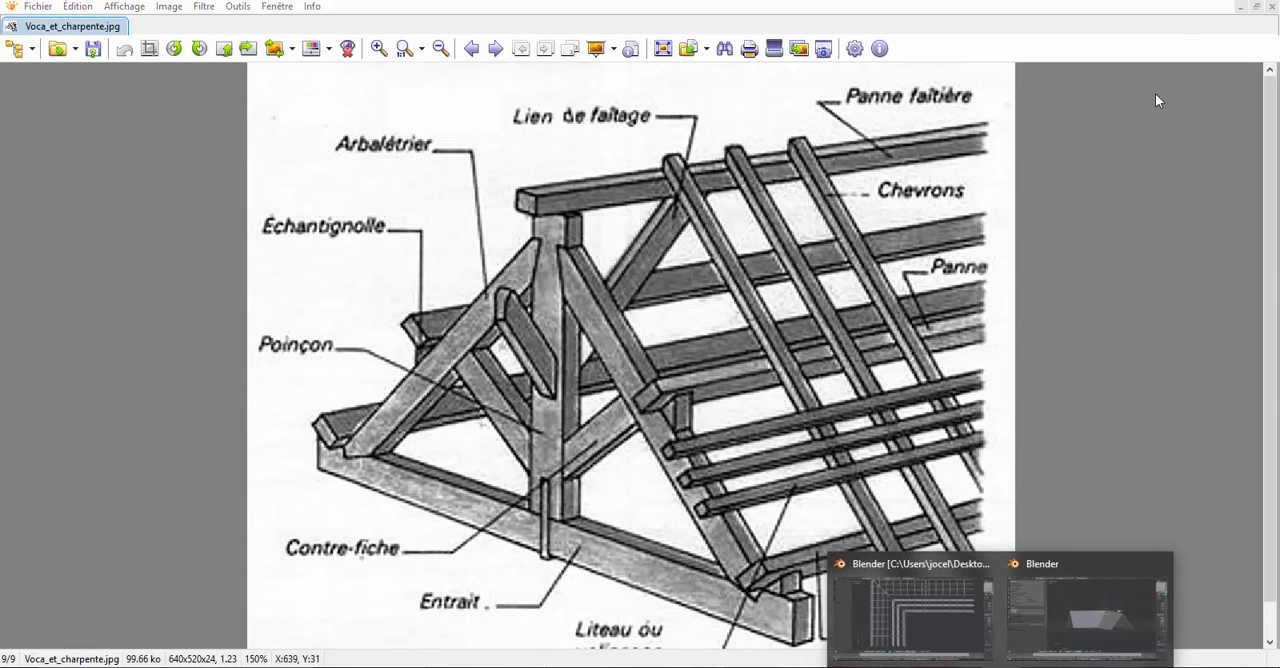
click(1080, 610)
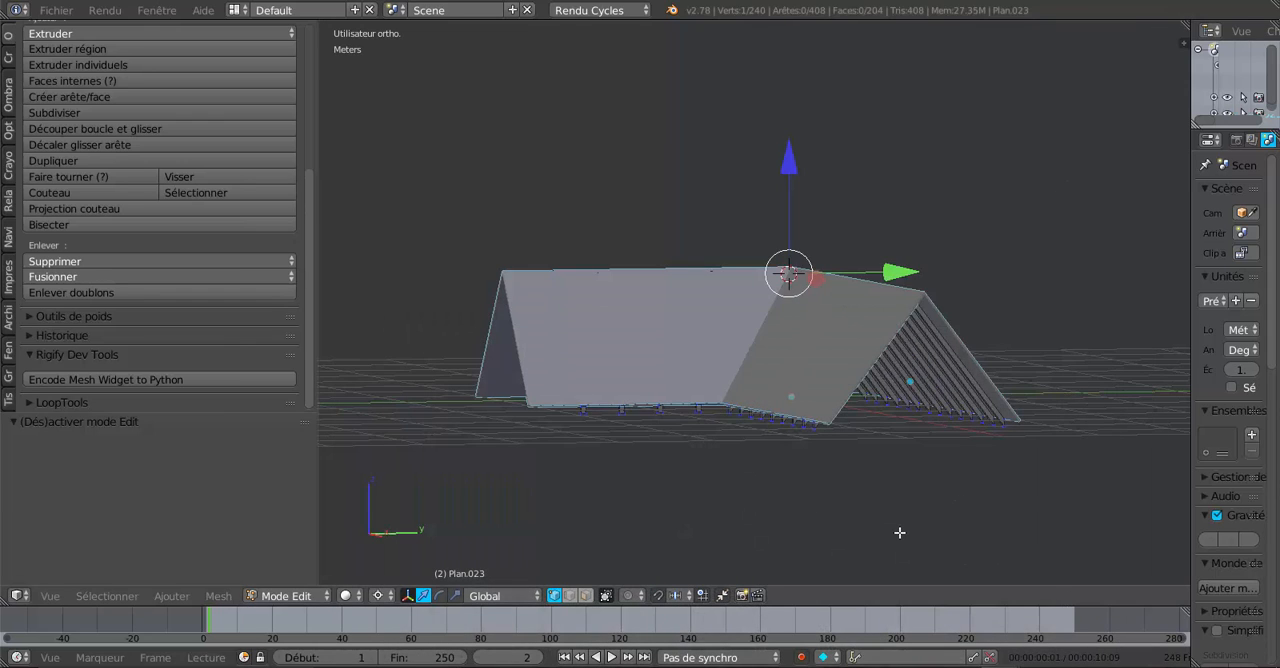
- Examine the covered roof and the rafters beneath it from several angles, widening the 3D view for more room
mouse_move(878, 479)
middle_down()
mouse_move(980, 474)
mouse_move(966, 543)
mouse_move(866, 420)
mouse_move(940, 426)
mouse_move(859, 437)
mouse_move(909, 469)
mouse_move(817, 385)
mouse_move(766, 400)
mouse_move(737, 451)
mouse_move(771, 469)
mouse_move(866, 471)
middle_up()
scroll(852, 440, up, 4)
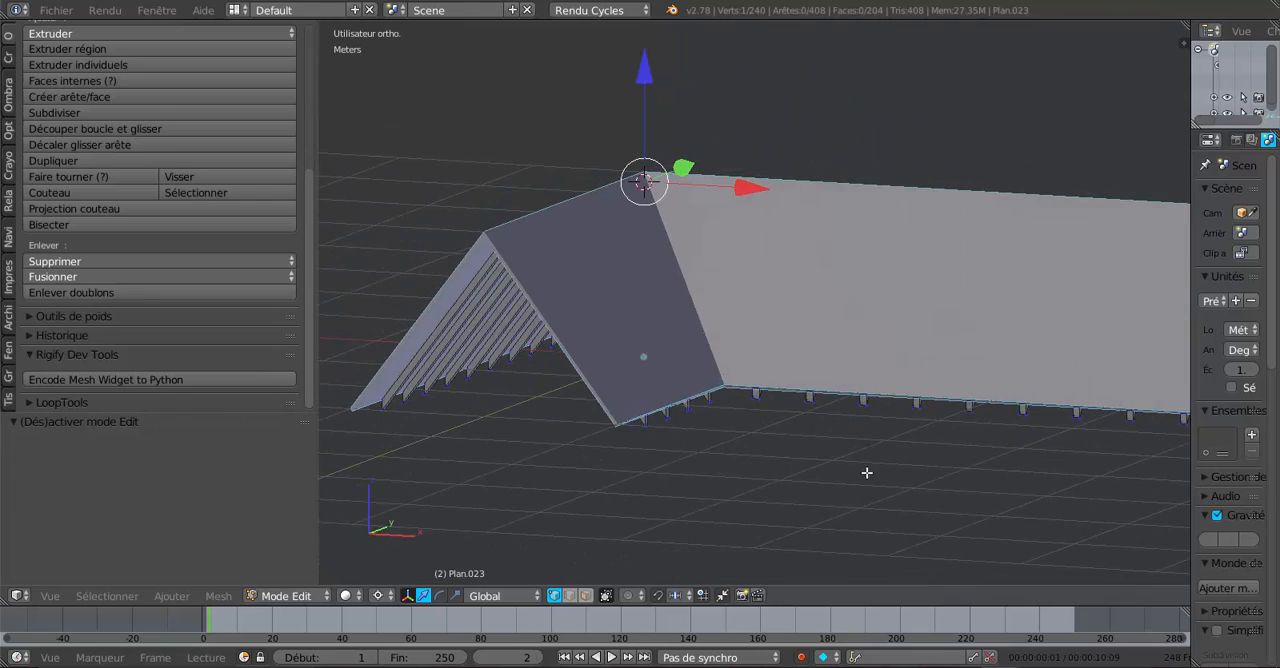
middle_drag(763, 477, 811, 485)
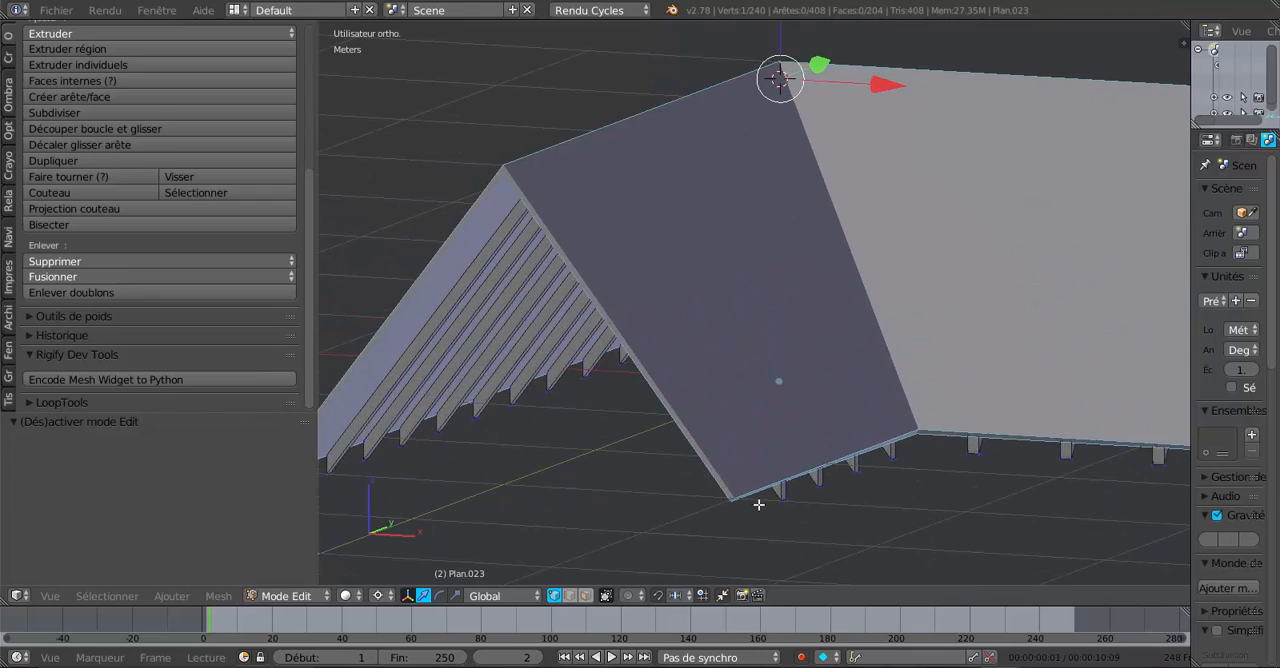
mouse_move(648, 489)
middle_down()
mouse_move(683, 486)
mouse_move(650, 470)
middle_up()
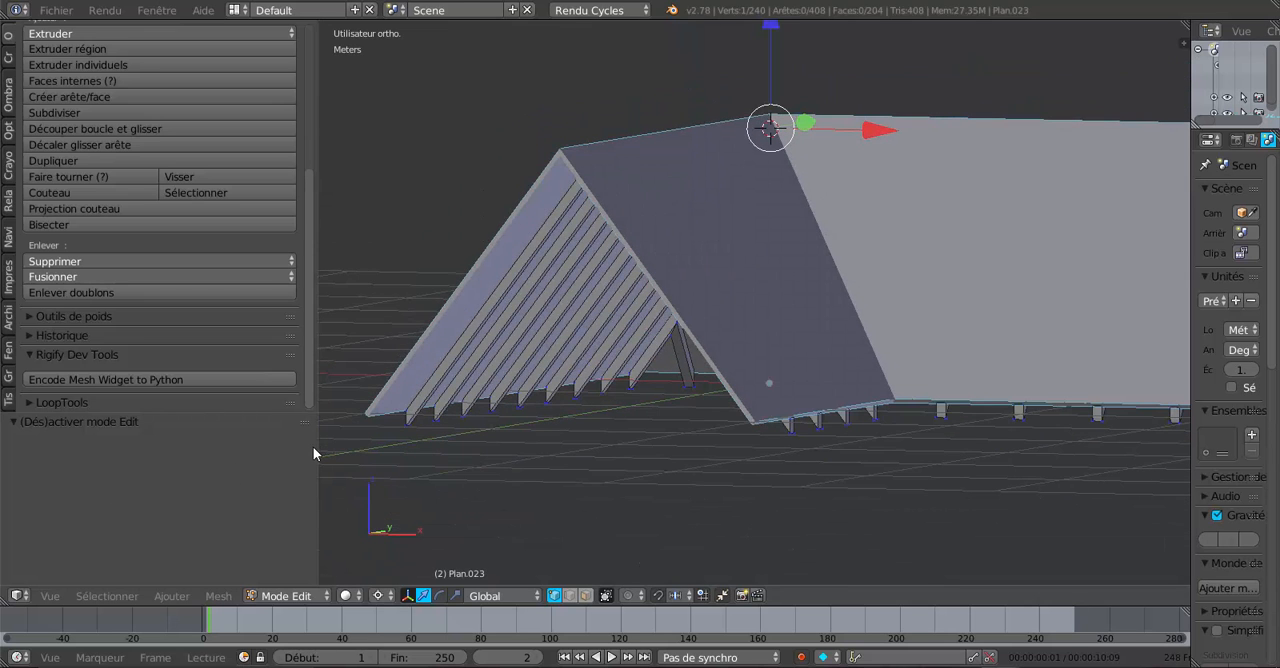
drag(313, 446, 120, 446)
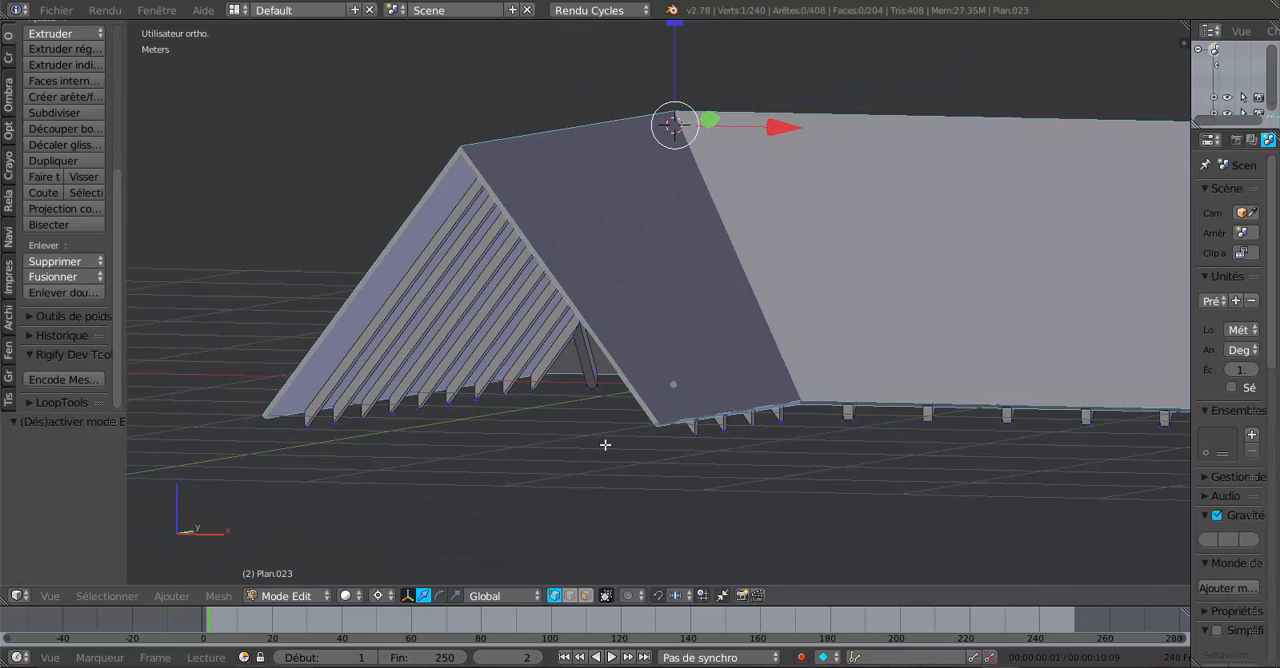
shift+middle_drag(605, 444, 508, 466)
scroll(518, 466, down, 1)
middle_drag(691, 447, 623, 462)
scroll(623, 462, down, 1)
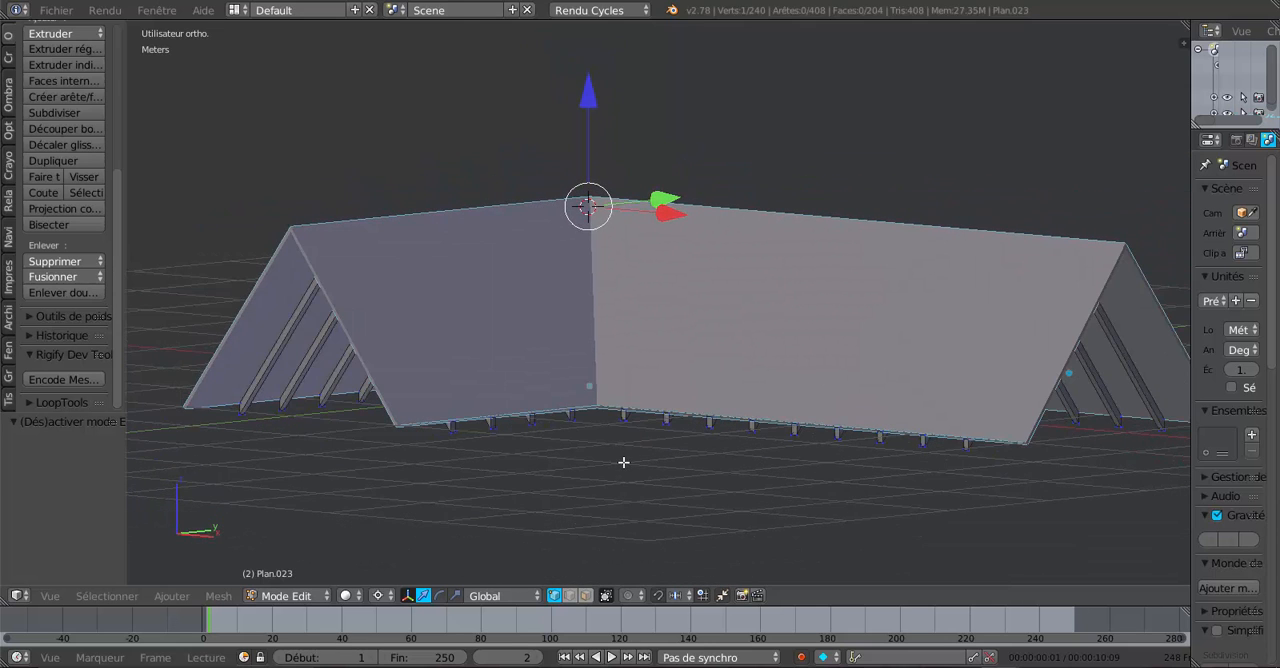